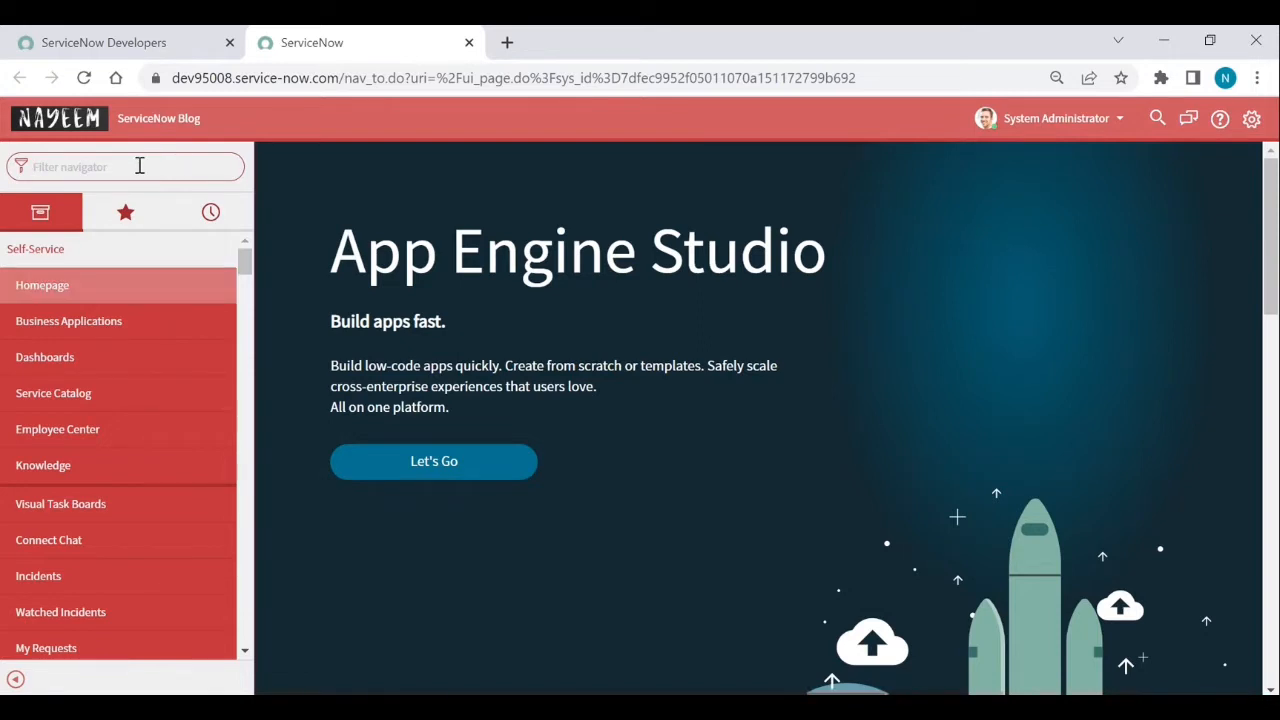
- Open the Service Catalog's Maintain Items list in a new tab
type("maintain item")
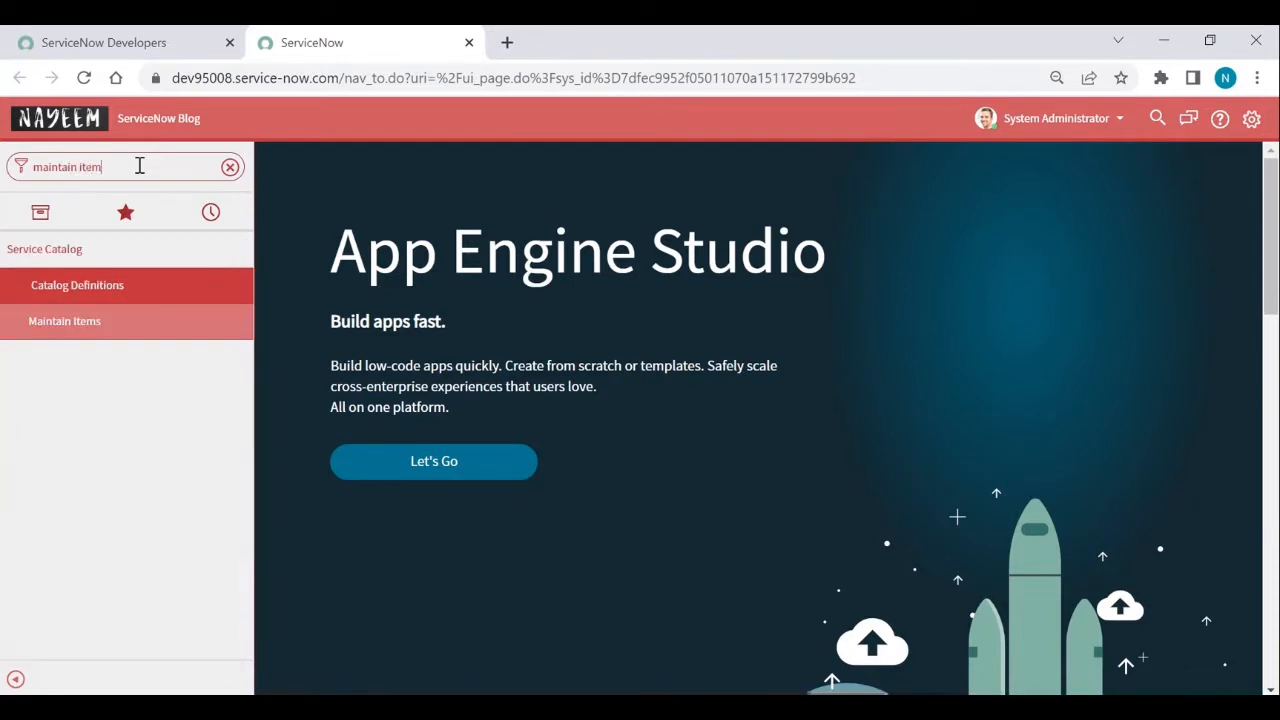
middle_click(70, 322)
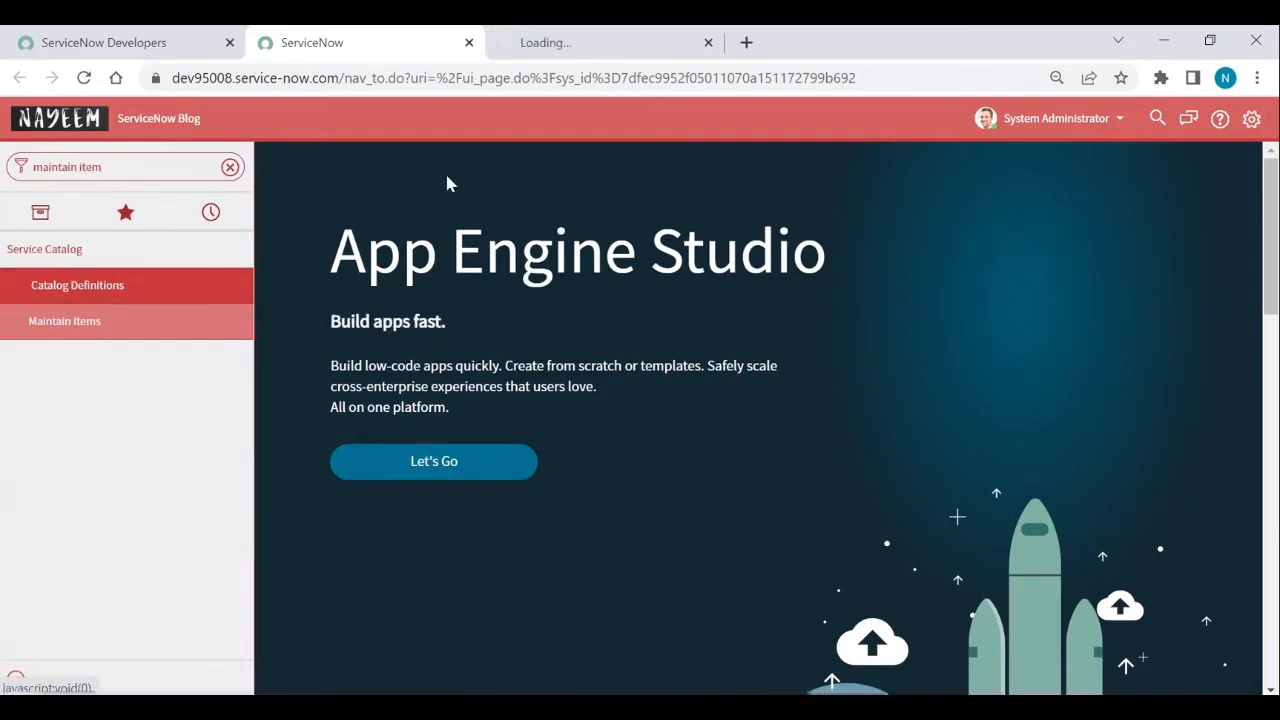
left_click(586, 50)
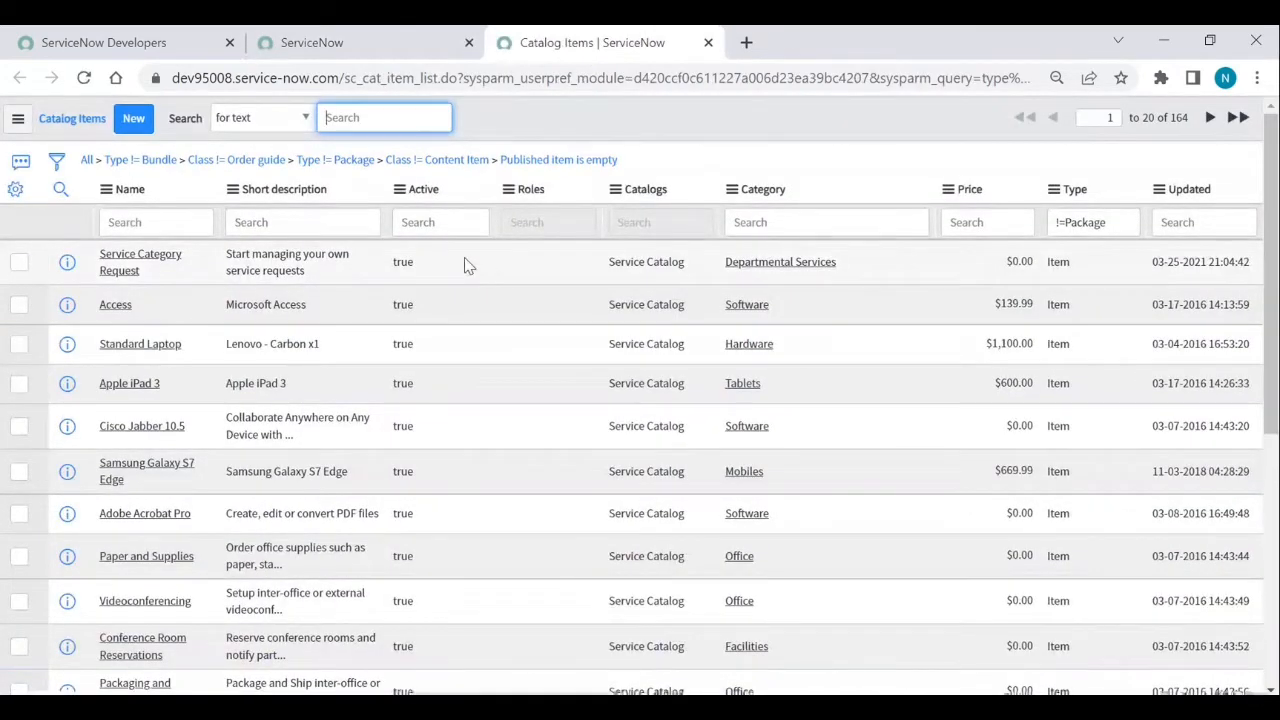
- Preview the Access catalog item's orderable page ($139.99) in its own tab, then return to the navigator tab
middle_click(118, 311)
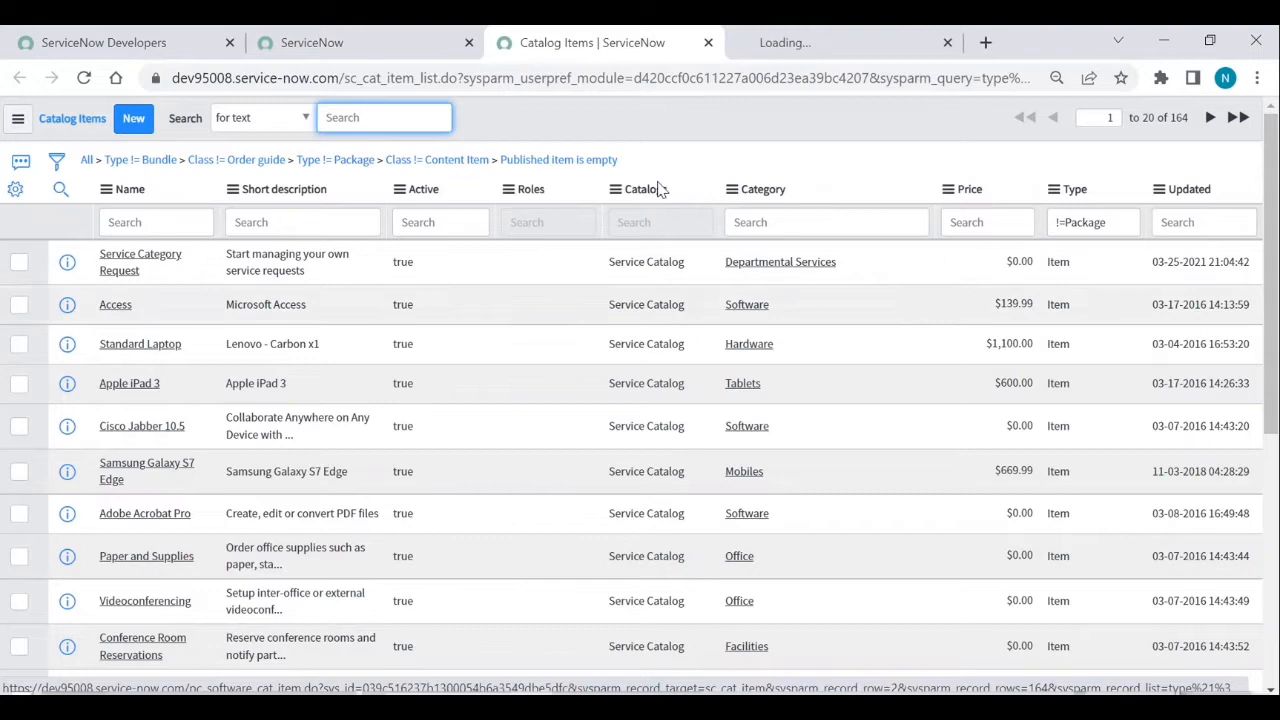
left_click(815, 50)
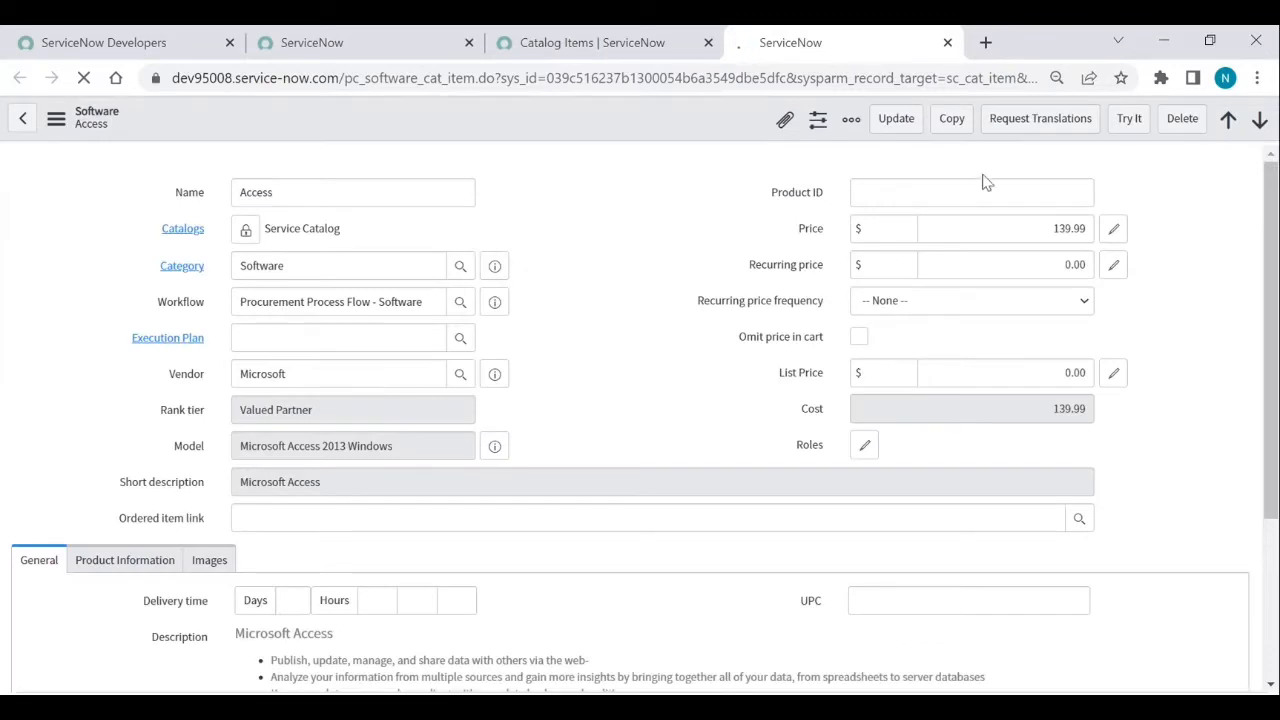
left_click(1130, 122)
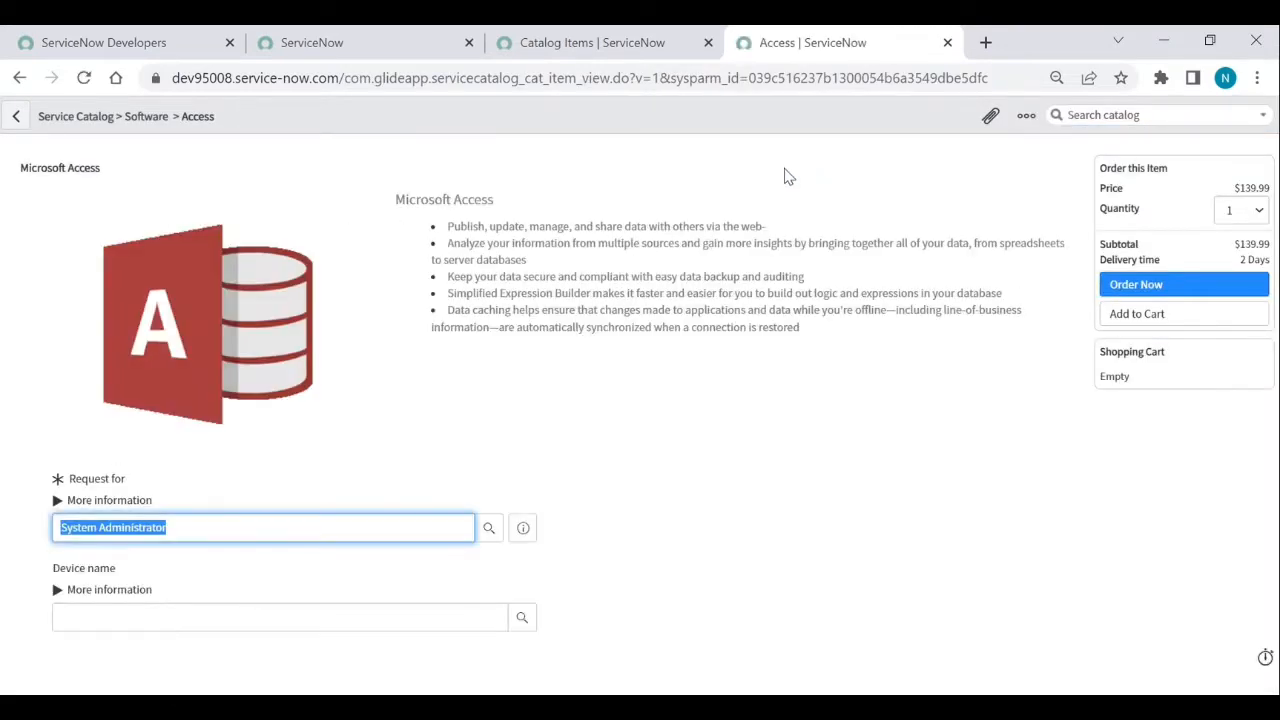
left_click(133, 163)
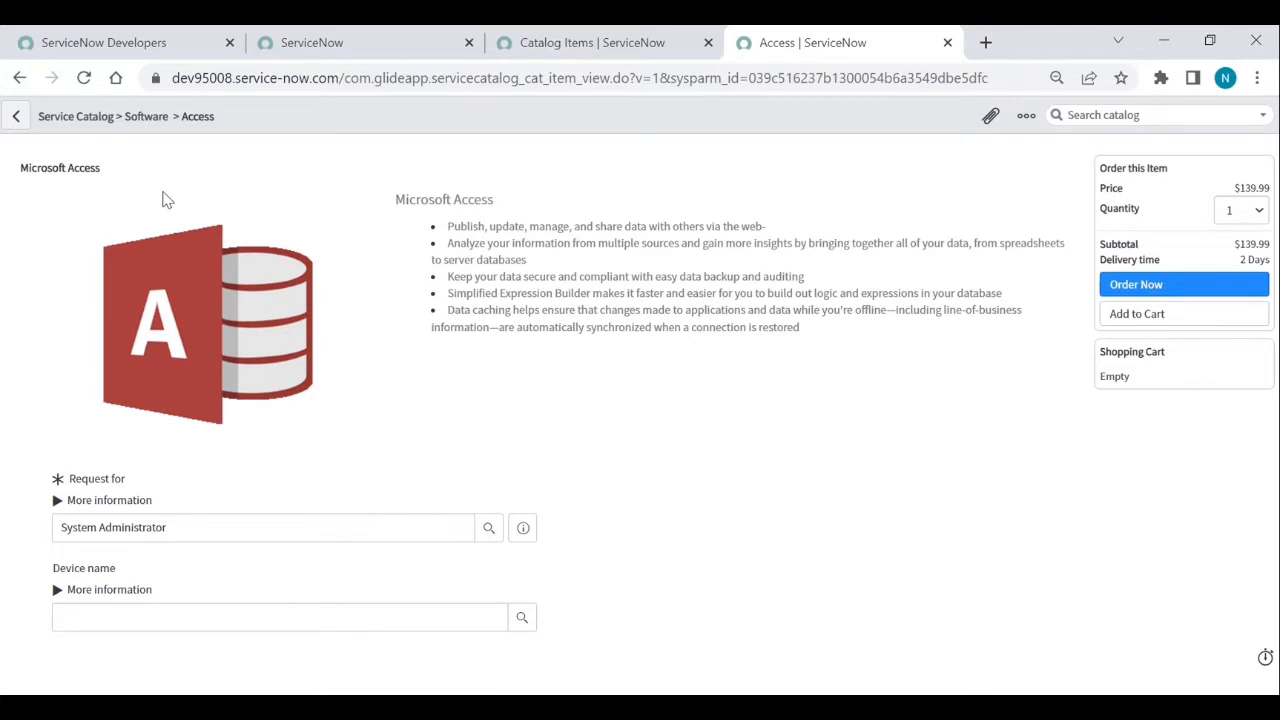
left_click(365, 44)
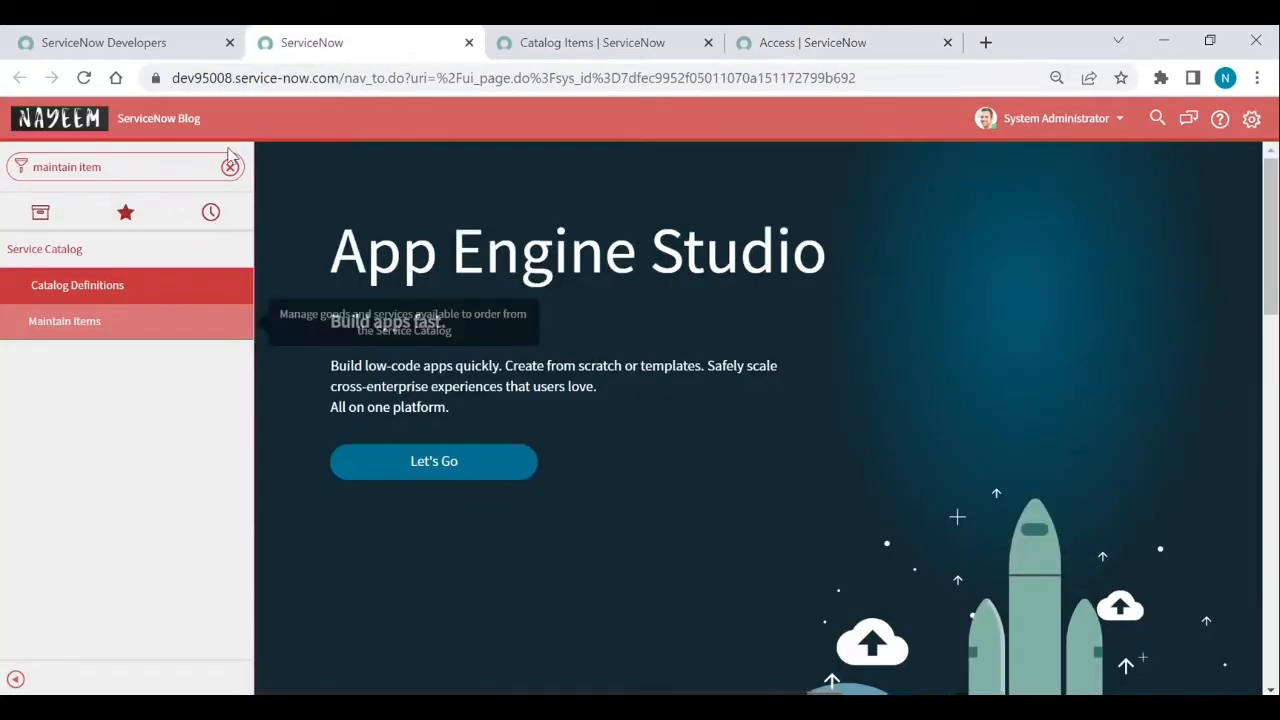
- Filter the navigator for 'rest ap' and explore the REST API Explorer's Table API
left_click(137, 172)
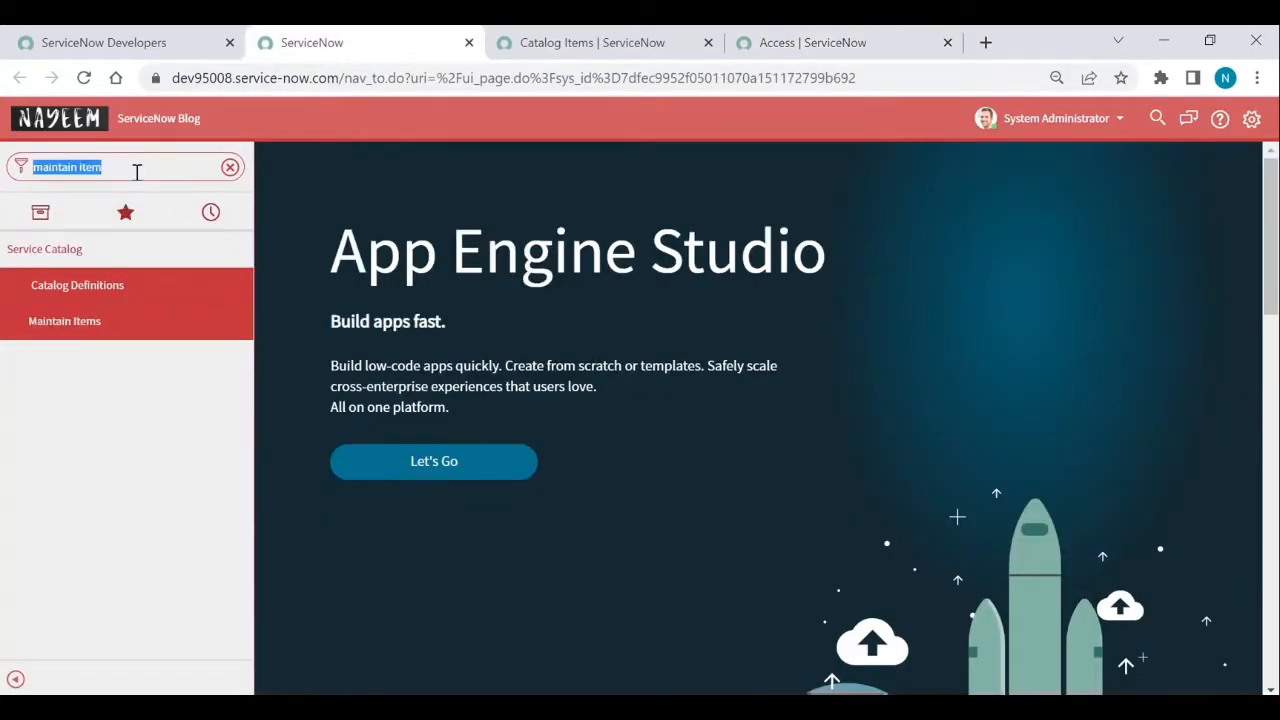
type("rest ap")
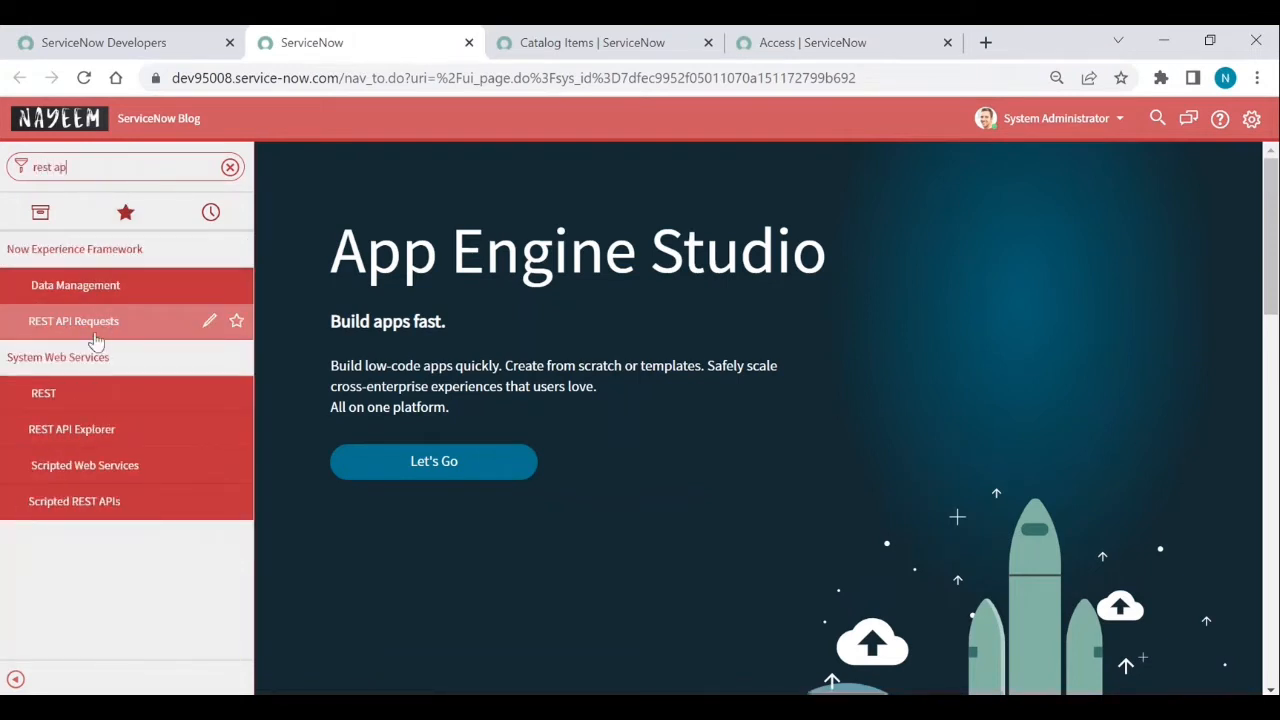
left_click(78, 431)
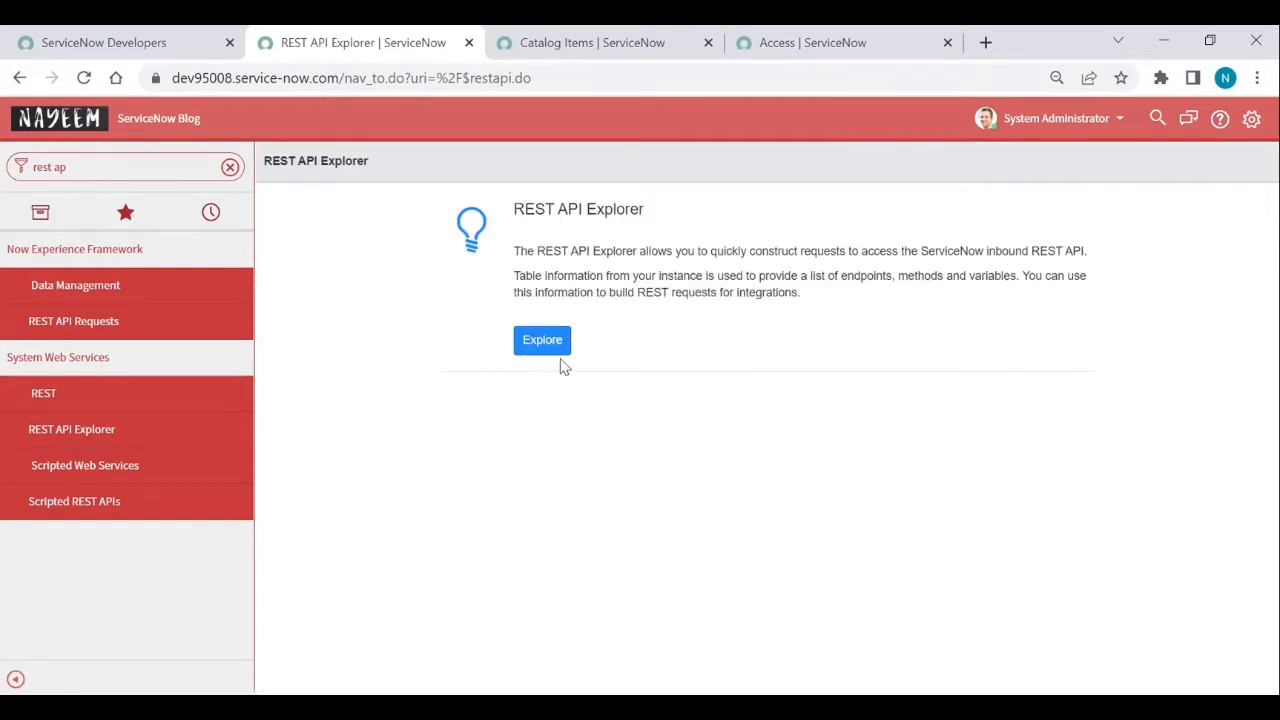
left_click(542, 341)
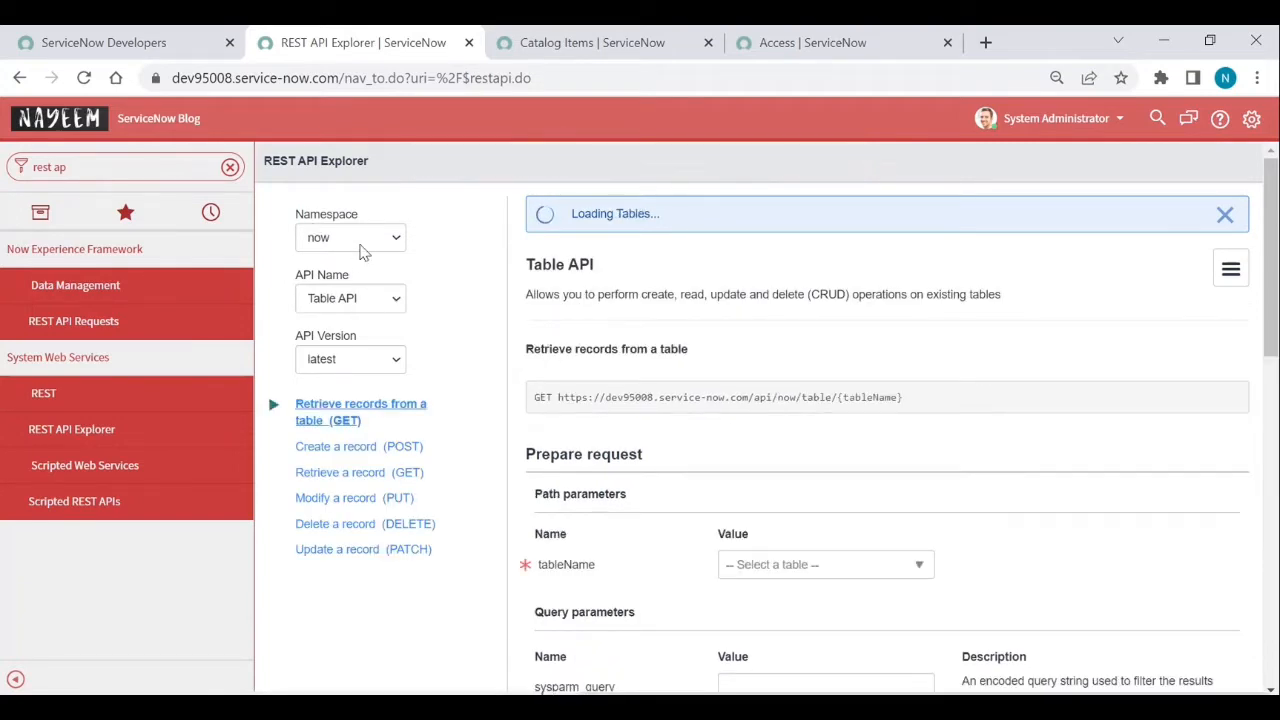
- Switch the namespace to sn_sc and load the Buy Item POST request ending in items/{sys_id}/order_now
left_click(363, 247)
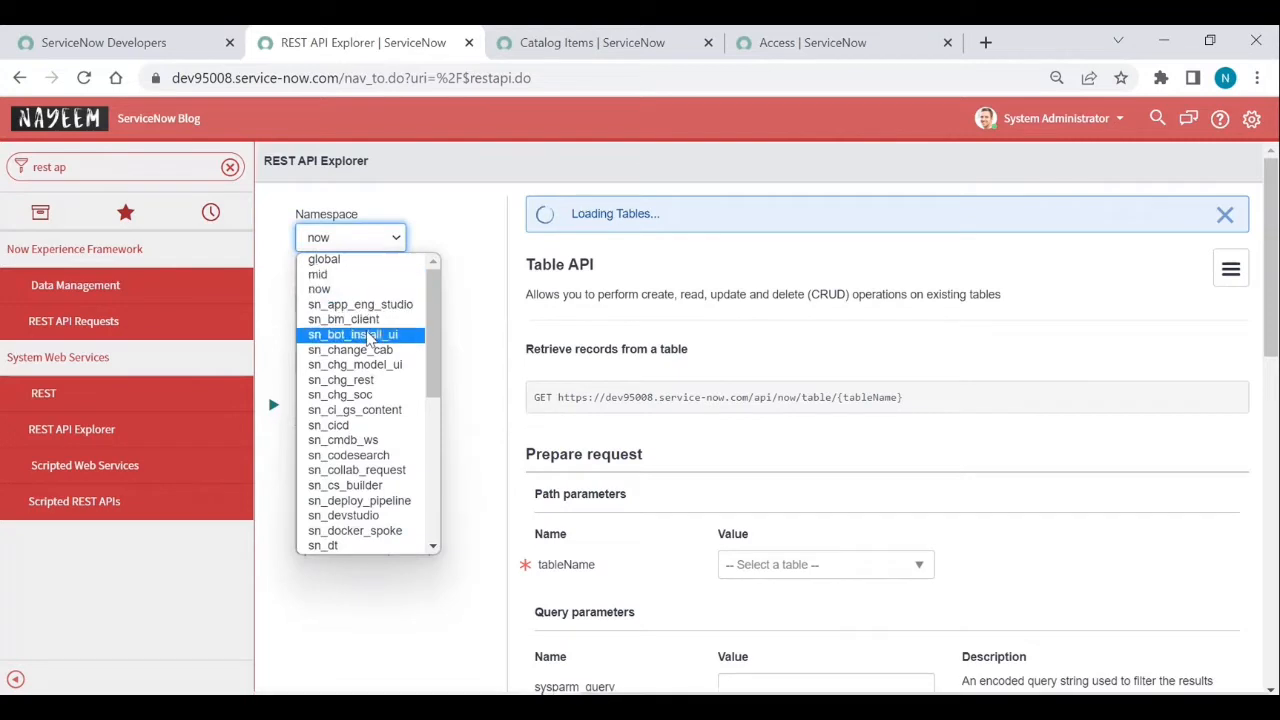
scroll(368, 338, "down", 3)
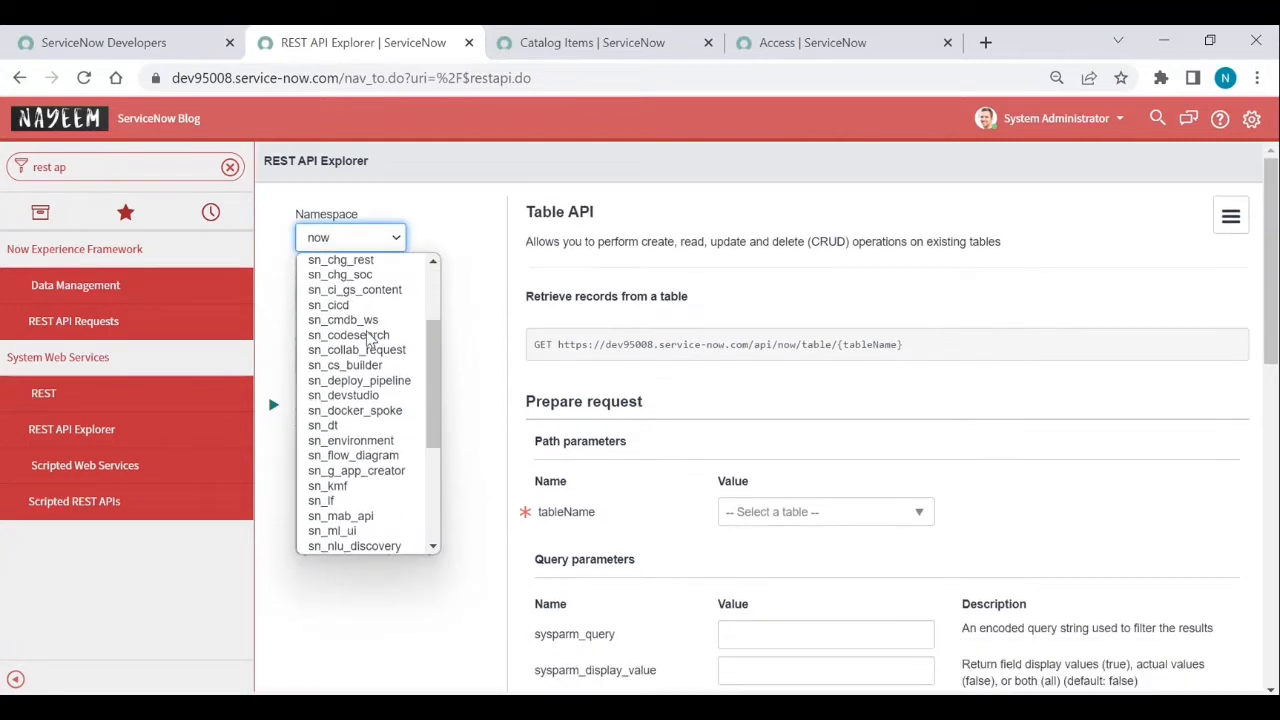
scroll(368, 338, "down", 2)
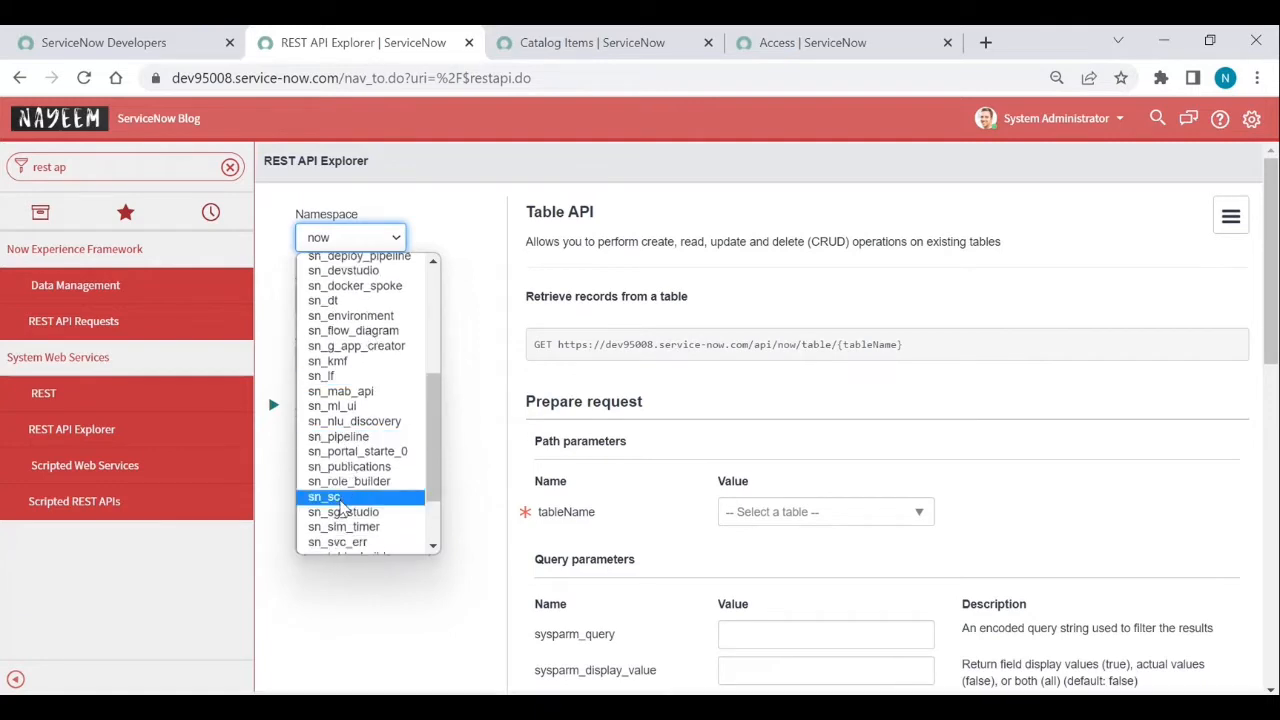
left_click(340, 497)
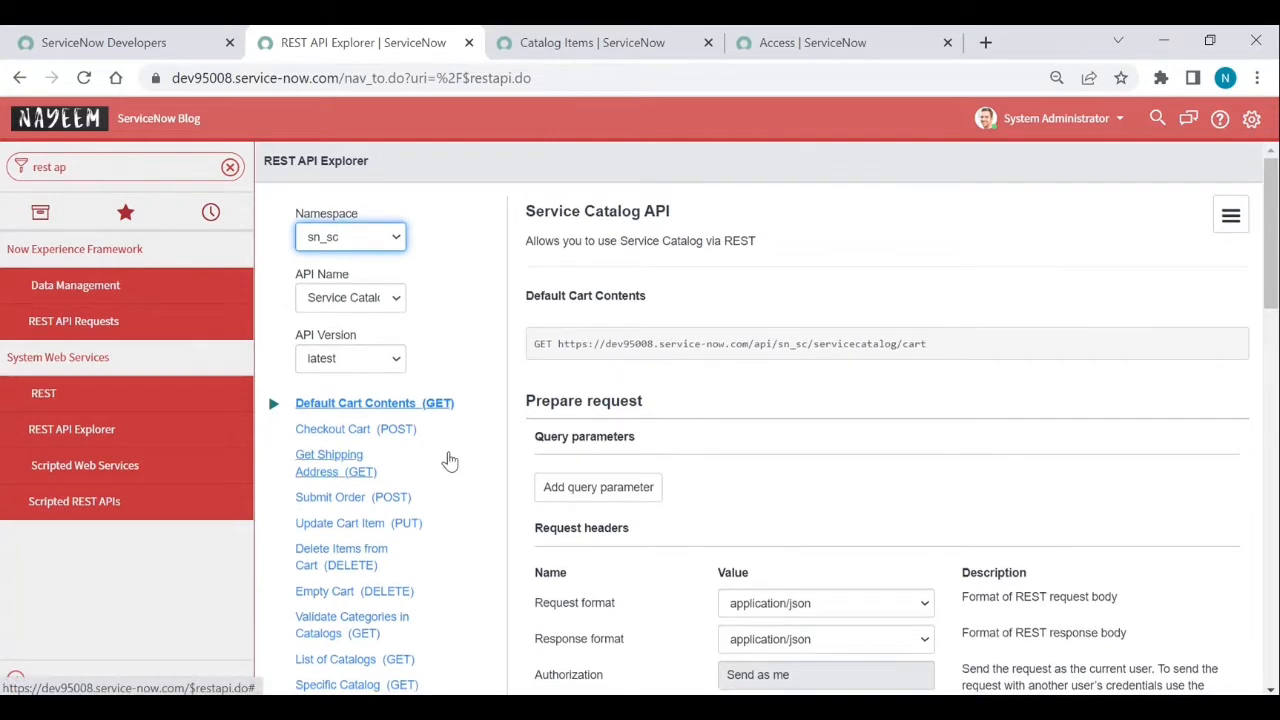
scroll(450, 460, "down", 2)
scroll(450, 460, "down", 4)
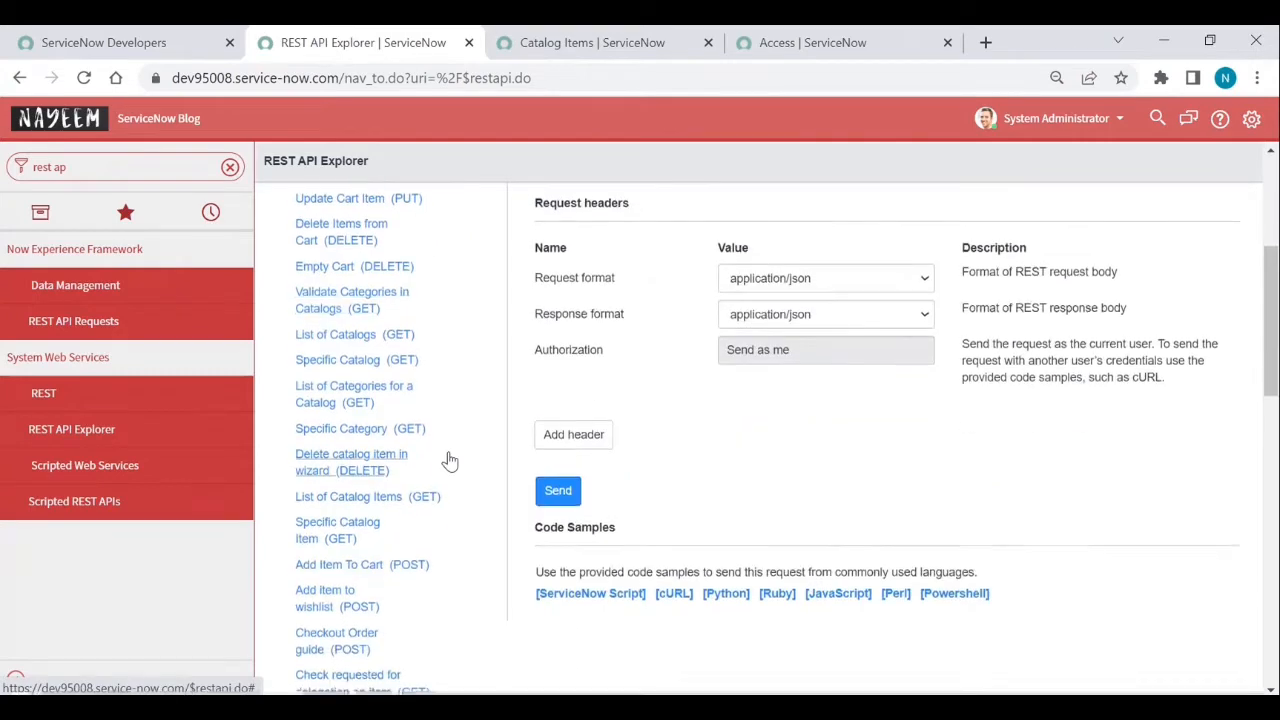
scroll(450, 460, "down", 2)
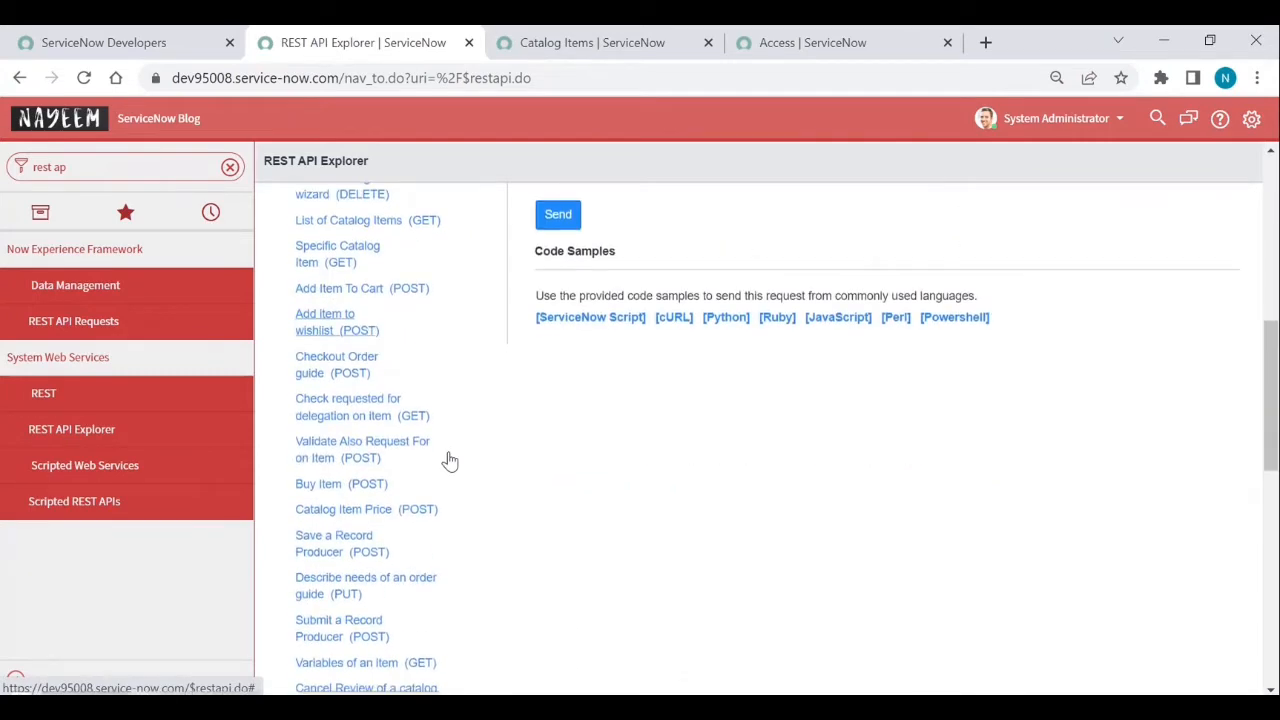
left_click(318, 486)
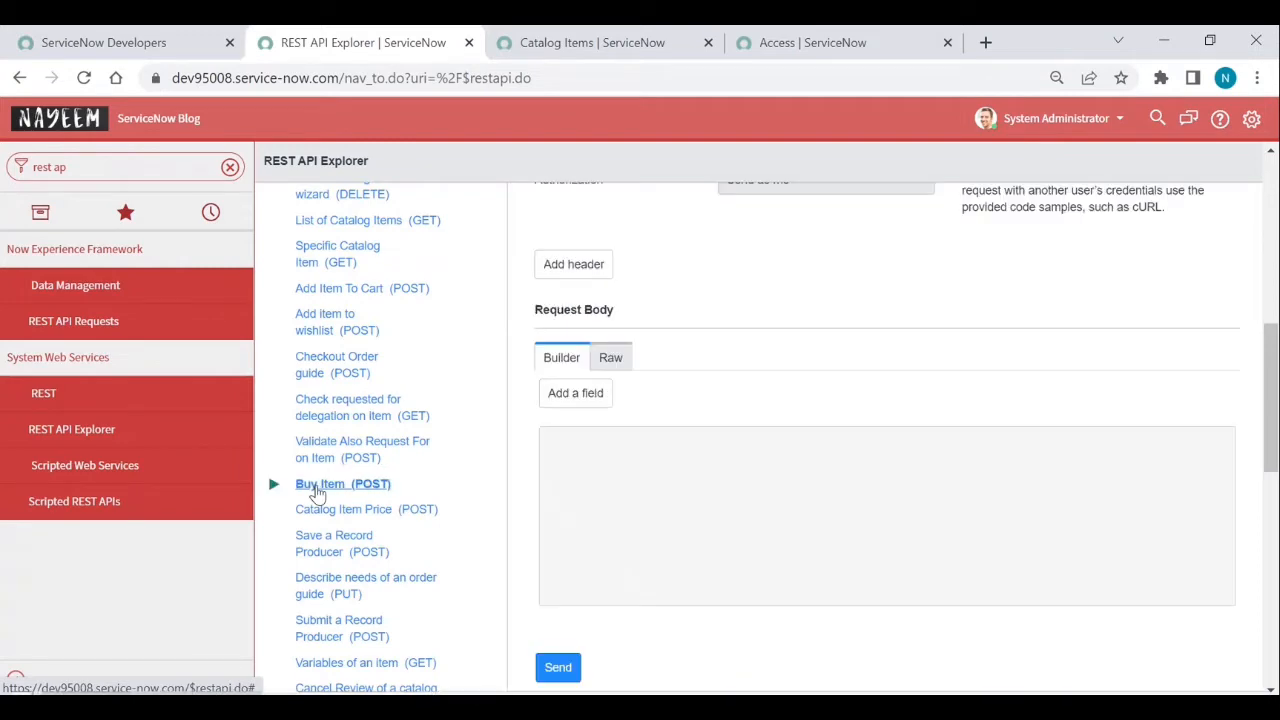
scroll(700, 424, "up", 5)
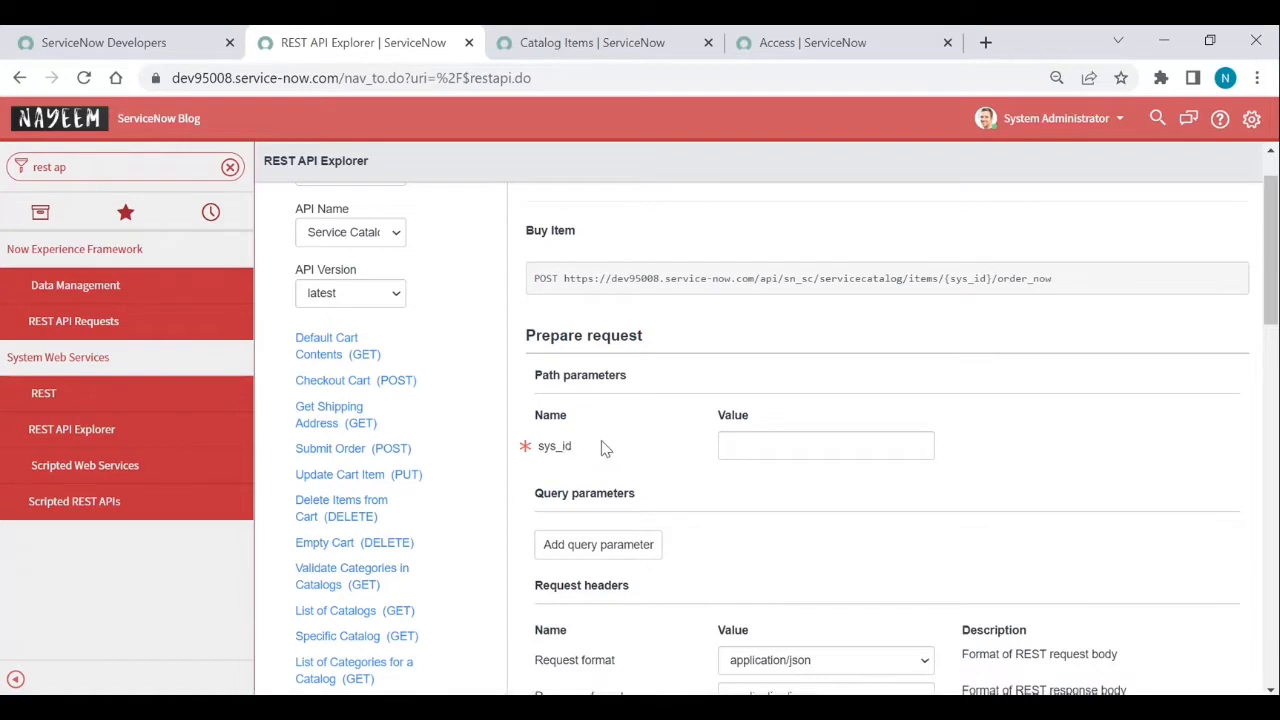
- Copy the Access item's sys_id from its page address into the sys_id Value field
left_click(790, 43)
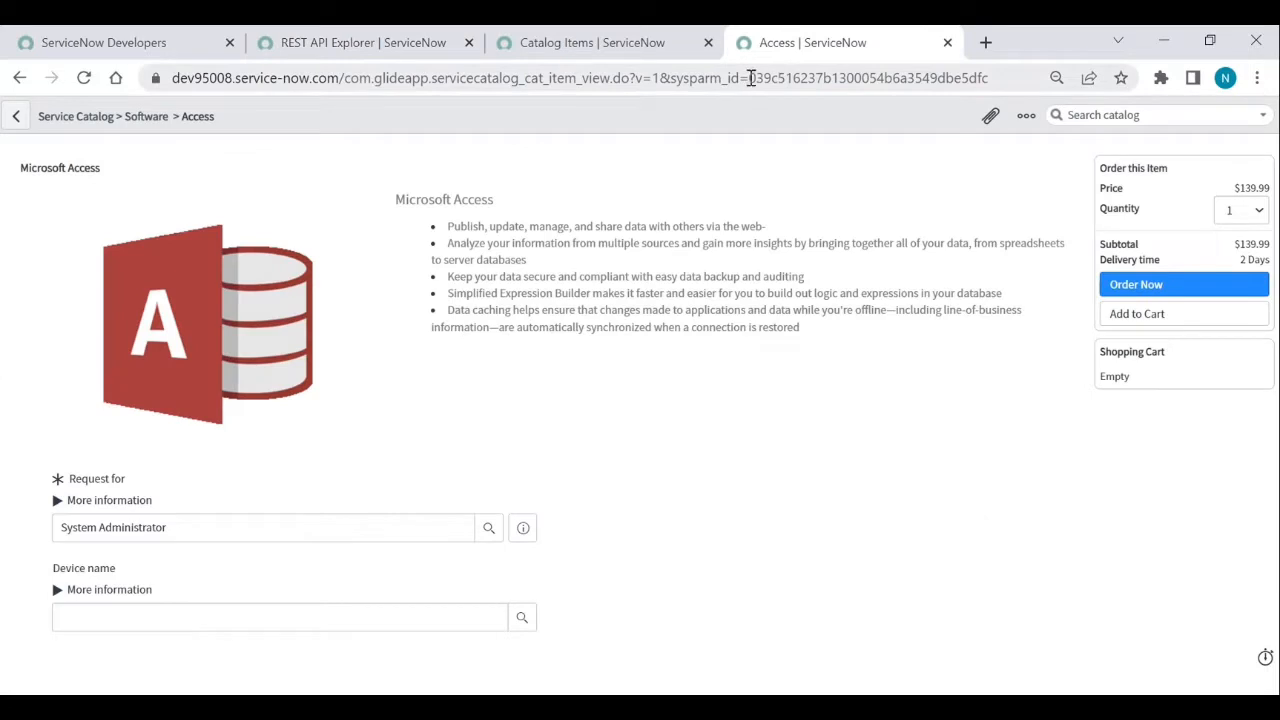
left_click_drag(750, 78, 993, 82)
key("ctrl+c")
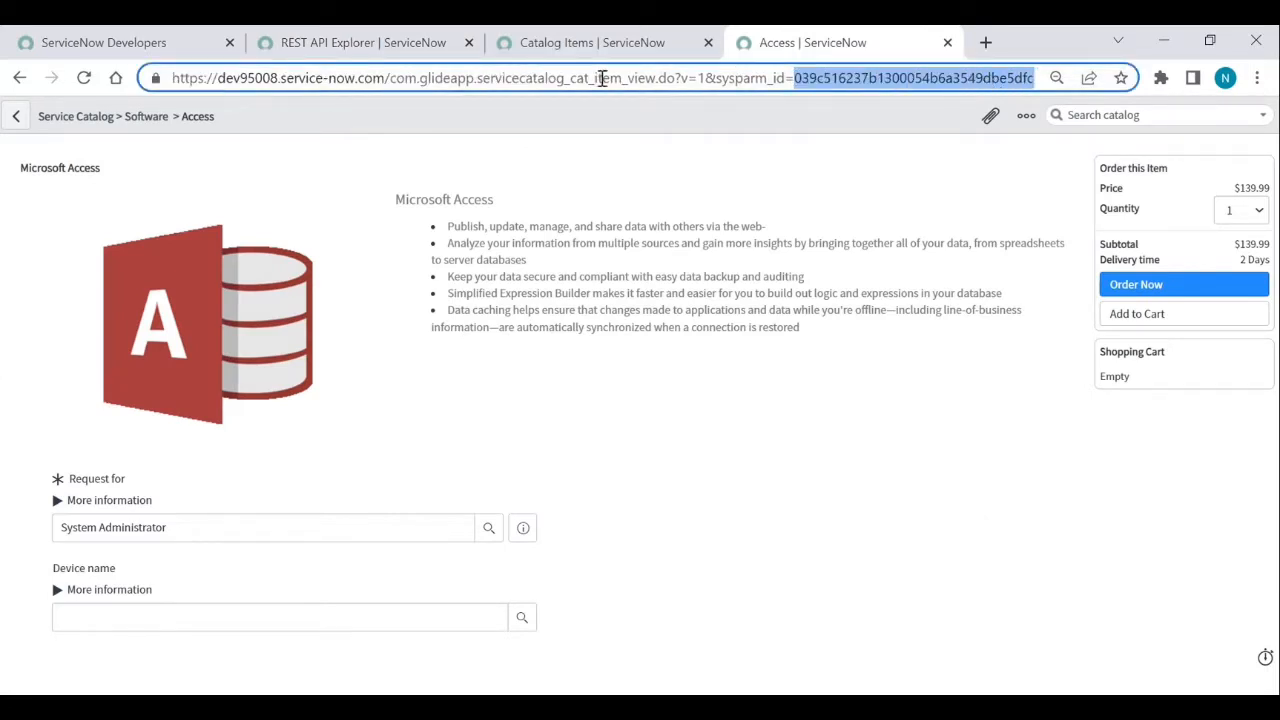
left_click(360, 45)
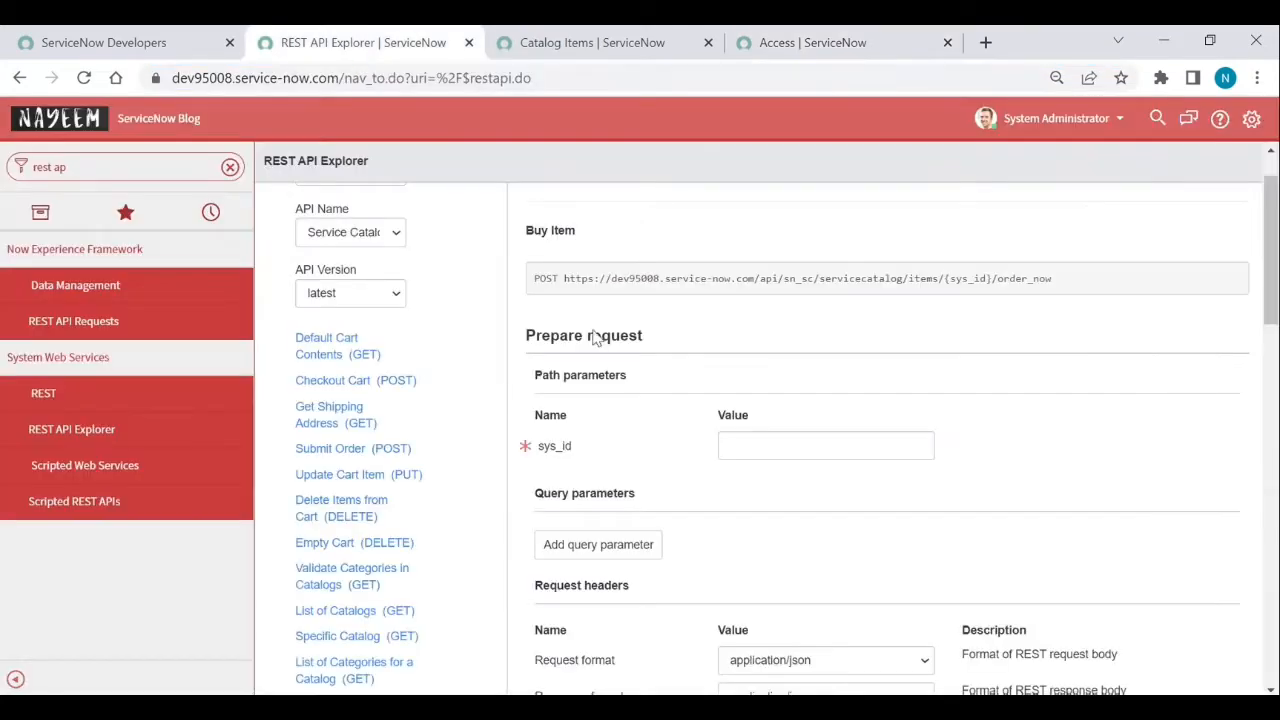
left_click(749, 445)
key("ctrl+v")
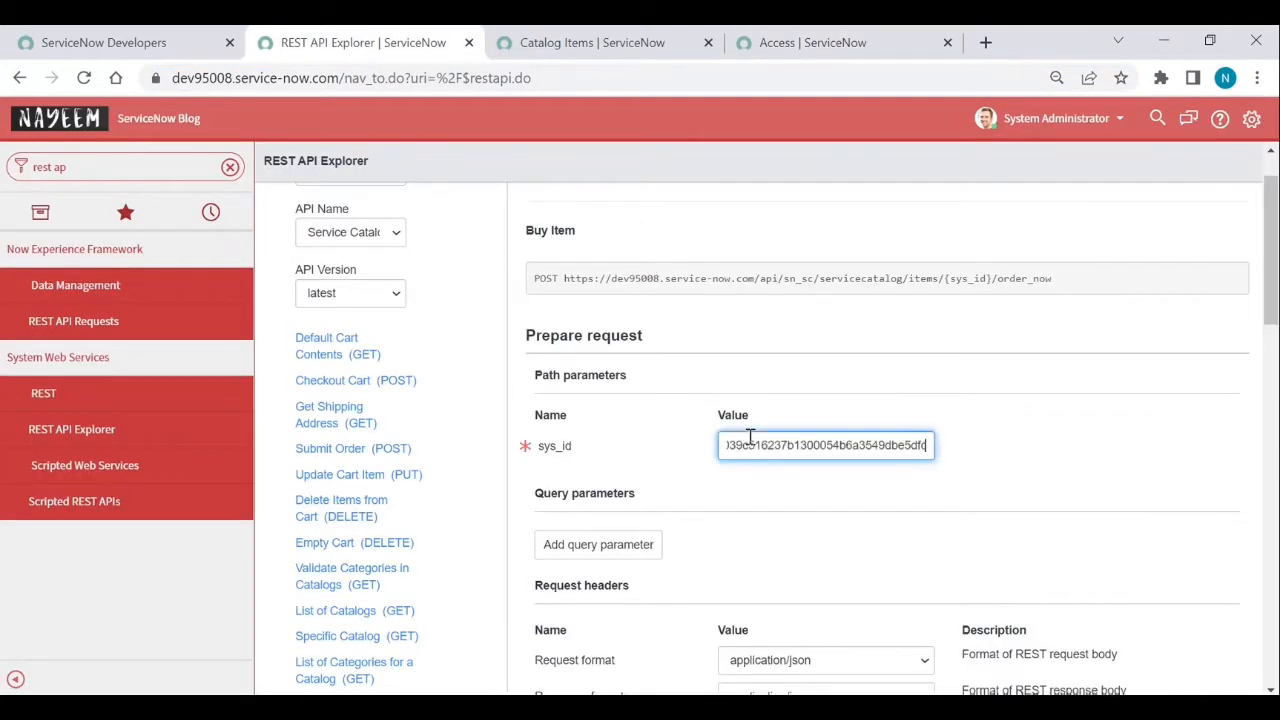
- Switch the Request Body to Raw mode
scroll(750, 552, "down", 5)
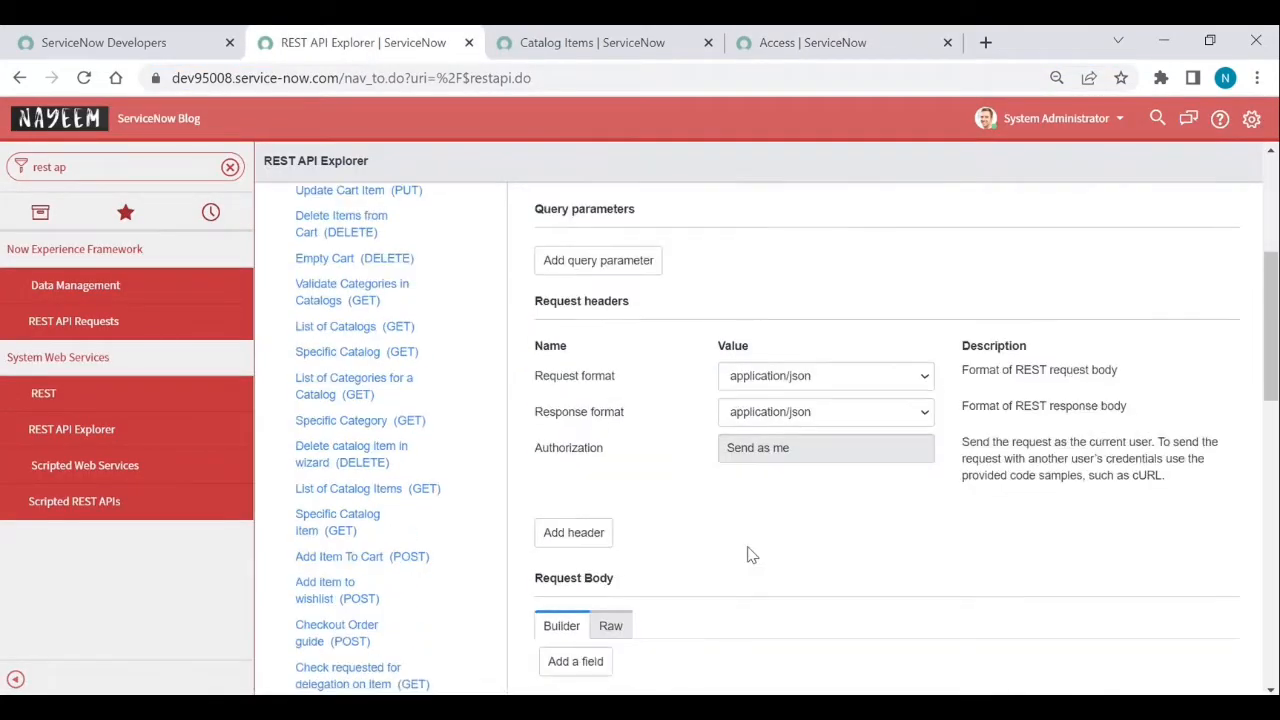
scroll(750, 555, "up", 2)
scroll(750, 555, "down", 2)
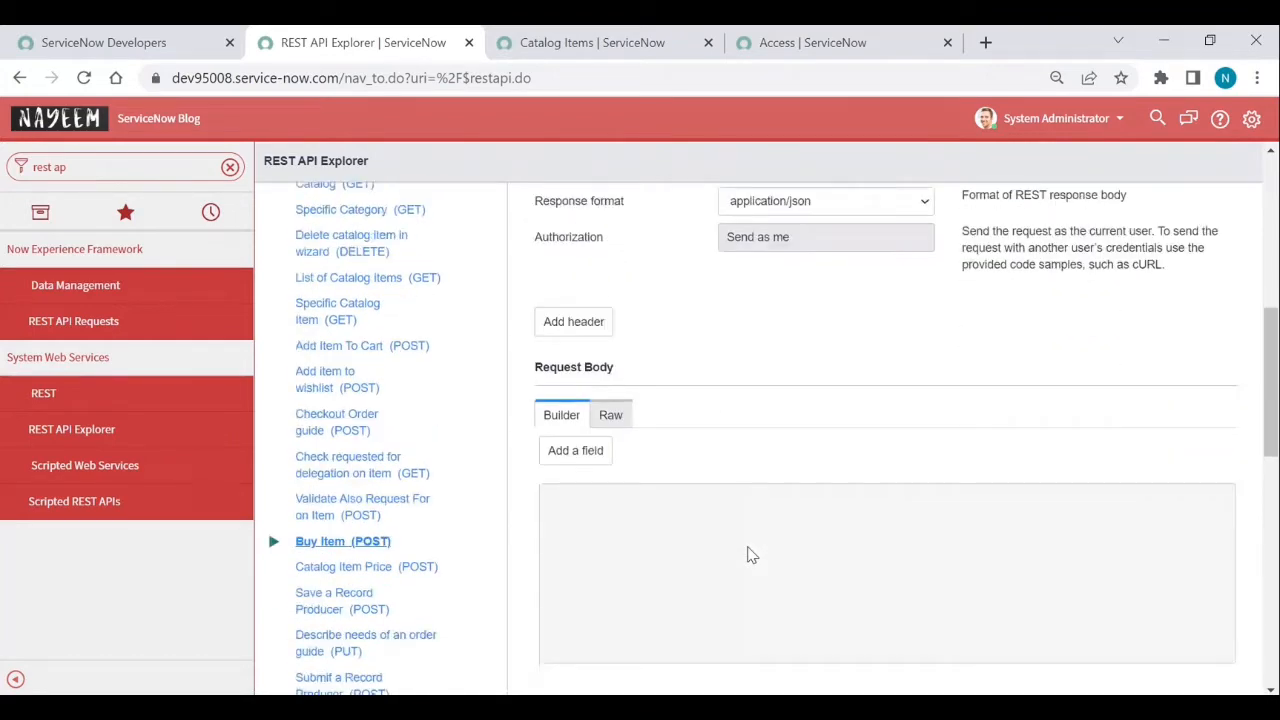
scroll(729, 506, "down", 1)
scroll(729, 506, "up", 3)
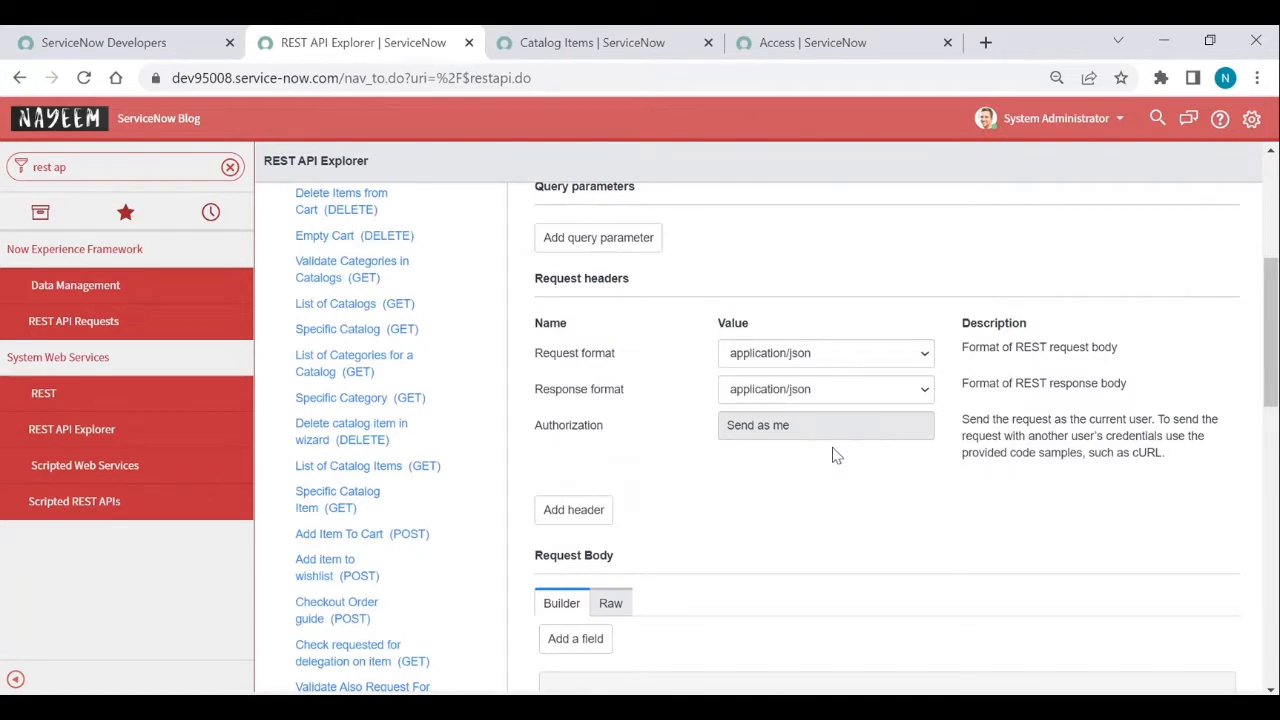
scroll(836, 455, "down", 2)
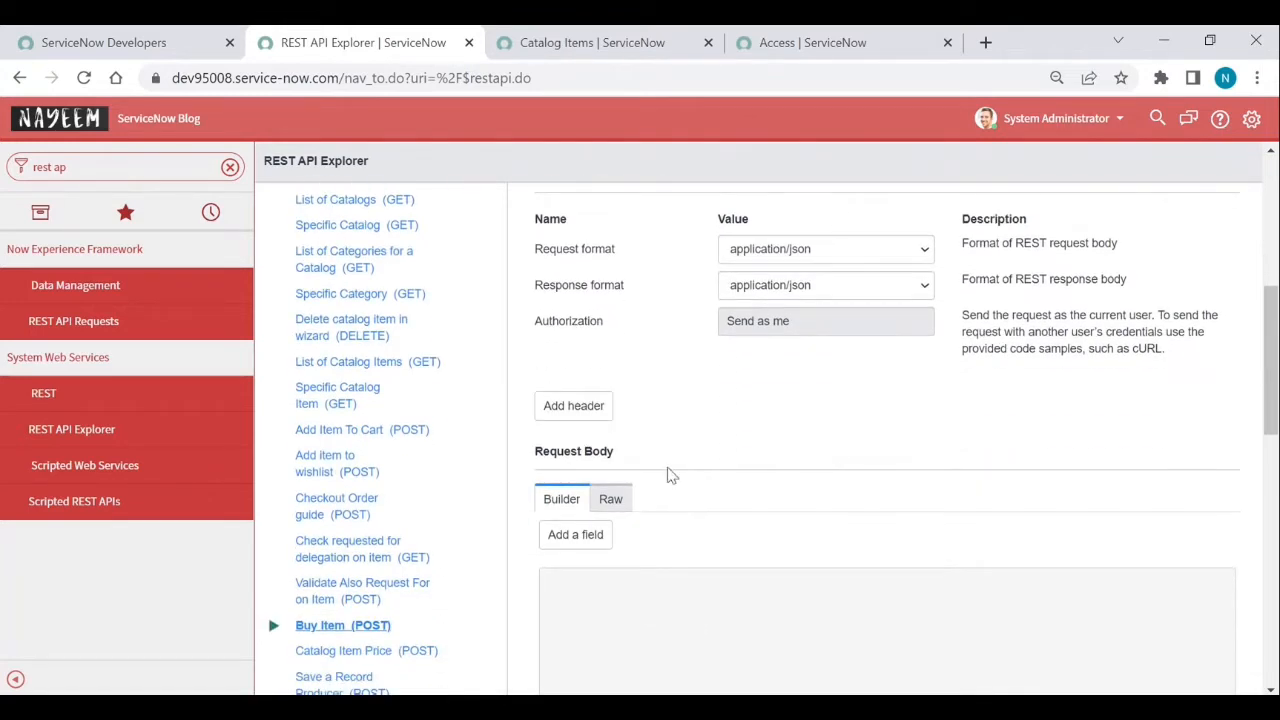
left_click(625, 497)
scroll(560, 400, "down", 3)
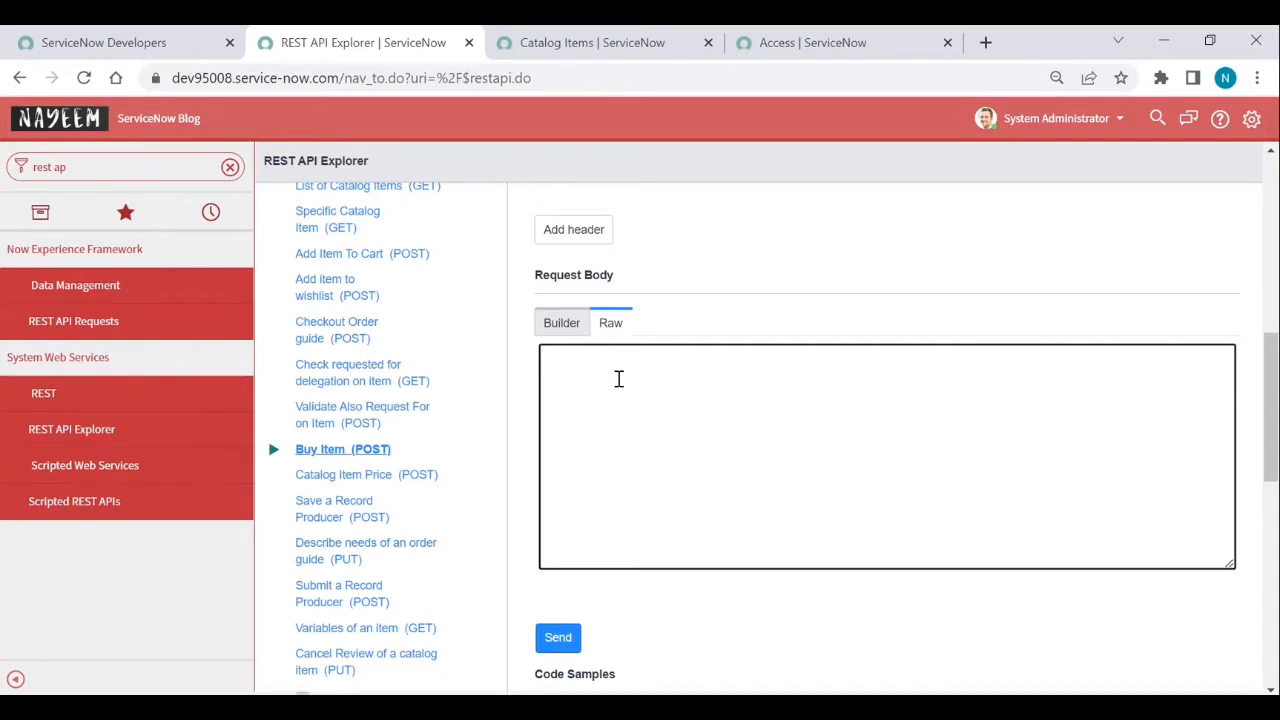
- Paste a JSON order body with sysparm_id 039c516237b1300054b6a3549dbe5dfc and sysparm_quantity 1
type("{ \t'sysparm_id': 'catalog item sys id', \t'sysparm_quantity': '', \t'variables':{ \t'Variable_name': 'Value', \t'Variable_name': 'Value' \t}  }")
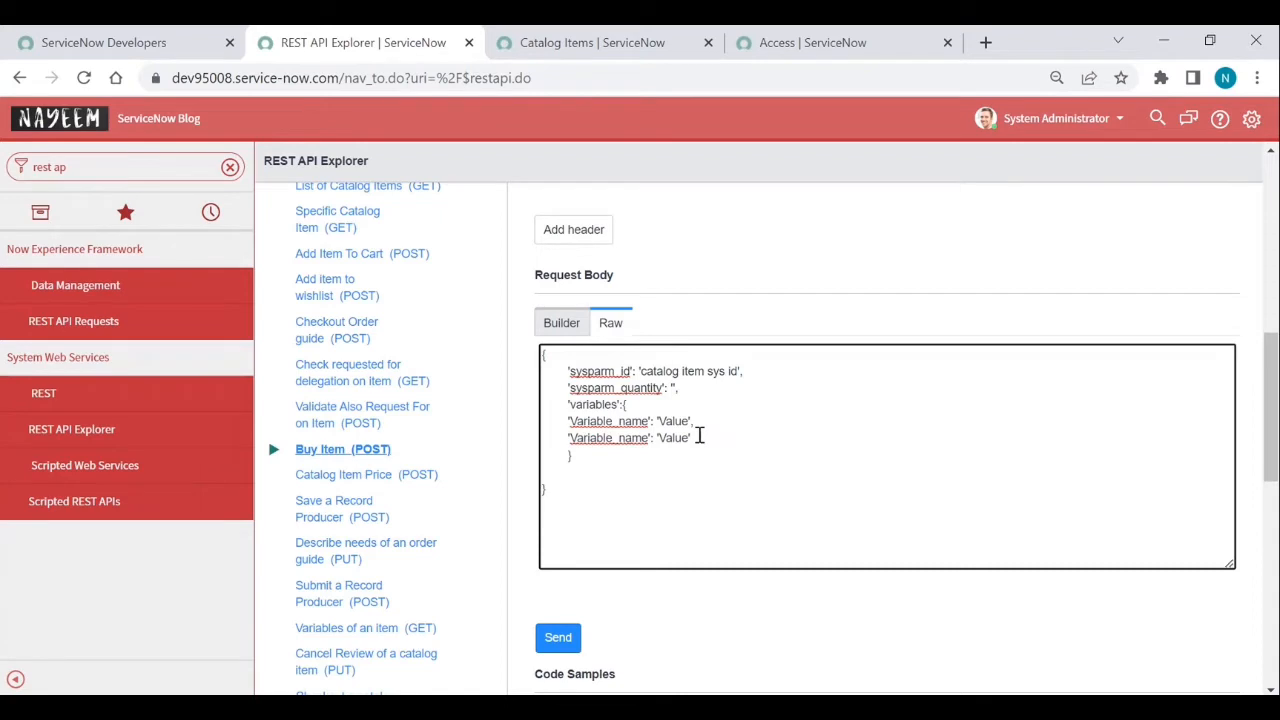
left_click(833, 42)
double_click(860, 78)
key("ctrl+c")
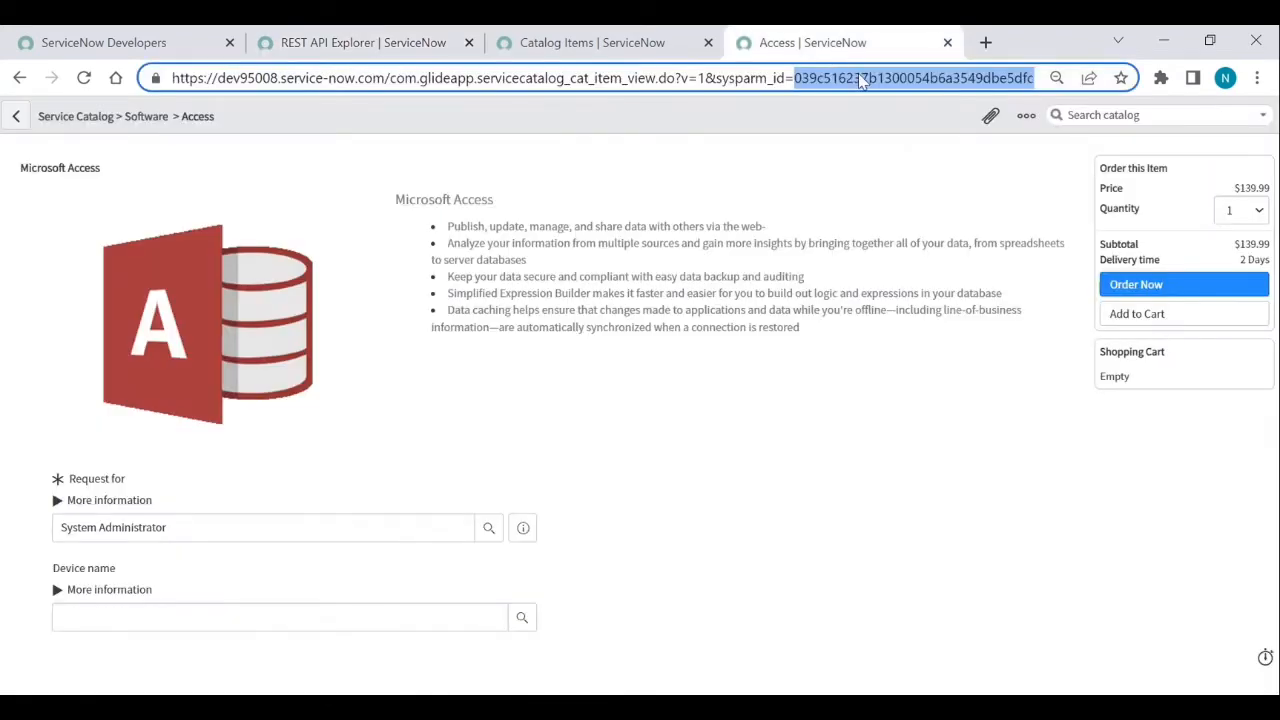
left_click(363, 42)
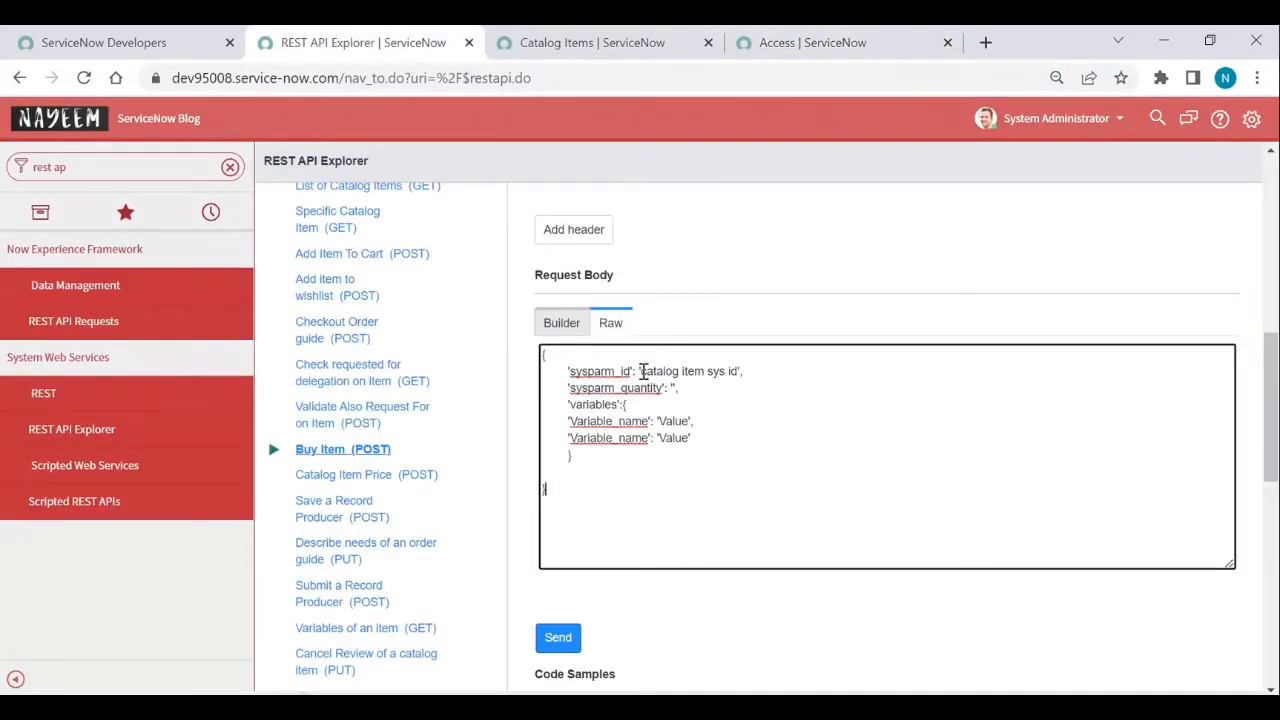
left_click(643, 371)
left_click_drag(643, 371, 738, 372)
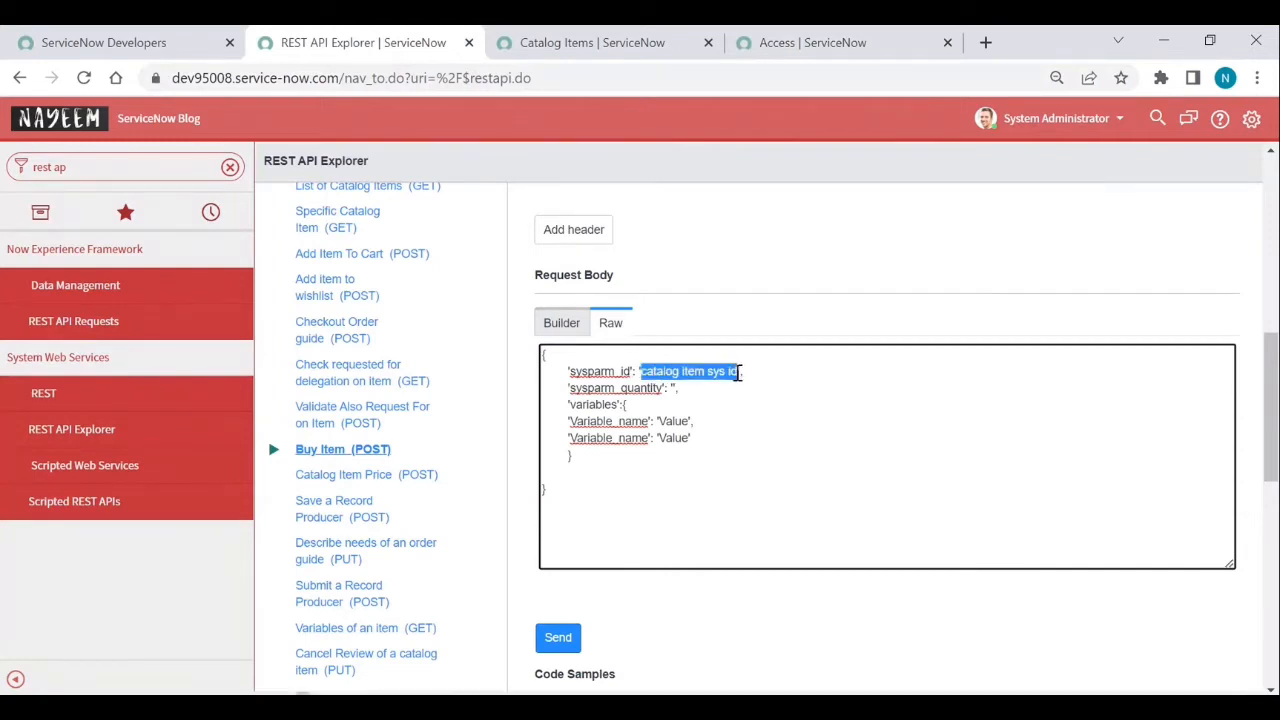
key("ctrl+v")
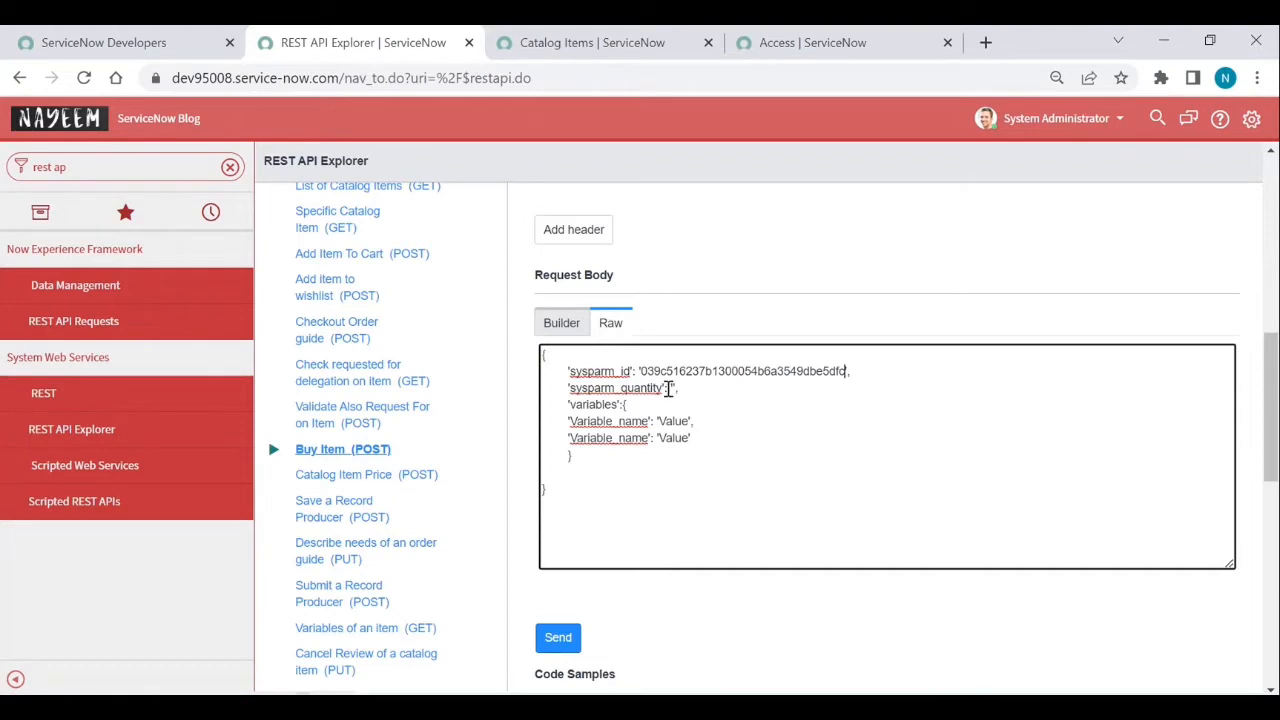
left_click(671, 388)
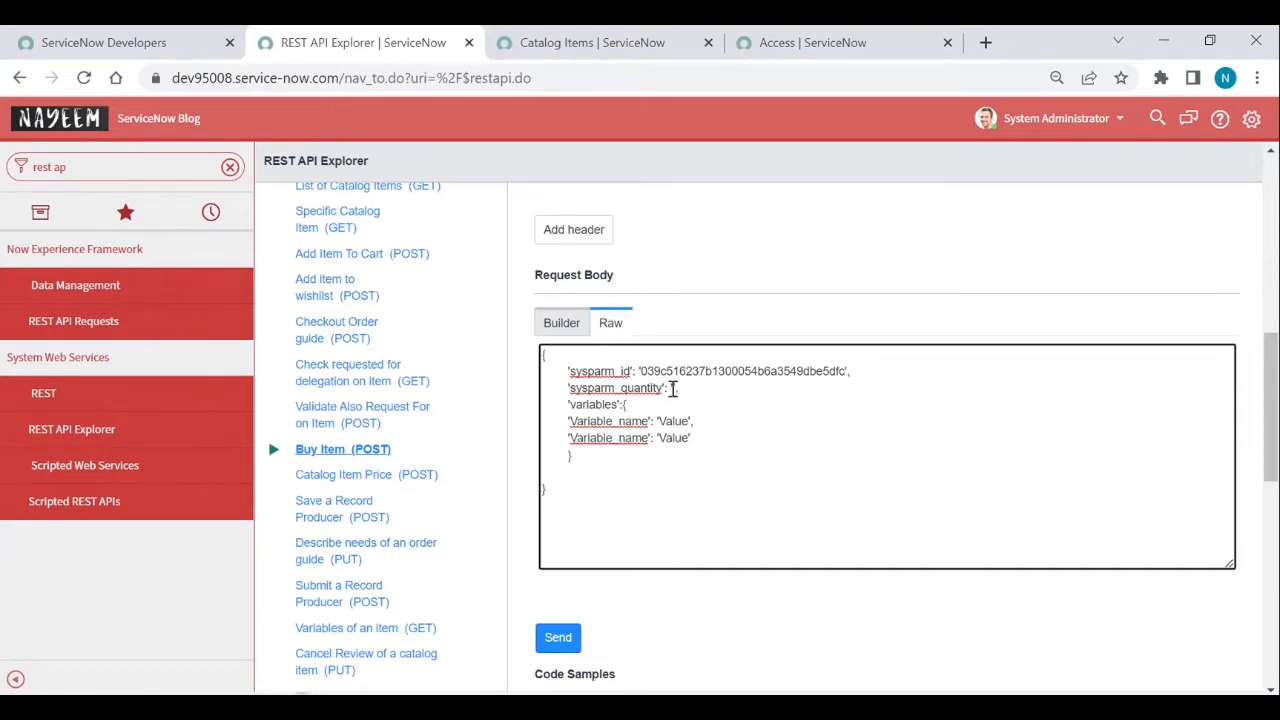
type("1',")
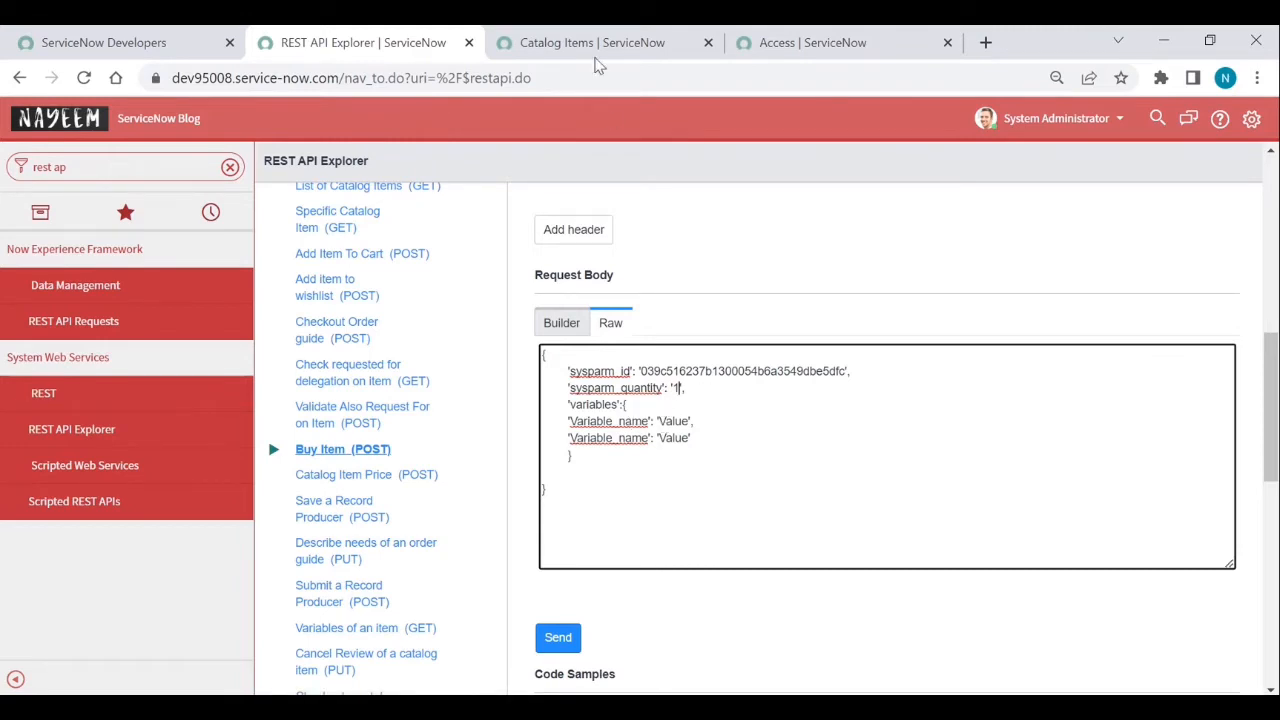
- Load the Access item's related lists and select the requested_for_user variable in its Variables list
left_click(593, 45)
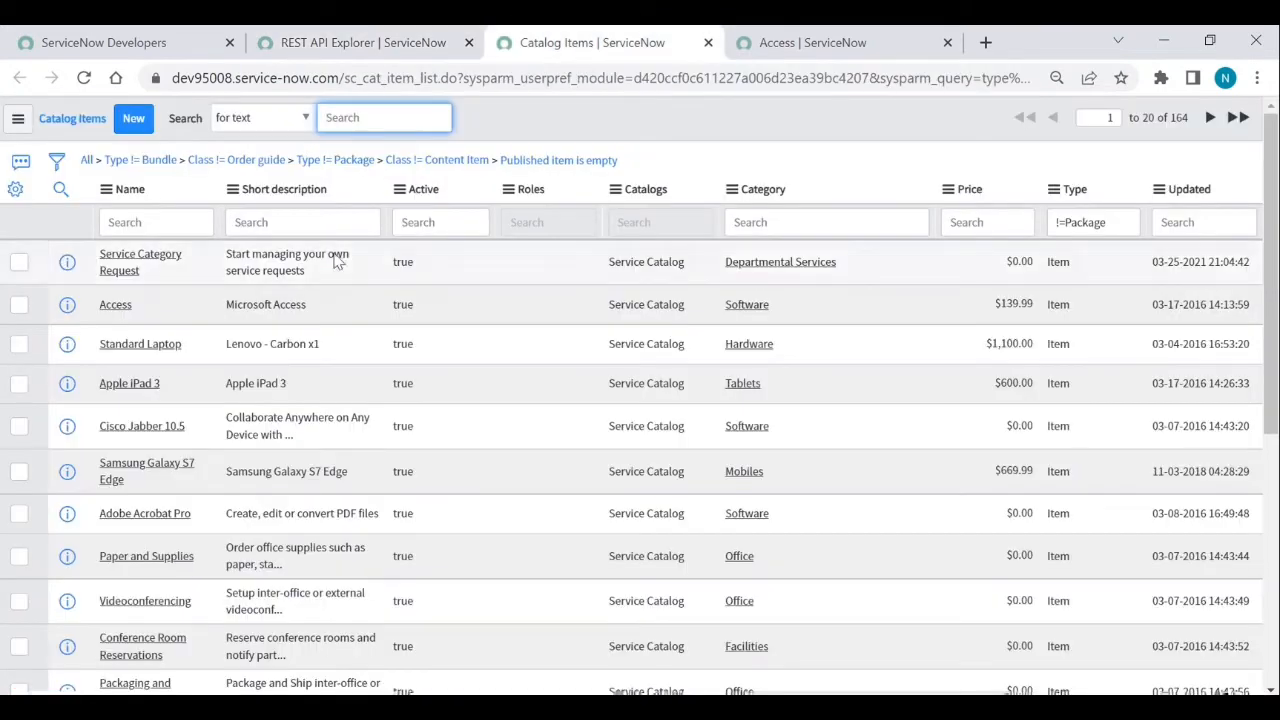
left_click(118, 310)
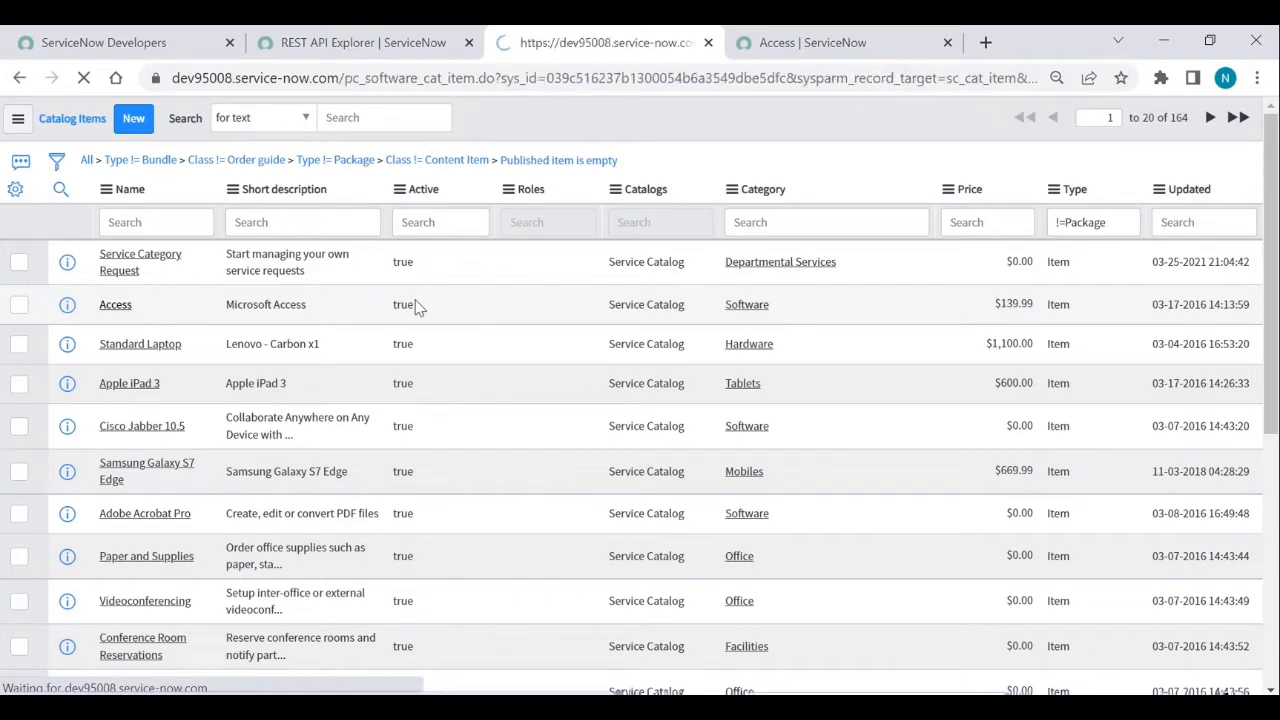
scroll(604, 403, "down", 2)
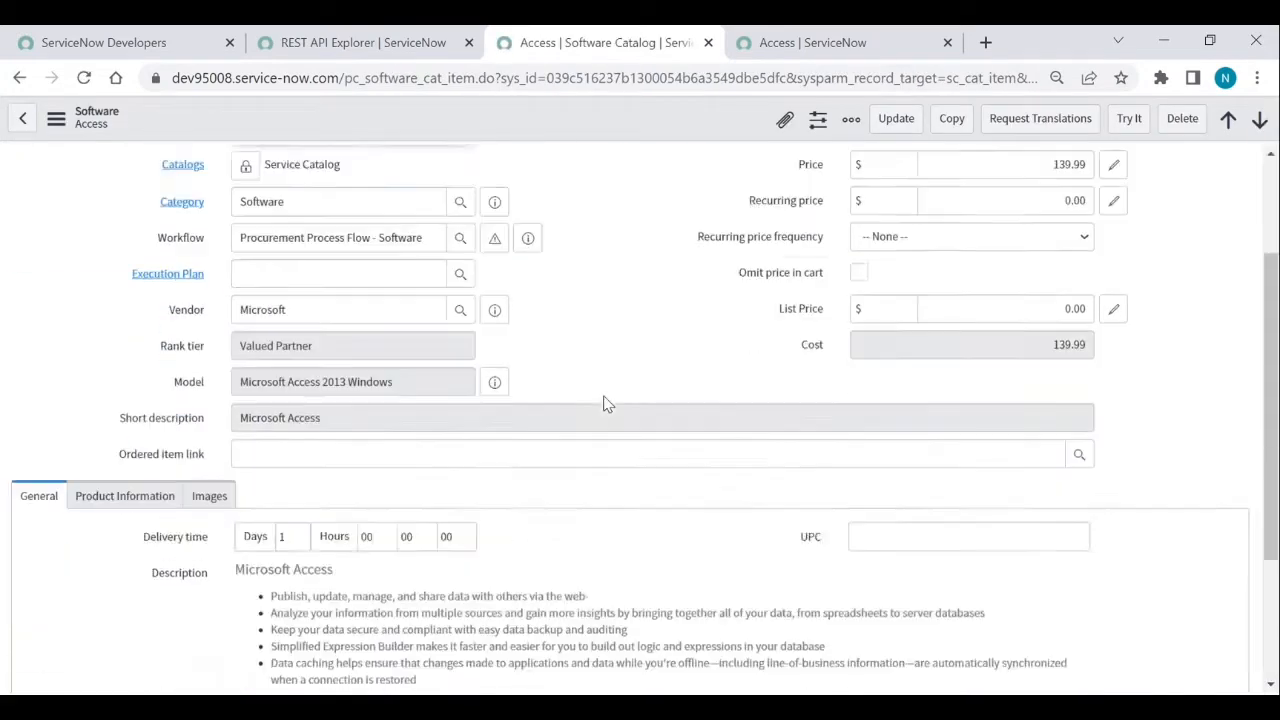
scroll(604, 403, "down", 2)
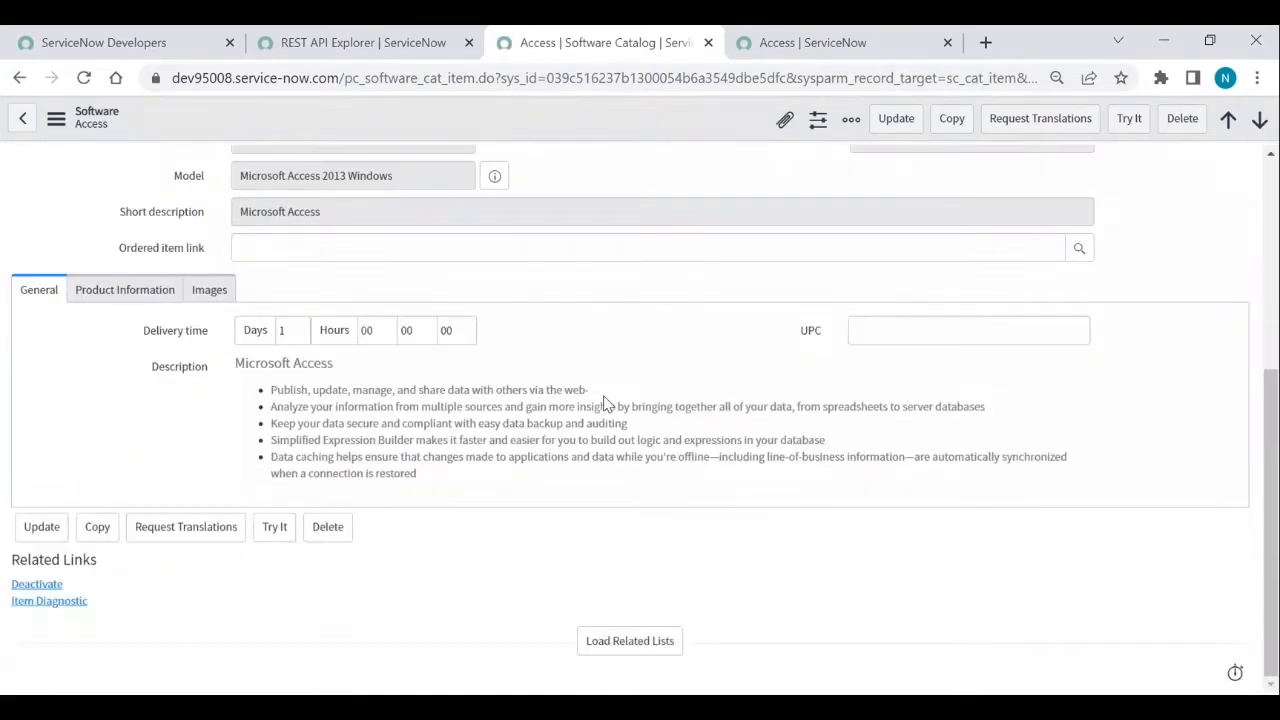
left_click(582, 642)
scroll(448, 615, "down", 2)
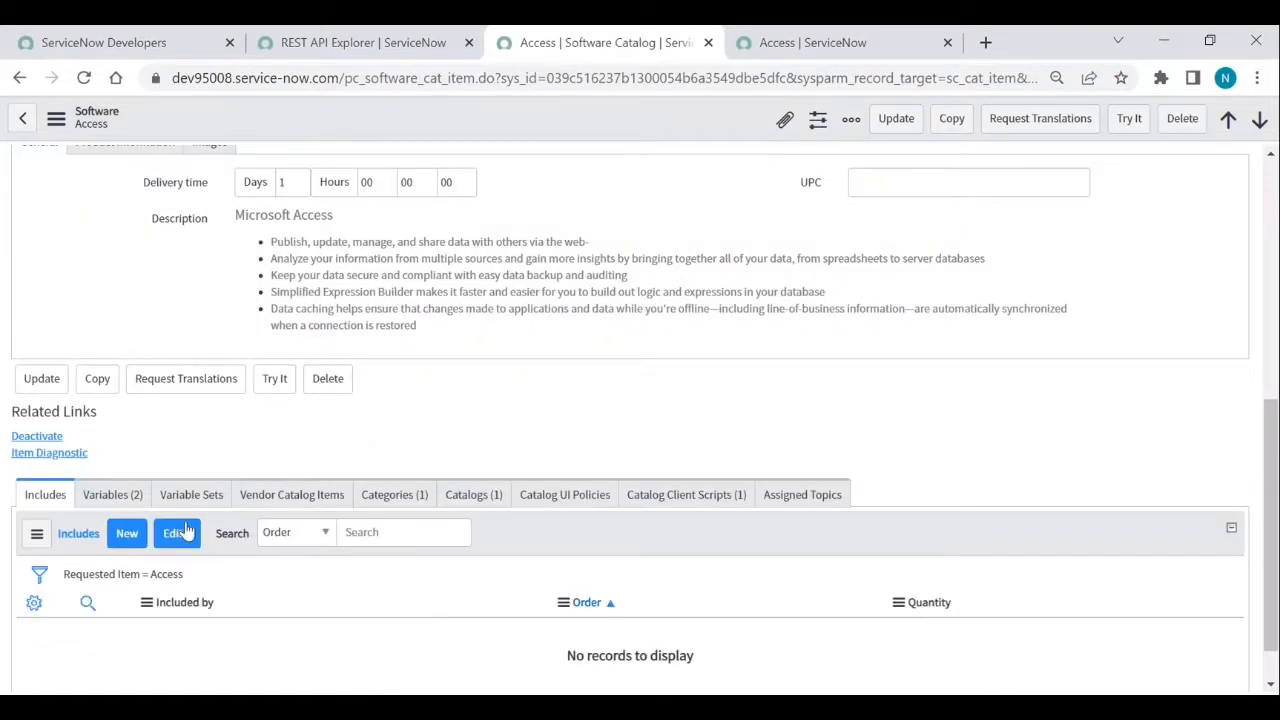
left_click(113, 495)
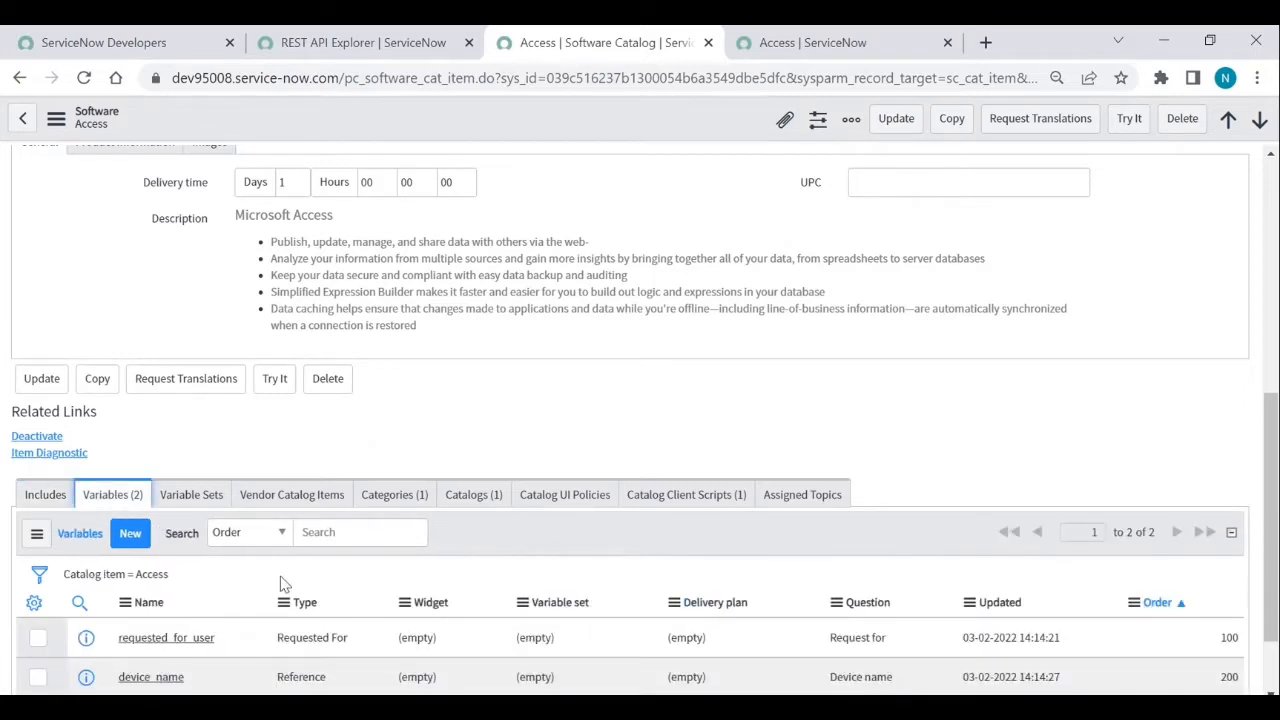
scroll(280, 580, "down", 1)
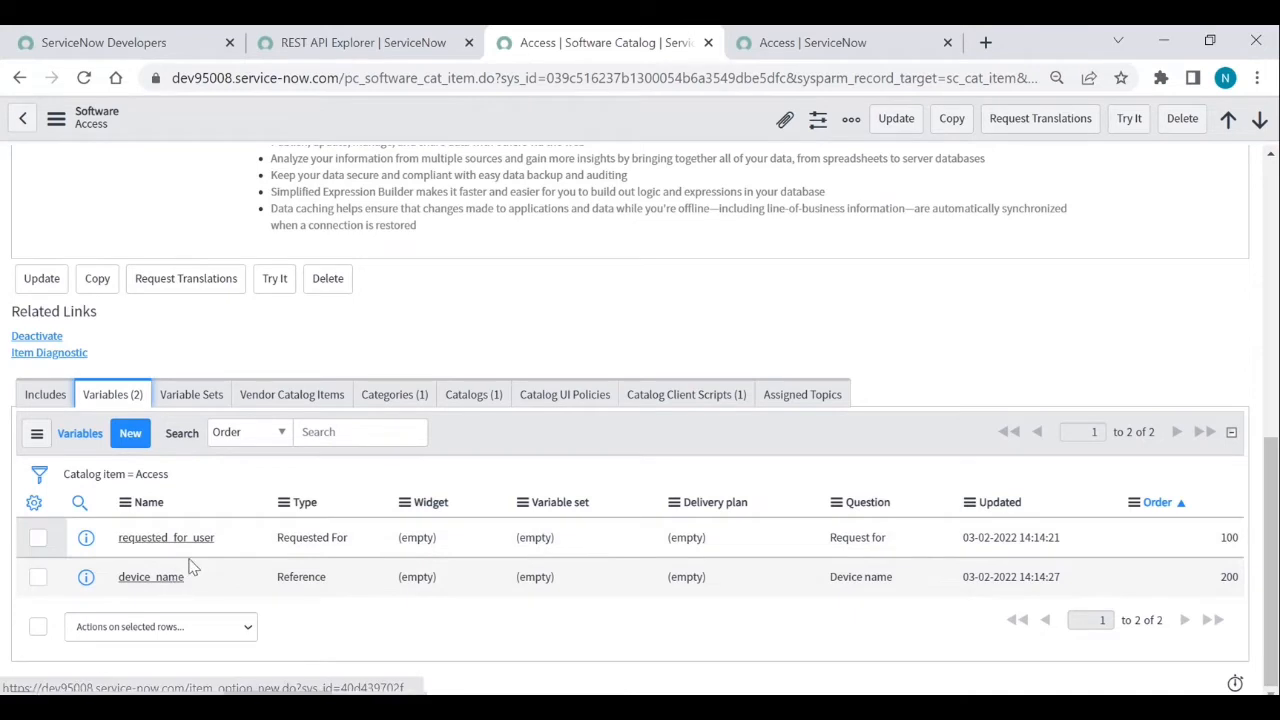
left_click_drag(222, 550, 118, 543)
key("ctrl+c")
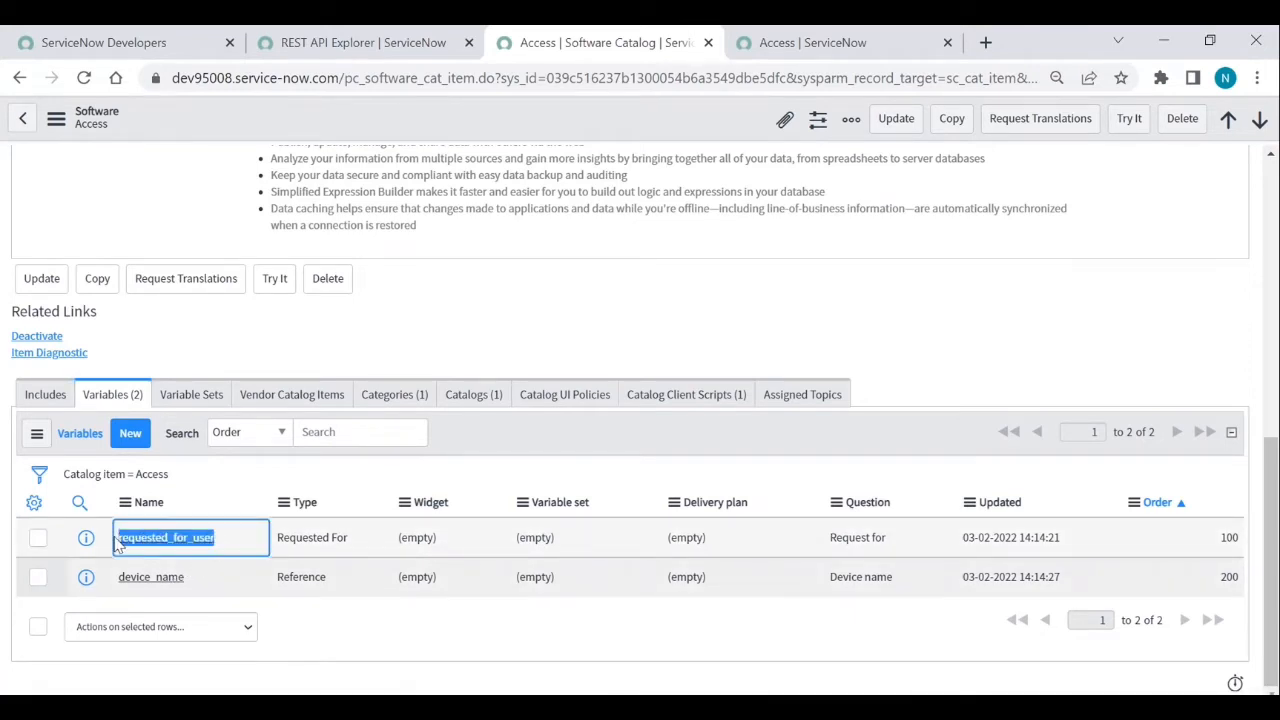
- Replace the body's two Variable_name keys with requested_for_user and device_name
left_click(378, 48)
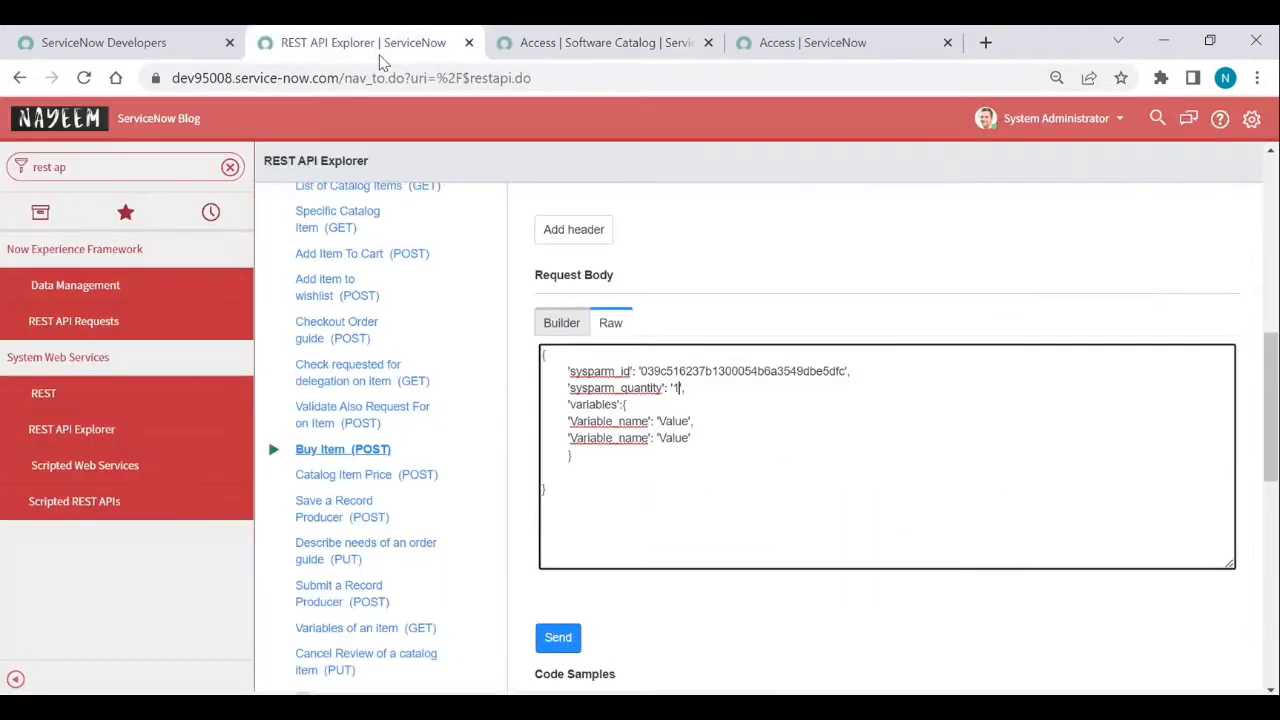
double_click(607, 421)
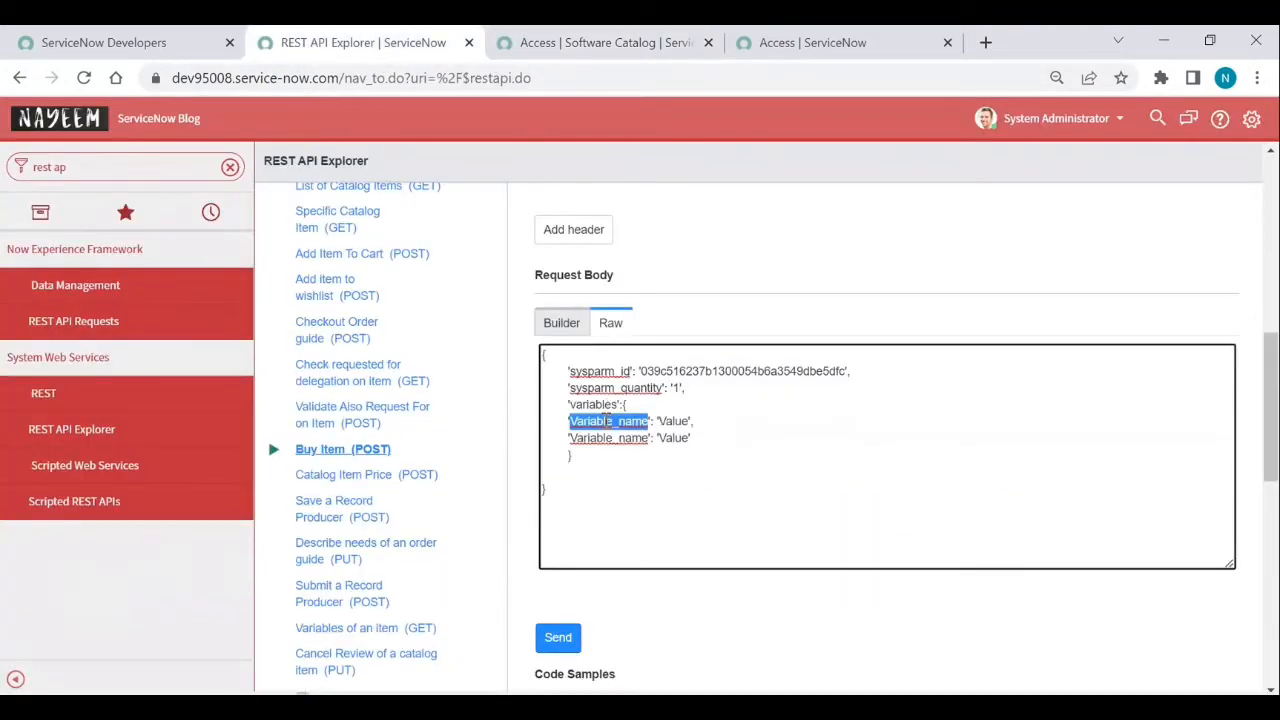
key("ctrl+v")
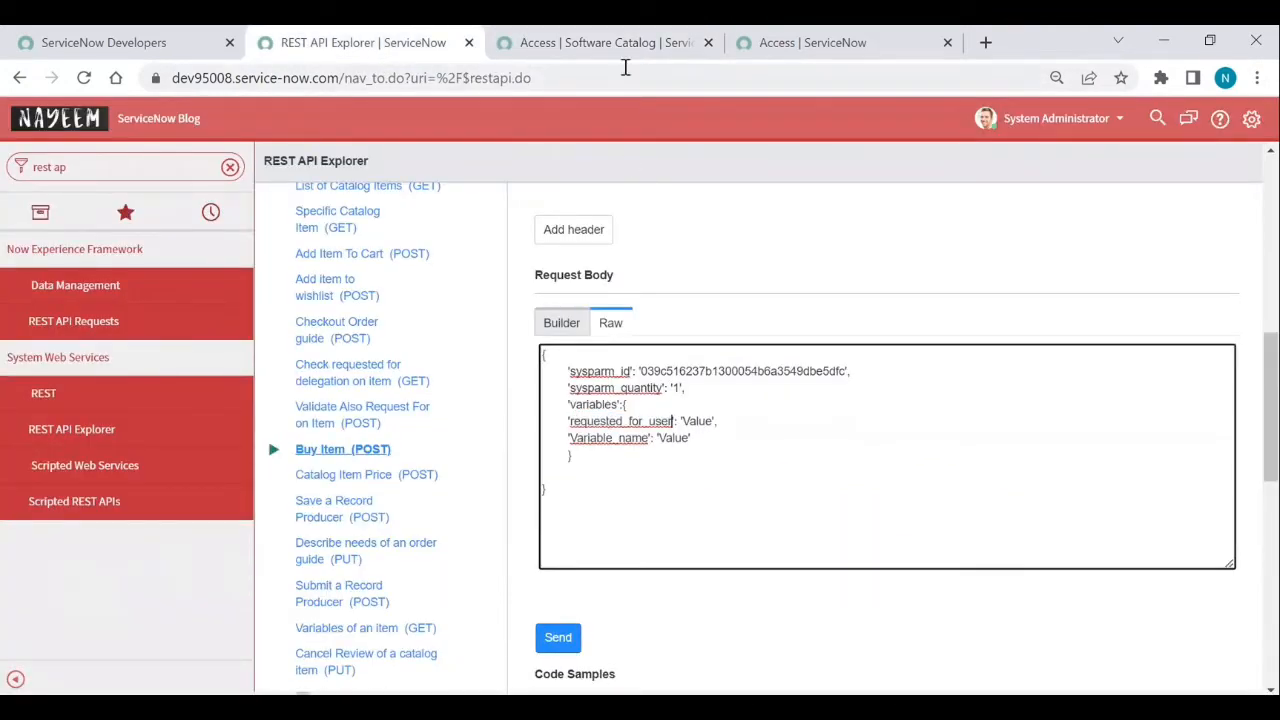
left_click(612, 43)
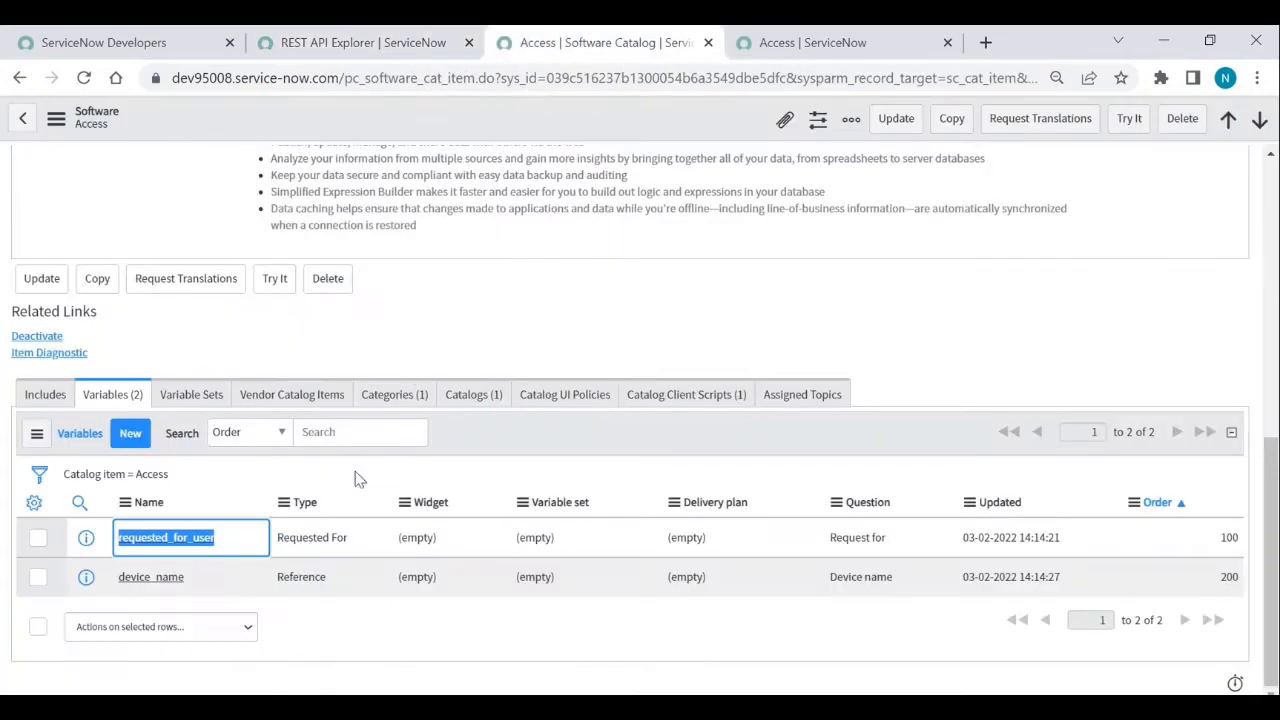
double_click(189, 588)
key("ctrl+c")
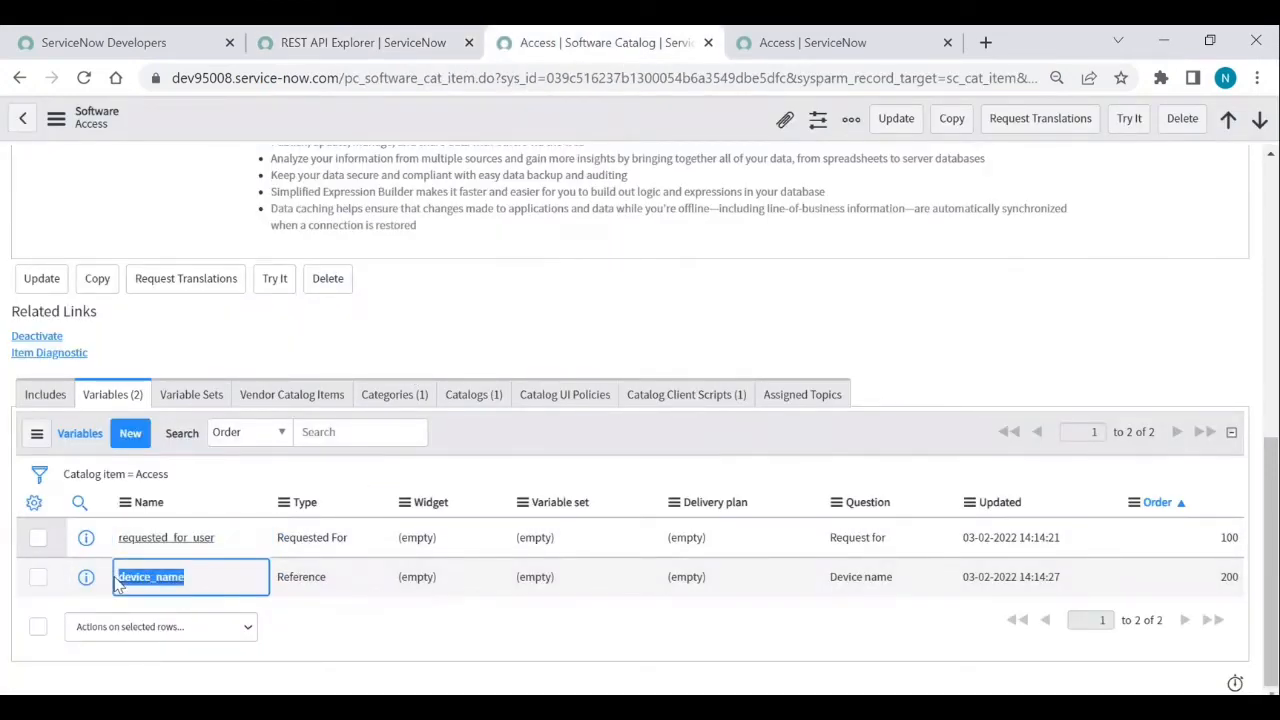
left_click(350, 43)
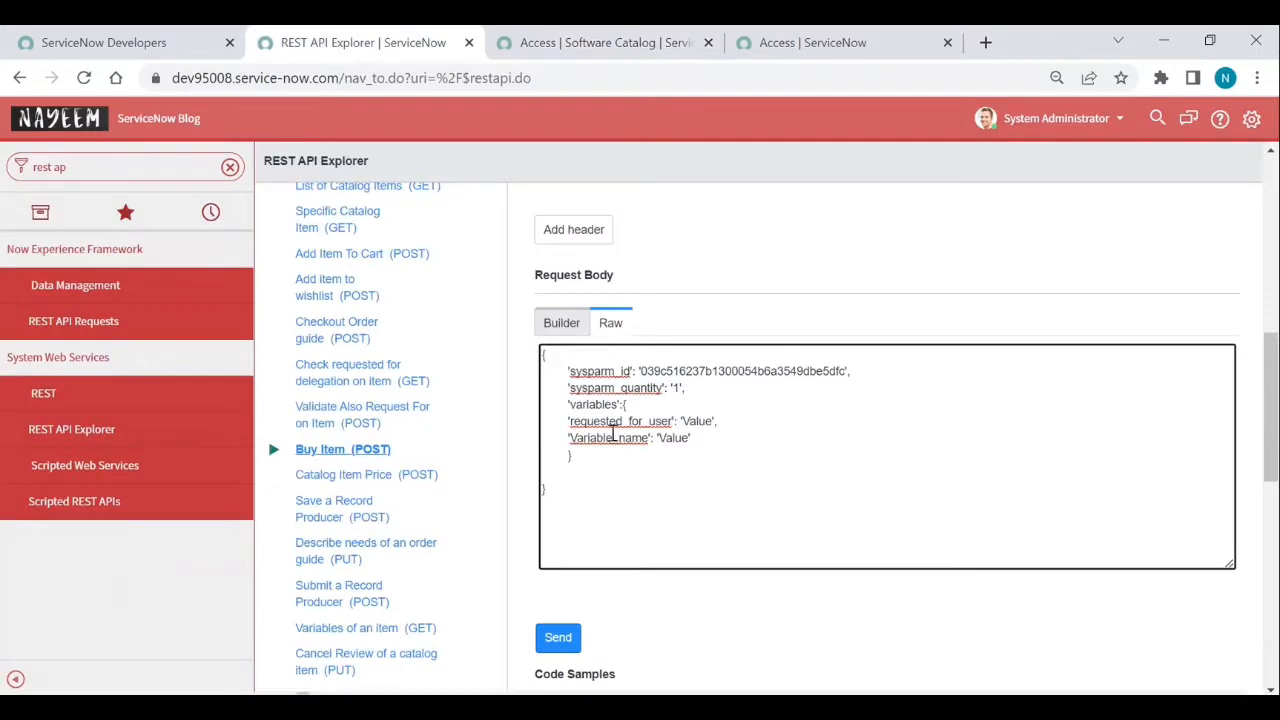
double_click(613, 437)
key("ctrl+v")
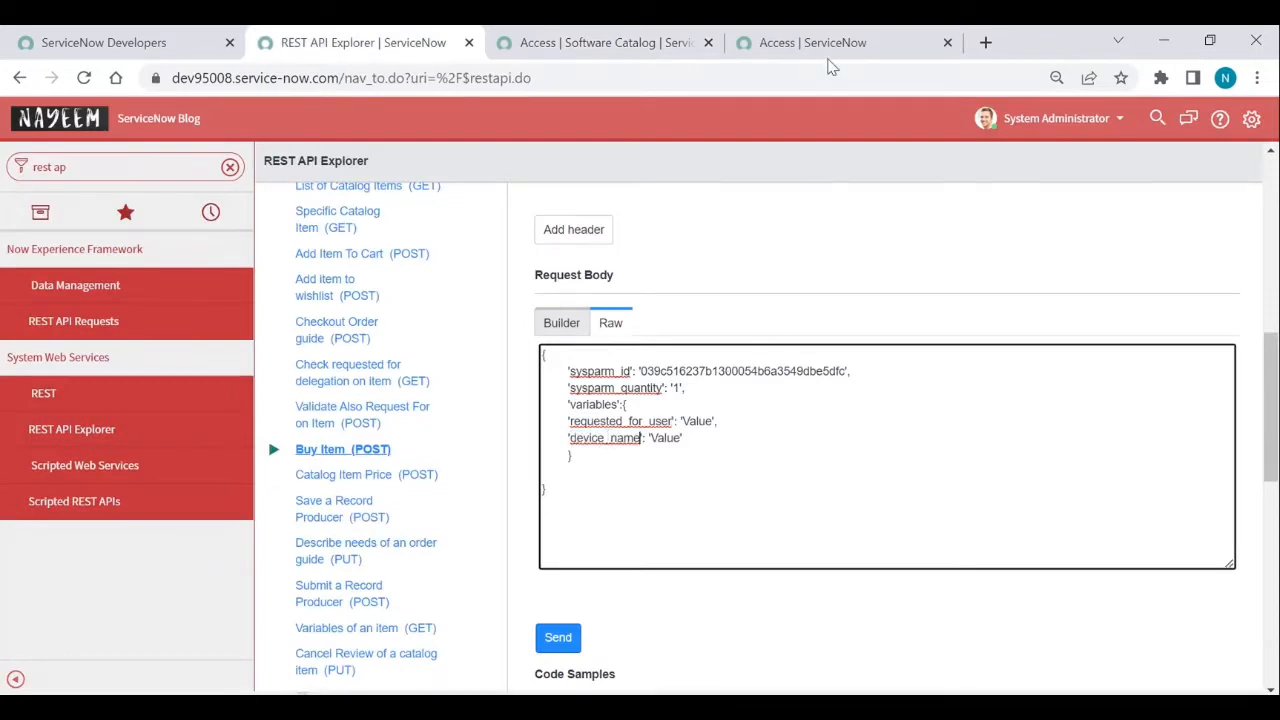
left_click(829, 58)
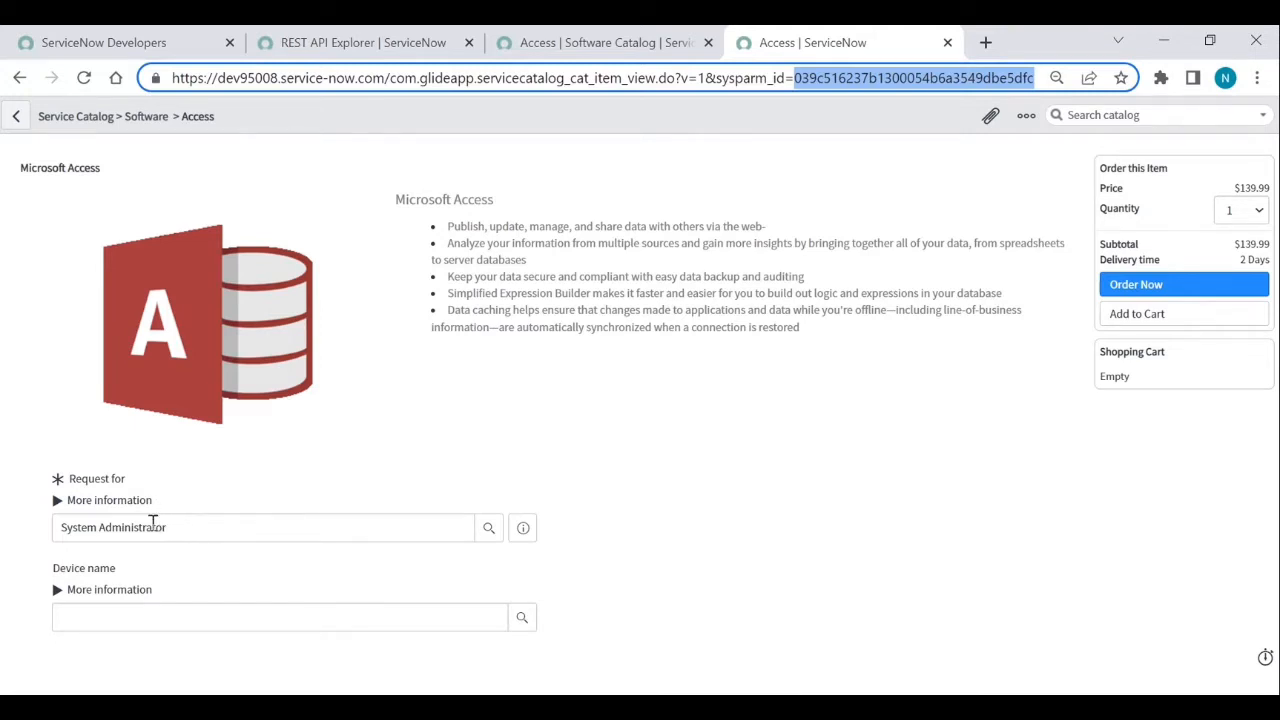
- Open the Users list in a new tab and copy the Request for user's name, System Administrator
left_click(523, 528)
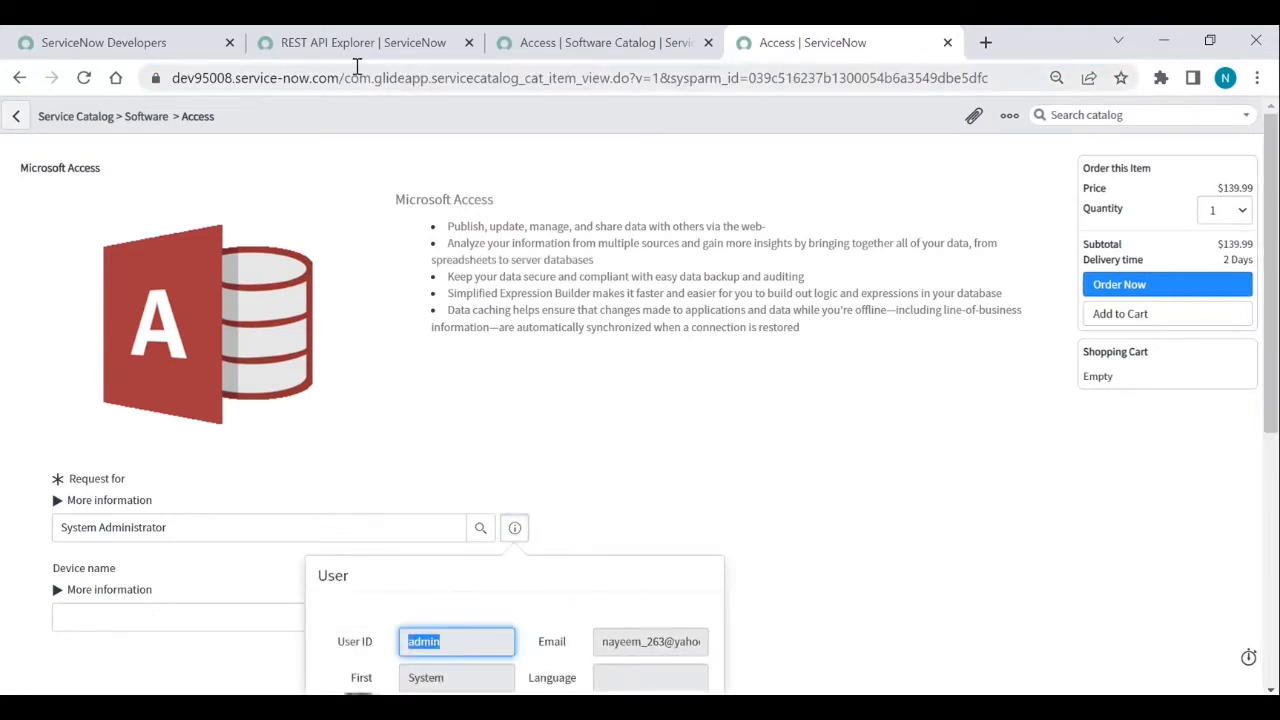
left_click(370, 42)
left_click(133, 170)
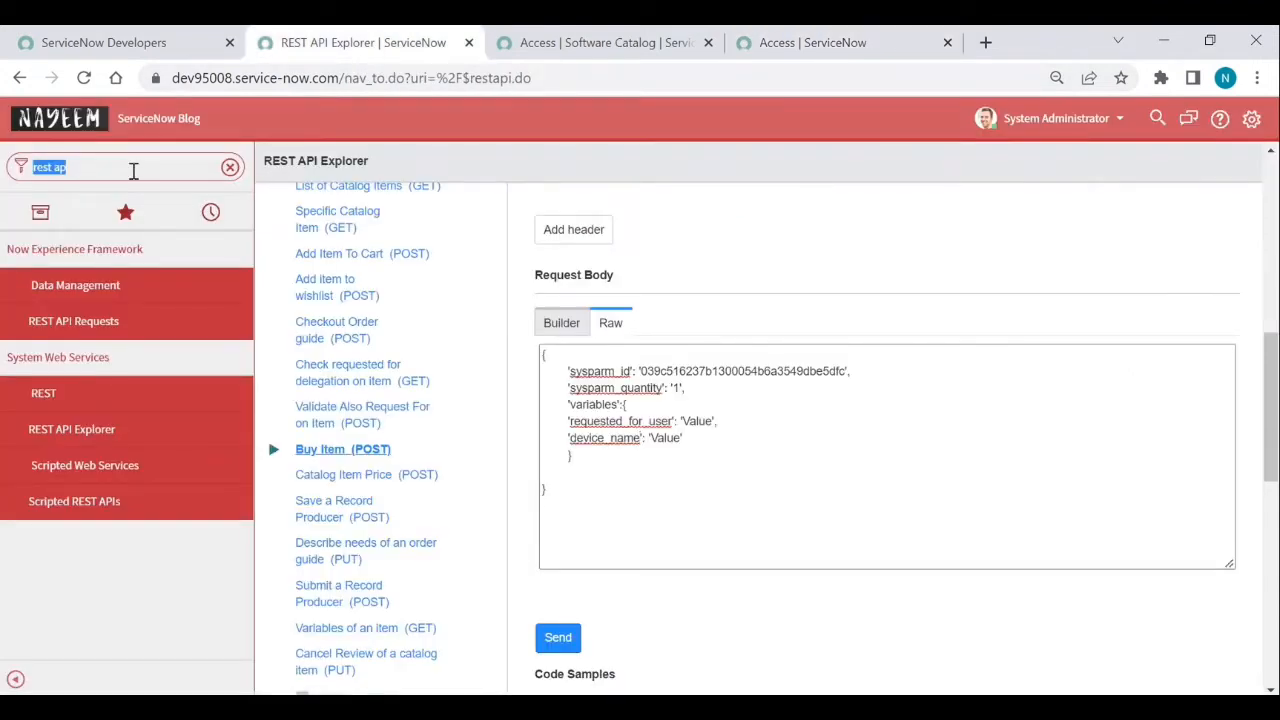
type("users")
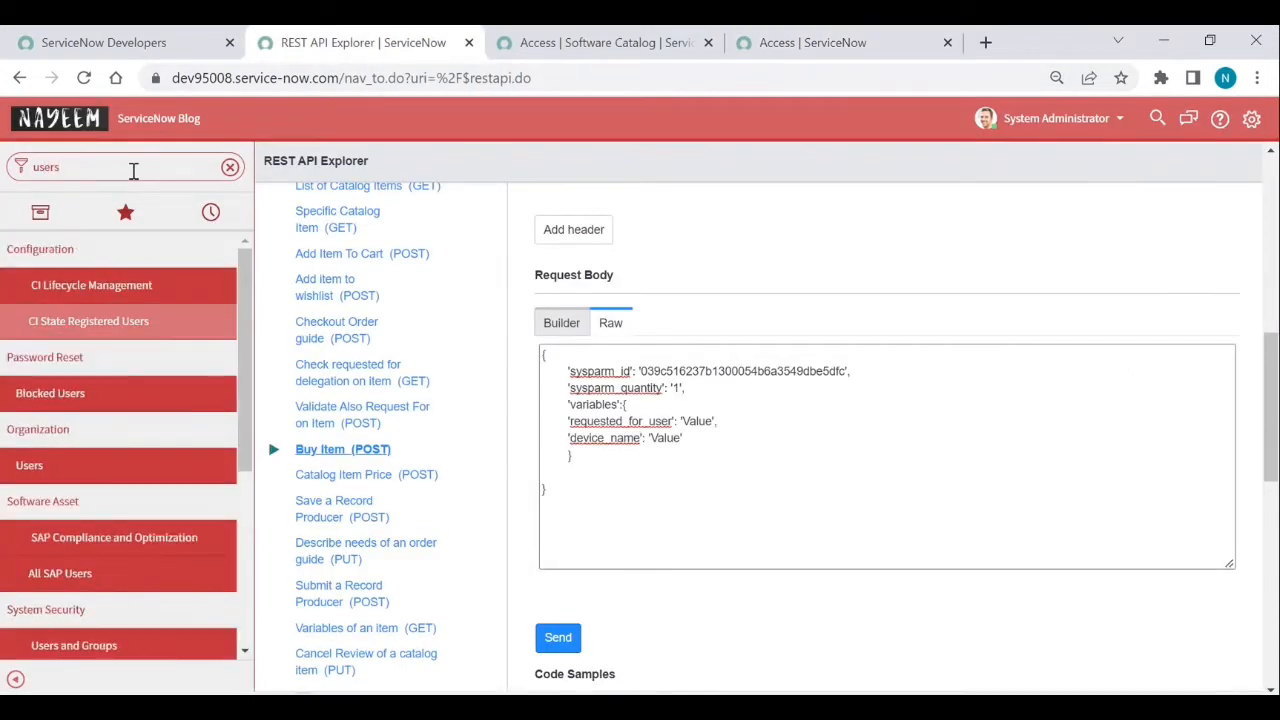
middle_click(29, 466)
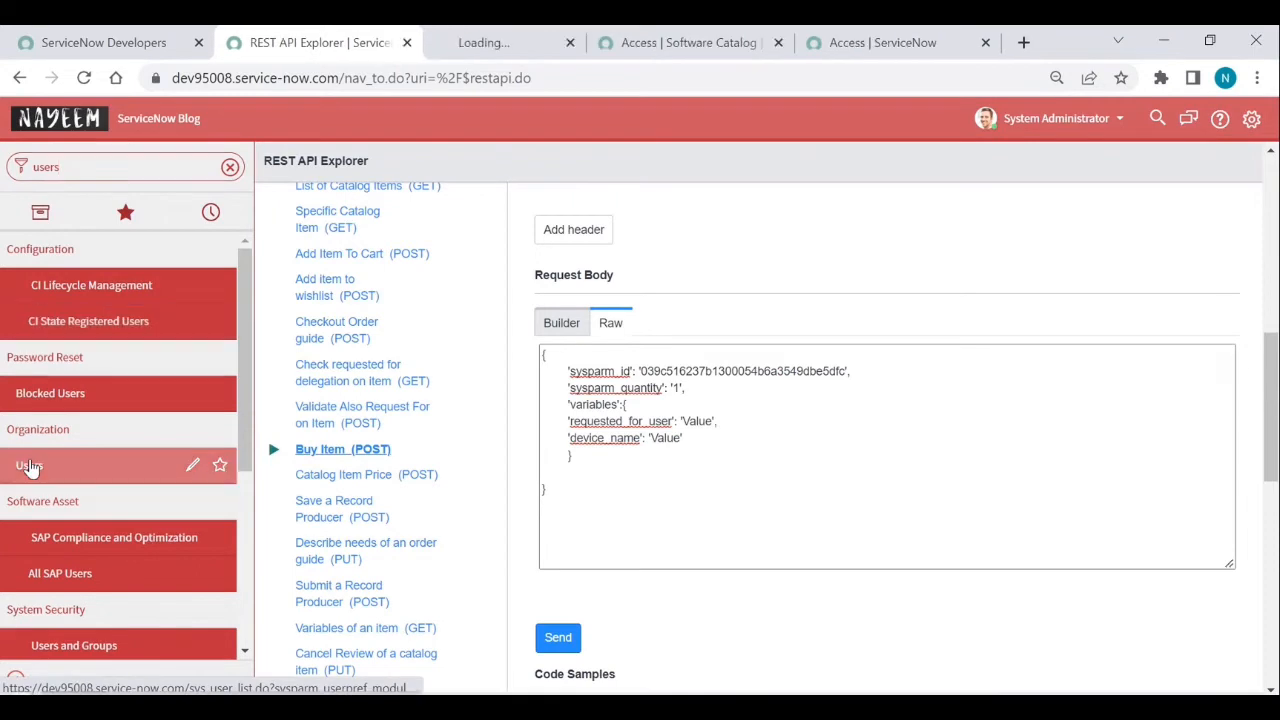
left_click(884, 40)
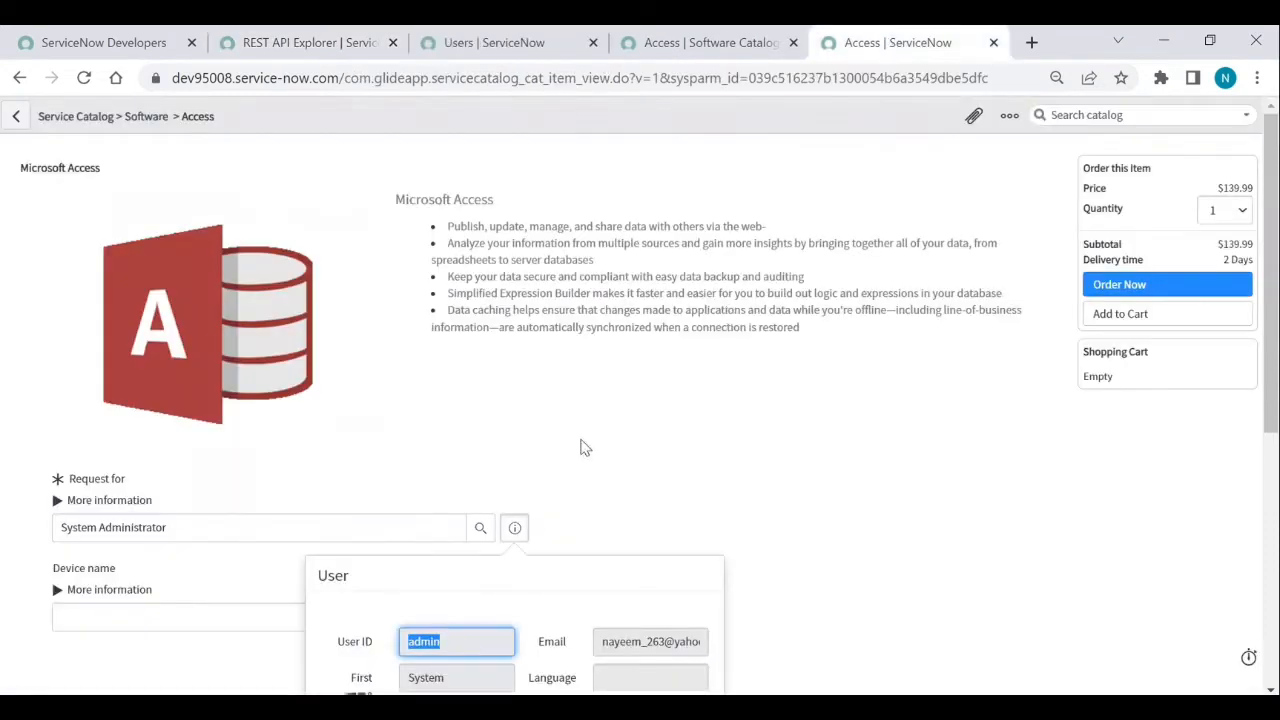
left_click(253, 540)
key("ctrl+c")
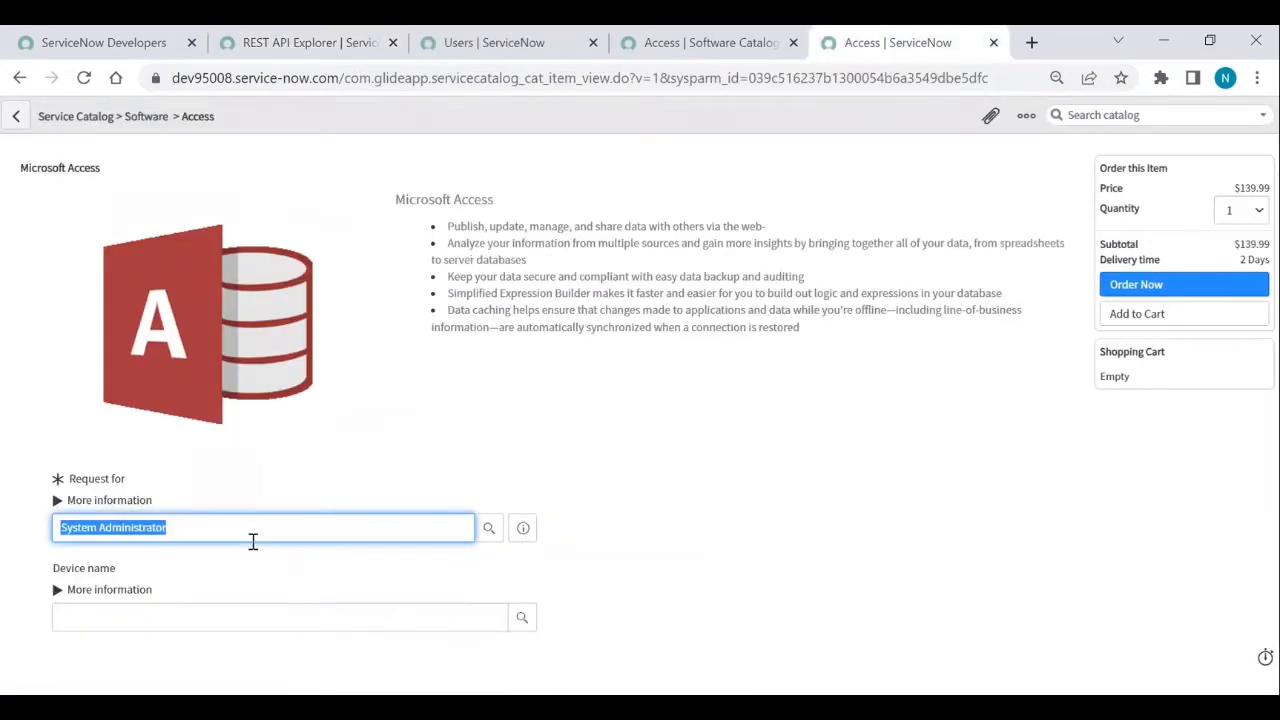
- Filter Users by Name 'System Administrator' and copy that user's sys_id
left_click(500, 42)
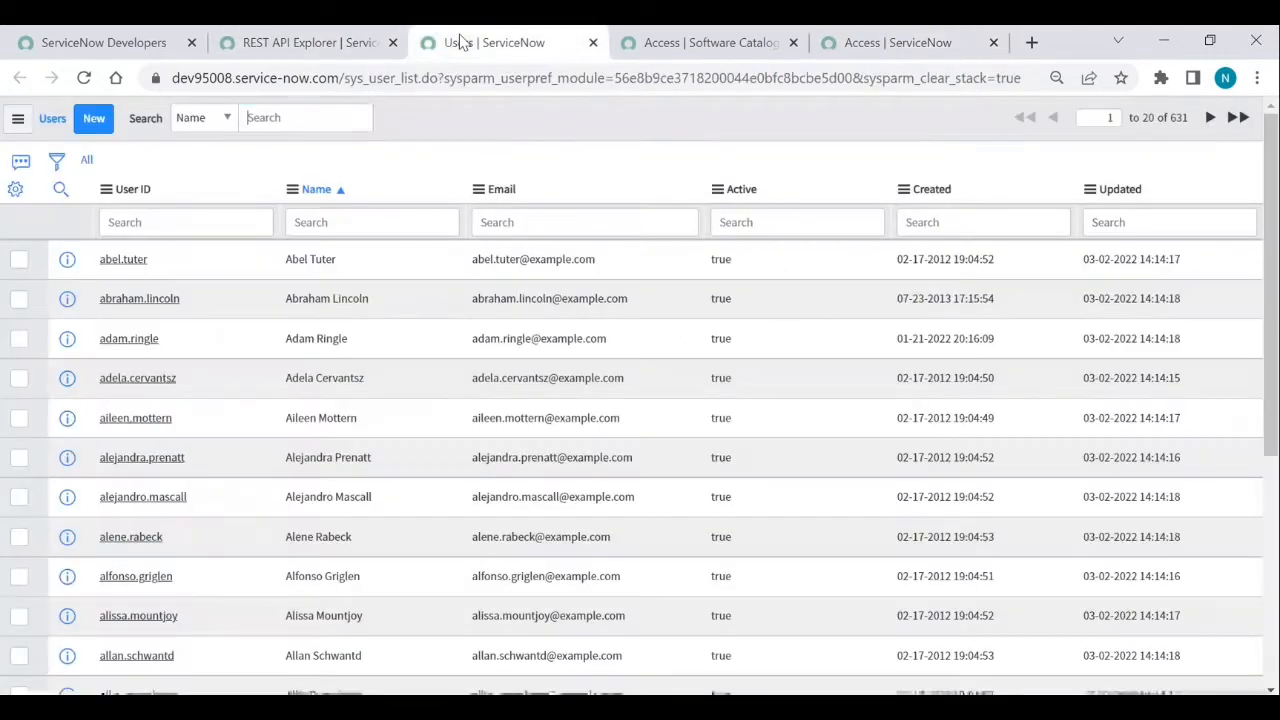
left_click(406, 226)
key("ctrl+v")
key("Return")
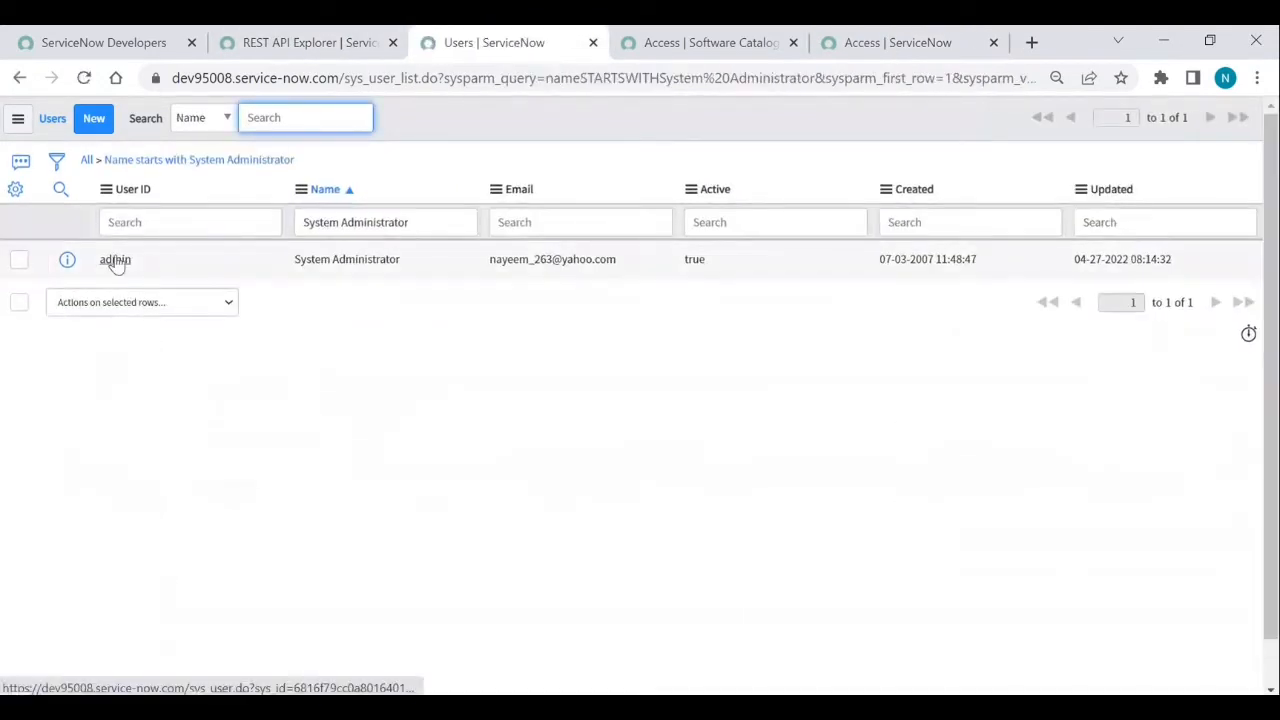
right_click(115, 260)
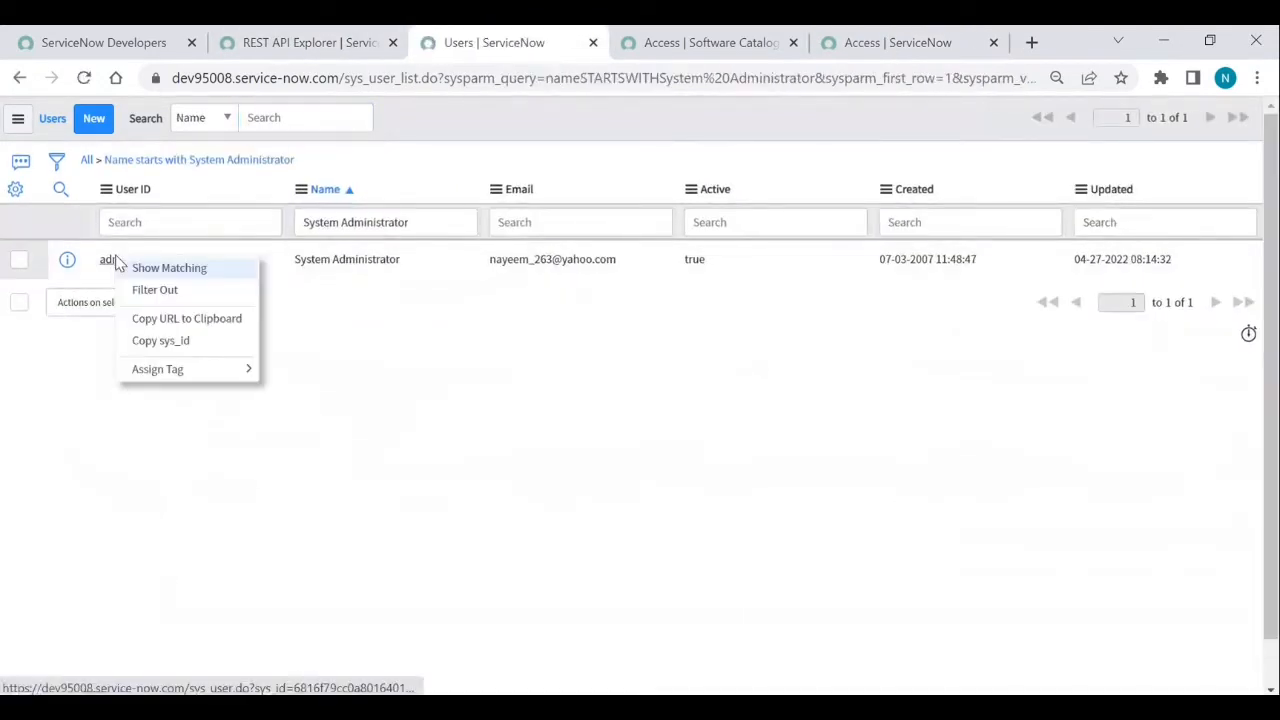
left_click(162, 341)
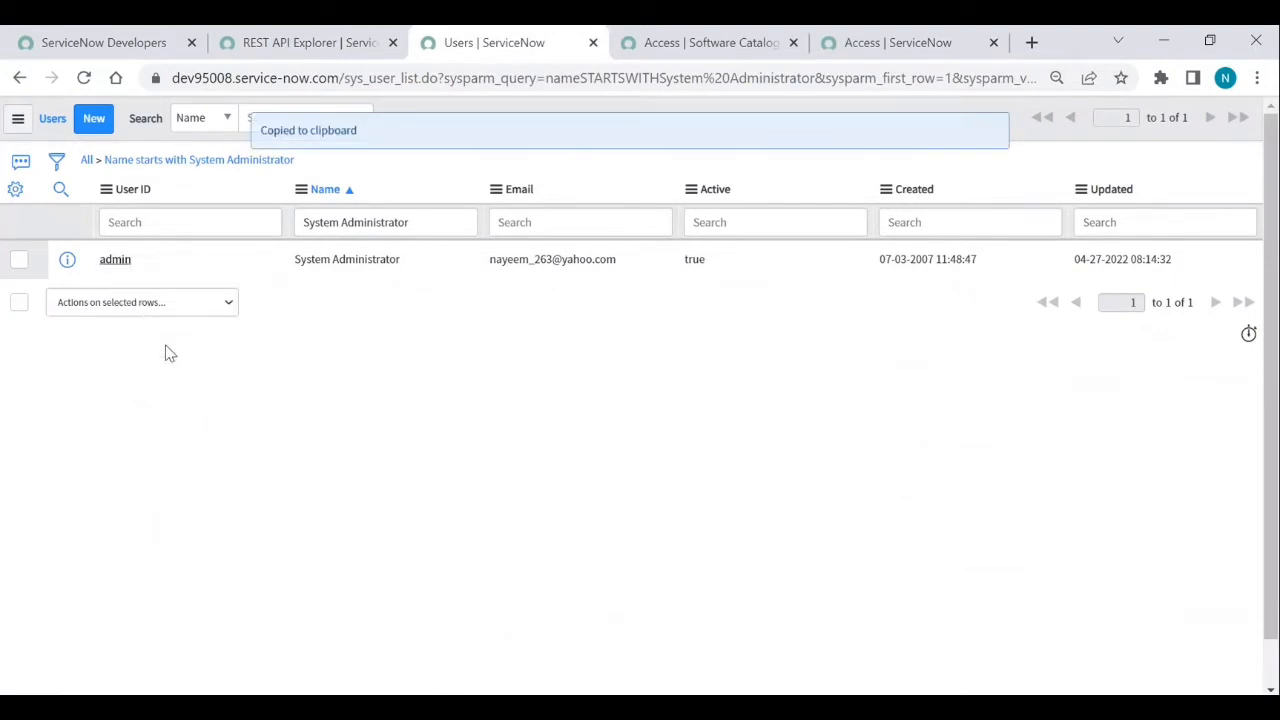
left_click(338, 53)
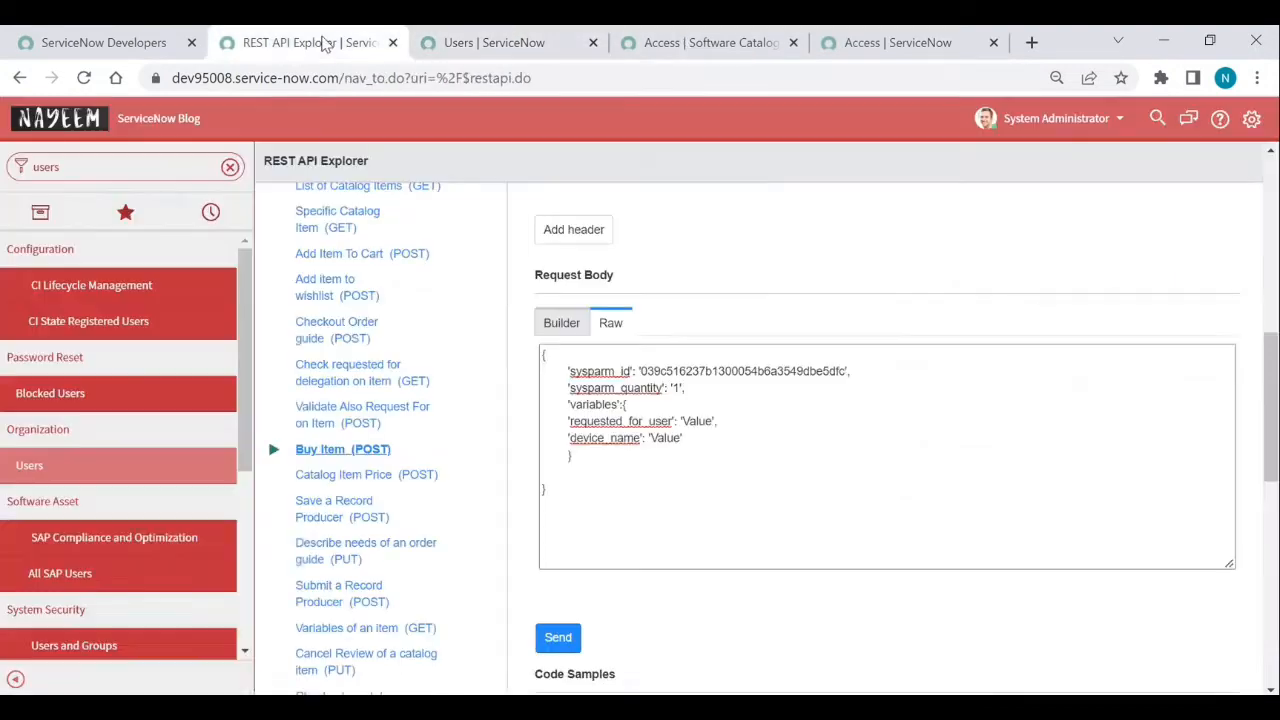
- Set requested_for_user to the System Administrator's sys_id and leave device_name empty
double_click(698, 421)
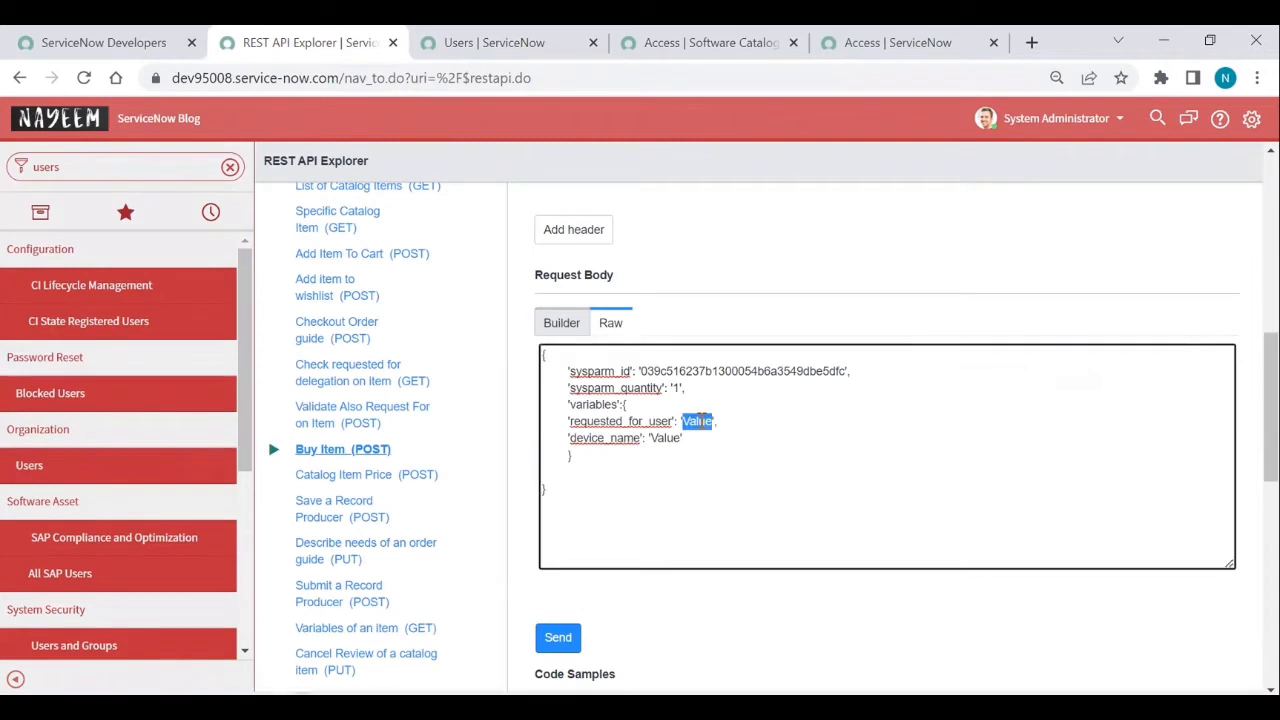
key("ctrl+v")
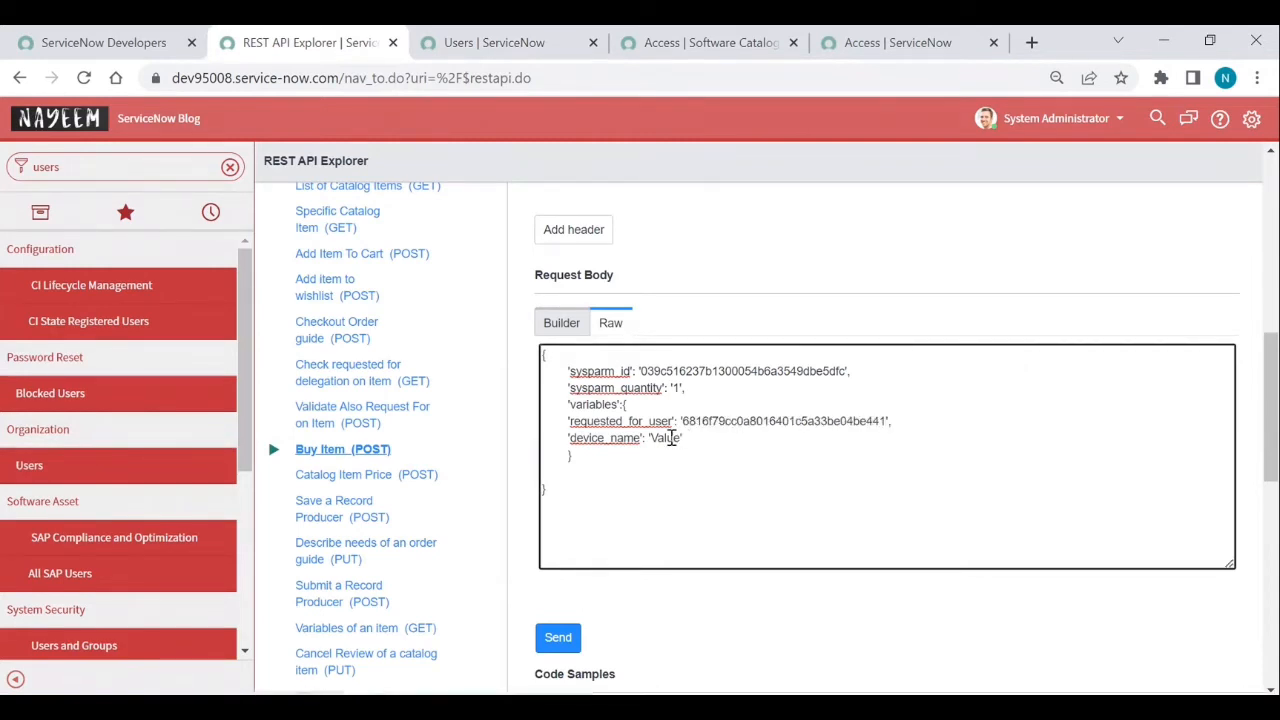
double_click(670, 440)
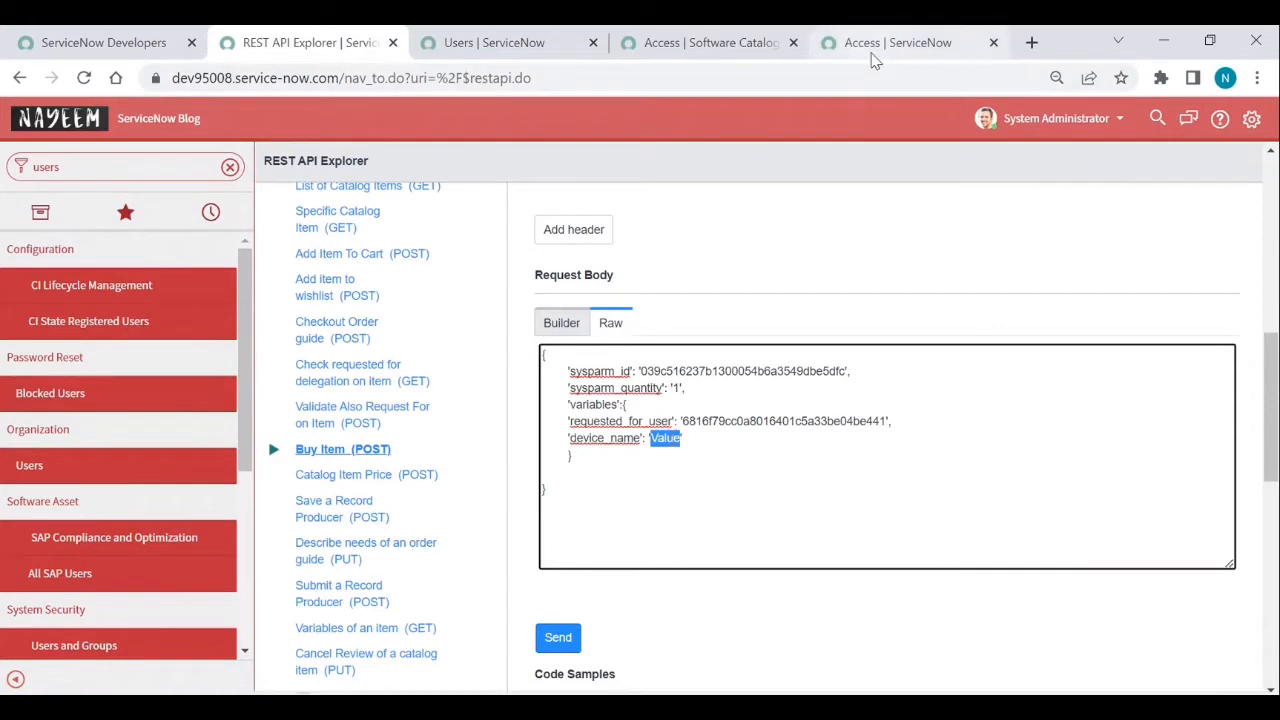
left_click(873, 58)
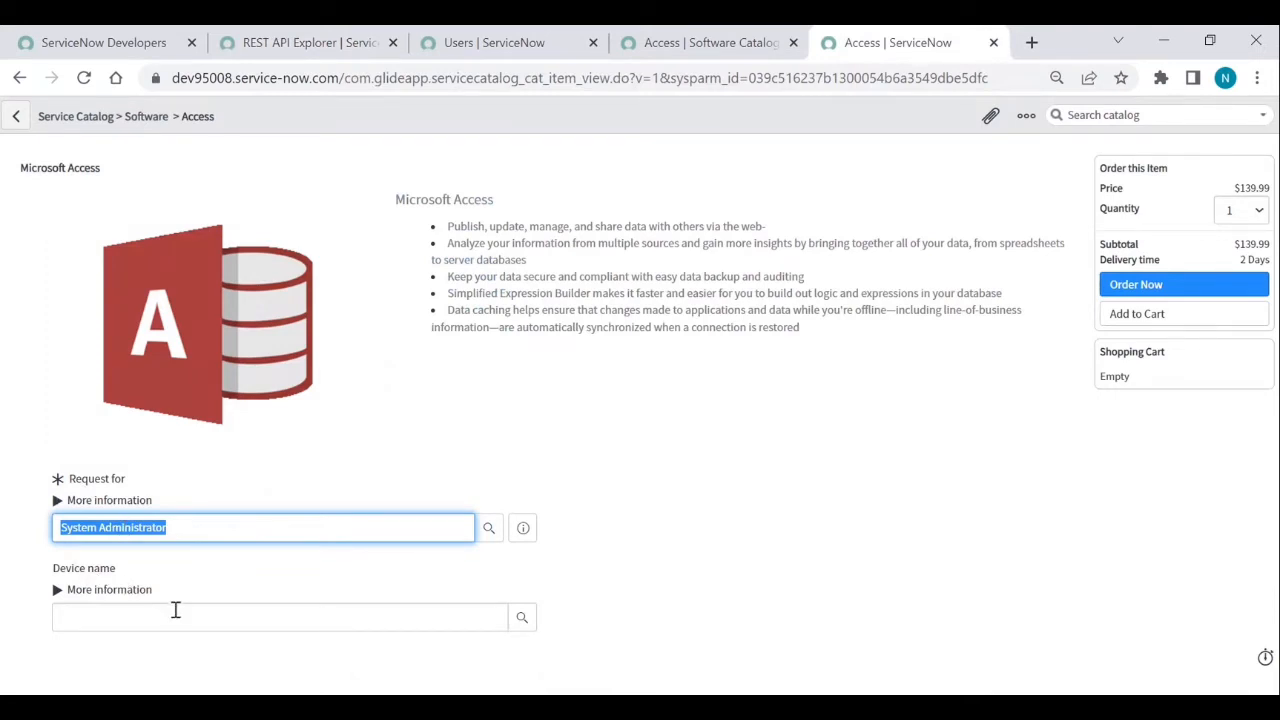
left_click(320, 52)
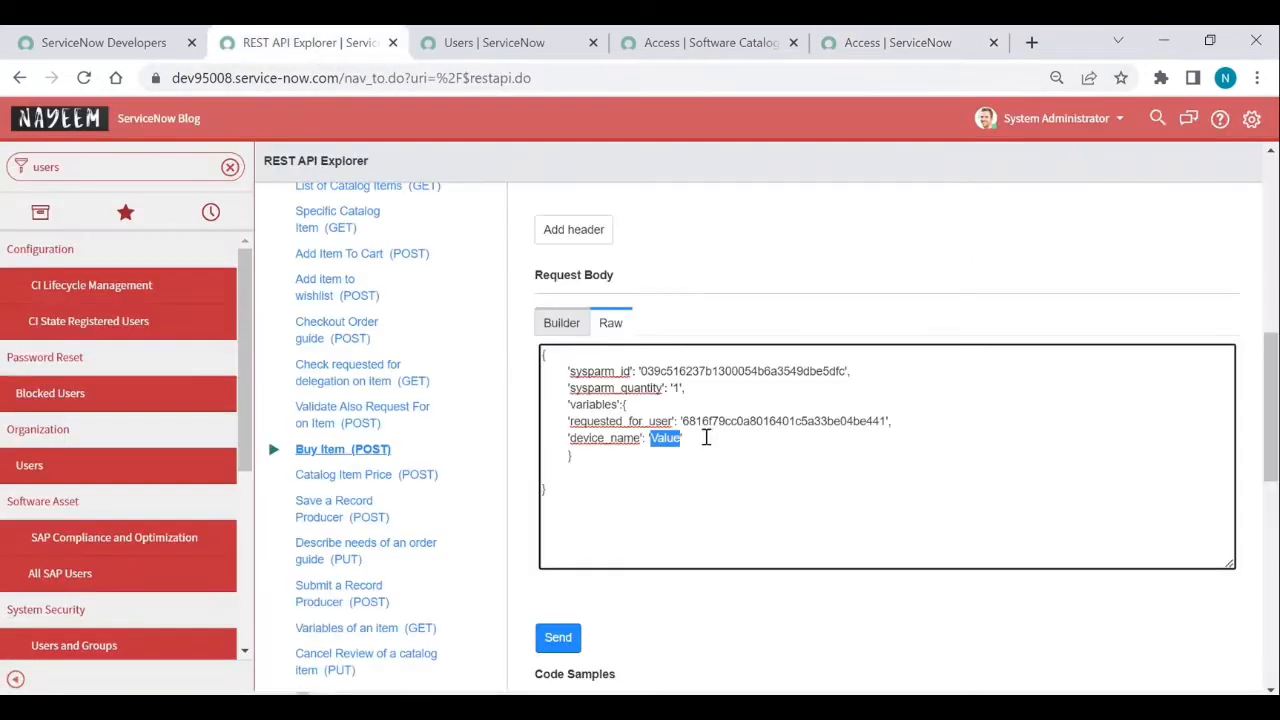
key("BackSpace")
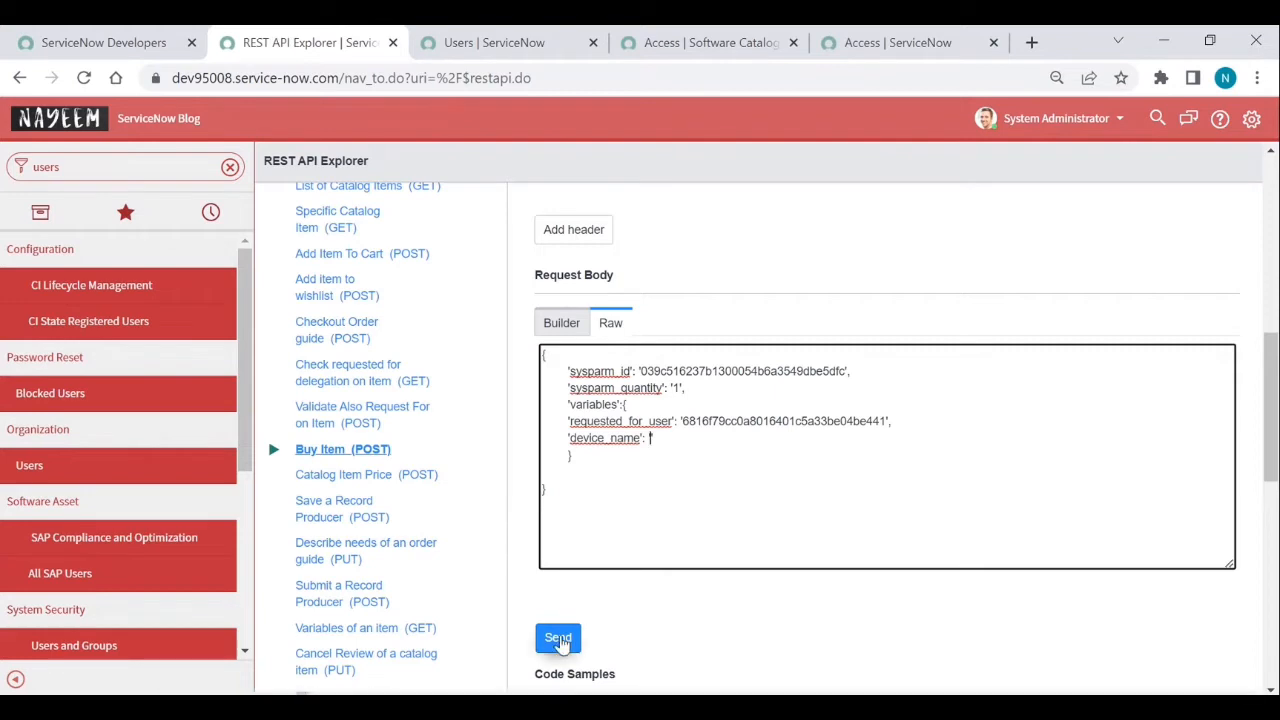
- Send the Buy Item POST request, confirm it, and review the 200 OK response body
left_click(560, 643)
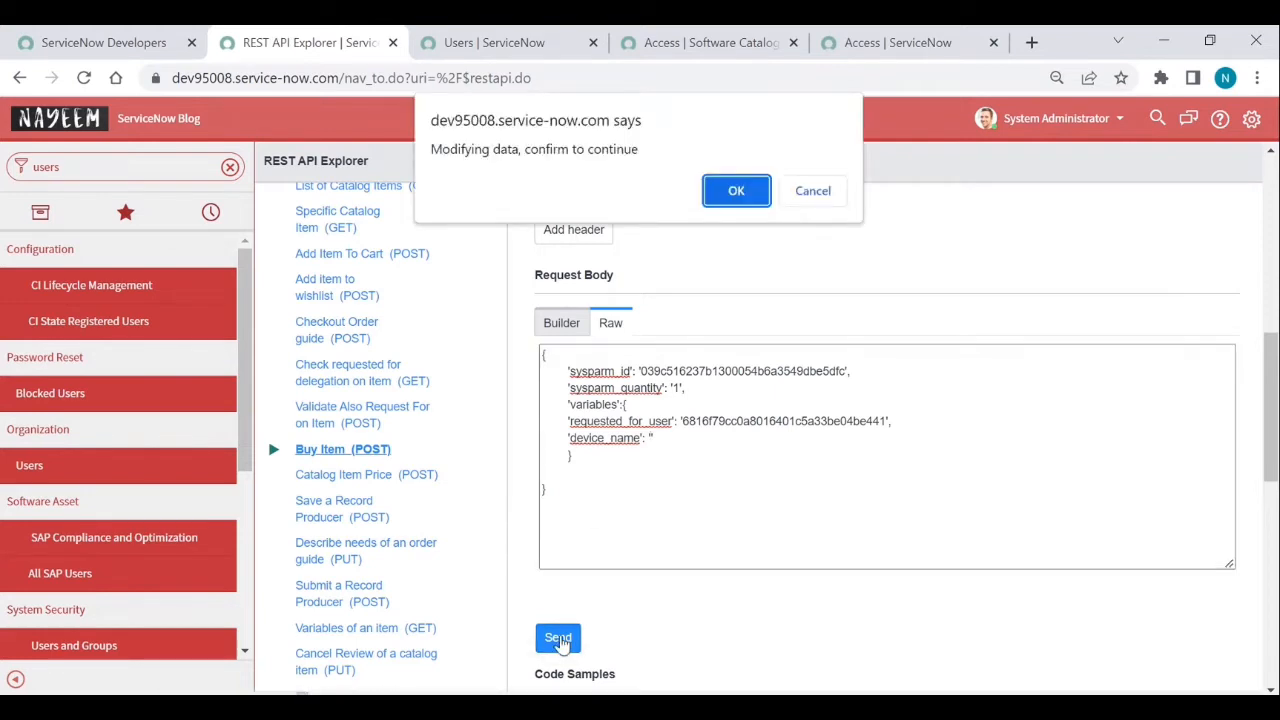
left_click(724, 196)
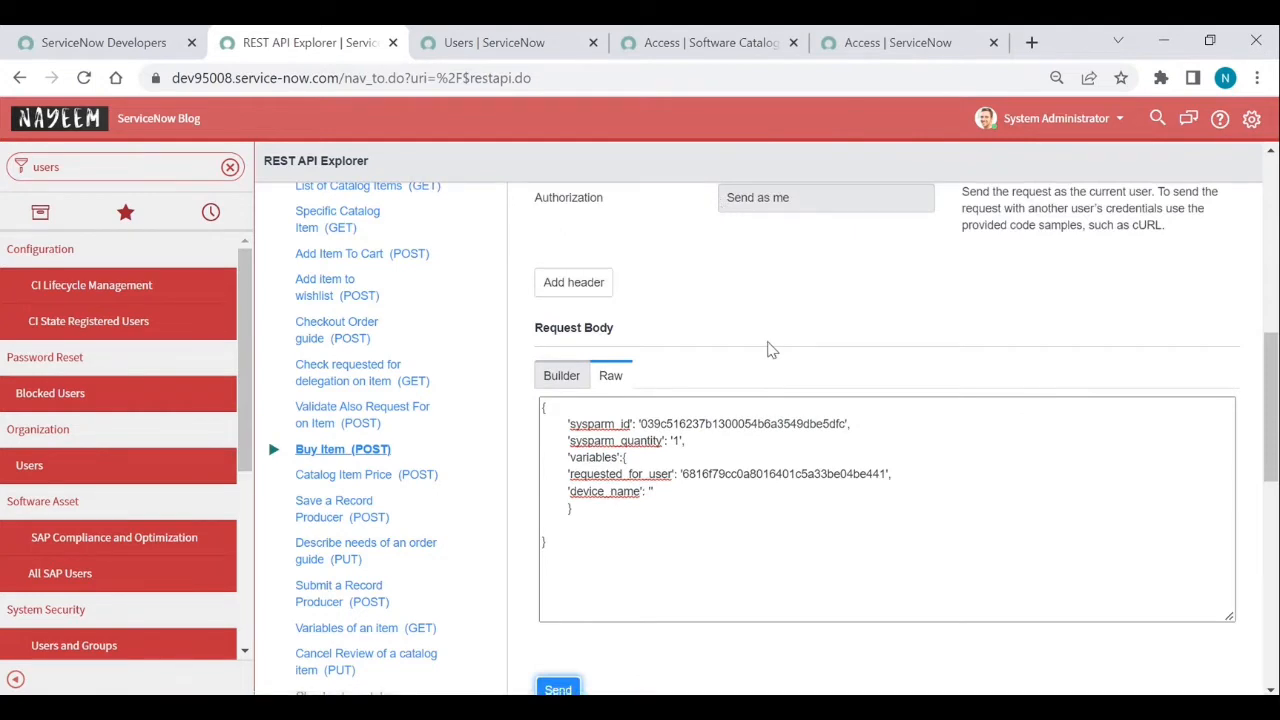
scroll(770, 350, "down", 3)
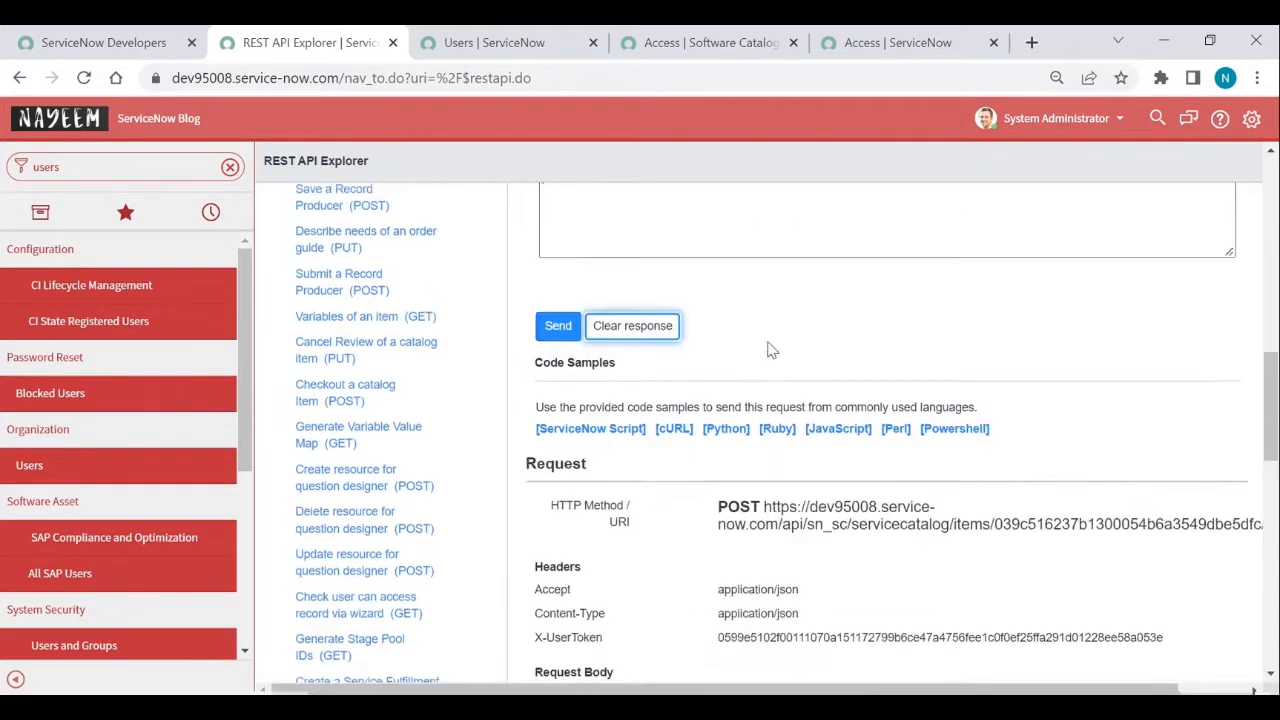
scroll(769, 345, "down", 3)
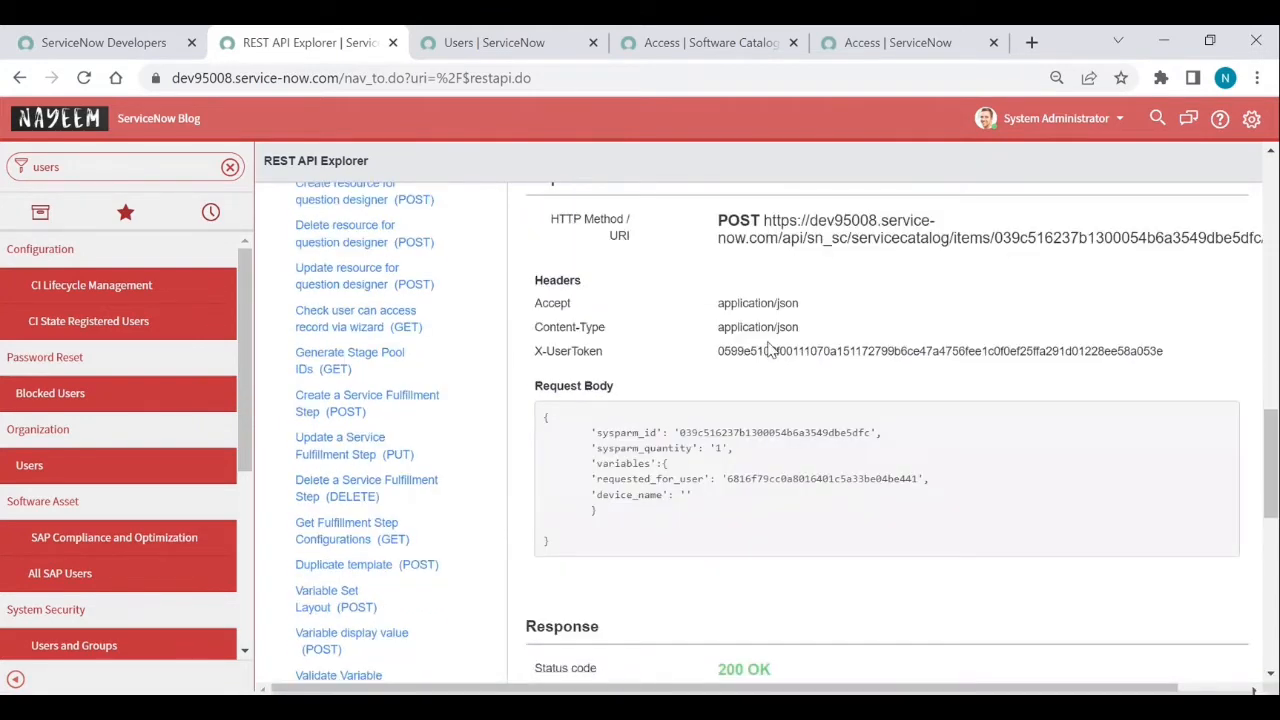
scroll(770, 350, "down", 2)
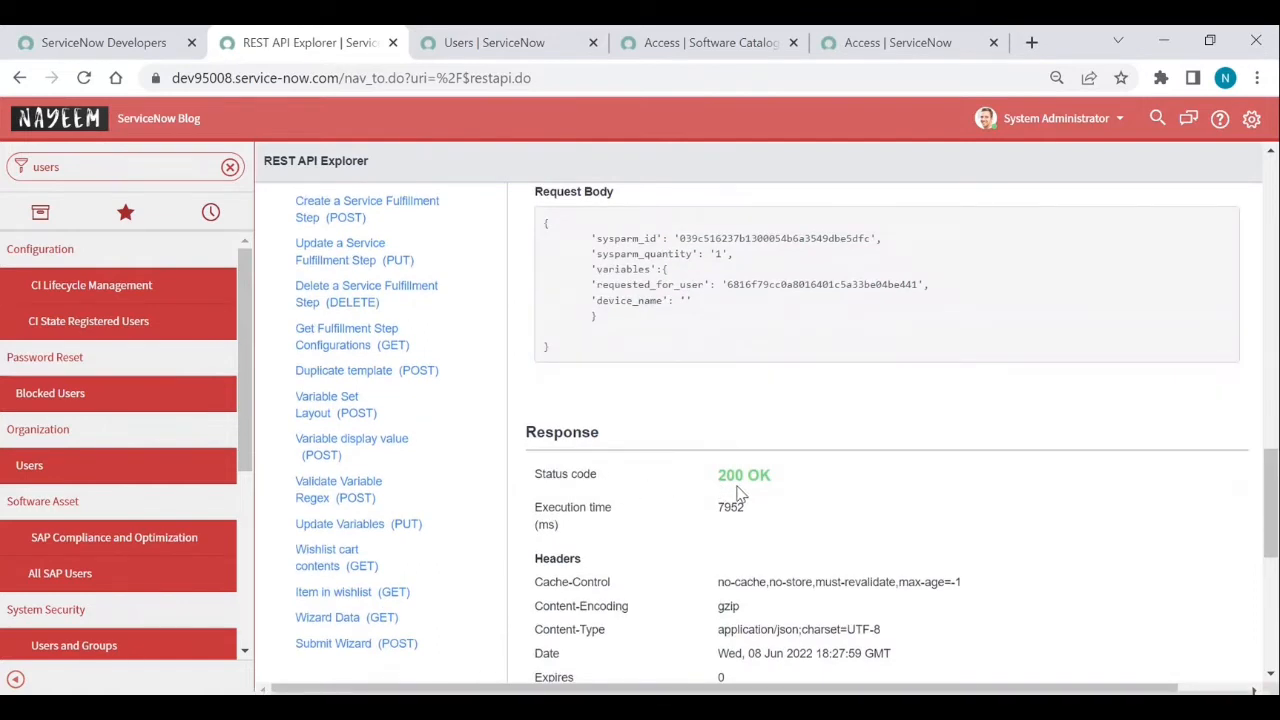
scroll(750, 487, "down", 3)
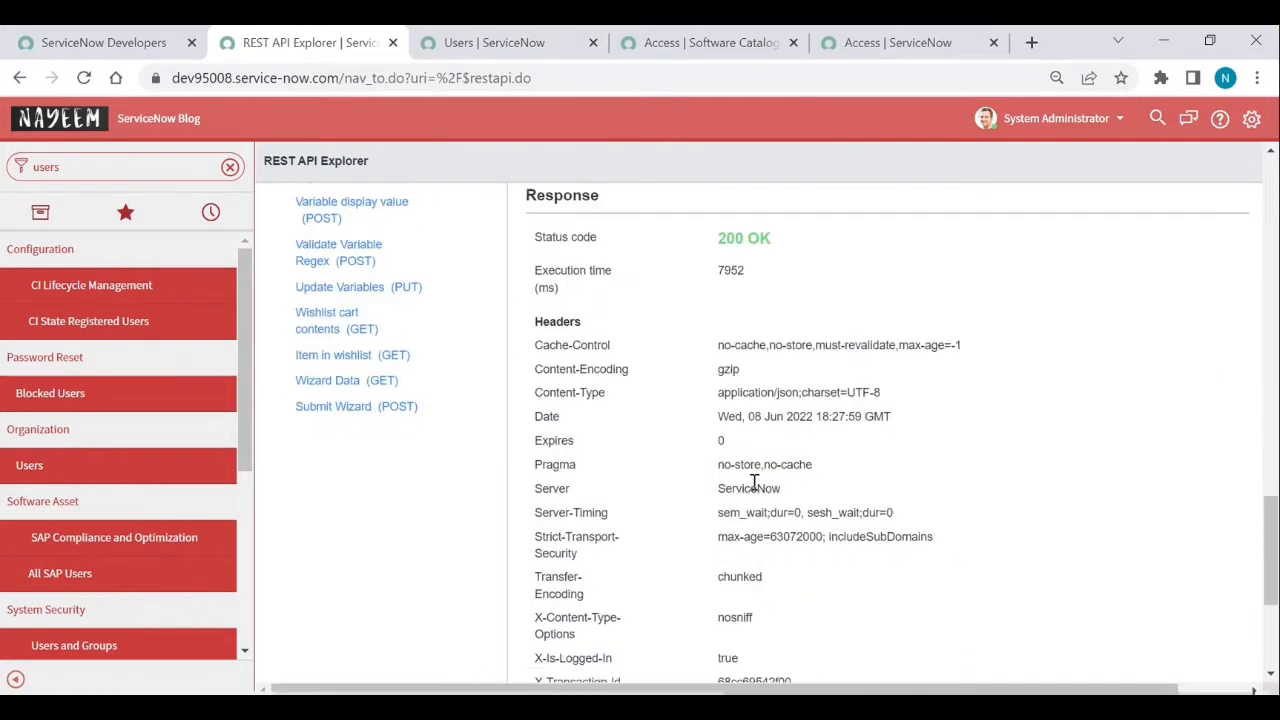
scroll(753, 484, "down", 3)
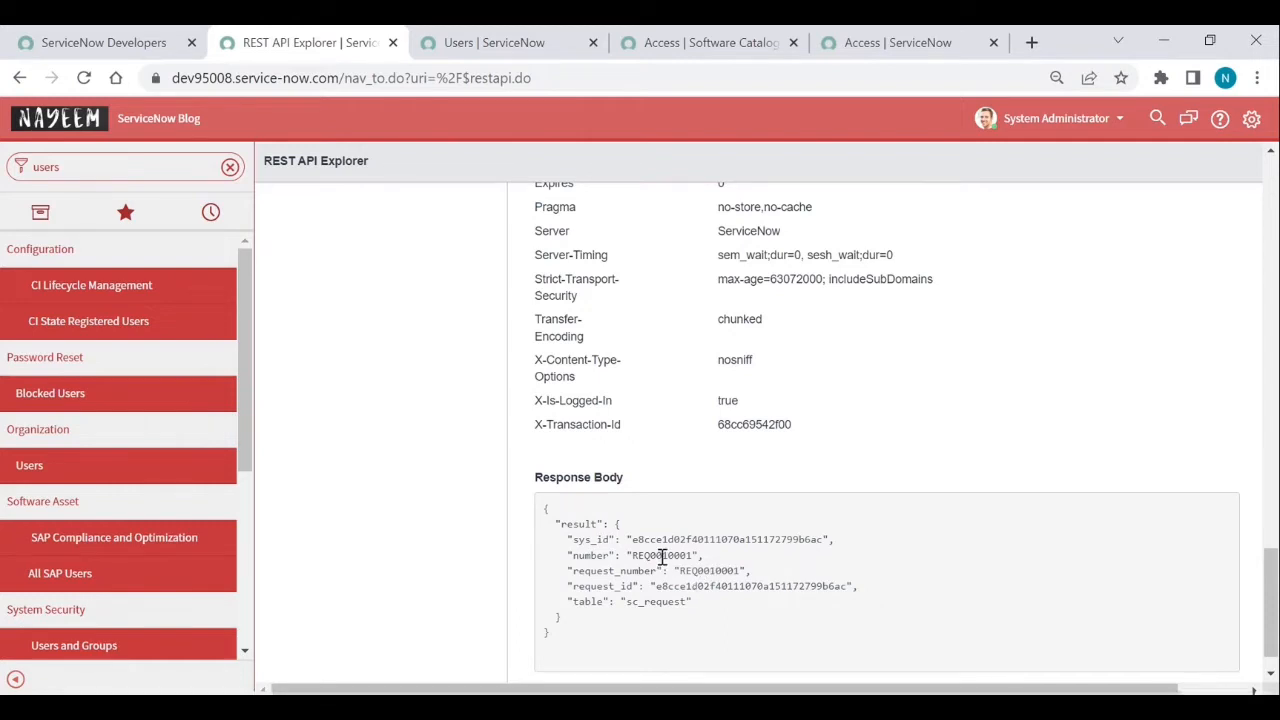
- Look up request REQ0010001 from the response body in global search and load its related lists
double_click(662, 556)
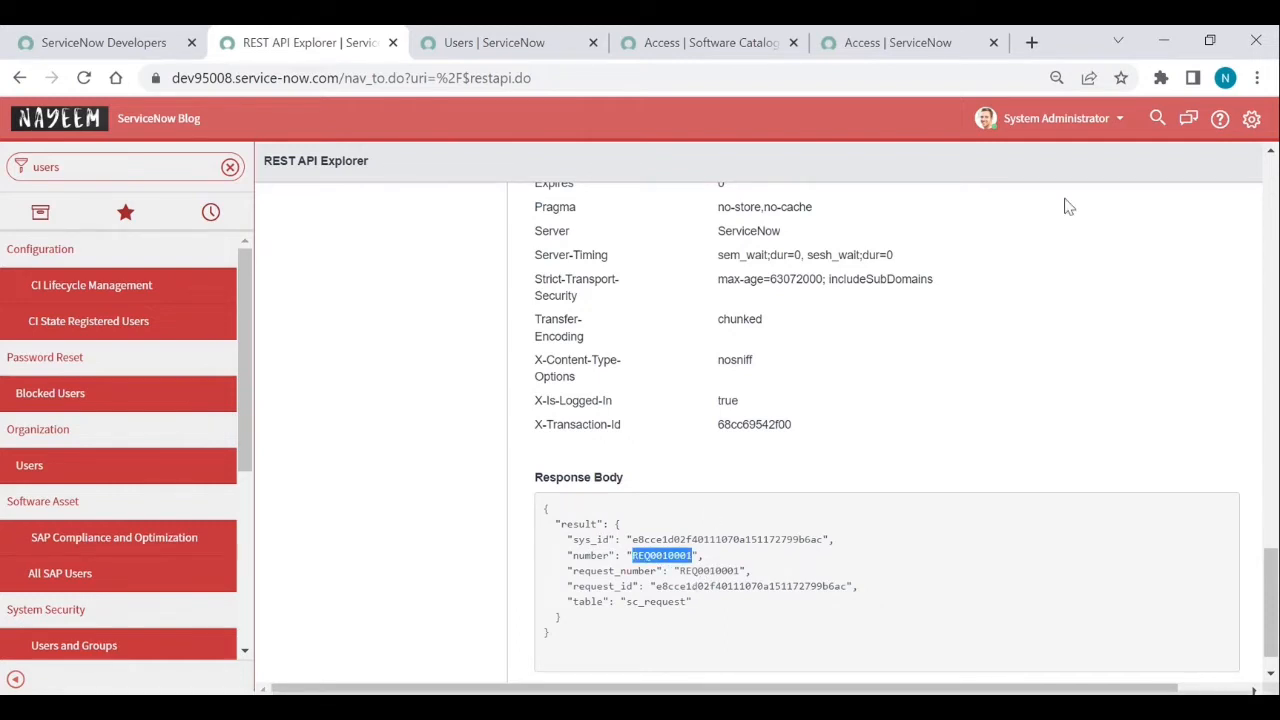
left_click(1157, 118)
key("ctrl+v")
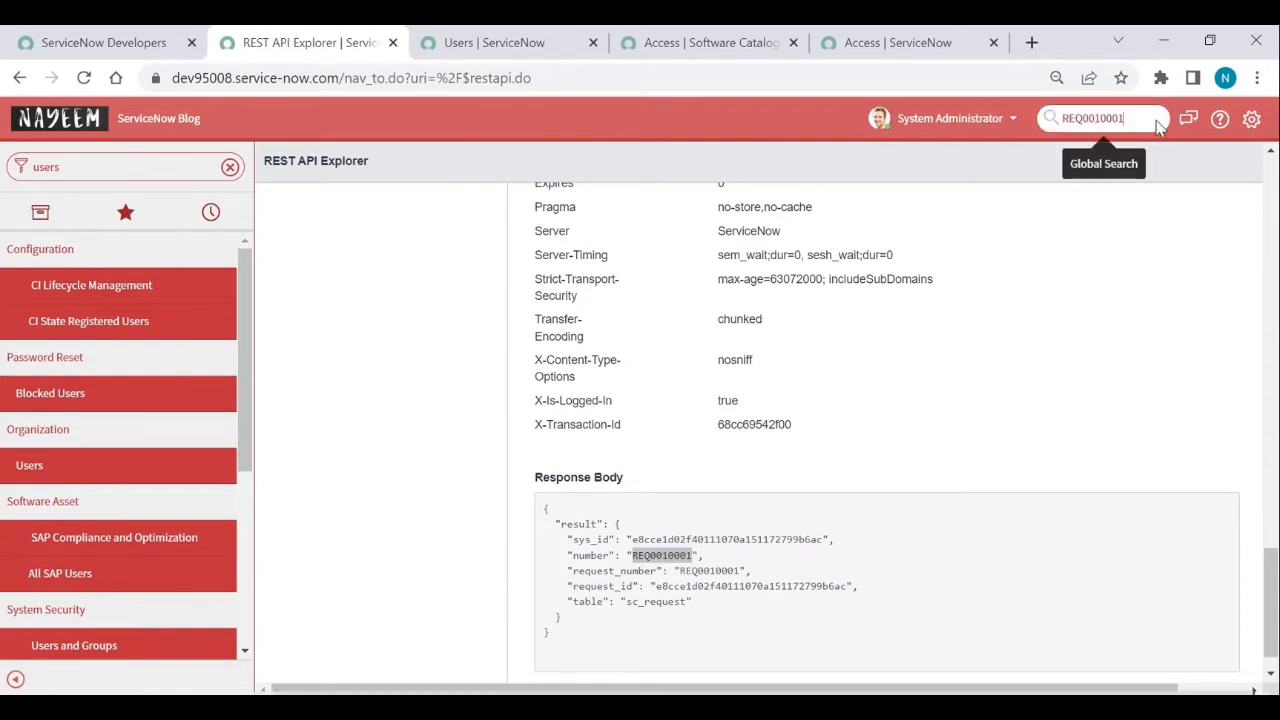
key("Return")
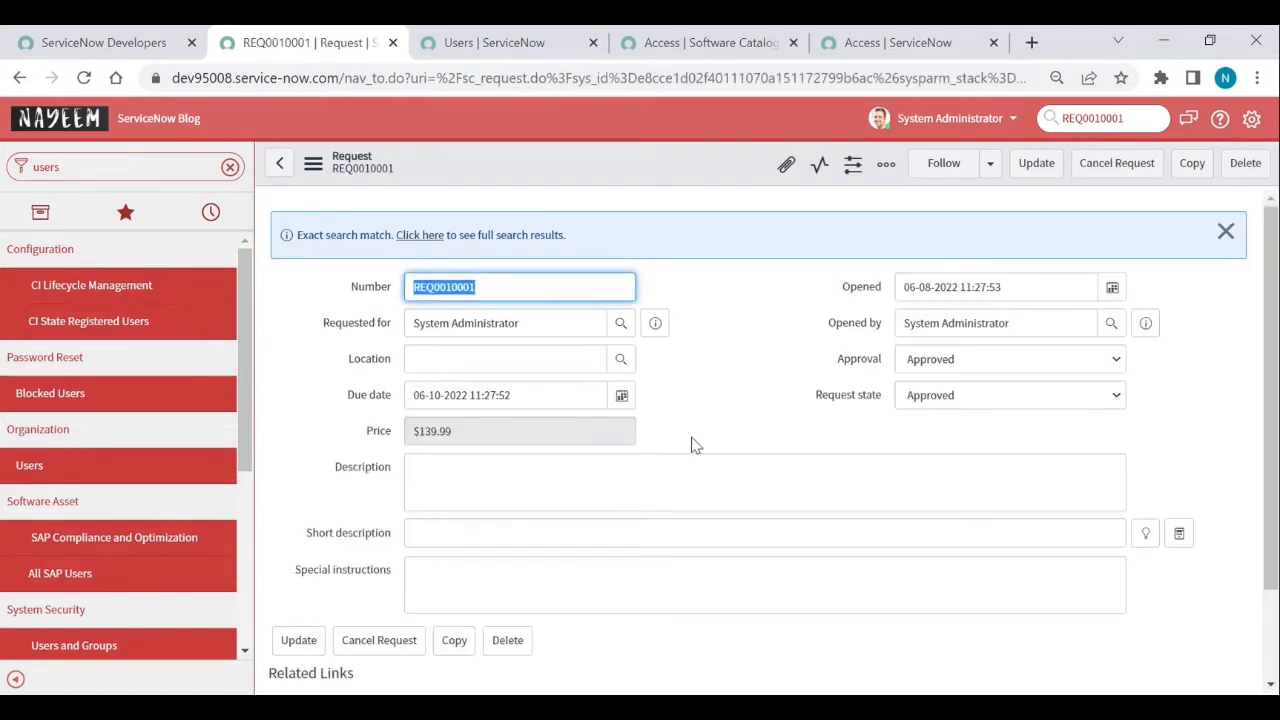
scroll(680, 452, "down", 2)
left_click(742, 636)
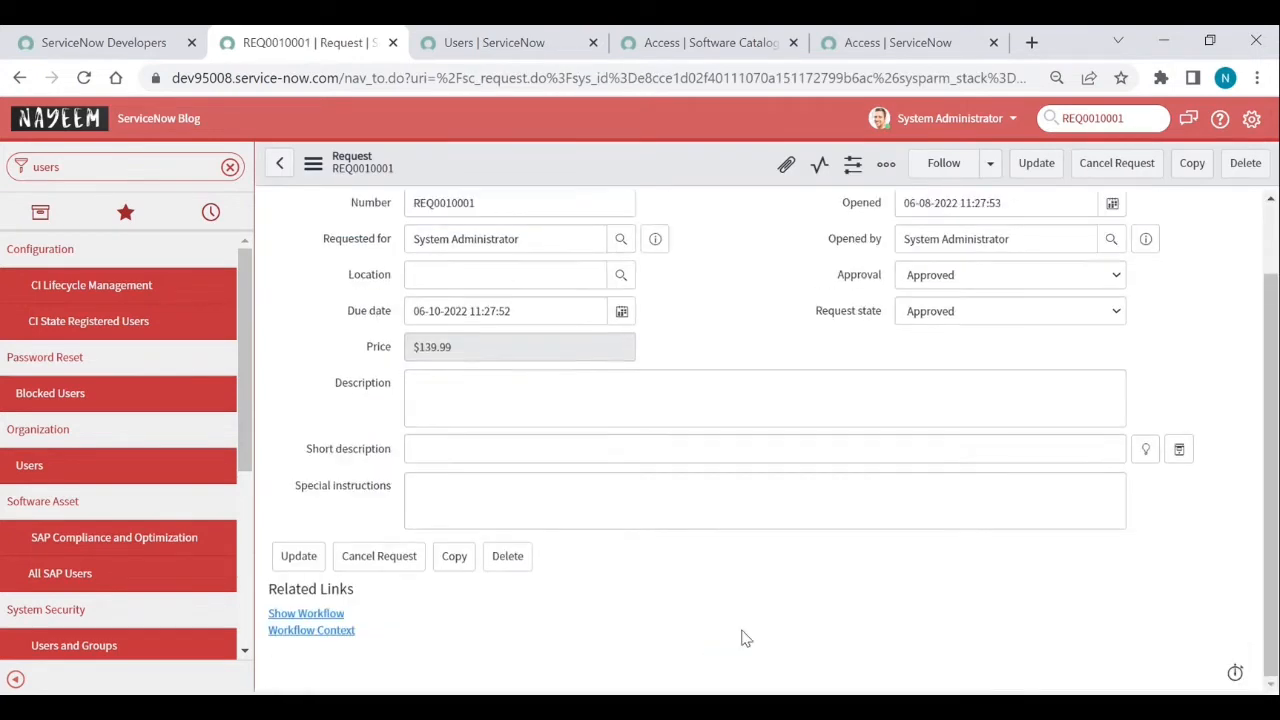
scroll(680, 610, "down", 2)
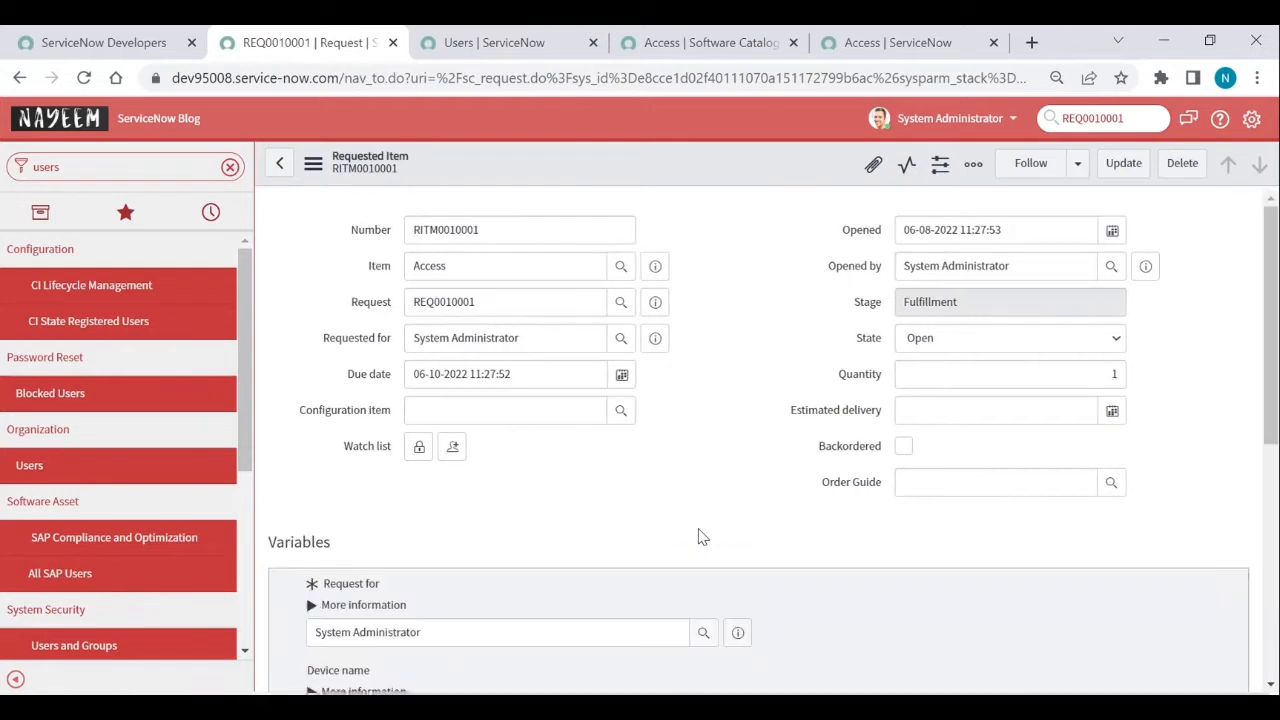
scroll(700, 537, "down", 2)
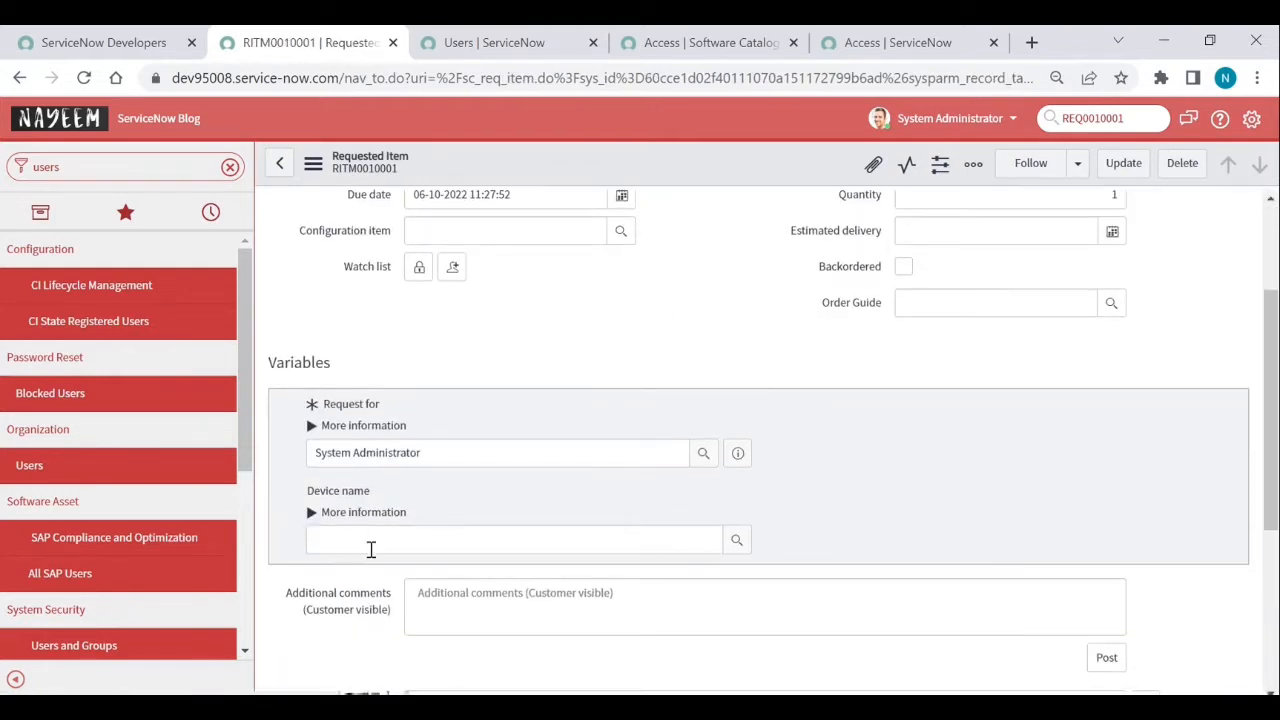
scroll(370, 549, "down", 2)
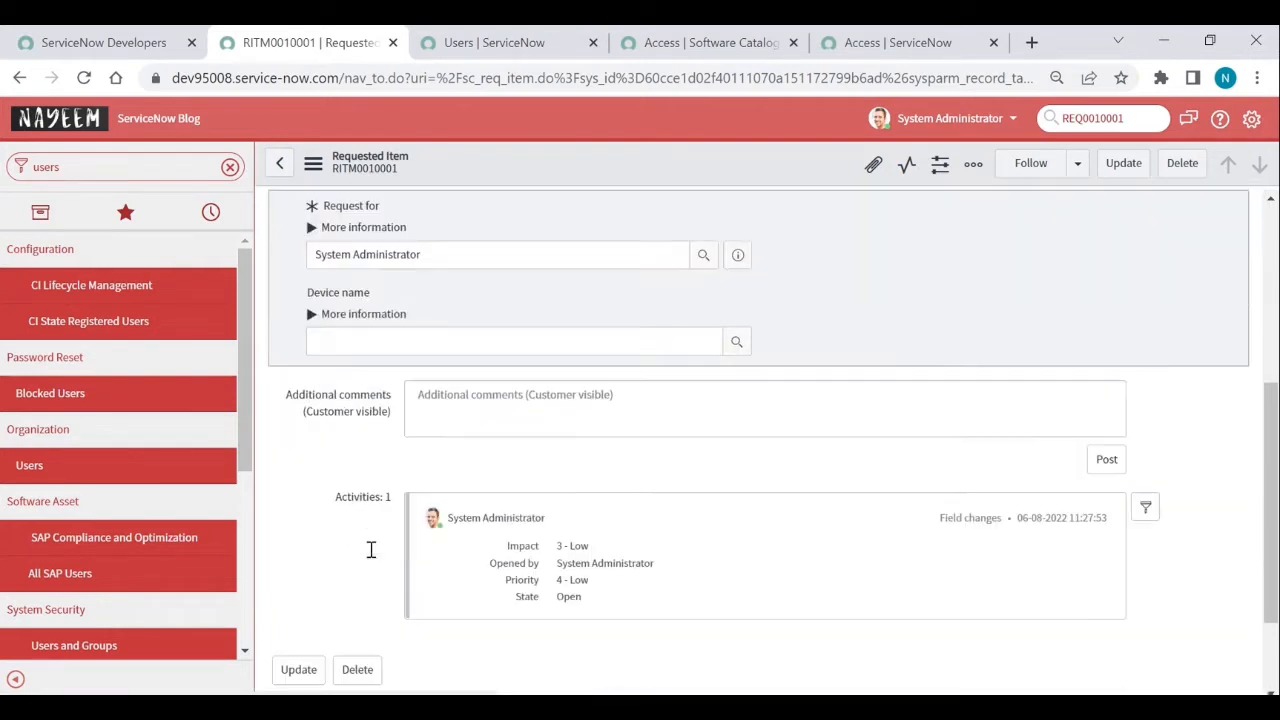
scroll(371, 545, "down", 1)
scroll(370, 557, "up", 4)
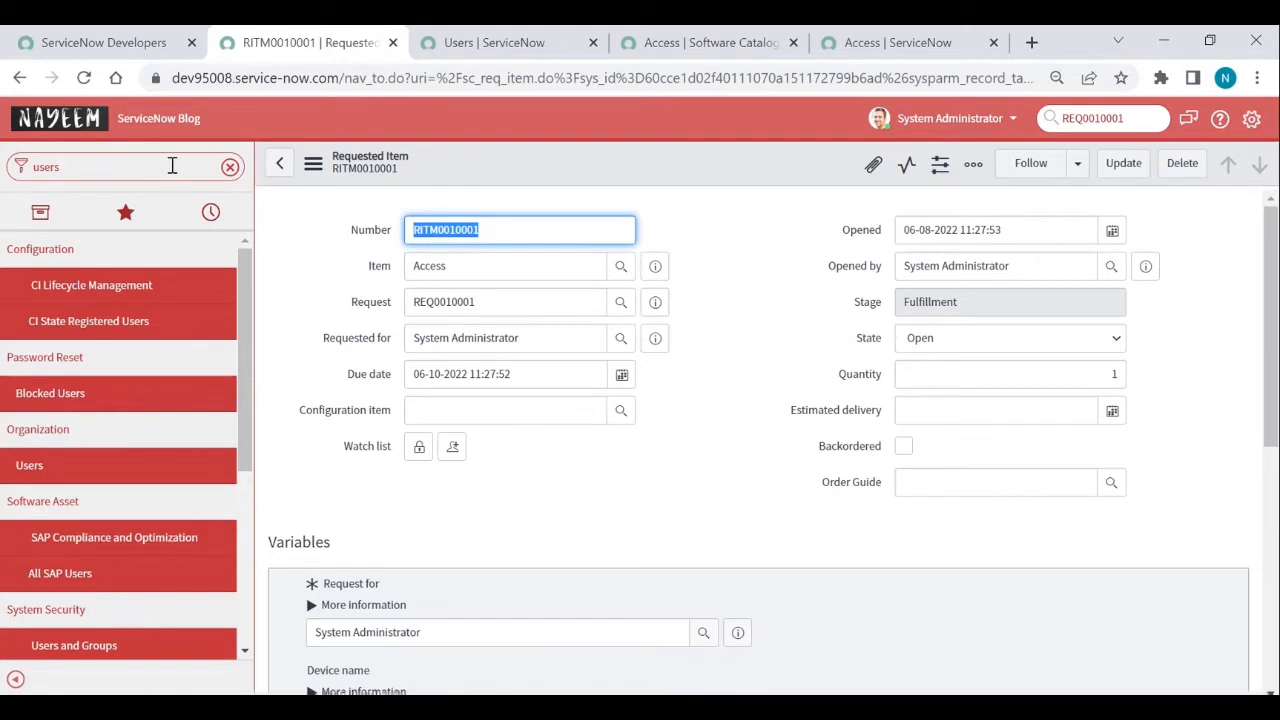
- Filter the navigator for 'rest', open REST API Explorer in a new tab, and browse its namespaces
left_click(230, 167)
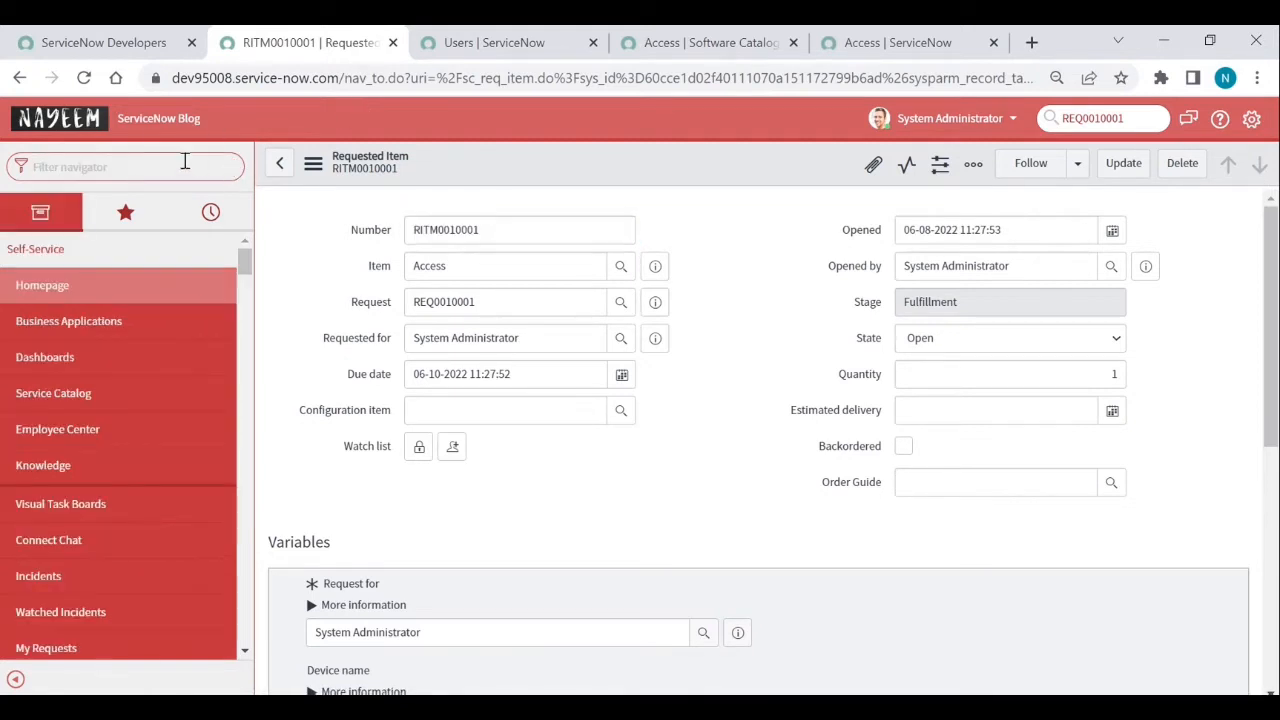
type("rest")
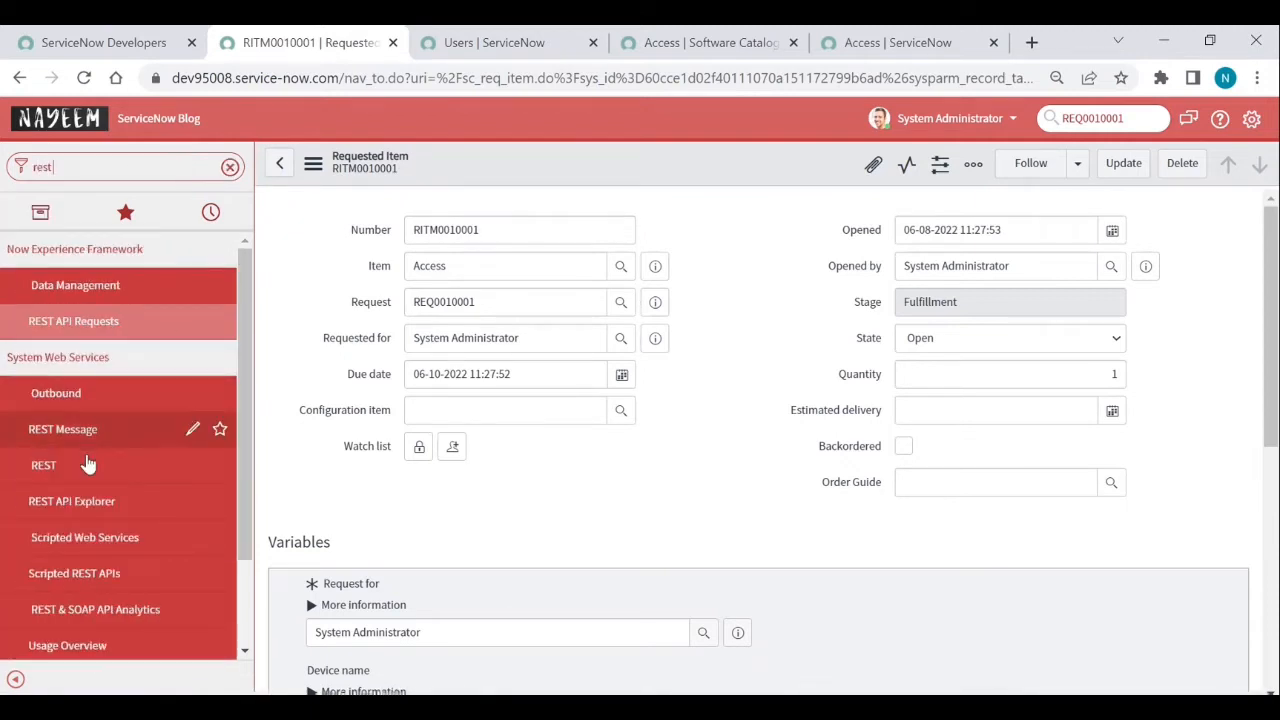
left_click(65, 503)
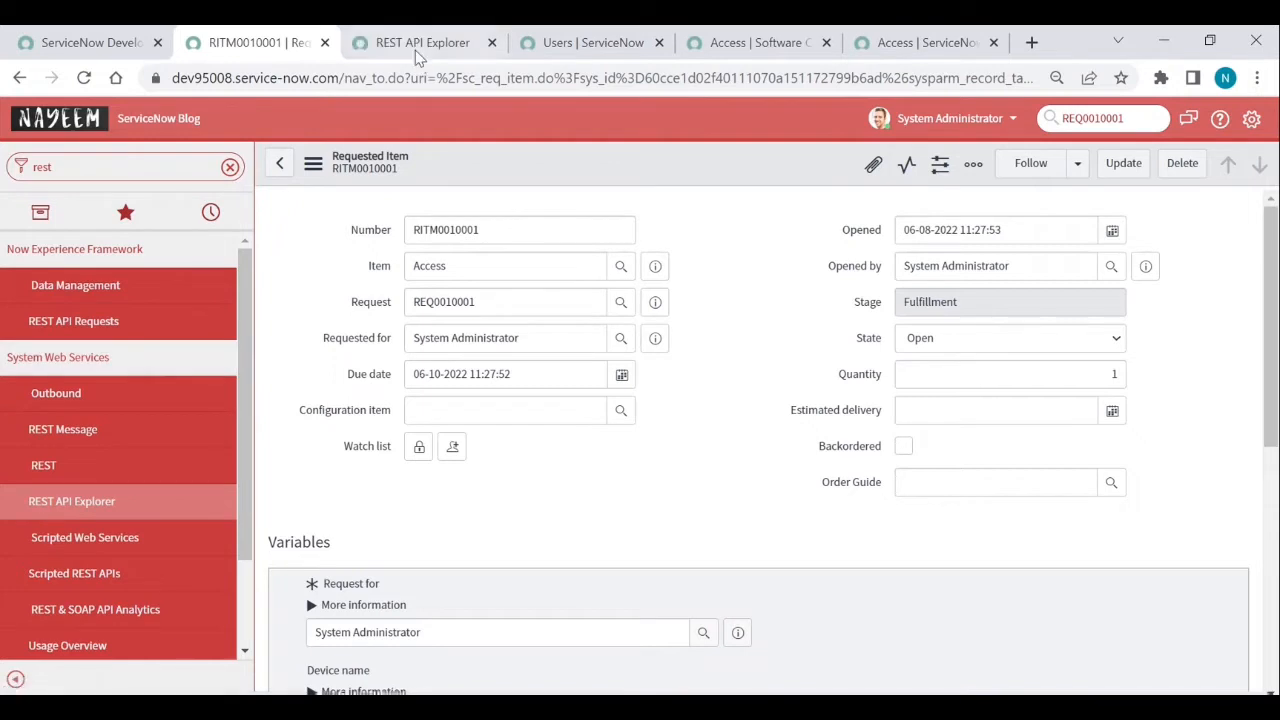
left_click(417, 52)
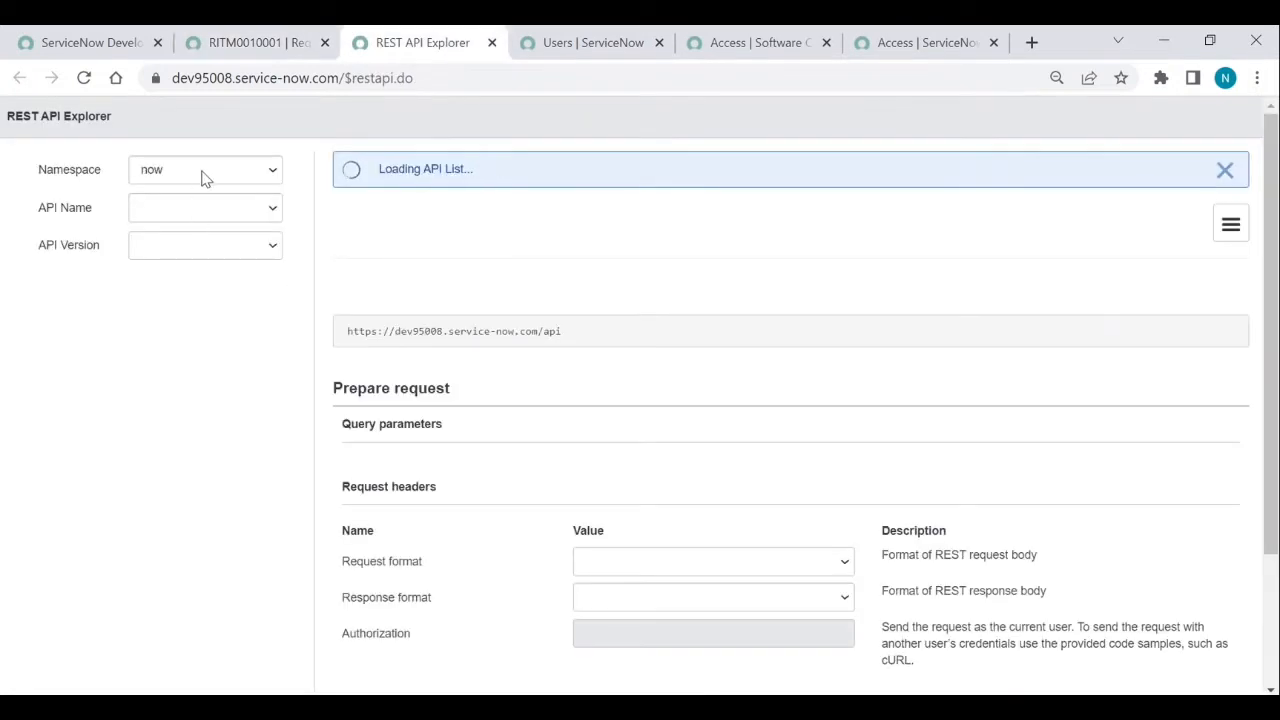
left_click(201, 177)
scroll(203, 330, "down", 1)
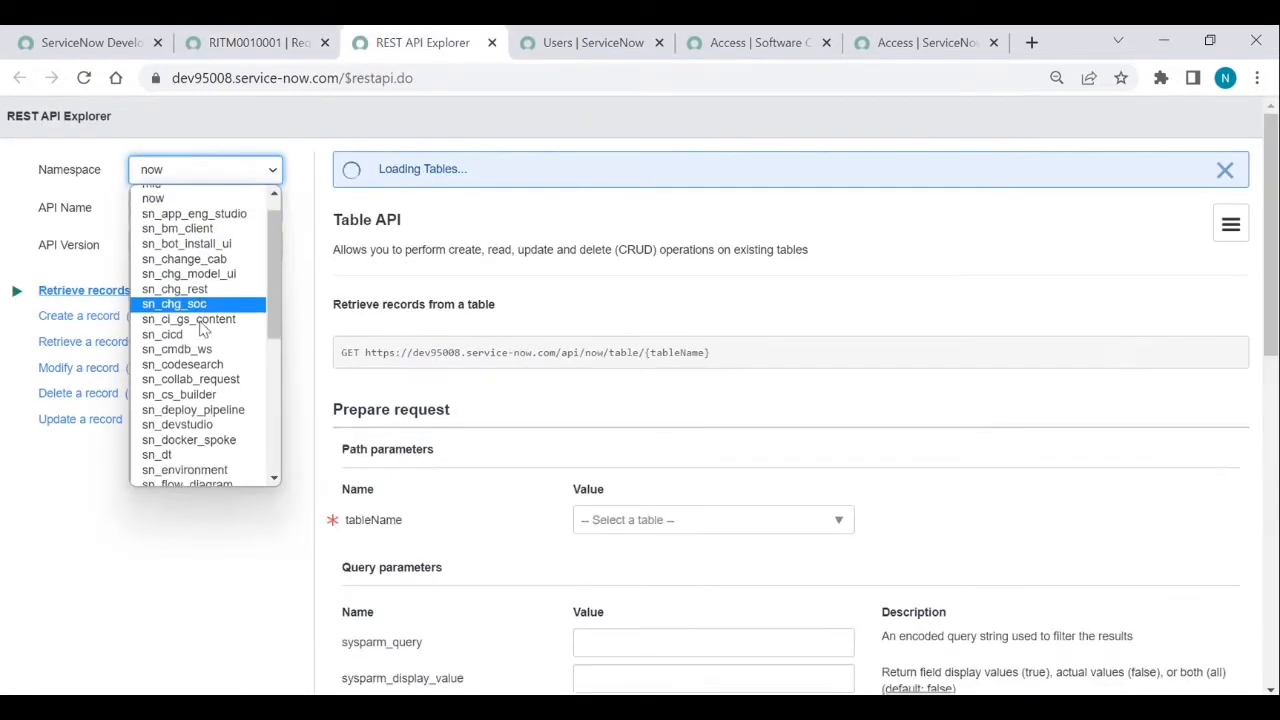
scroll(203, 330, "down", 2)
- Pick the sn_sc namespace, copy the servicecatalog base URL, and go back to the RITM0010001 tab
scroll(176, 423, "down", 2)
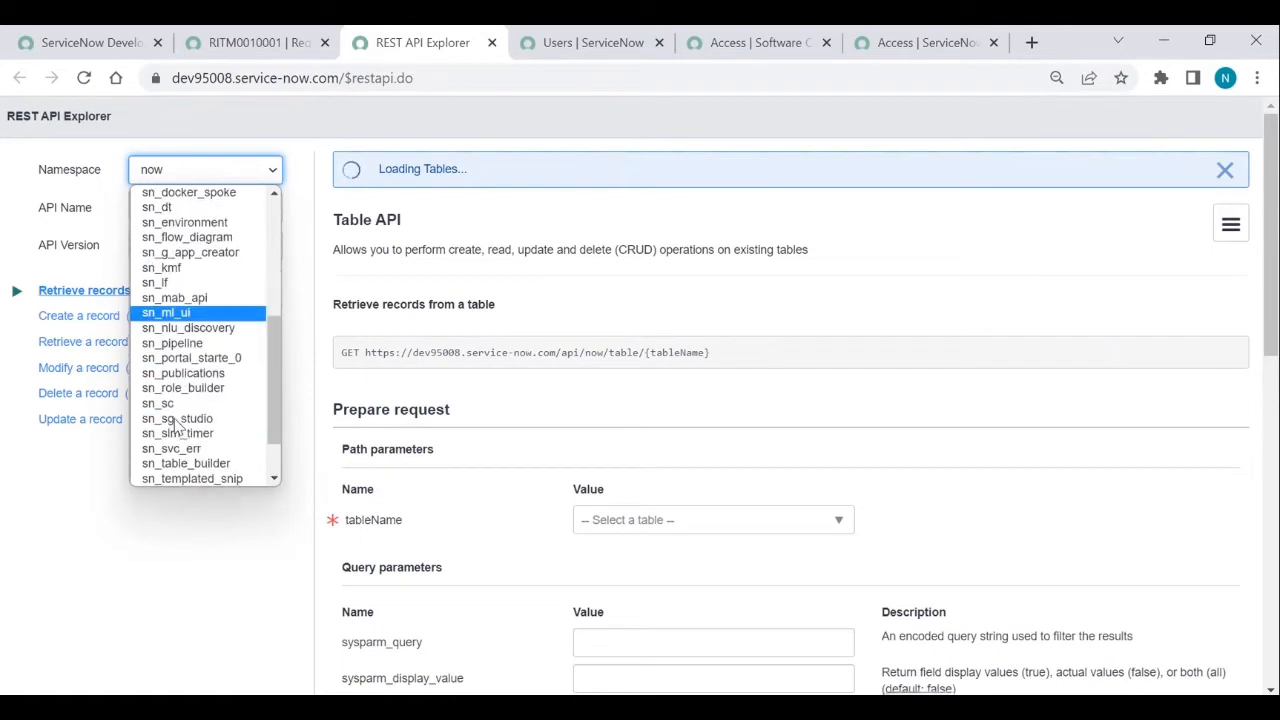
left_click(168, 403)
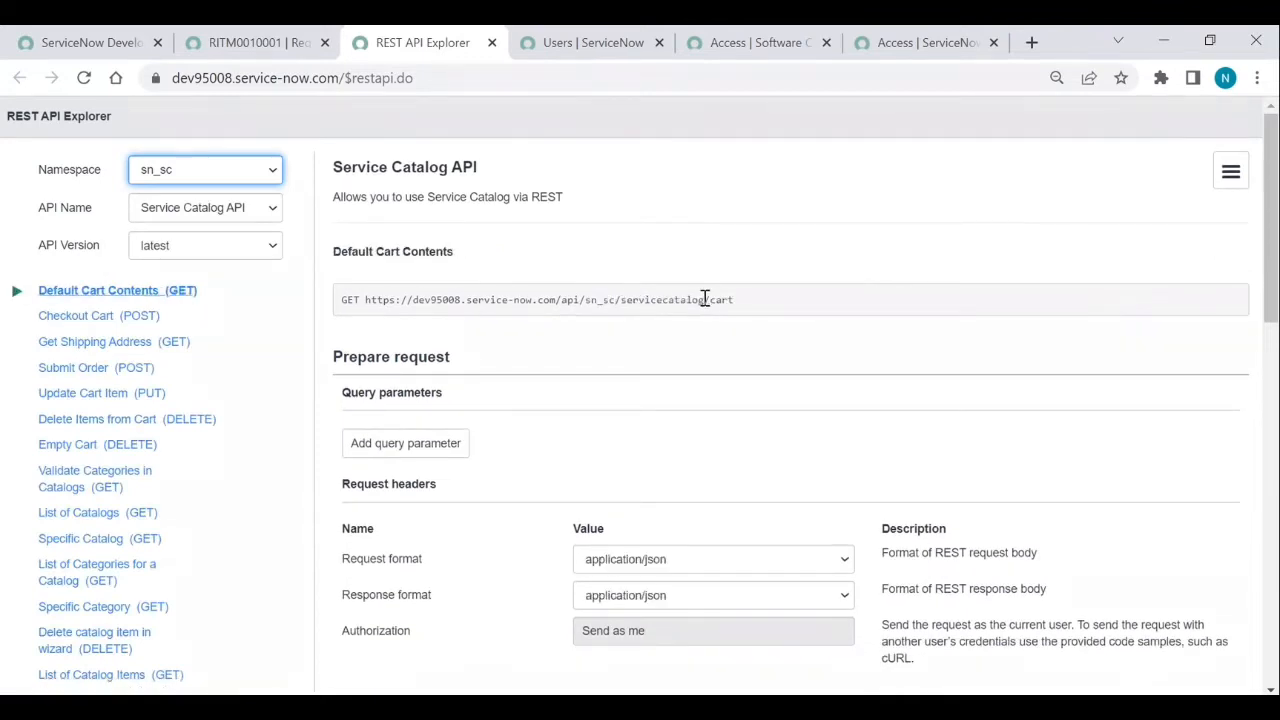
left_click_drag(705, 299, 365, 299)
key("ctrl+c")
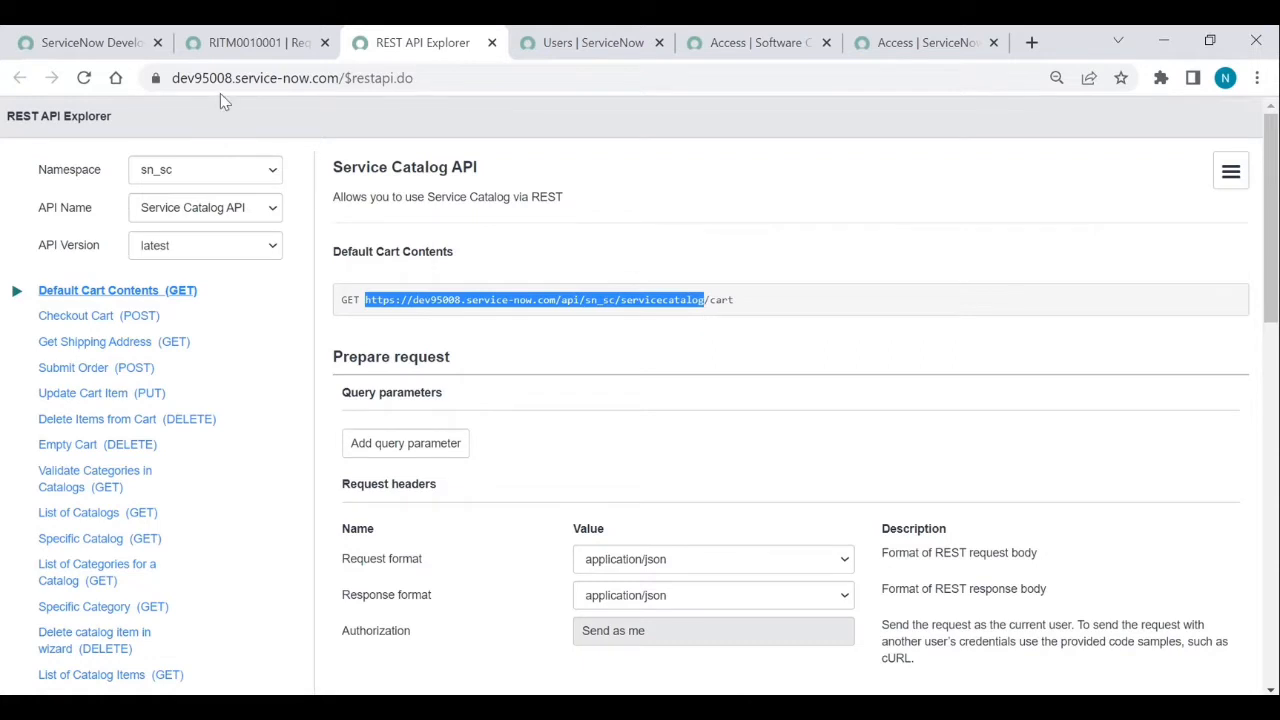
left_click(242, 44)
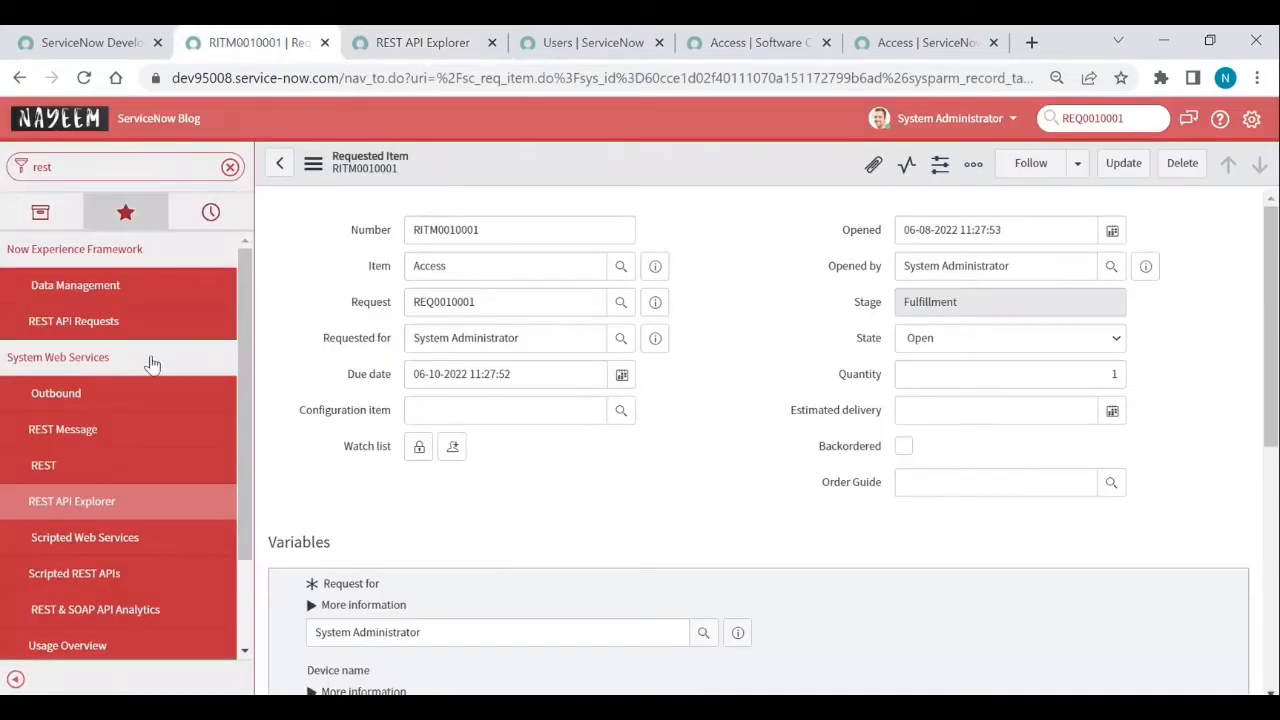
- Start a new record from the REST Message list, opened in a separate tab
scroll(140, 466, "down", 2)
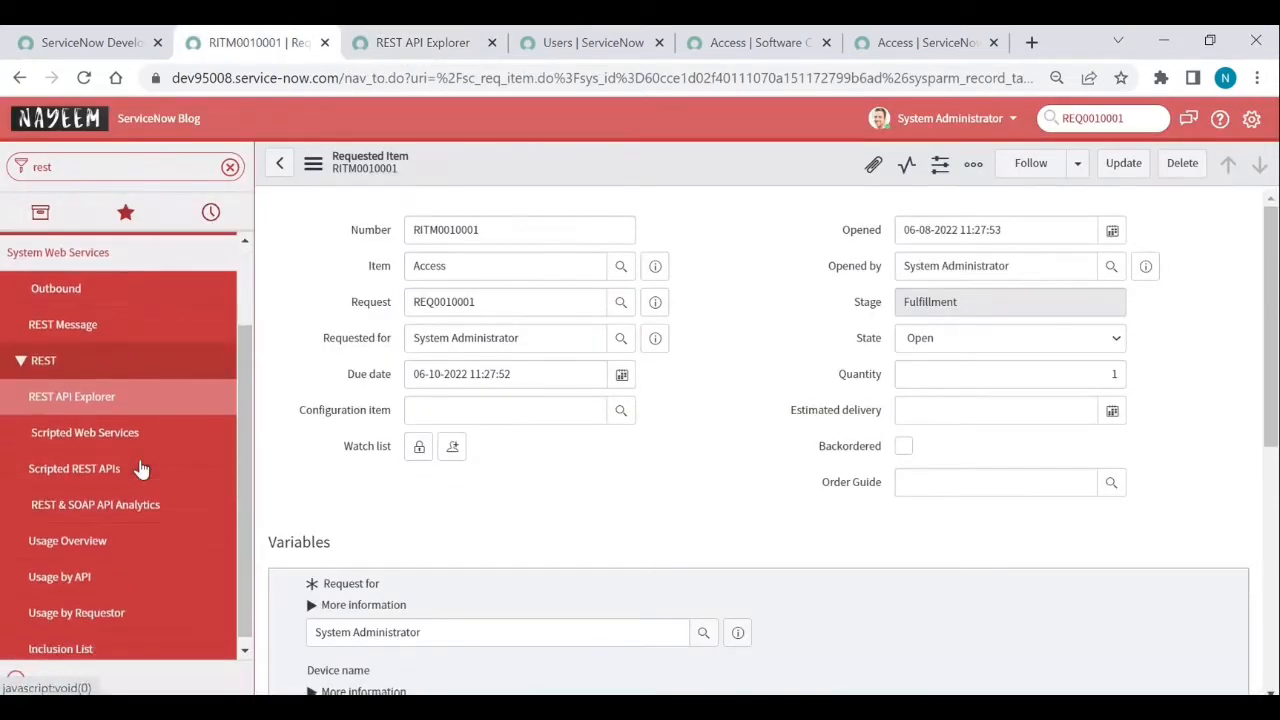
middle_click(56, 320)
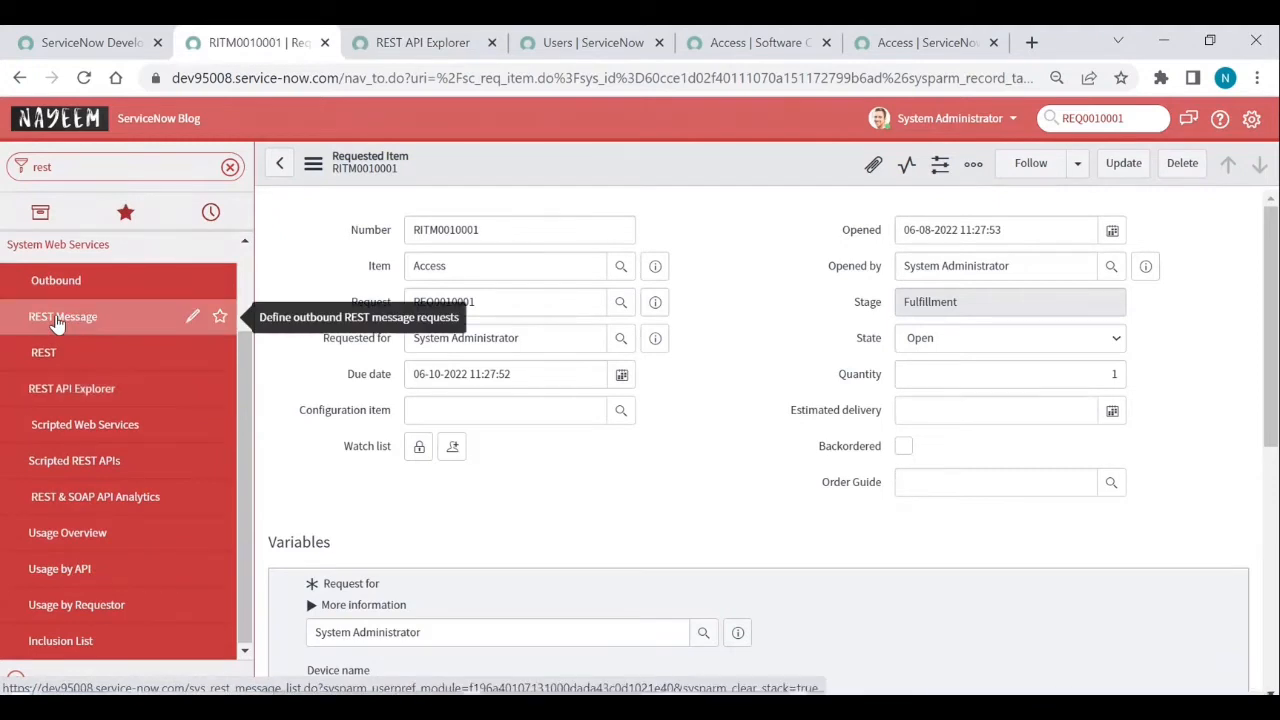
left_click(512, 52)
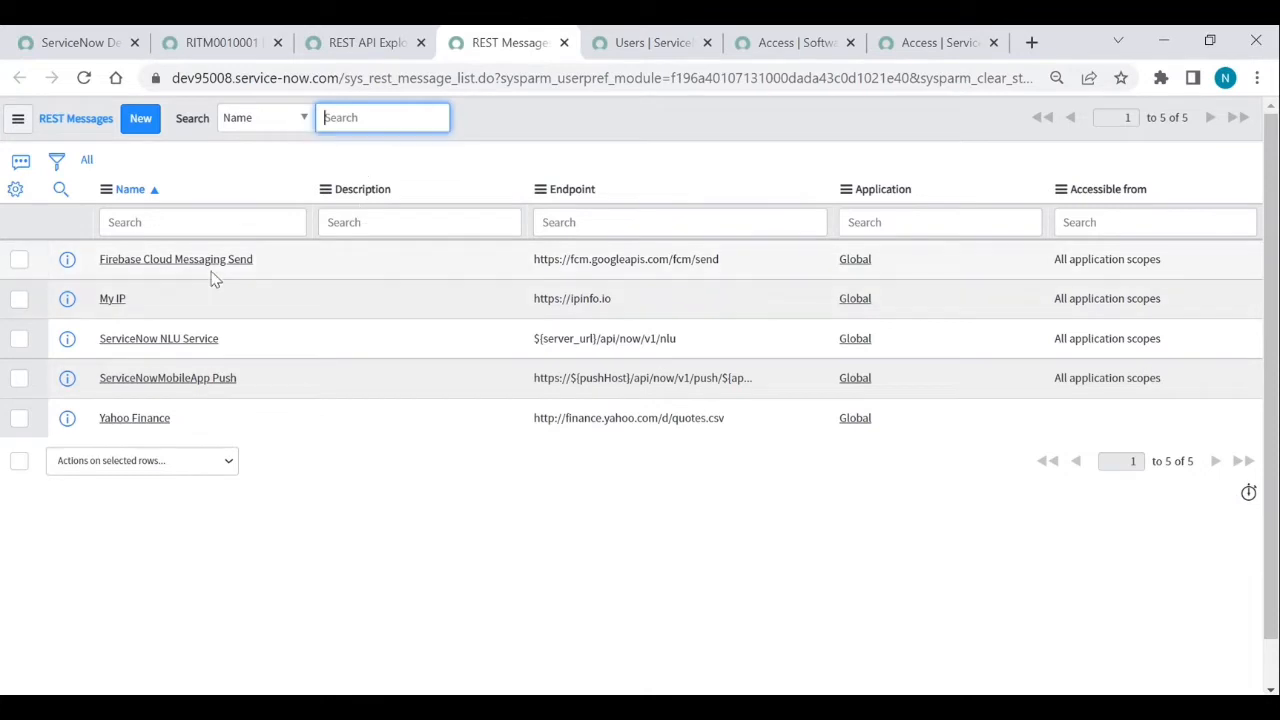
left_click(140, 119)
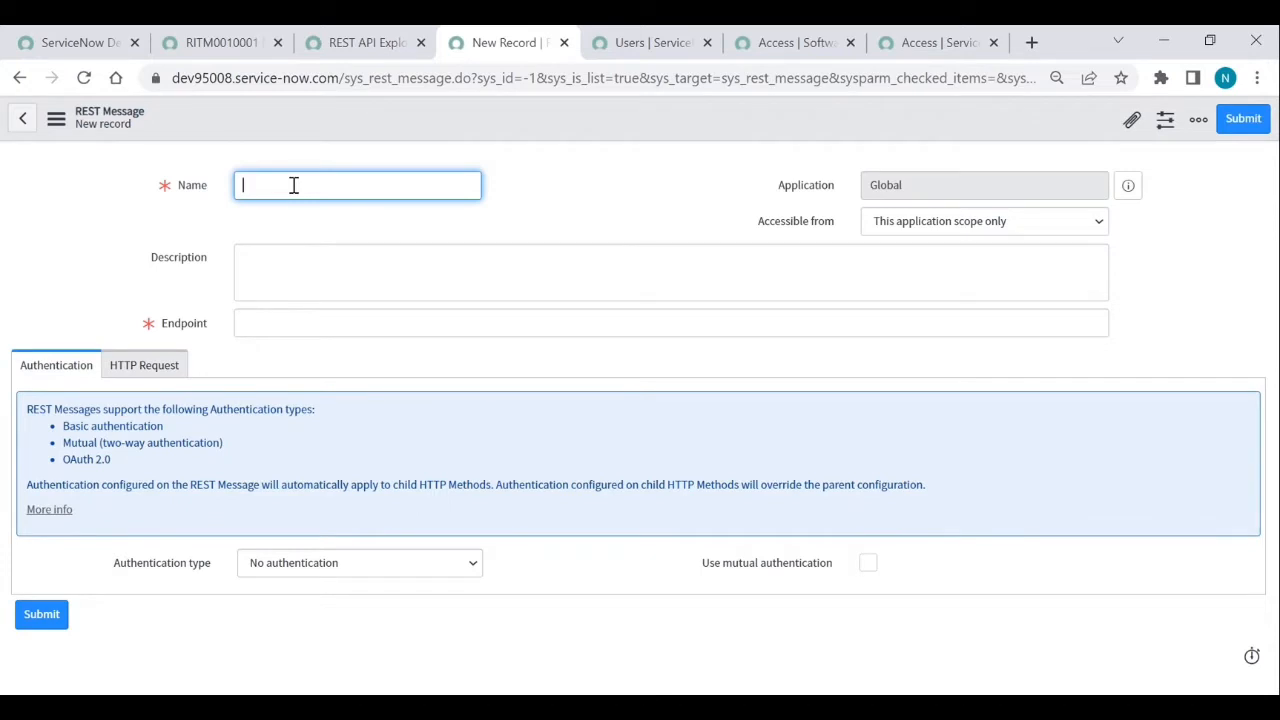
- Name it 'Submit Request', paste the servicecatalog endpoint, and choose Basic authentication
type("Submit Request")
left_click(378, 326)
key("ctrl+v")
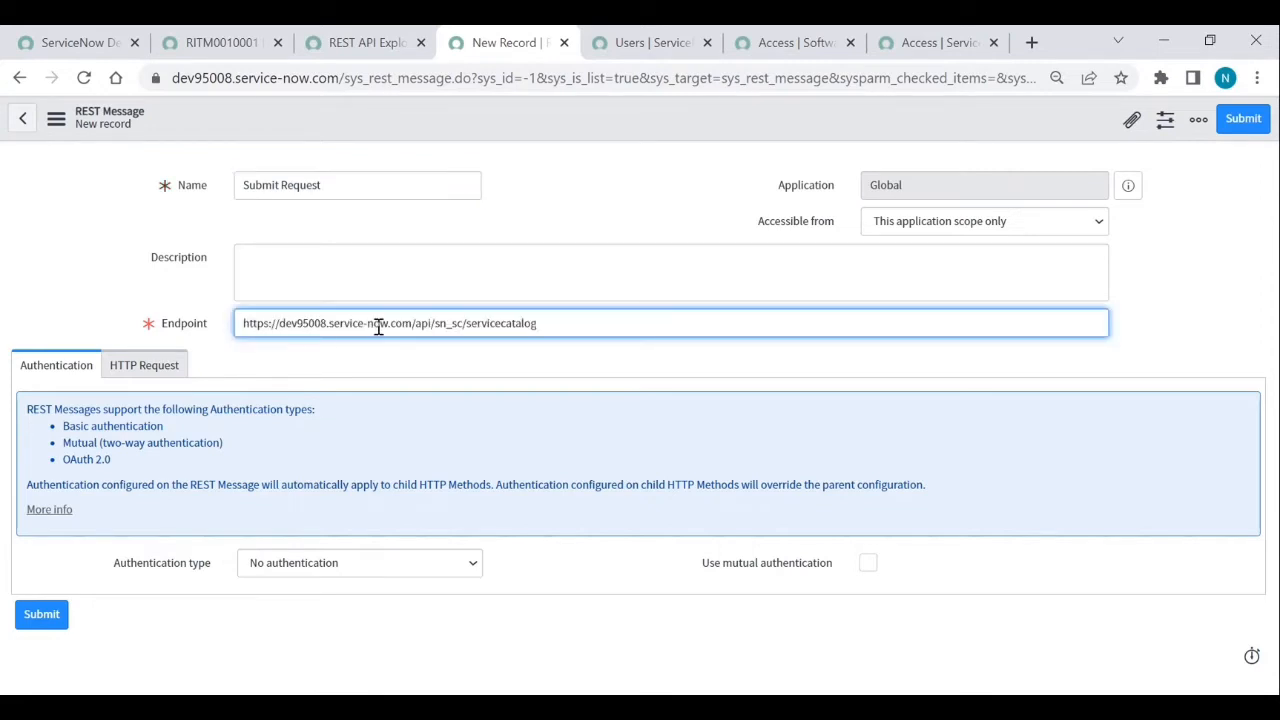
left_click(590, 577)
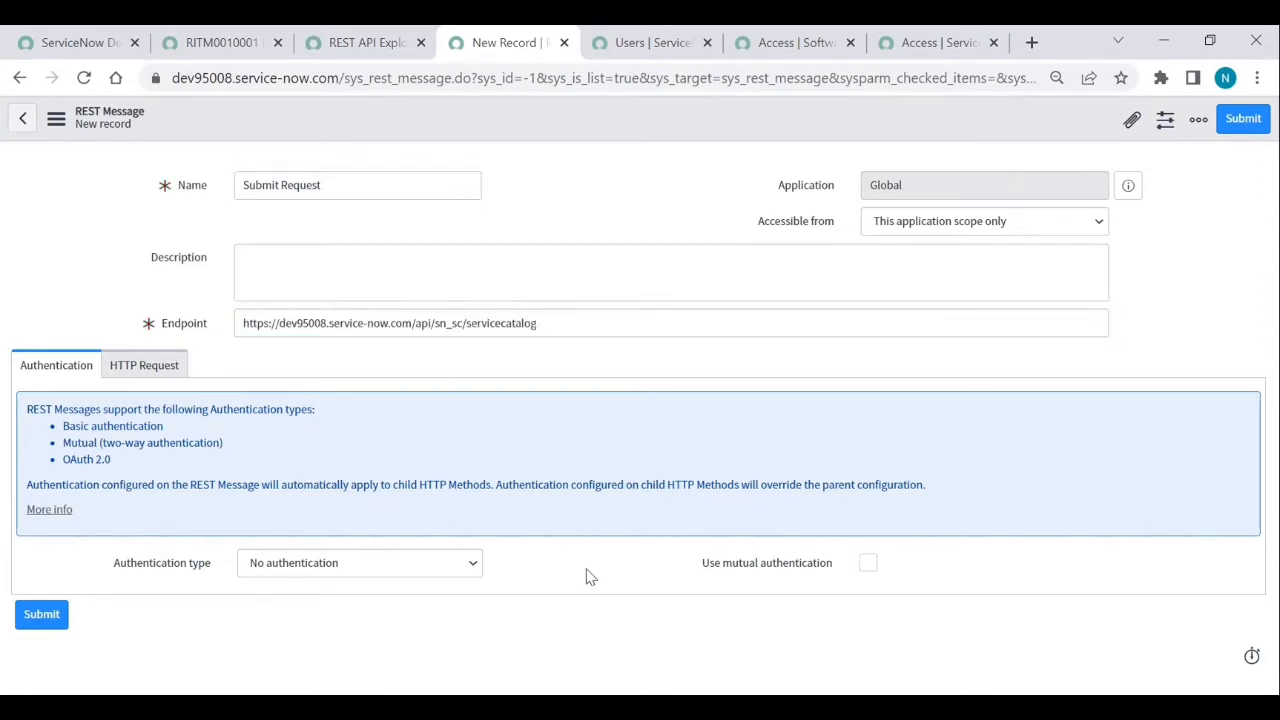
left_click(436, 567)
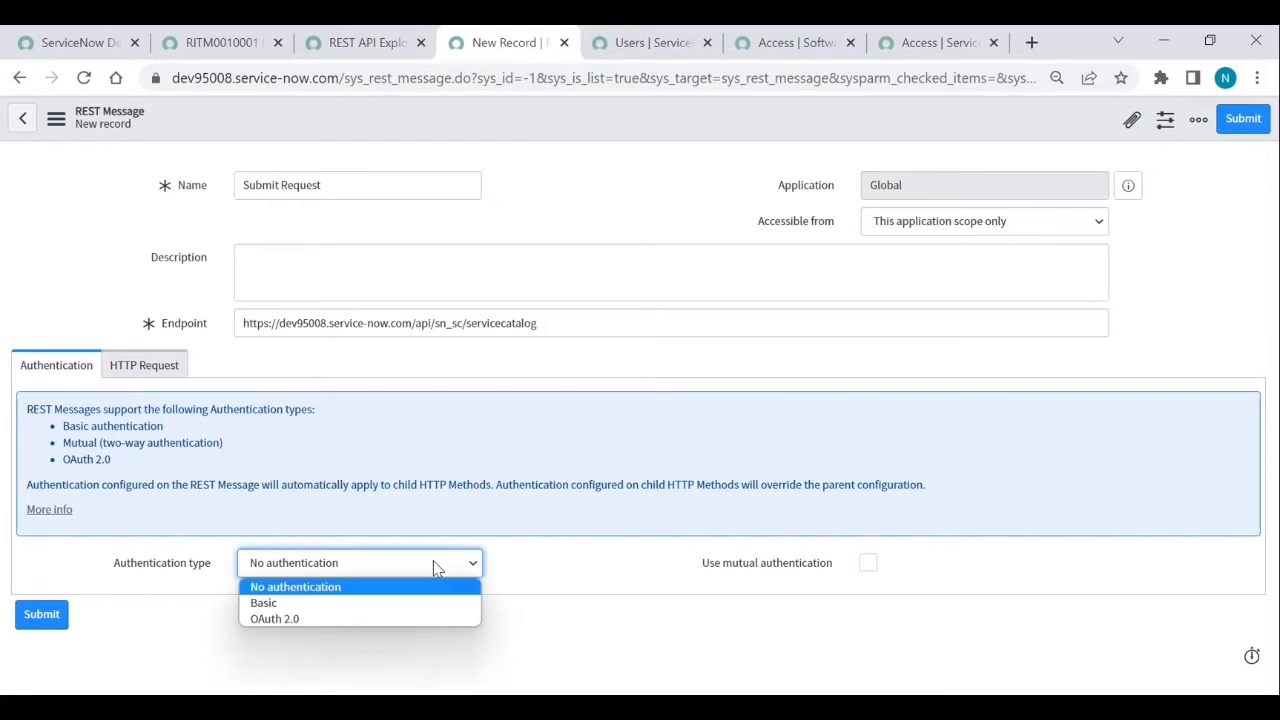
left_click(364, 604)
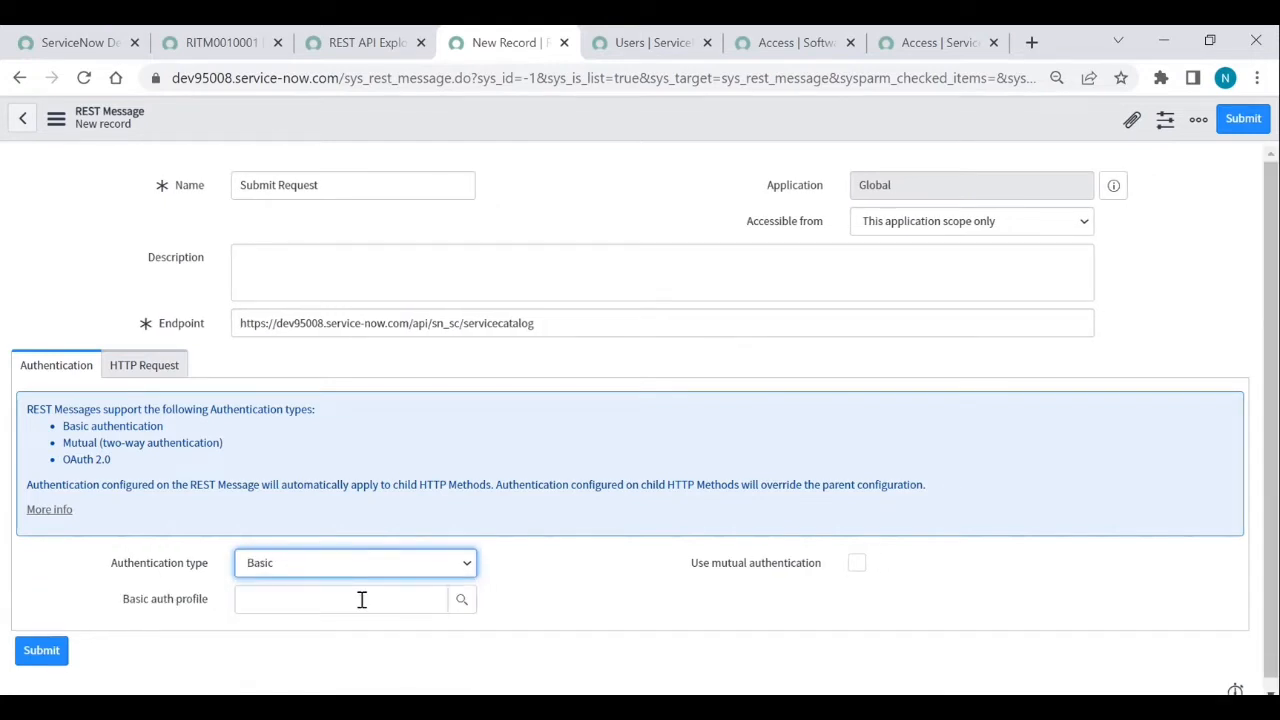
left_click(462, 612)
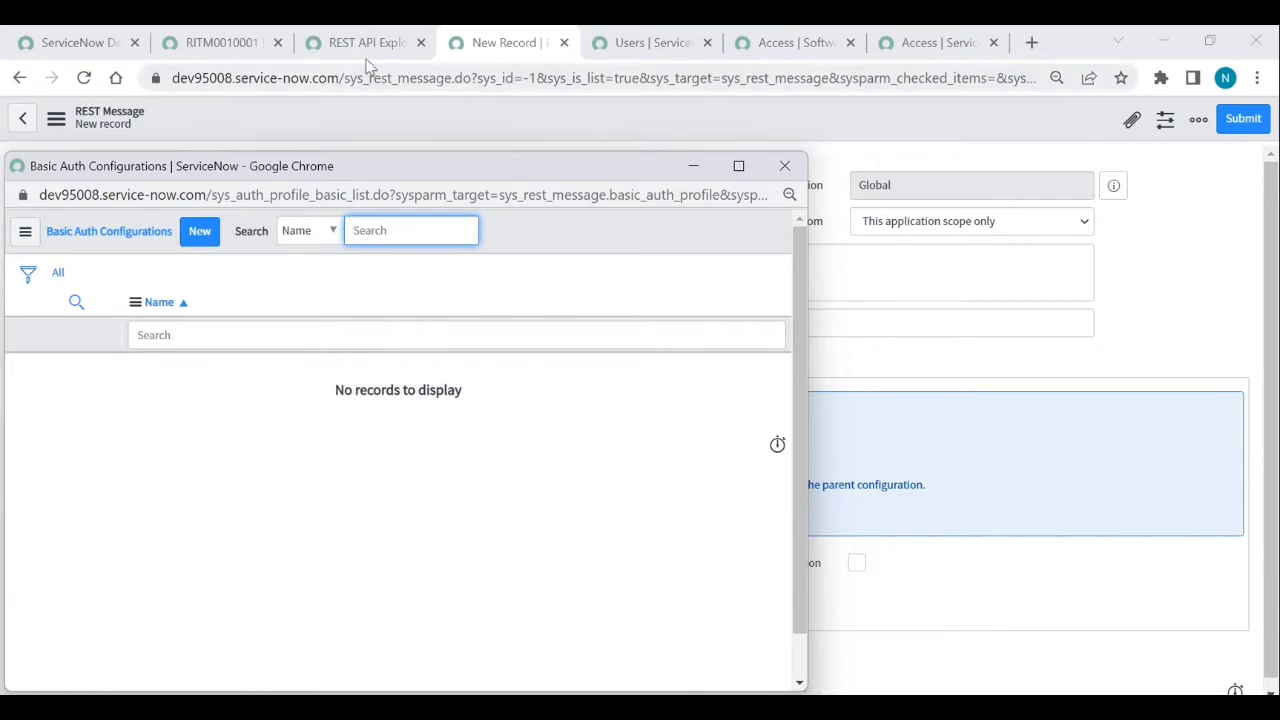
- Create and save a user with User ID 'rest api', first name 'Rest', last name 'API'
left_click(610, 44)
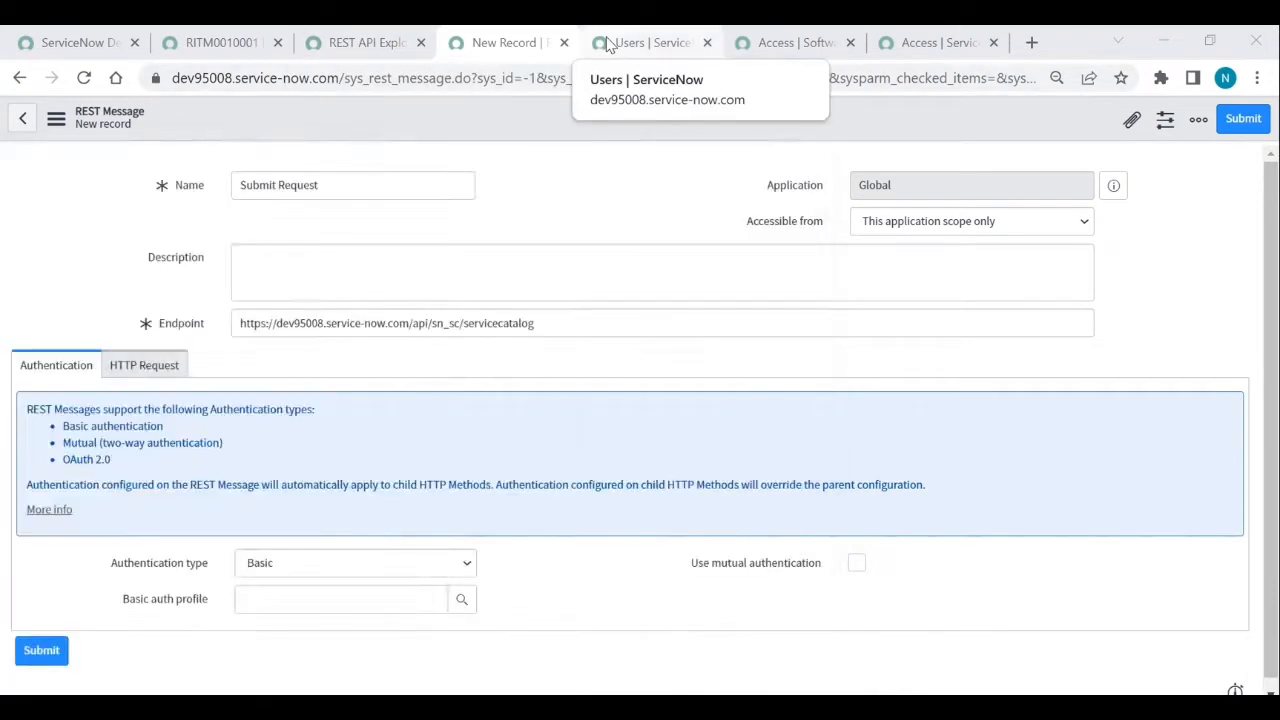
left_click(607, 45)
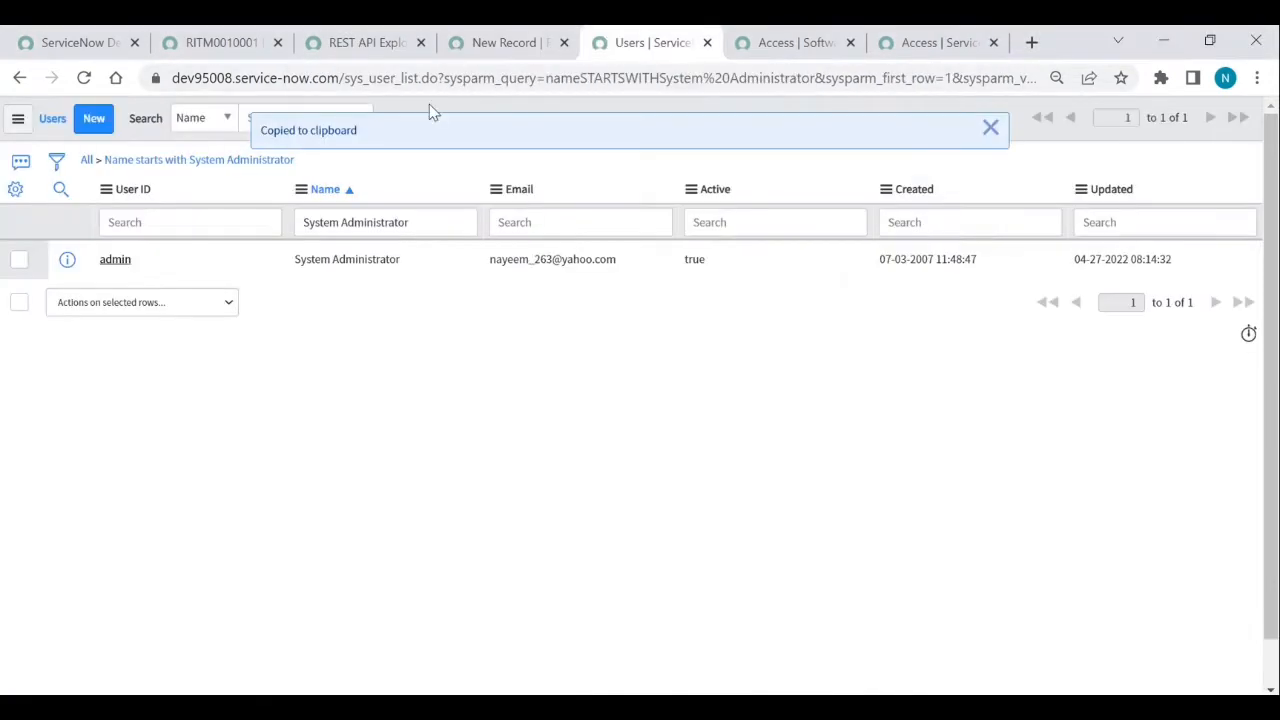
left_click(95, 120)
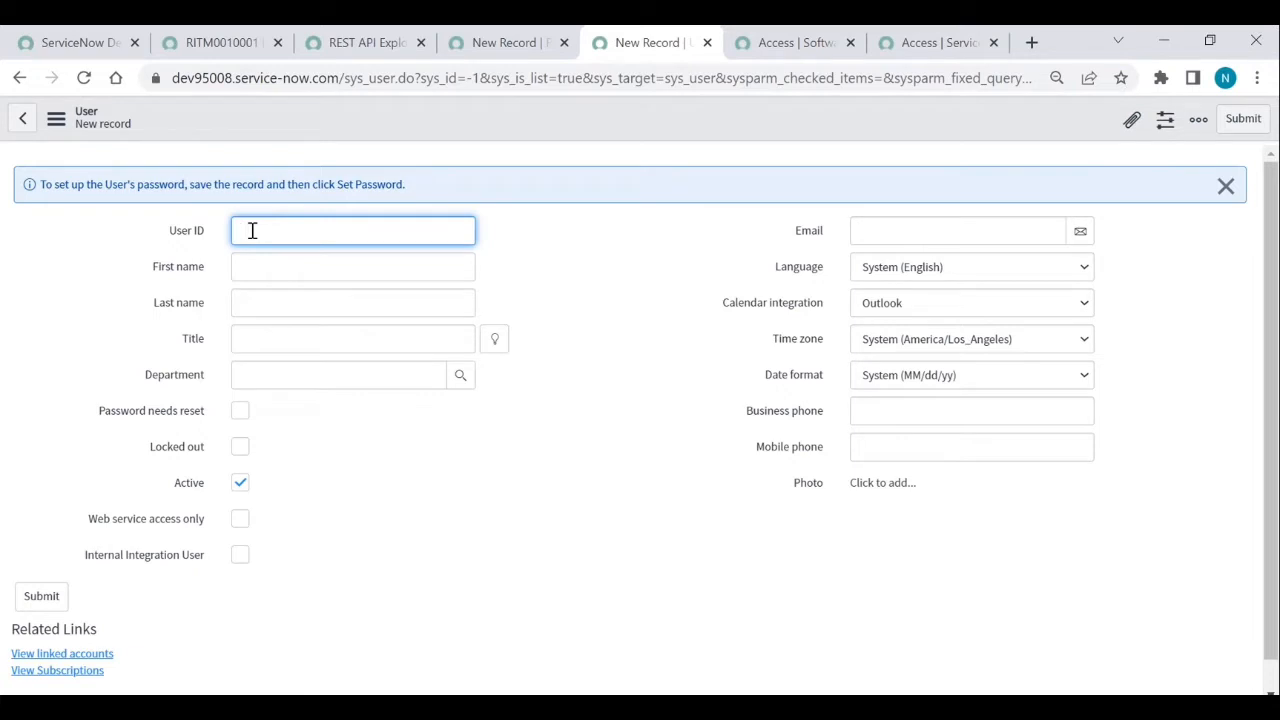
type("rest api")
left_click(280, 259)
type("Rest")
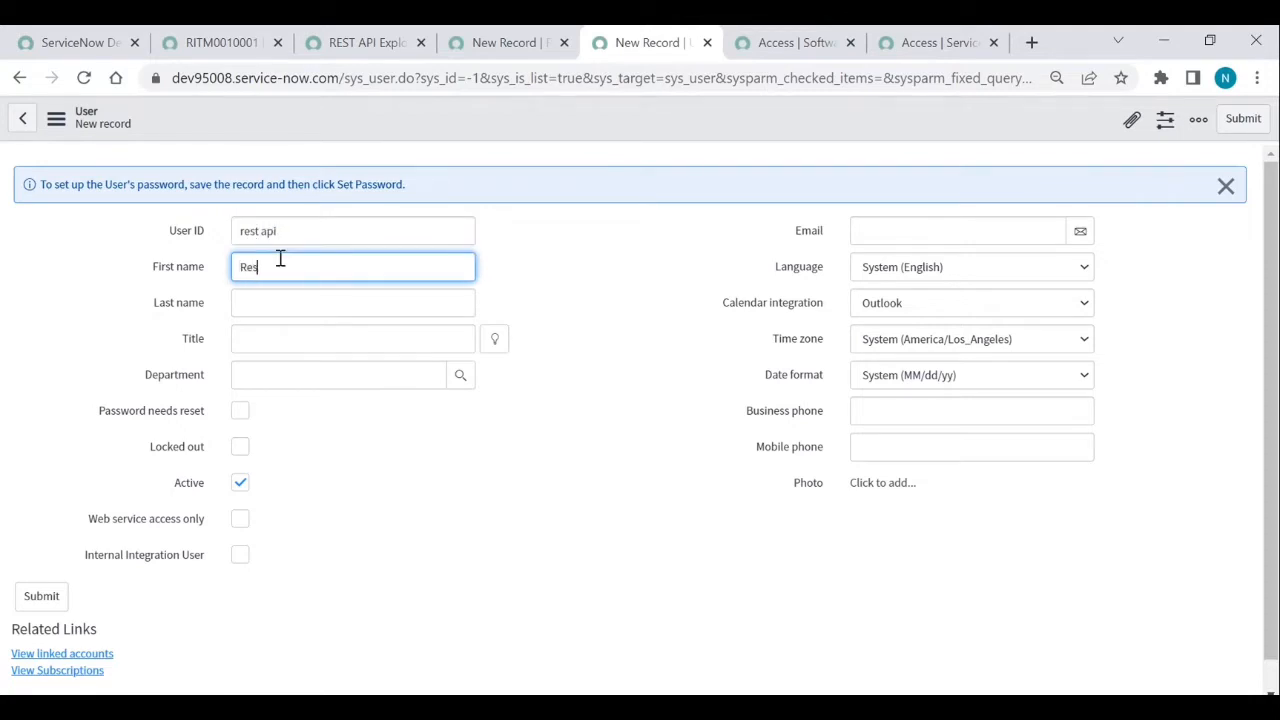
key("Tab")
type("API")
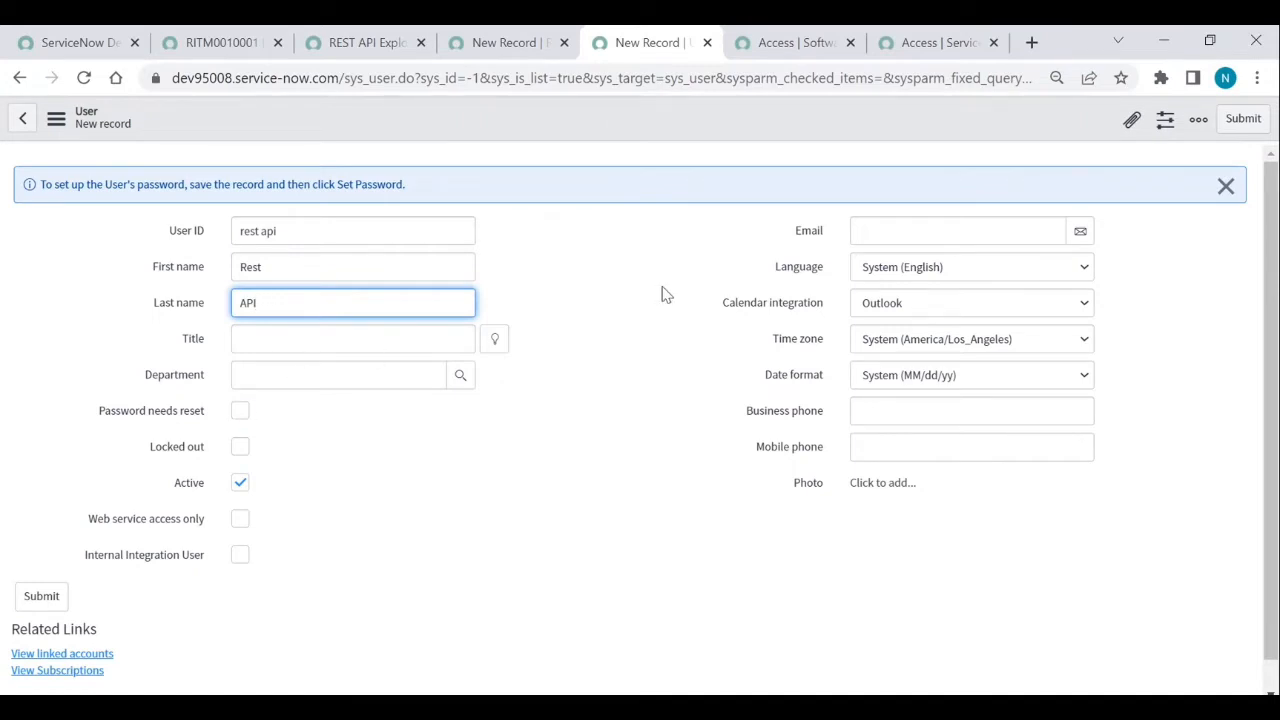
right_click(668, 131)
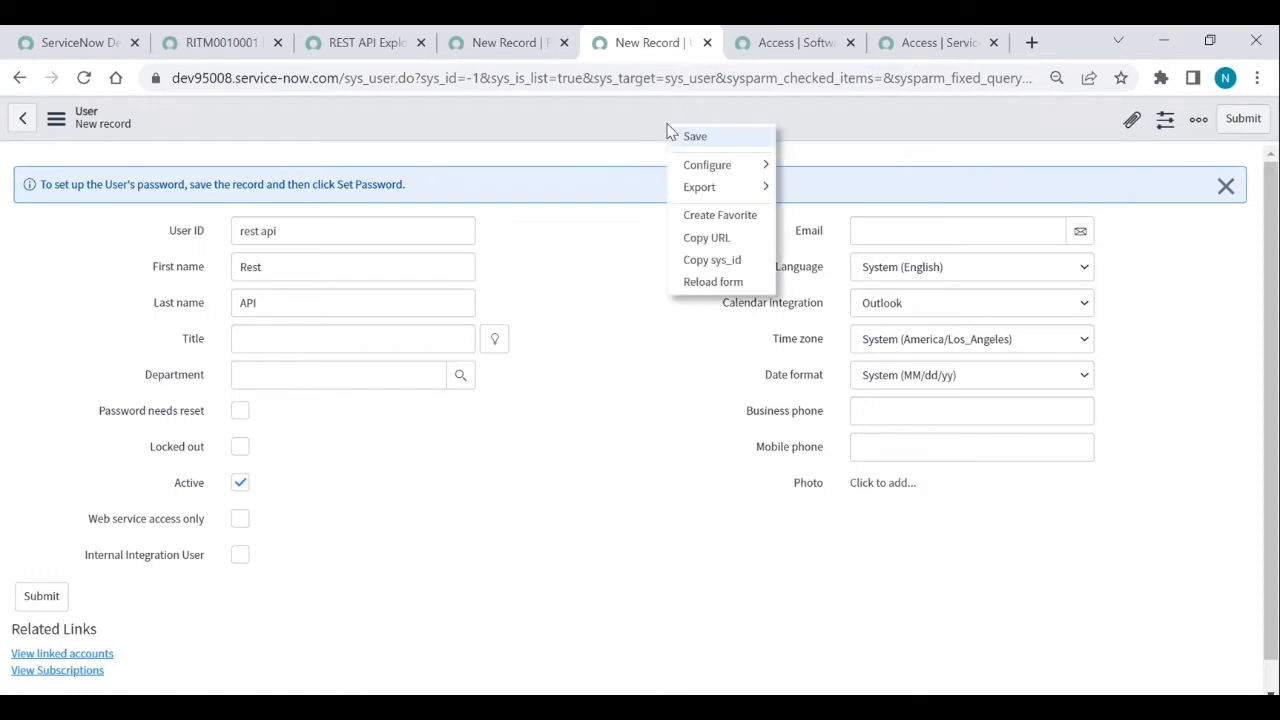
left_click(684, 140)
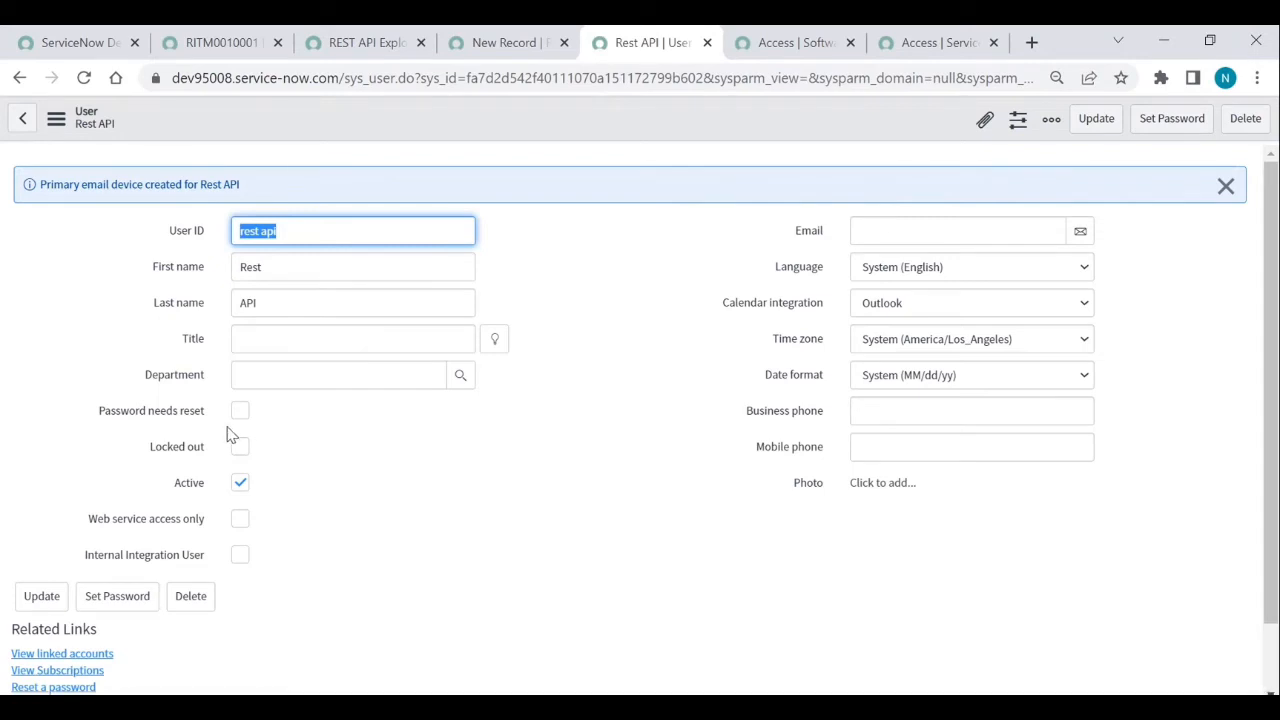
- Generate a password for the user, copy it, and save it
left_click(1166, 131)
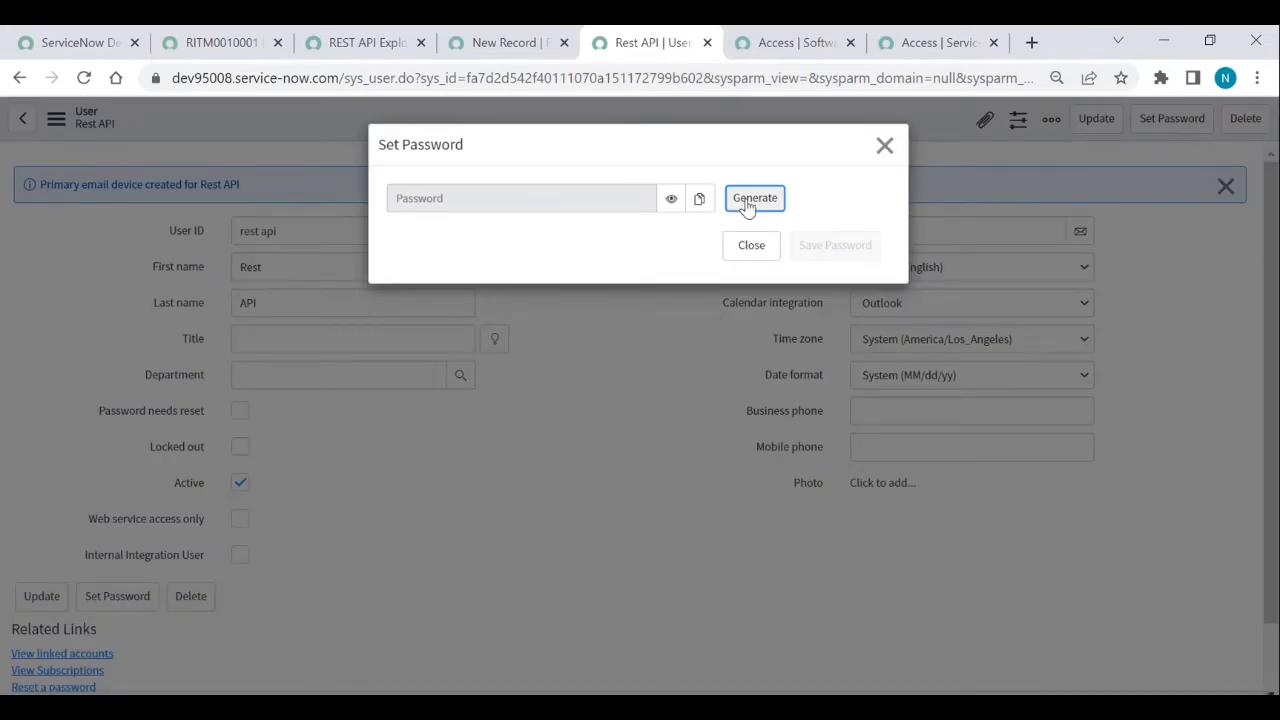
left_click(747, 200)
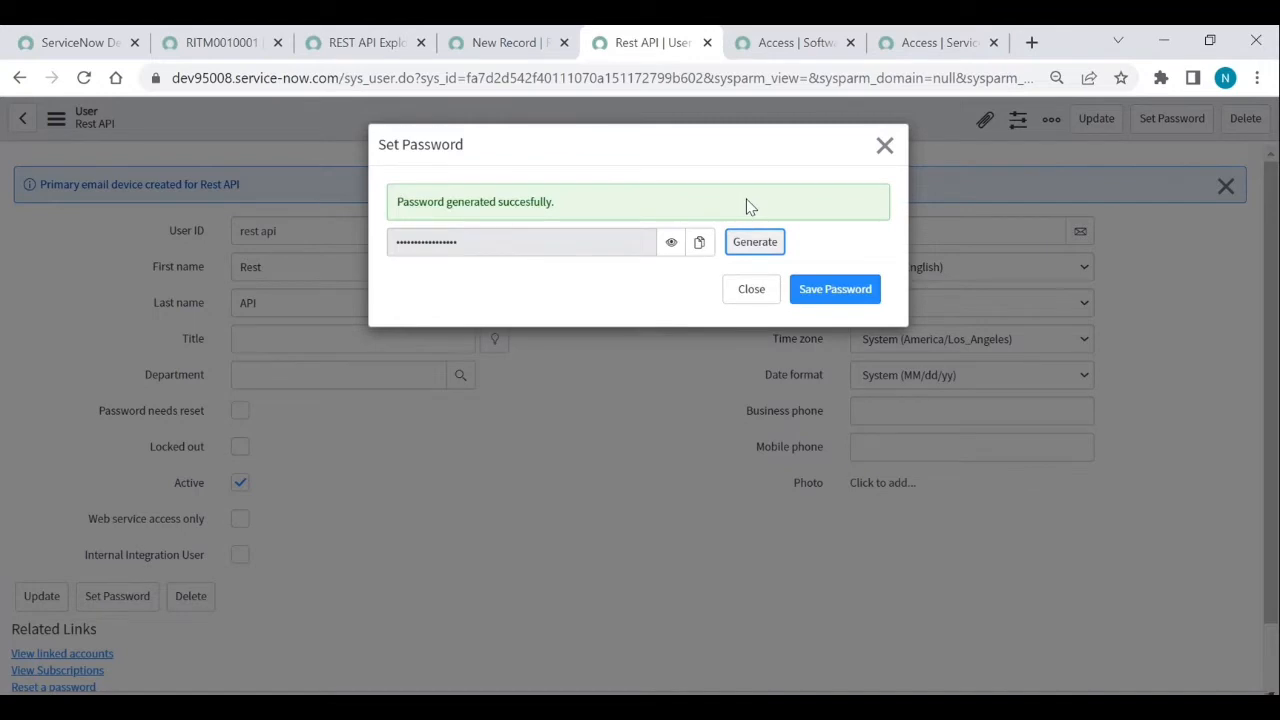
left_click(699, 248)
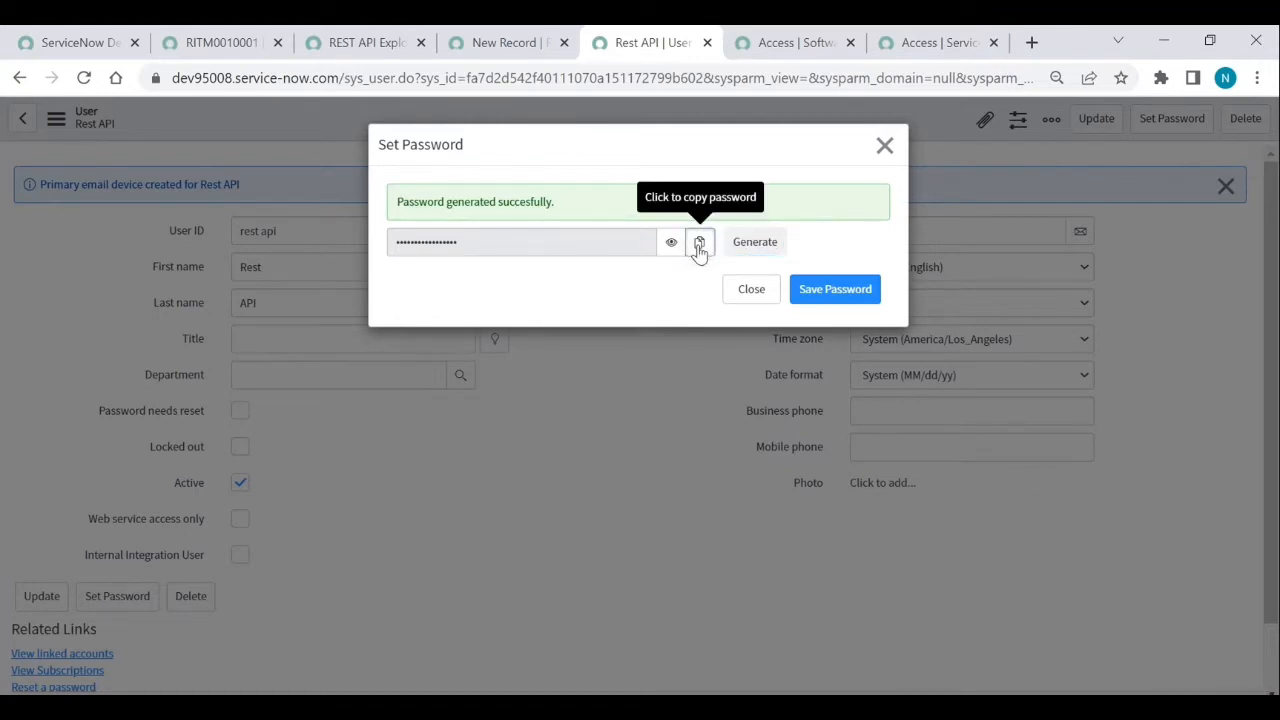
left_click(699, 243)
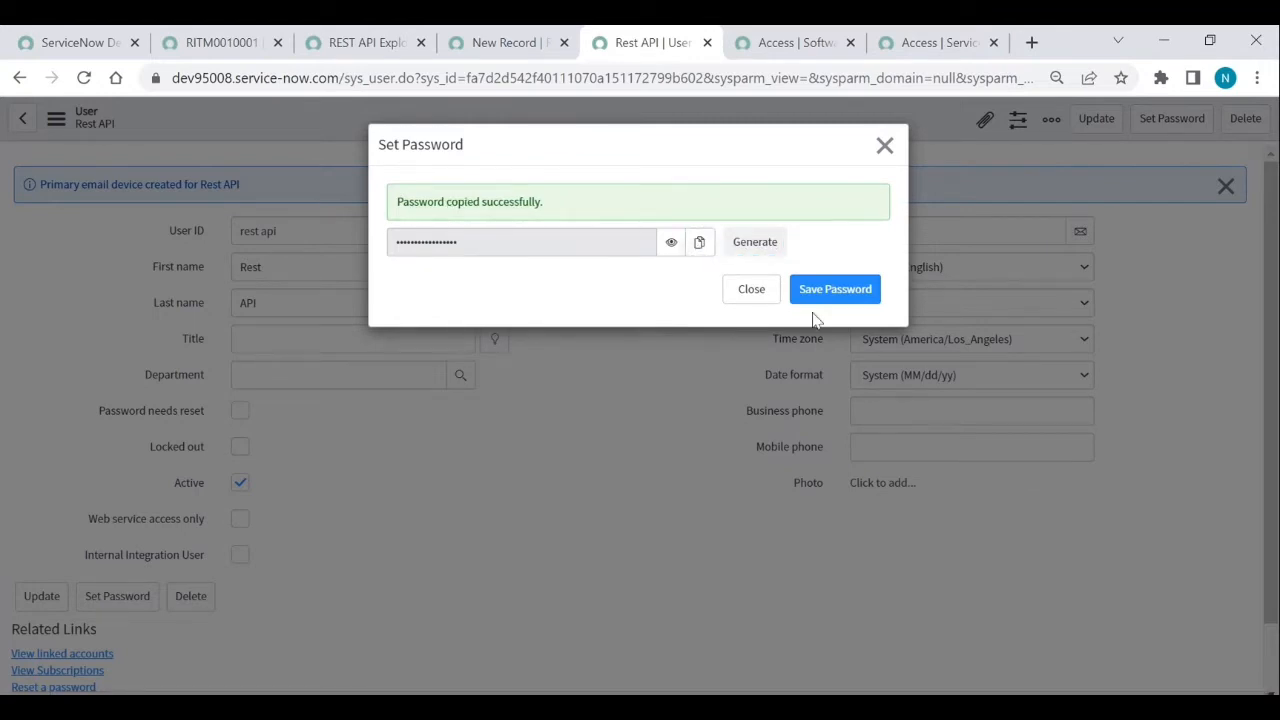
left_click(849, 291)
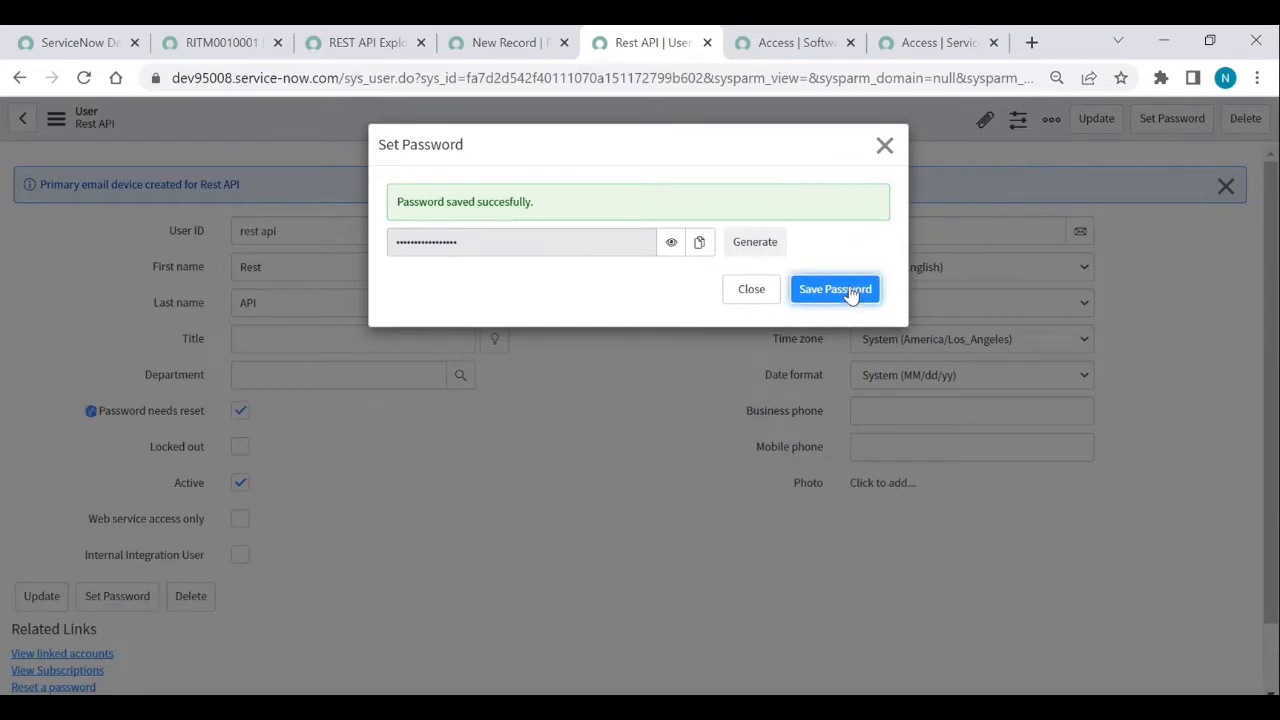
left_click(884, 146)
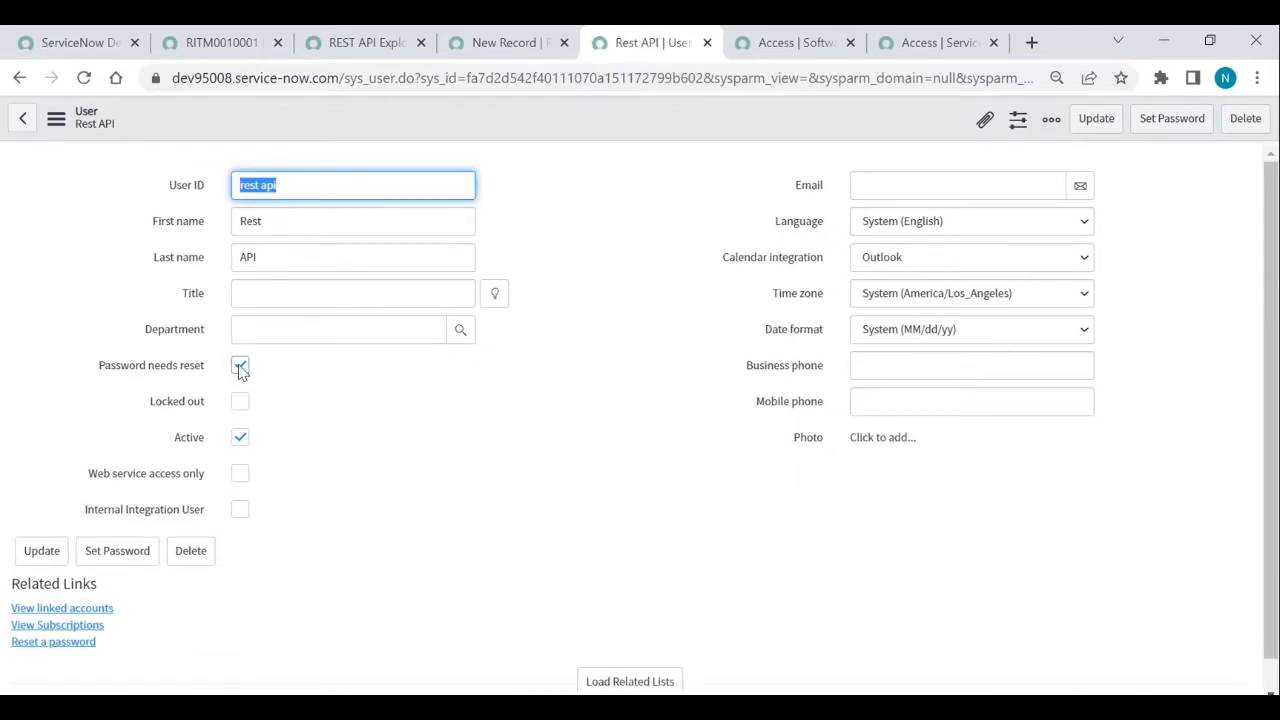
- Clear Password needs reset and save the user record
left_click(240, 366)
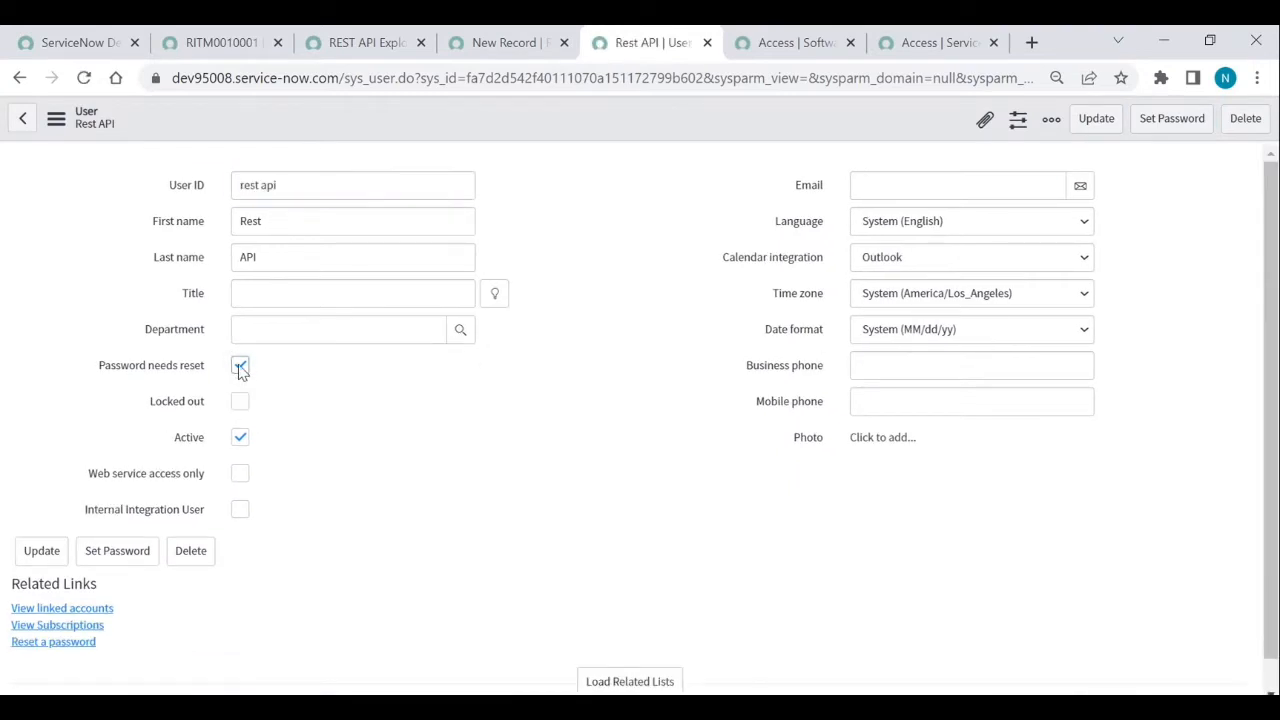
right_click(519, 135)
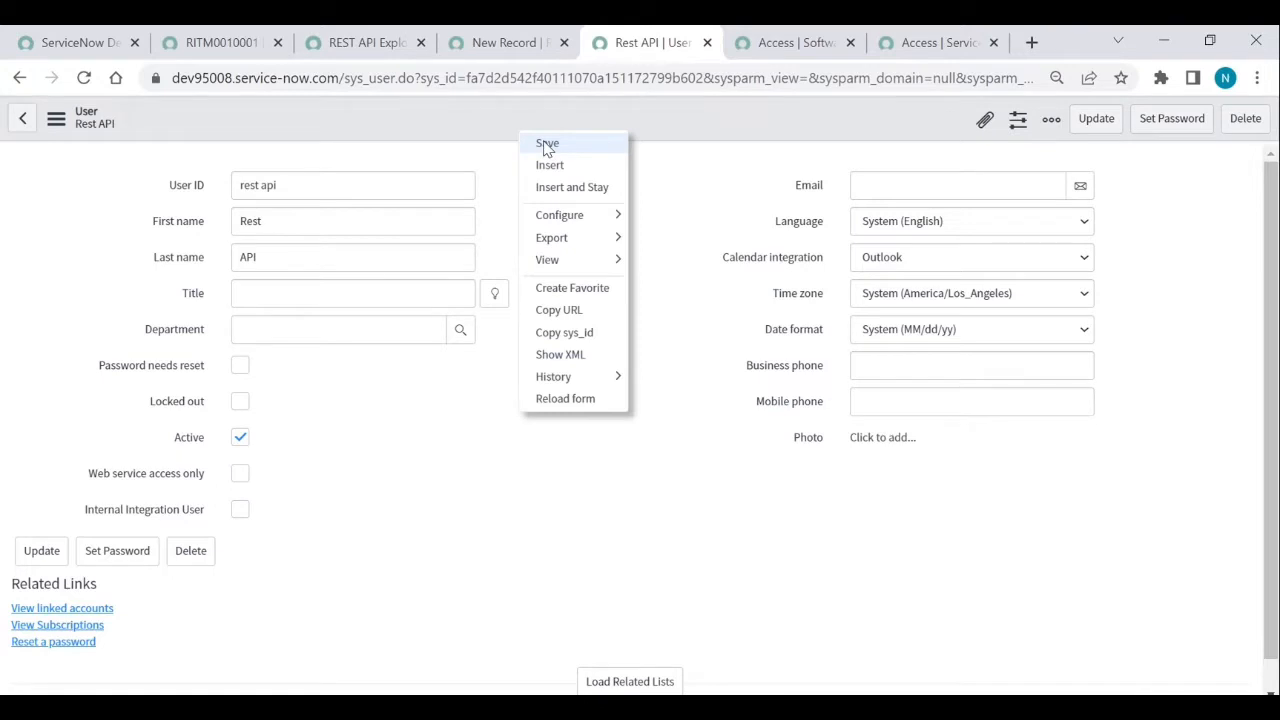
left_click(547, 145)
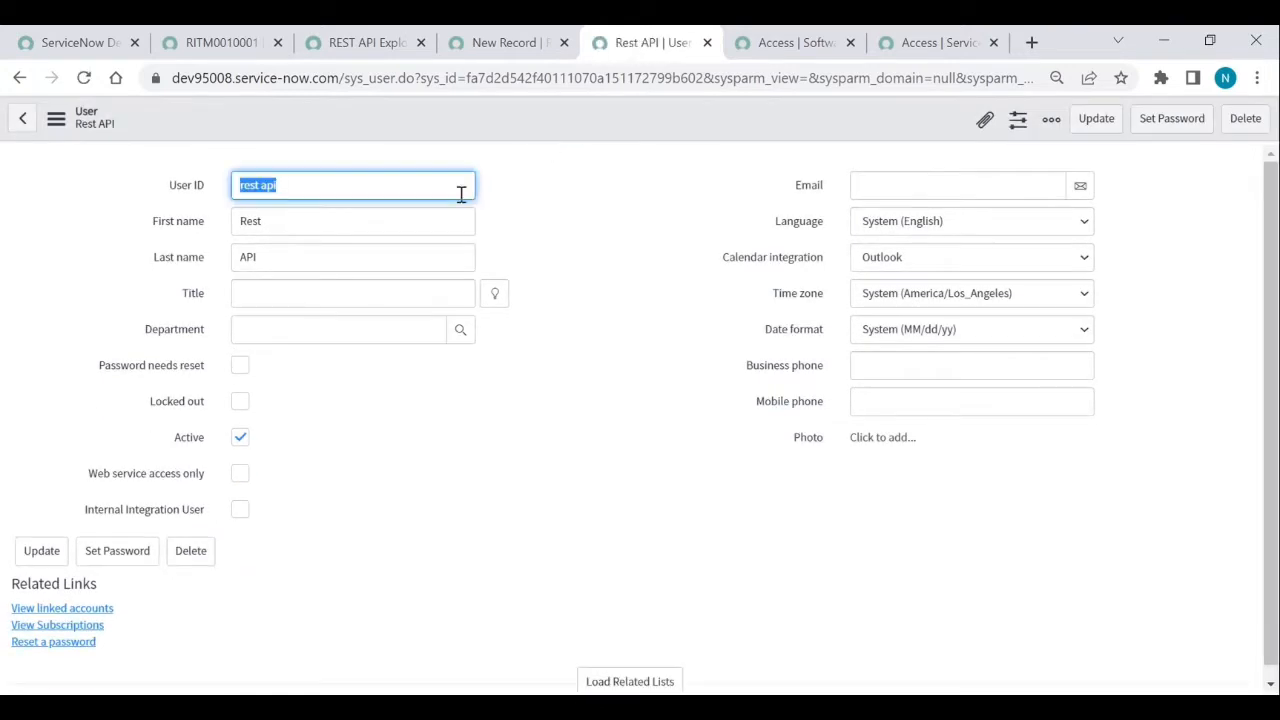
- Change the User ID from 'rest api' to 'rest_api' and save
left_click(300, 188)
left_click(262, 186)
key("BackSpace")
type("_")
right_click(481, 120)
left_click(505, 132)
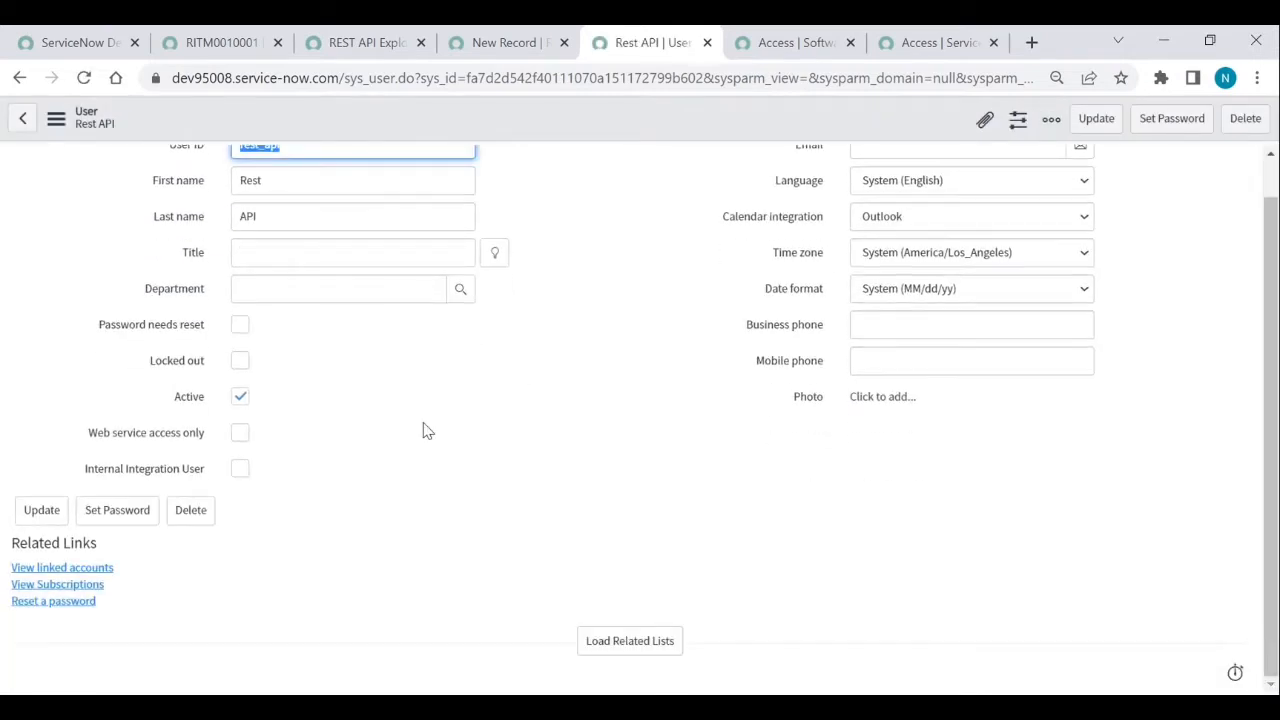
left_click(655, 651)
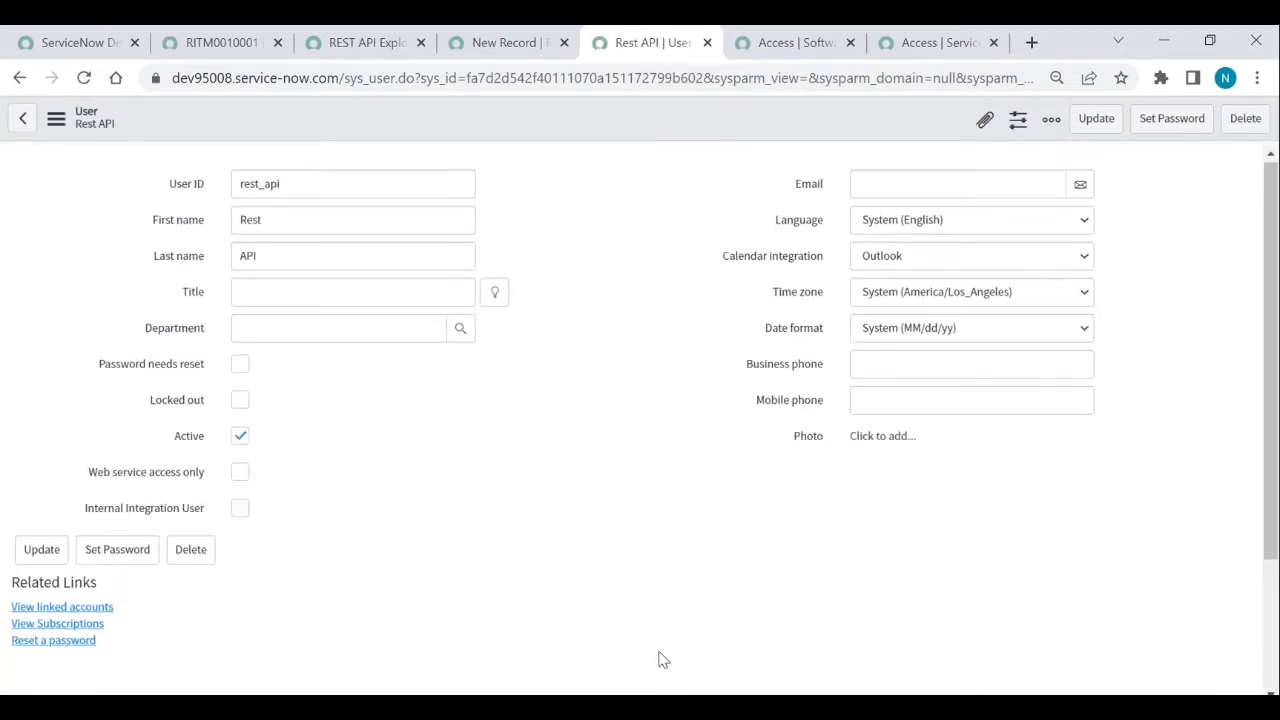
- Add the rest_api_explorer role to the Rest API user's roles and save
scroll(414, 597, "down", 2)
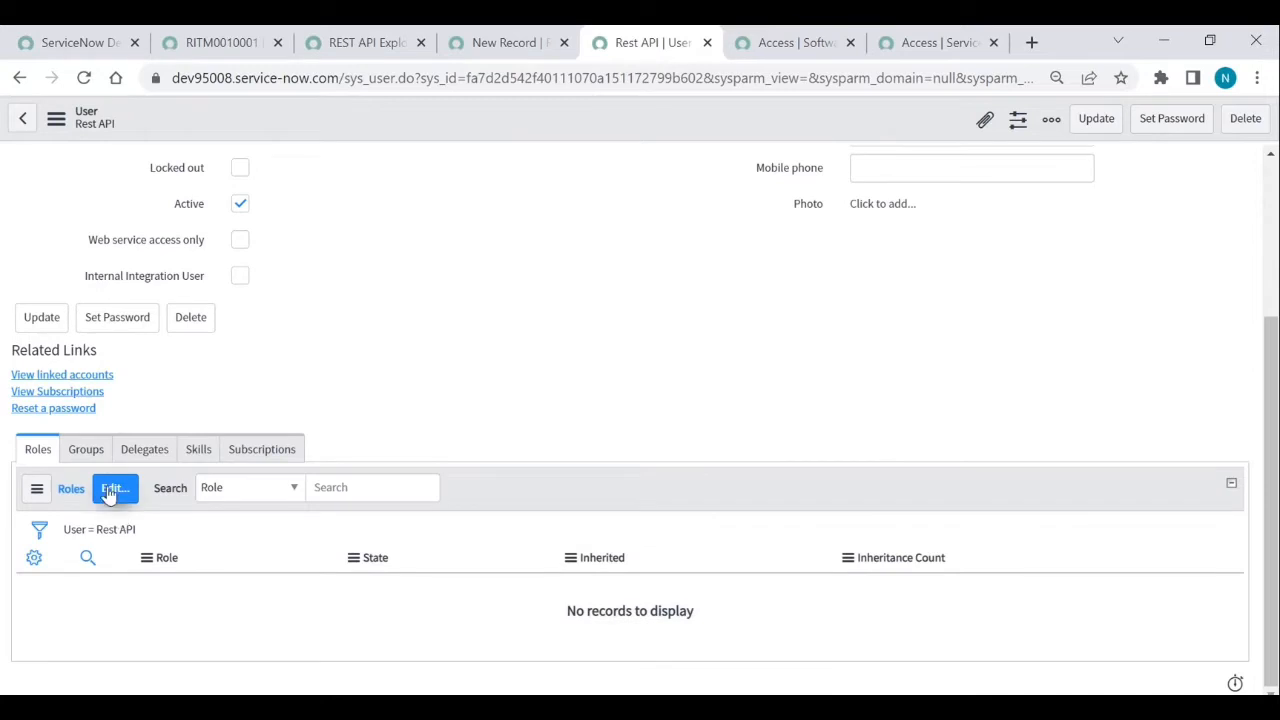
left_click(113, 489)
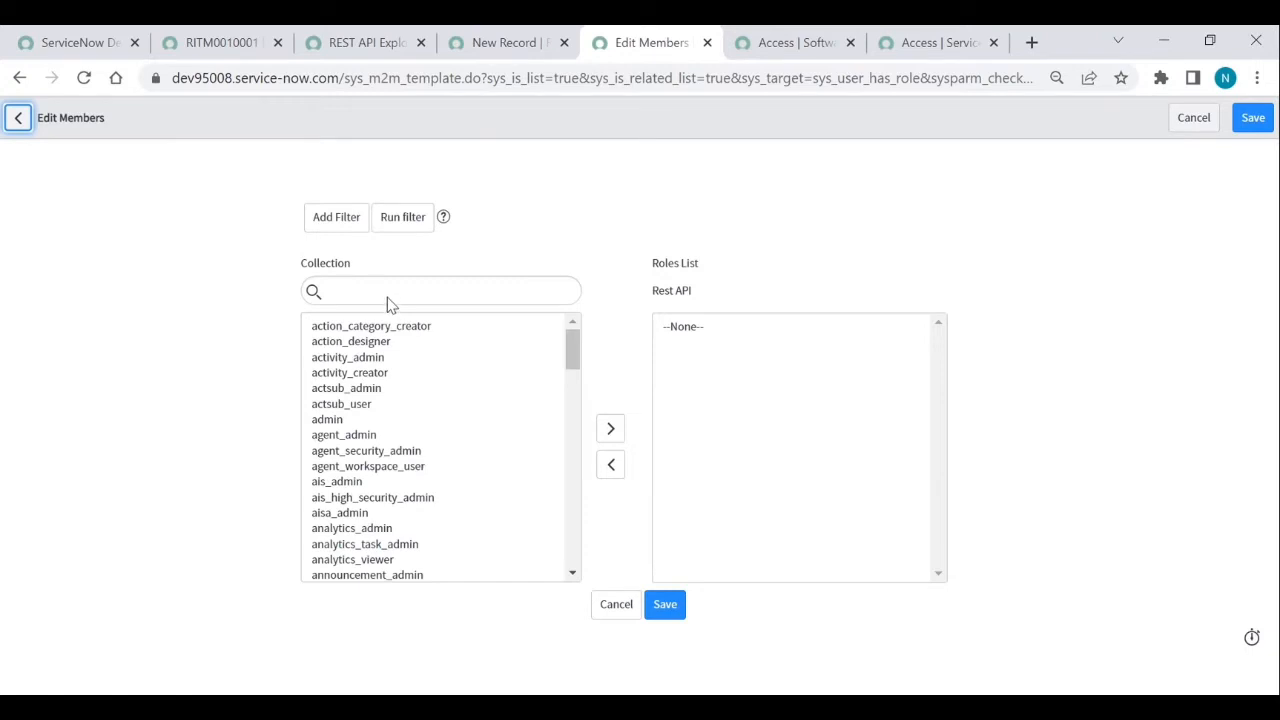
left_click(366, 330)
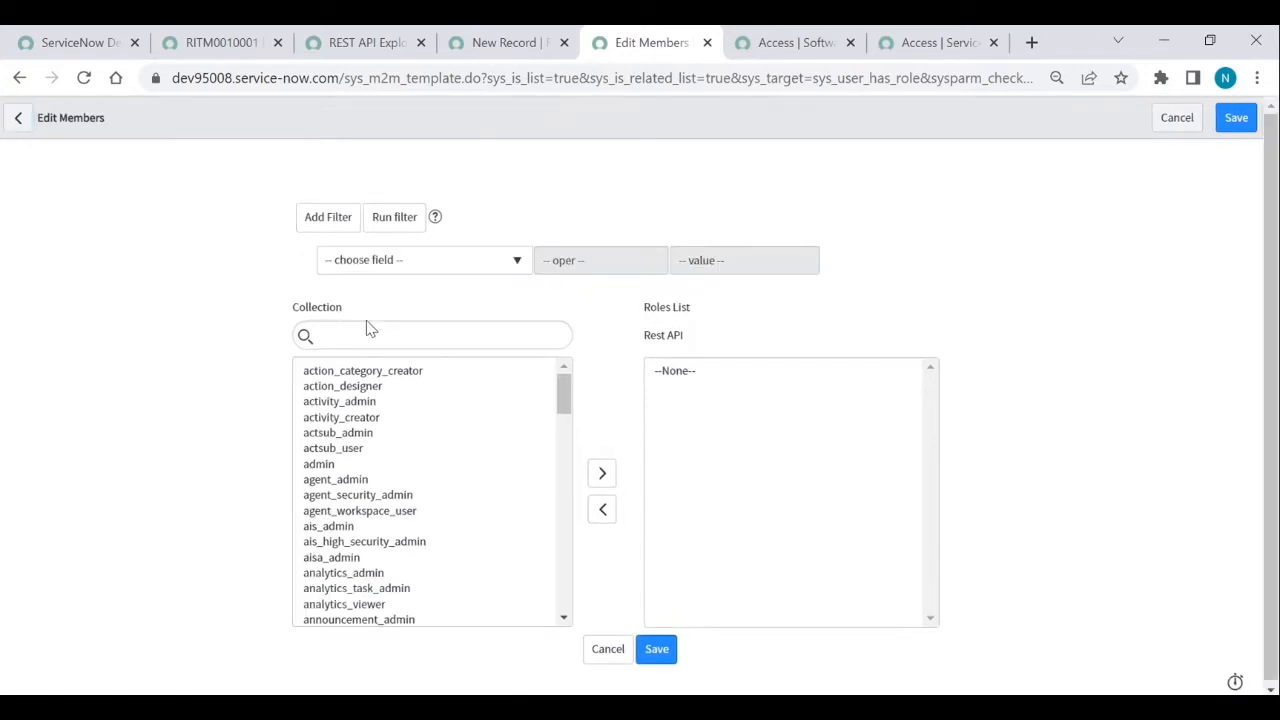
type("rest")
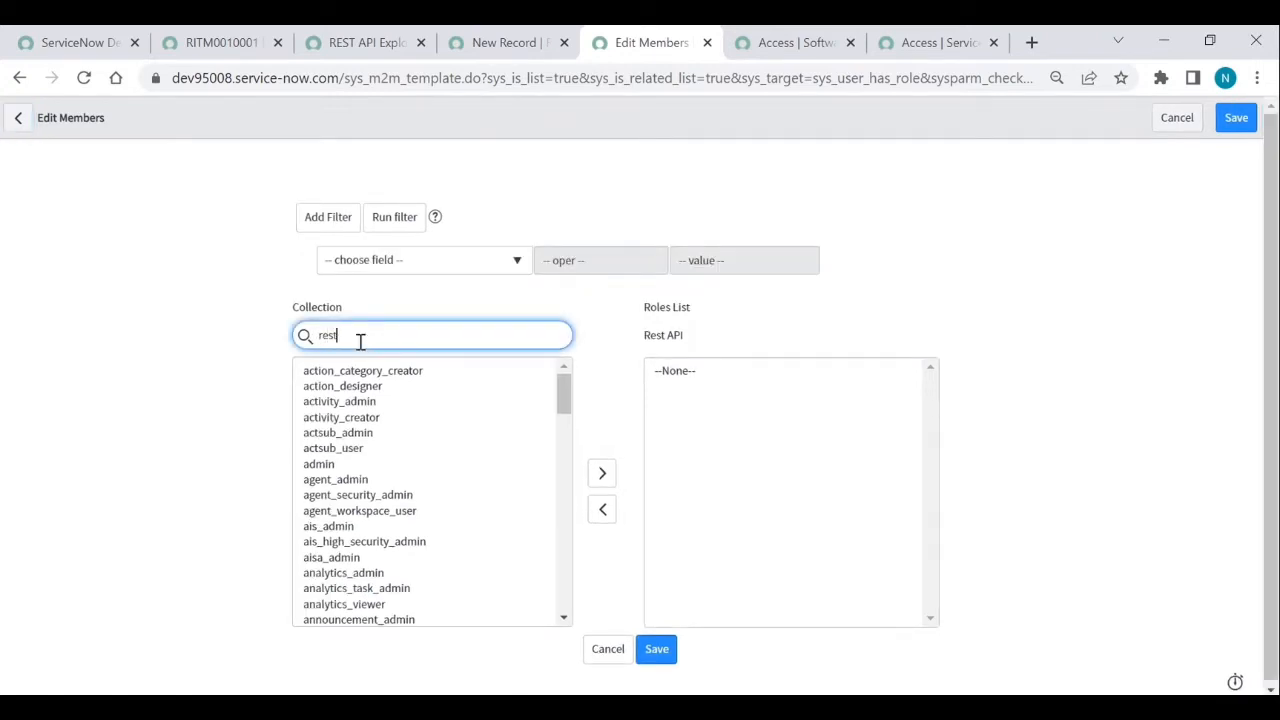
left_click(340, 371)
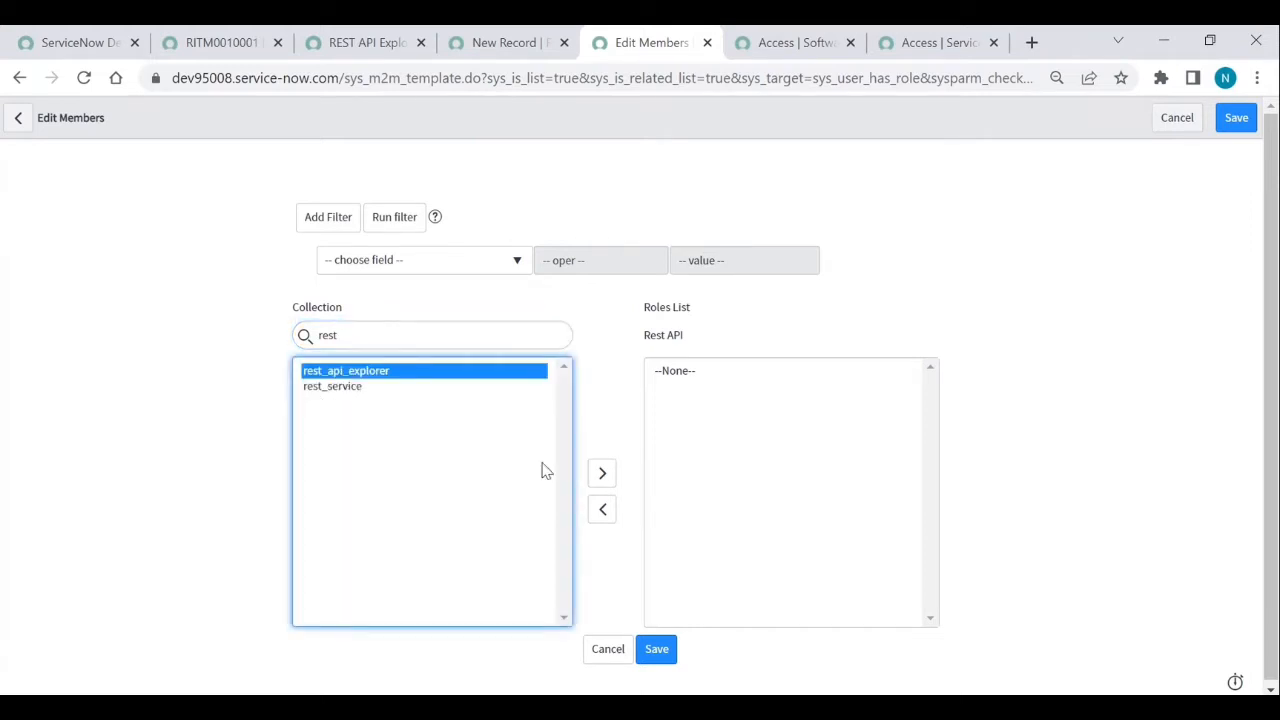
left_click(598, 482)
left_click(658, 649)
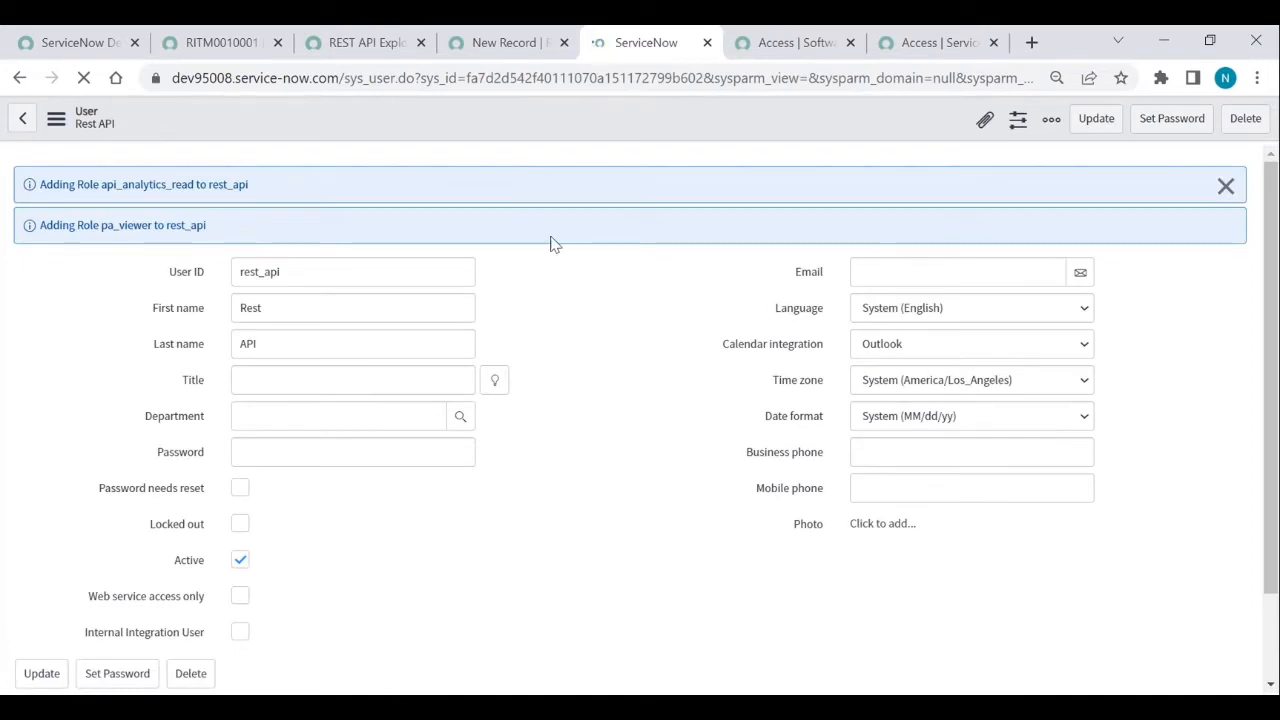
left_click(508, 43)
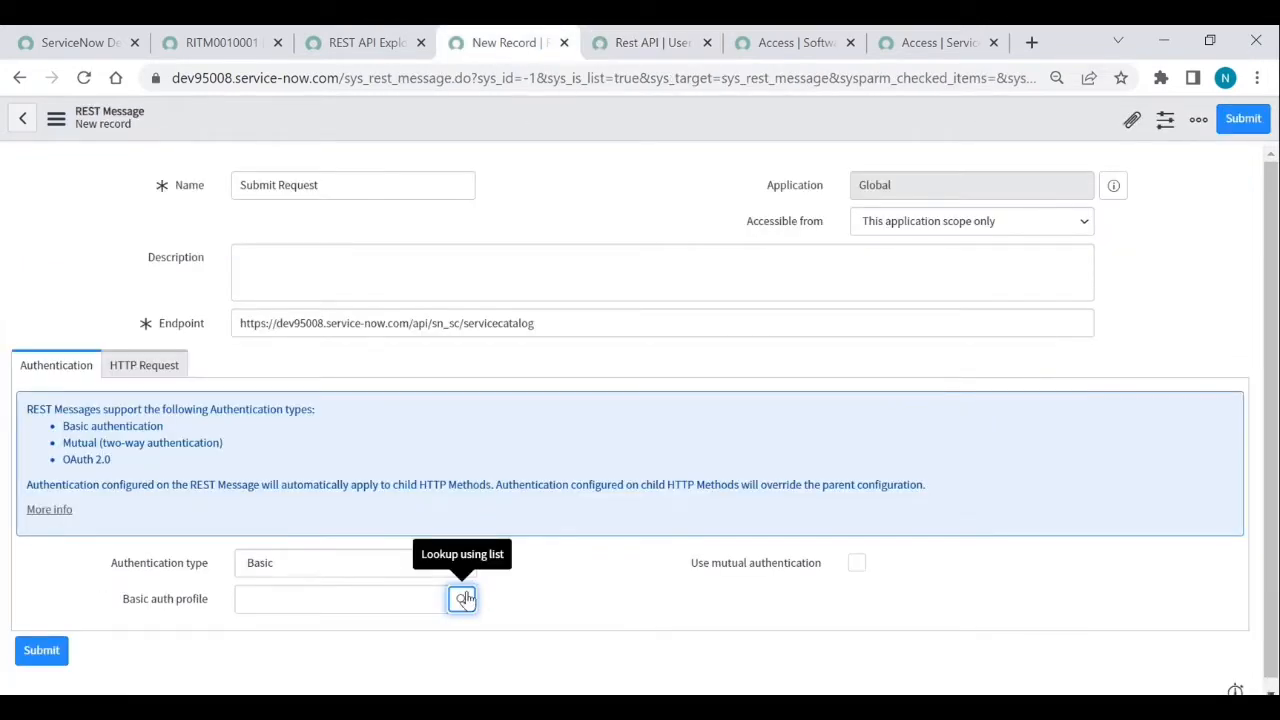
- Create Basic auth profile 'REST API' with username rest_api and the copied password, and select it
scroll(443, 330, "down", 1)
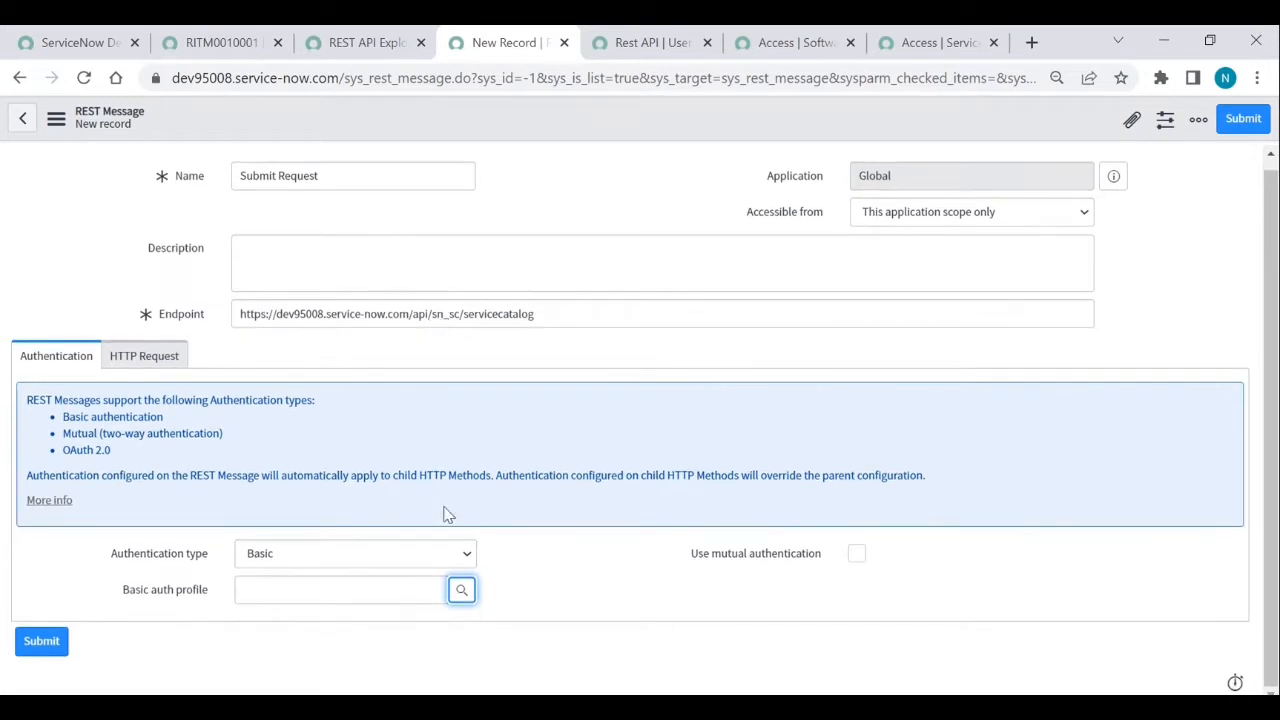
left_click(462, 590)
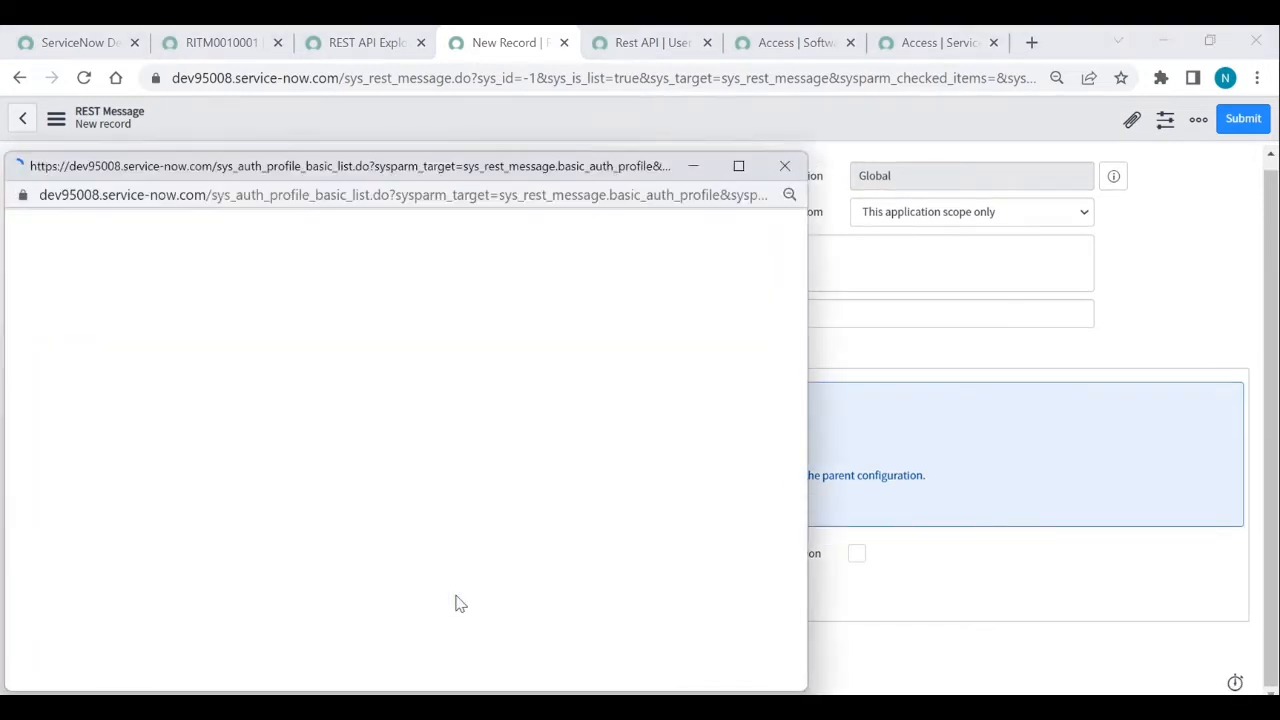
left_click(201, 233)
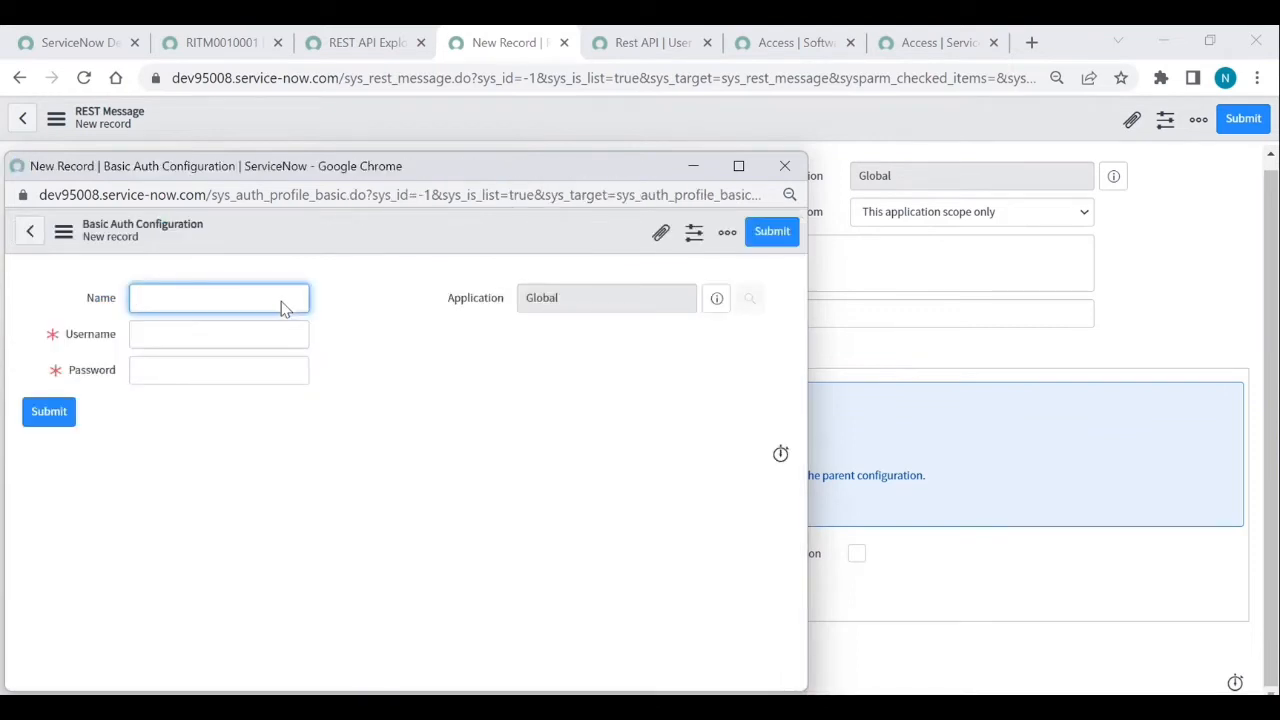
left_click(196, 377)
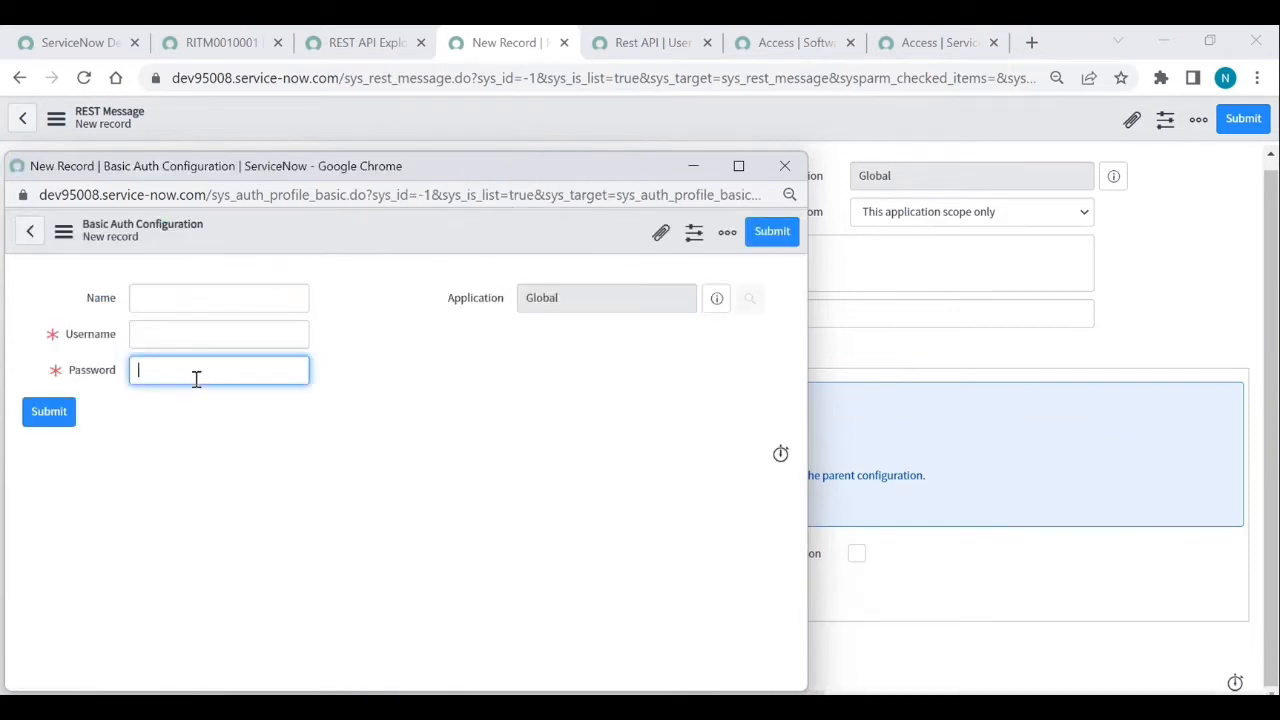
key("ctrl+v")
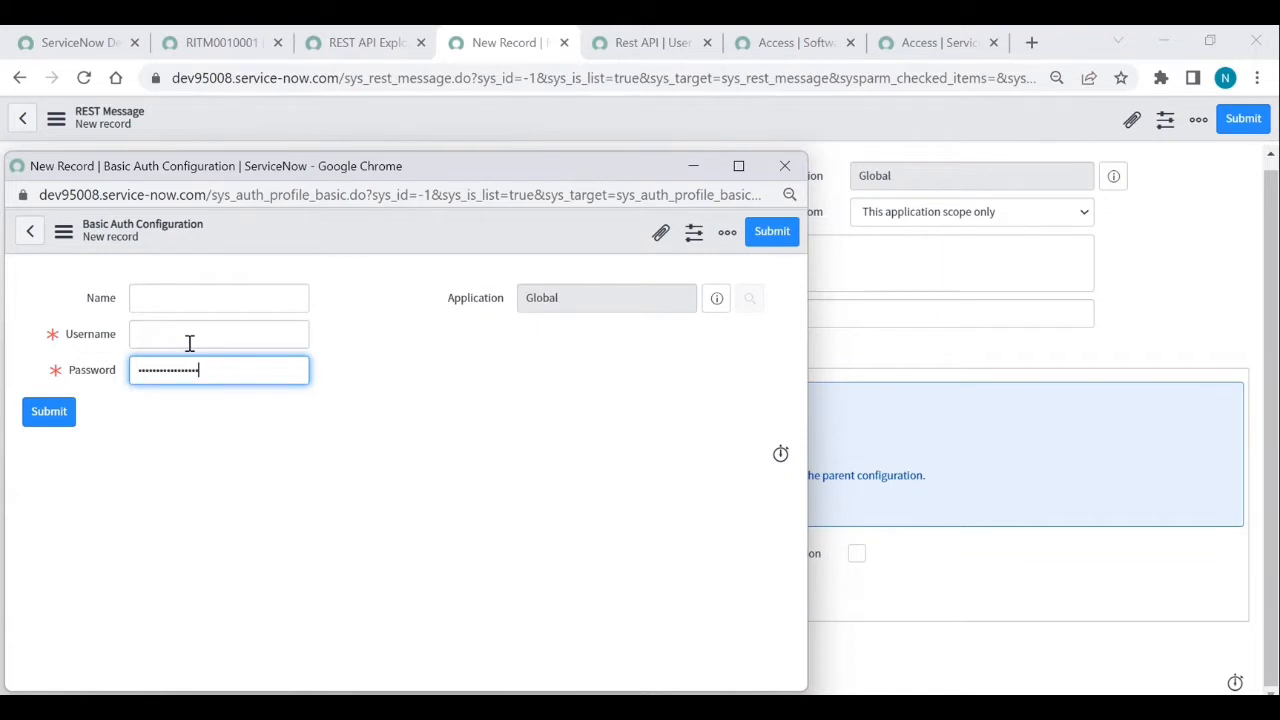
left_click(189, 343)
type("r")
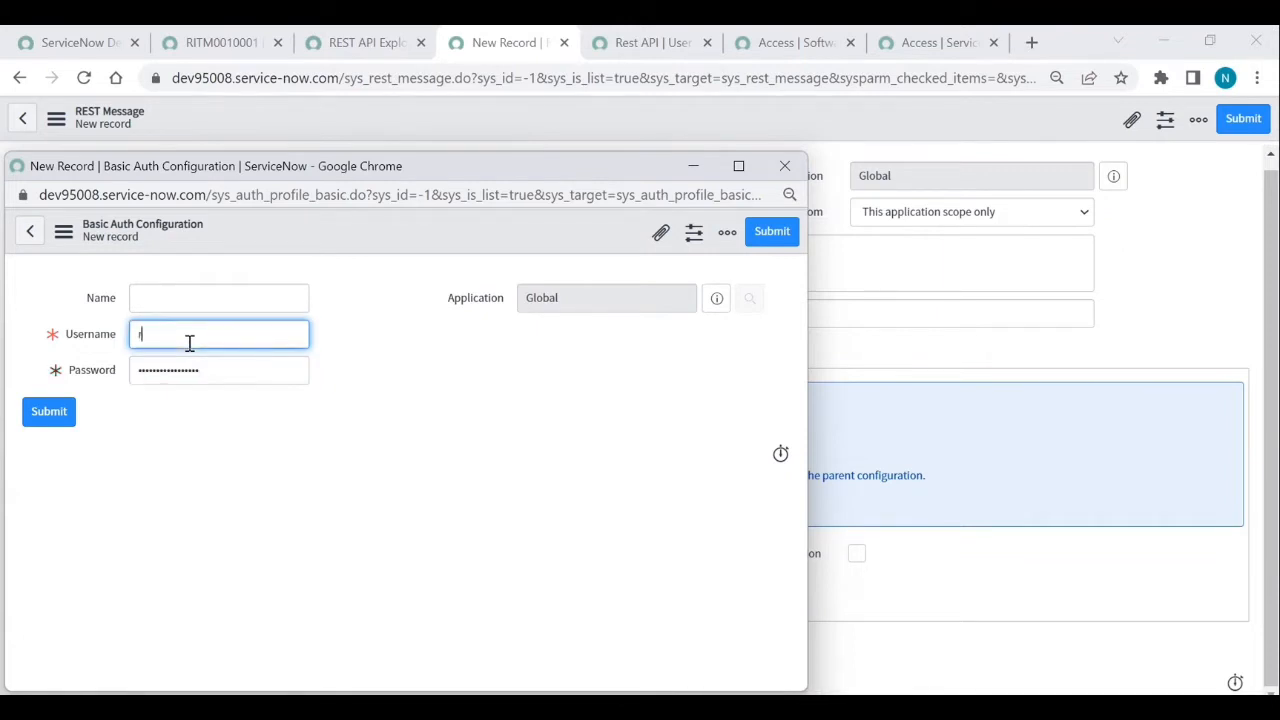
type("est_a")
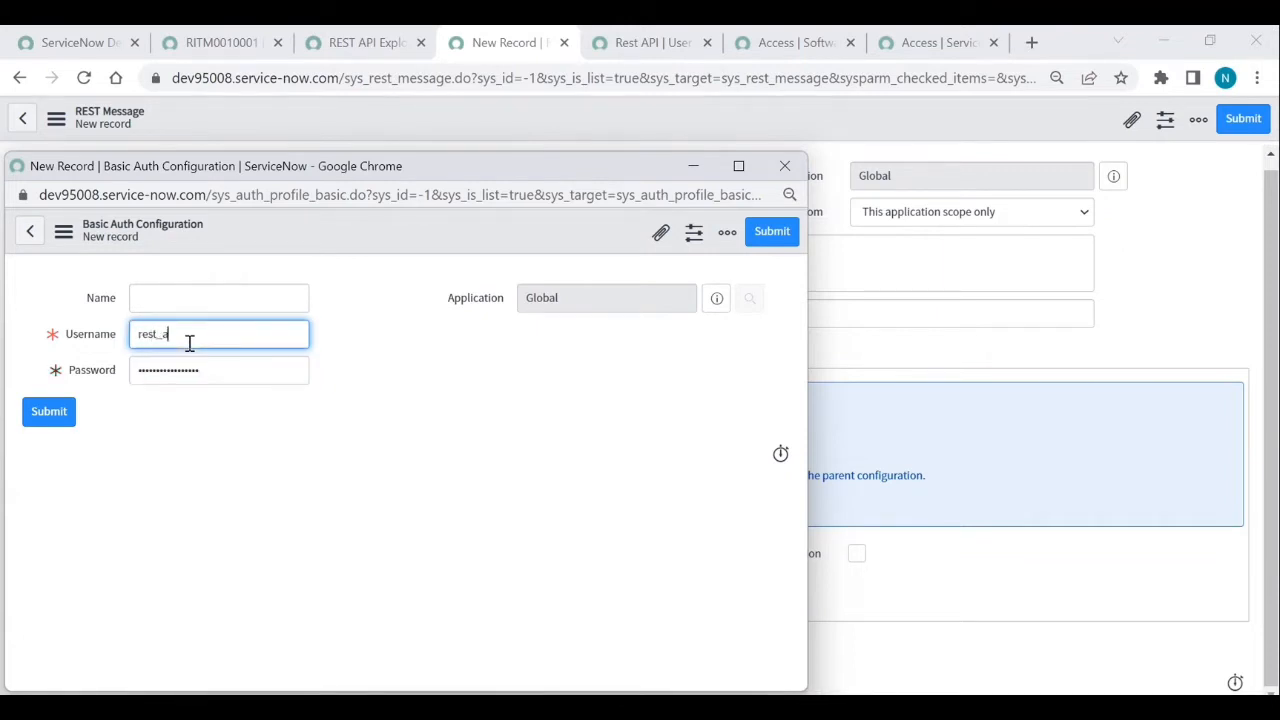
type("pi")
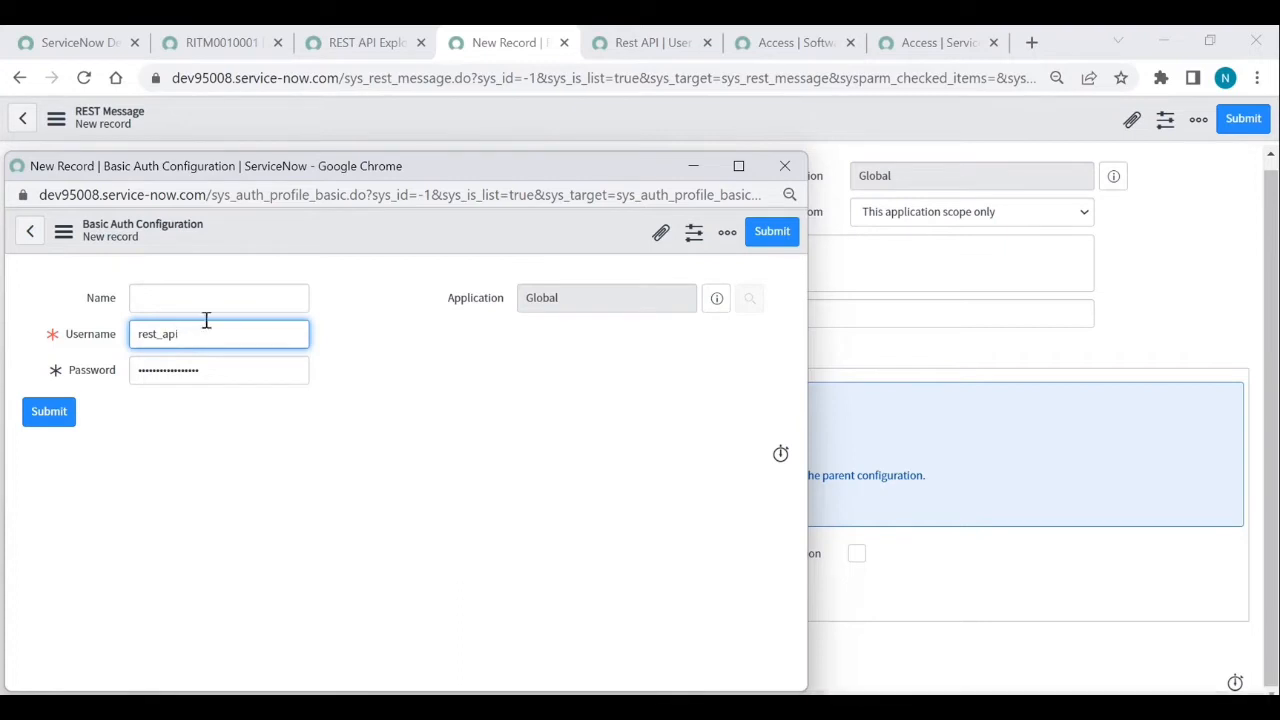
left_click(228, 304)
type("R")
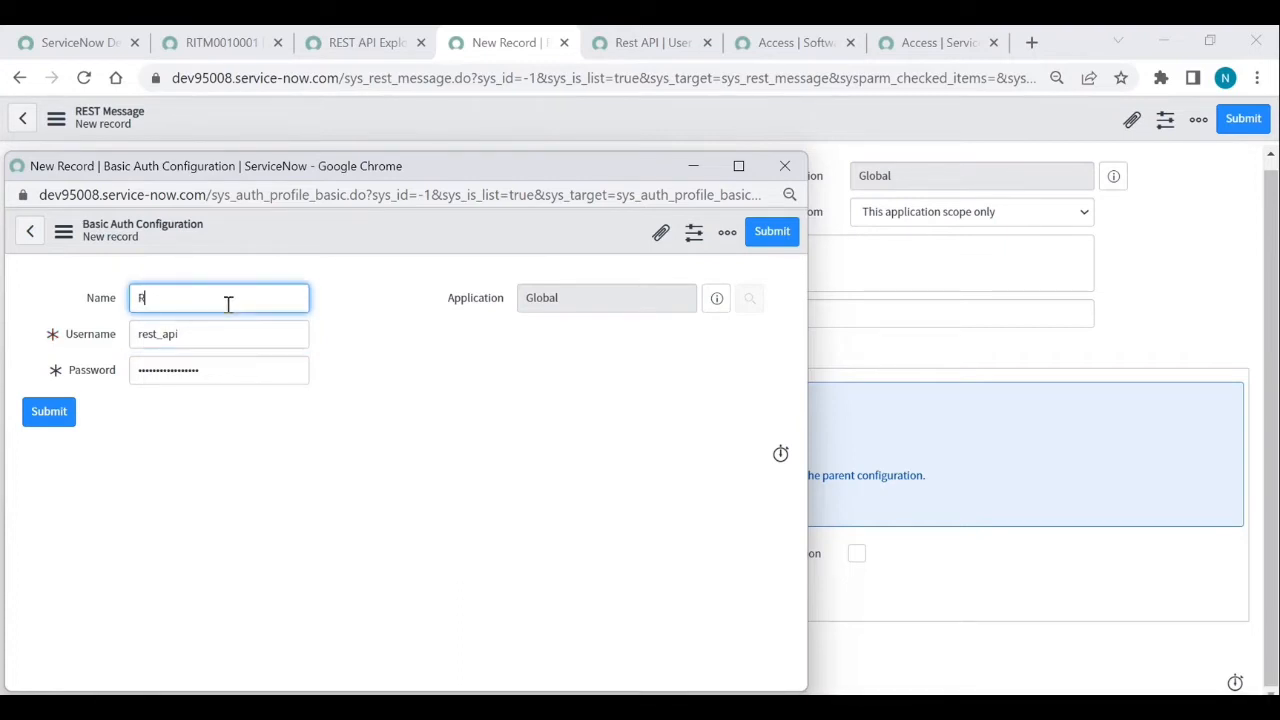
type("EST API user")
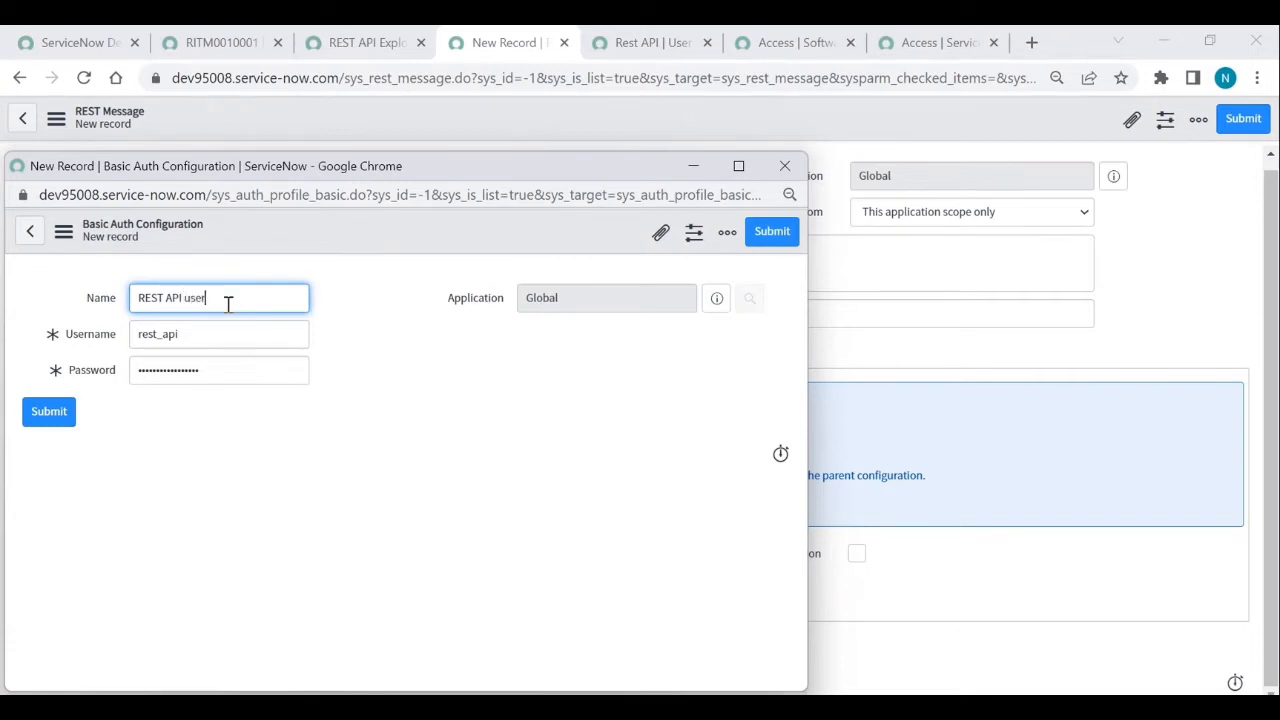
left_click(769, 240)
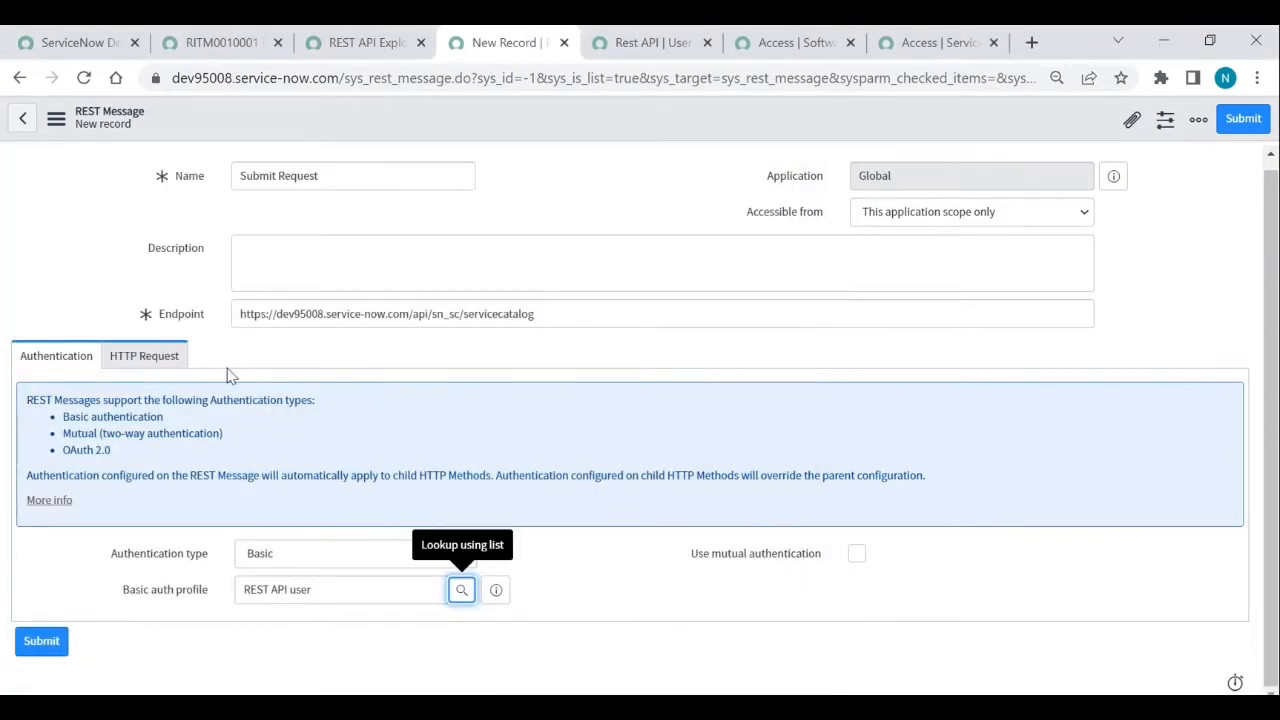
- Add a Content-Type: application/json header under HTTP Request and save the message
left_click(128, 366)
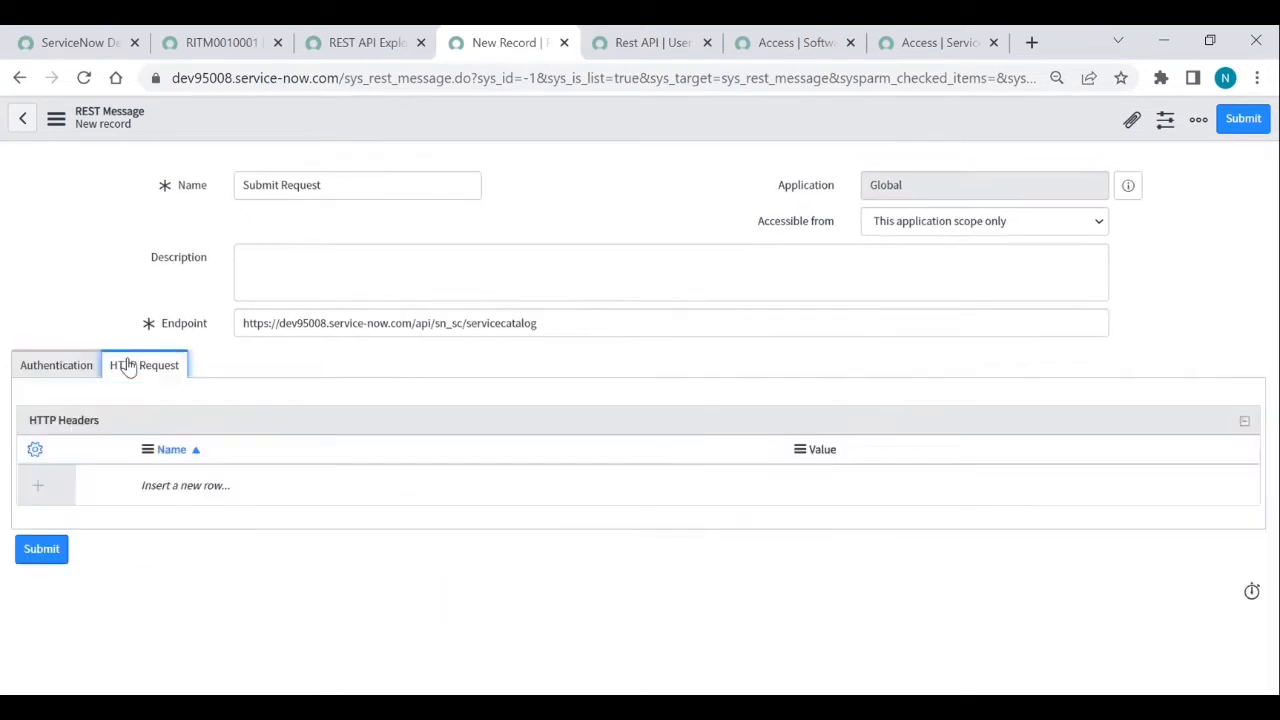
left_click(205, 489)
double_click(205, 489)
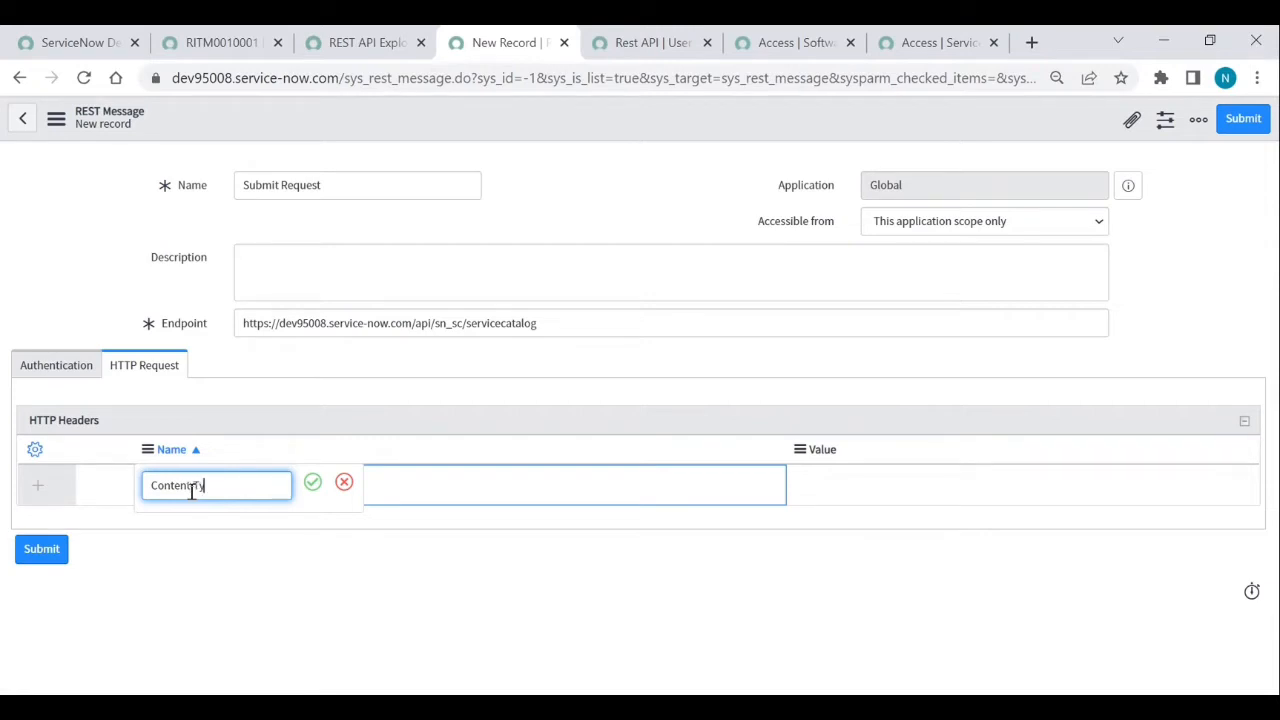
left_click(310, 485)
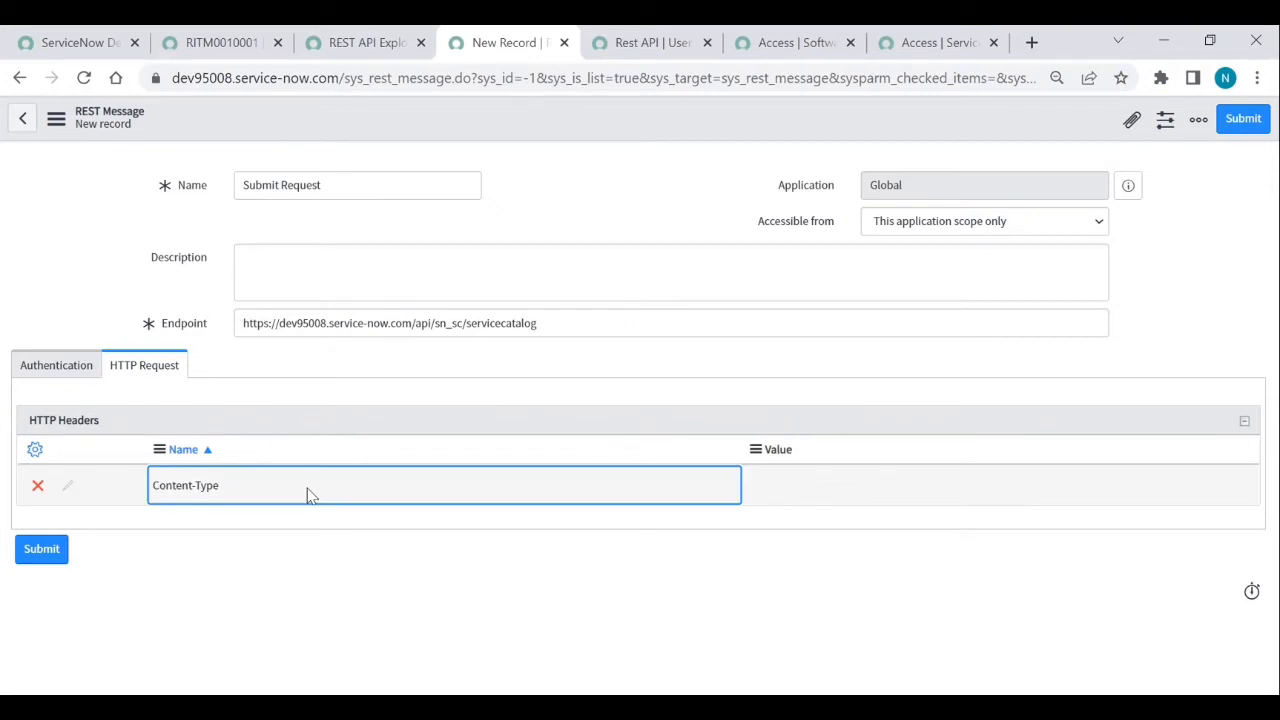
double_click(842, 492)
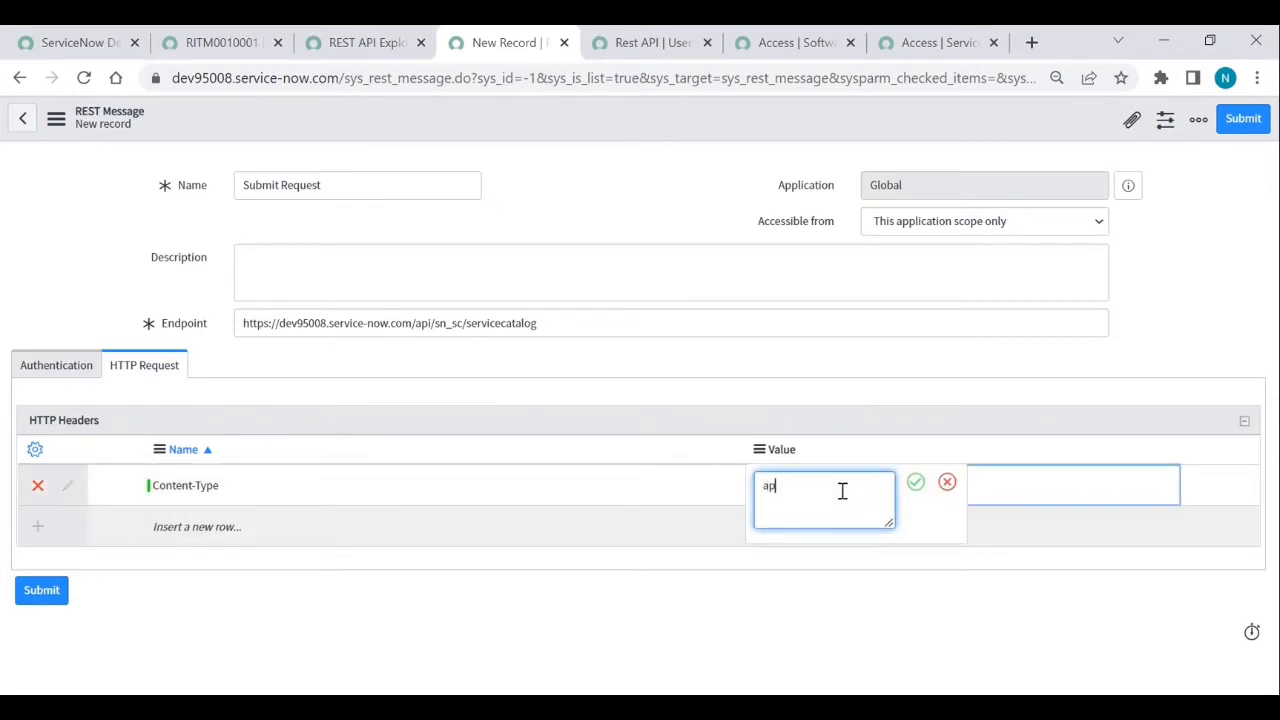
type("applic")
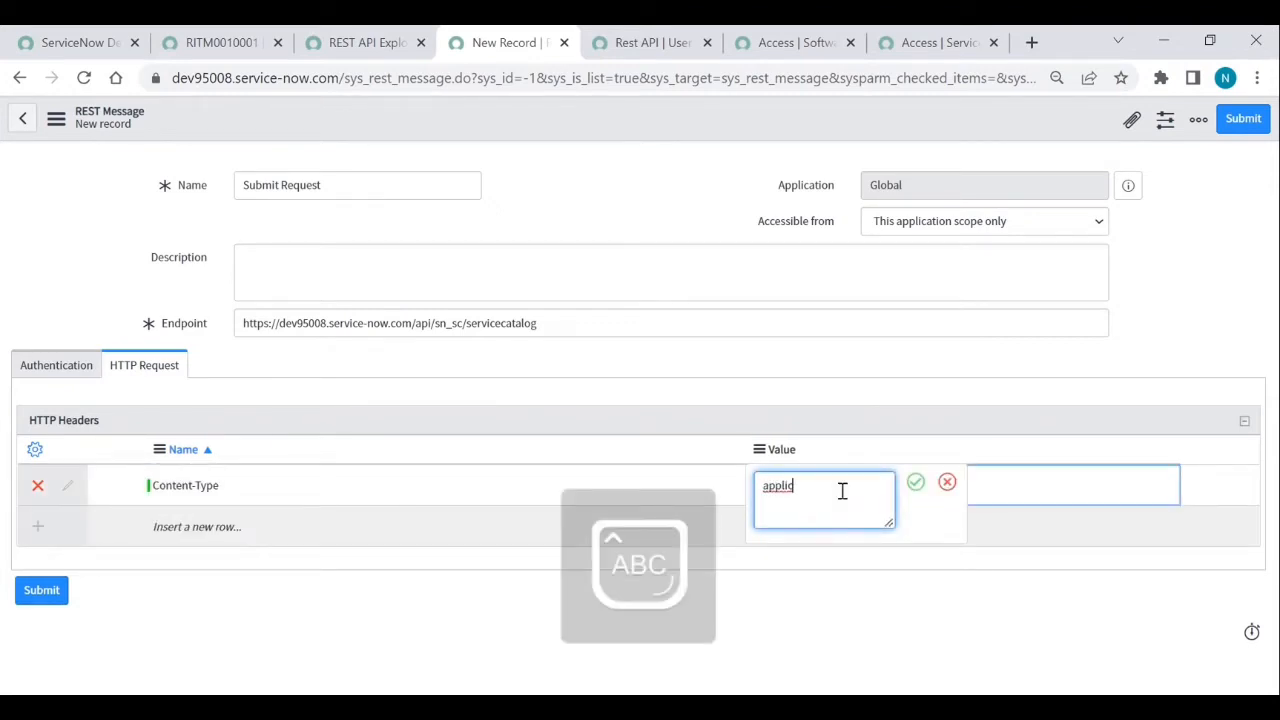
key("Caps_Lock")
type("ation")
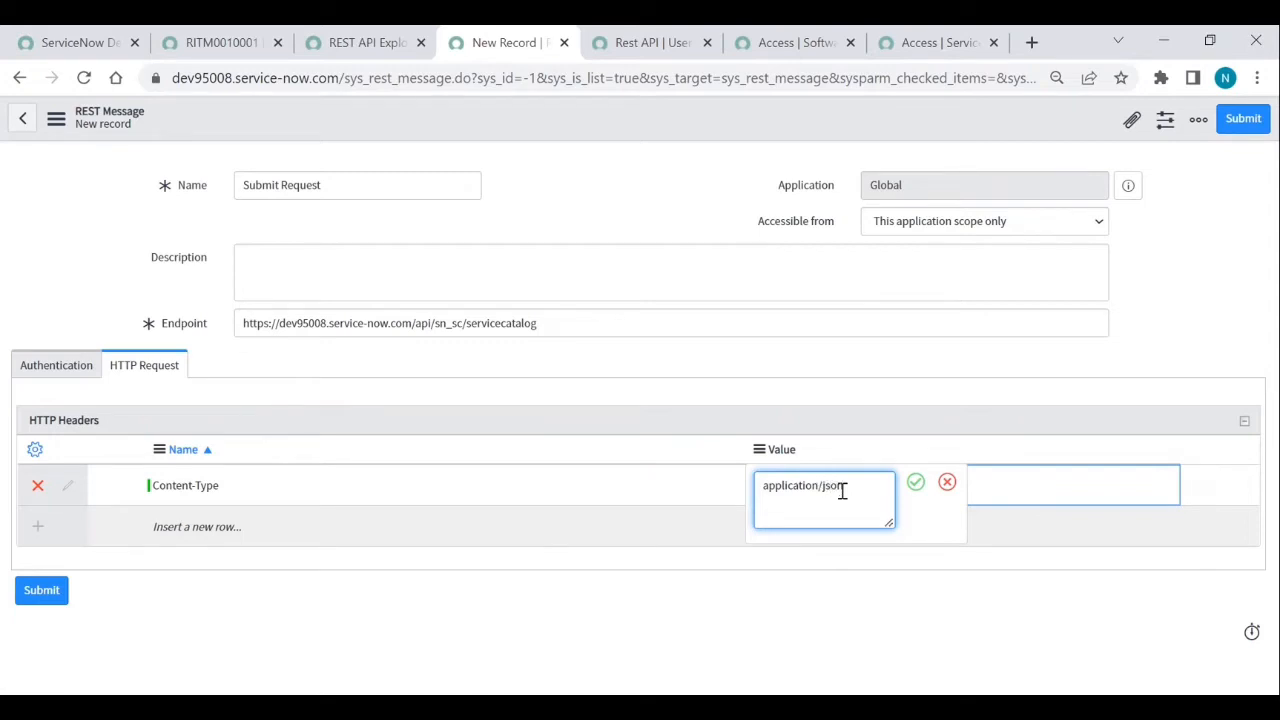
key("Return")
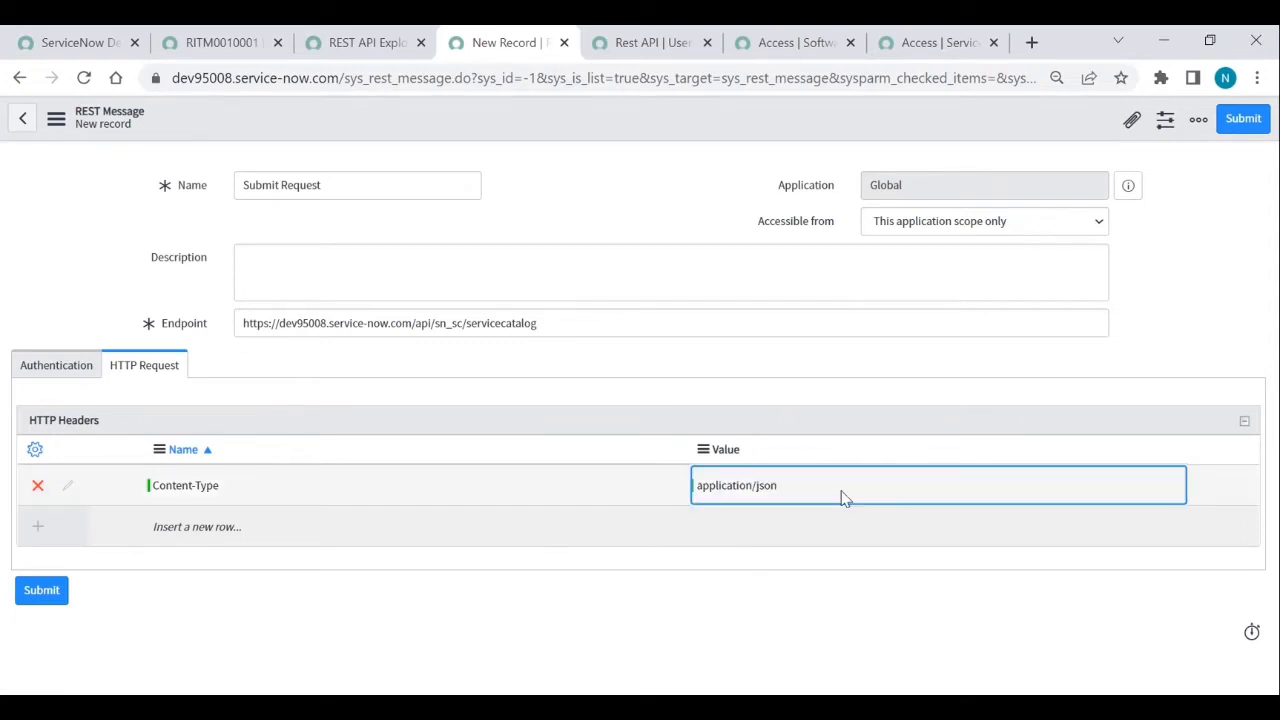
right_click(646, 117)
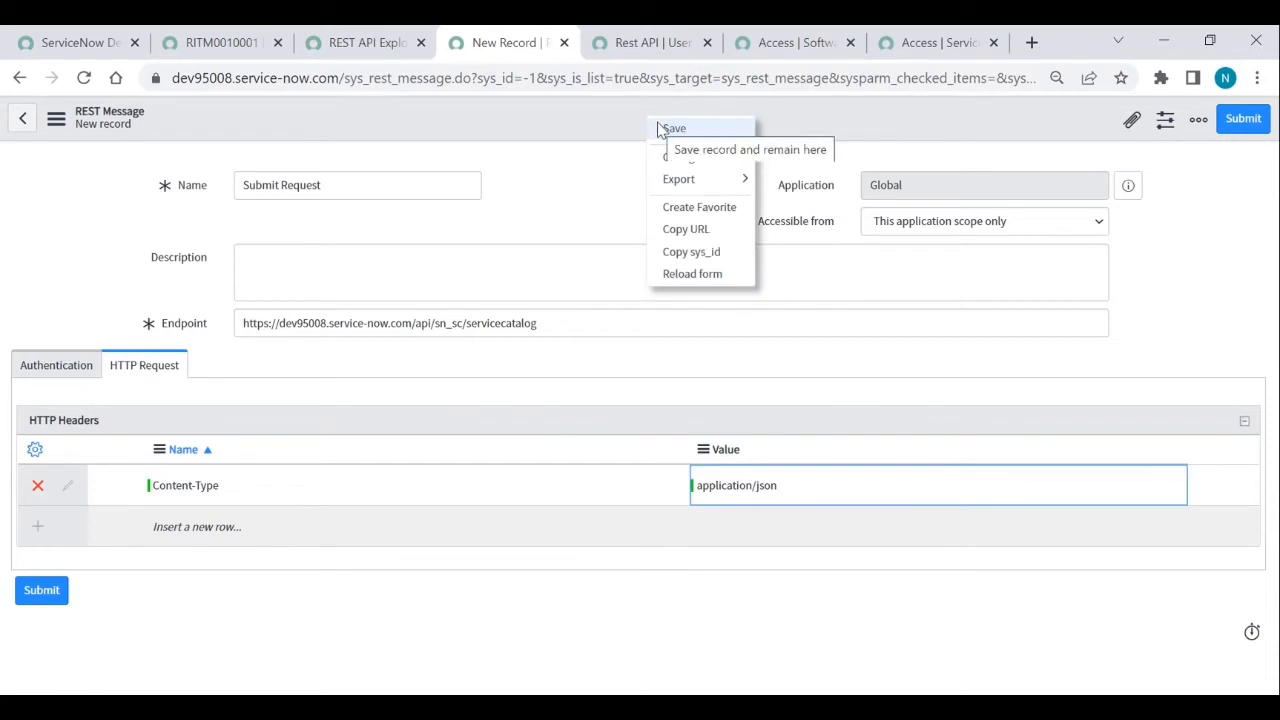
left_click(672, 128)
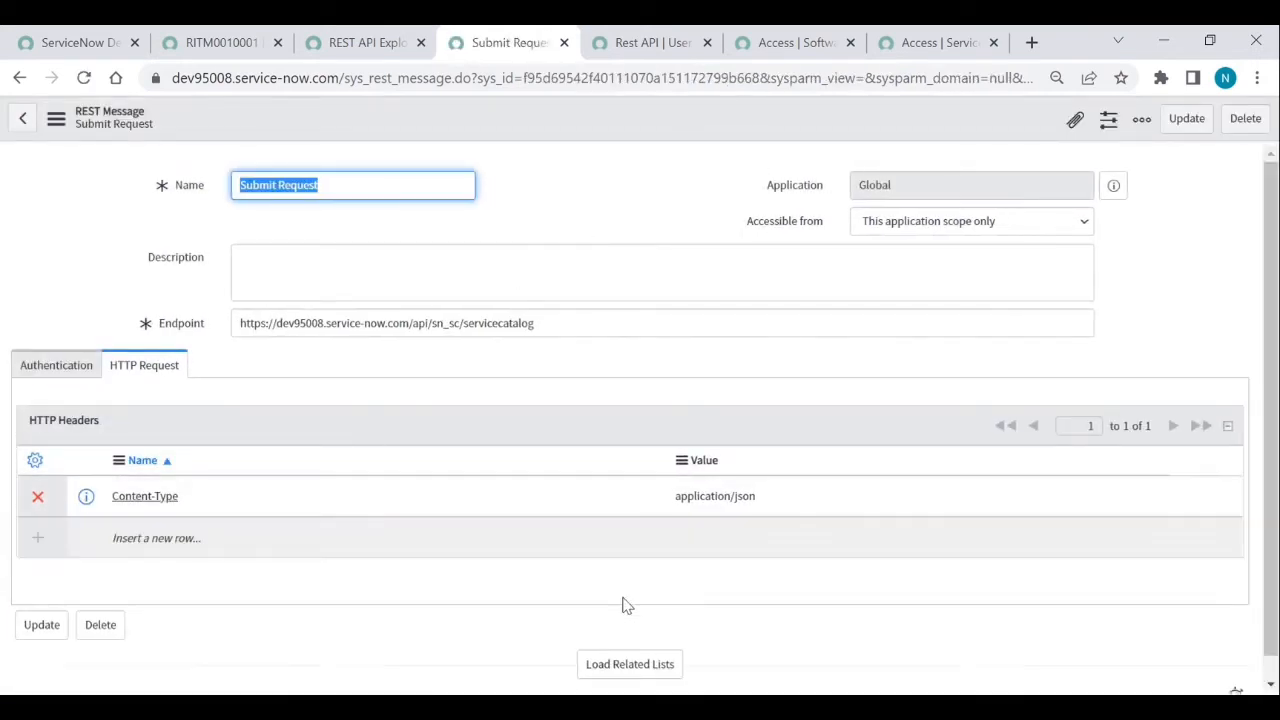
- Rename the Default GET method to 'POST' and set its HTTP method to POST
left_click(638, 668)
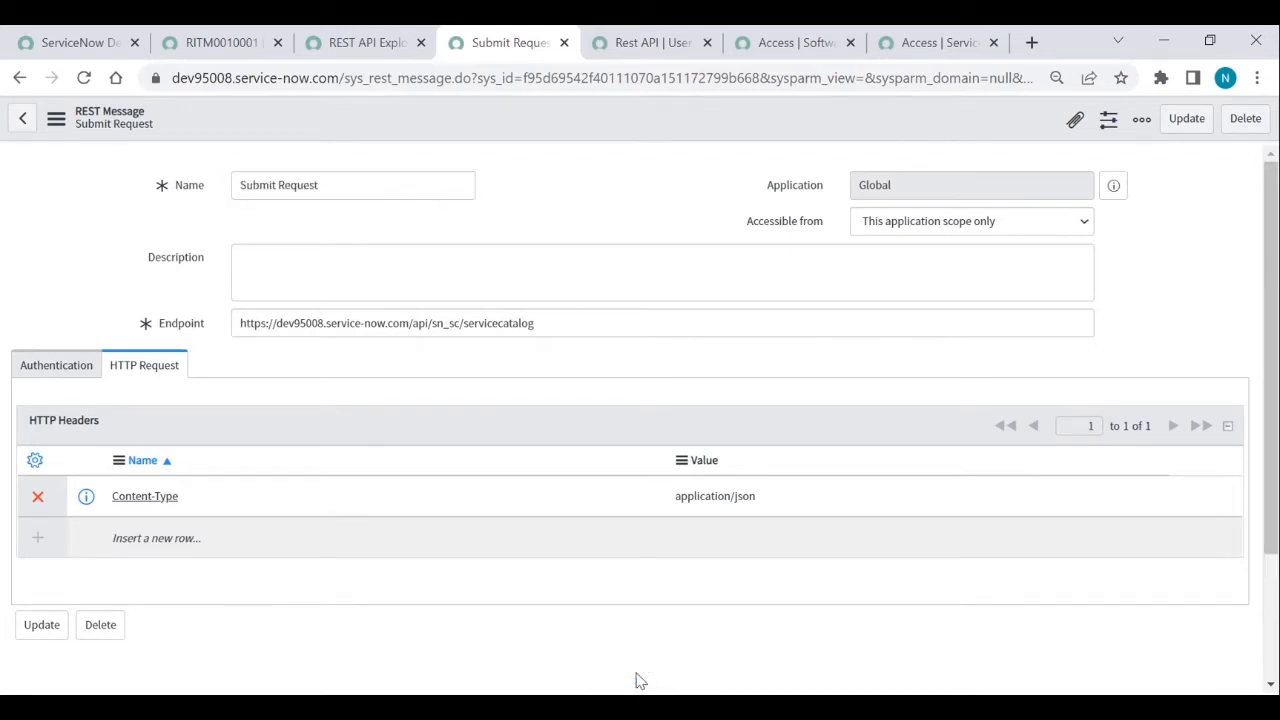
scroll(543, 530, "down", 2)
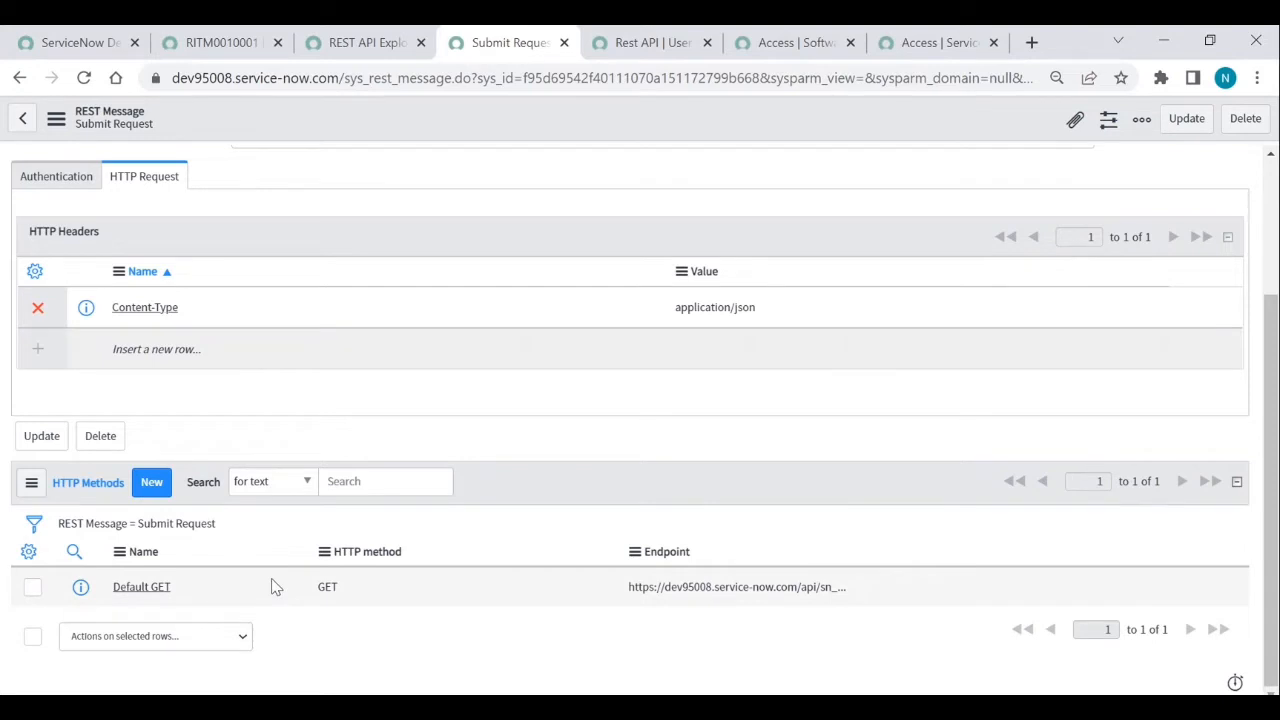
left_click(162, 594)
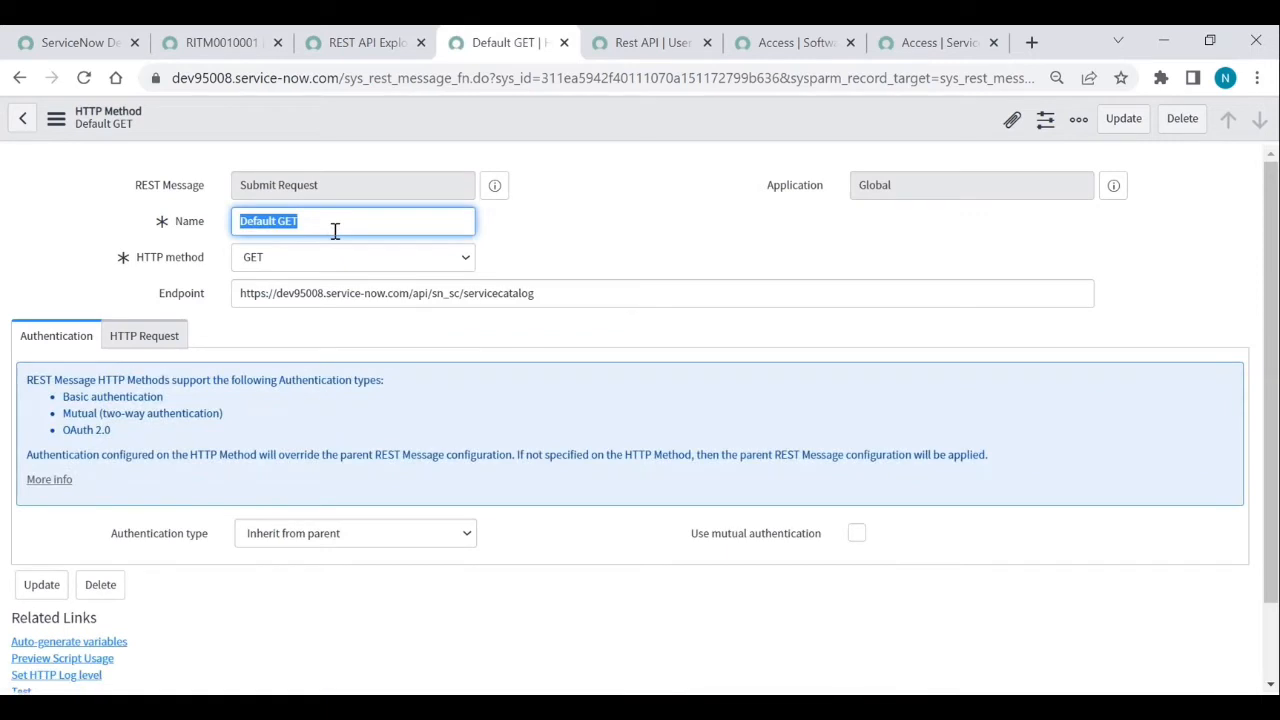
type("POST")
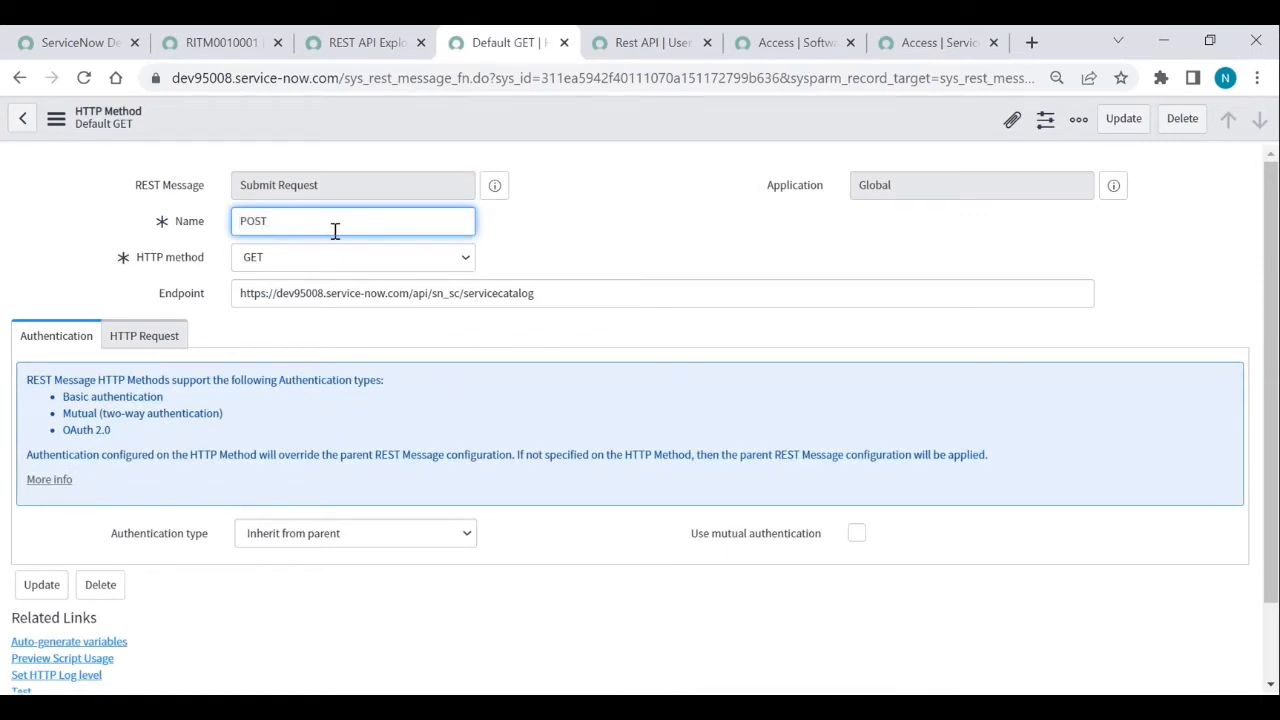
left_click(340, 258)
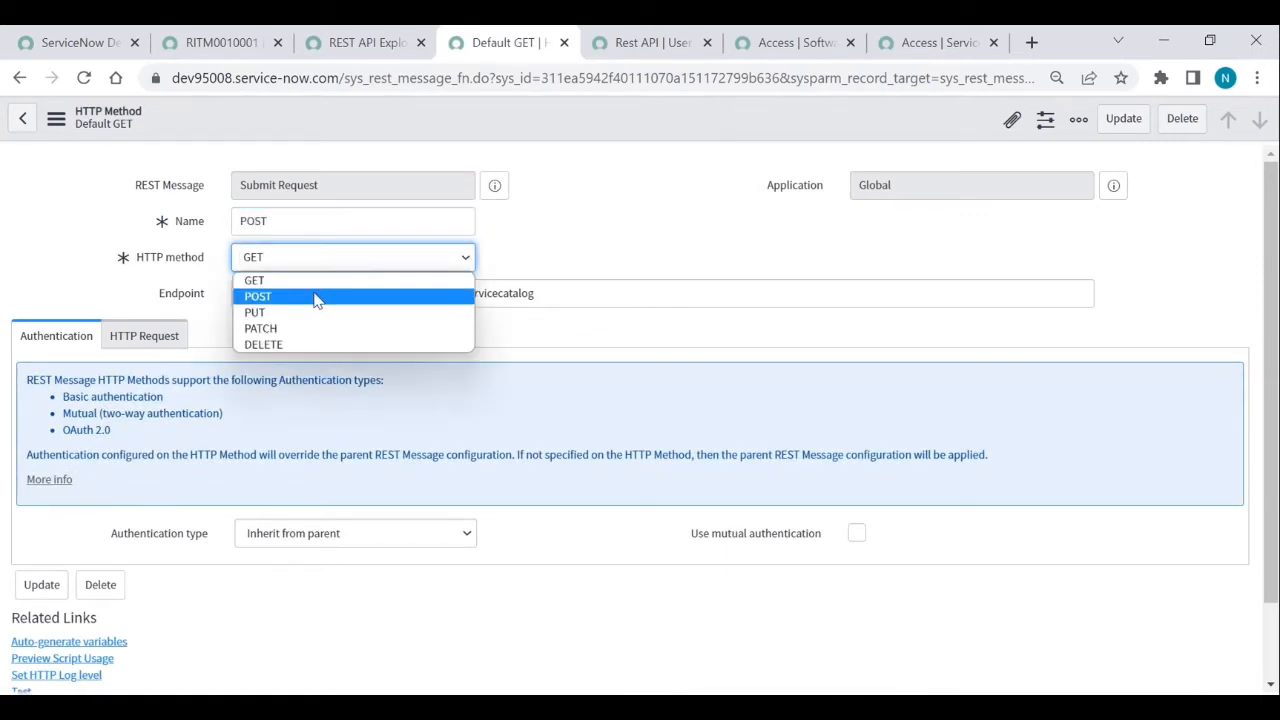
left_click(316, 298)
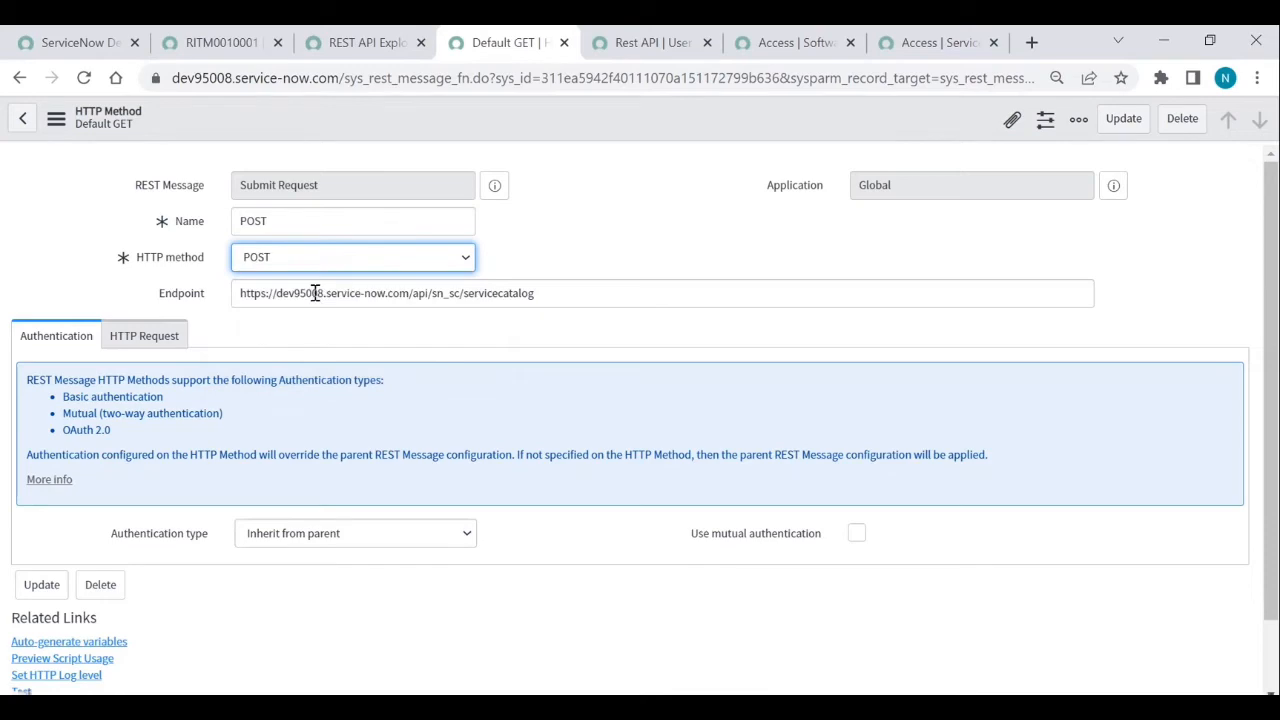
left_click(358, 43)
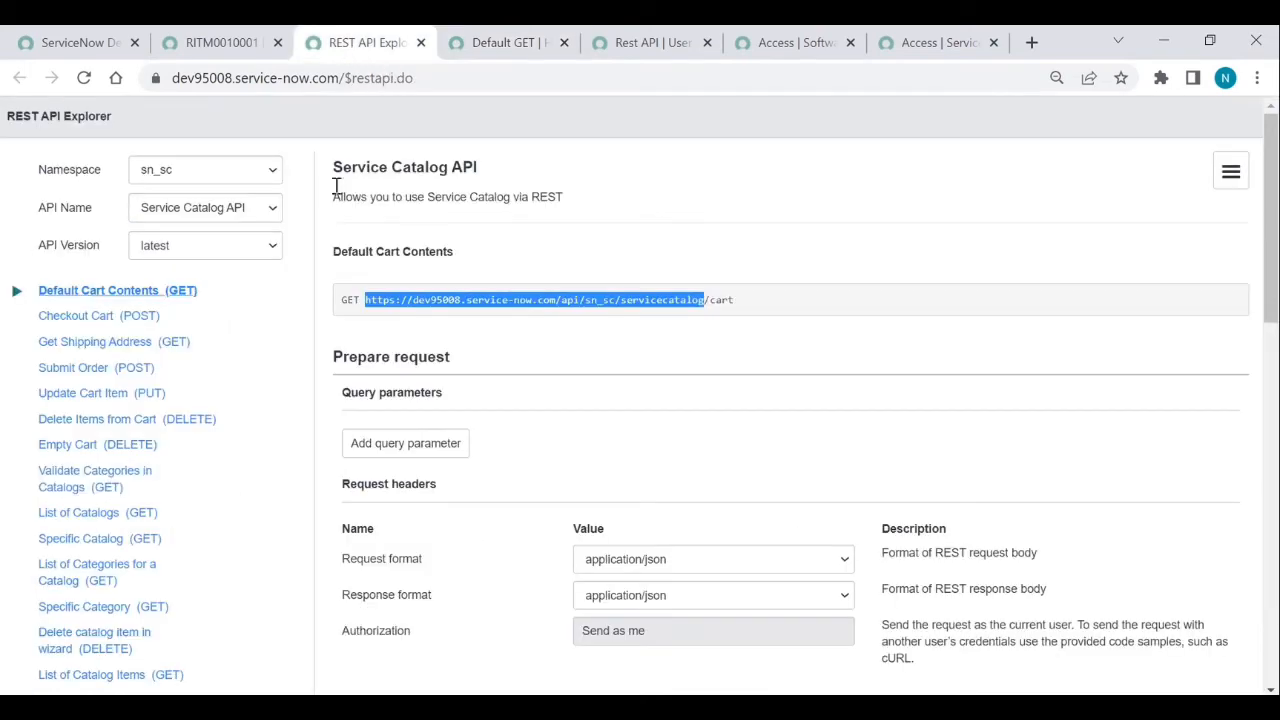
- Copy the Buy Item (POST) order_now endpoint URL from the REST API Explorer
scroll(175, 585, "down", 3)
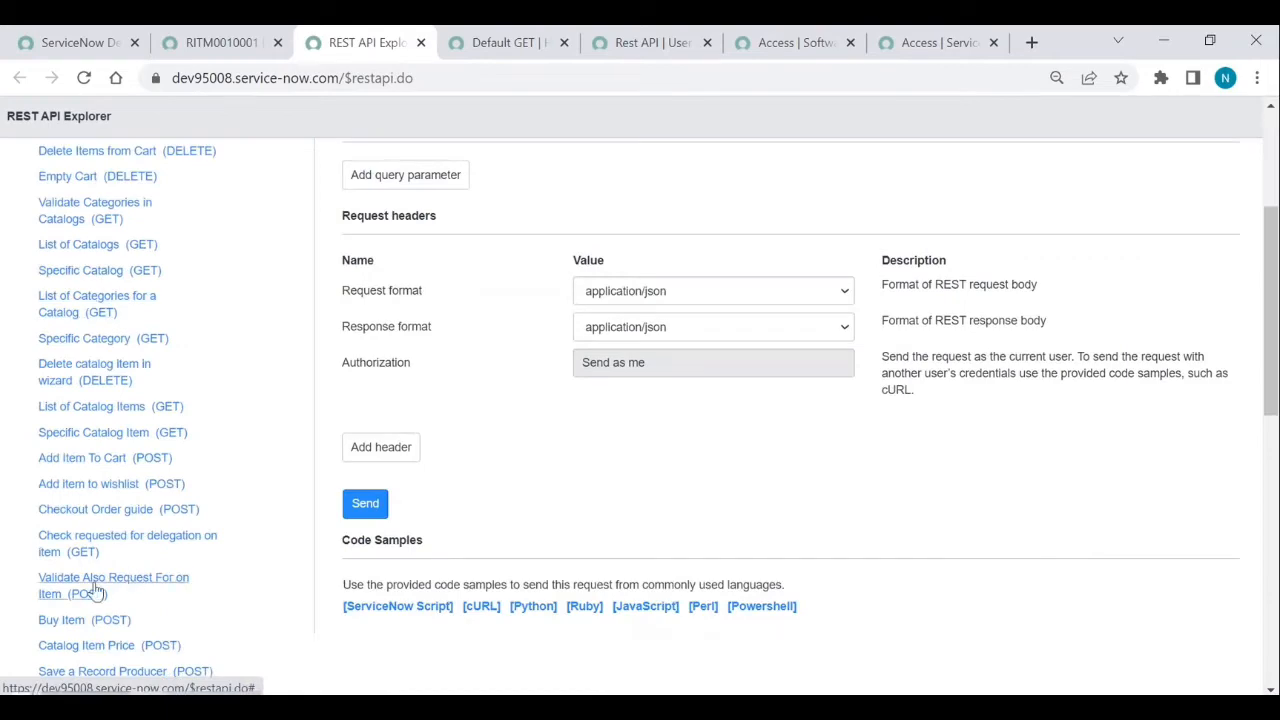
left_click(82, 624)
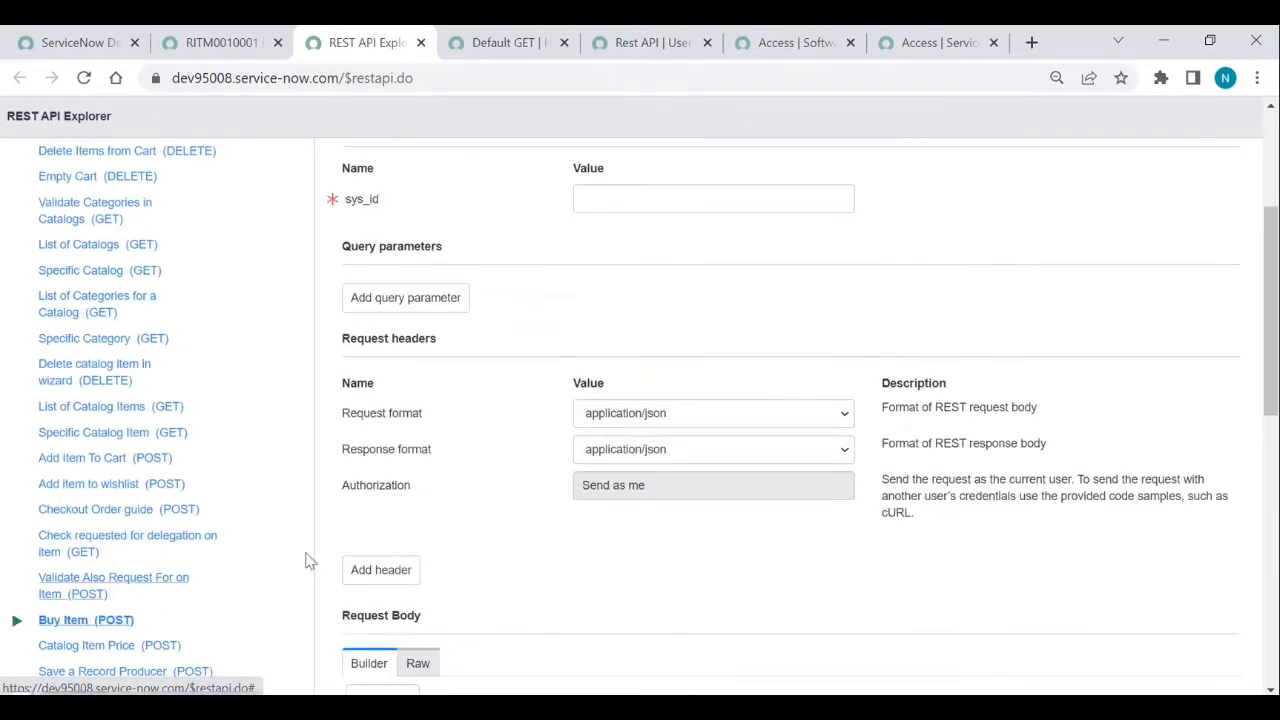
scroll(692, 409, "up", 3)
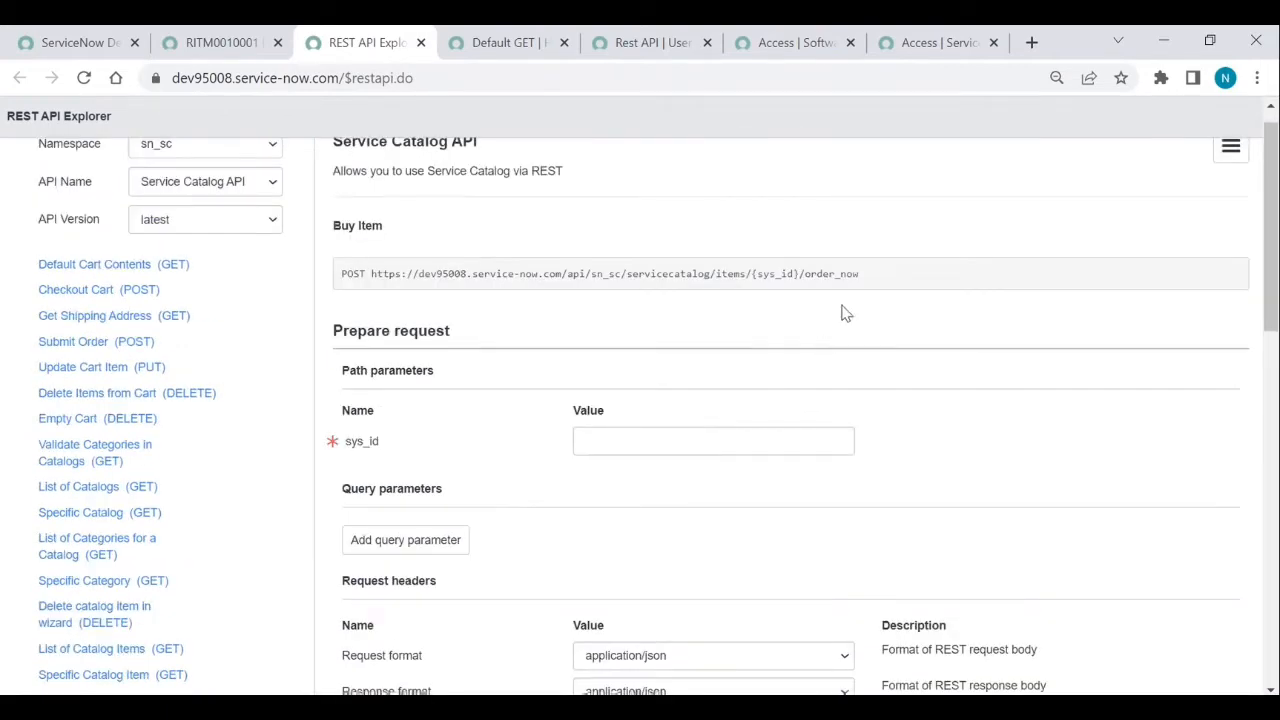
left_click_drag(870, 278, 371, 273)
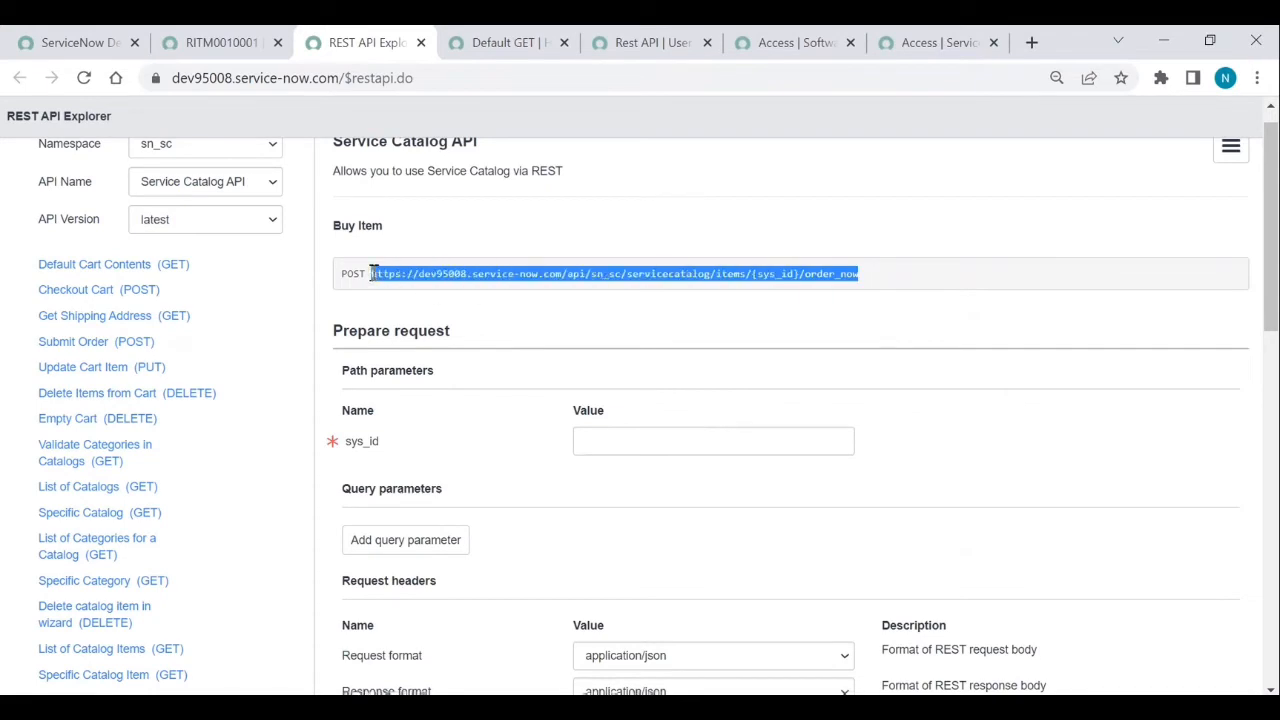
- Replace the POST method's endpoint with the order_now URL, ending in servicecatalog/items/${sys_id}/order_now
left_click(217, 42)
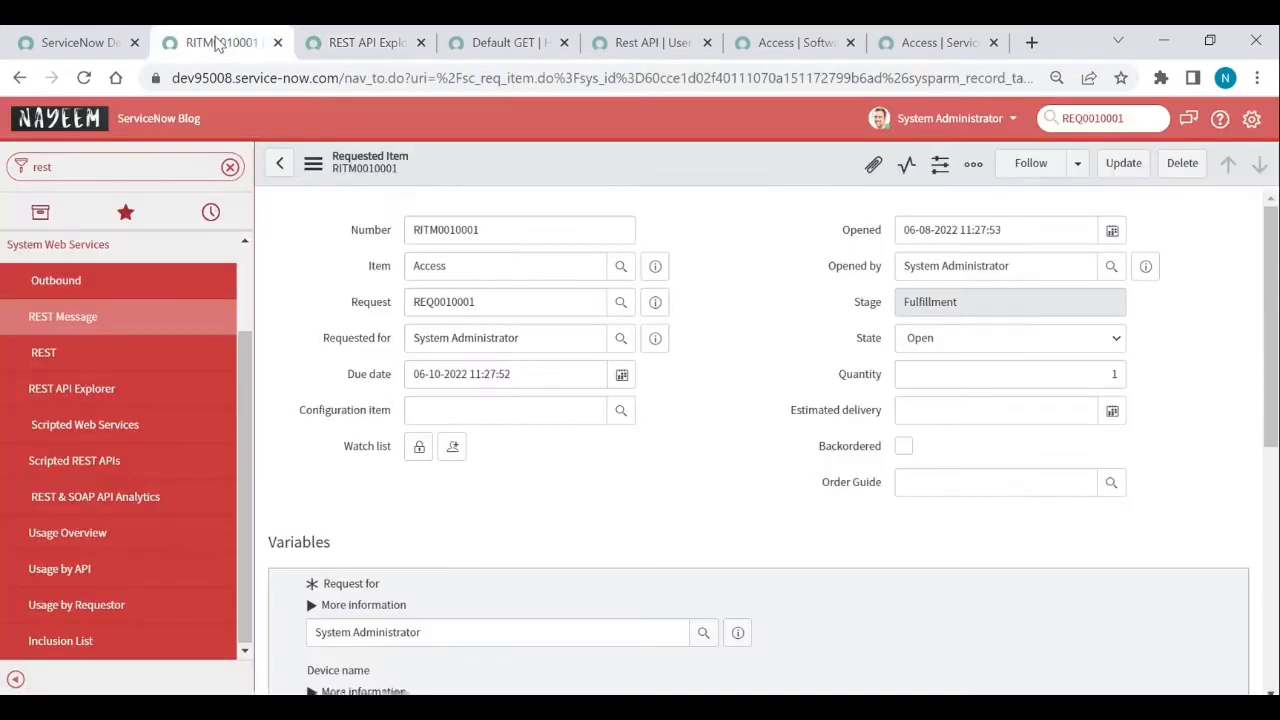
left_click(505, 42)
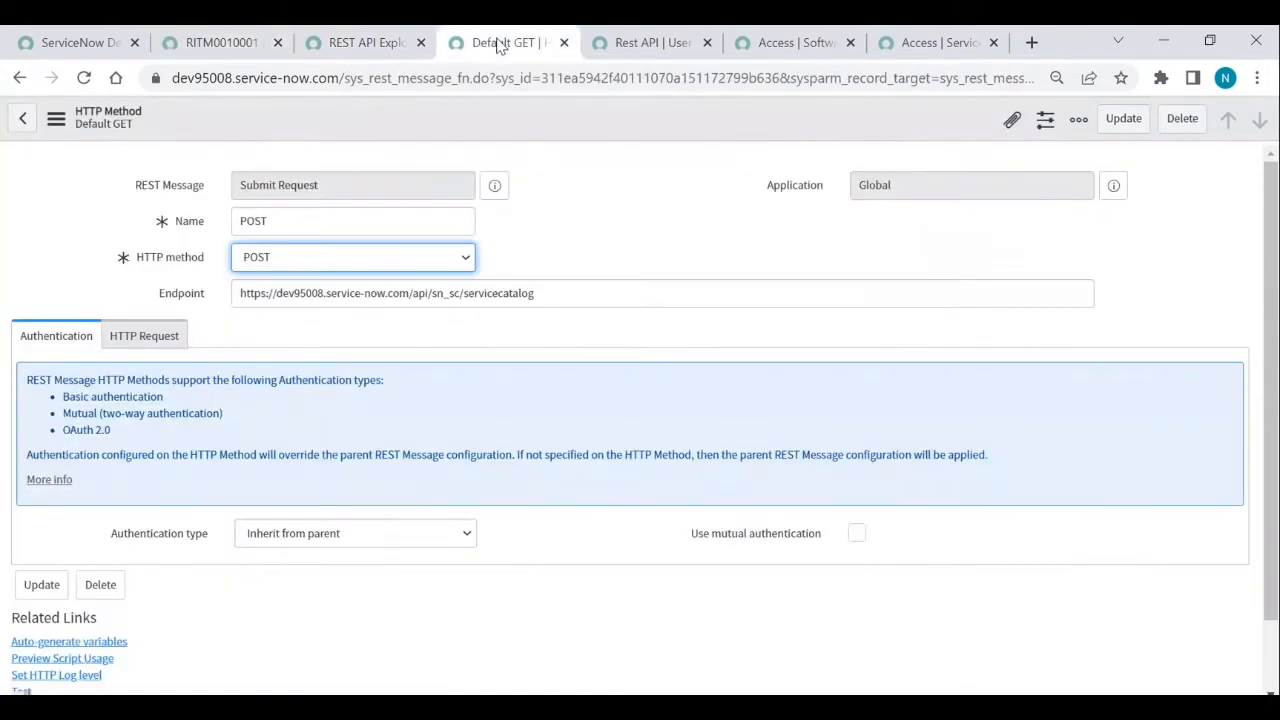
triple_click(597, 293)
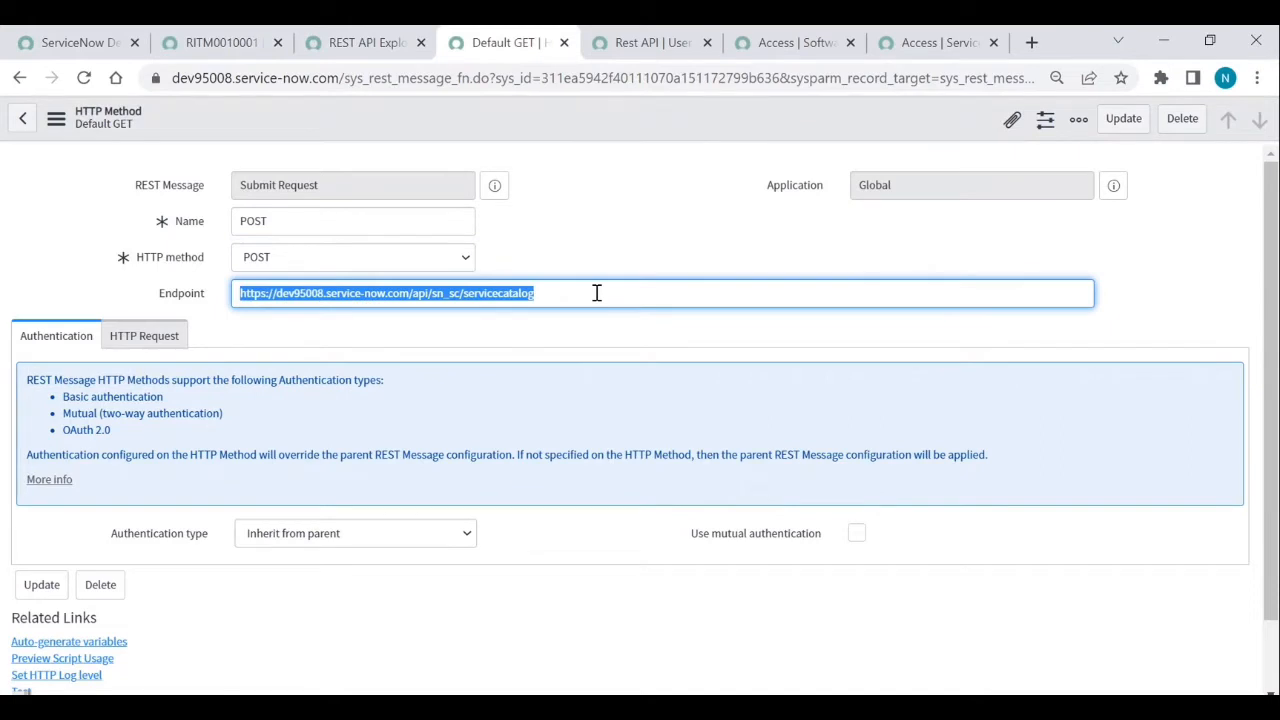
key("ctrl+v")
scroll(597, 293, "down", 1)
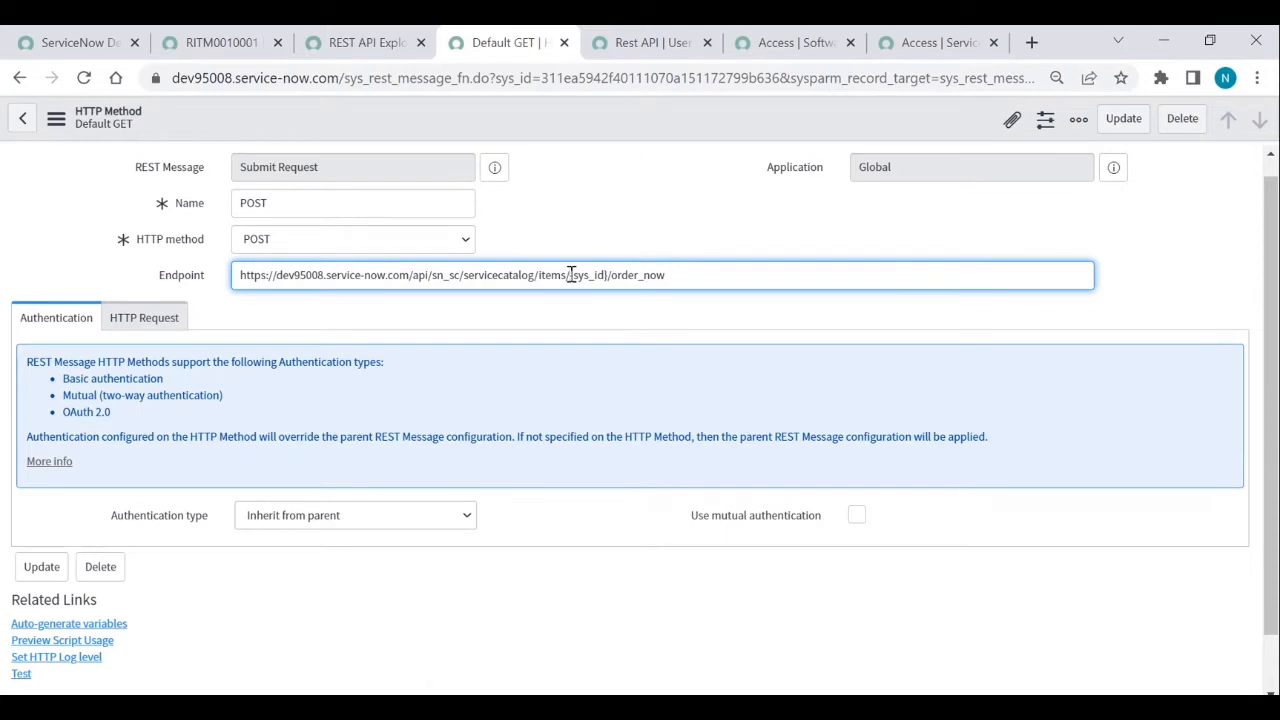
left_click(570, 274)
type("{")
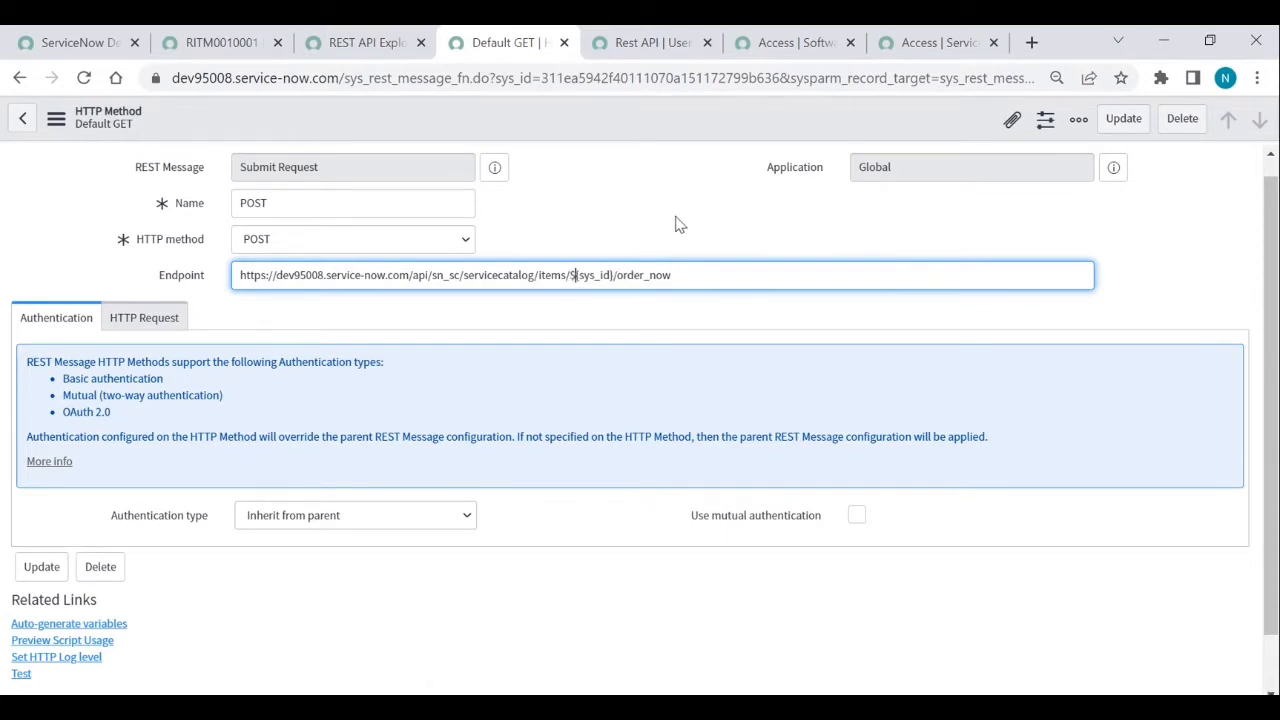
left_click(597, 138)
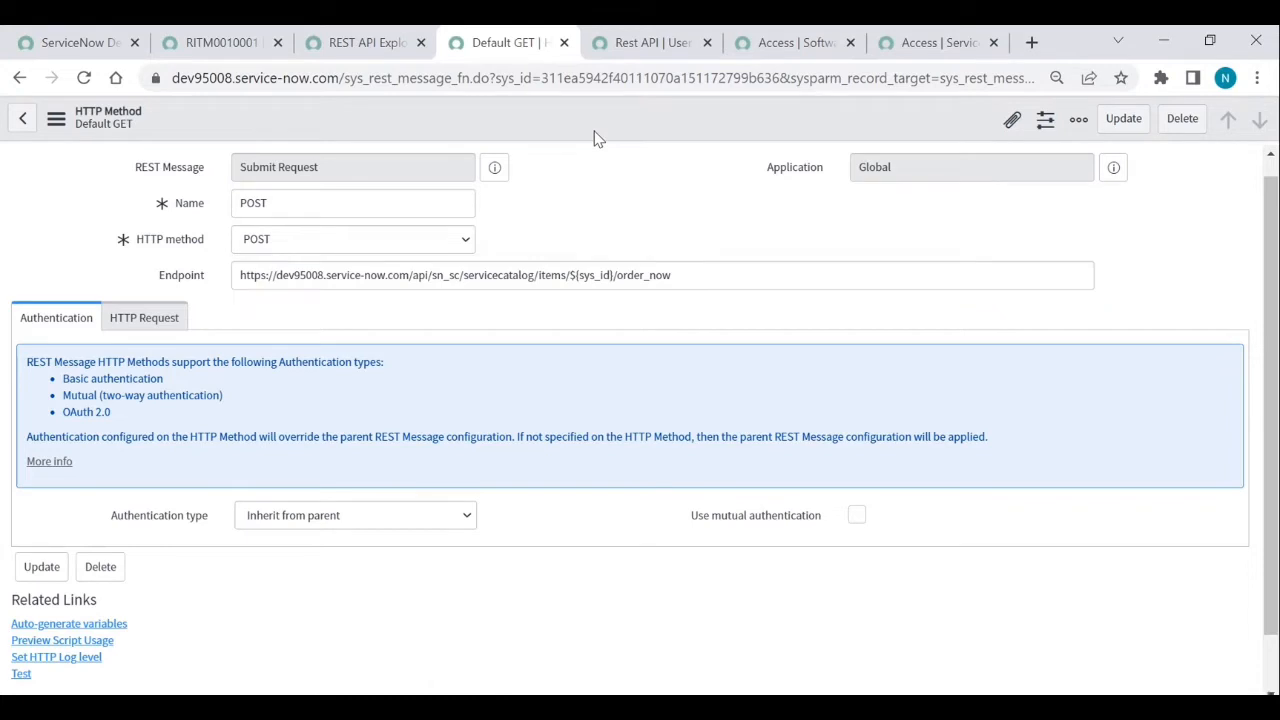
left_click(158, 320)
- Add an HTTP header named Content-Type with value application/json to the POST method
left_click(227, 475)
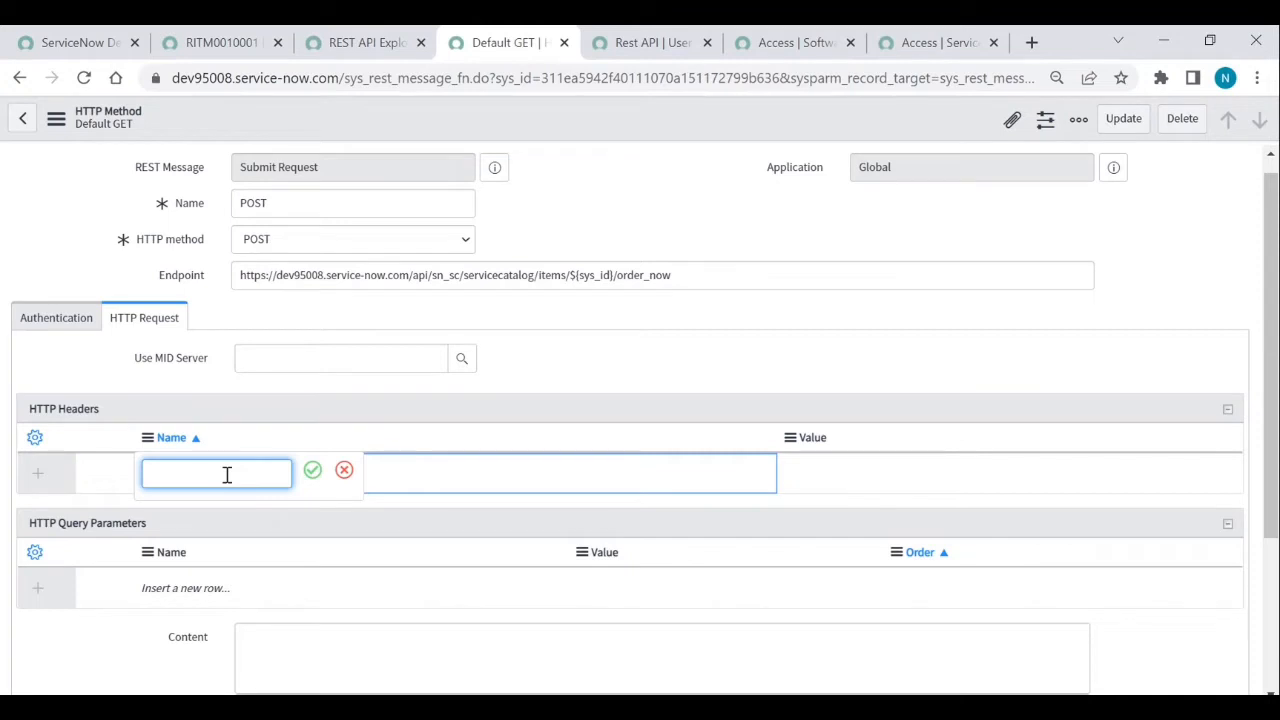
type("Content-Type")
key("Return")
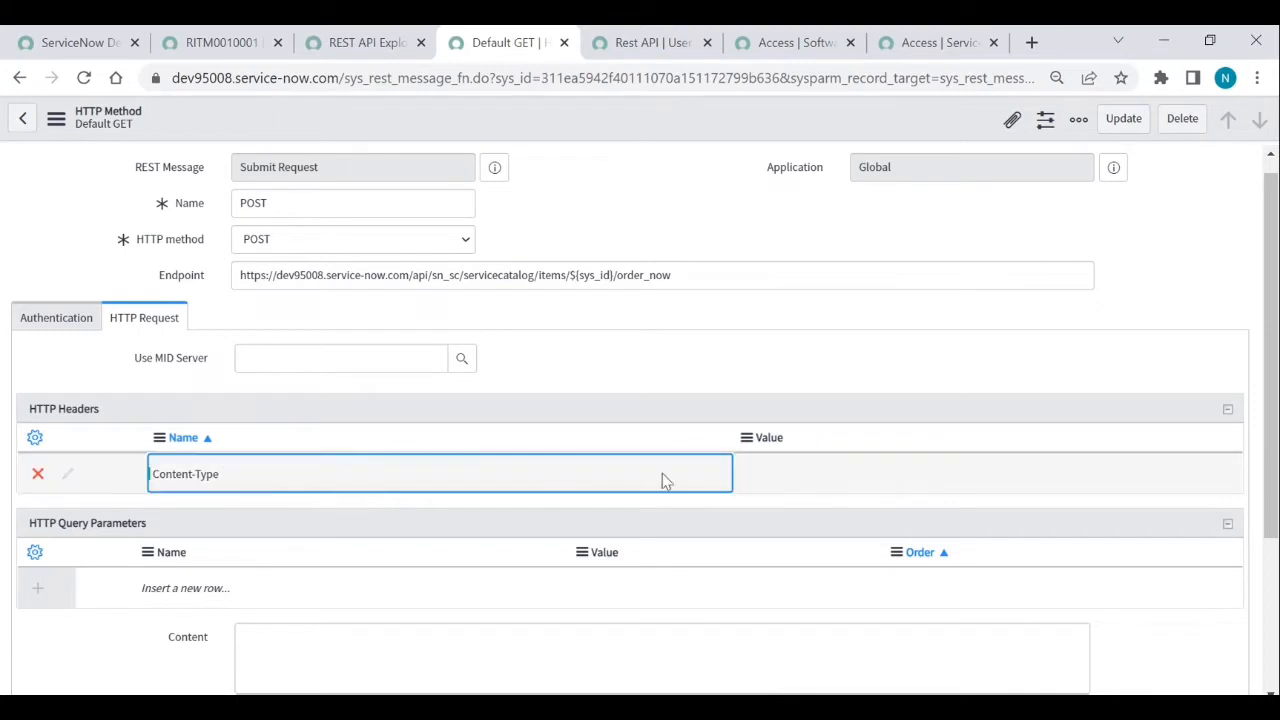
left_click(805, 490)
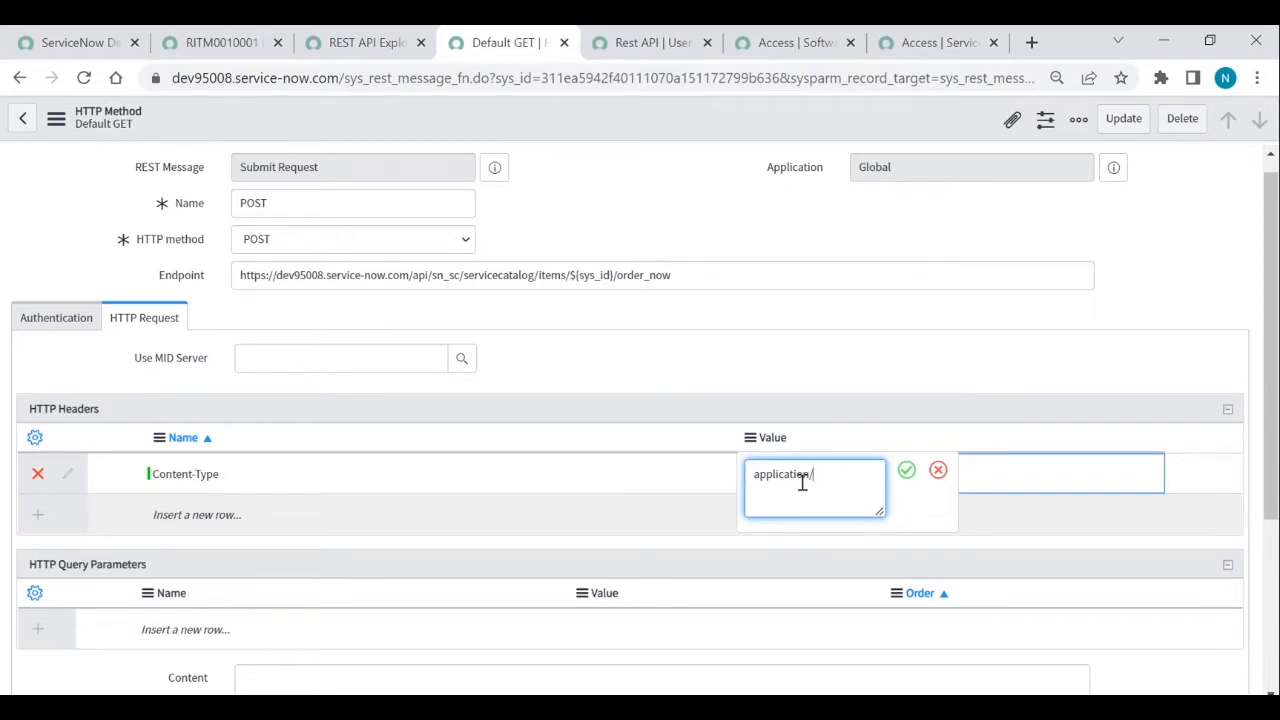
key("Return")
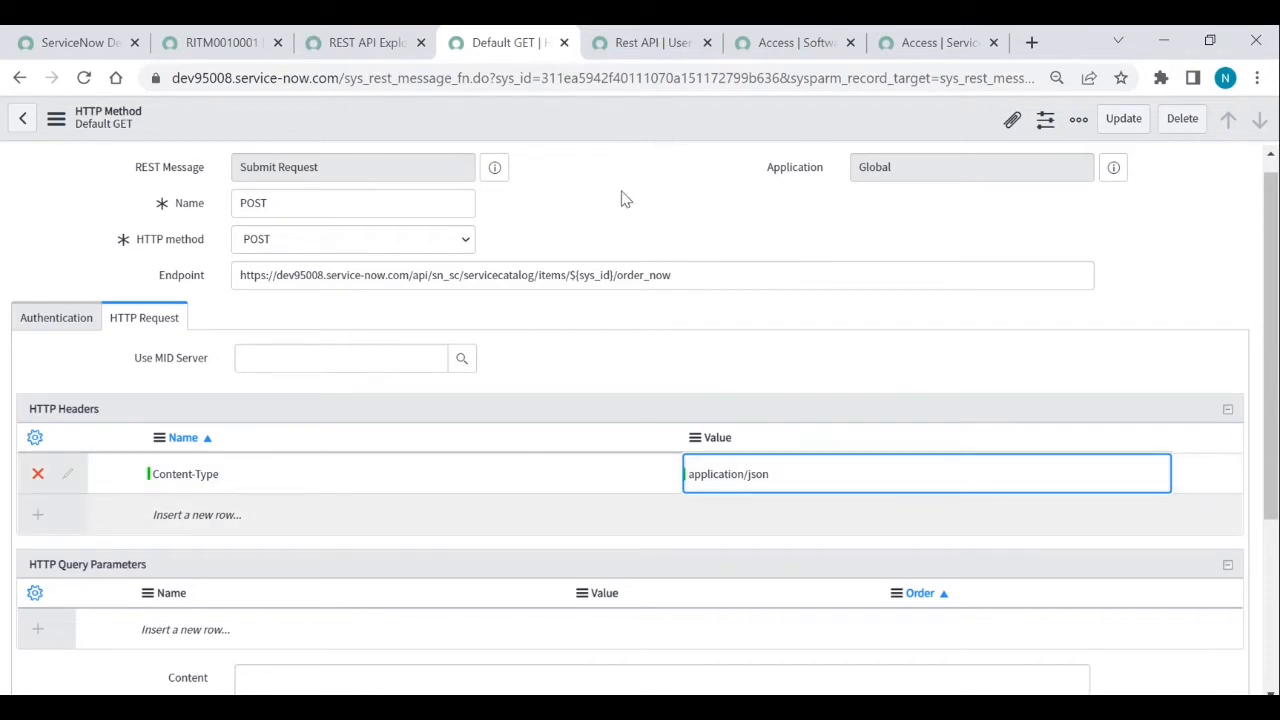
scroll(596, 240, "down", 3)
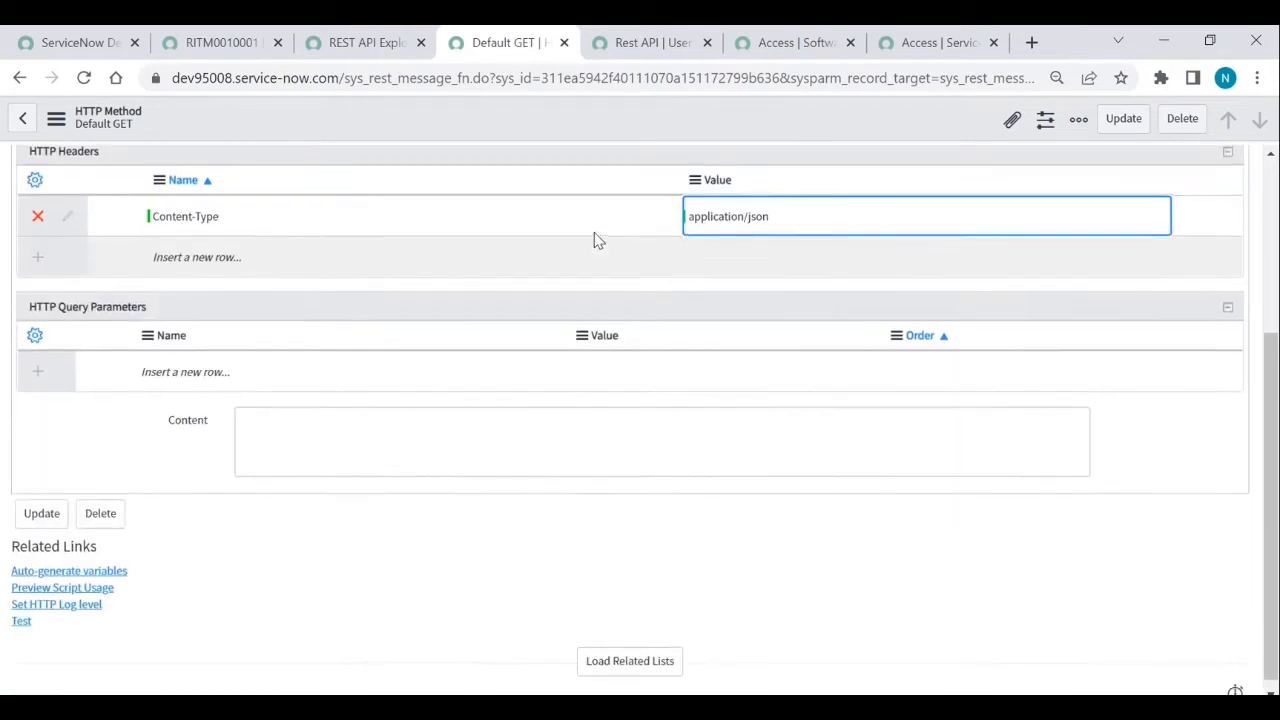
left_click(328, 423)
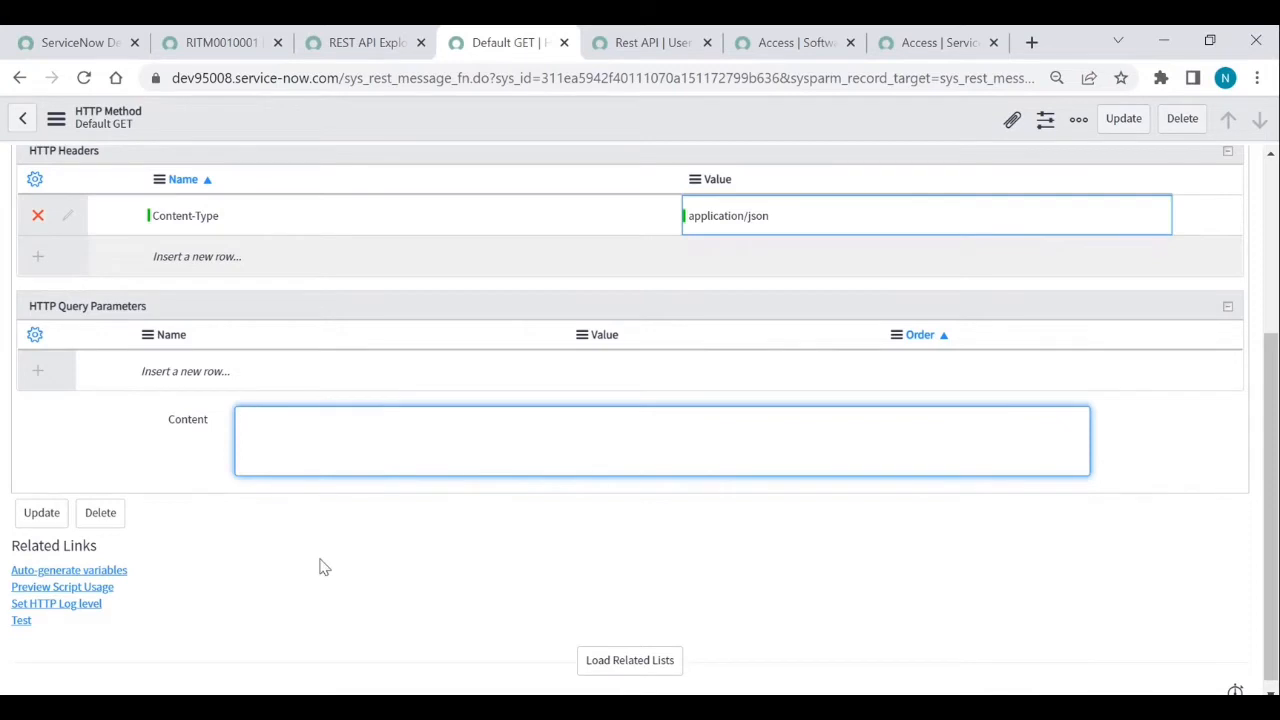
- Paste the JSON order template into Content and fill in the Access item's sys_id
type("{ \t'sysparm_id': 'catalog item sysid', \t'sysparm_quantity': '', \t'variables':{ \t'Variable_name': 'Value', \t'Variable_name': 'Value' \t}  }")
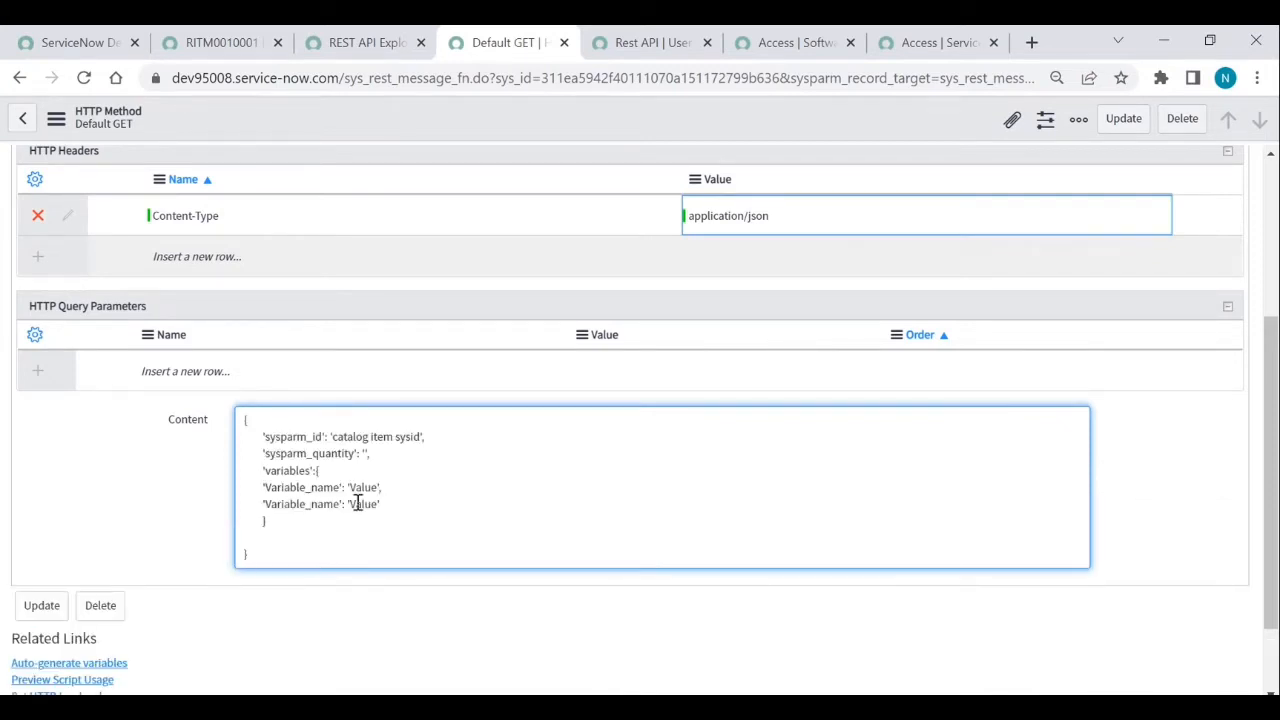
left_click(915, 42)
double_click(880, 77)
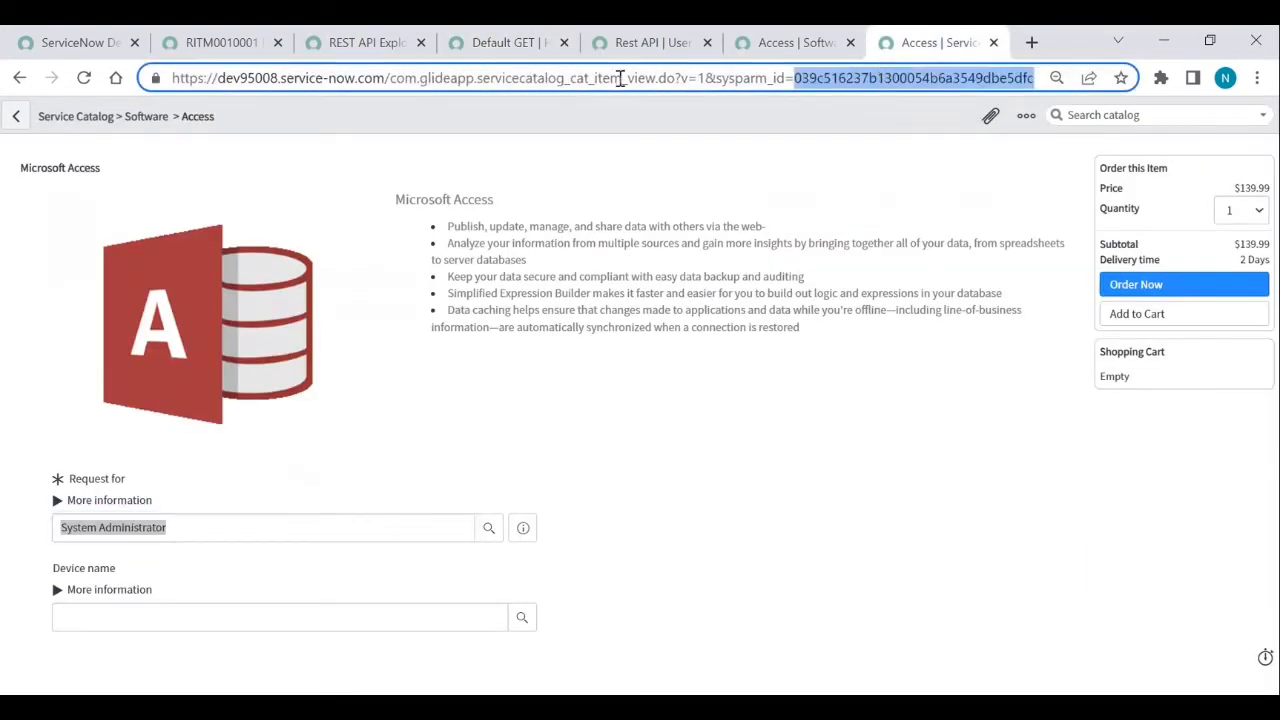
left_click(378, 45)
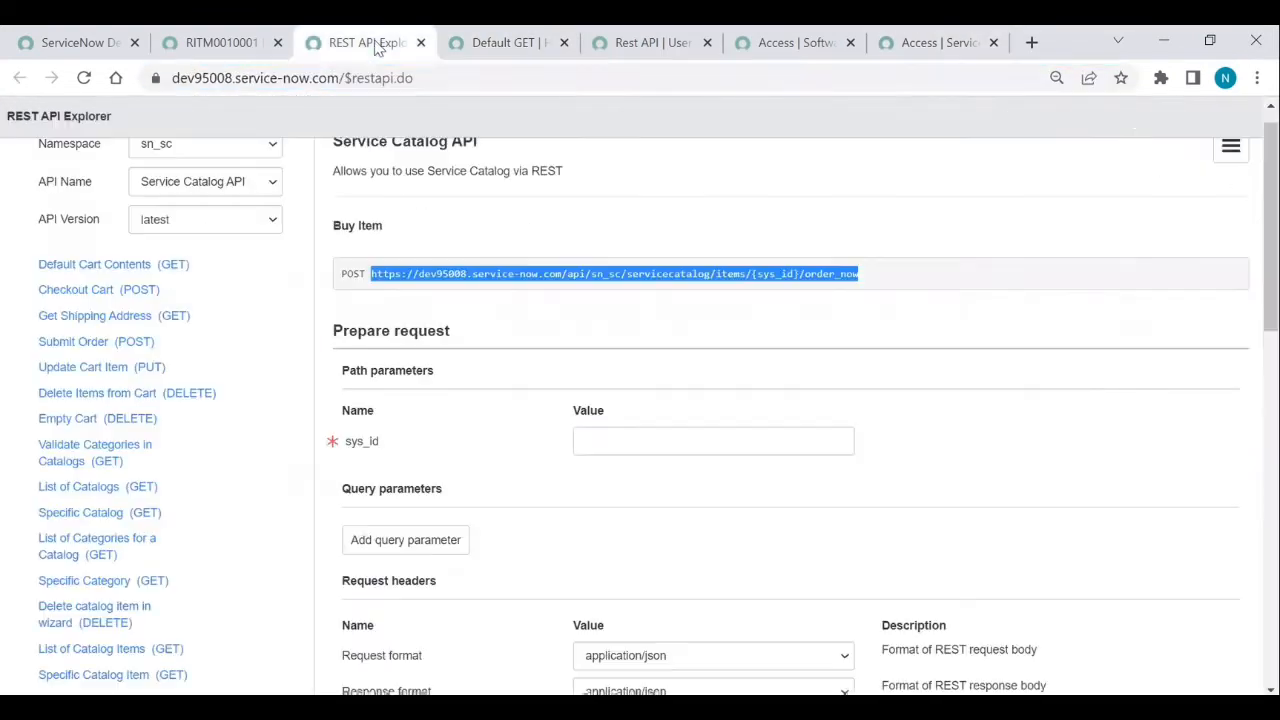
left_click(232, 45)
left_click(515, 45)
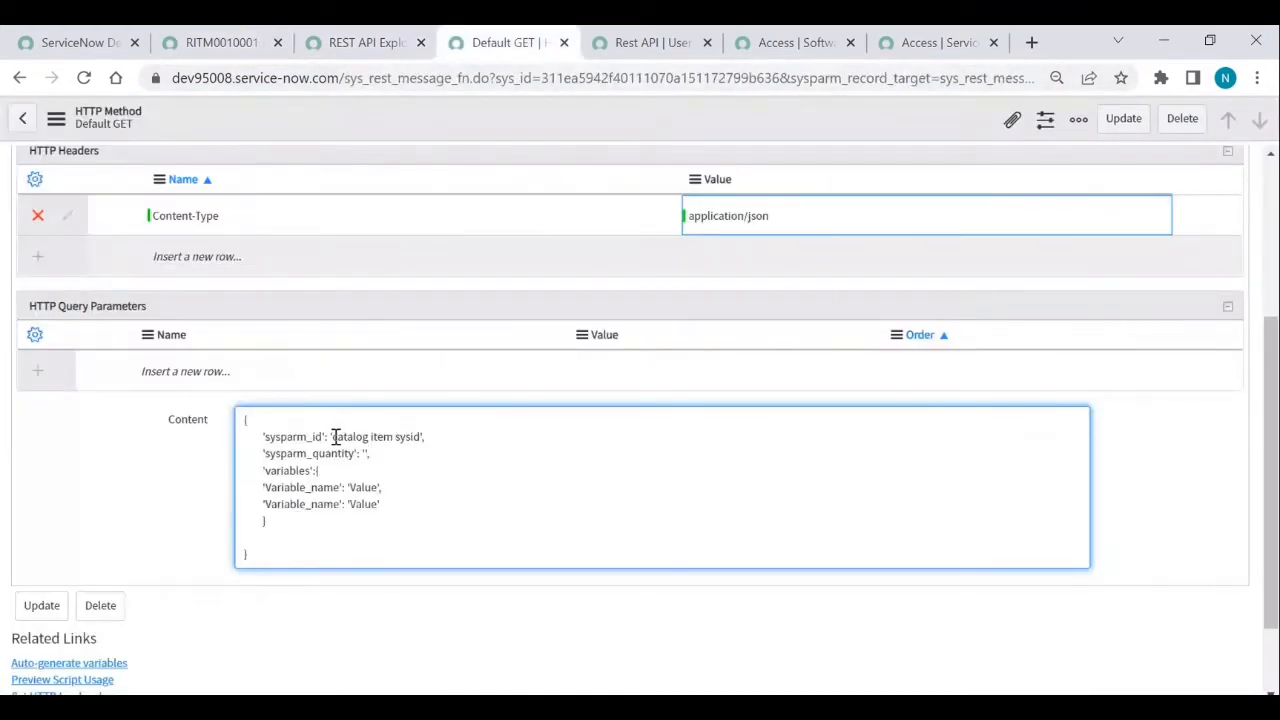
left_click_drag(333, 437, 424, 437)
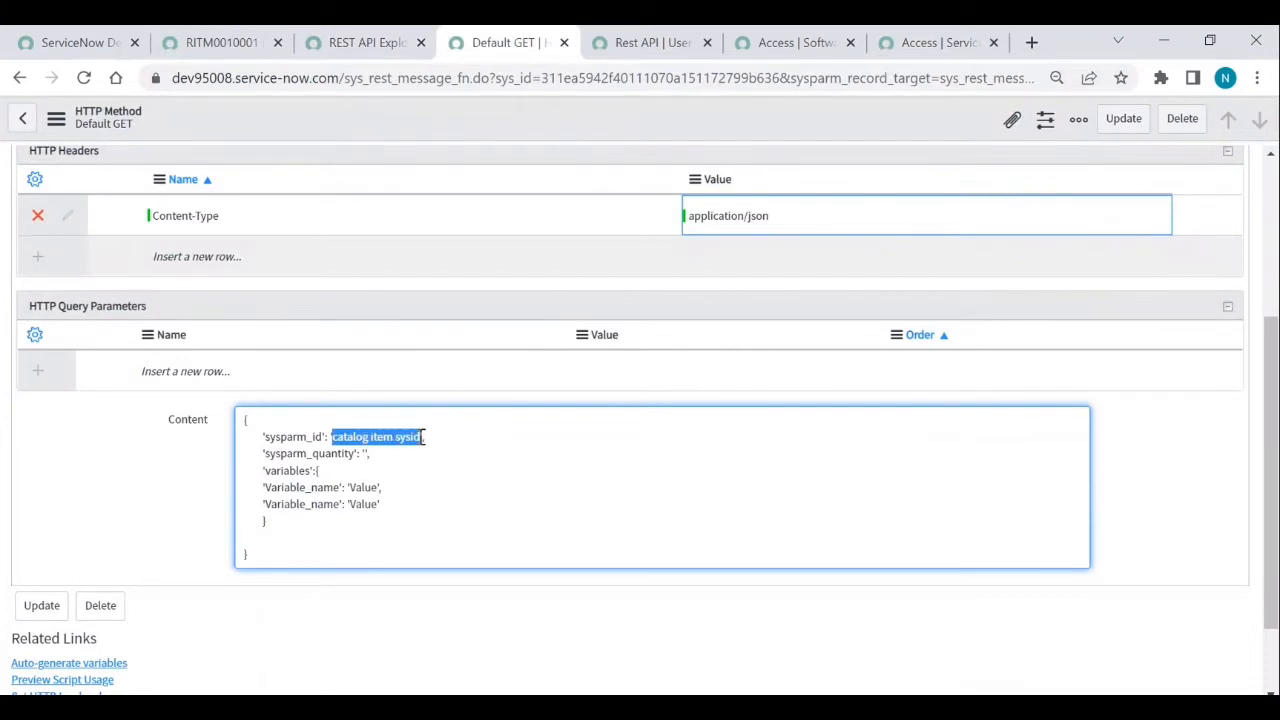
type("039c516237b1300054b6a3549dbe5dfd")
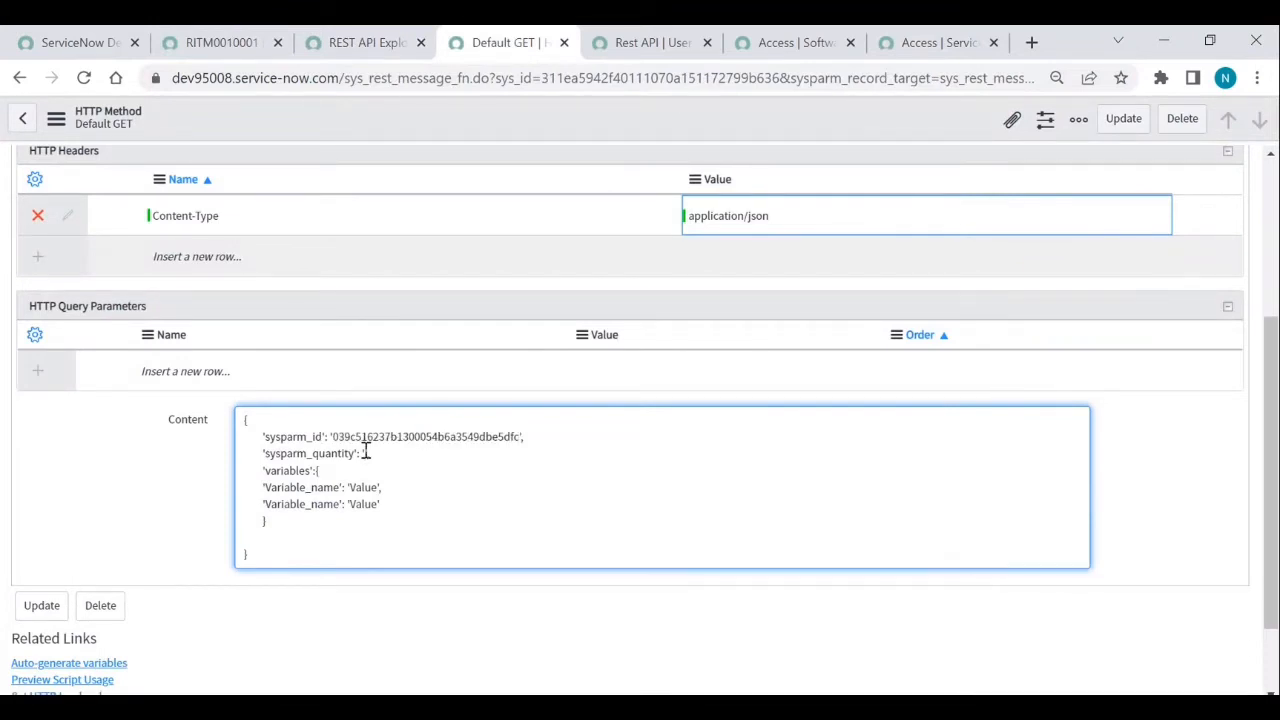
- Set the first variable name in the body to requested_for_user, copied from the Access item's variables
double_click(320, 488)
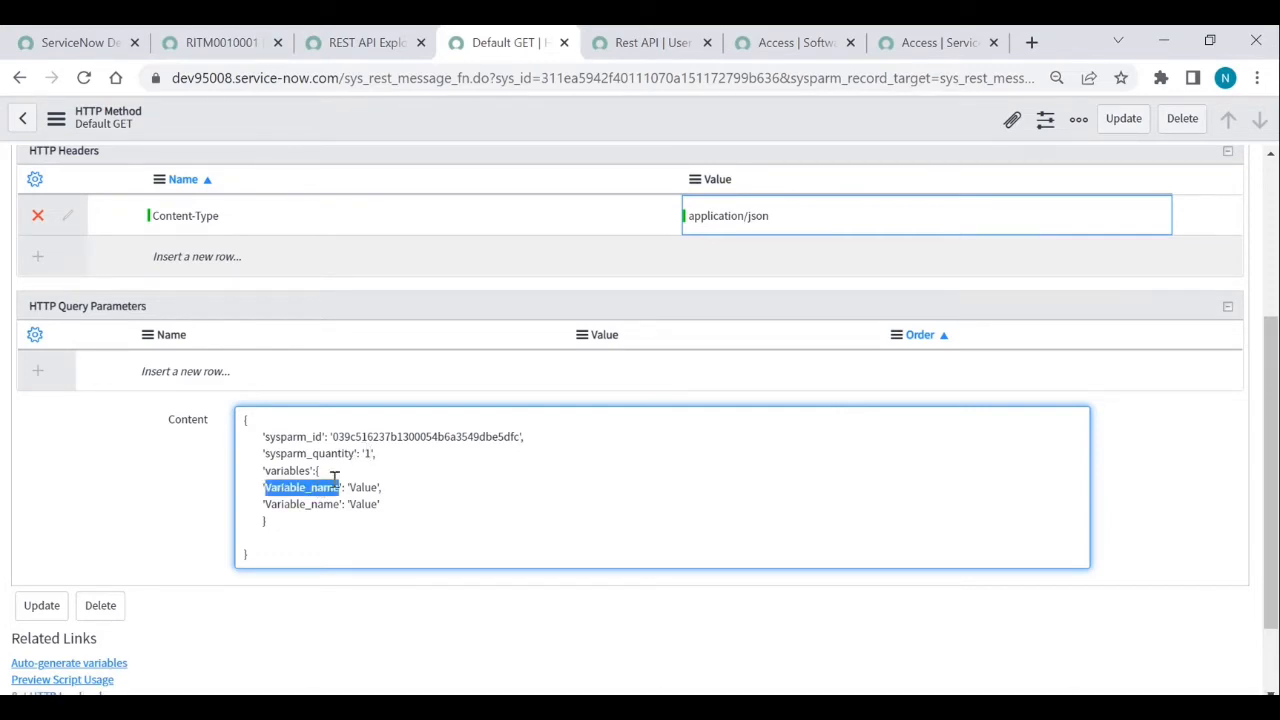
left_click(778, 43)
left_click_drag(233, 535, 115, 544)
key("ctrl+c")
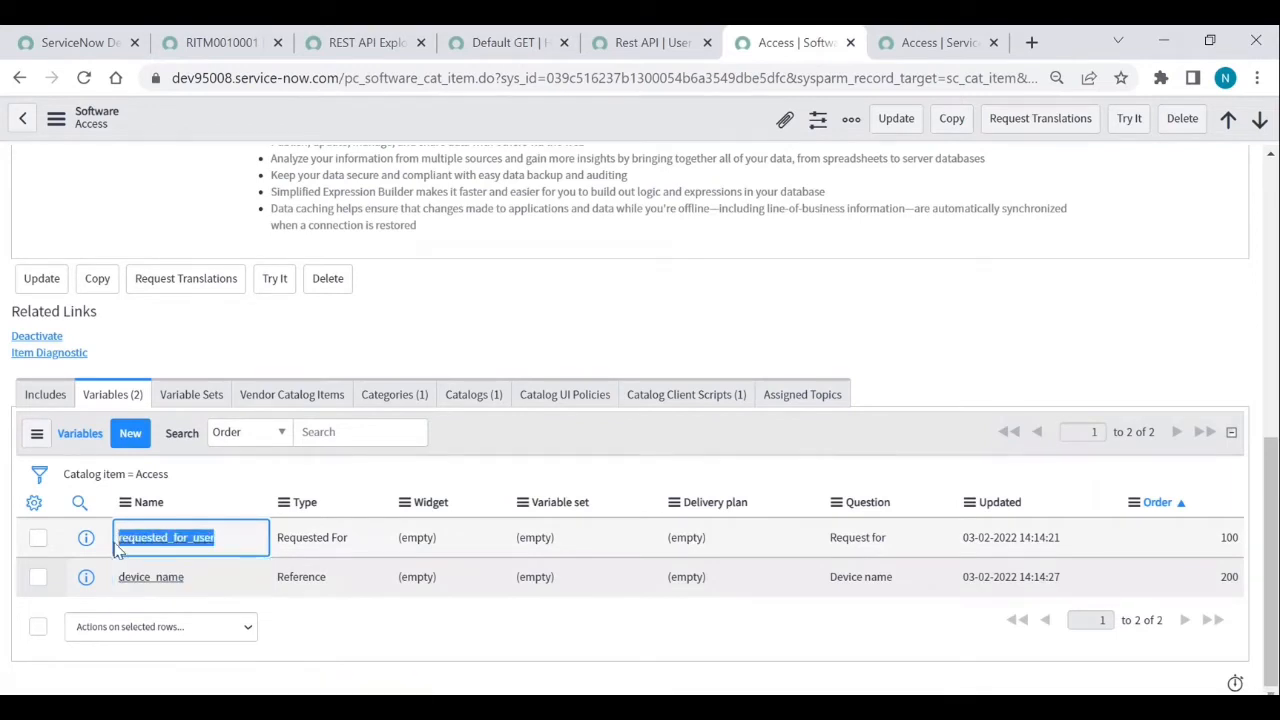
left_click(360, 42)
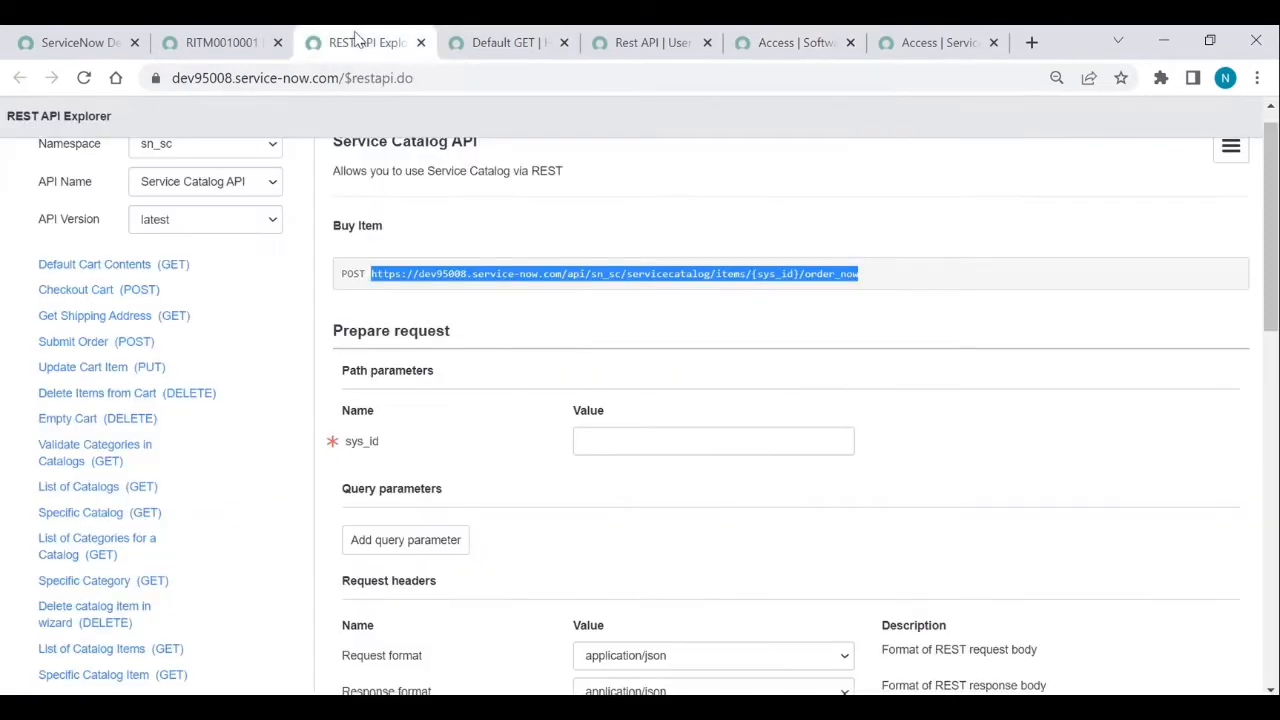
left_click(505, 42)
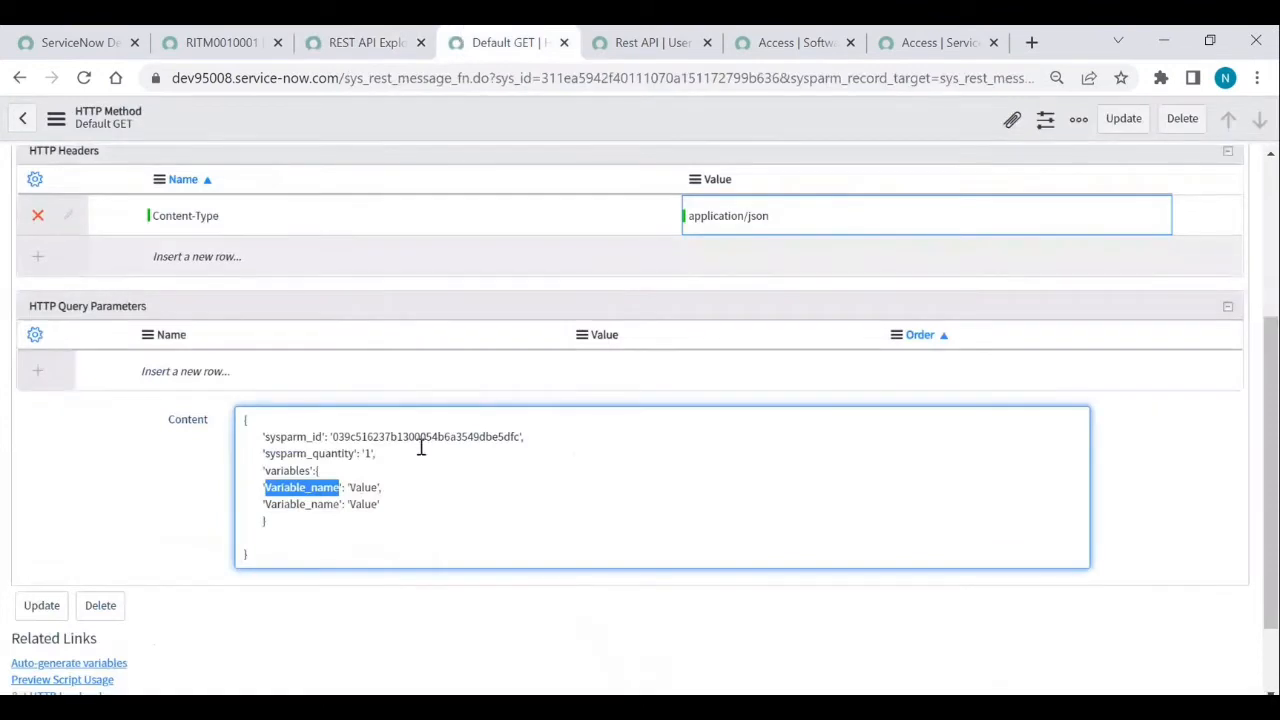
key("ctrl+v")
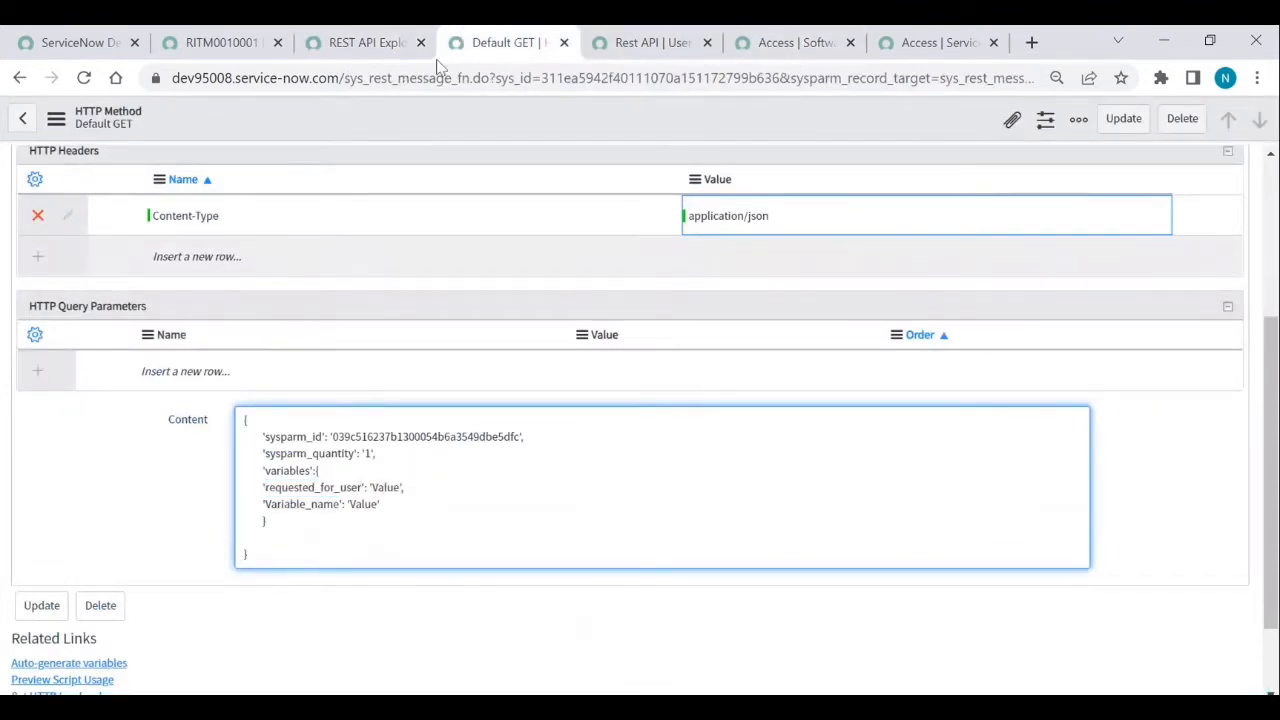
left_click(230, 48)
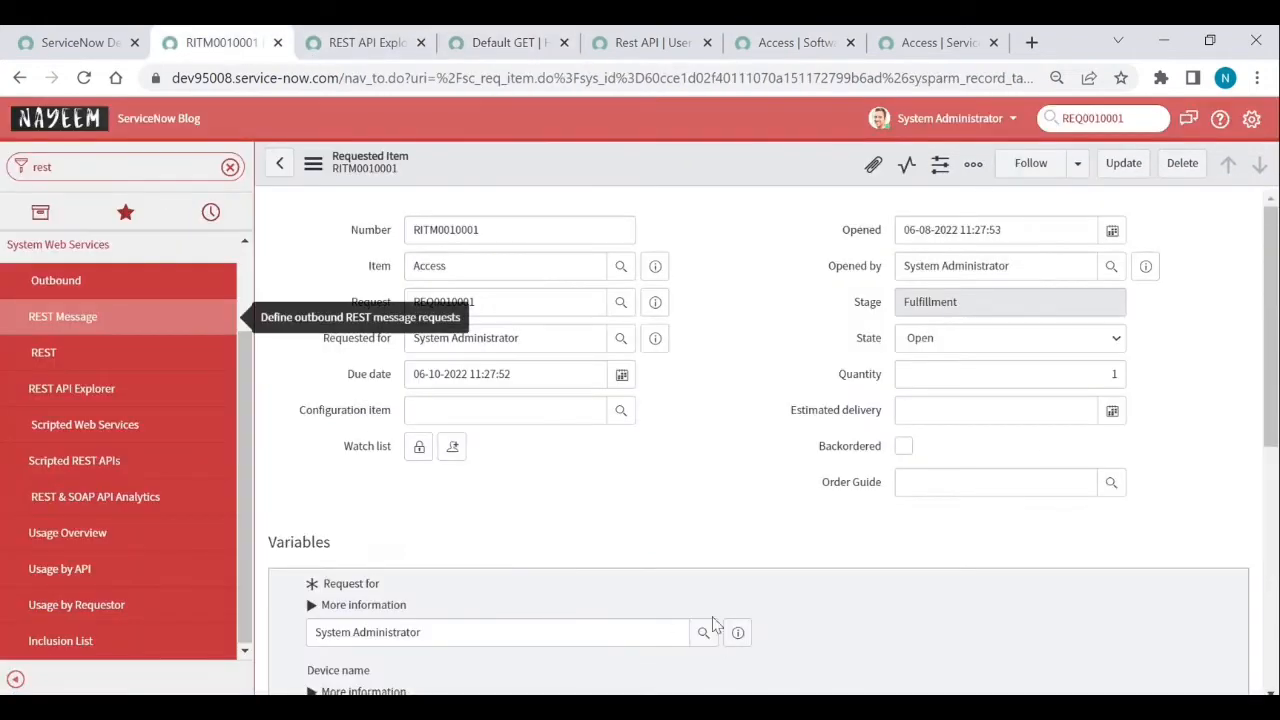
- Check the requested item's Request for user, then open the Users list in a new tab
left_click(738, 632)
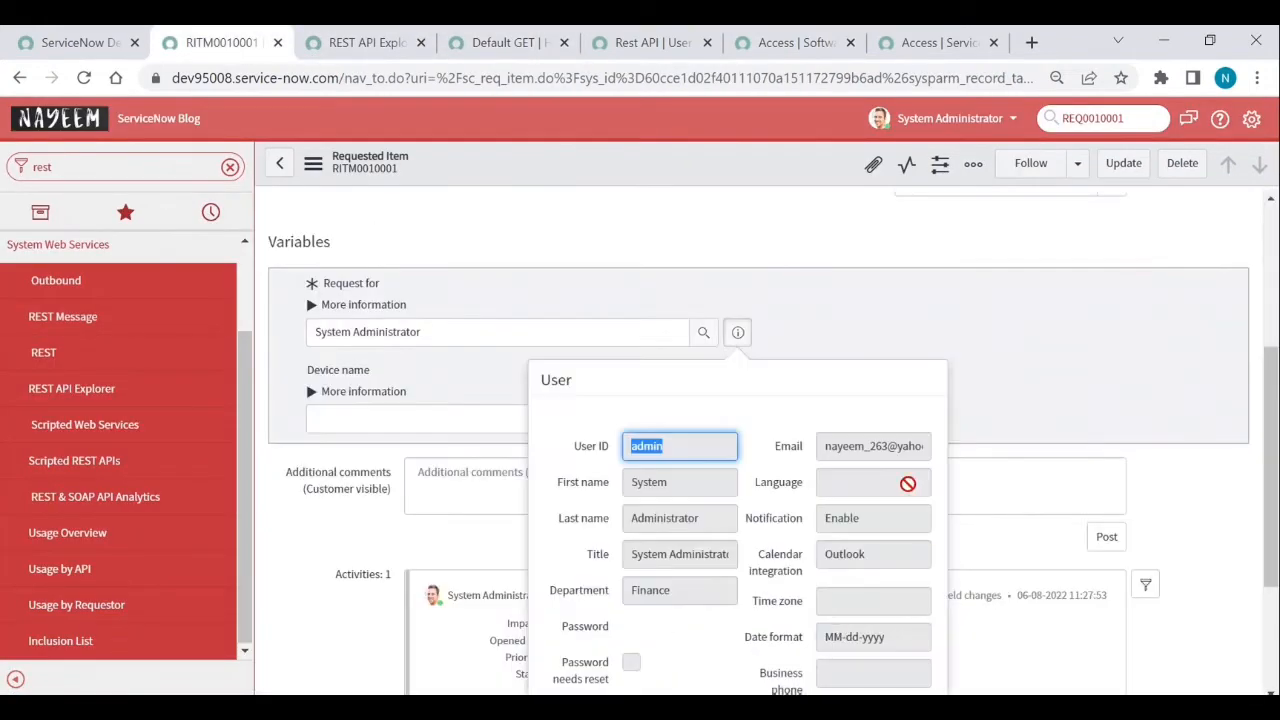
scroll(835, 465, "down", 2)
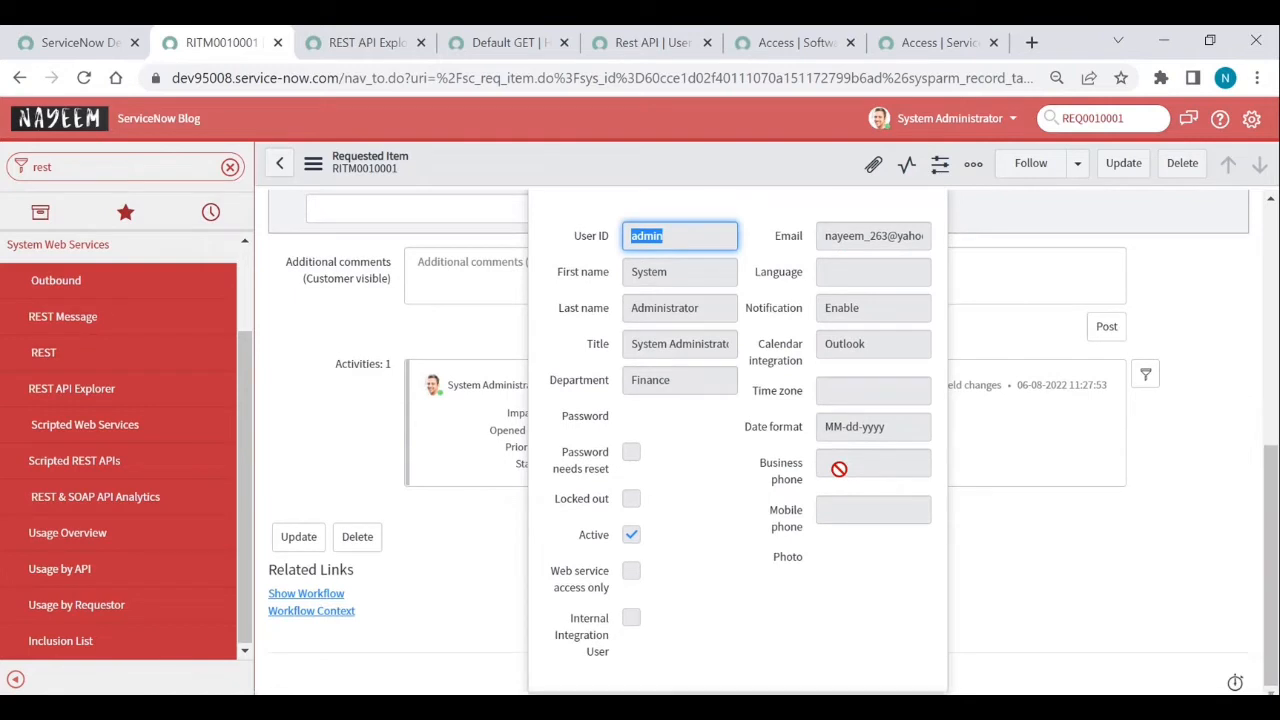
left_click(493, 606)
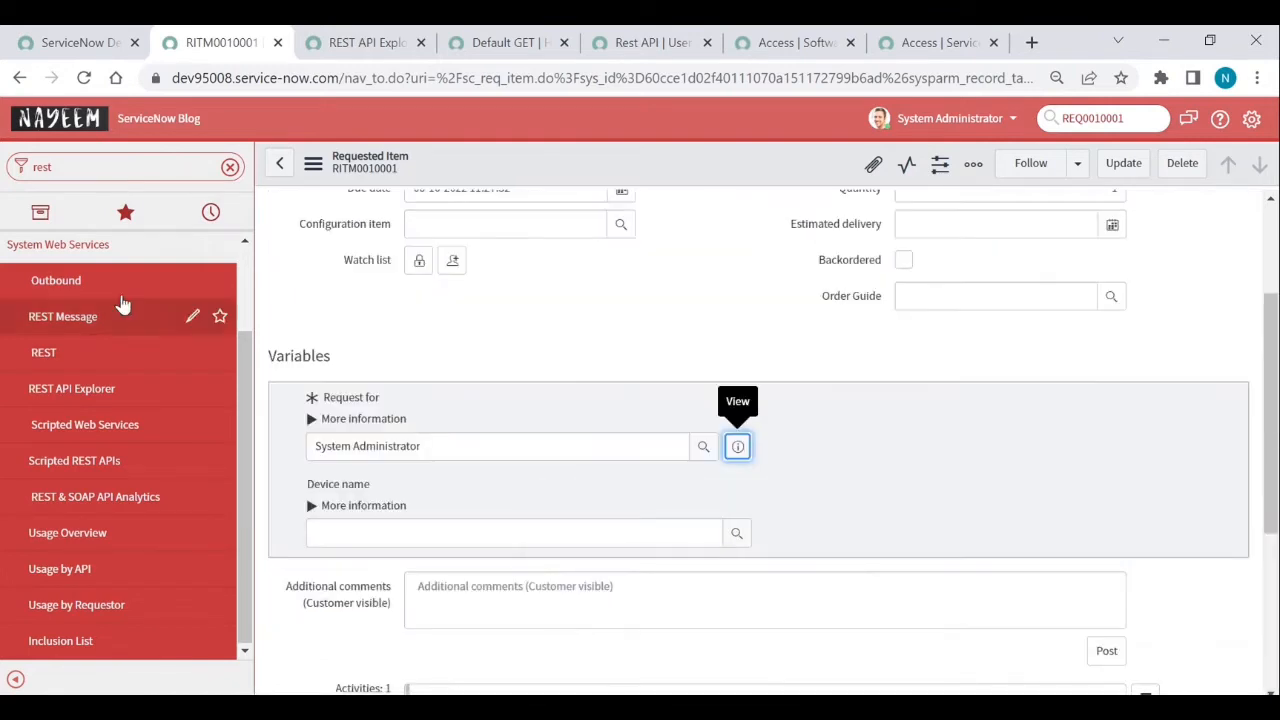
double_click(121, 167)
type("us")
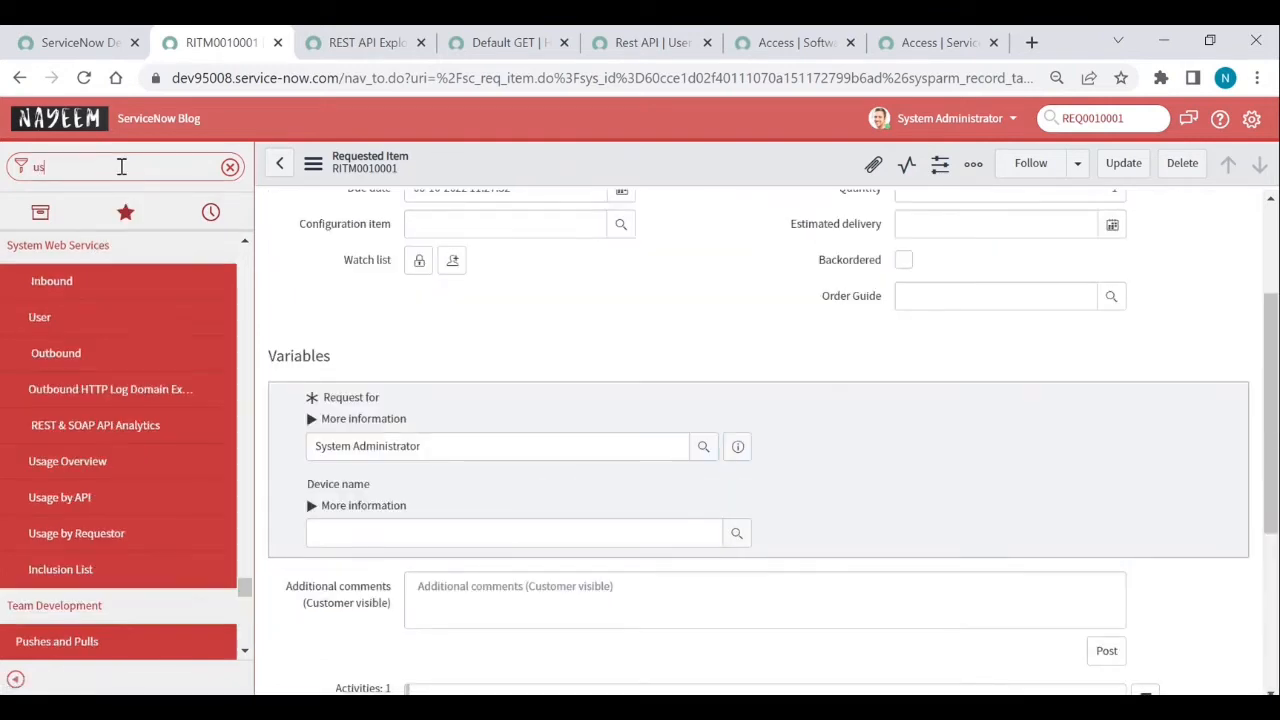
type("ers")
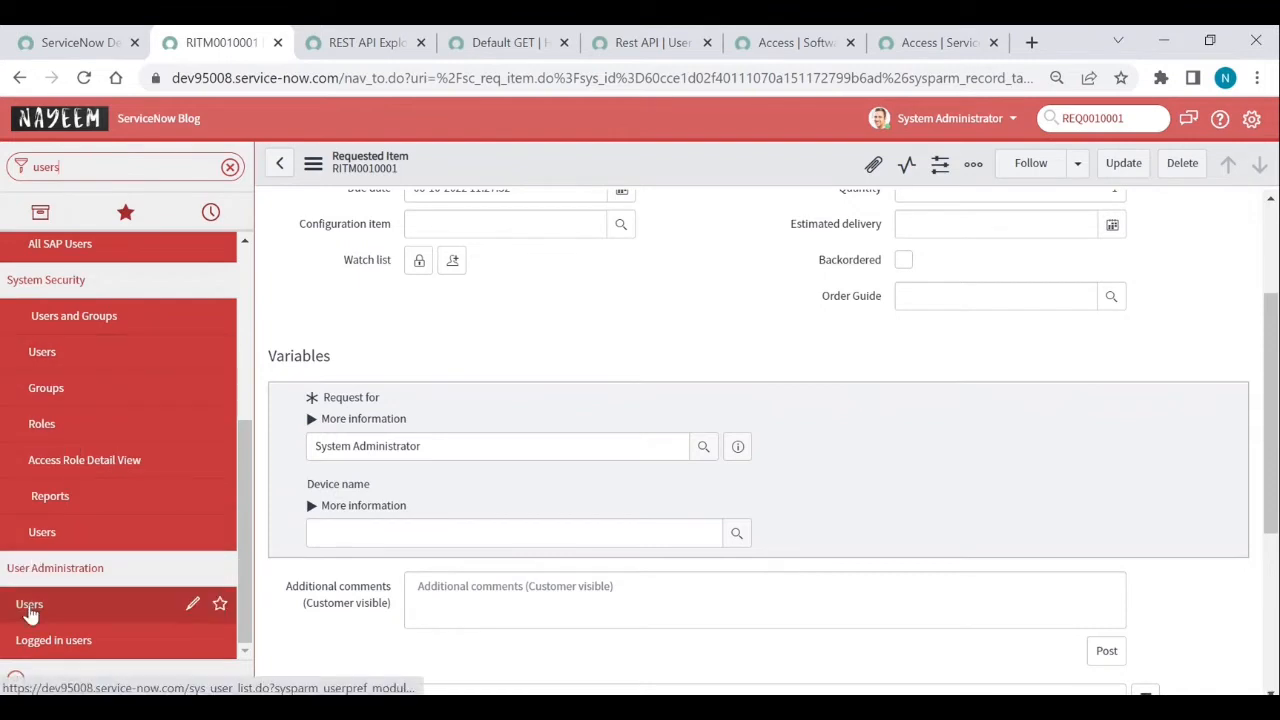
middle_click(29, 612)
left_click(313, 32)
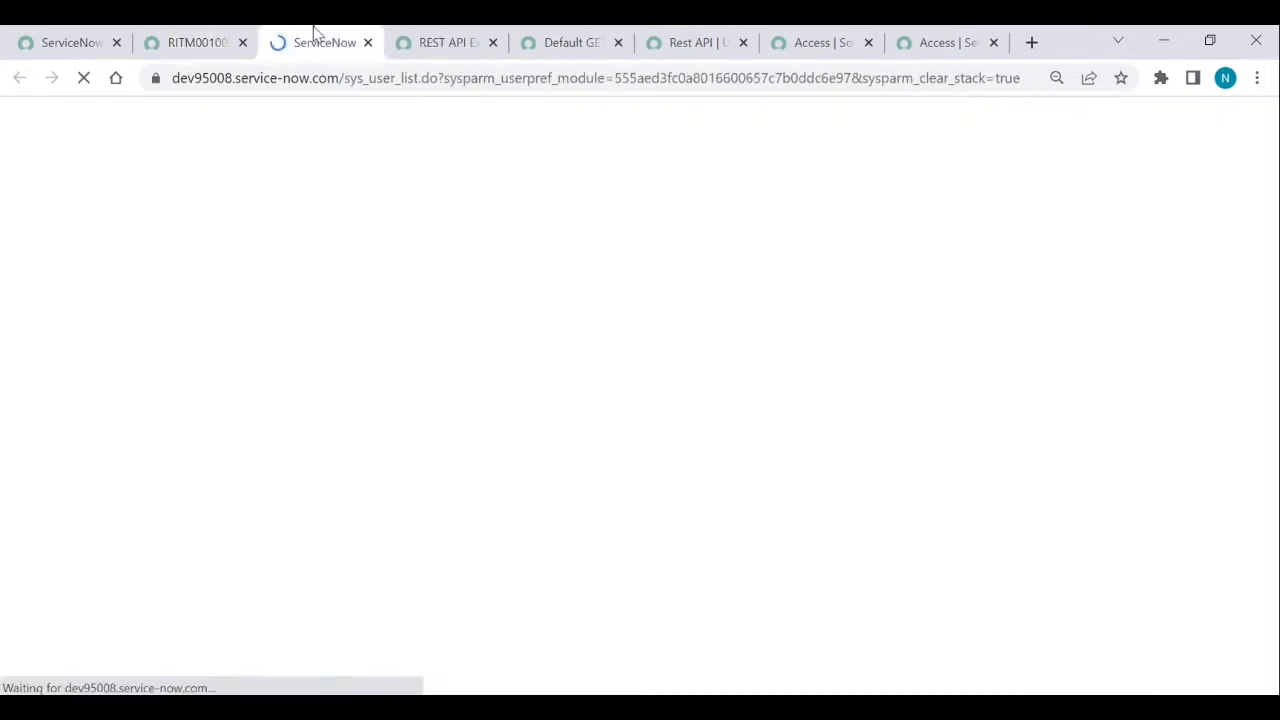
- Filter users to admin and copy the System Administrator's sys_id
left_click(180, 222)
type("adm")
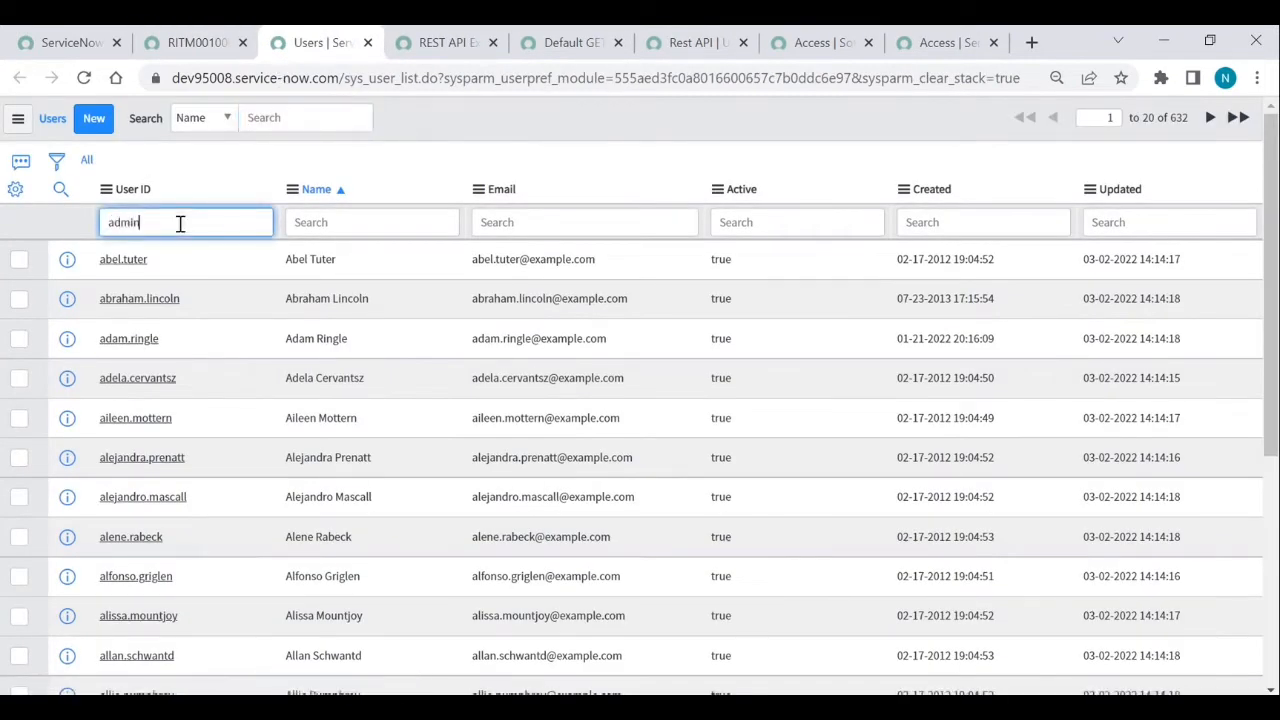
type("in")
key("Return")
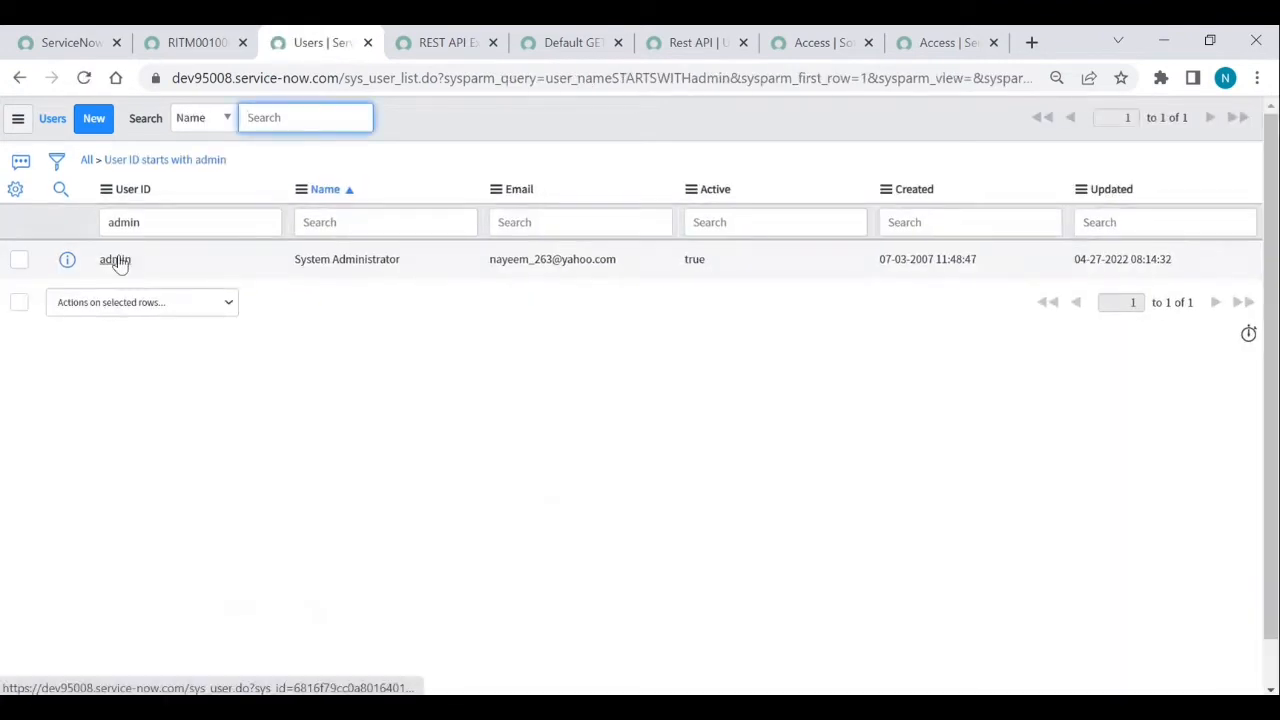
right_click(117, 262)
left_click(164, 341)
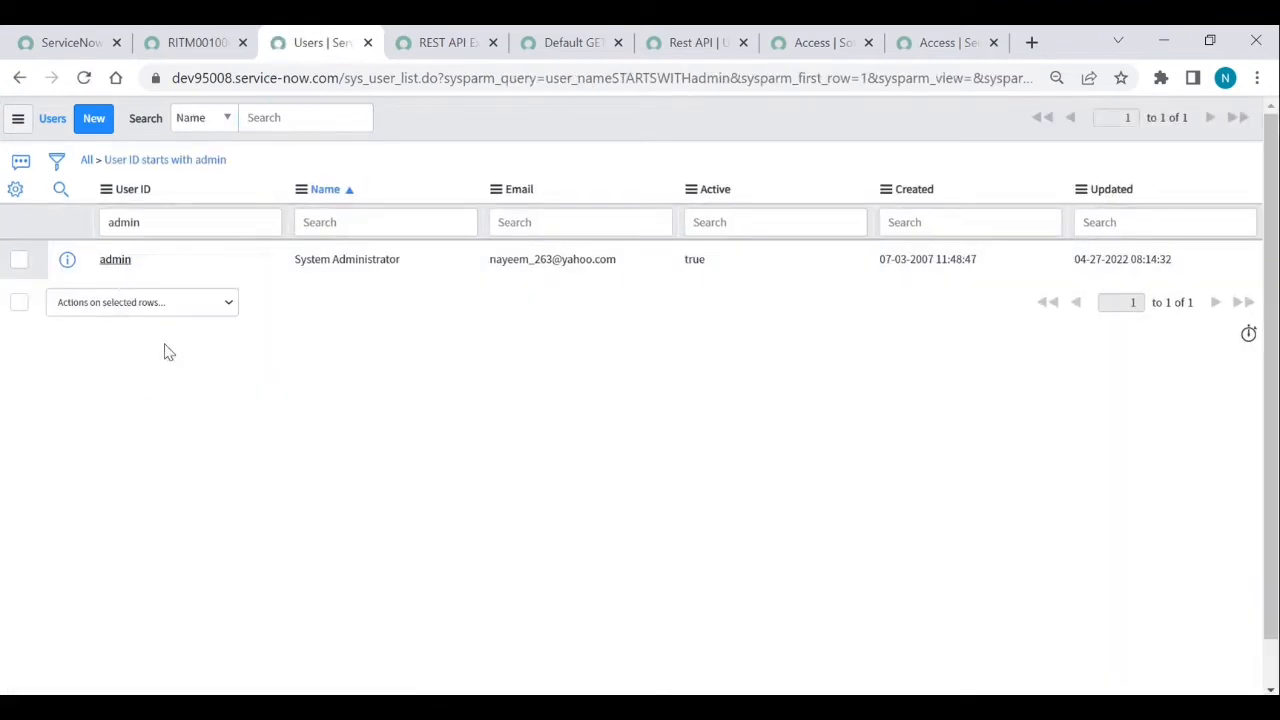
left_click(560, 42)
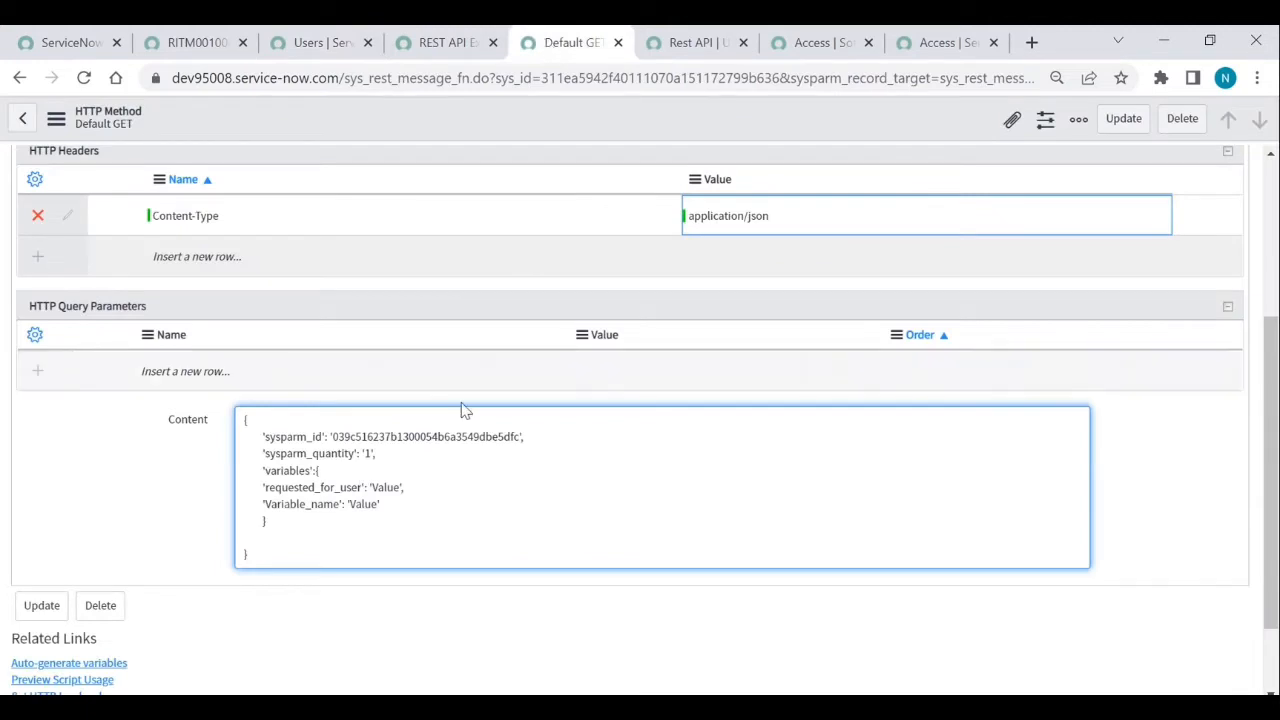
- Set requested_for_user's value to the administrator's sys_id and delete the Variable_name line
double_click(386, 487)
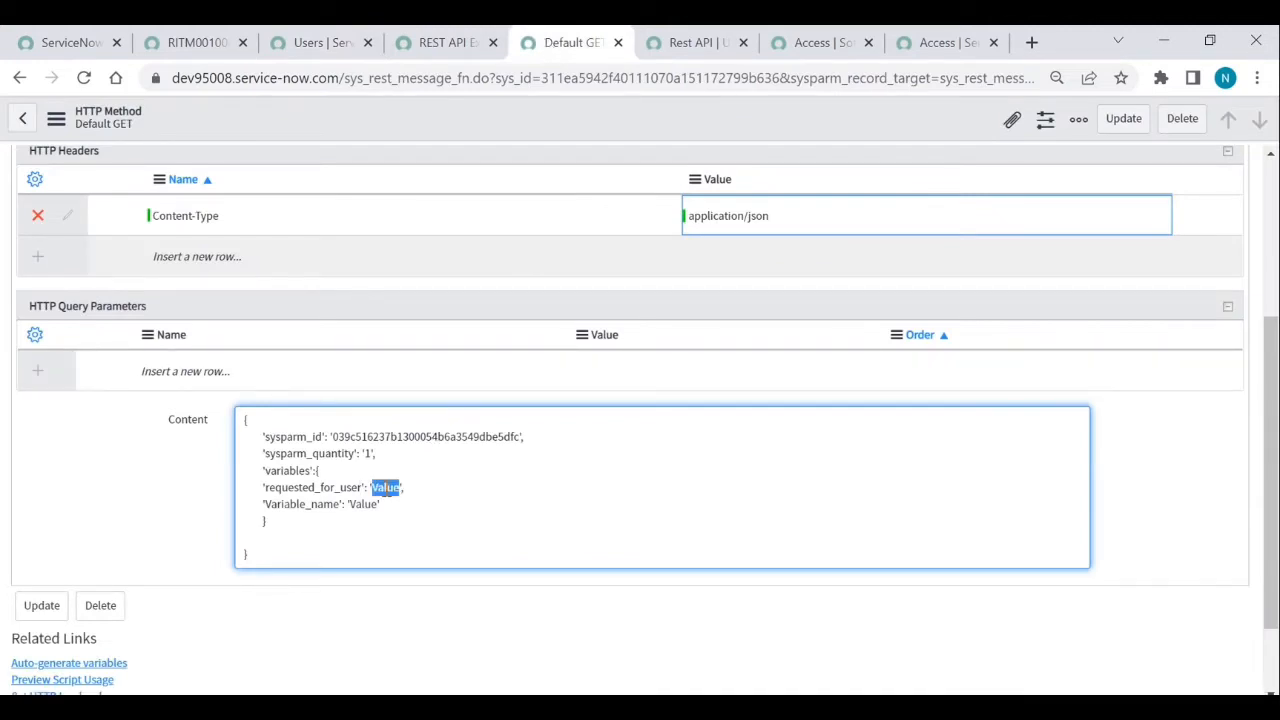
key("ctrl+v")
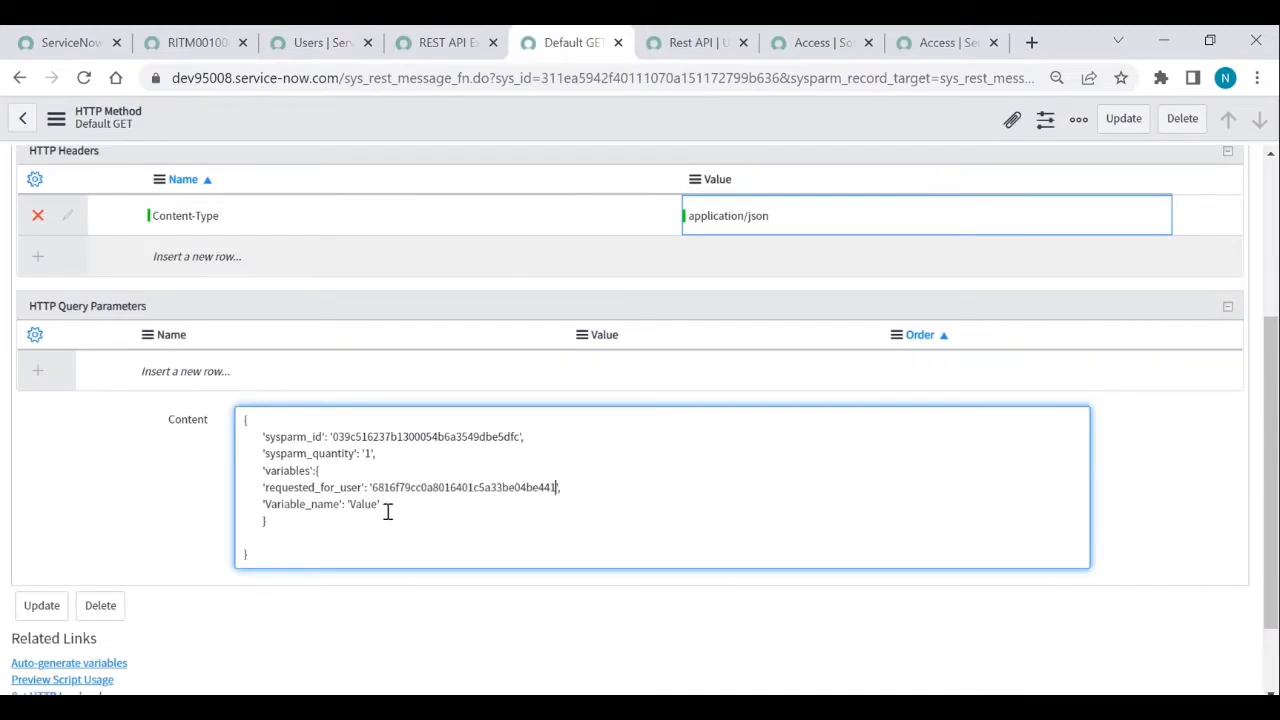
left_click_drag(386, 505, 257, 505)
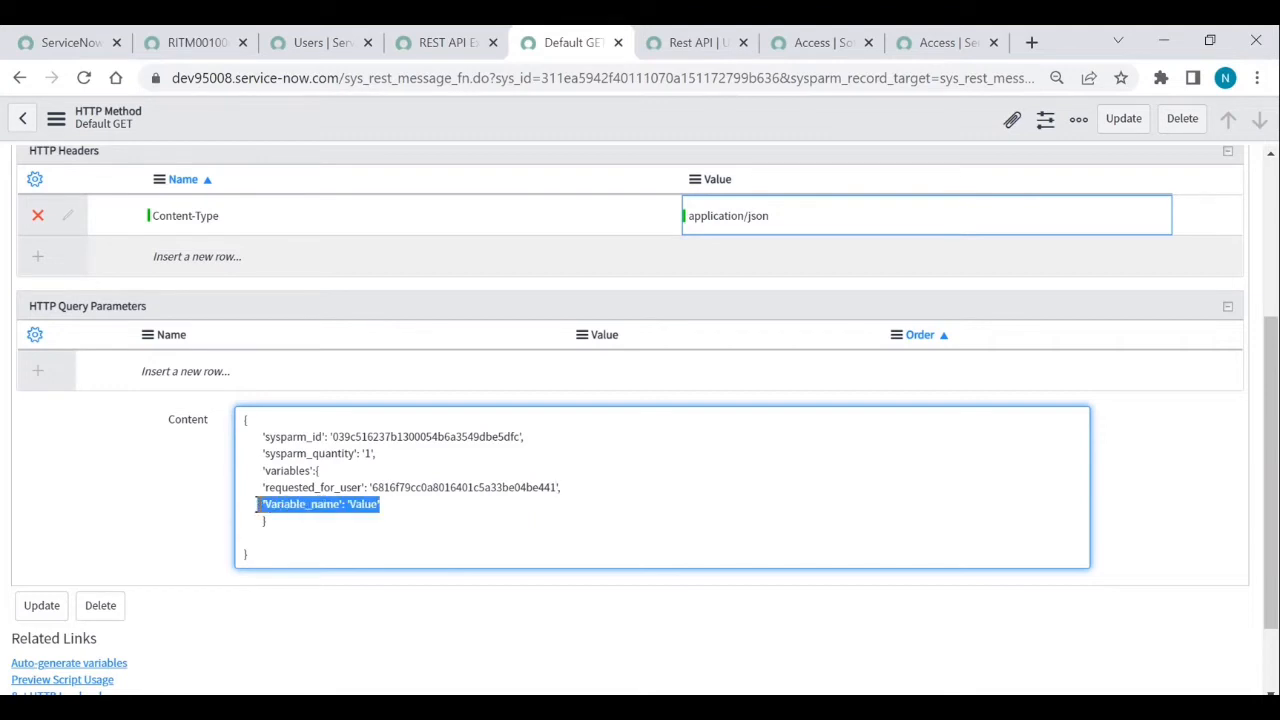
key("BackSpace")
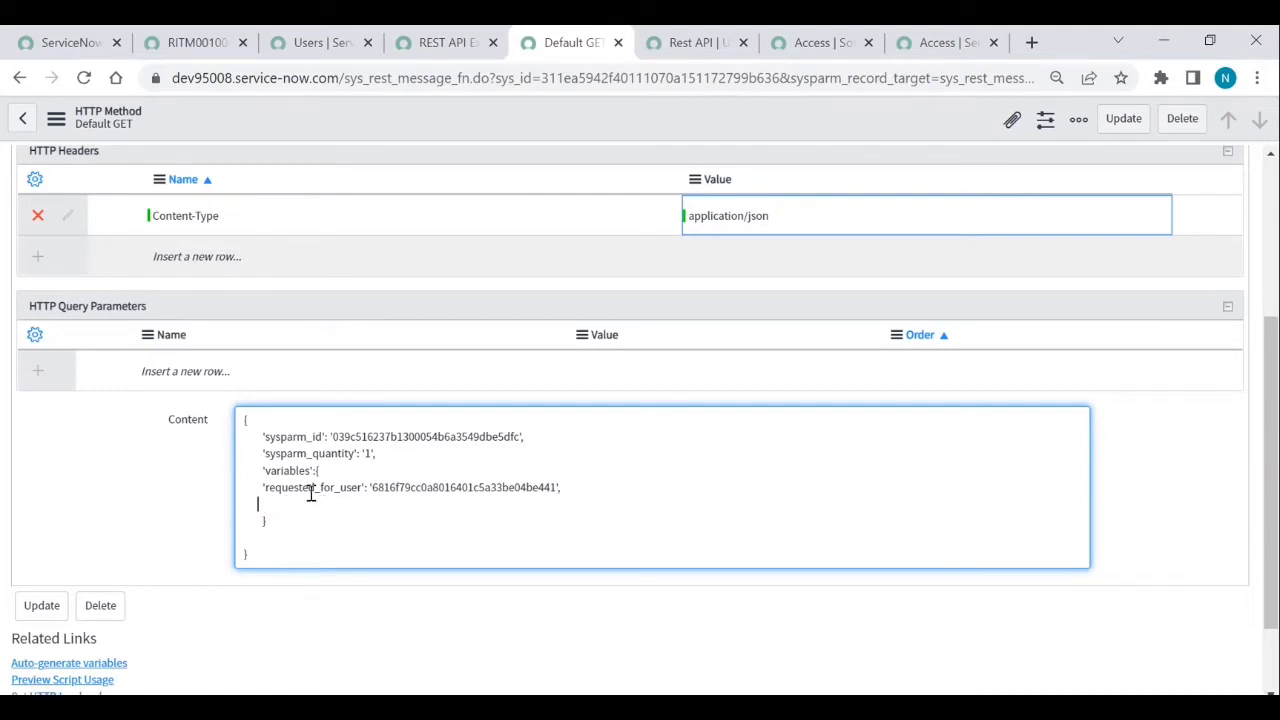
- Save the POST method record and load its related lists
right_click(465, 127)
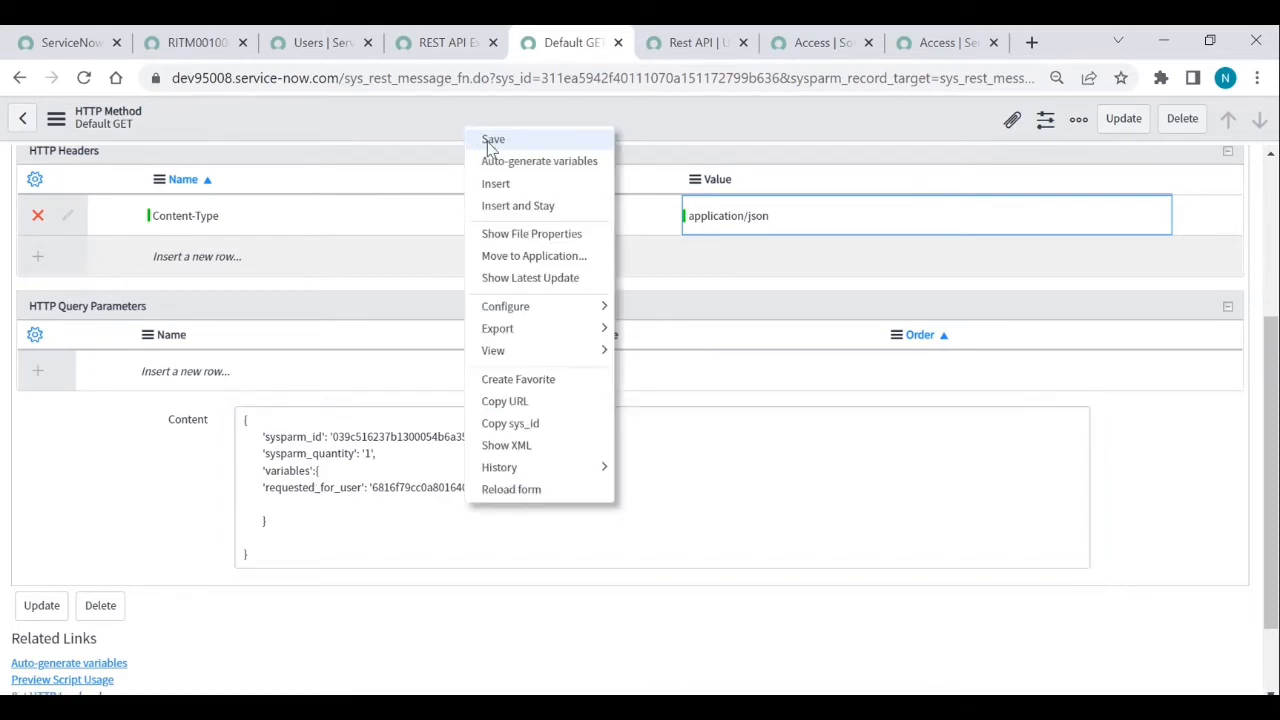
left_click(488, 140)
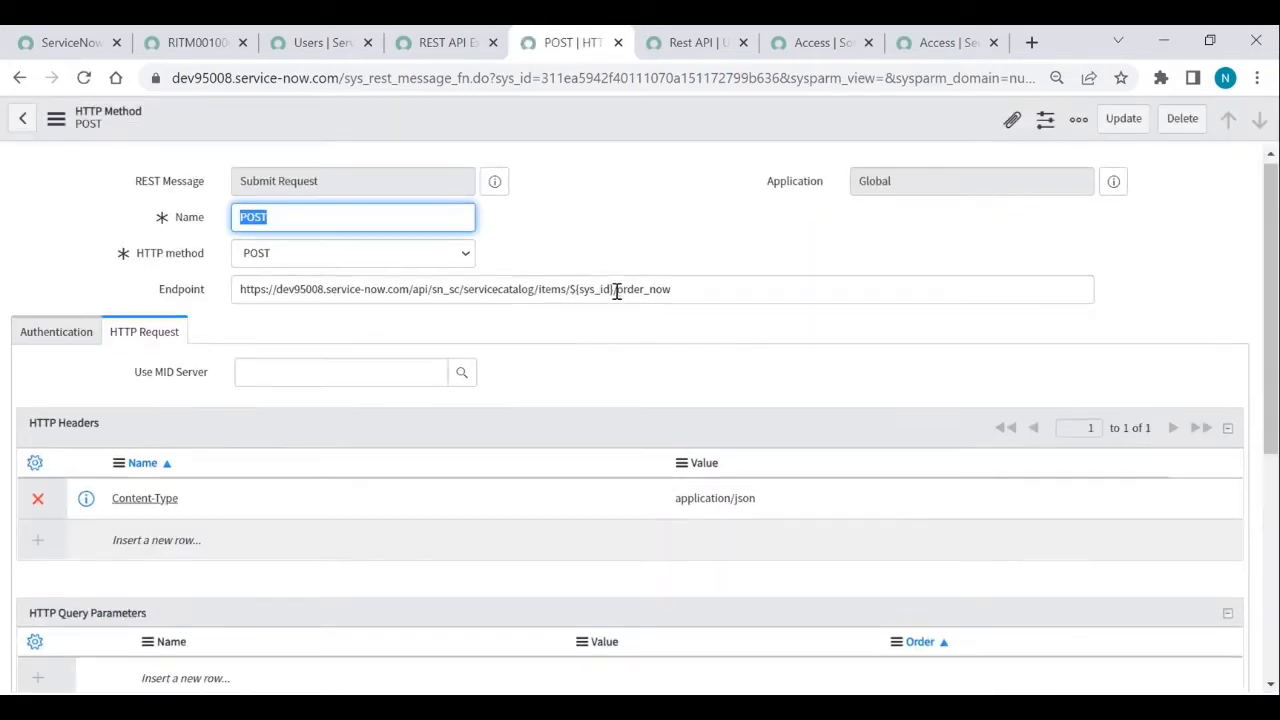
scroll(616, 292, "down", 4)
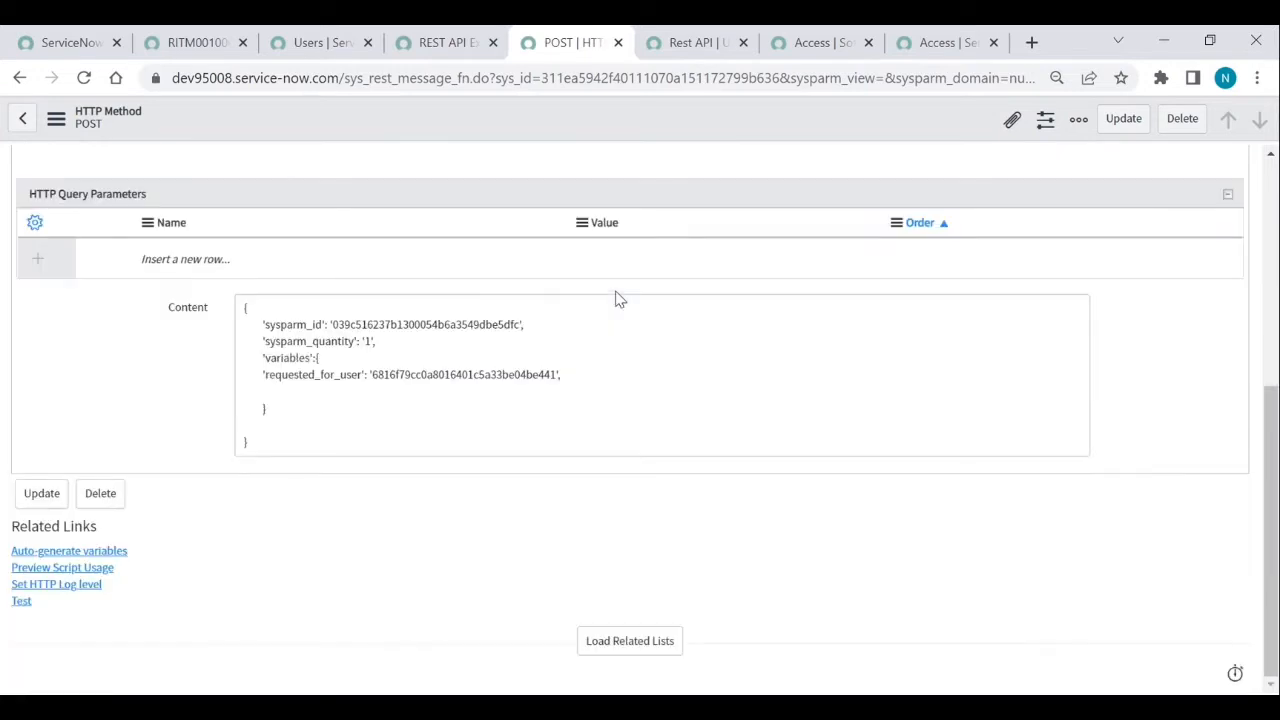
left_click(664, 636)
scroll(457, 591, "down", 1)
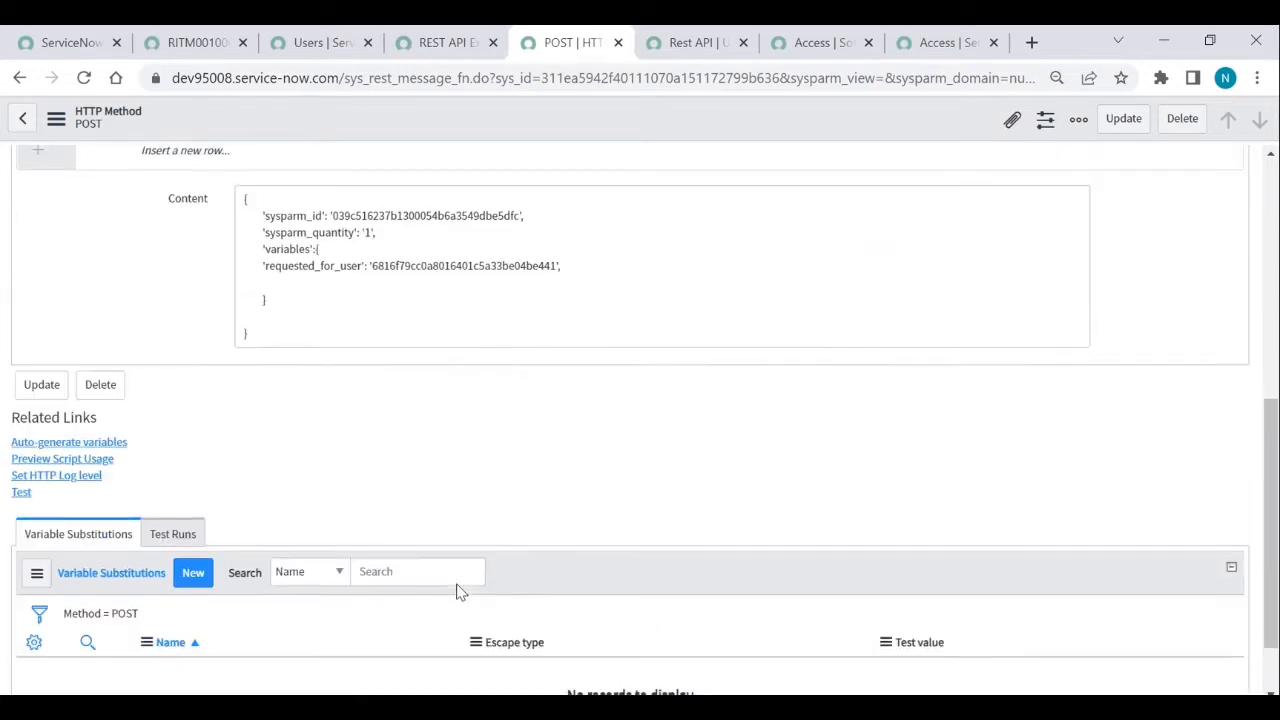
scroll(457, 591, "up", 6)
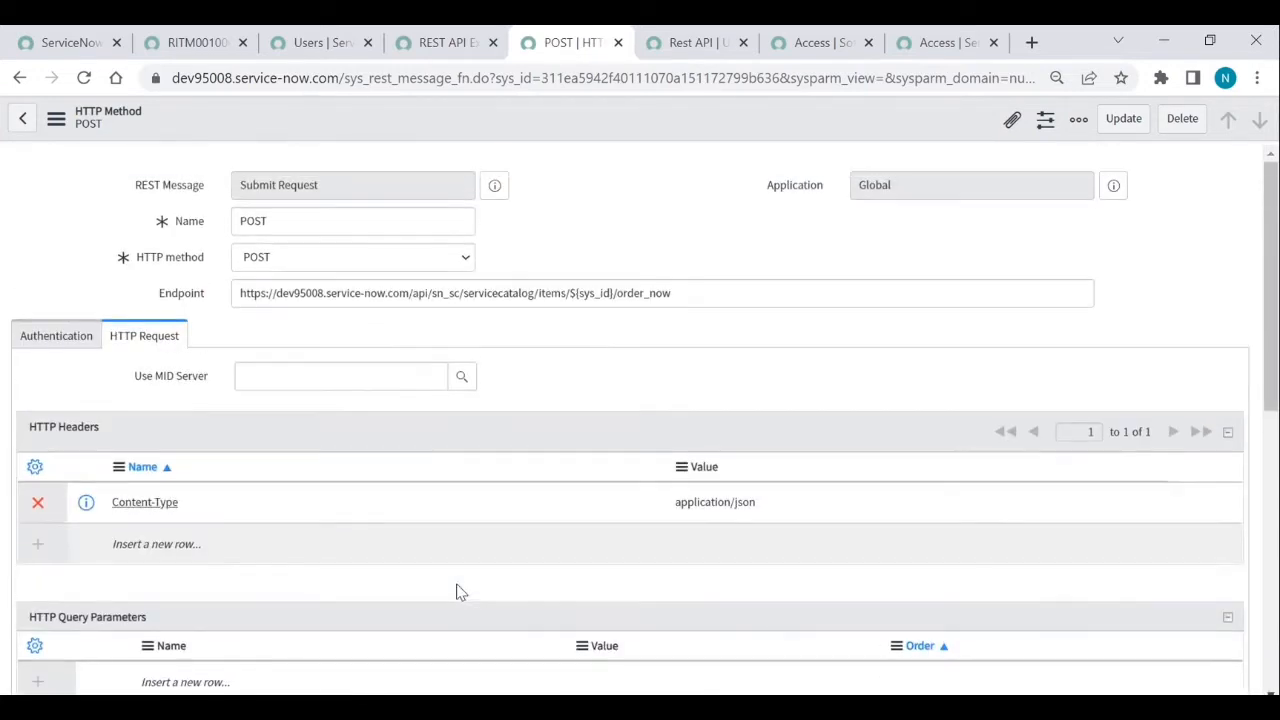
- Swap ${sys_id} in the endpoint for the Access item's sys_id from the body, then save
left_click(612, 293)
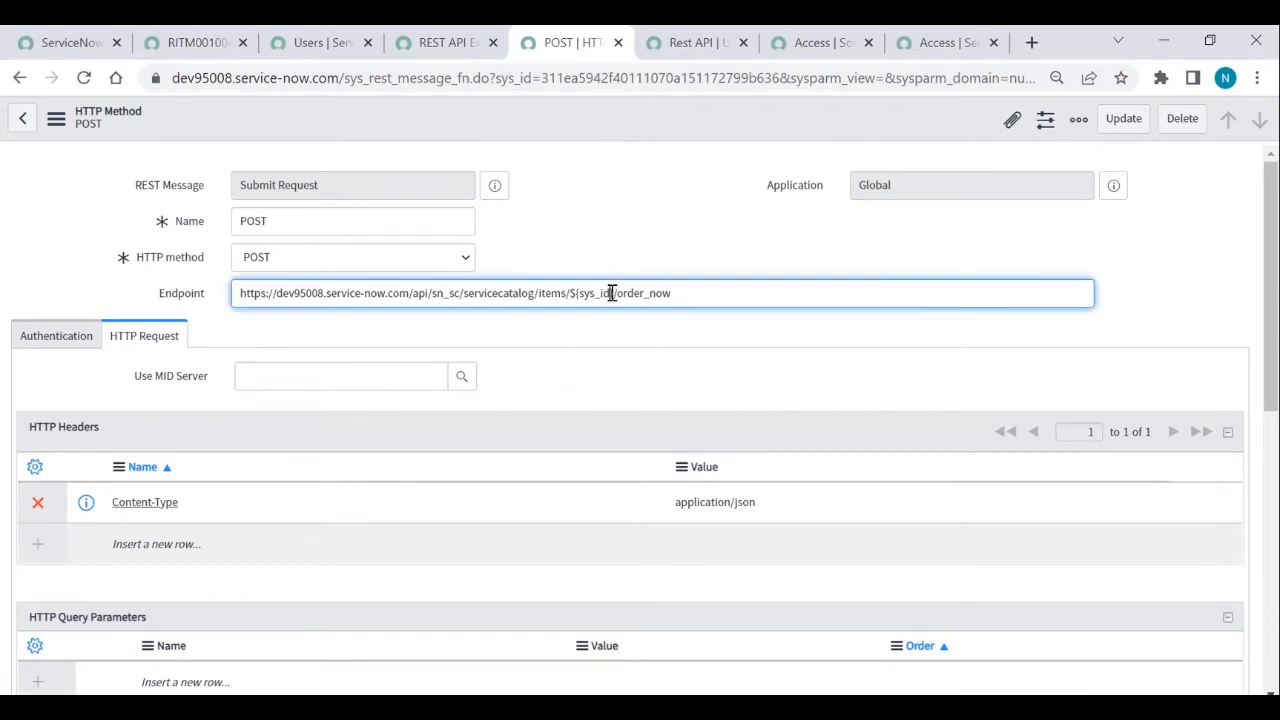
scroll(481, 400, "down", 3)
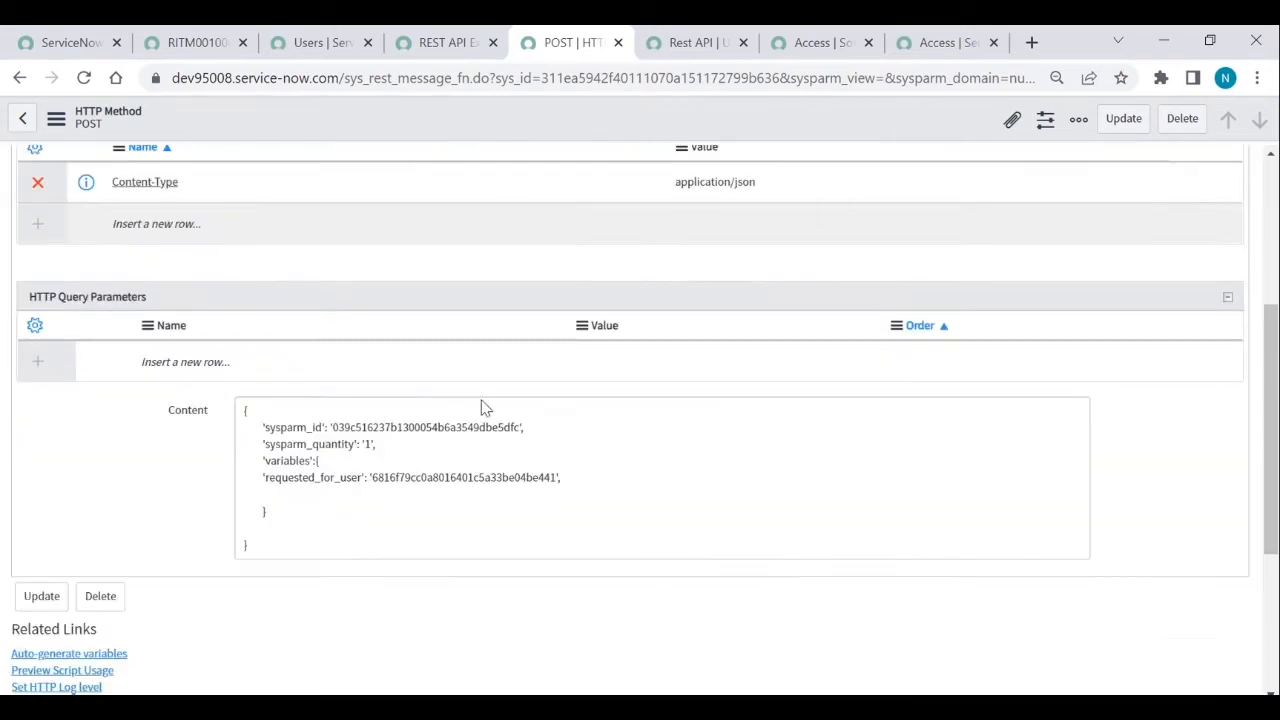
double_click(409, 427)
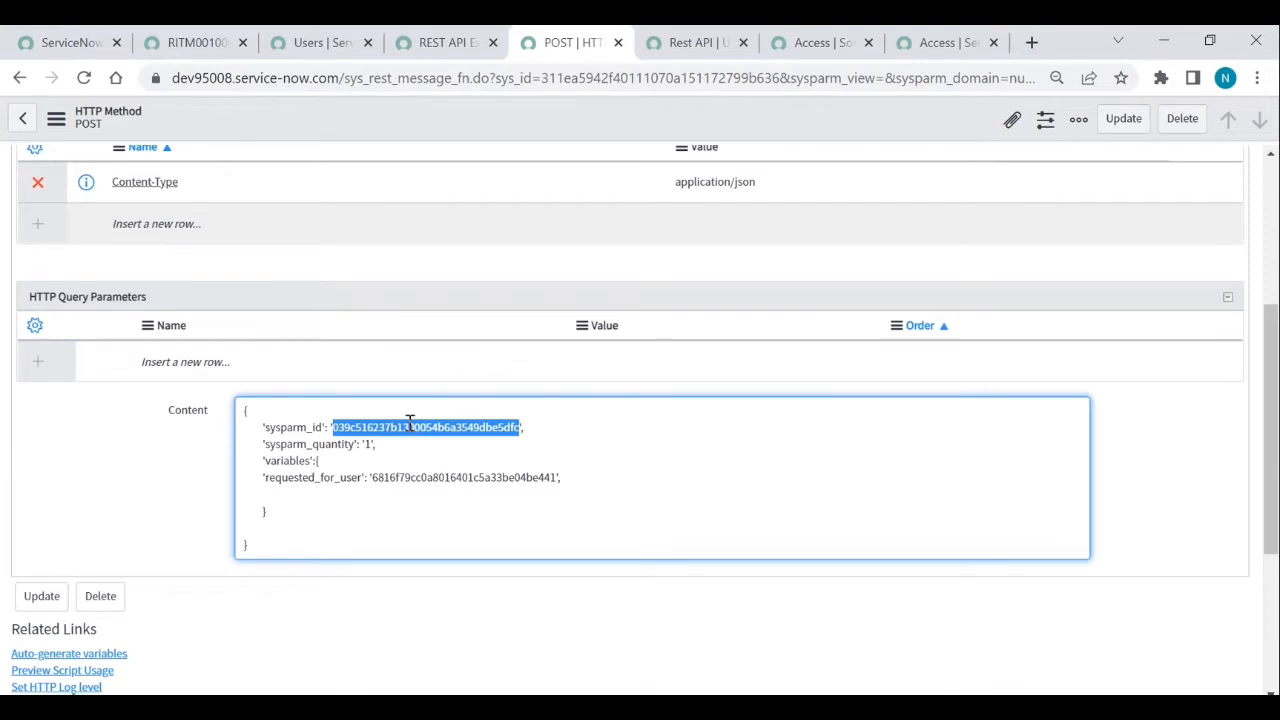
scroll(409, 423, "up", 3)
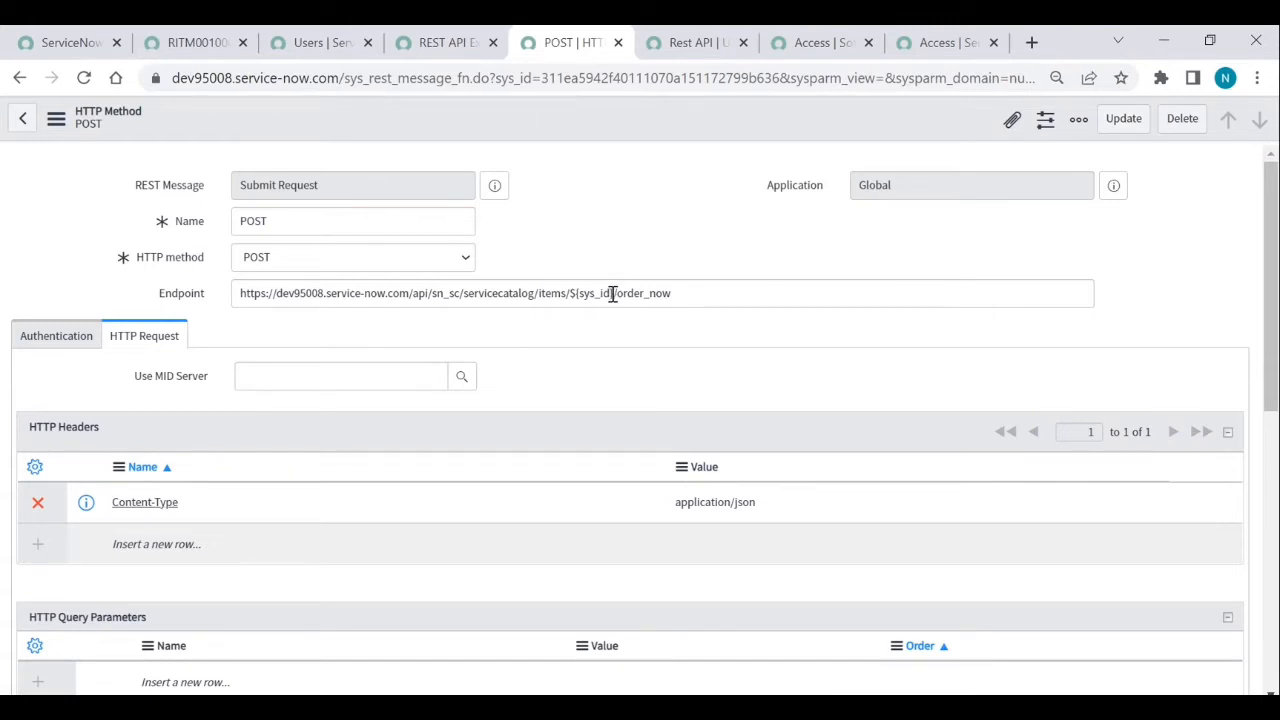
left_click_drag(612, 293, 573, 295)
key("BackSpace")
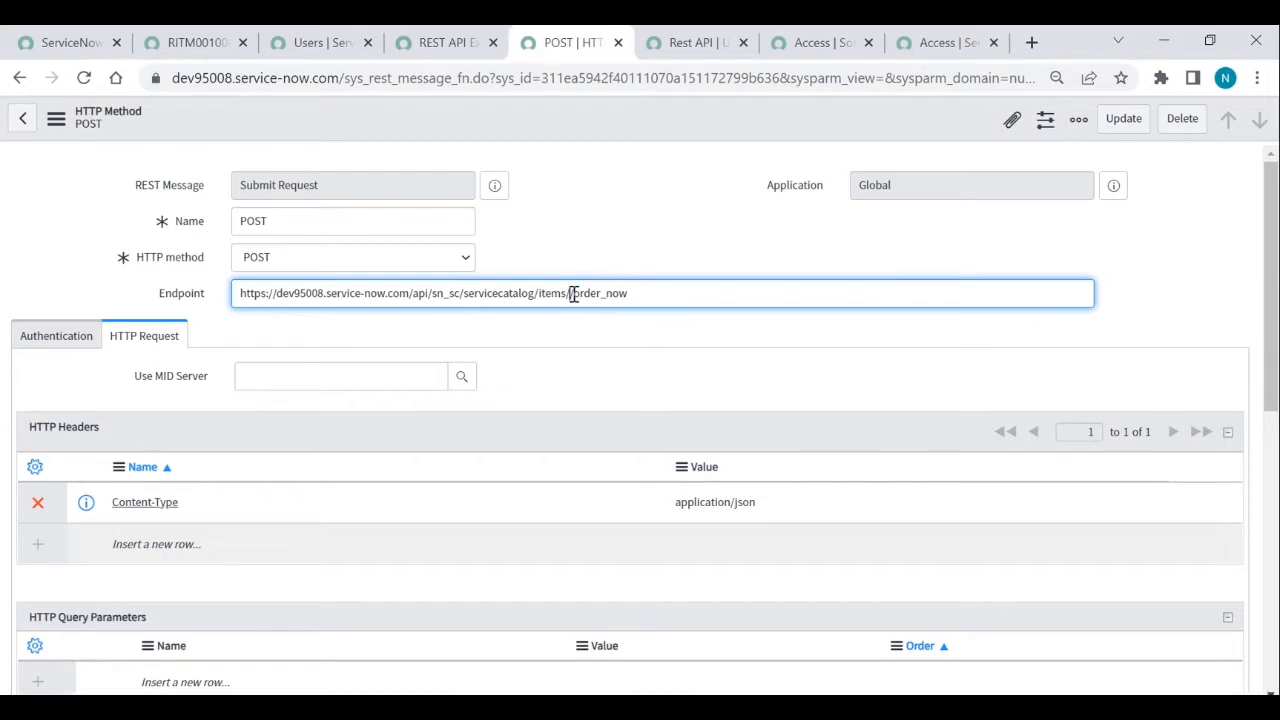
key("ctrl+v")
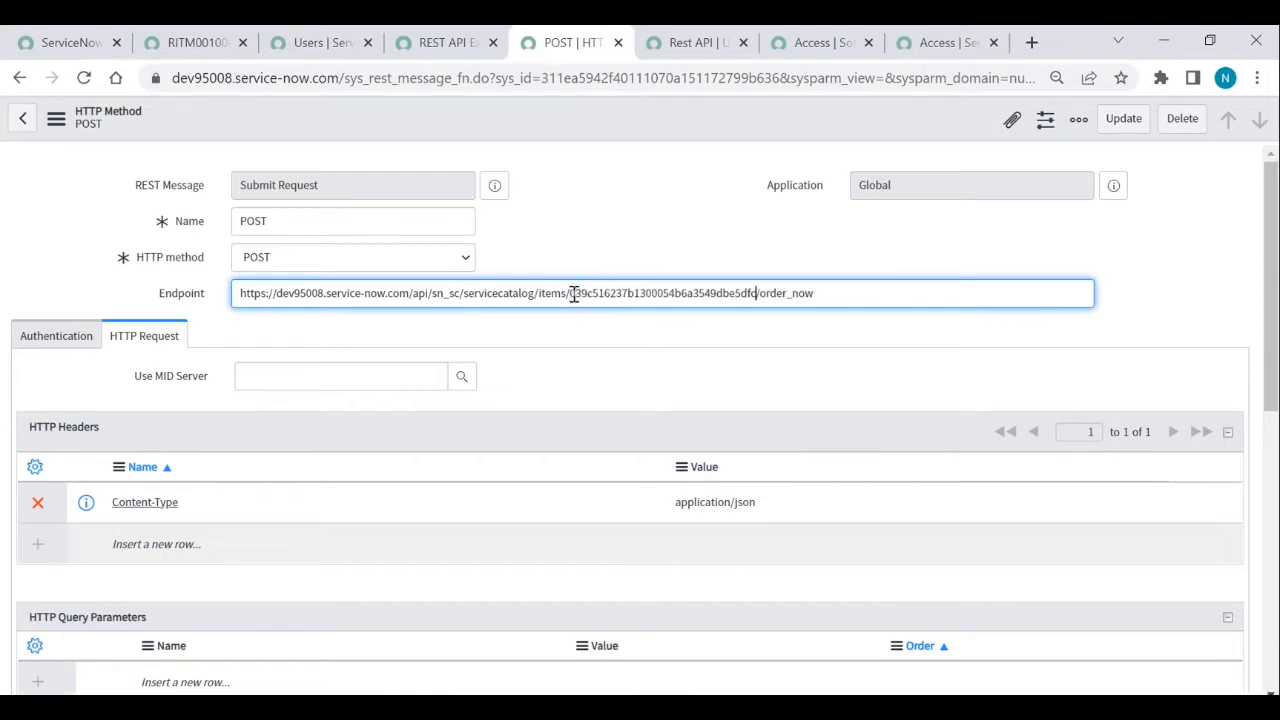
right_click(644, 126)
left_click(664, 134)
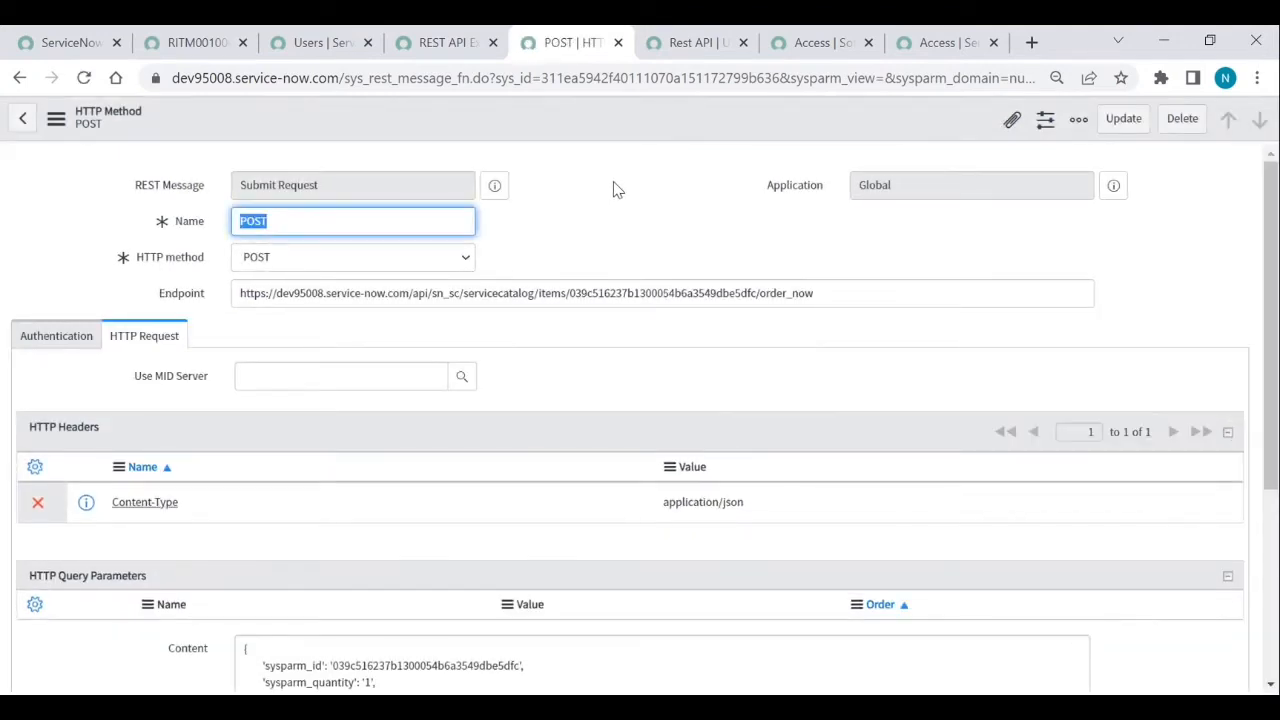
scroll(620, 190, "down", 2)
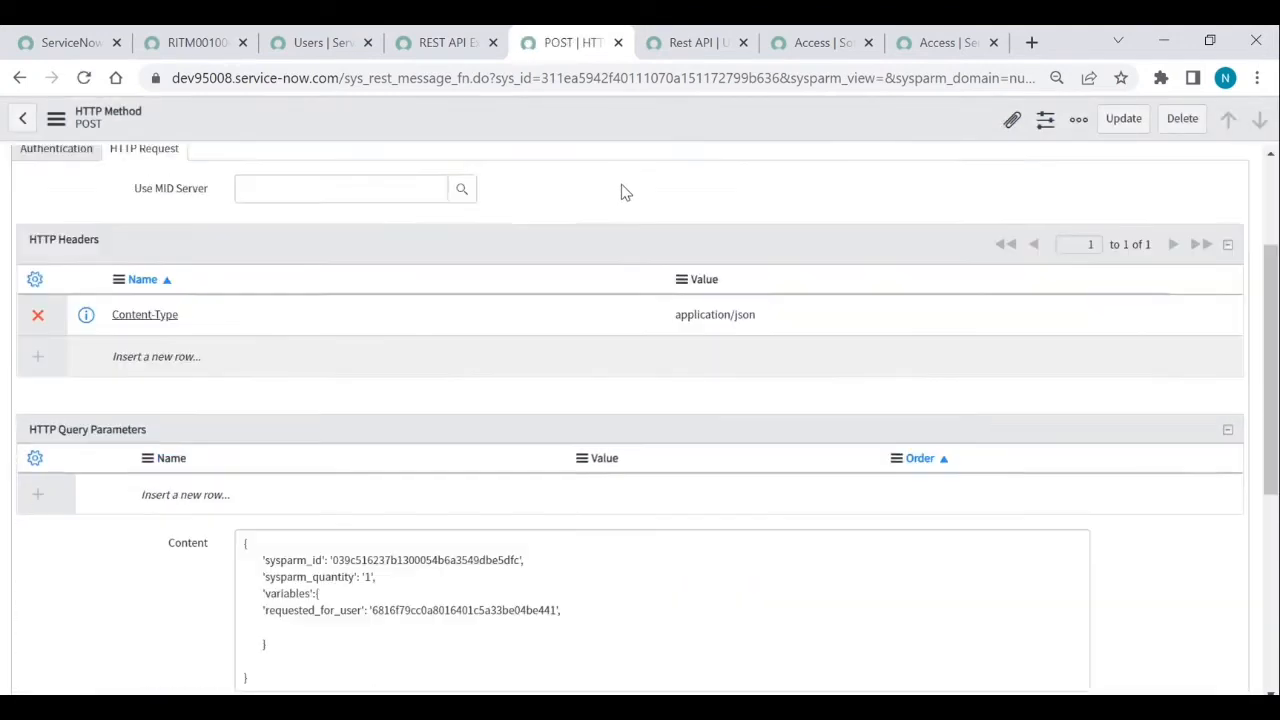
scroll(621, 190, "down", 3)
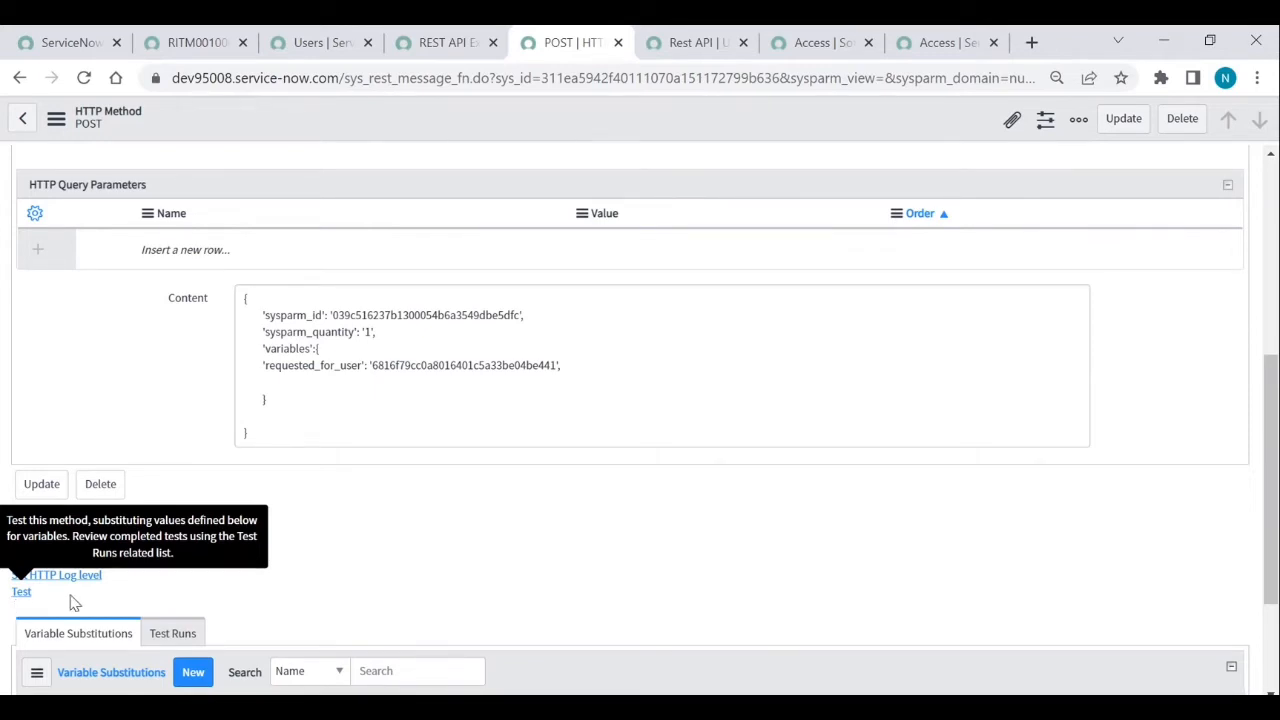
- Test the POST method, note the HTTP 500 failure, and go back to the method form
left_click(22, 596)
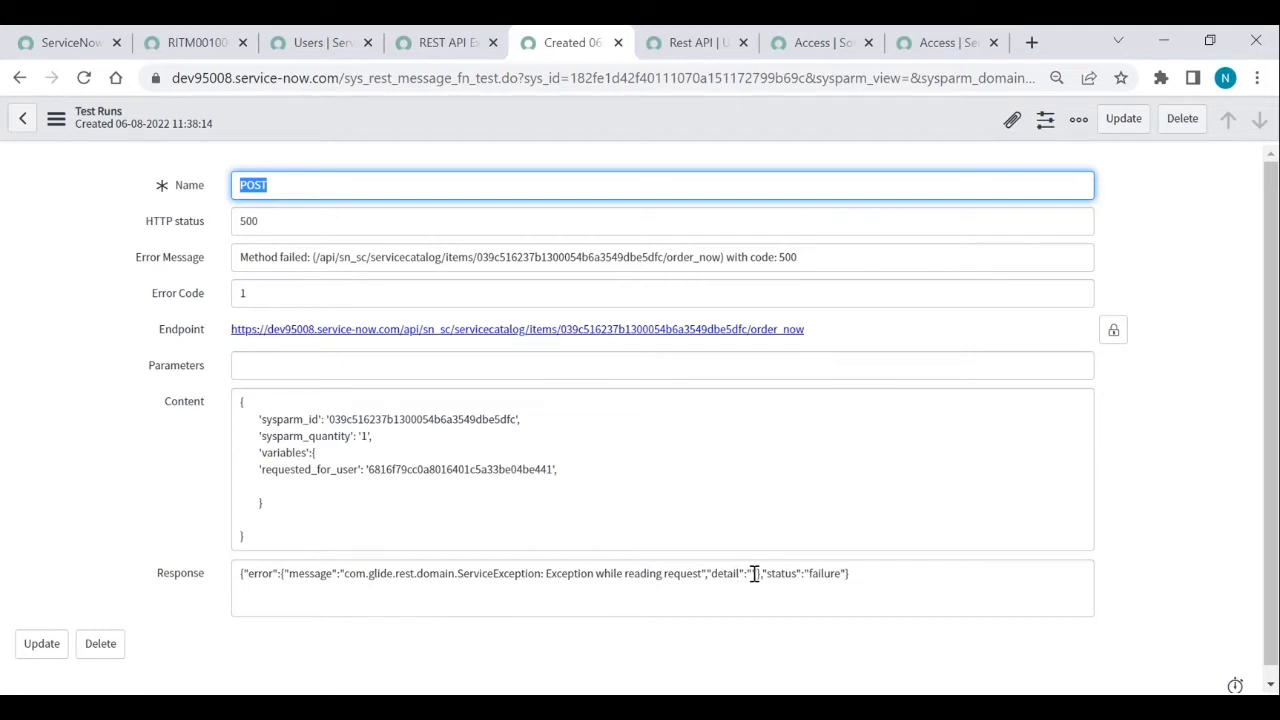
left_click(18, 78)
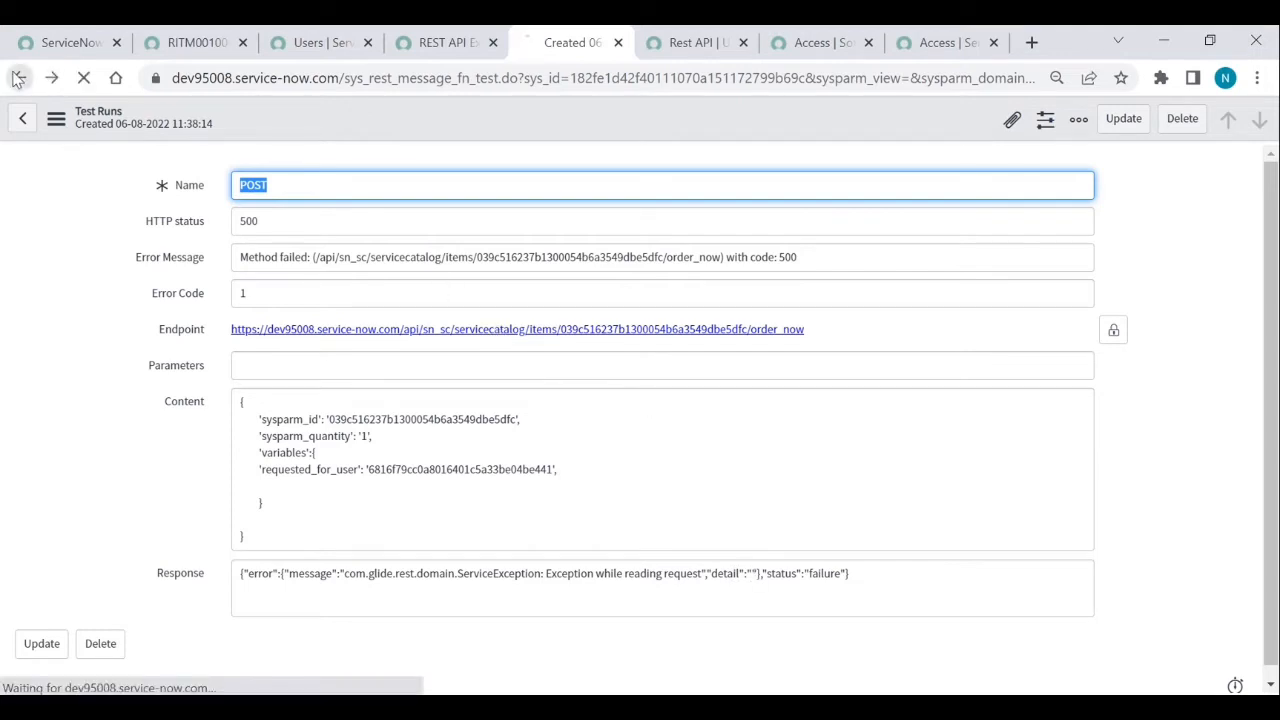
scroll(346, 443, "down", 3)
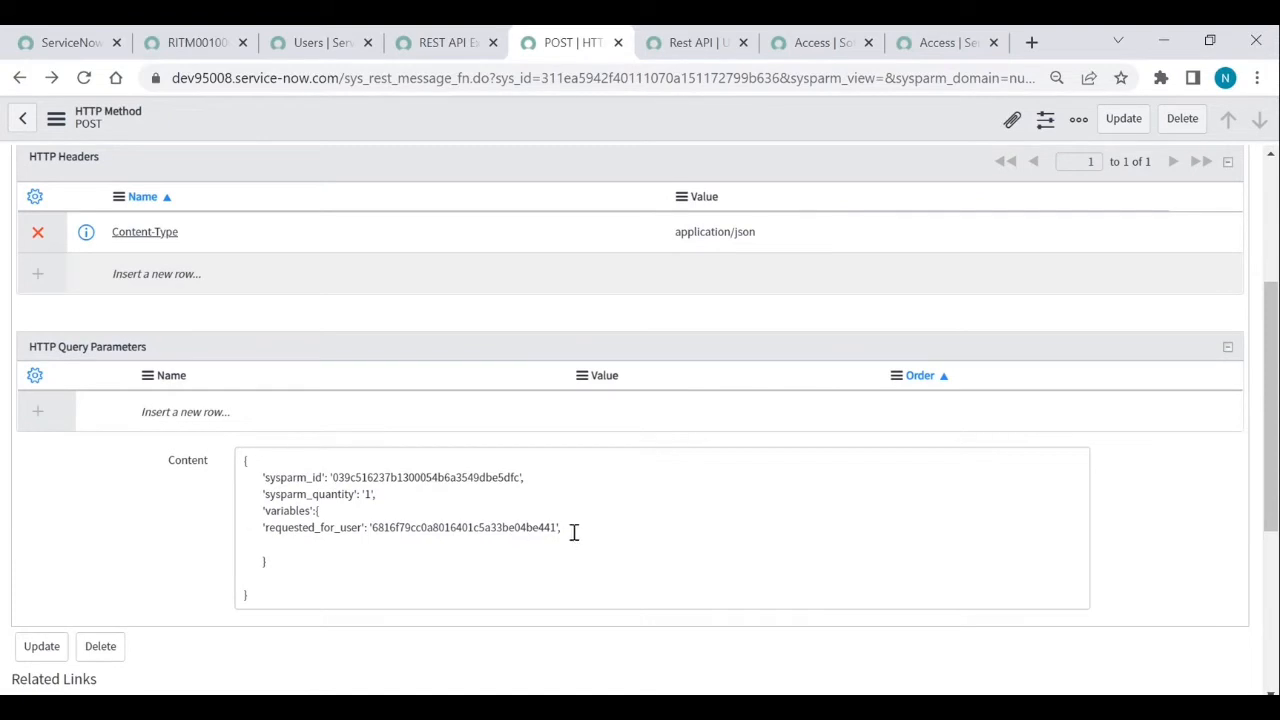
- Add a 'device_name':'' entry, copied from the Access item's variables, to the request body
left_click(574, 532)
key("Return")
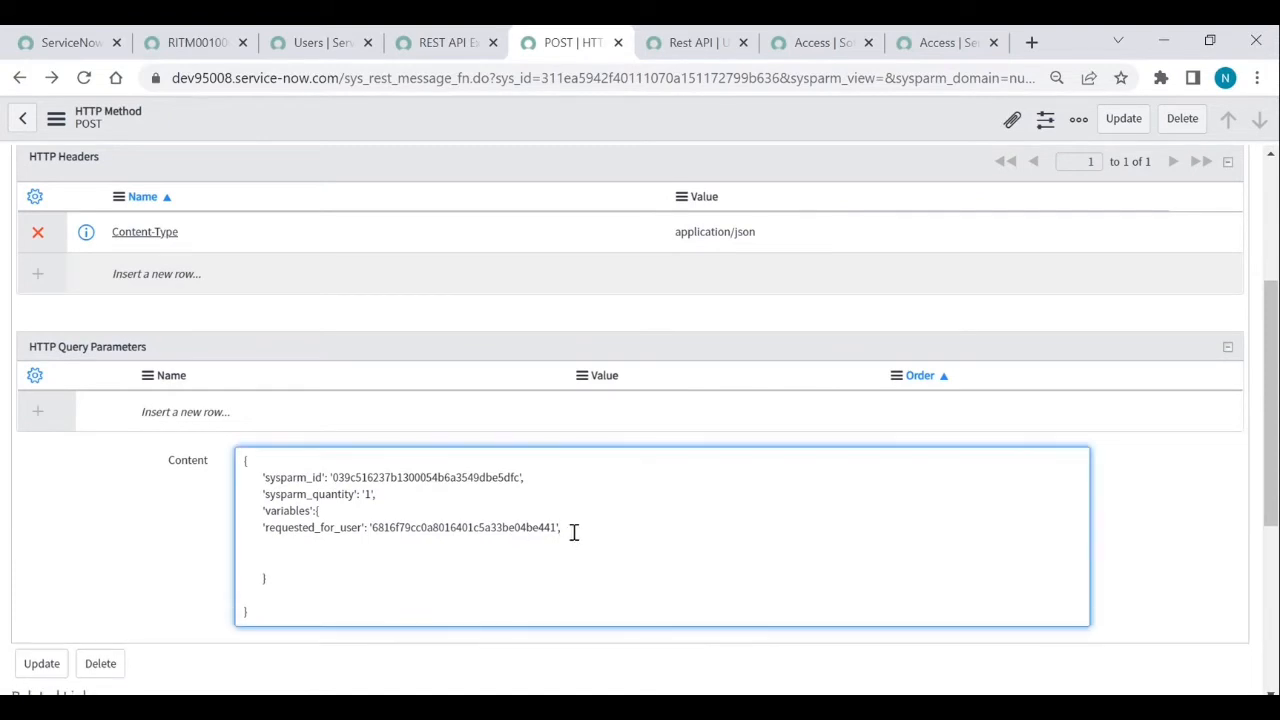
left_click(816, 32)
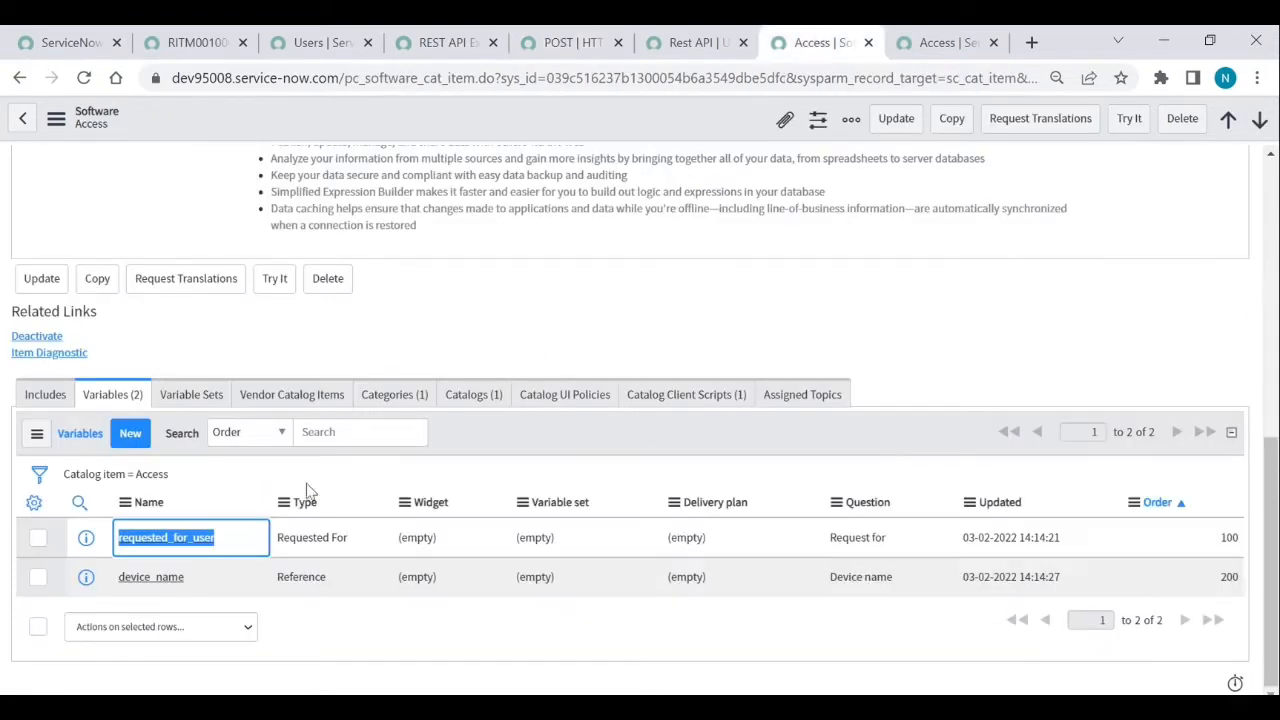
left_click_drag(192, 578, 118, 592)
key("ctrl+c")
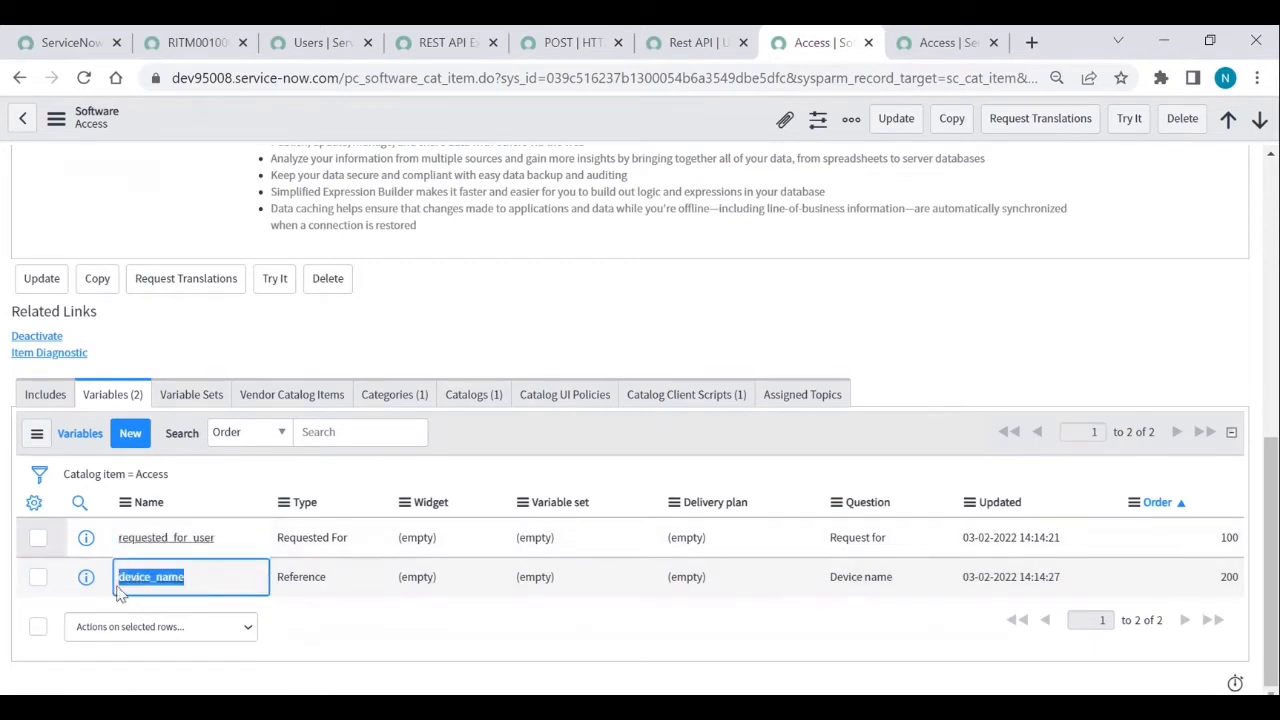
left_click(562, 44)
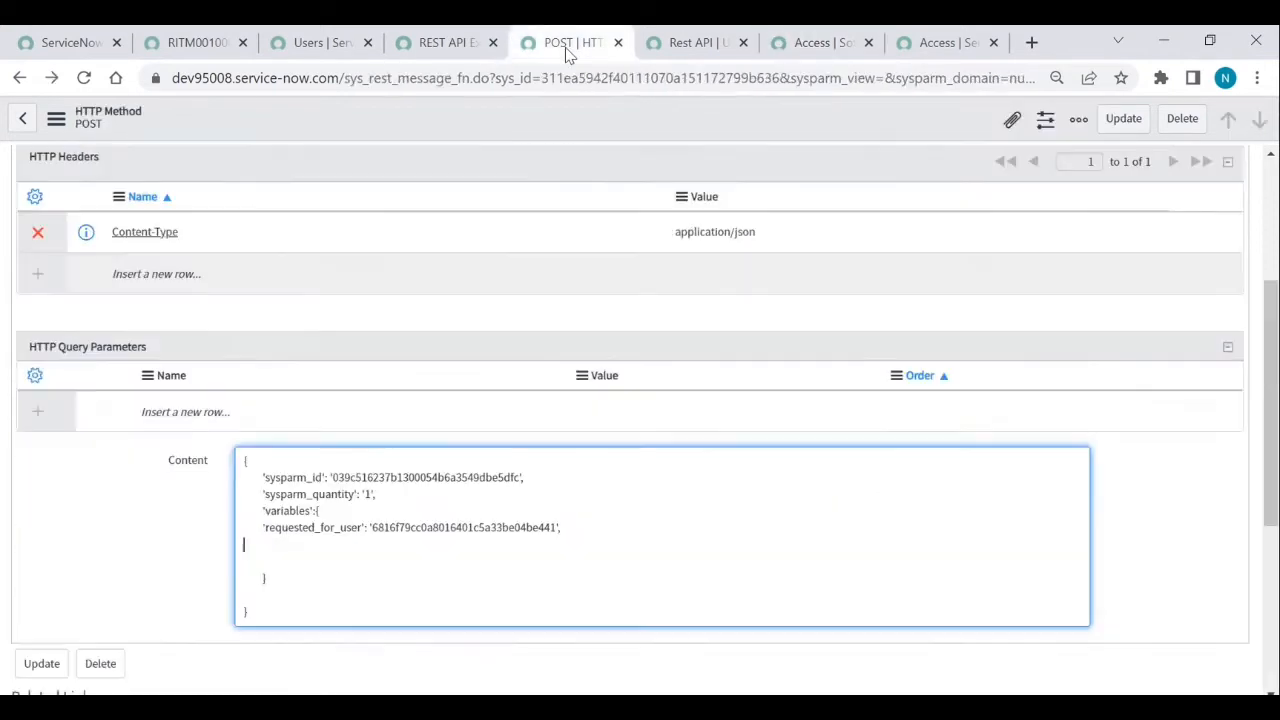
left_click(332, 536)
type("'")
key("ctrl+v")
- Save the POST method and run its Test again
scroll(163, 623, "down", 2)
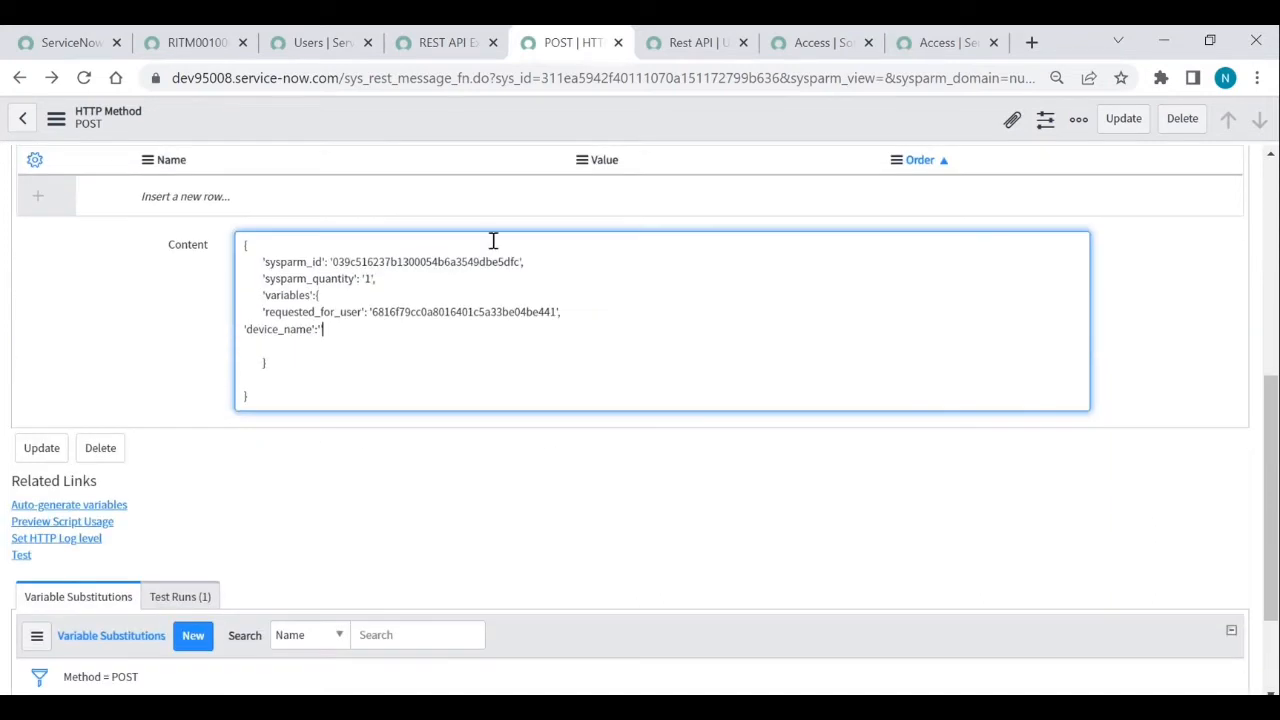
right_click(552, 110)
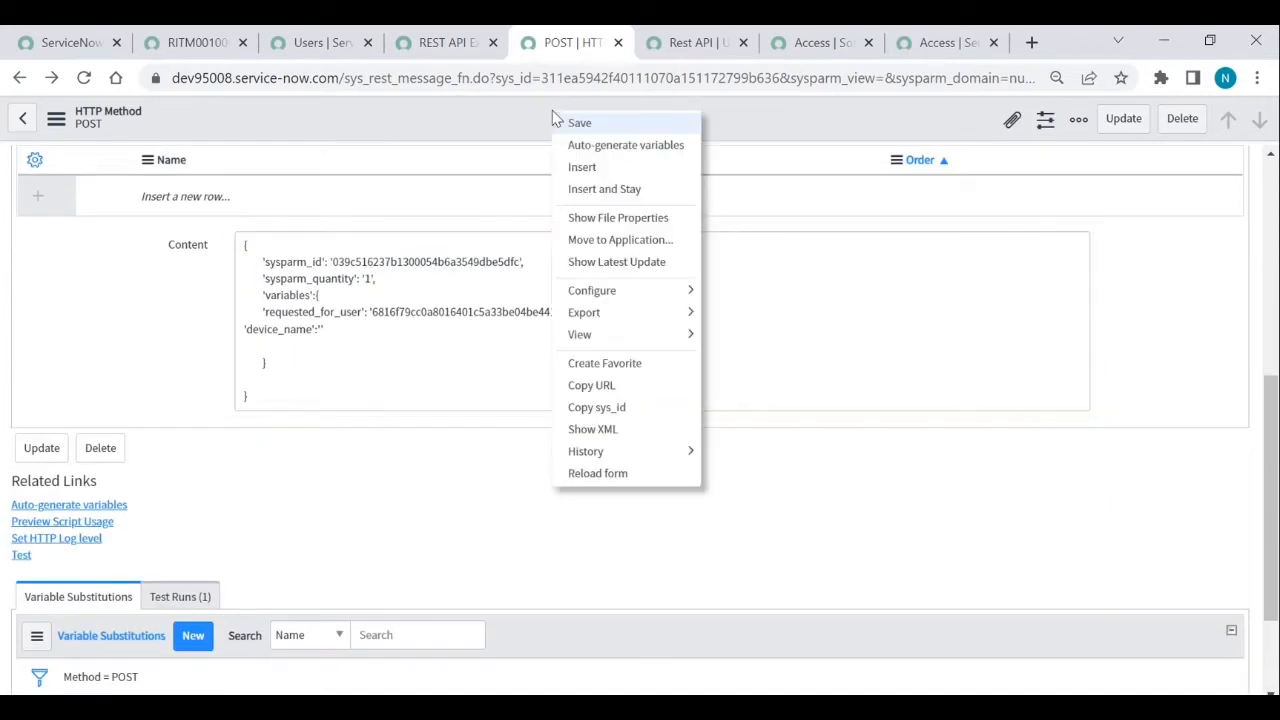
left_click(573, 122)
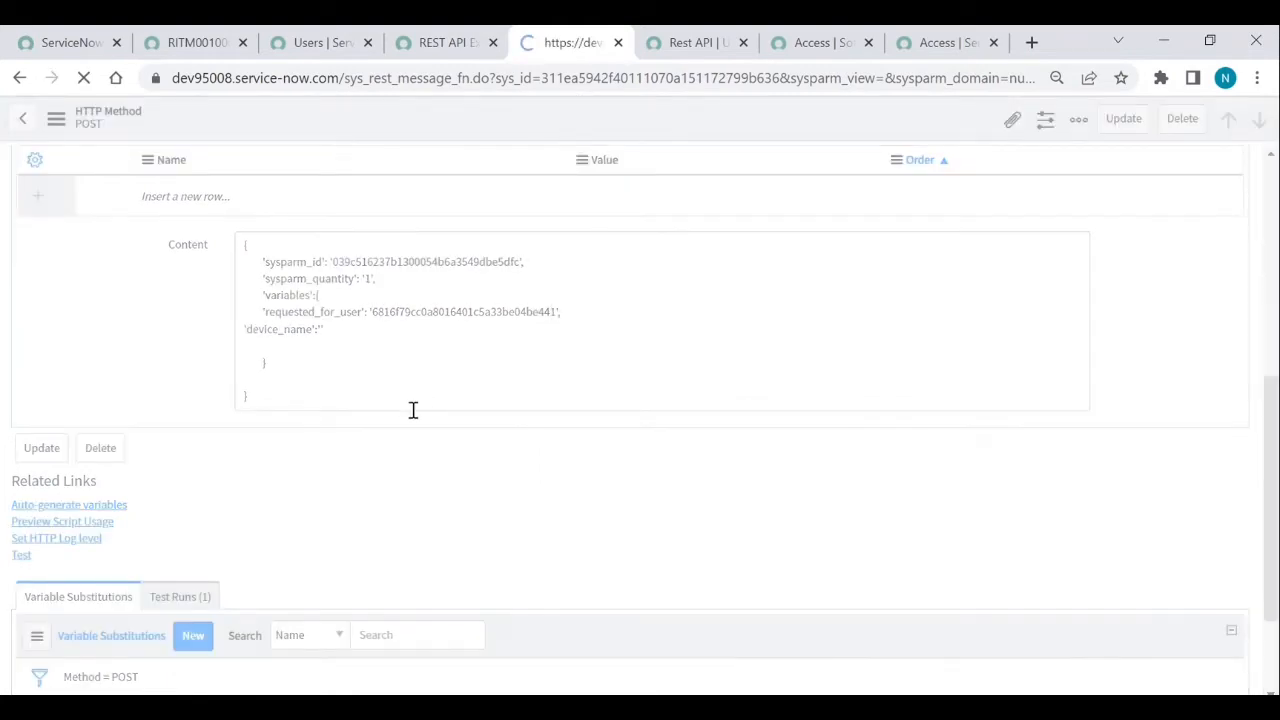
scroll(295, 517, "down", 4)
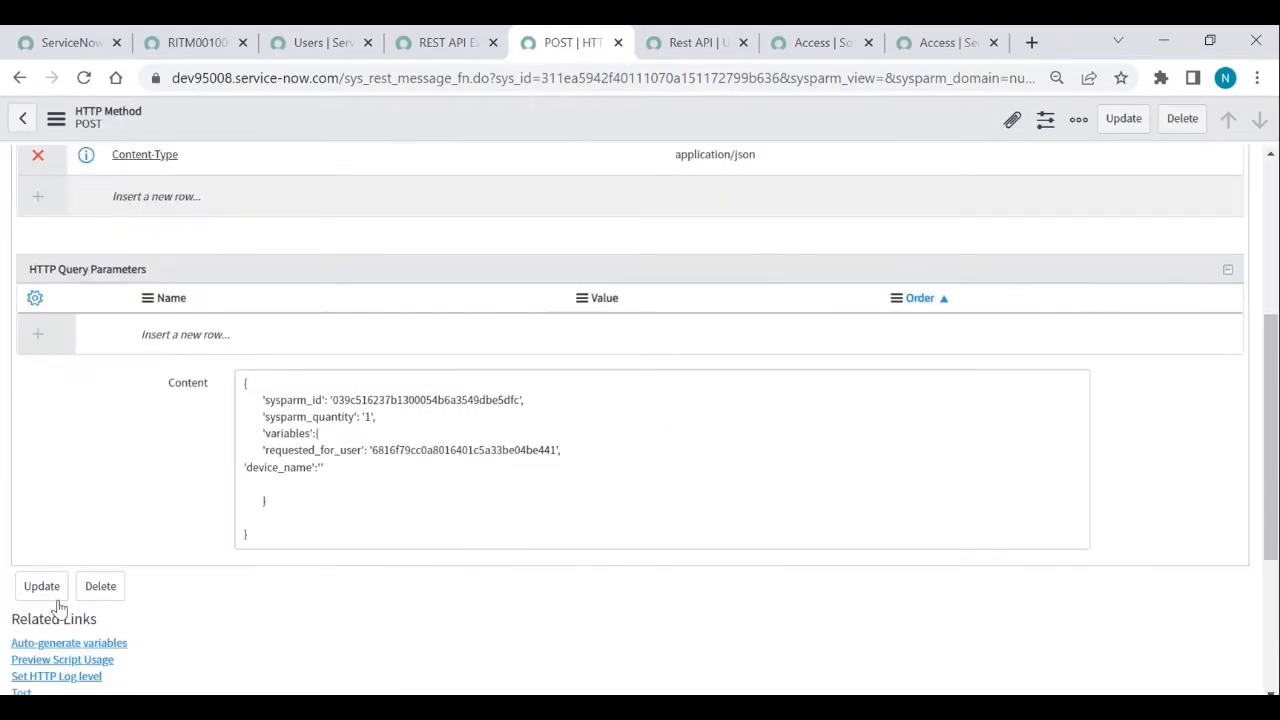
scroll(14, 650, "down", 1)
scroll(16, 650, "down", 1)
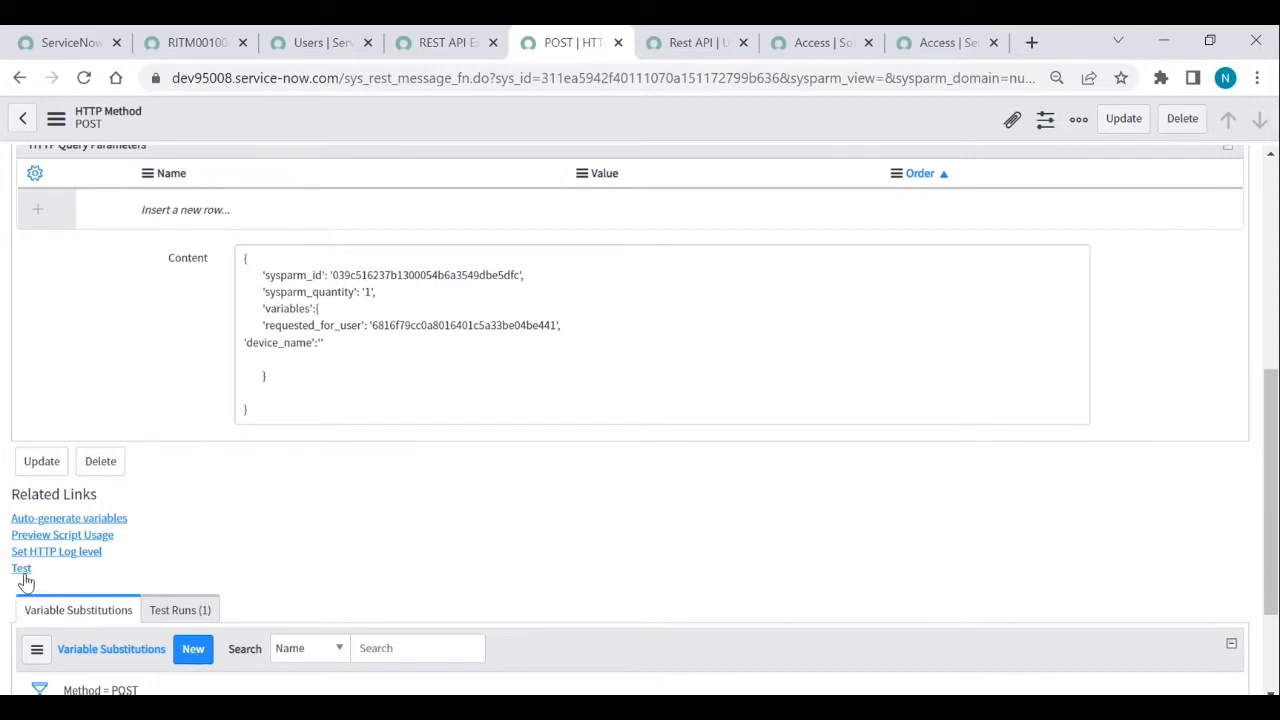
left_click(21, 568)
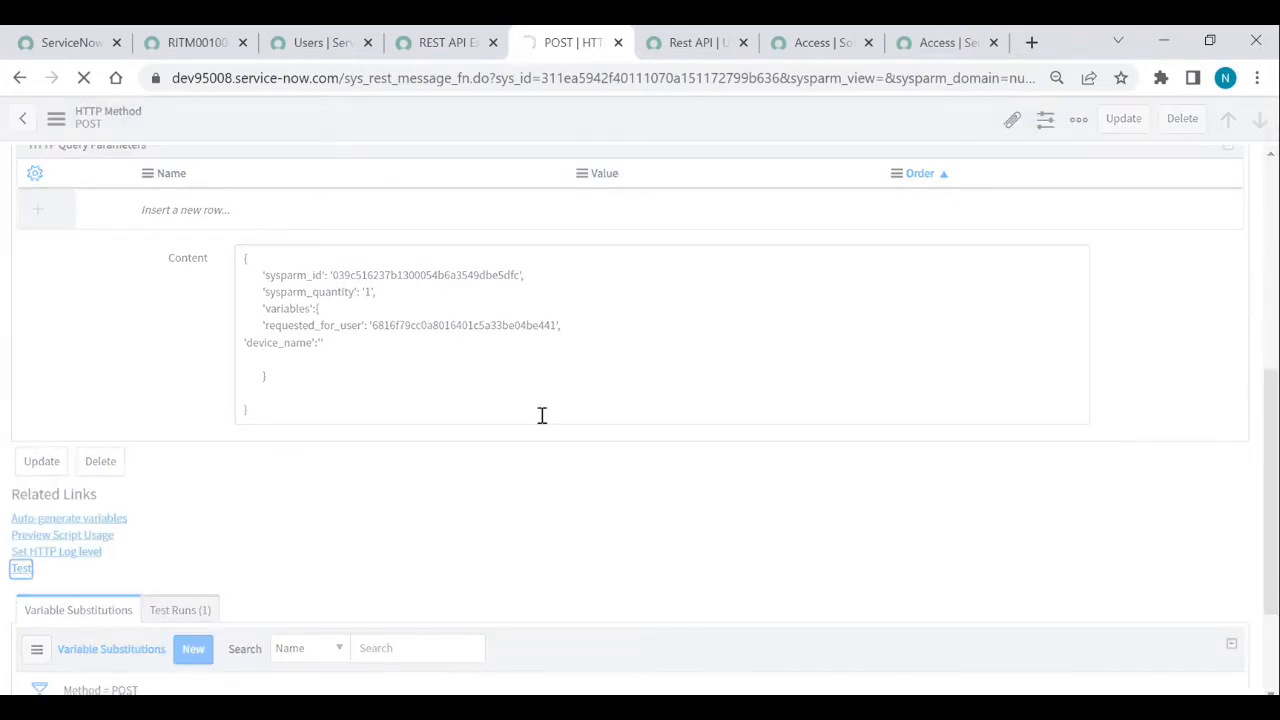
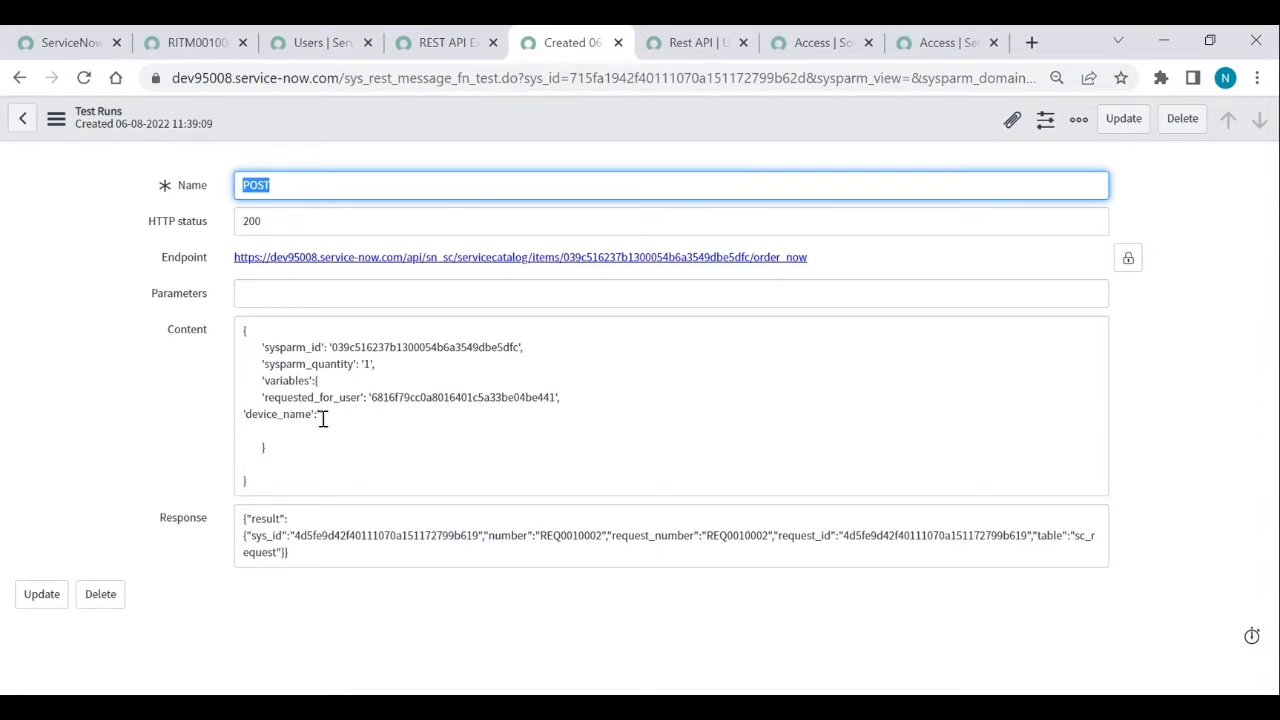
- Leave the test run record and return to the POST HTTP method form
left_click(268, 398)
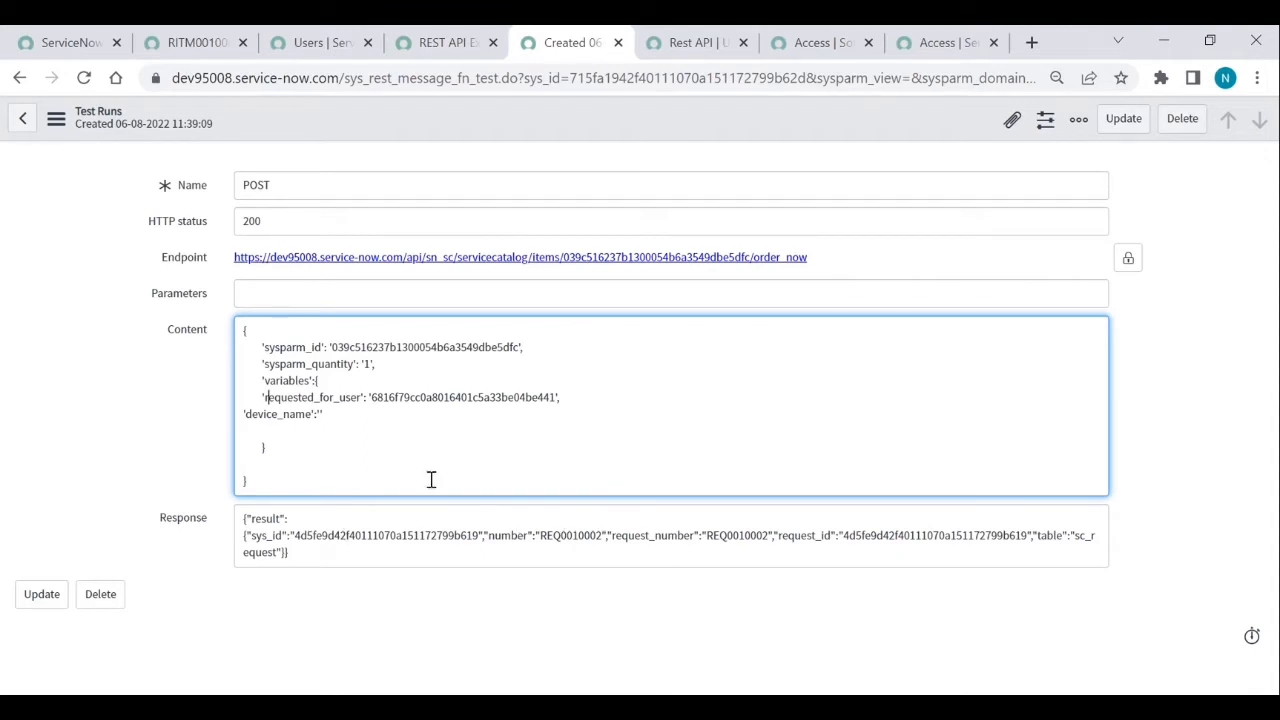
left_click(18, 79)
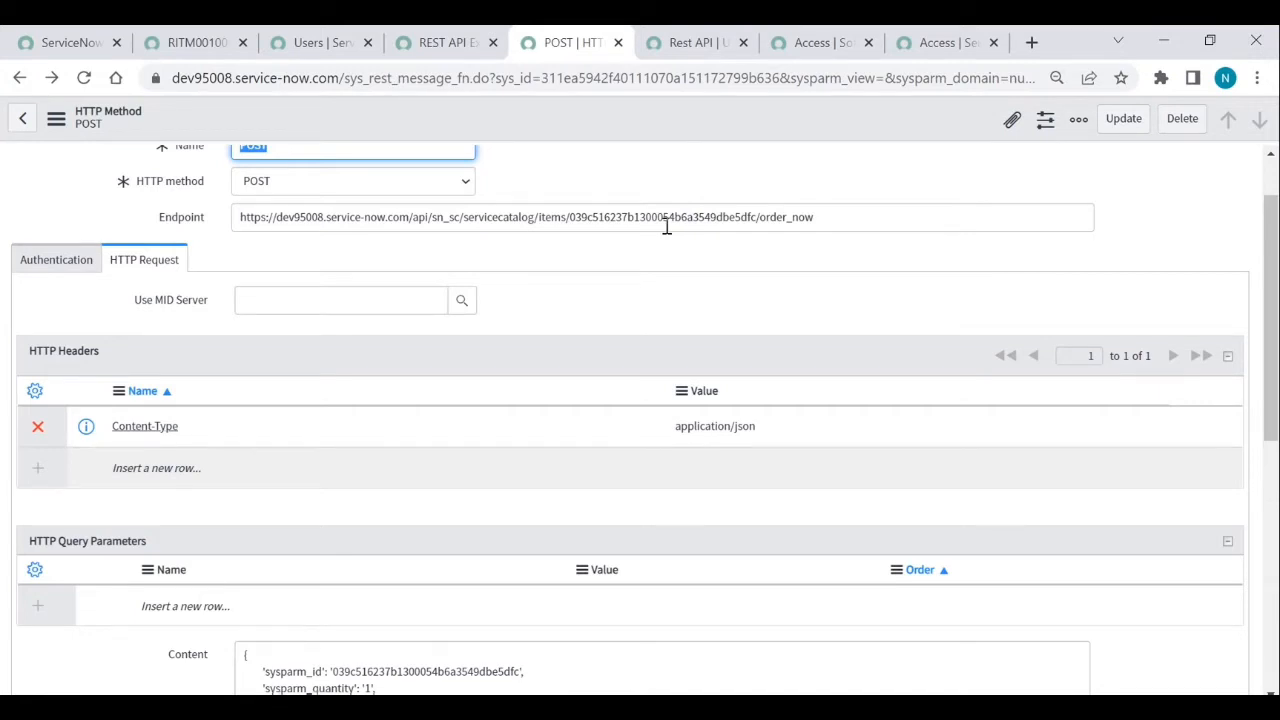
scroll(667, 227, "down", 2)
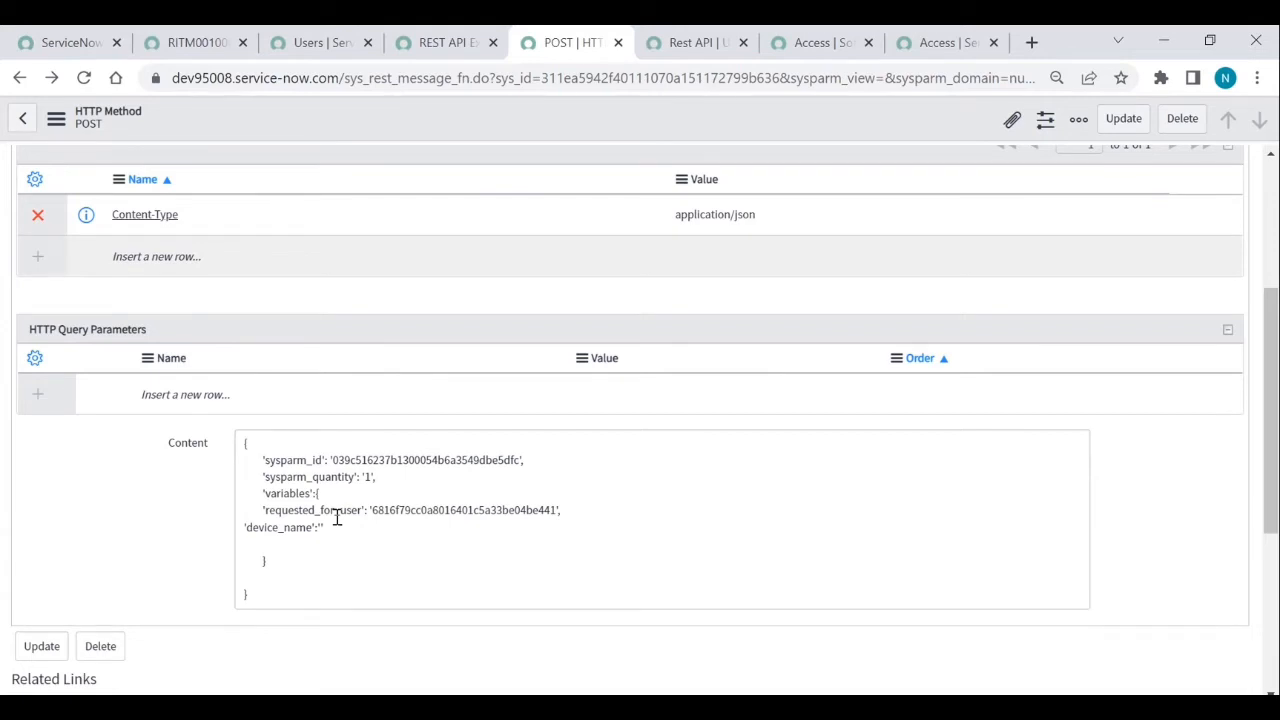
scroll(337, 517, "up", 3)
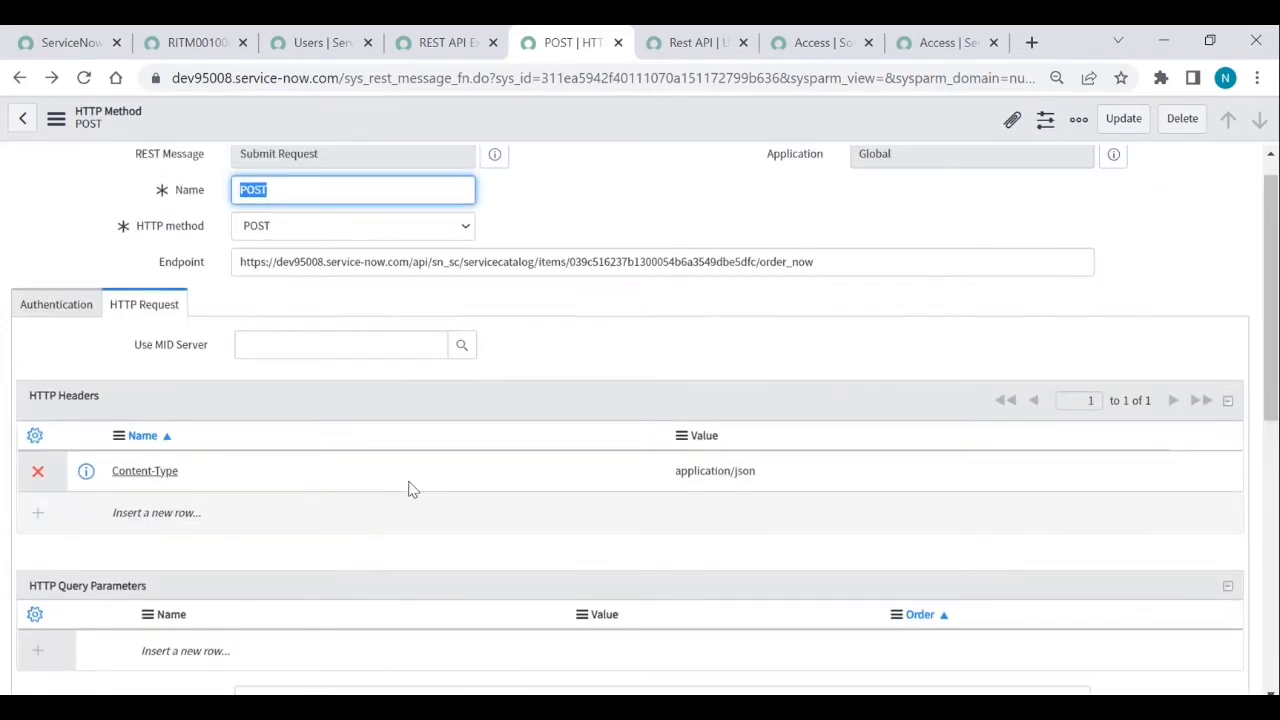
- Replace the hard-coded catalog item ID in the endpoint with ${sysid}
double_click(722, 262)
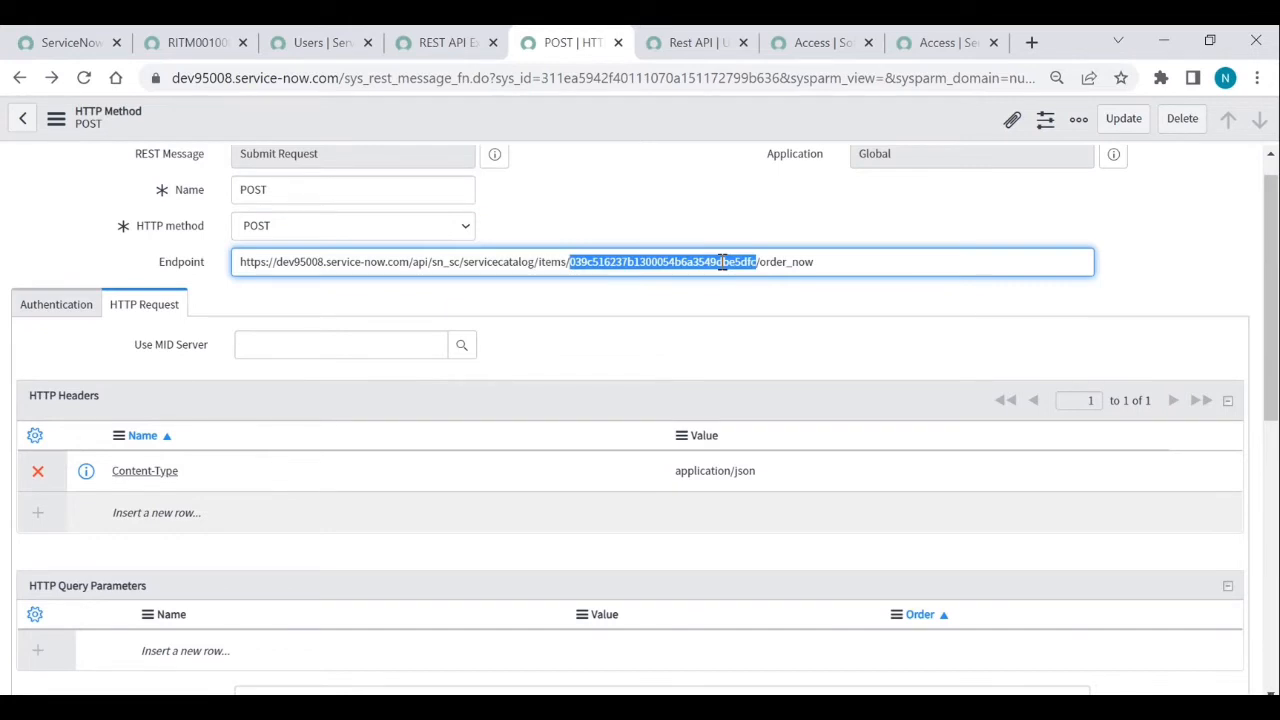
key("BackSpace")
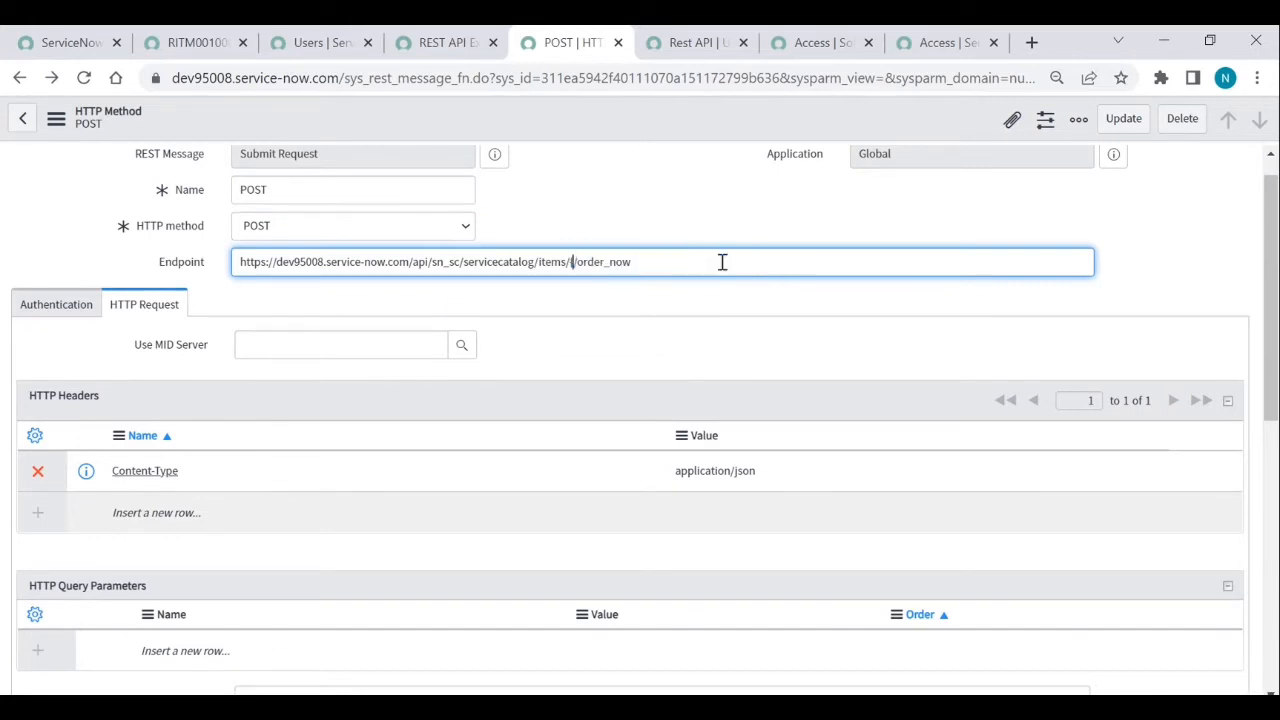
type("{")
type("${")
type("sys")
type("id")
- Swap the body's sysparm_id, requested_for_user and device_name values for ${sysid}, ${user} and ${device}
scroll(666, 261, "down", 3)
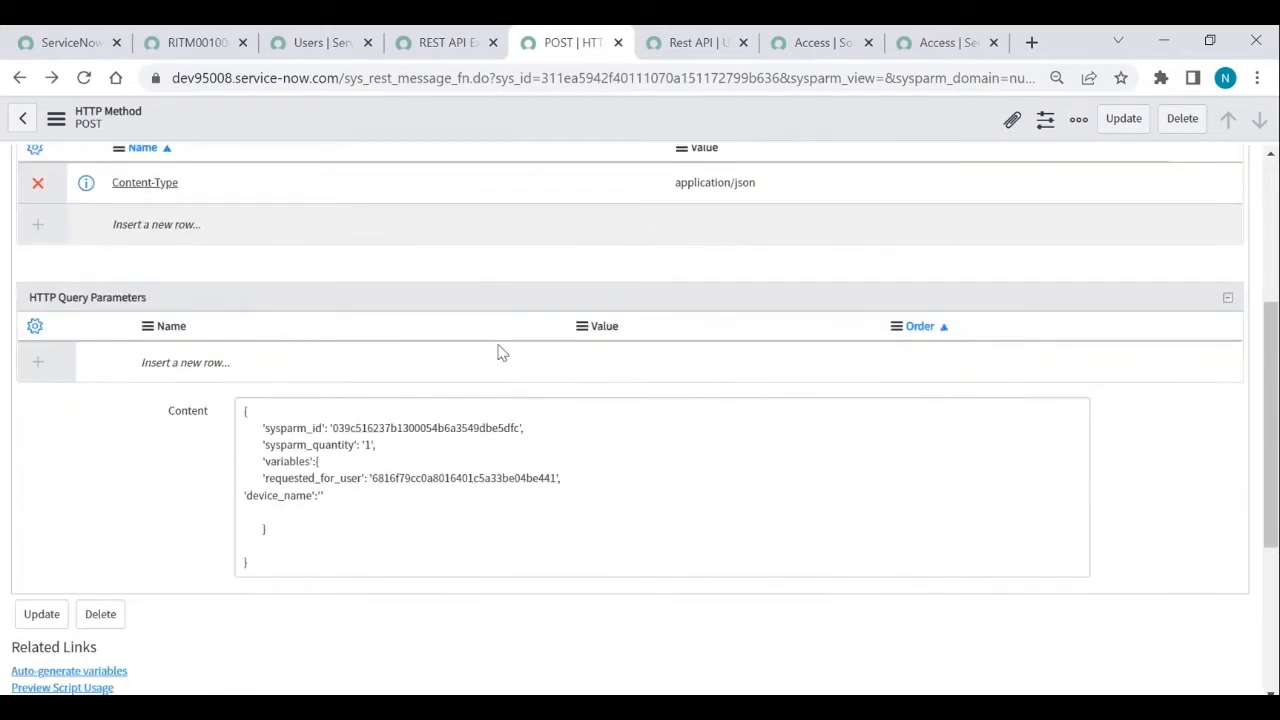
double_click(398, 430)
key("ctrl+c")
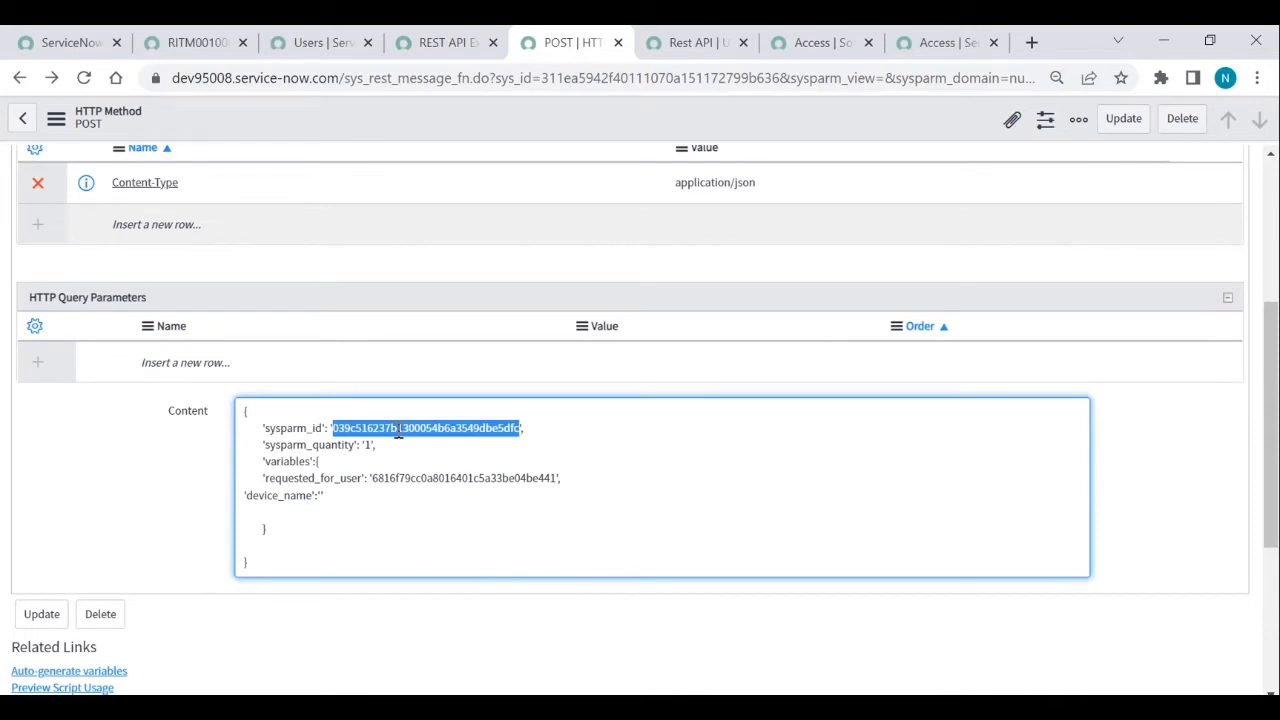
type("$")
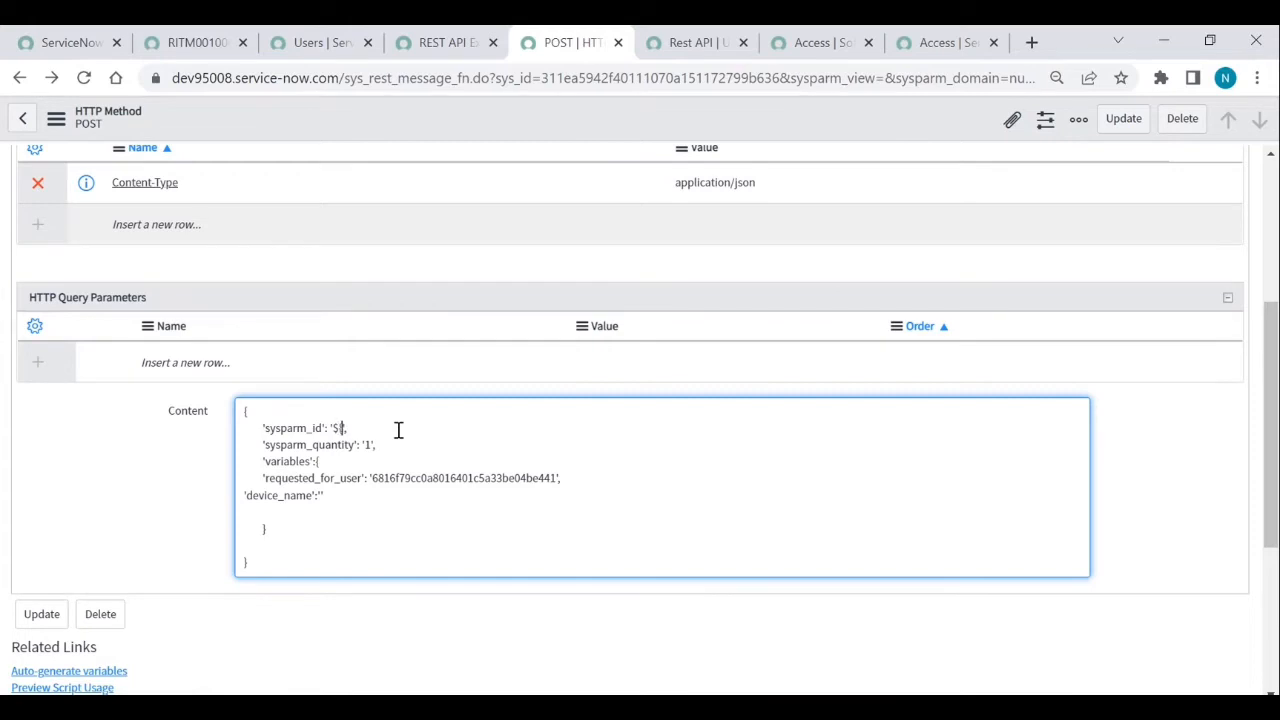
type("{sysid")
double_click(375, 479)
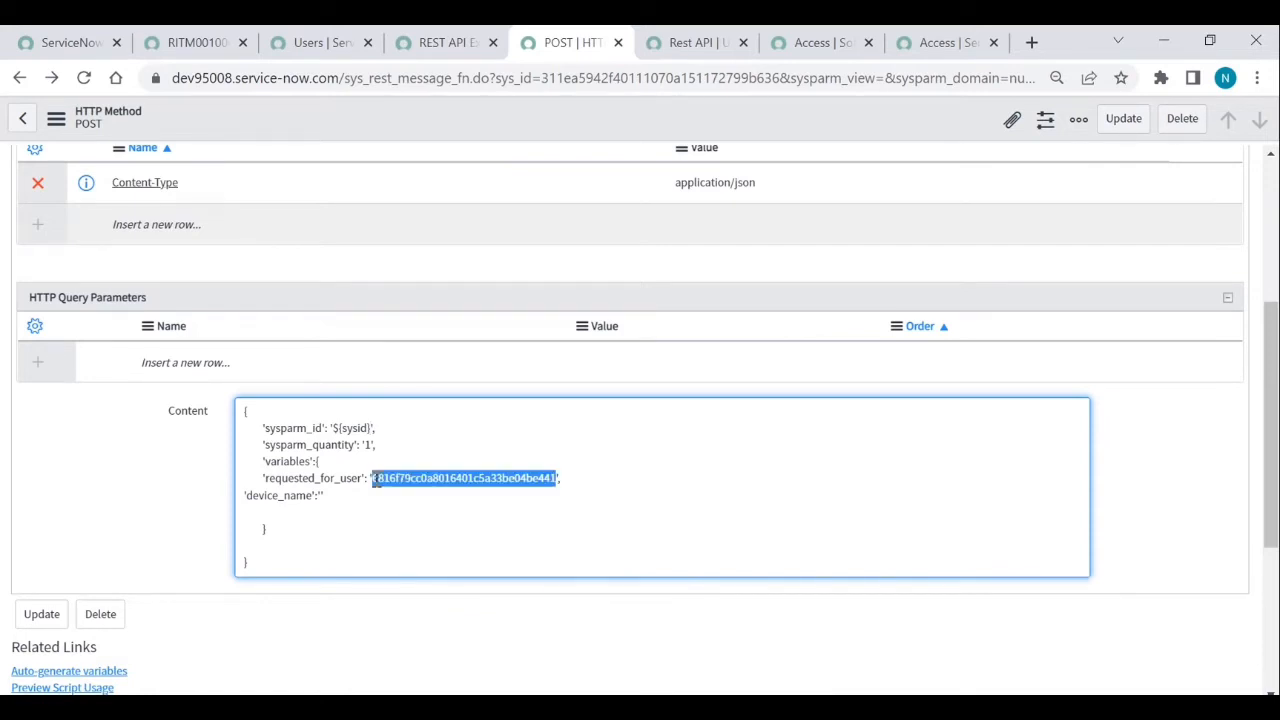
type("${user")
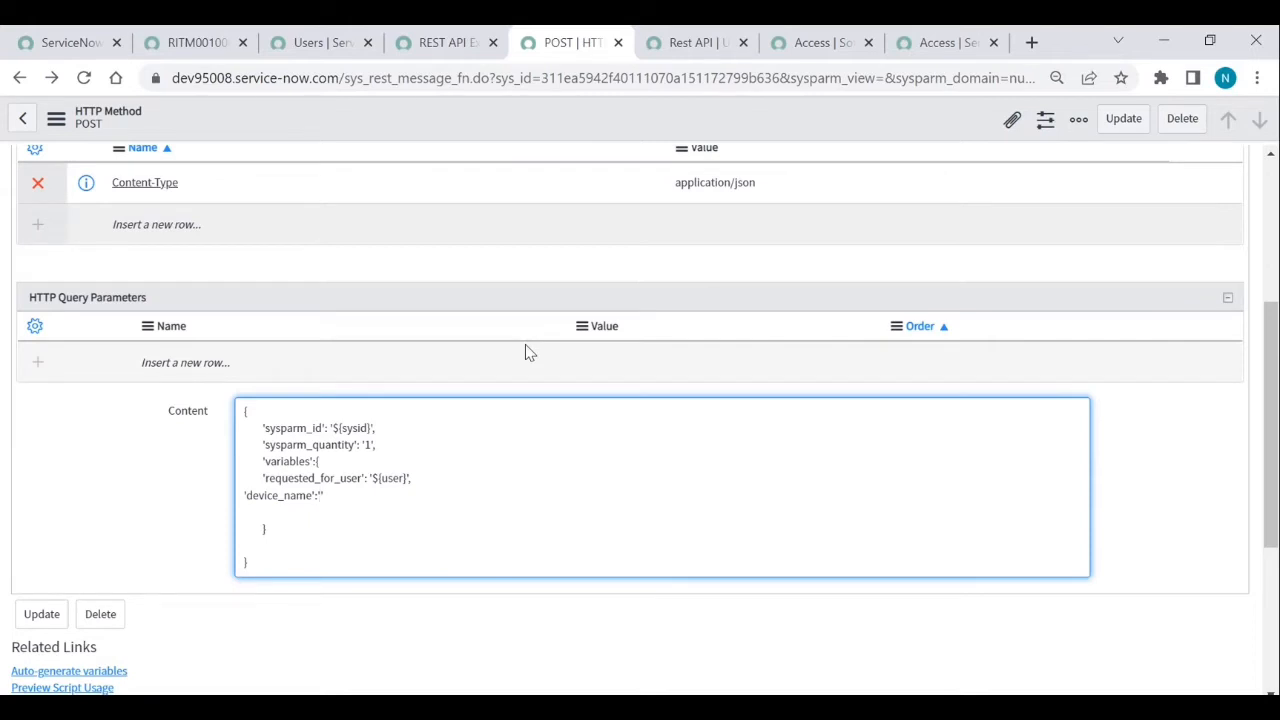
type("${device}'")
right_click(650, 130)
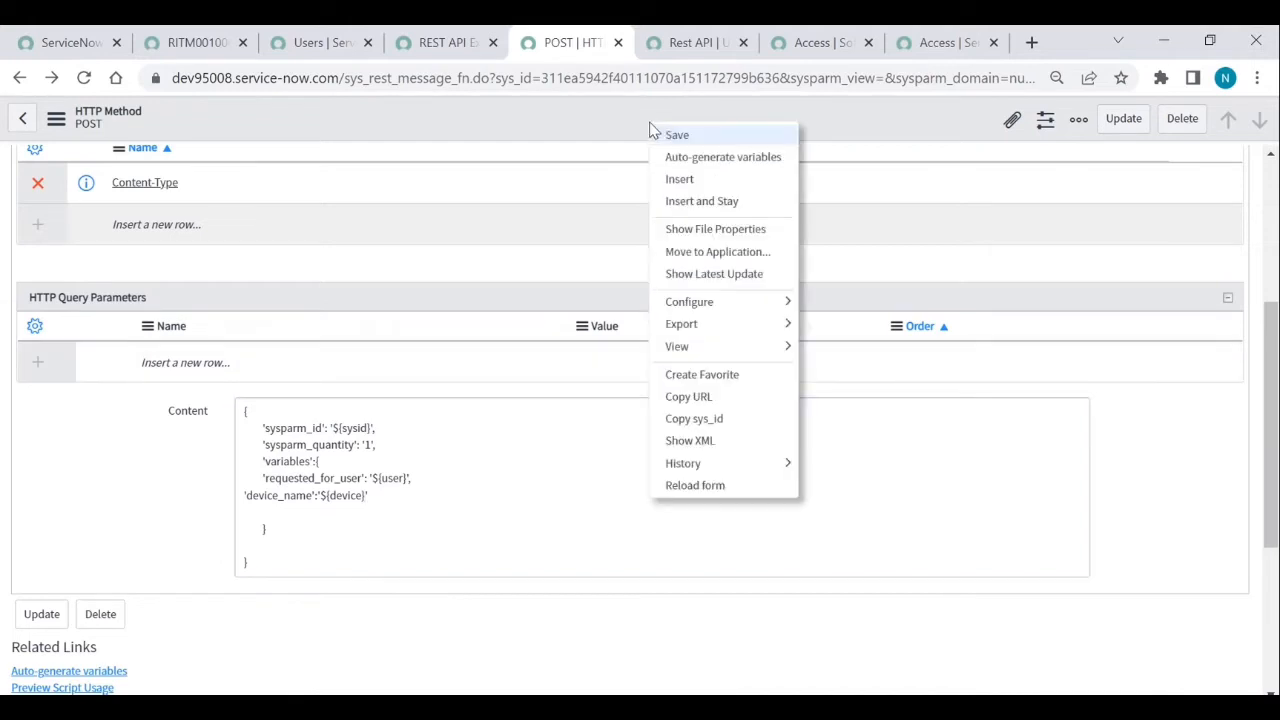
- Save the POST method with its parameterised endpoint and body
left_click(677, 137)
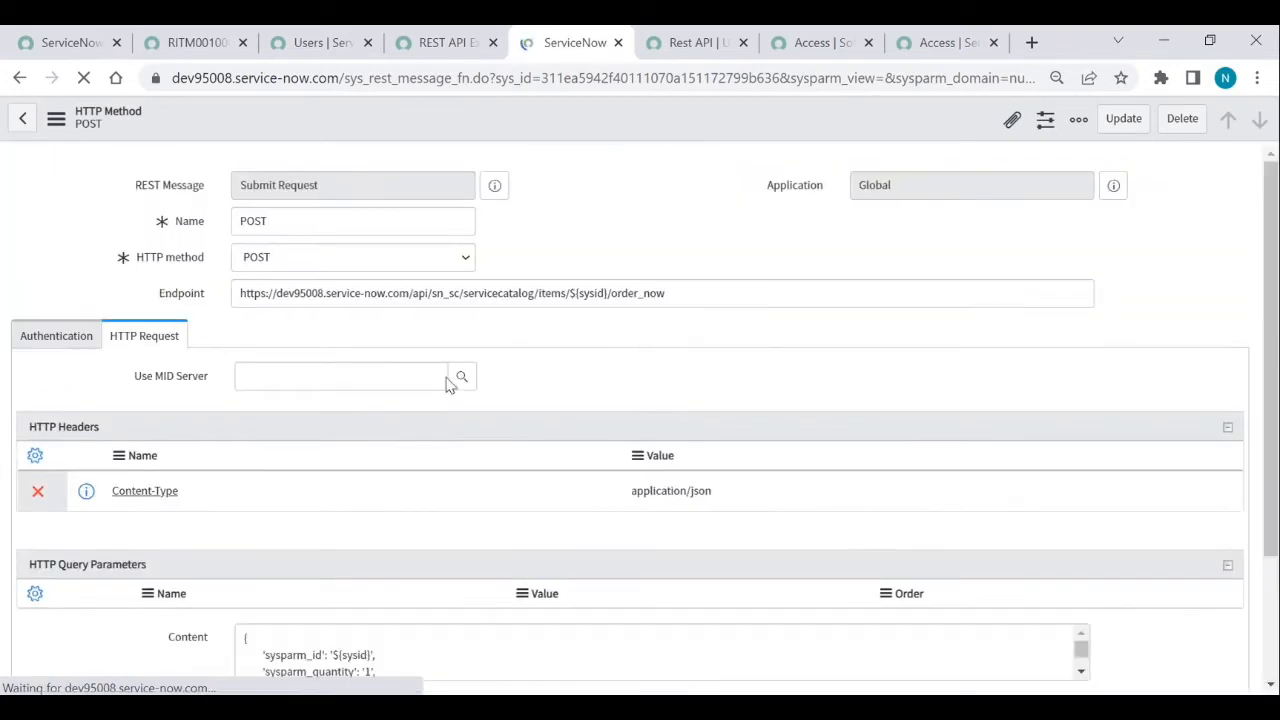
scroll(442, 379, "down", 1)
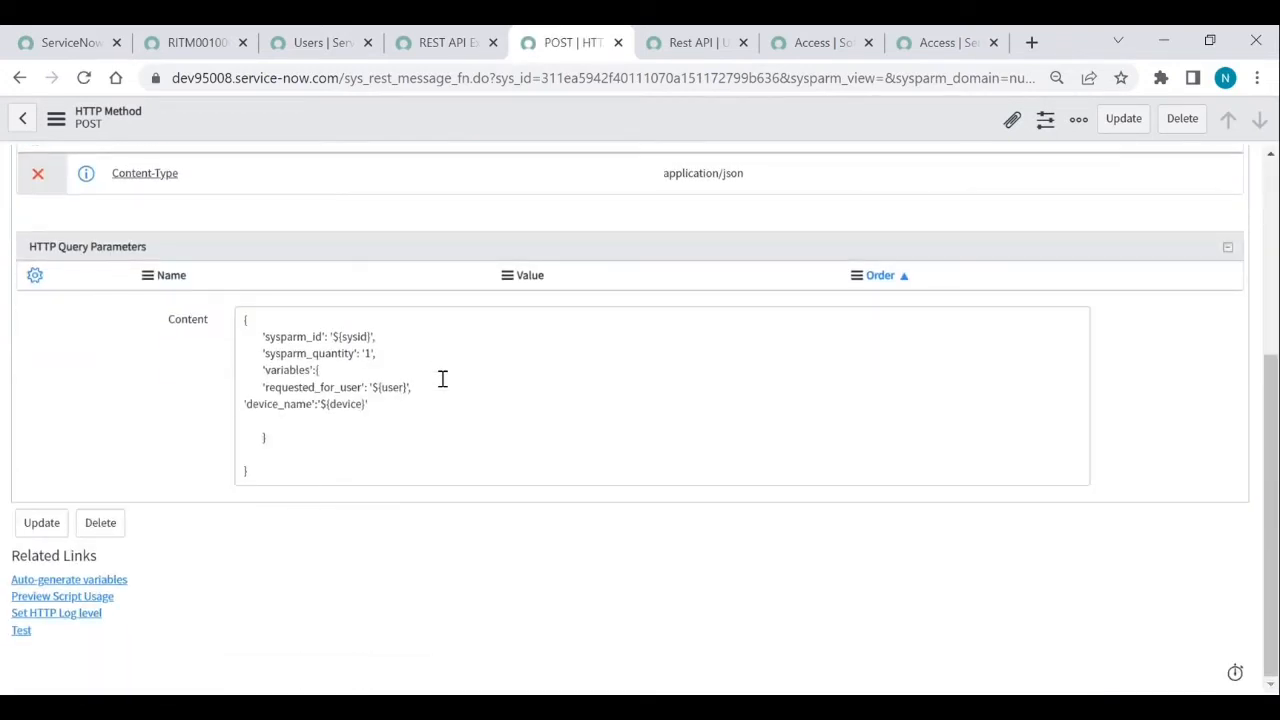
scroll(486, 586, "down", 3)
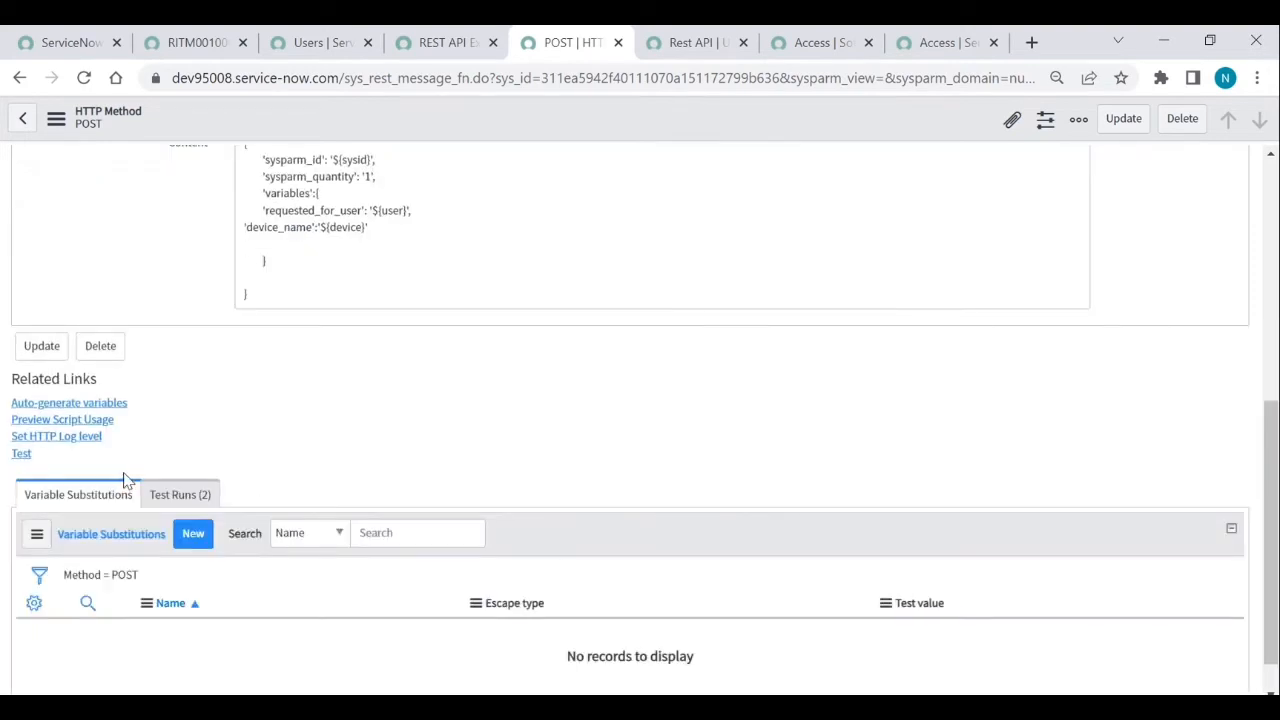
- Auto-generate the device, sysid and user variable substitutions and scroll to review them
left_click(98, 410)
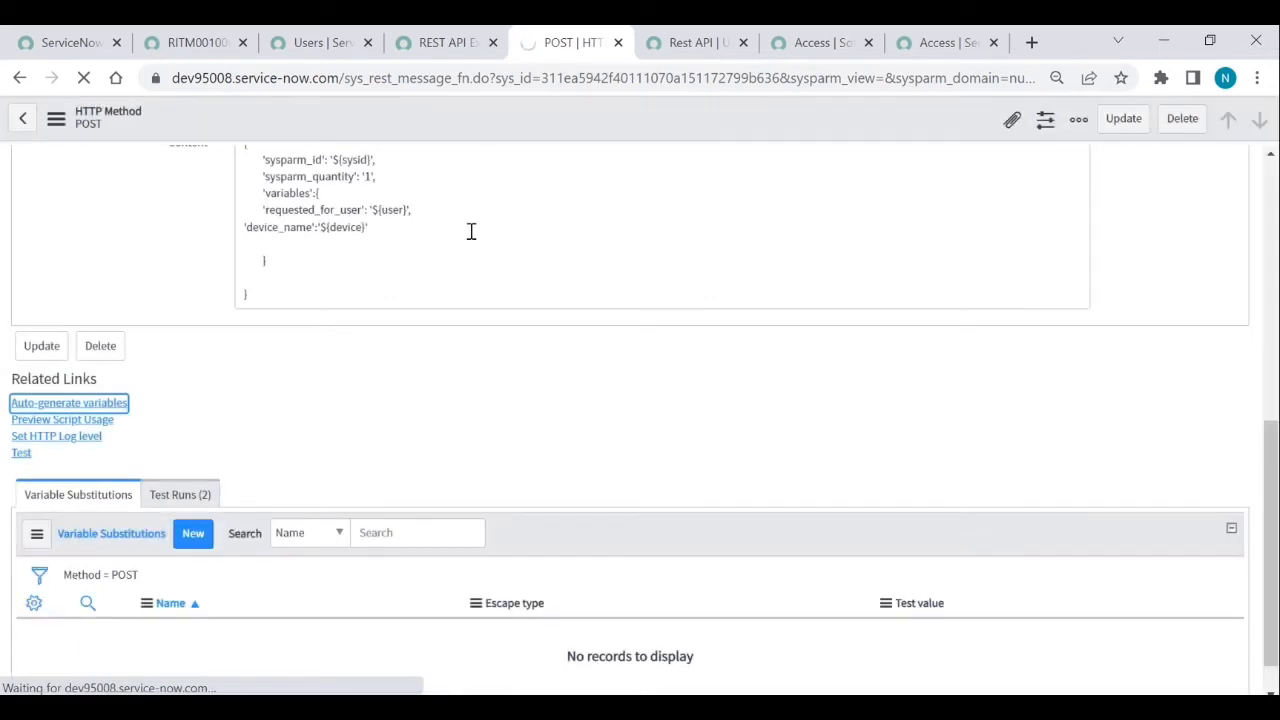
scroll(471, 231, "down", 3)
scroll(471, 231, "down", 3)
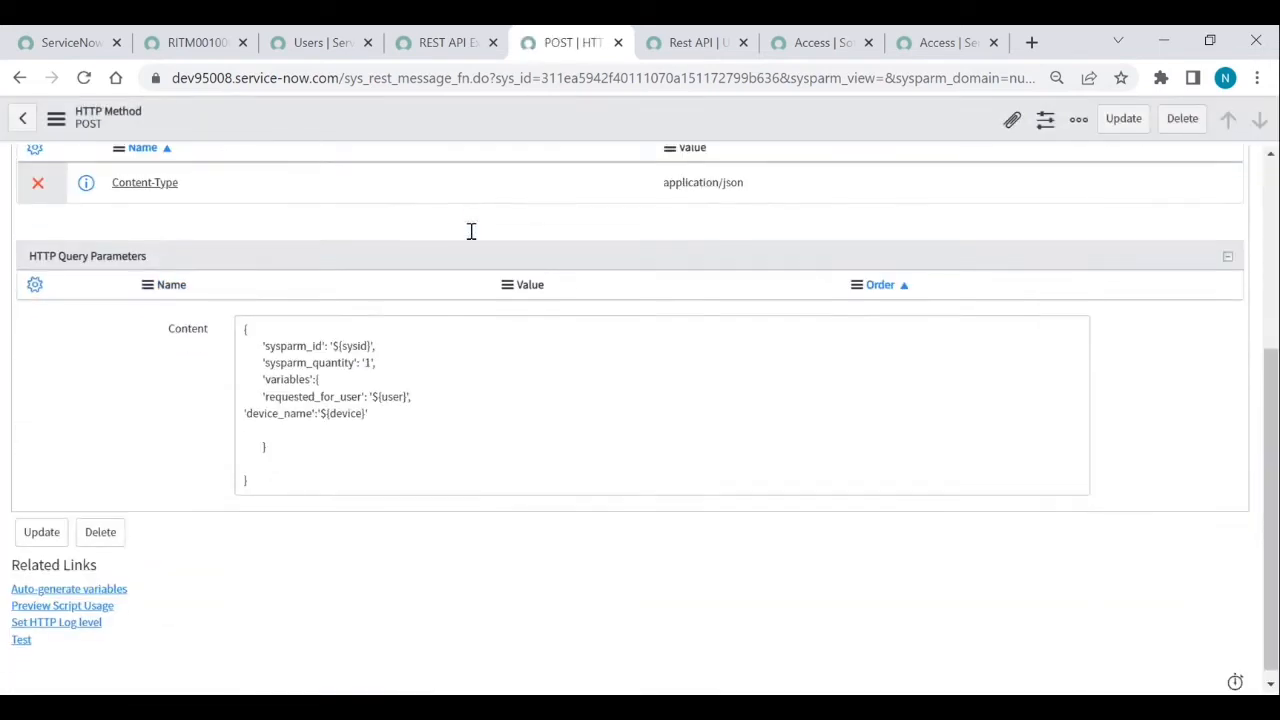
scroll(519, 575, "down", 3)
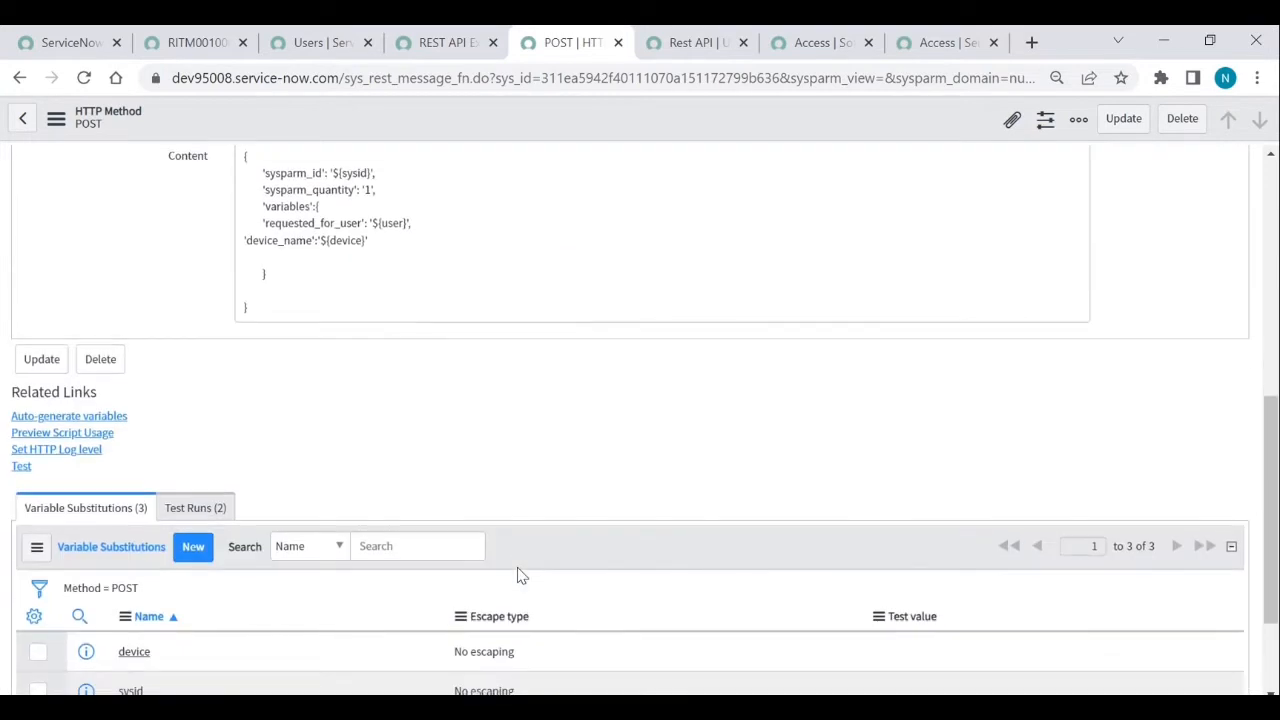
scroll(363, 570, "down", 3)
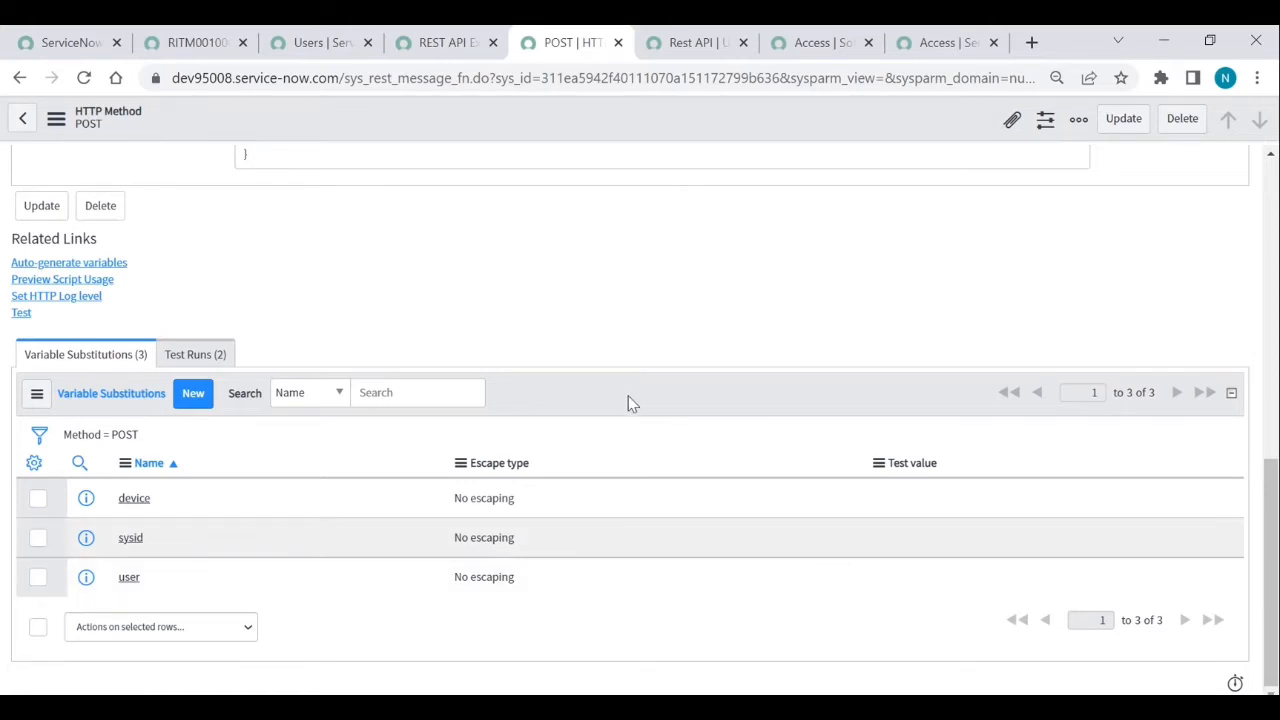
- Set the sysid test value to the Microsoft Access catalog item's sys_id
left_click(920, 52)
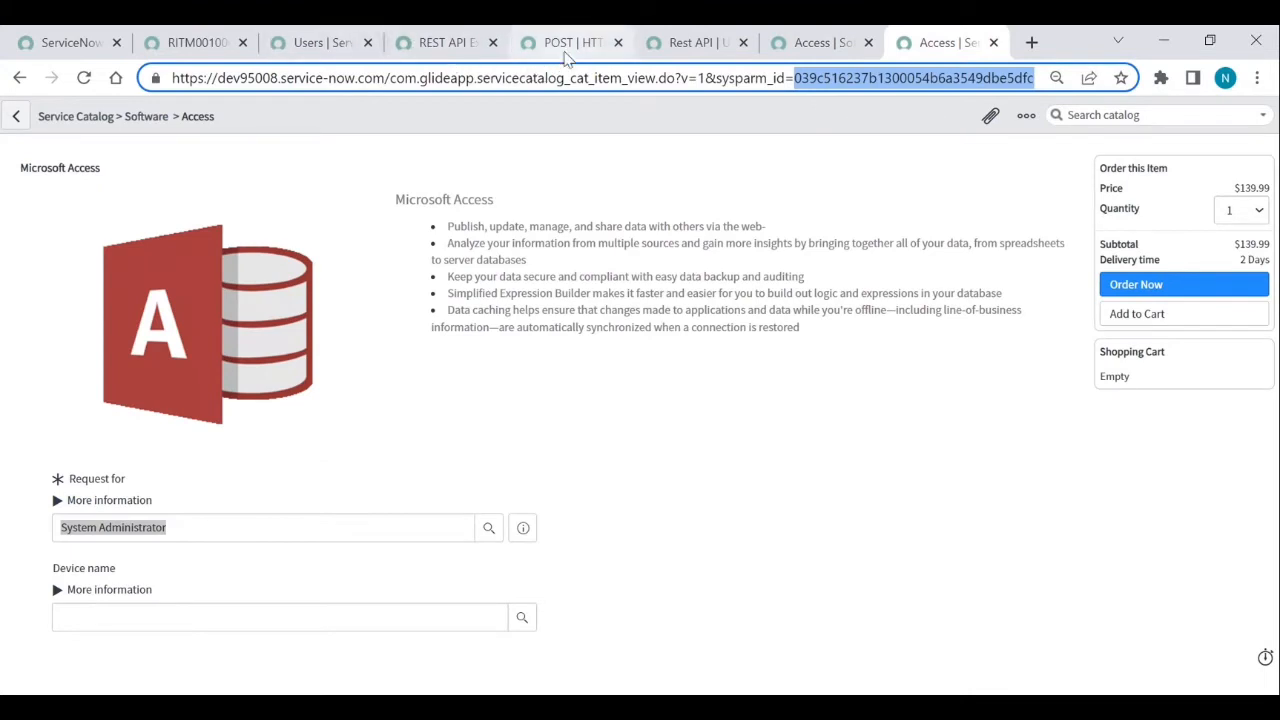
left_click(566, 50)
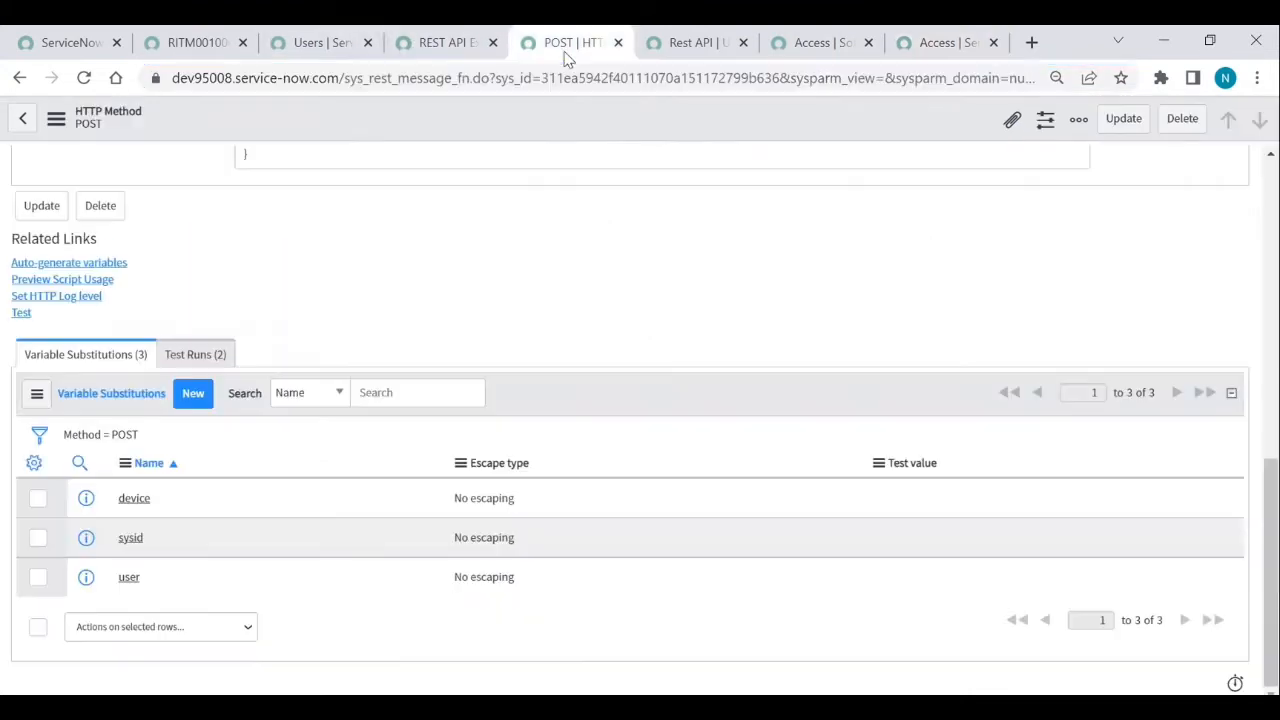
double_click(910, 556)
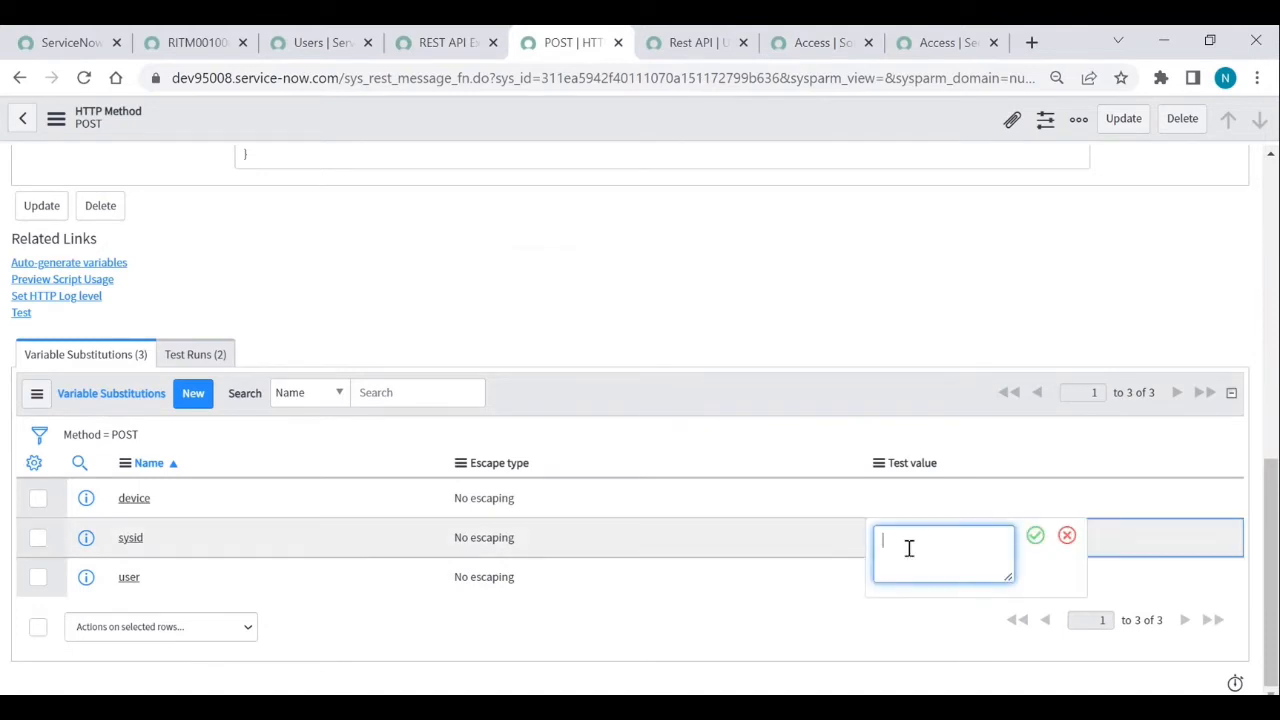
key("ctrl+v")
key("Return")
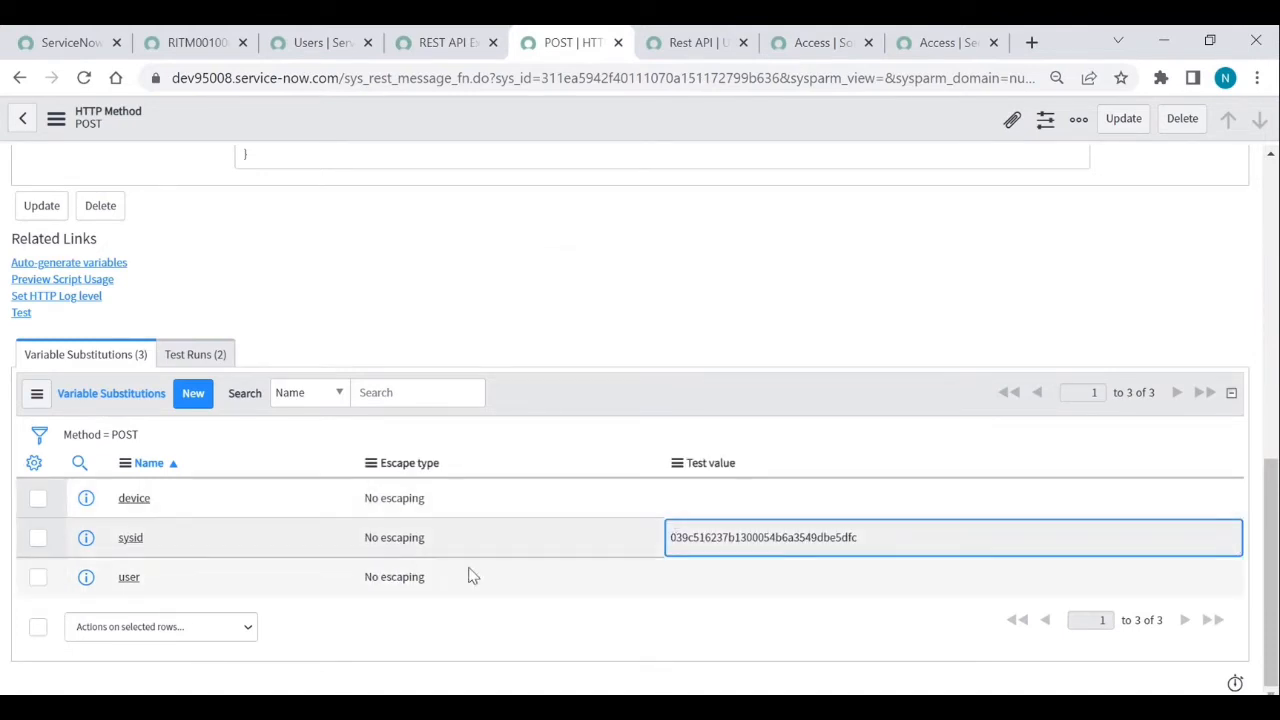
- Copy the admin user's sys_id and save it as the user test value
left_click(305, 48)
right_click(116, 268)
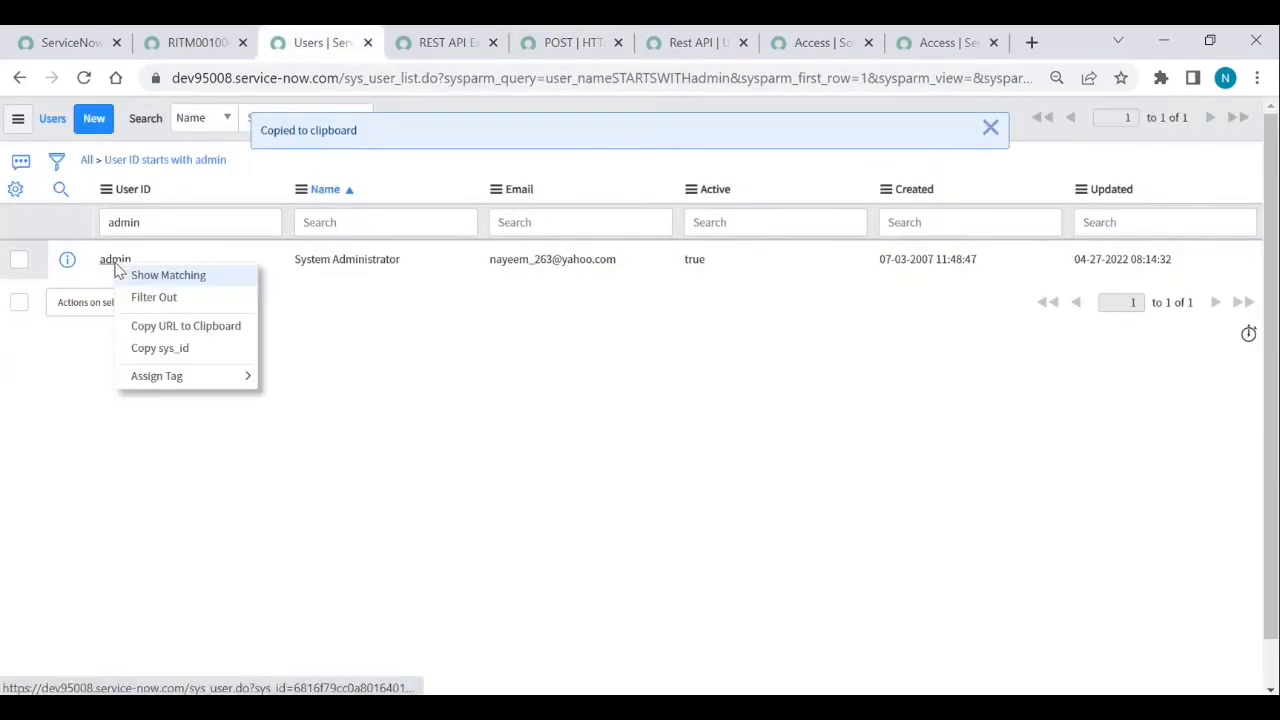
left_click(150, 350)
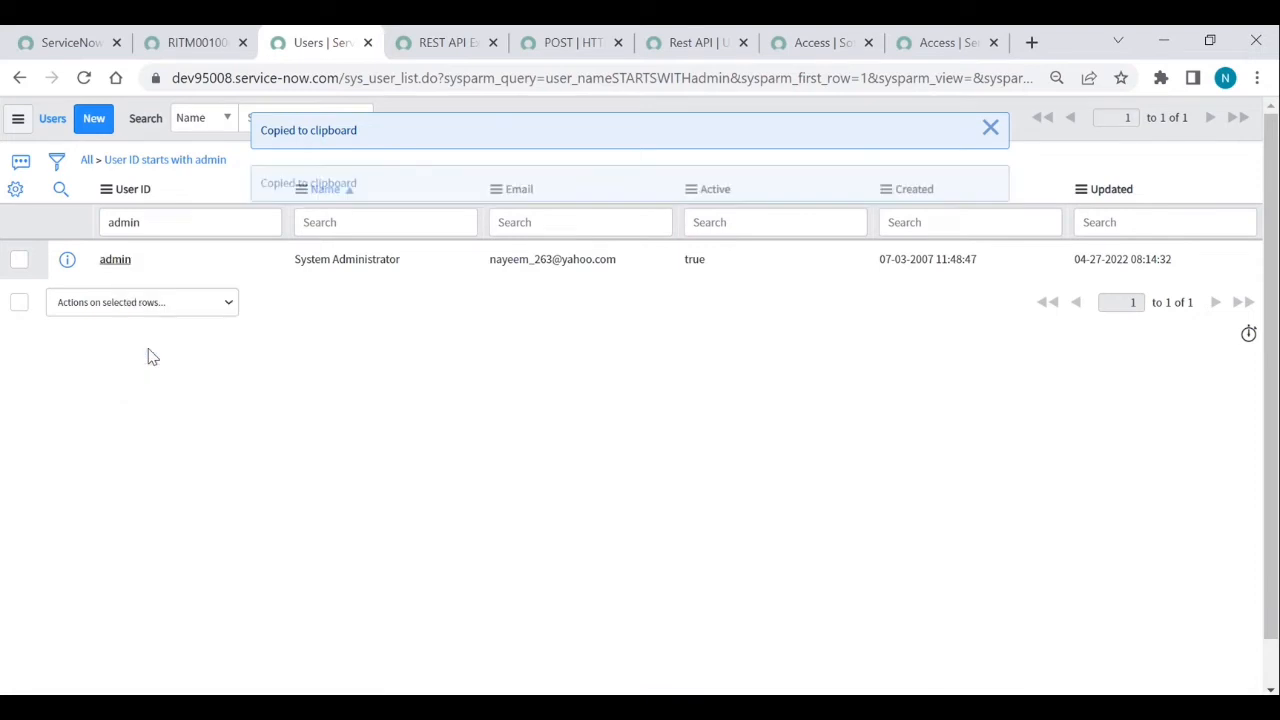
left_click(940, 45)
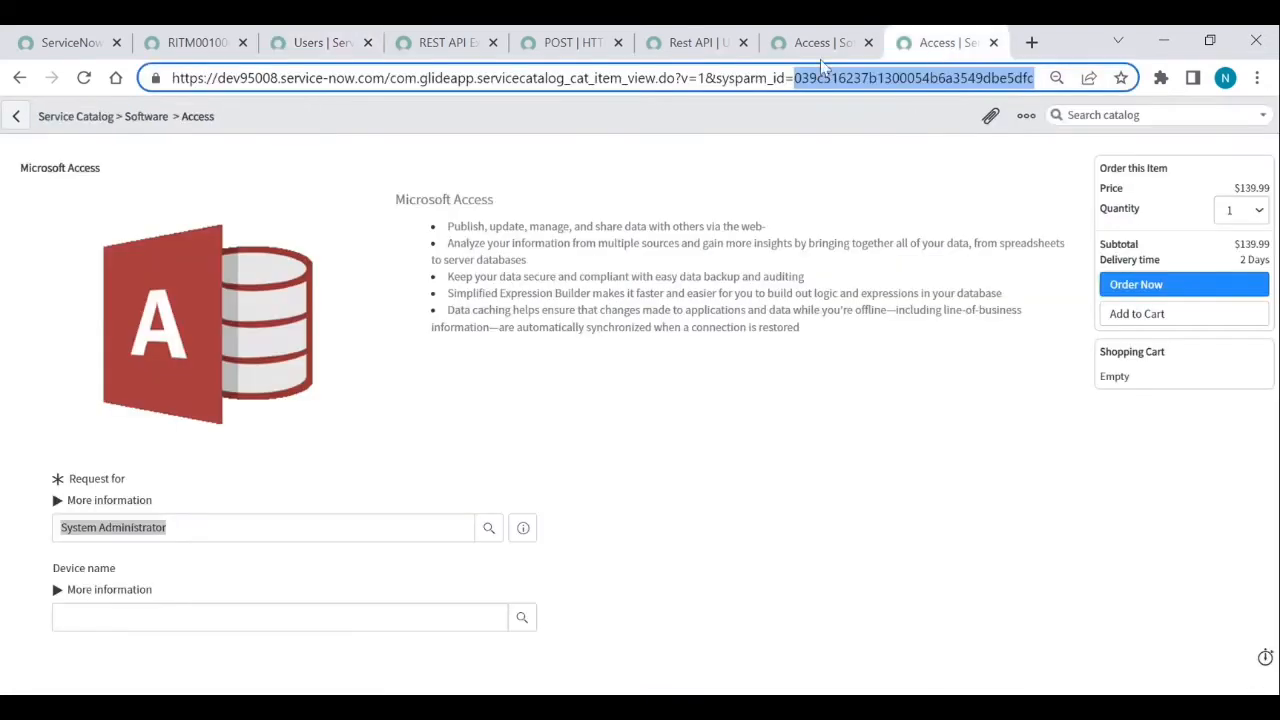
left_click(683, 44)
left_click(570, 43)
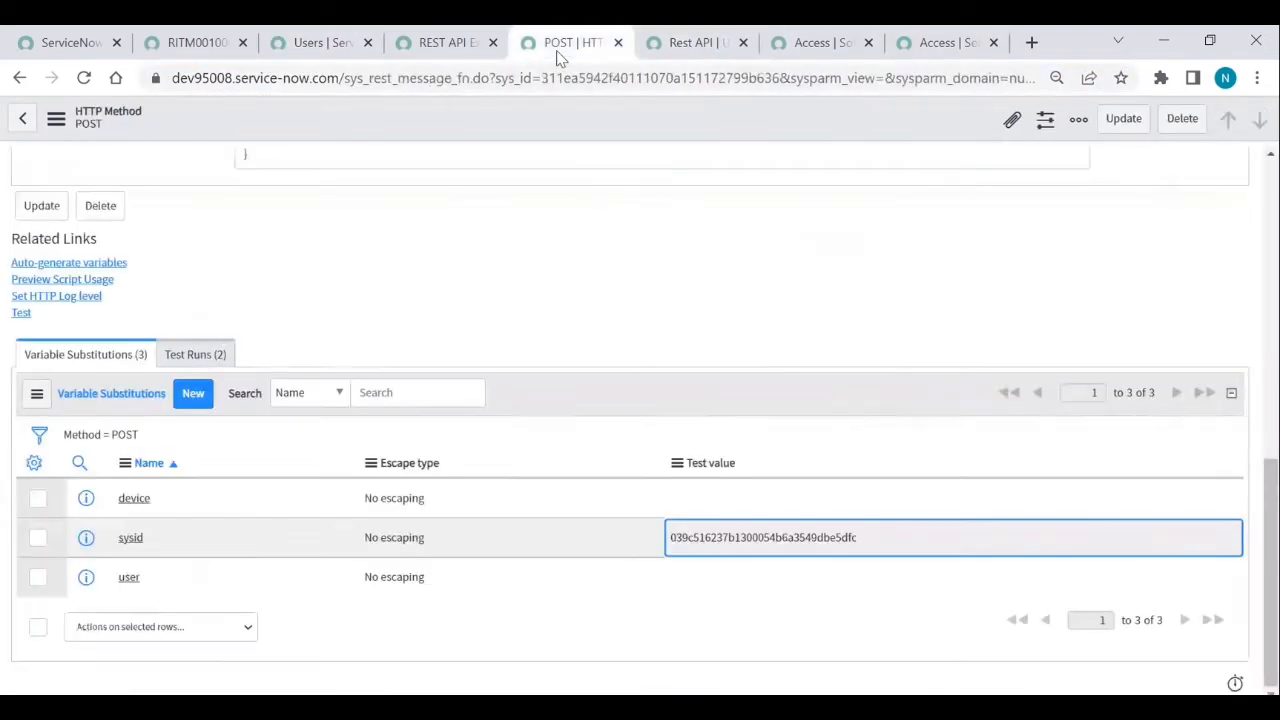
left_click(706, 588)
left_click(705, 597)
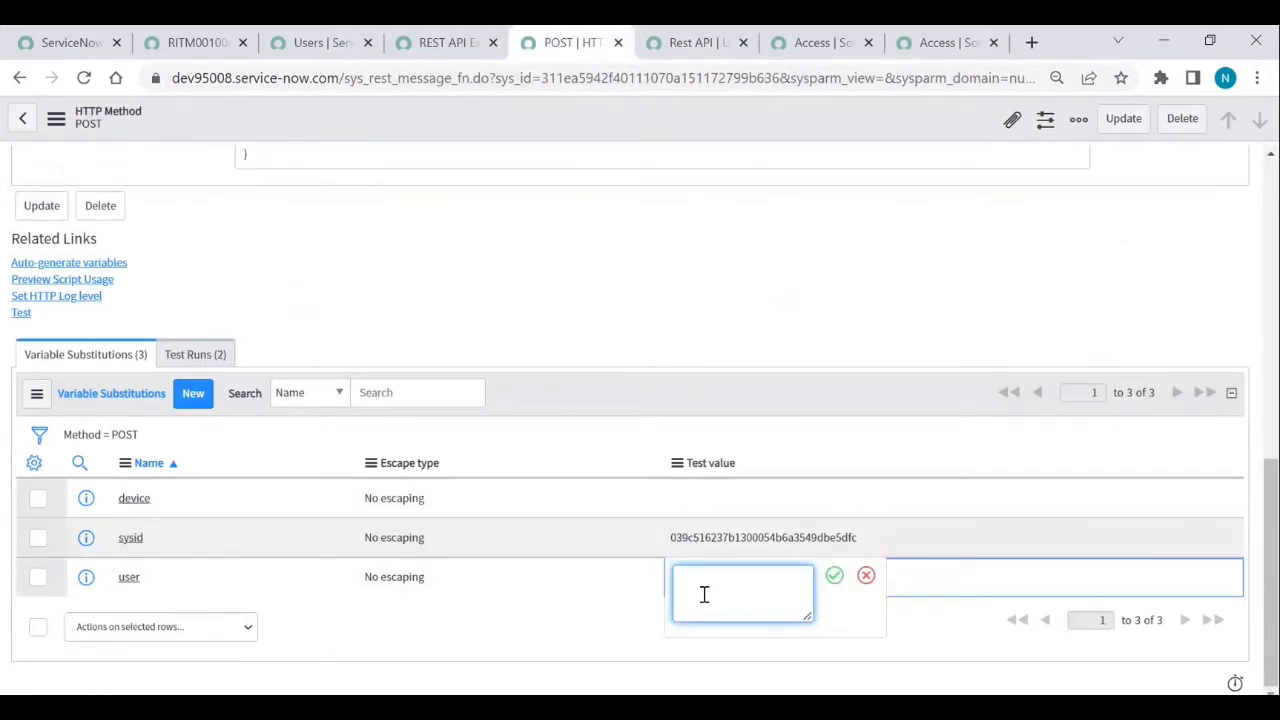
key("ctrl+v")
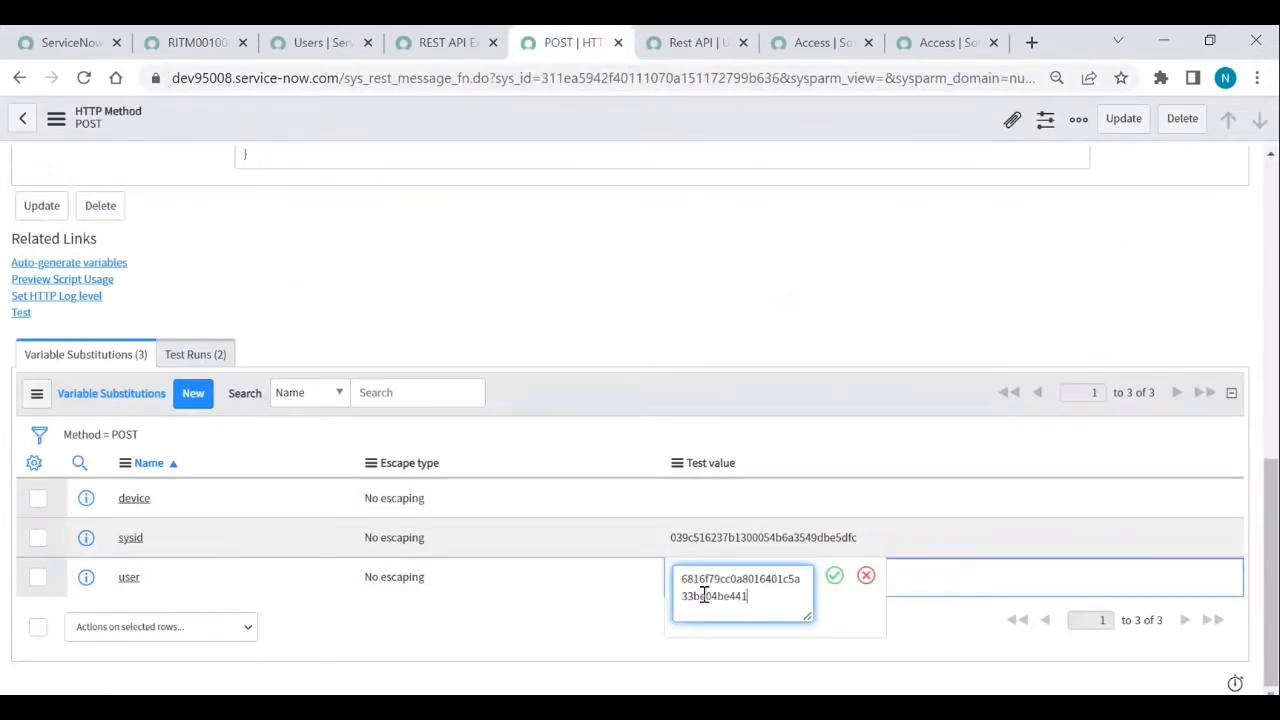
left_click(835, 577)
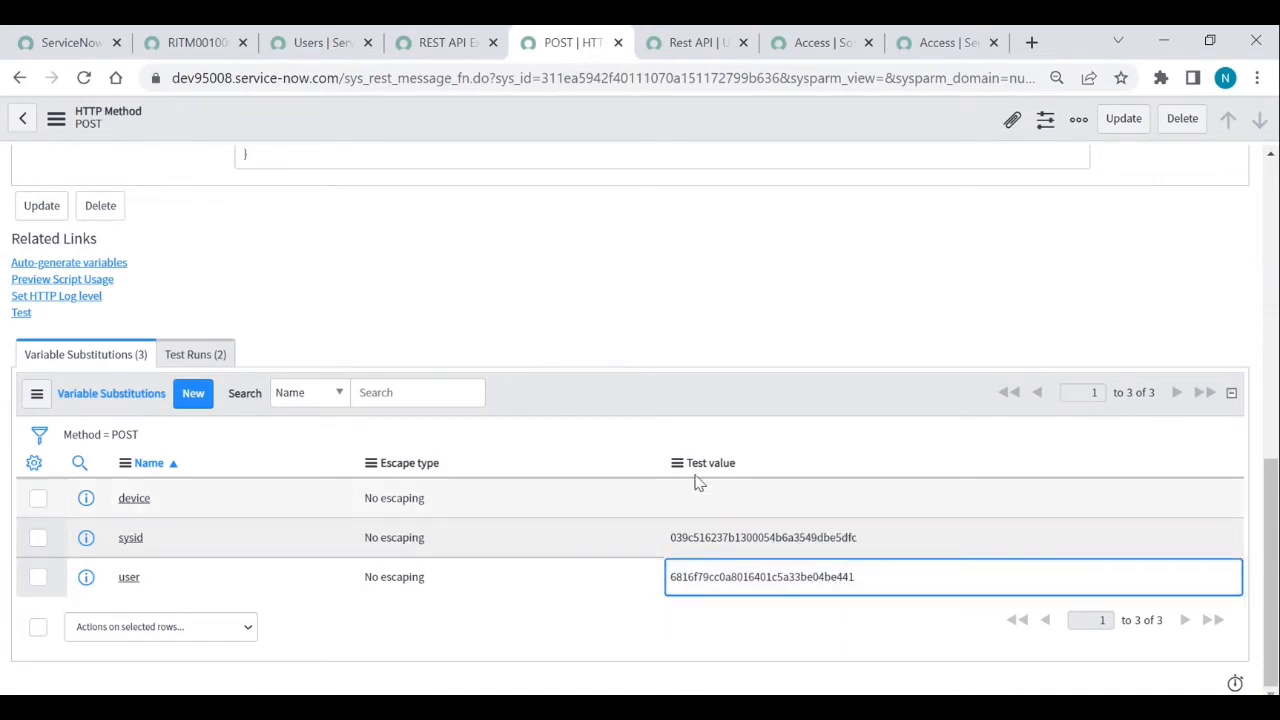
- Test the POST method, confirm HTTP 200 with a new request created, then go back
left_click(22, 315)
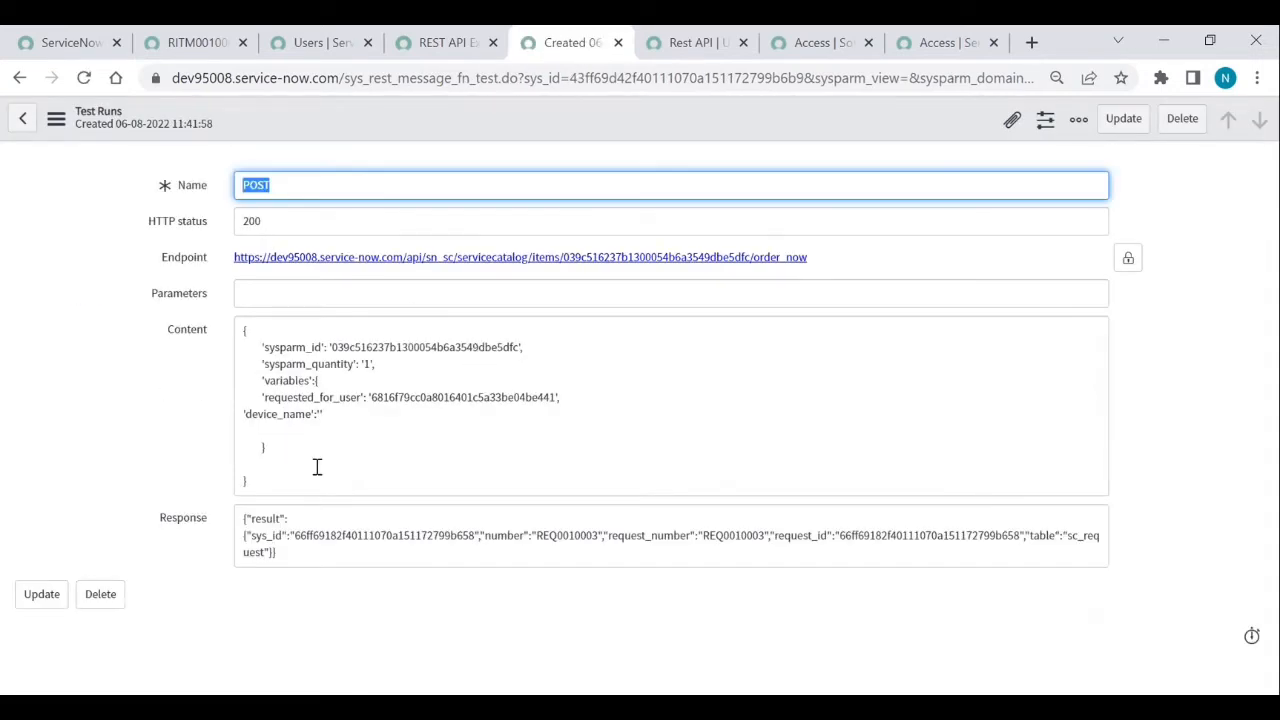
left_click(20, 78)
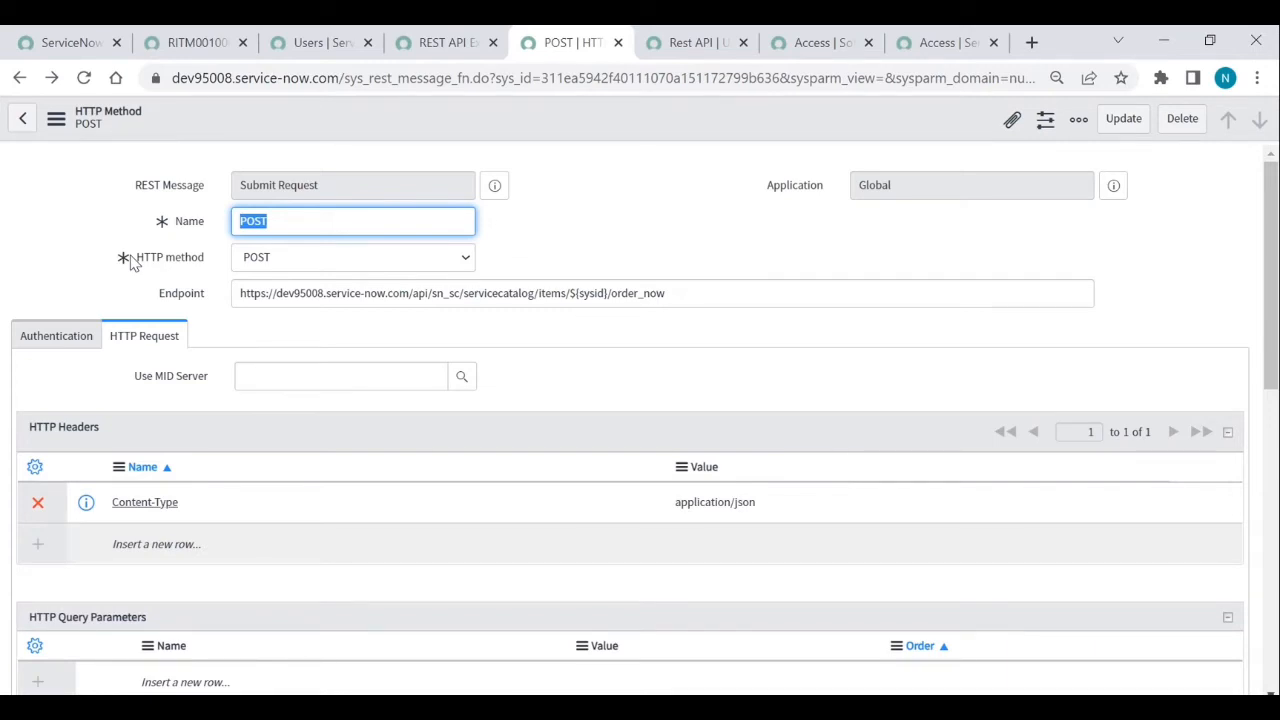
- Create a new incident from the navigator and set its Category to Software
left_click(187, 44)
left_click(128, 167)
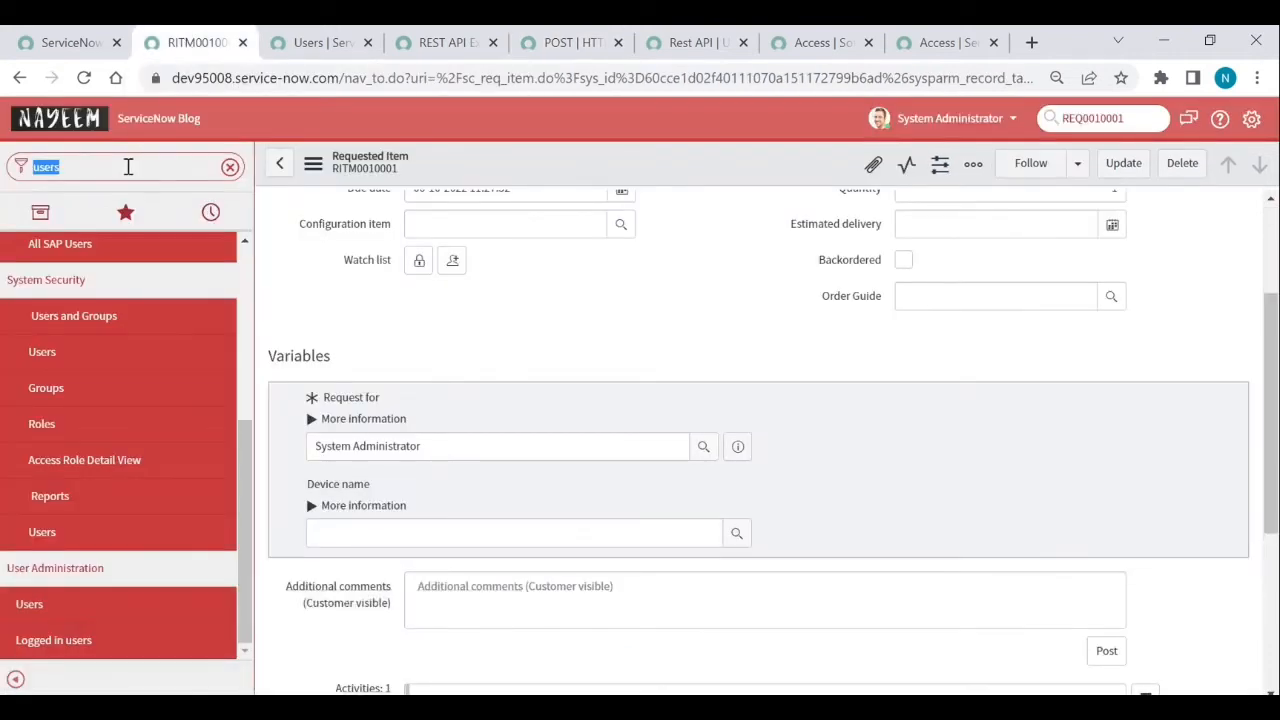
type("incident")
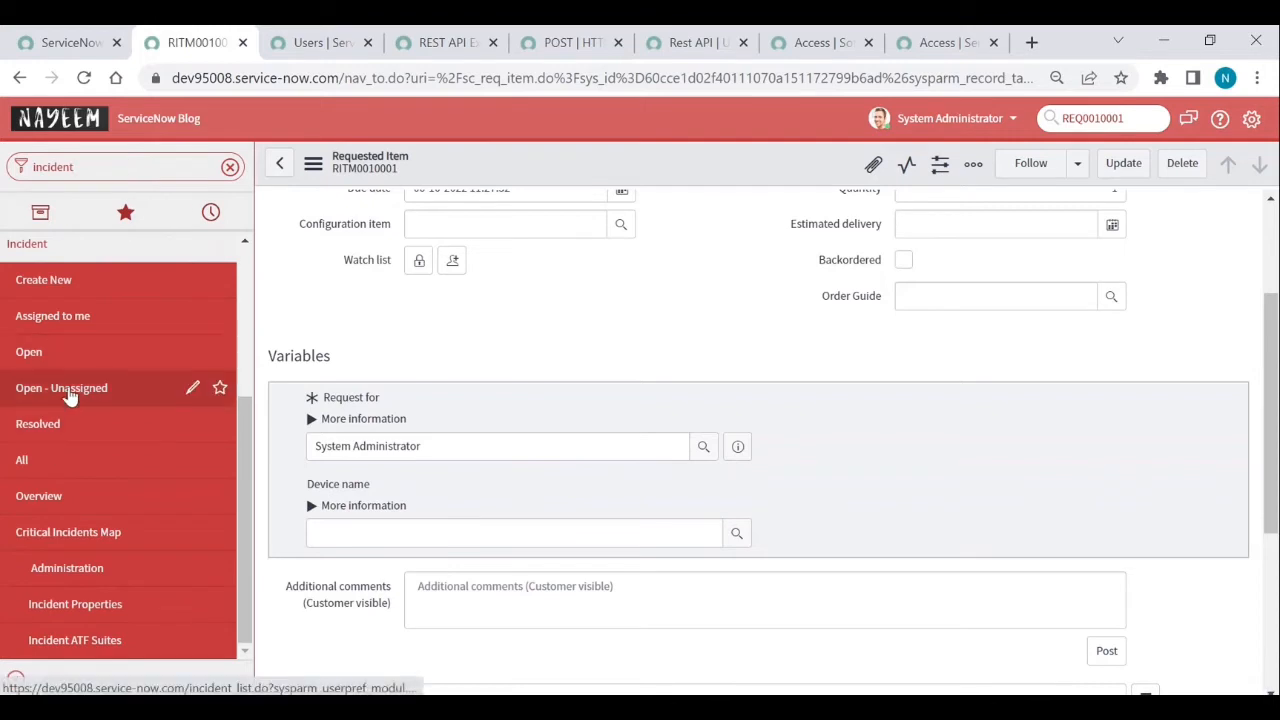
left_click(45, 282)
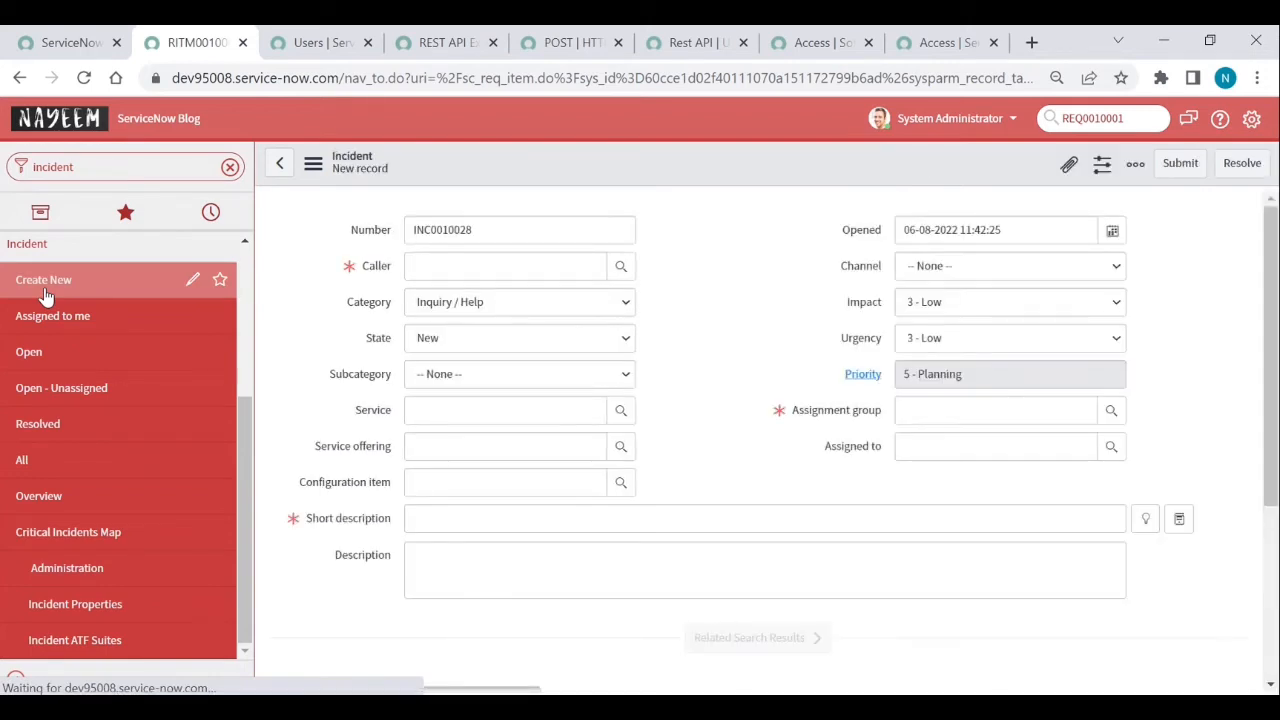
left_click(466, 310)
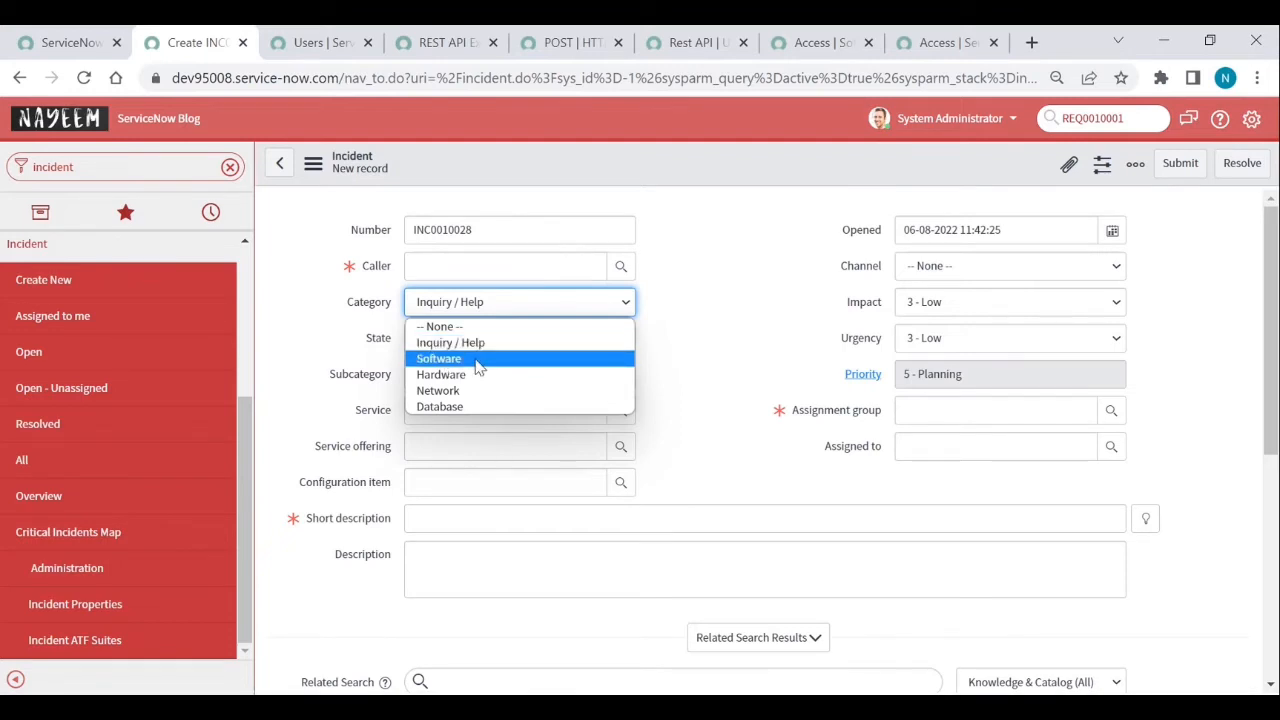
left_click(478, 362)
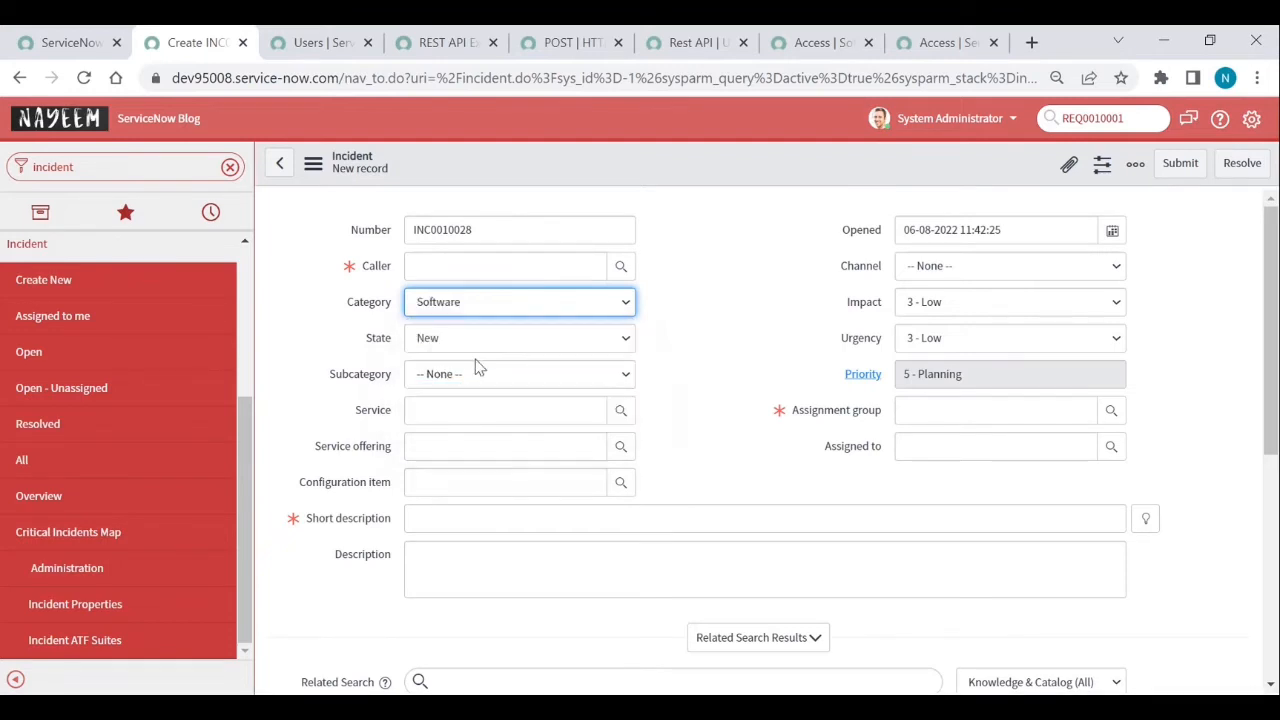
- Open the Channel field's dictionary entry, leaving the unsaved incident form
left_click(962, 276)
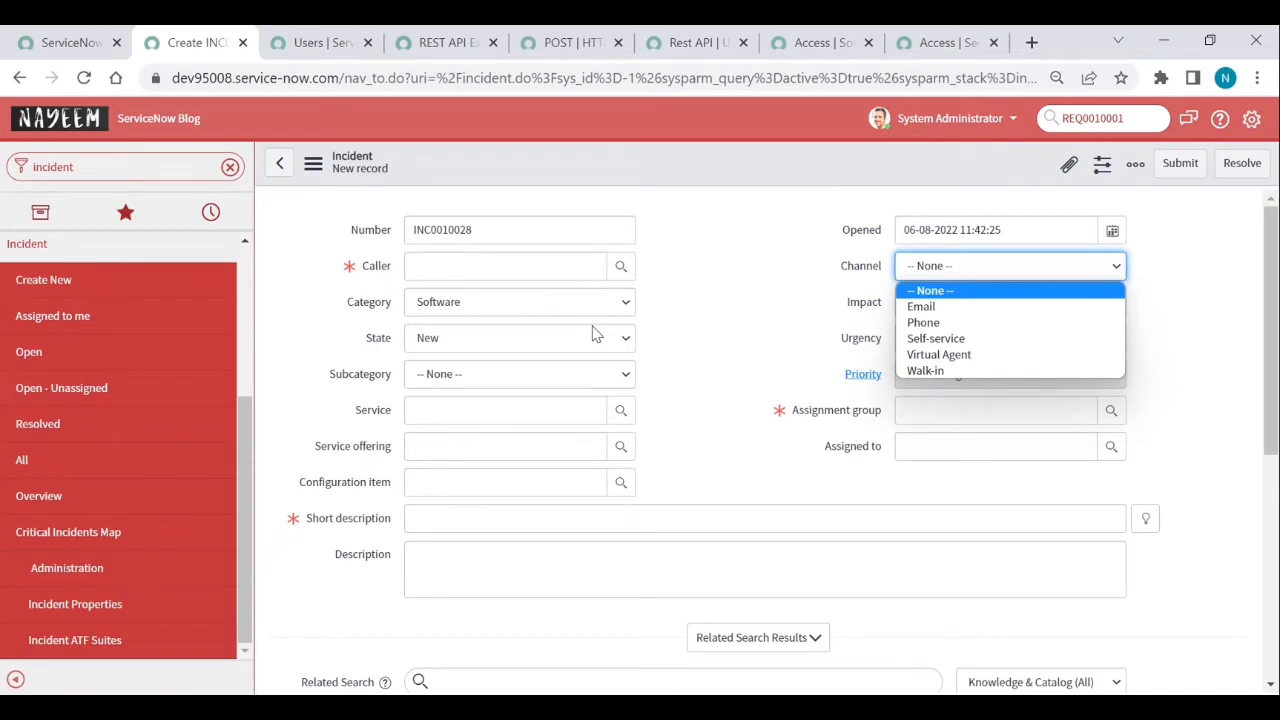
left_click(729, 333)
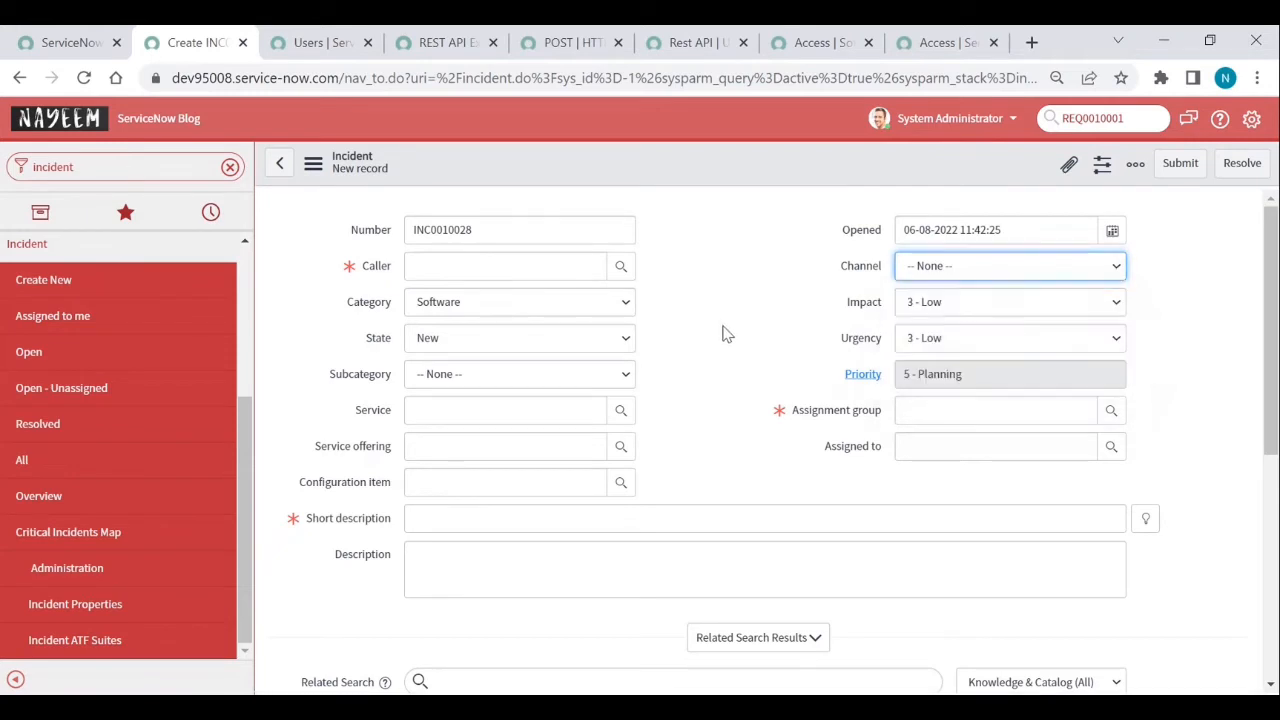
right_click(873, 275)
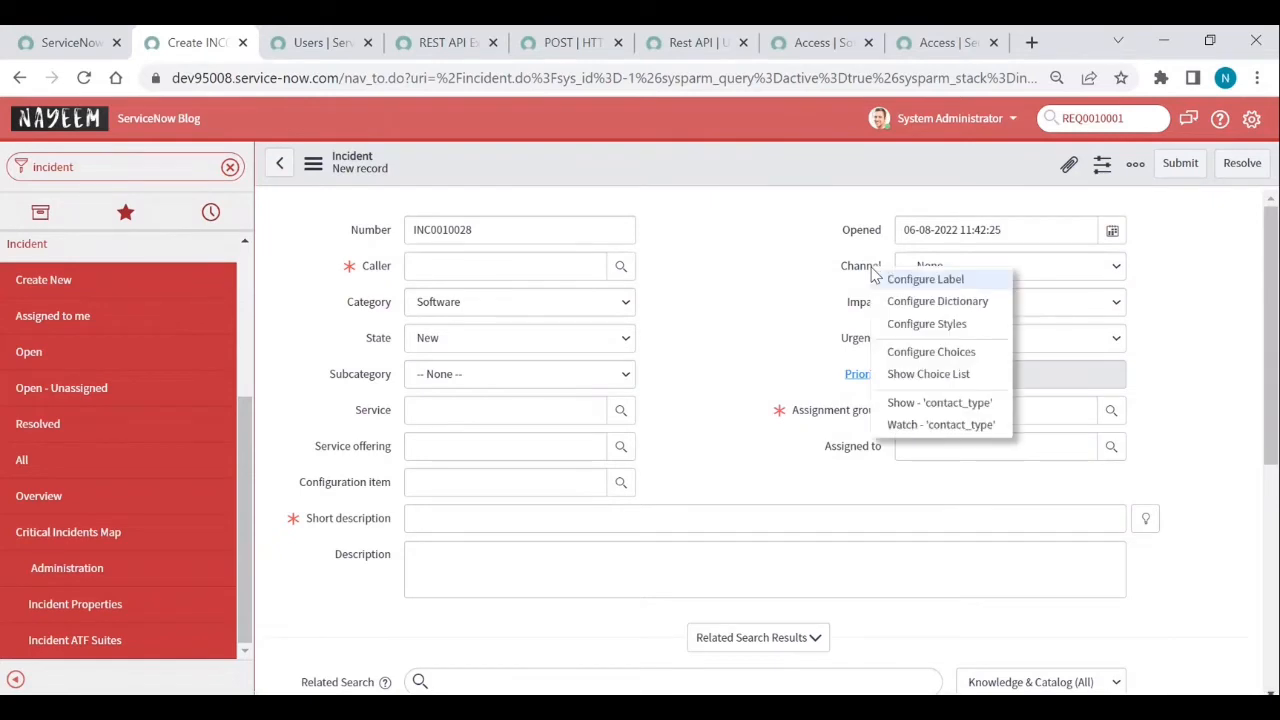
left_click(940, 356)
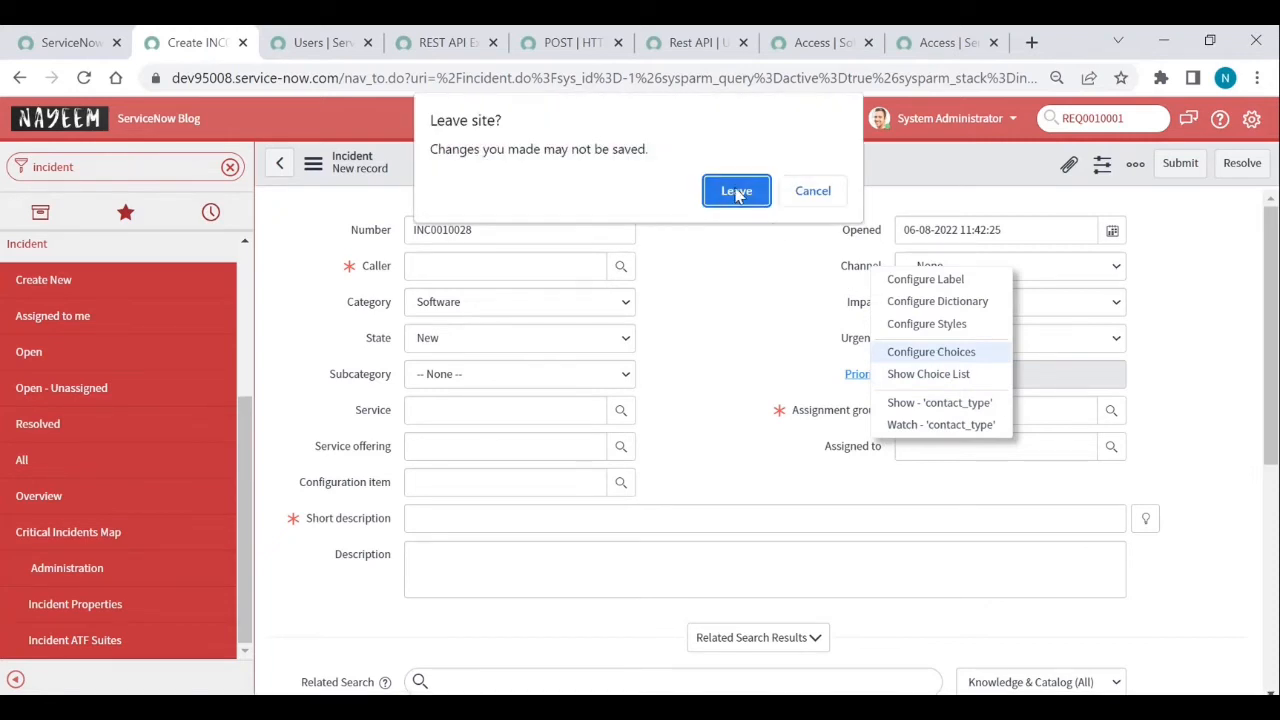
left_click(811, 194)
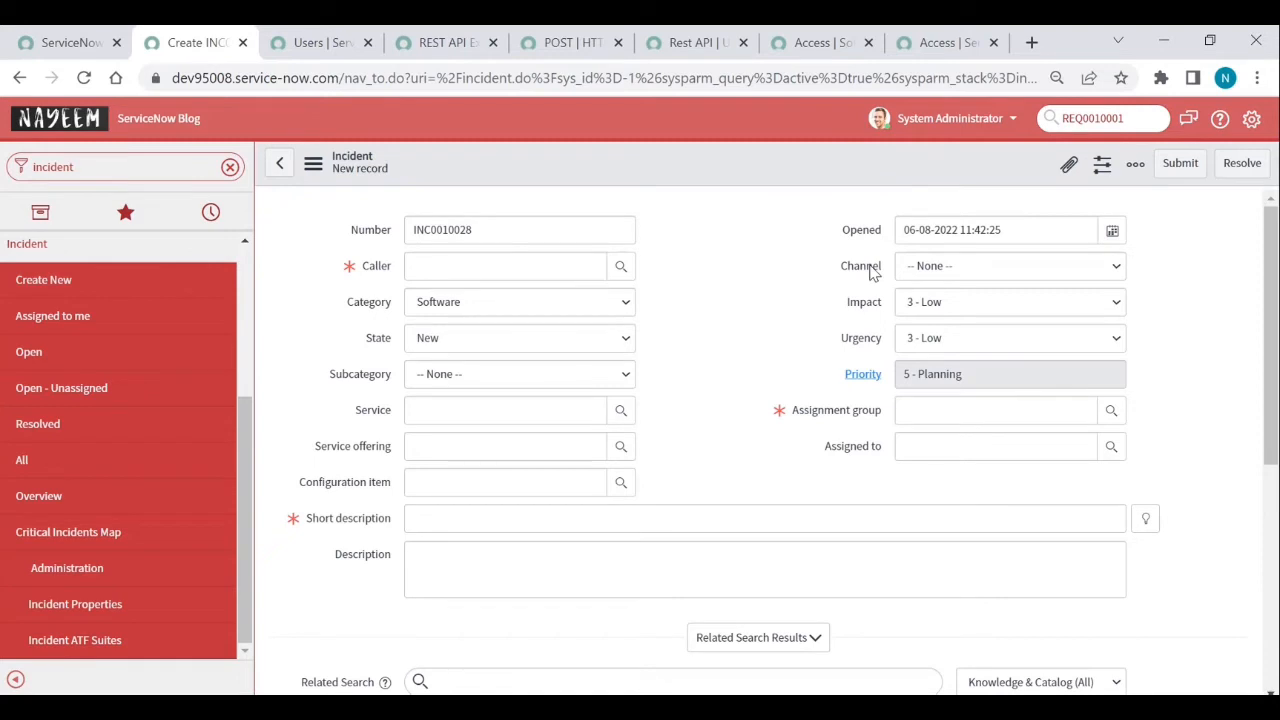
right_click(873, 273)
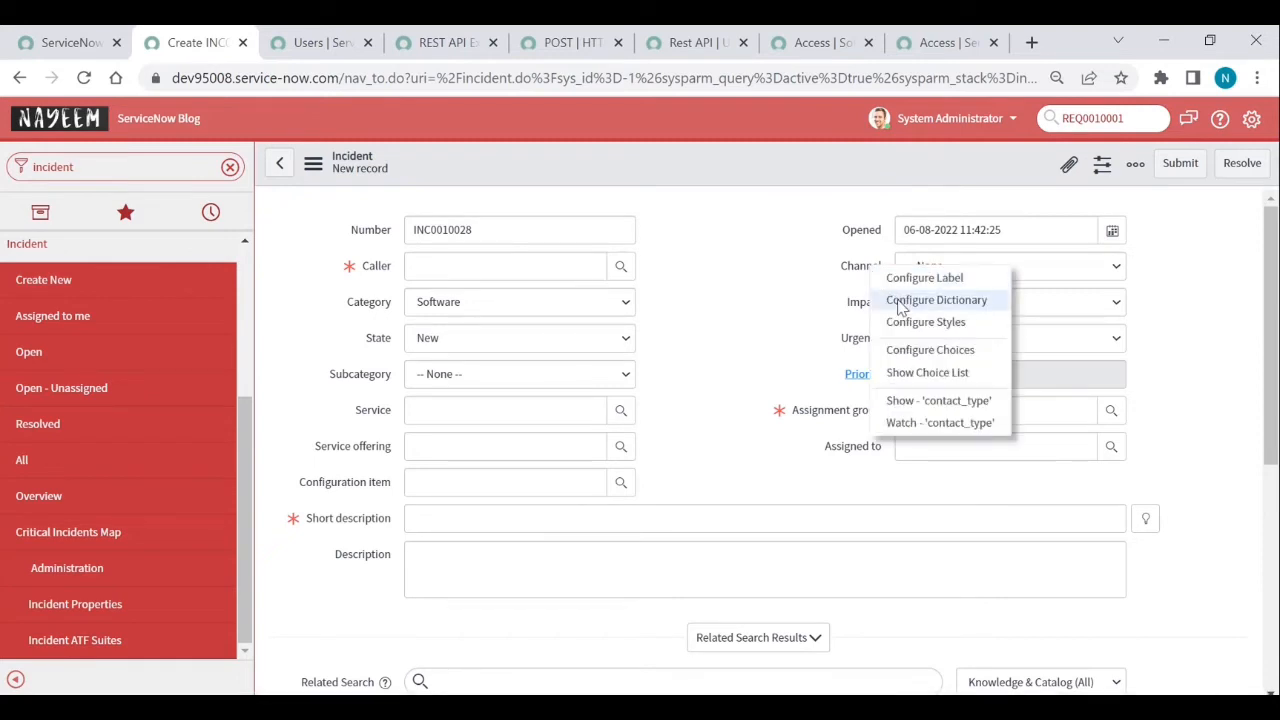
left_click(899, 302)
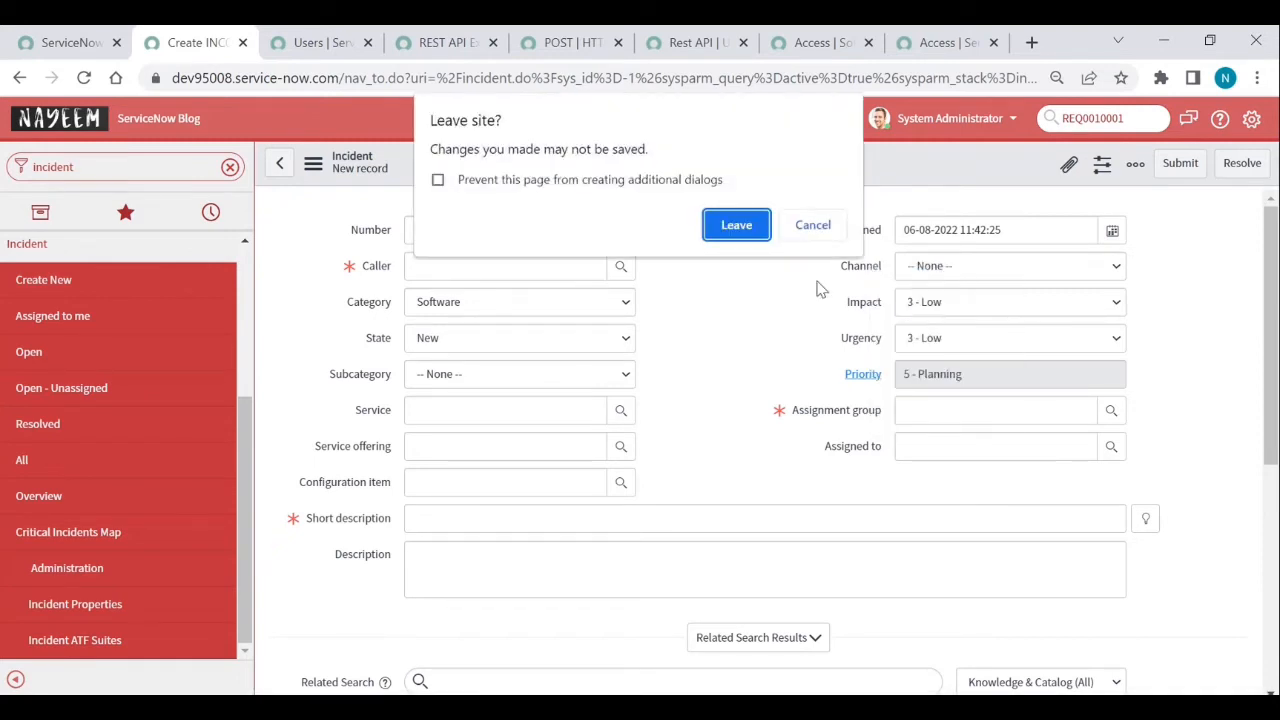
left_click(736, 227)
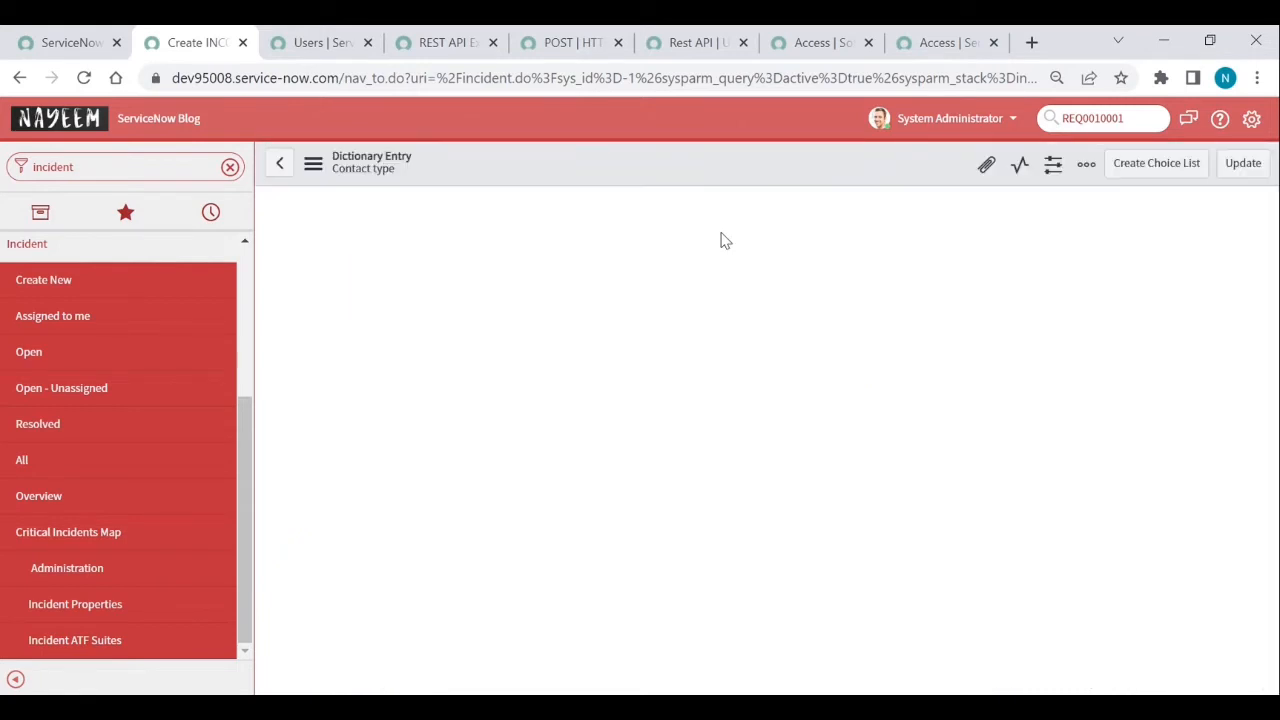
- Load the Contact type entry's related lists and show its Choices list
scroll(705, 477, "down", 3)
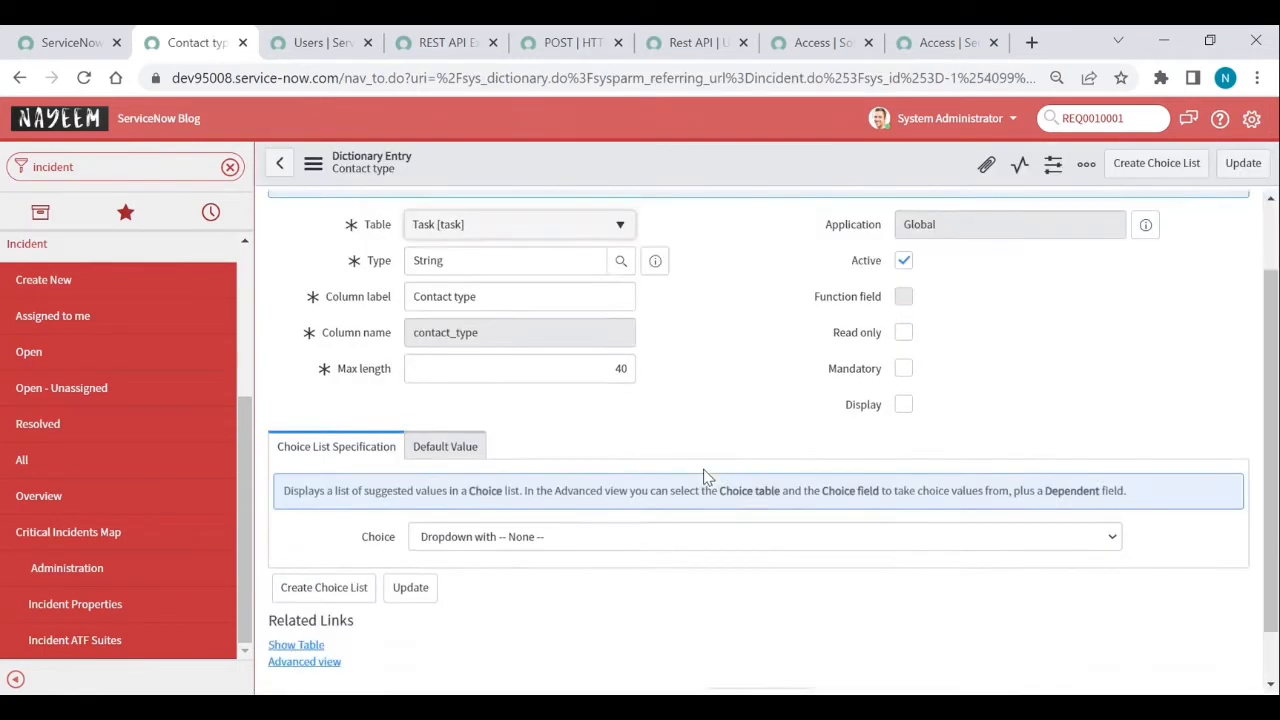
left_click(755, 645)
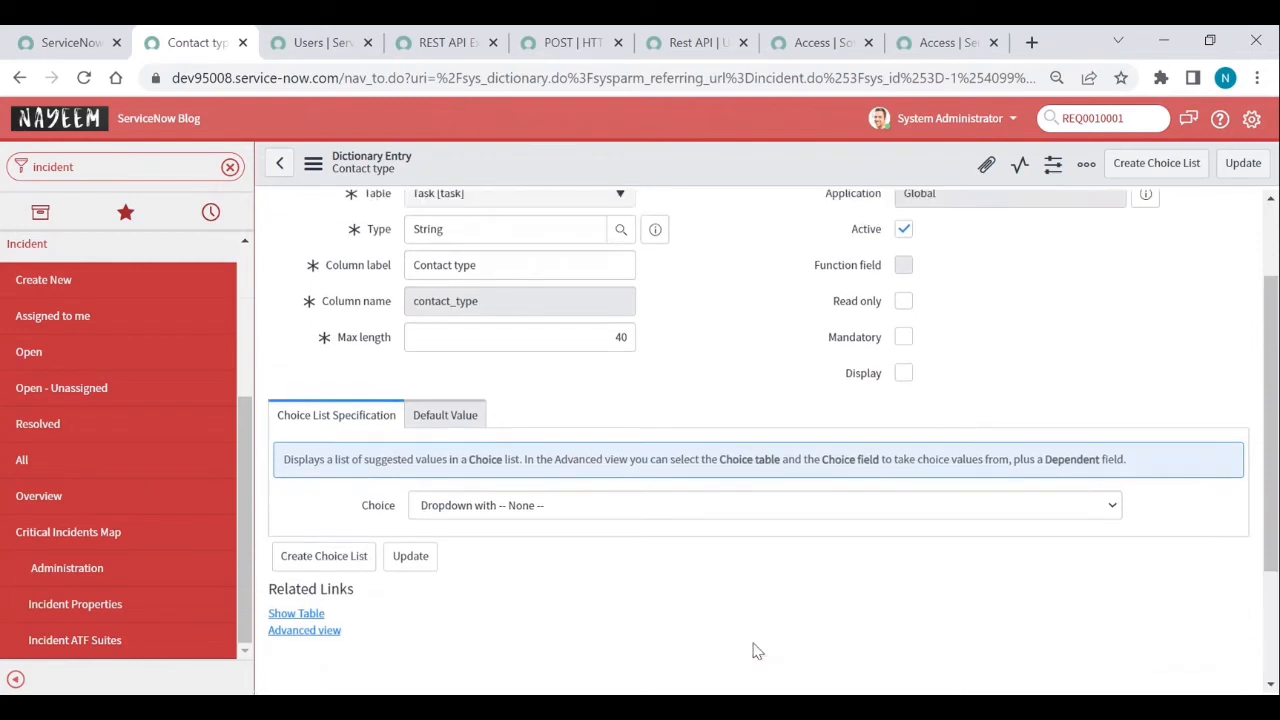
scroll(625, 603, "down", 2)
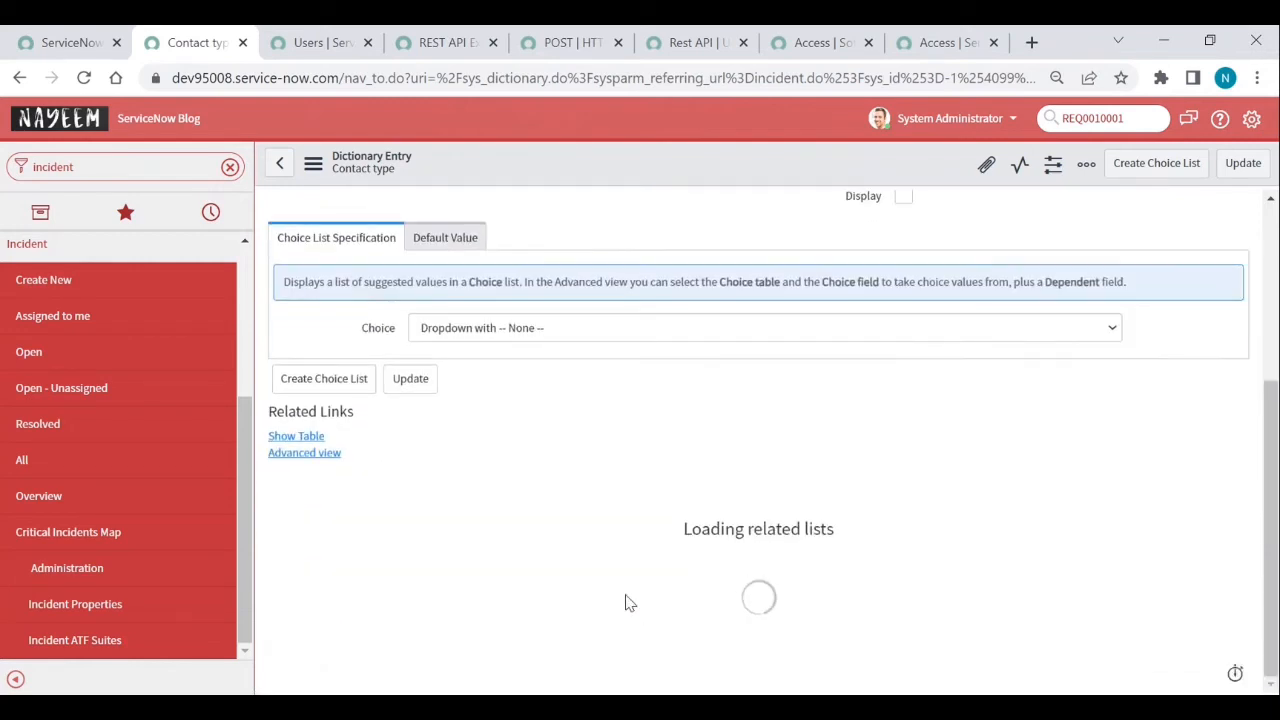
left_click(404, 497)
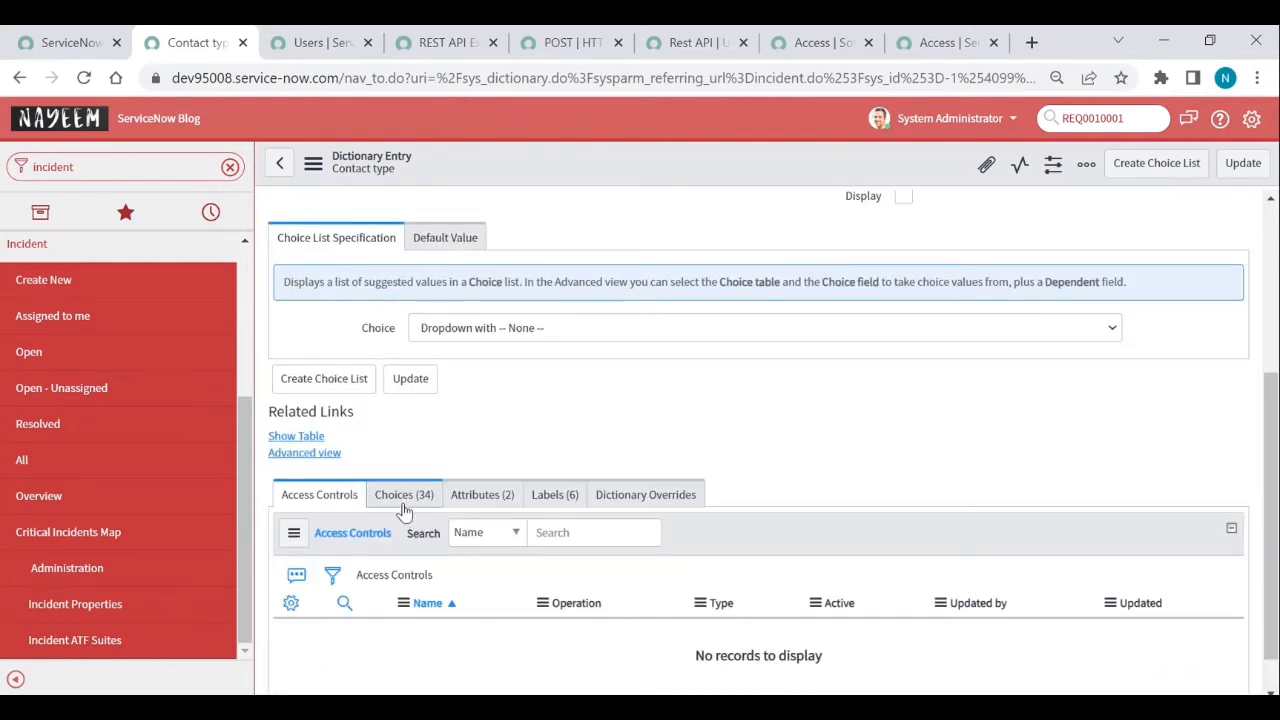
scroll(475, 580, "down", 4)
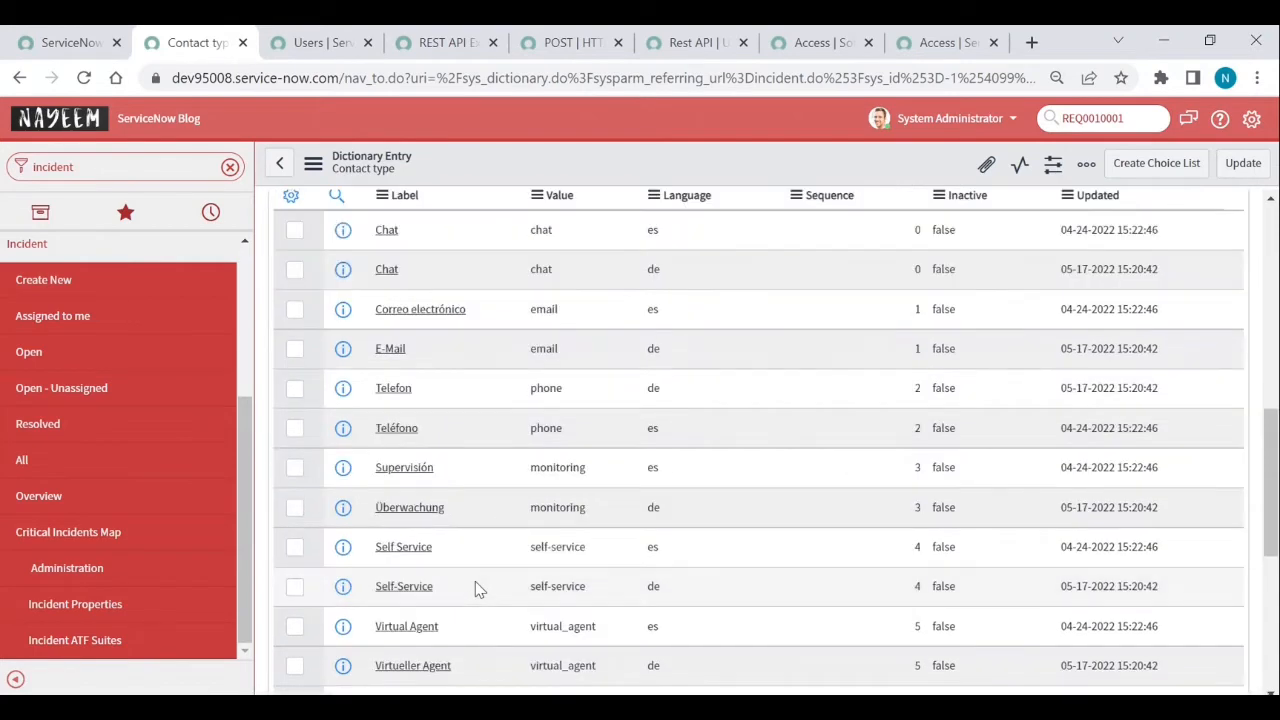
scroll(475, 581, "down", 5)
- Add a choice labelled 'Item' with value 'item', then return to the new incident form
left_click(421, 580)
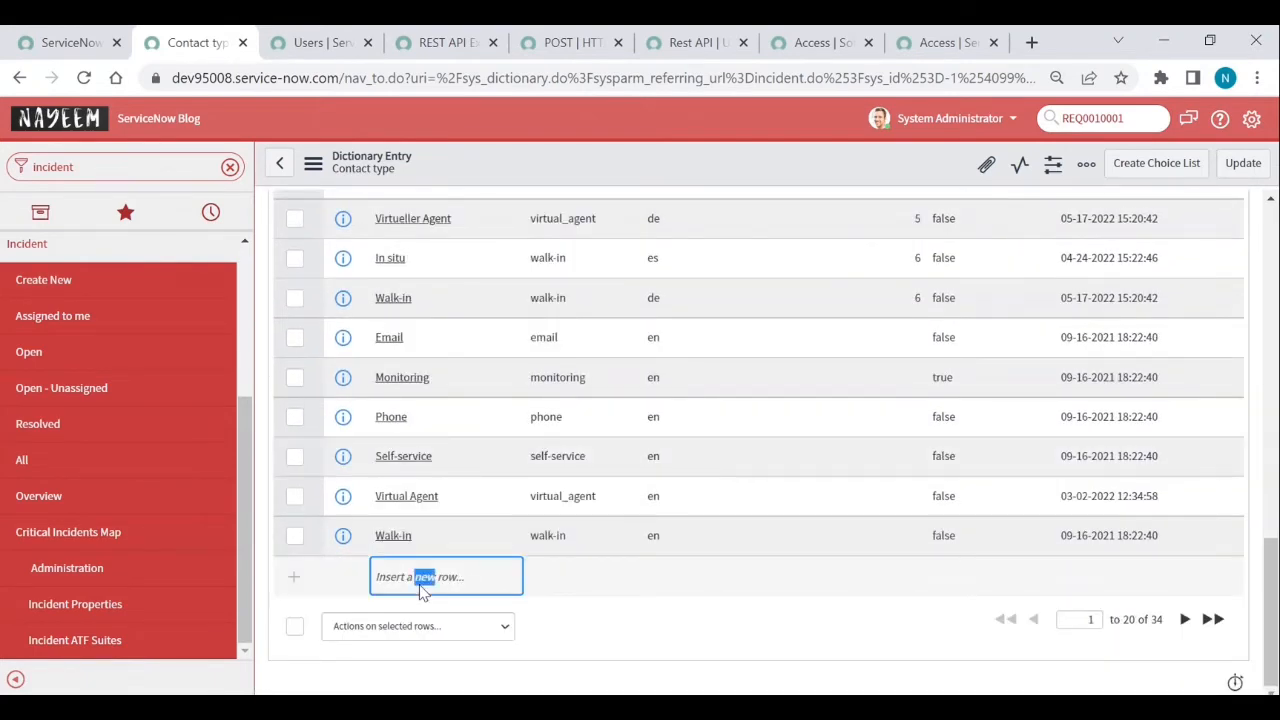
type("Item")
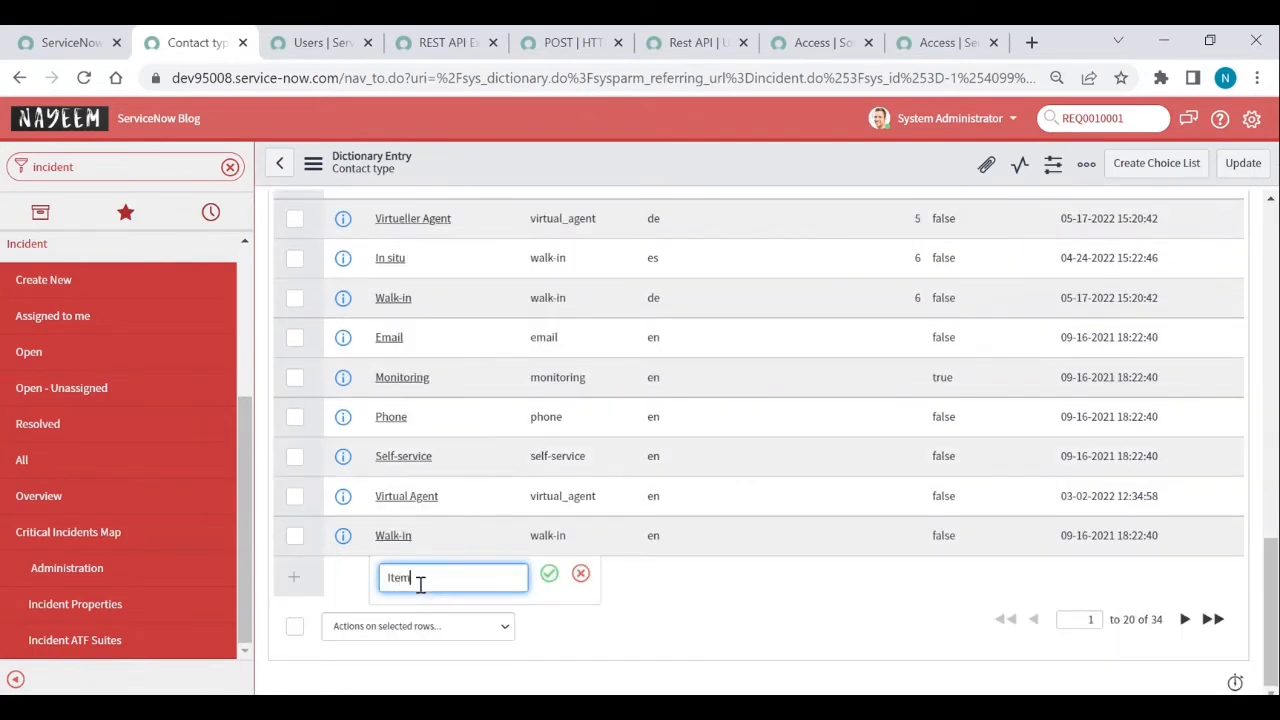
key("Return")
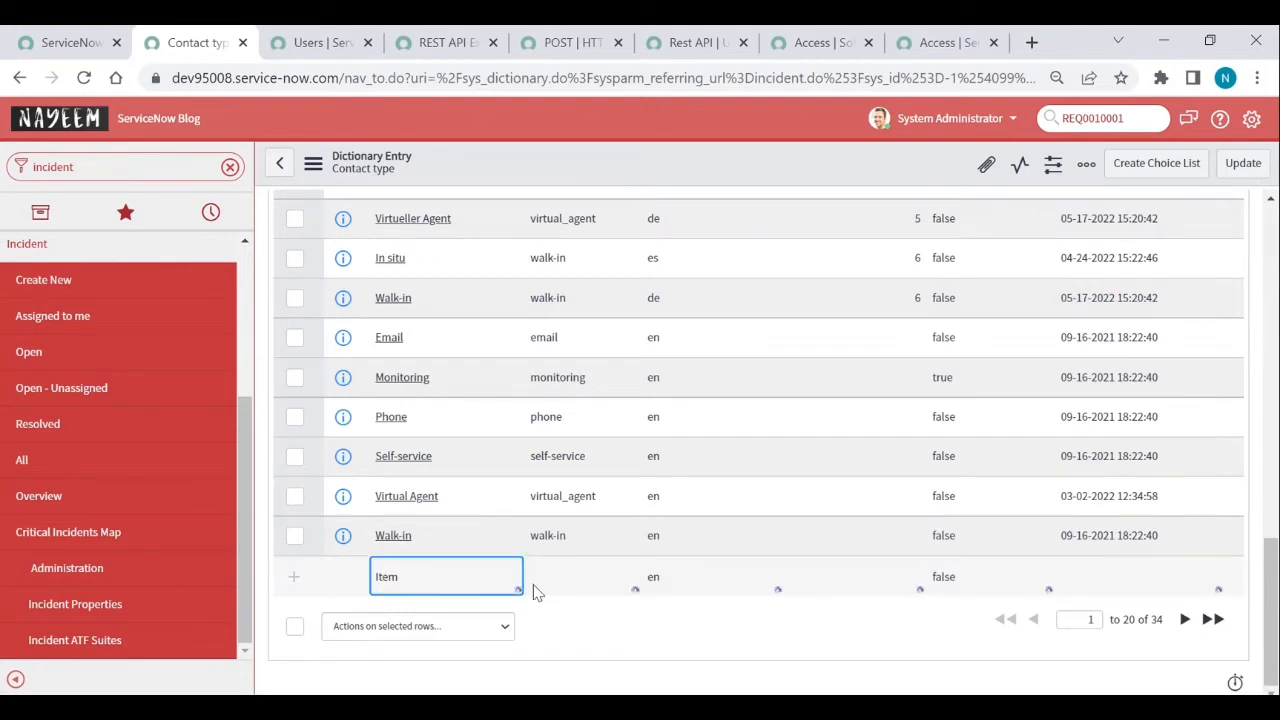
left_click(560, 585)
double_click(560, 585)
type("it")
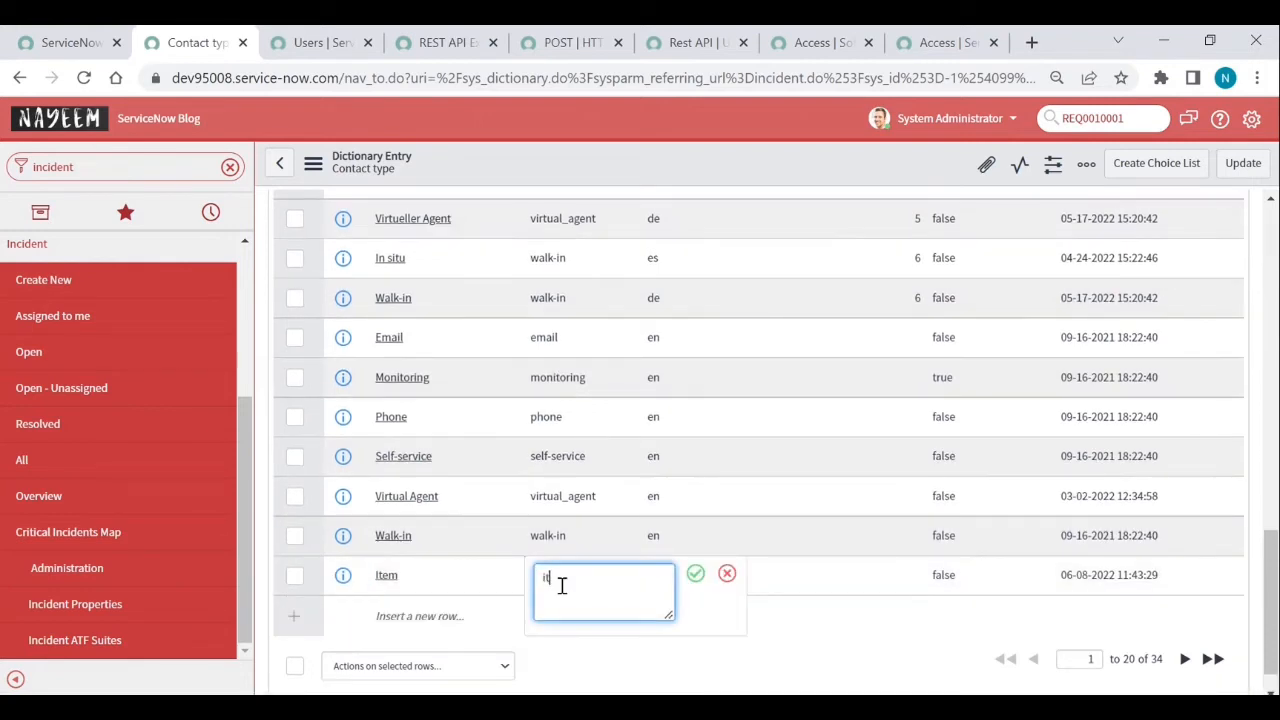
type("em")
key("Return")
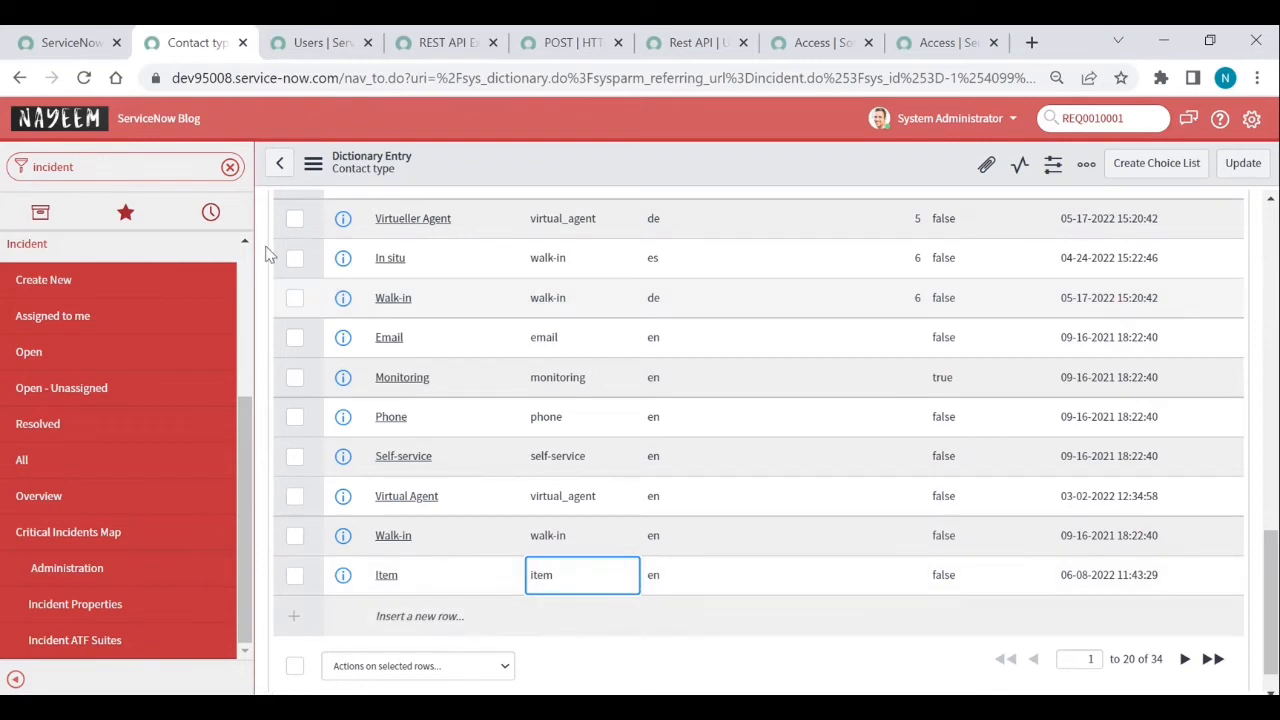
left_click(284, 166)
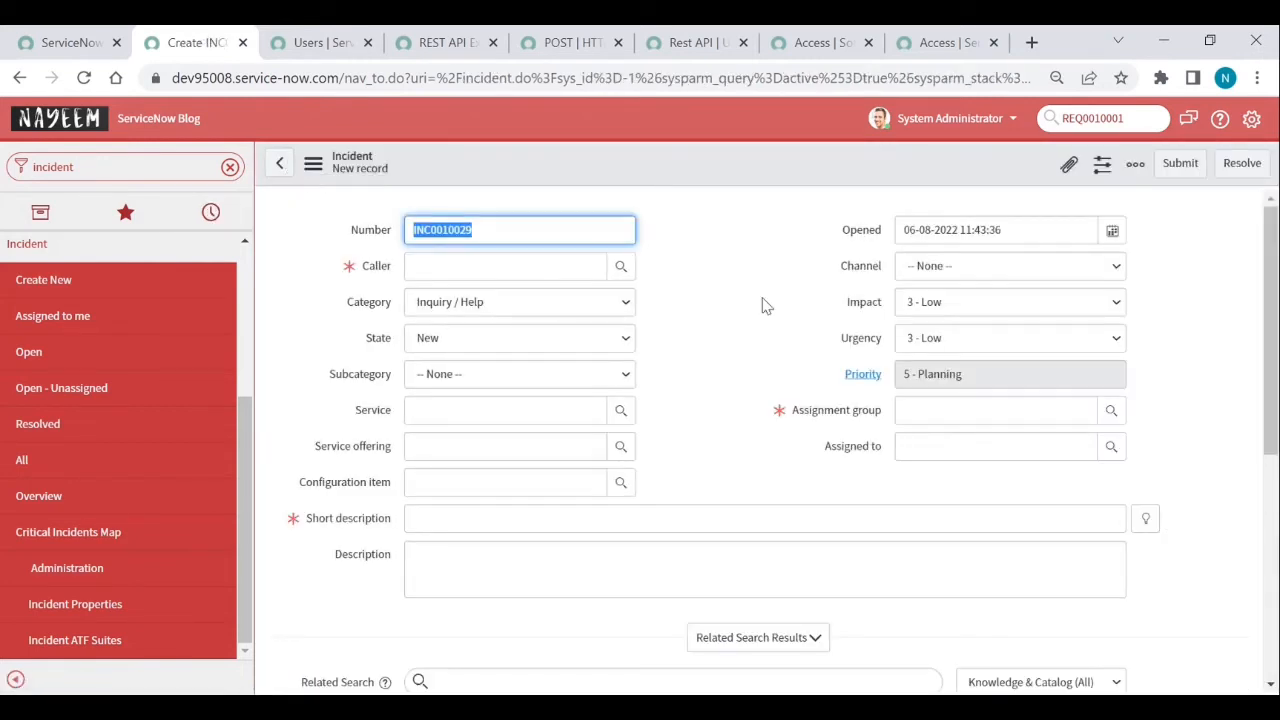
- Check that Channel now offers Item, then bring up the new incident form tab
left_click(921, 278)
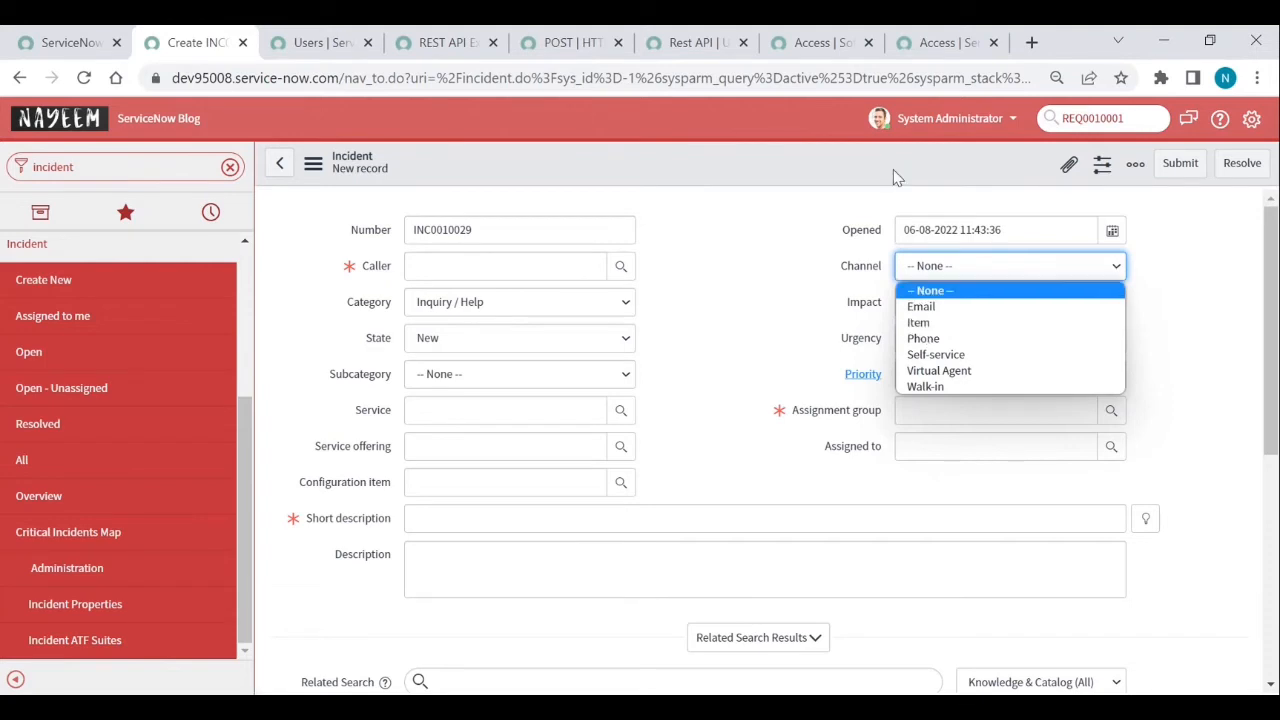
left_click(822, 44)
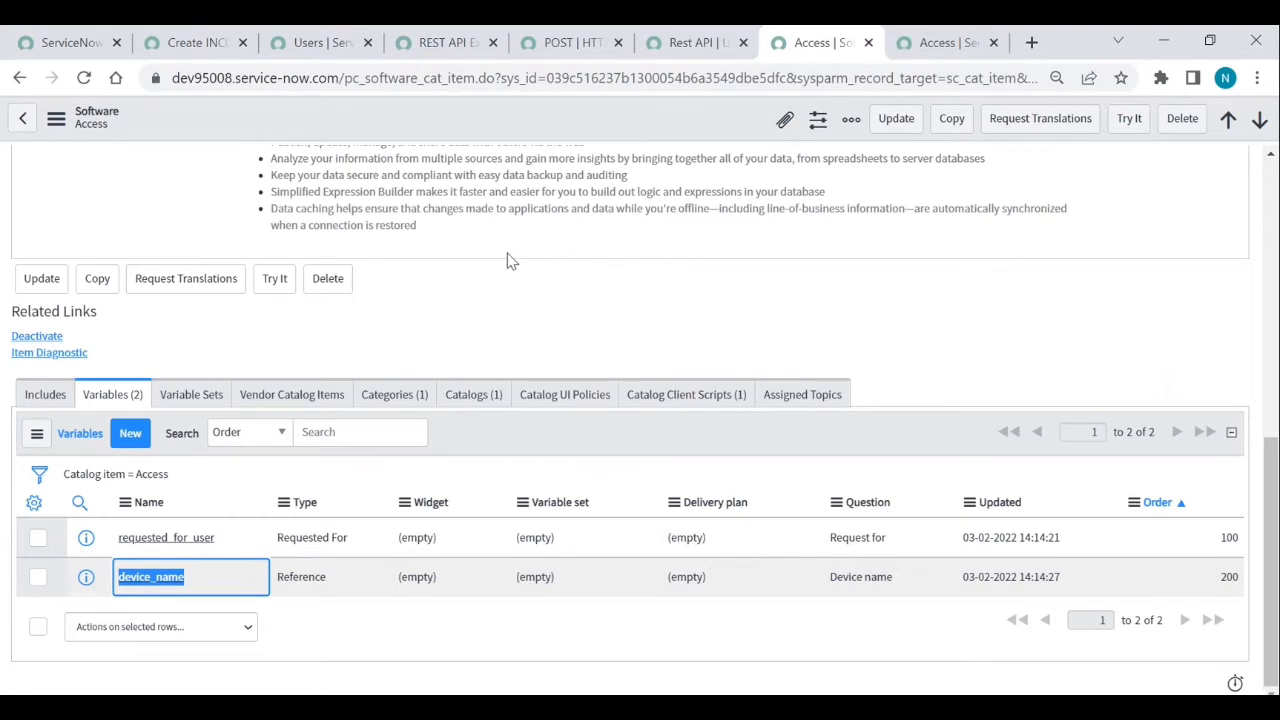
left_click(322, 44)
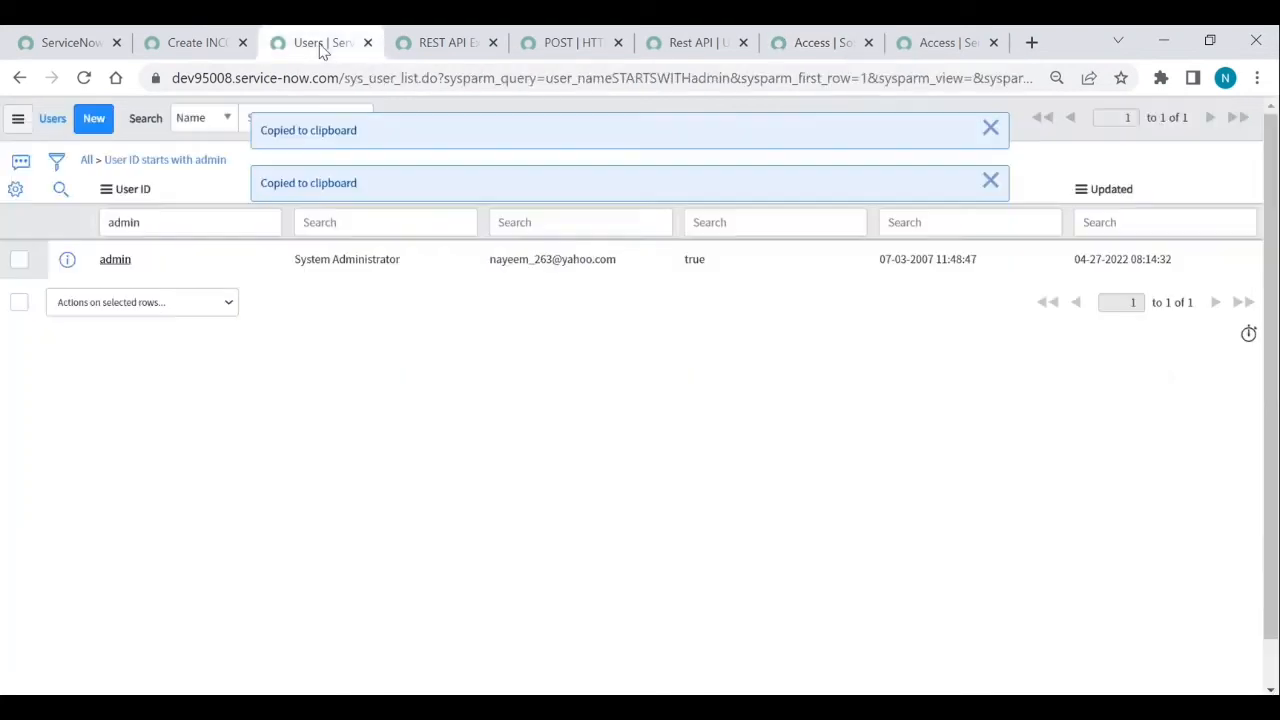
left_click(196, 44)
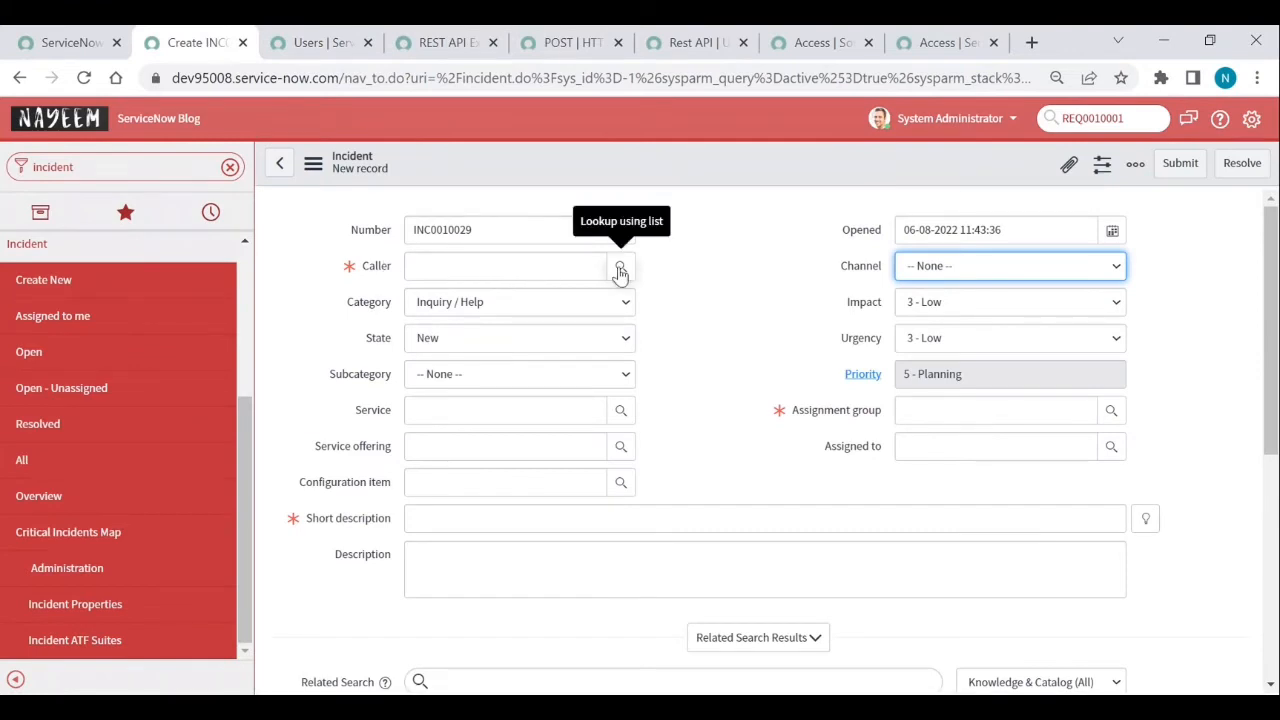
- Start a new Incident business rule named 'Submit Item' from the form's Configure menu
right_click(631, 172)
mouse_move(662, 216)
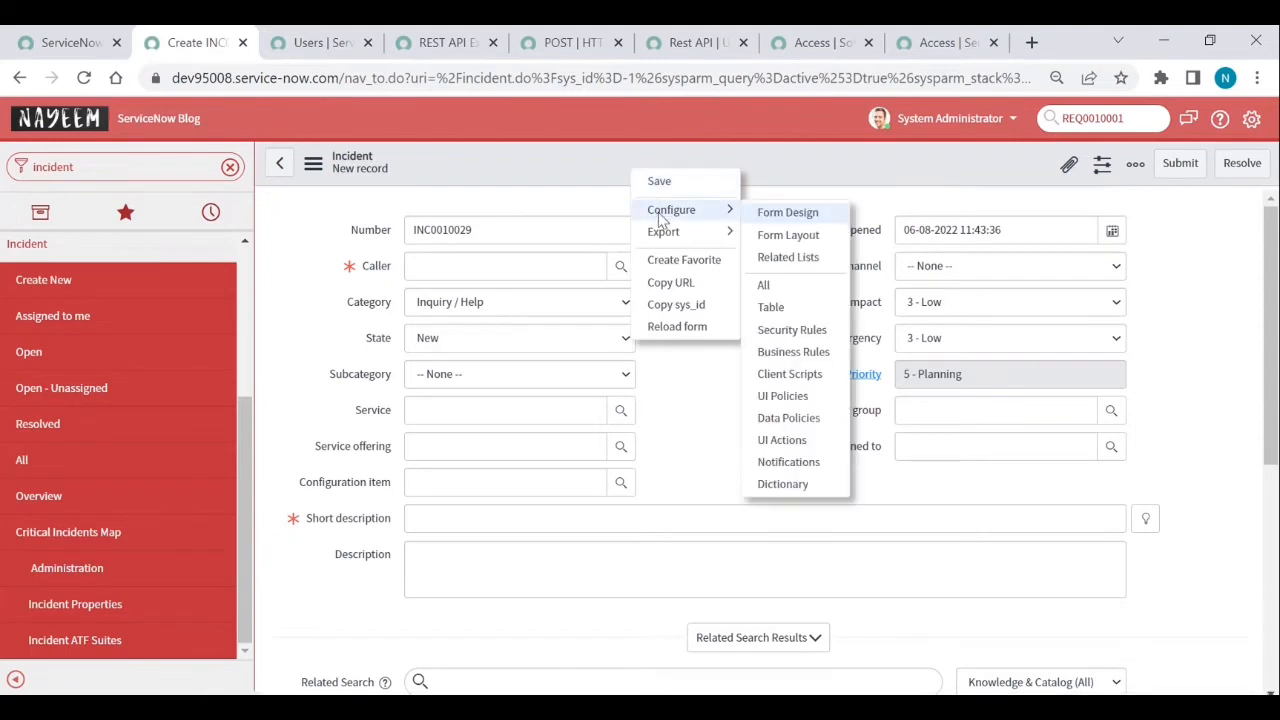
left_click(788, 355)
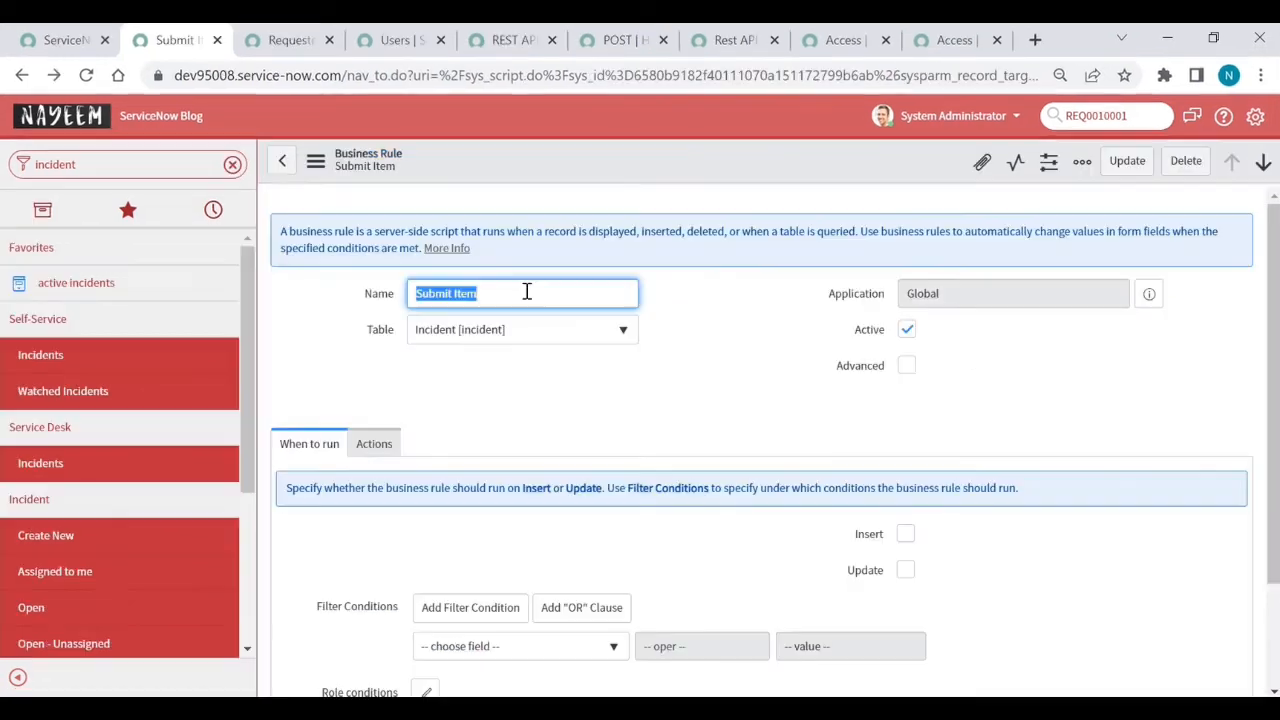
key("BackSpace")
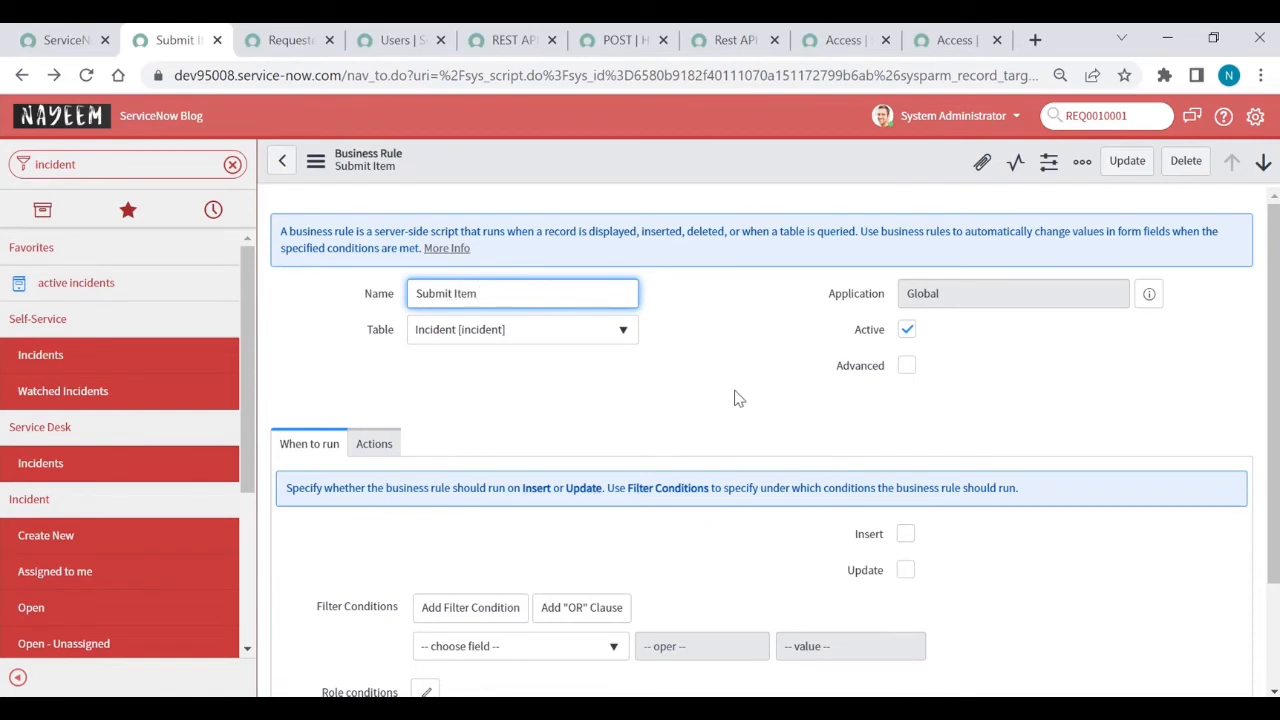
- Make the Submit Item rule Advanced, running async on Insert
left_click(906, 366)
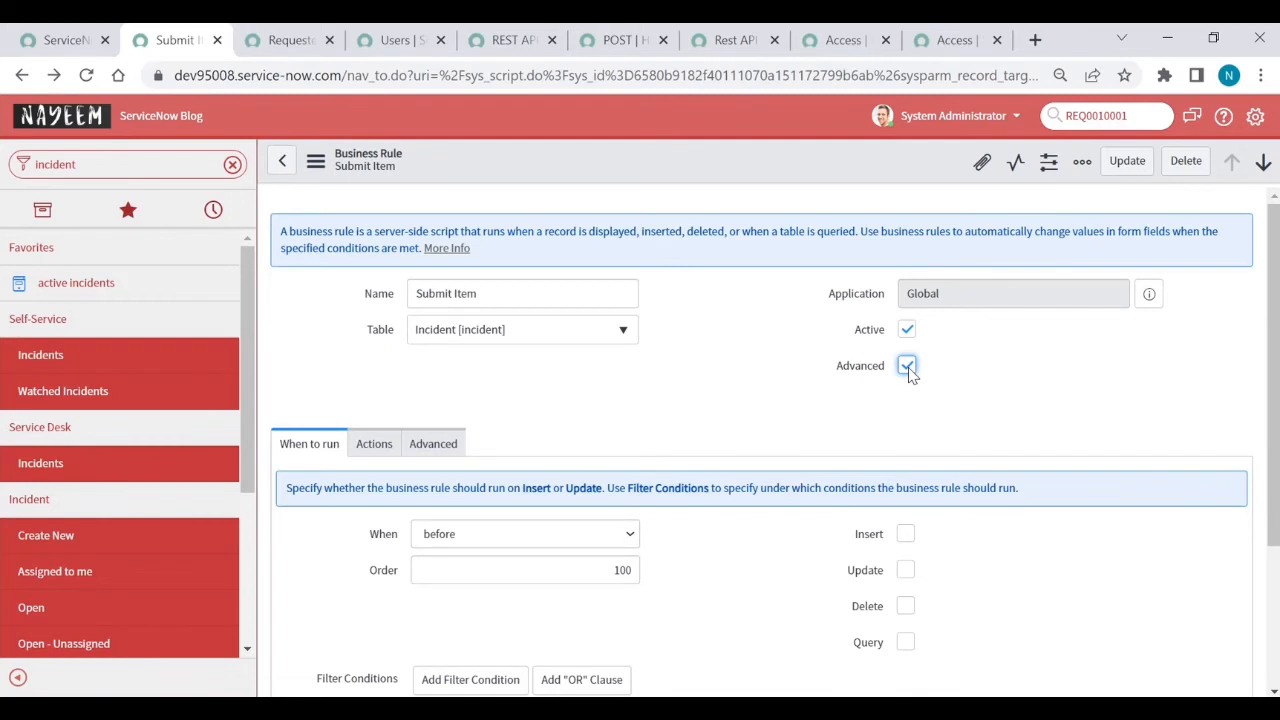
left_click(524, 543)
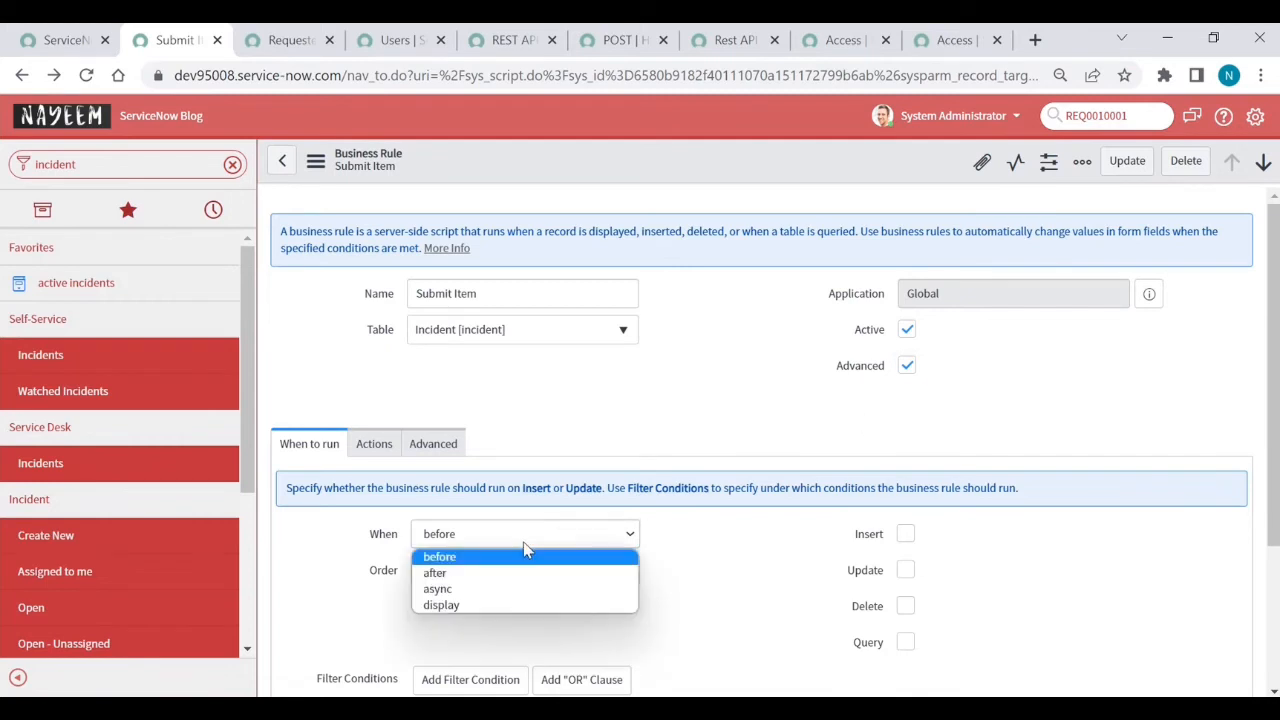
left_click(474, 595)
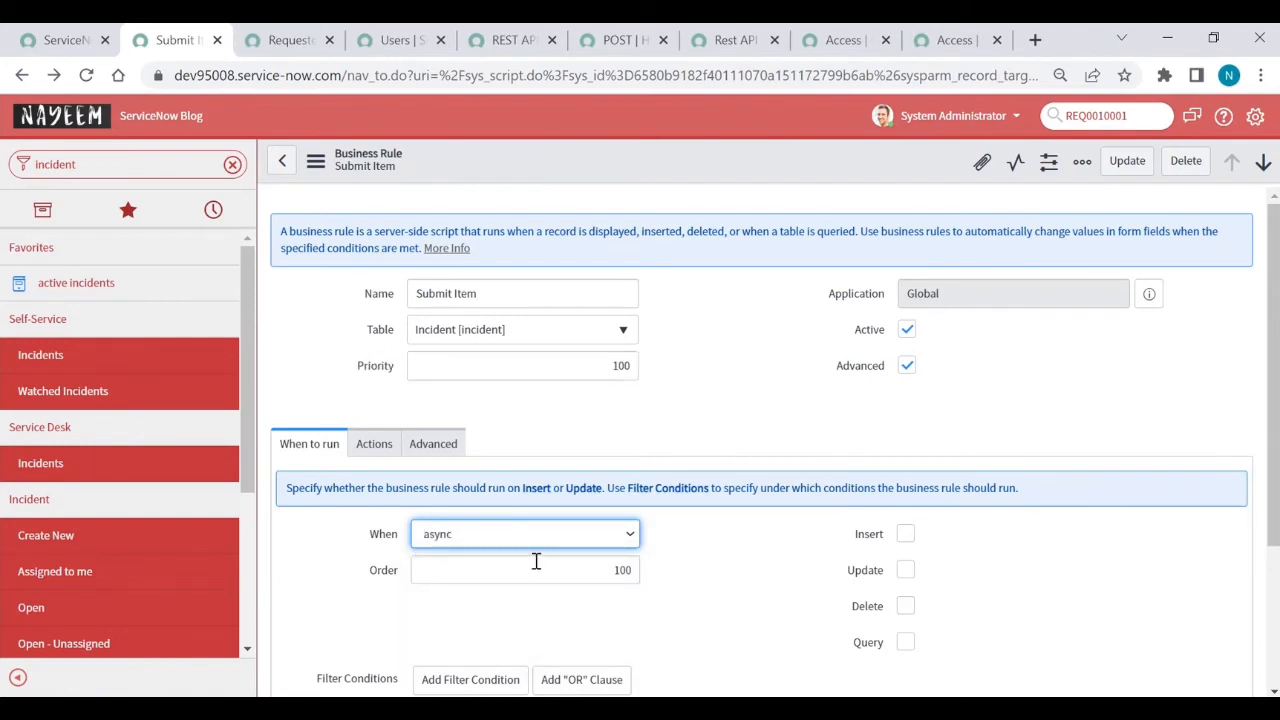
left_click(905, 536)
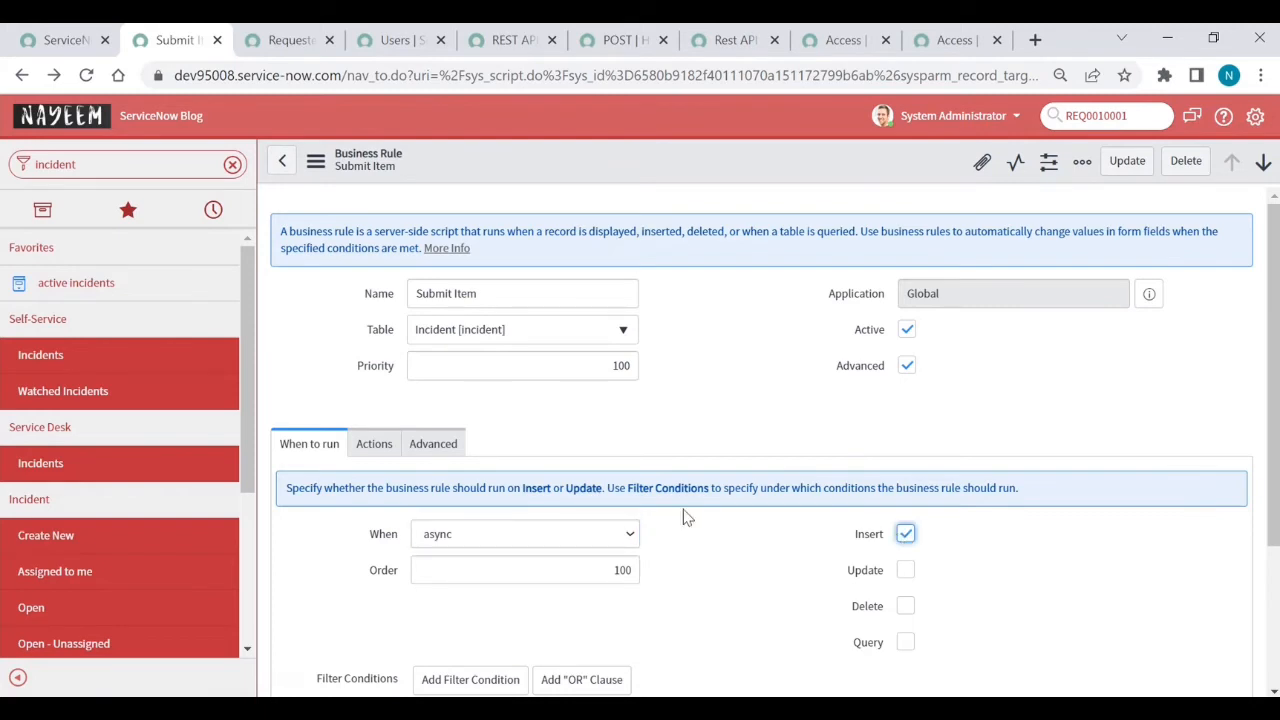
- Add the condition Channel is Item and look over the Actions and Advanced sections
scroll(511, 558, "down", 2)
left_click(511, 558)
type("c")
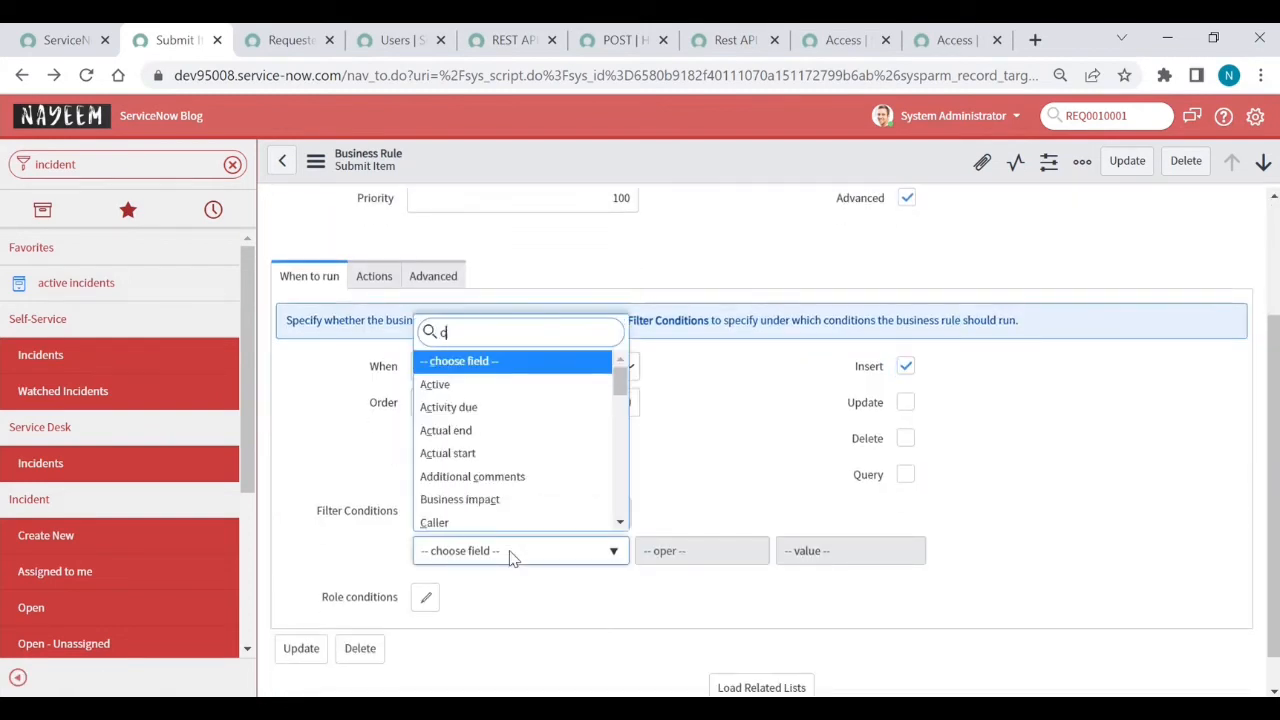
type("hannel")
key("Return")
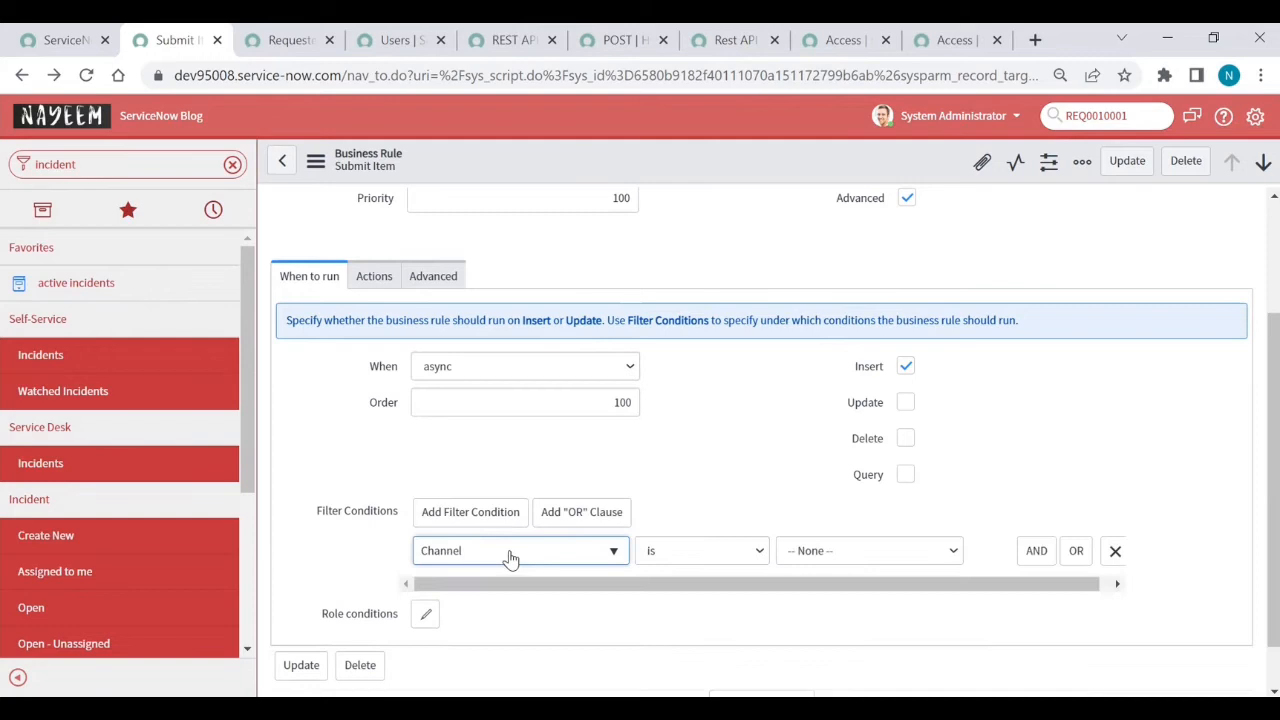
left_click(886, 560)
left_click(805, 607)
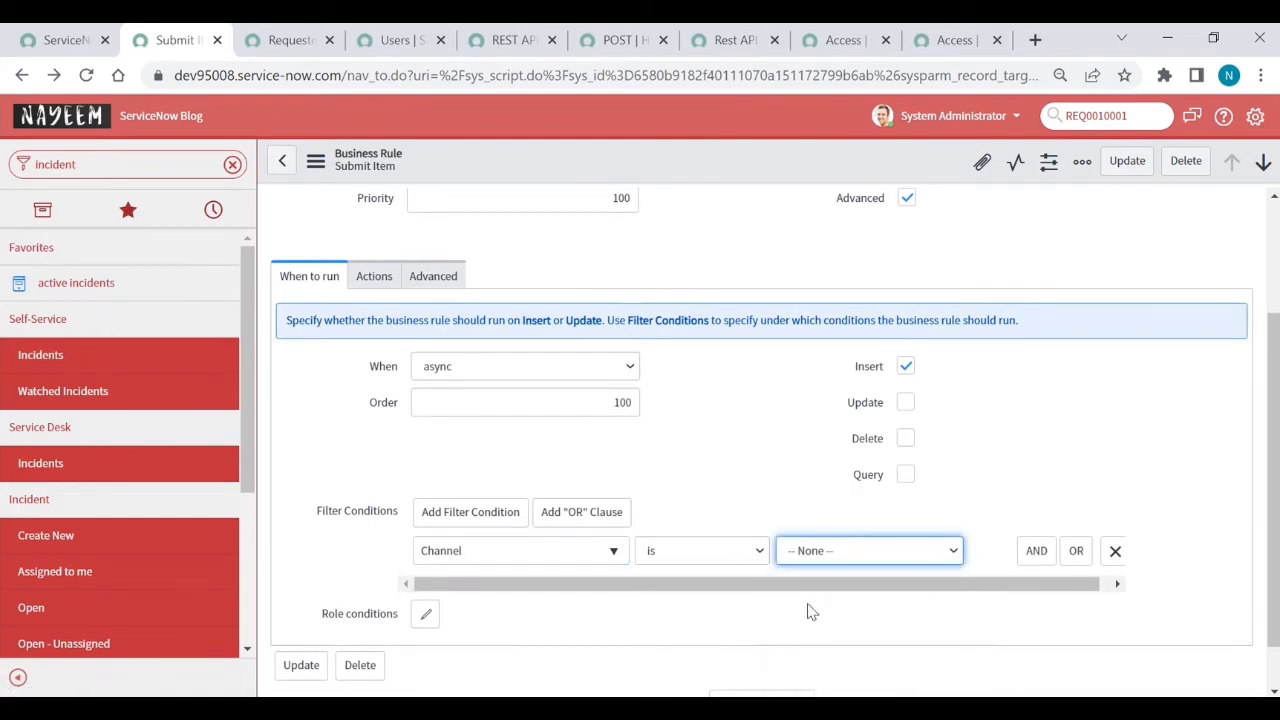
left_click(372, 278)
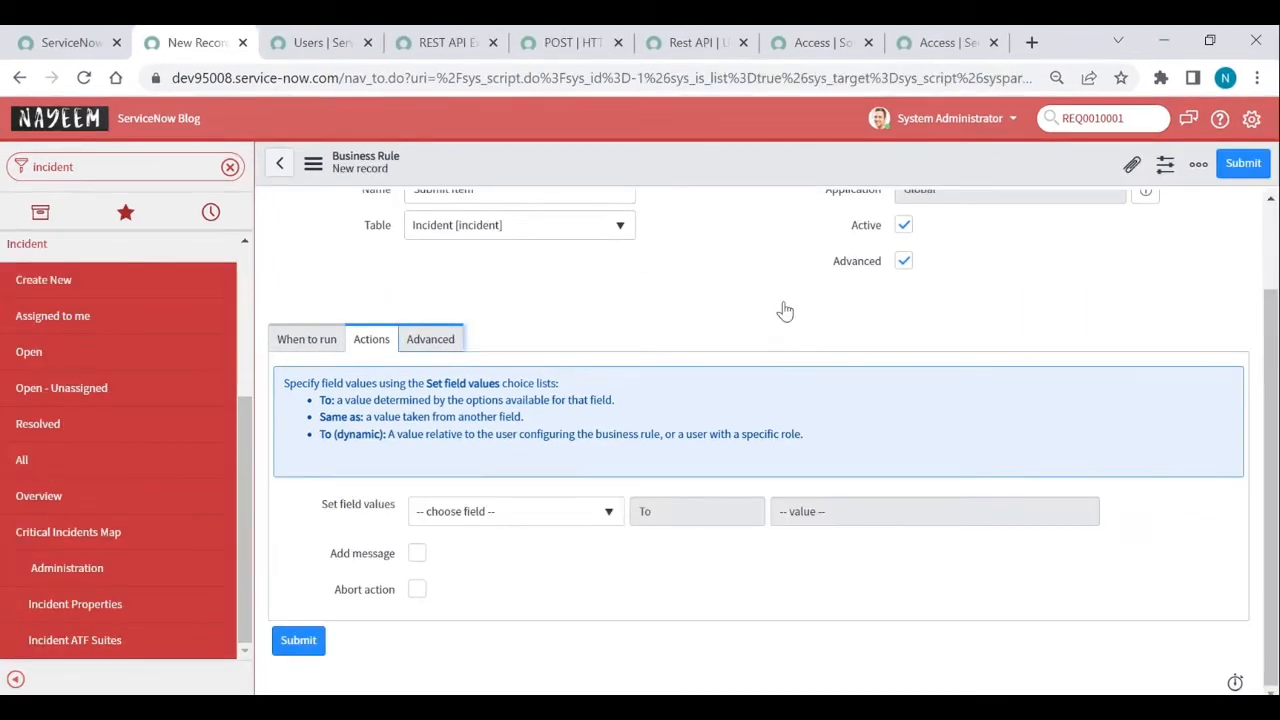
left_click(432, 345)
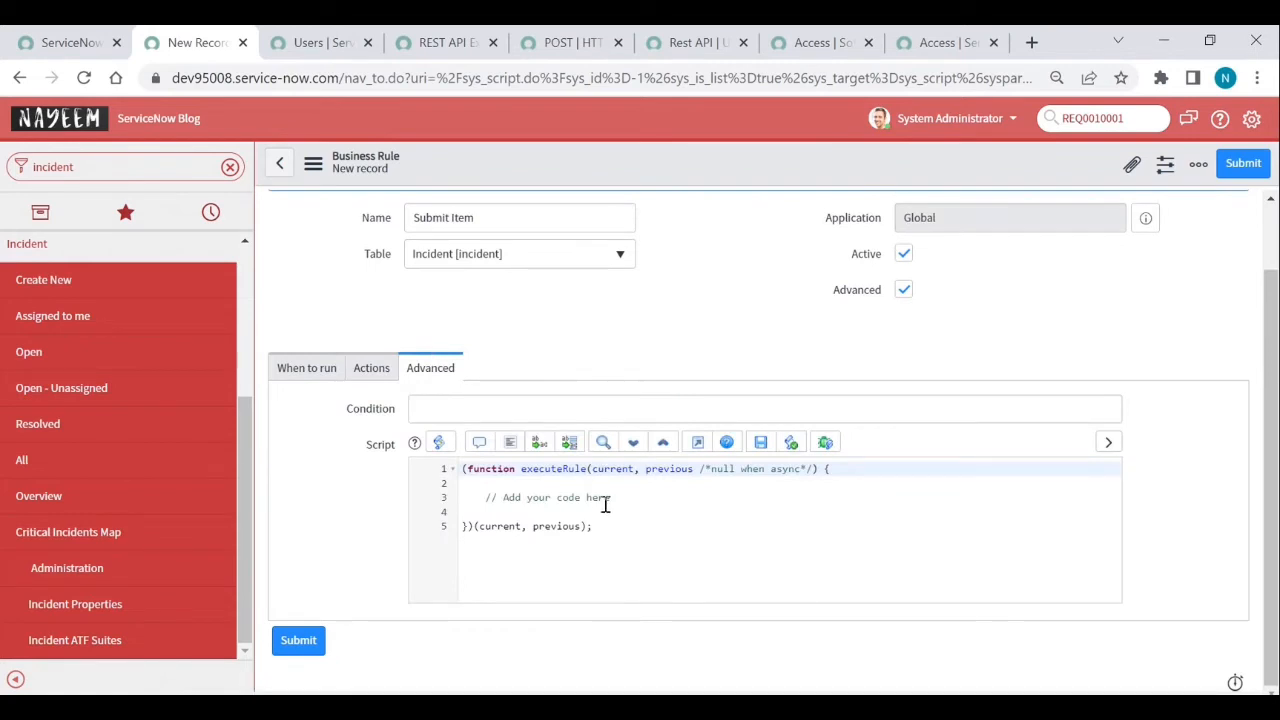
left_click(570, 52)
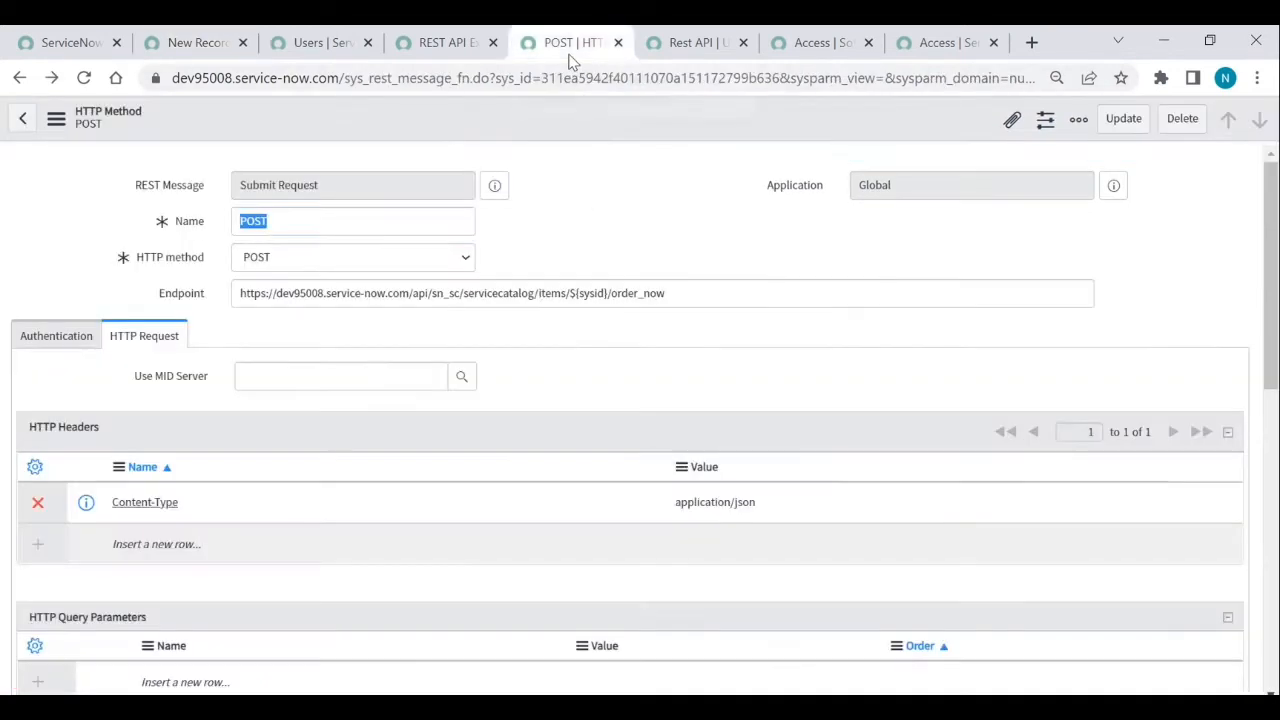
- Copy the POST method's Preview Script Usage code and return to the Submit Item business rule
scroll(652, 230, "down", 5)
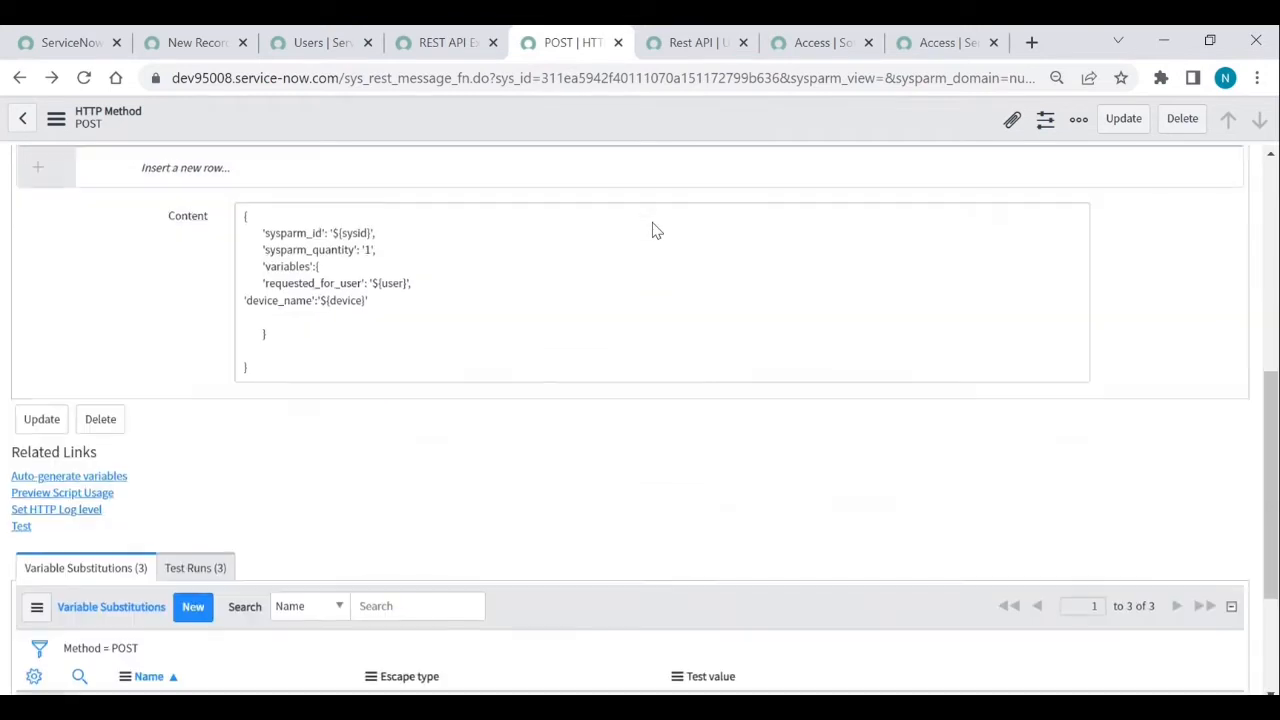
left_click(57, 494)
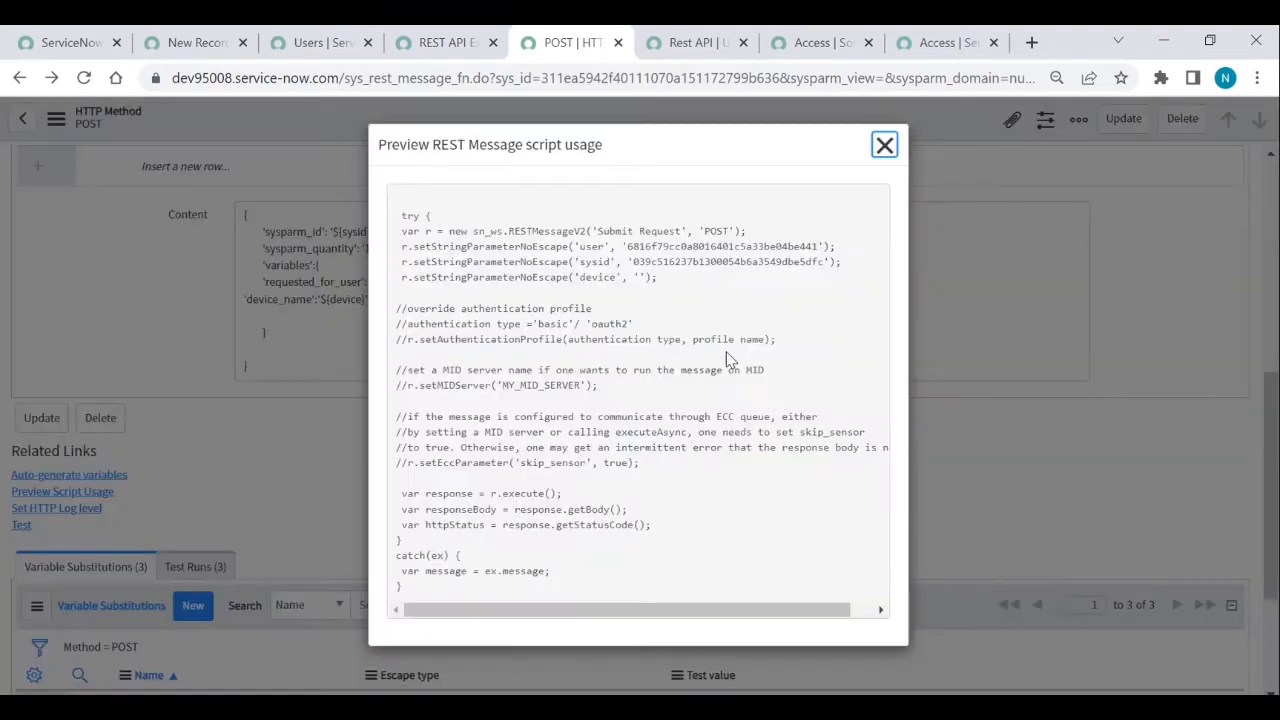
left_click(410, 215)
left_click_drag(410, 215, 639, 585)
key("ctrl+c")
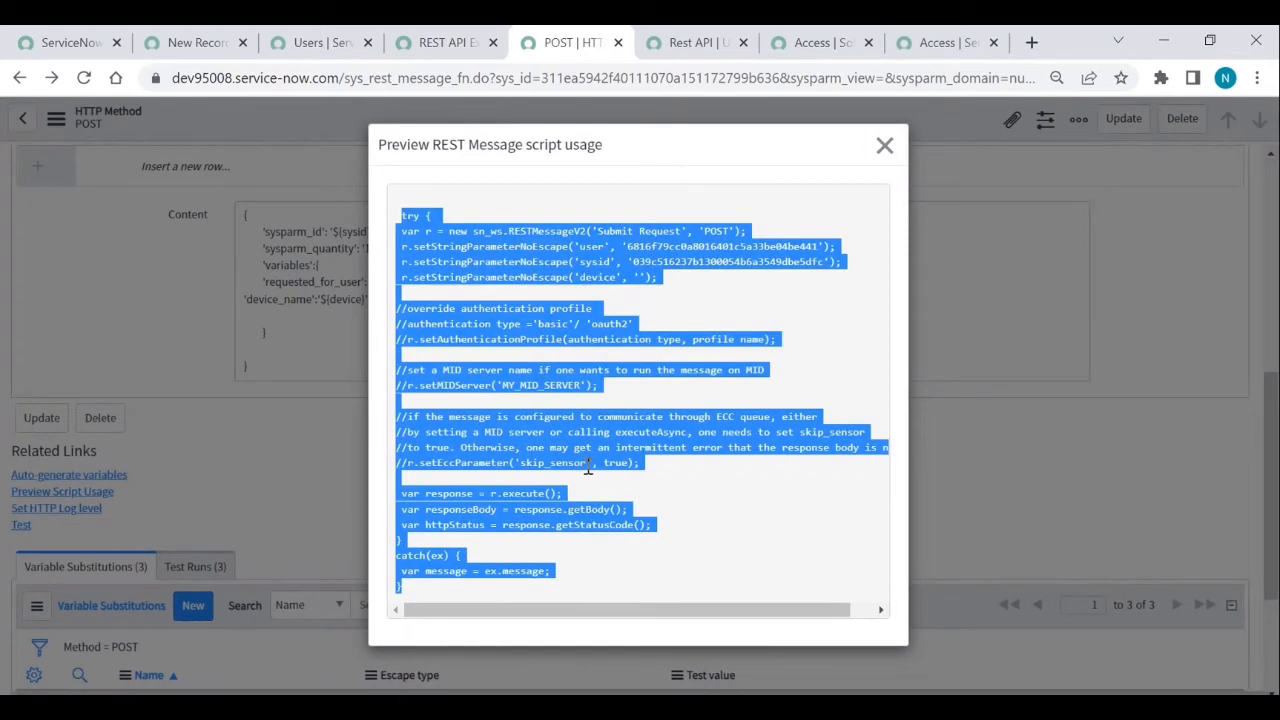
left_click(340, 48)
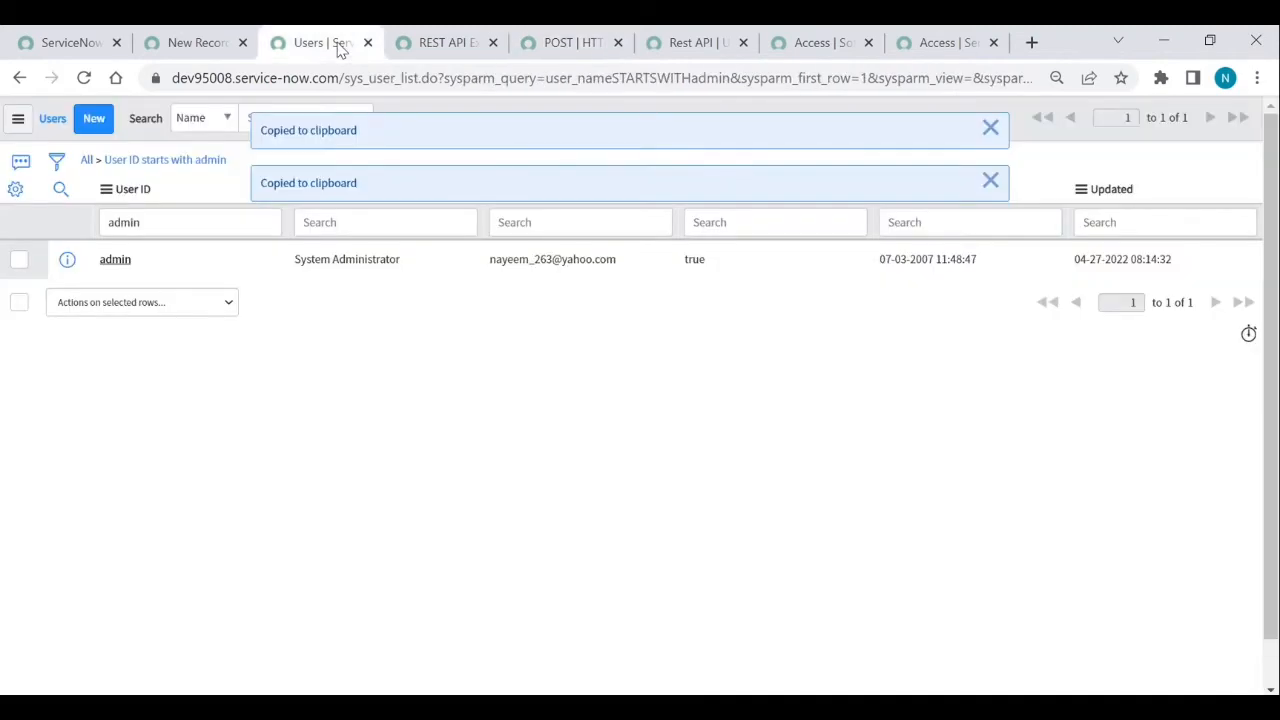
left_click(174, 43)
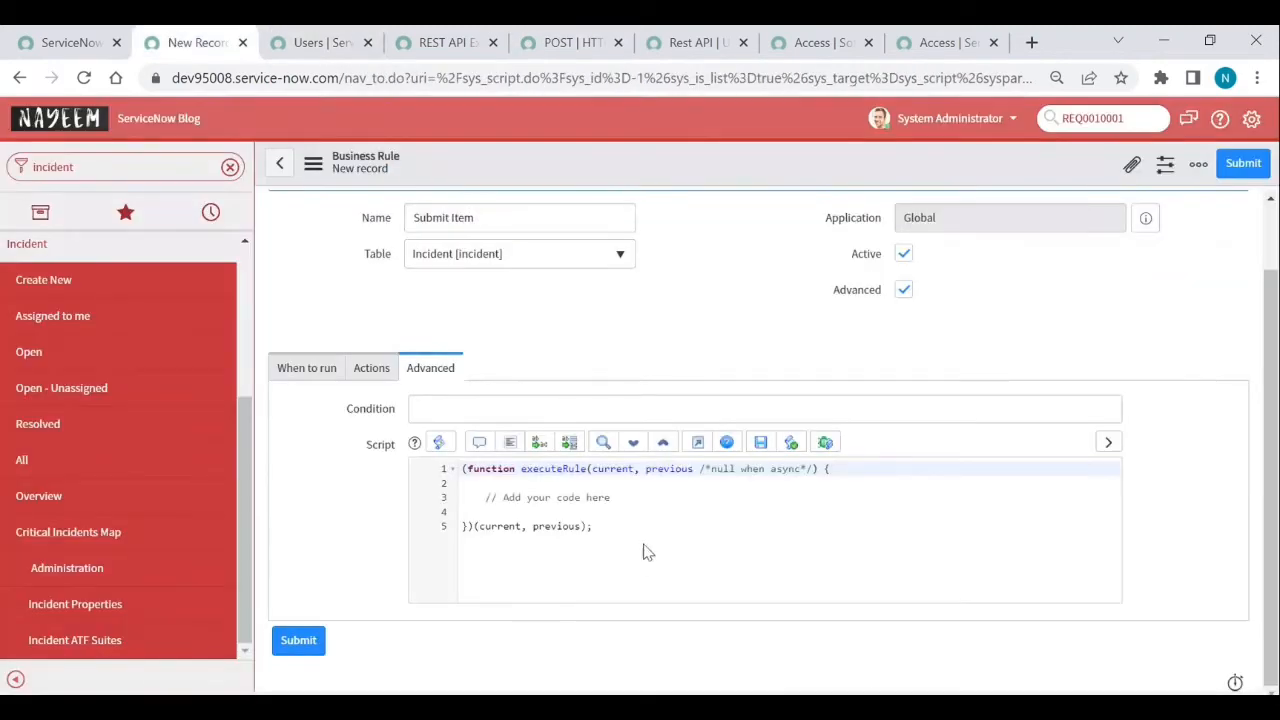
- Paste the copied RESTMessageV2 code over the placeholder comment and delete the leftover comment lines
left_click(485, 497)
left_click_drag(485, 497, 629, 494)
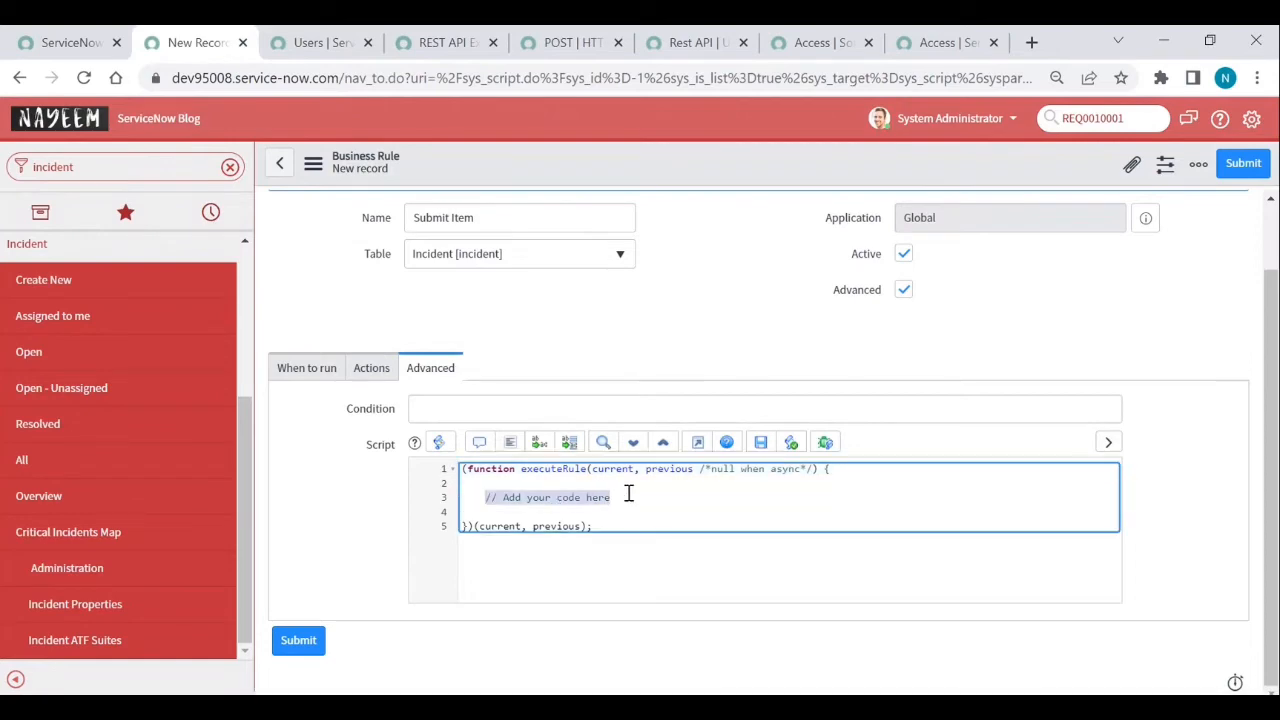
key("ctrl+v")
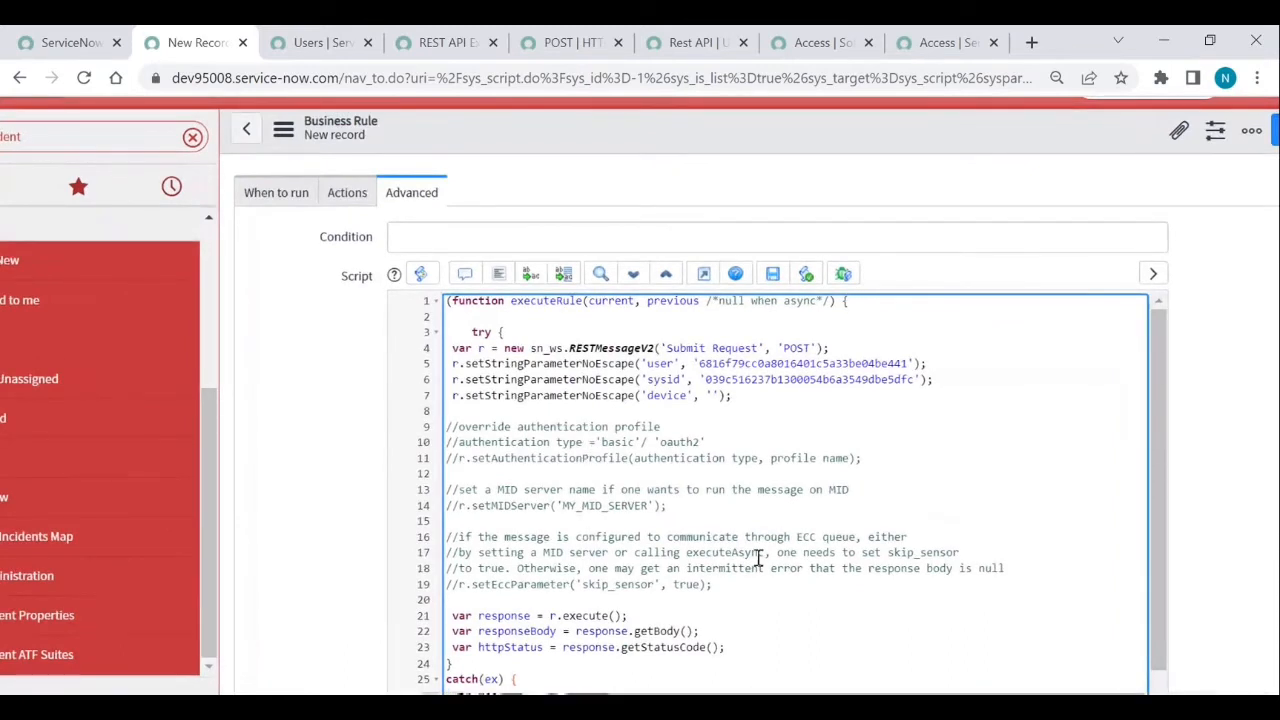
left_click_drag(749, 590, 451, 428)
key("BackSpace")
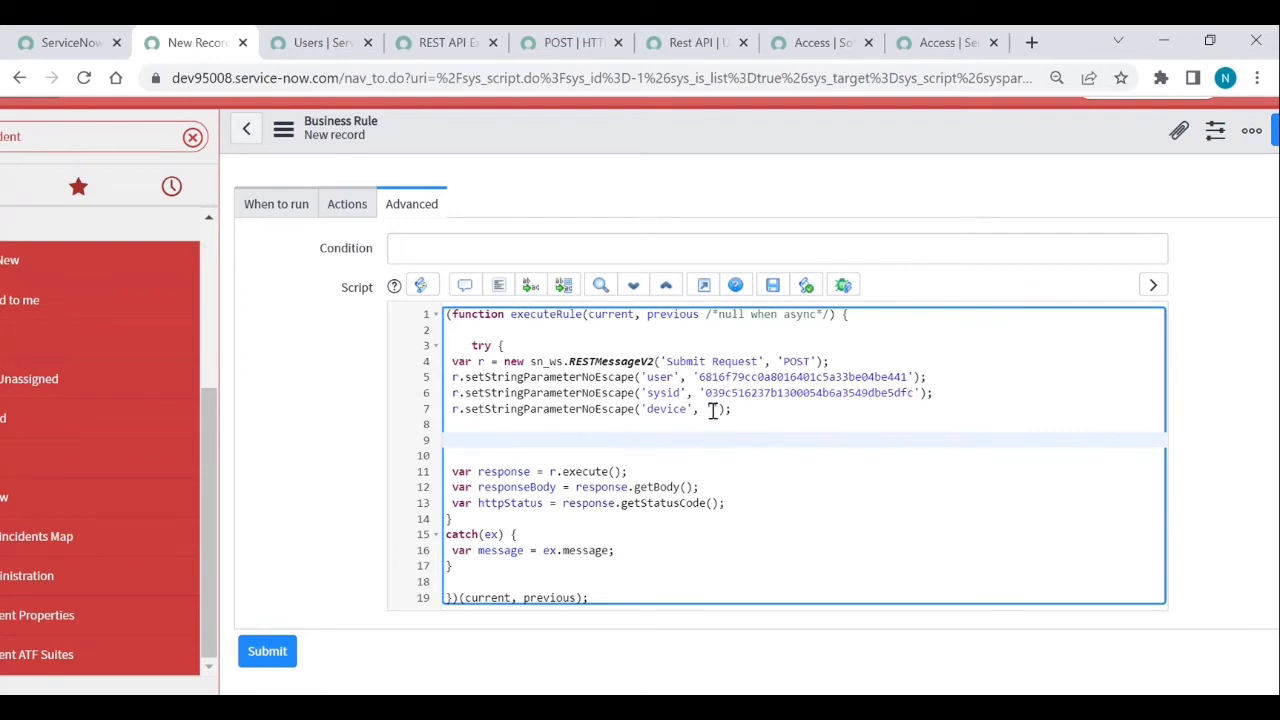
- Replace the hard-coded user sys_id with current.caller_id and save the business rule
double_click(748, 377)
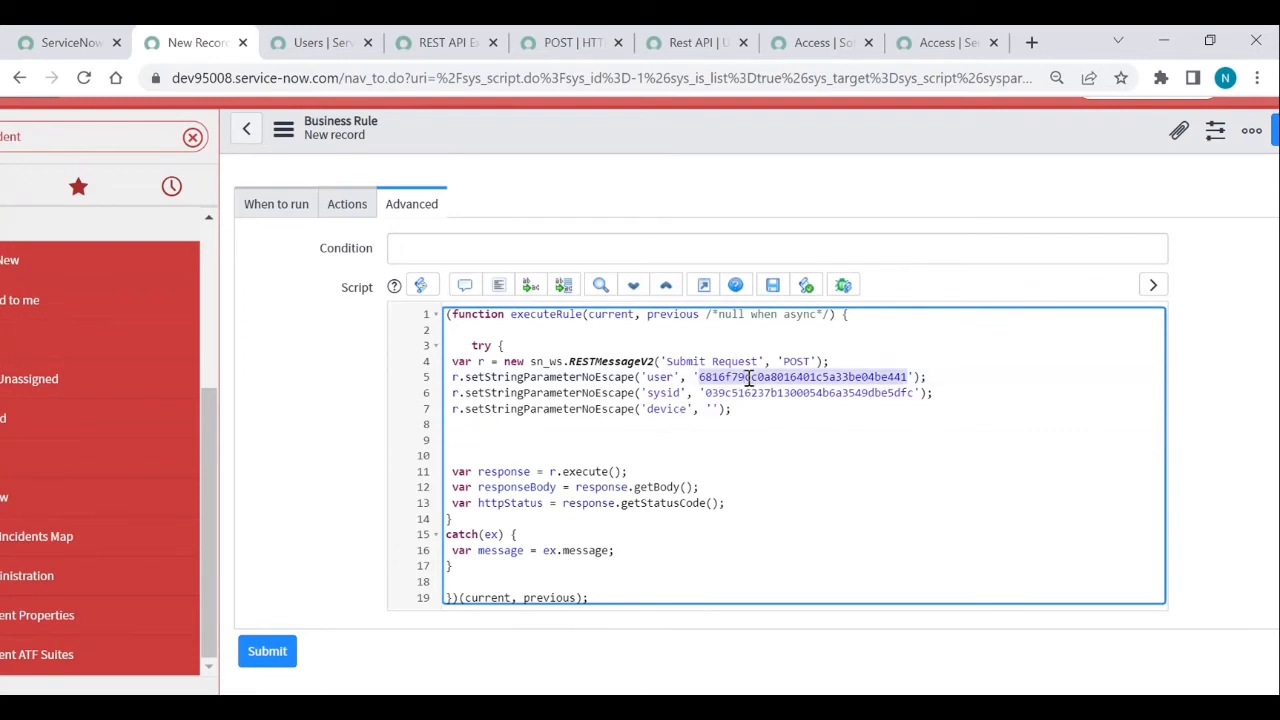
key("BackSpace")
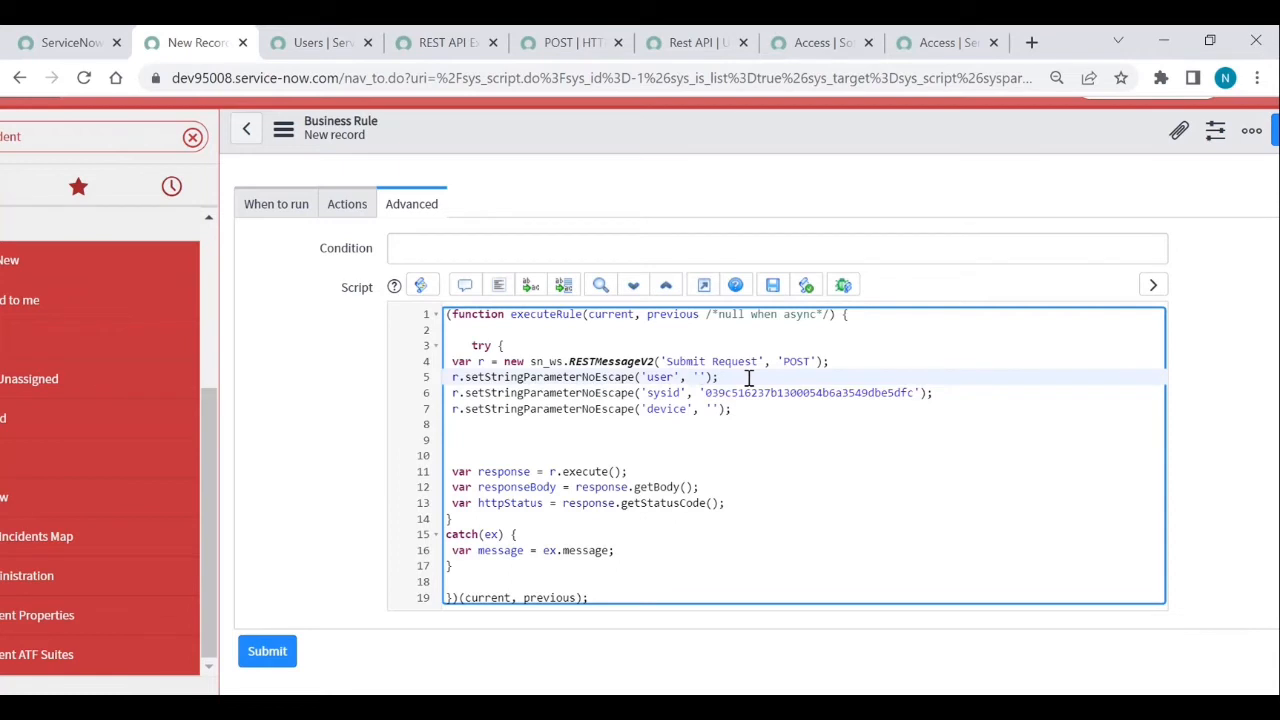
key("BackSpace")
type("current.c")
key("Down")
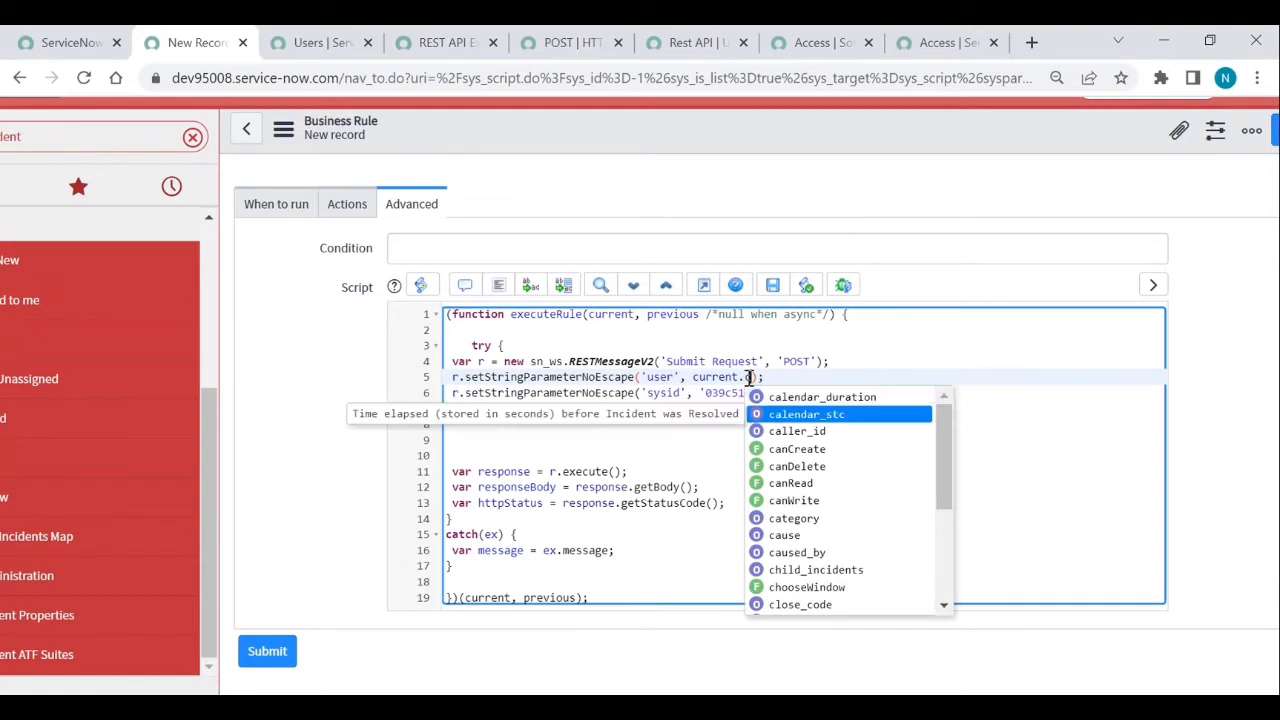
key("Down")
key("Return")
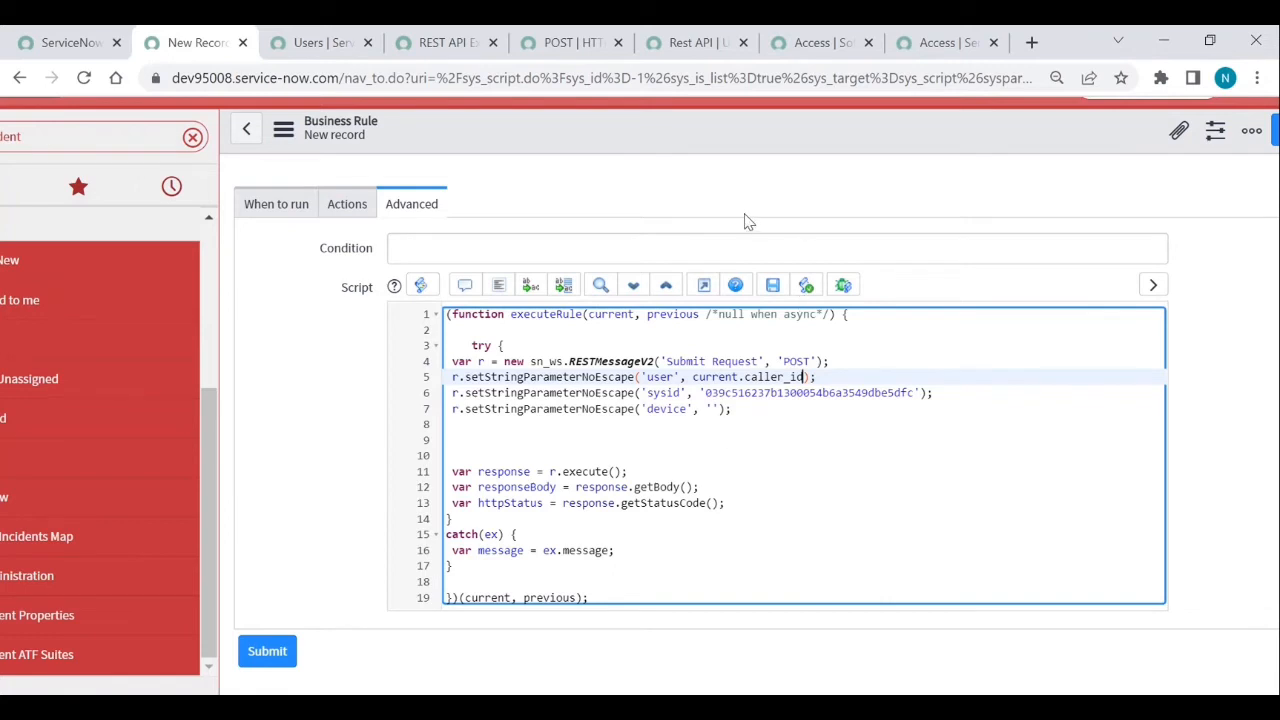
left_click(1274, 138)
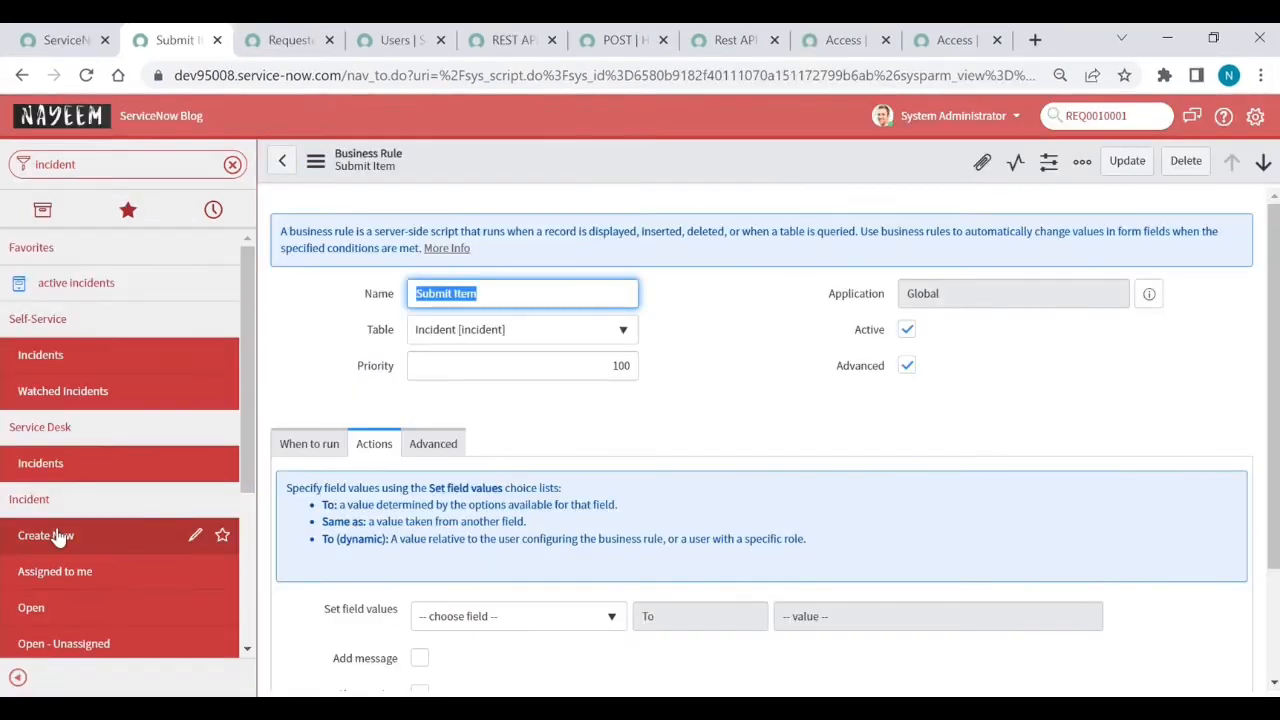
- Start a new incident, pick a caller from the user lookup, and enter short description Test
left_click(60, 536)
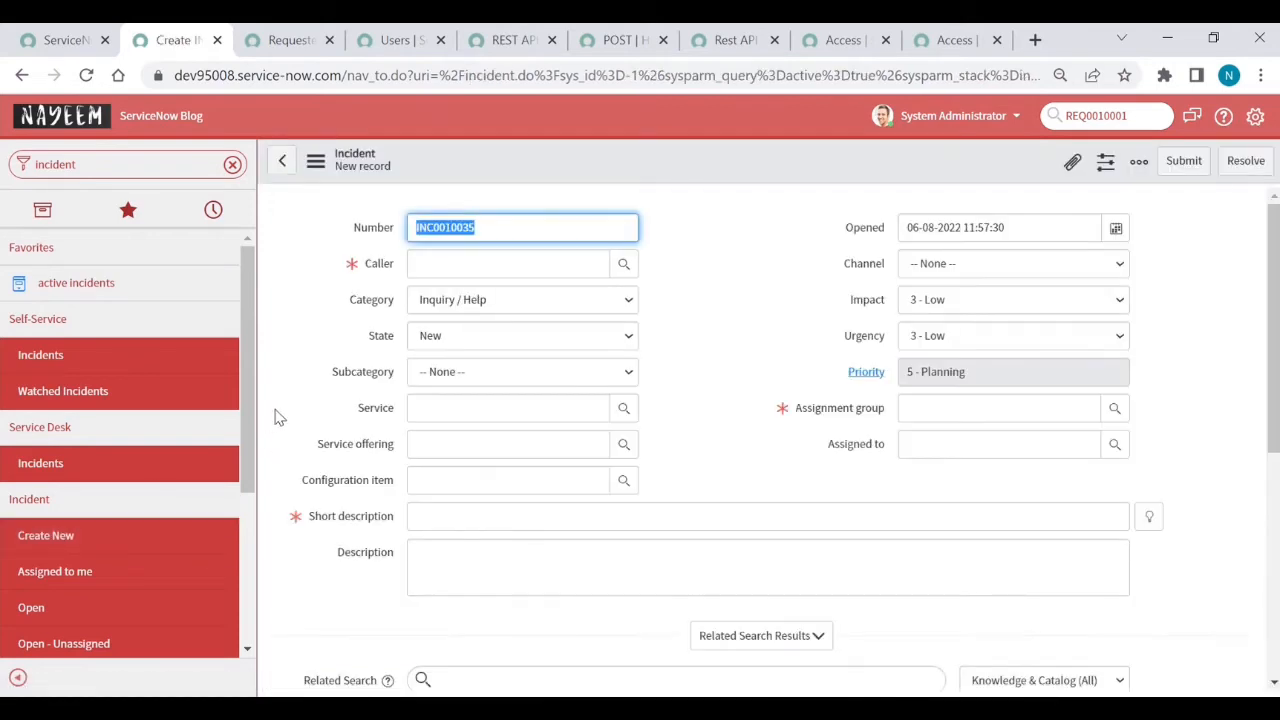
left_click(290, 40)
left_click(178, 40)
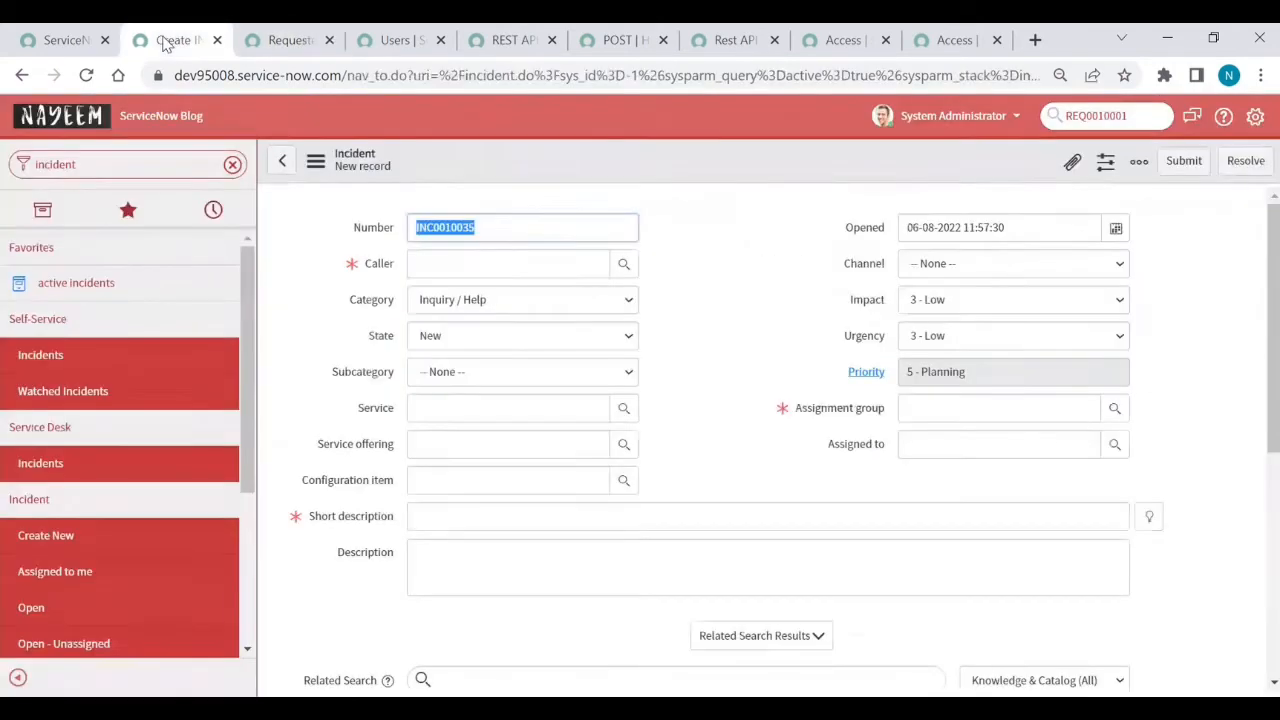
left_click(618, 266)
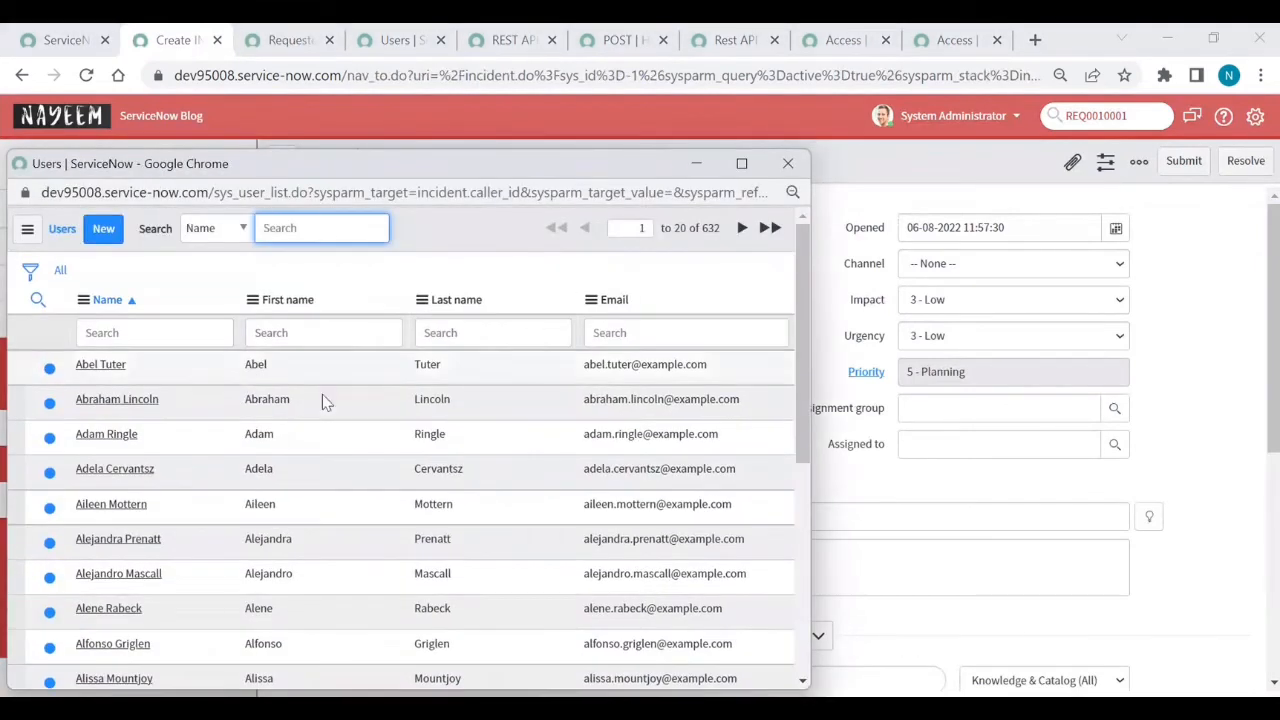
left_click(117, 400)
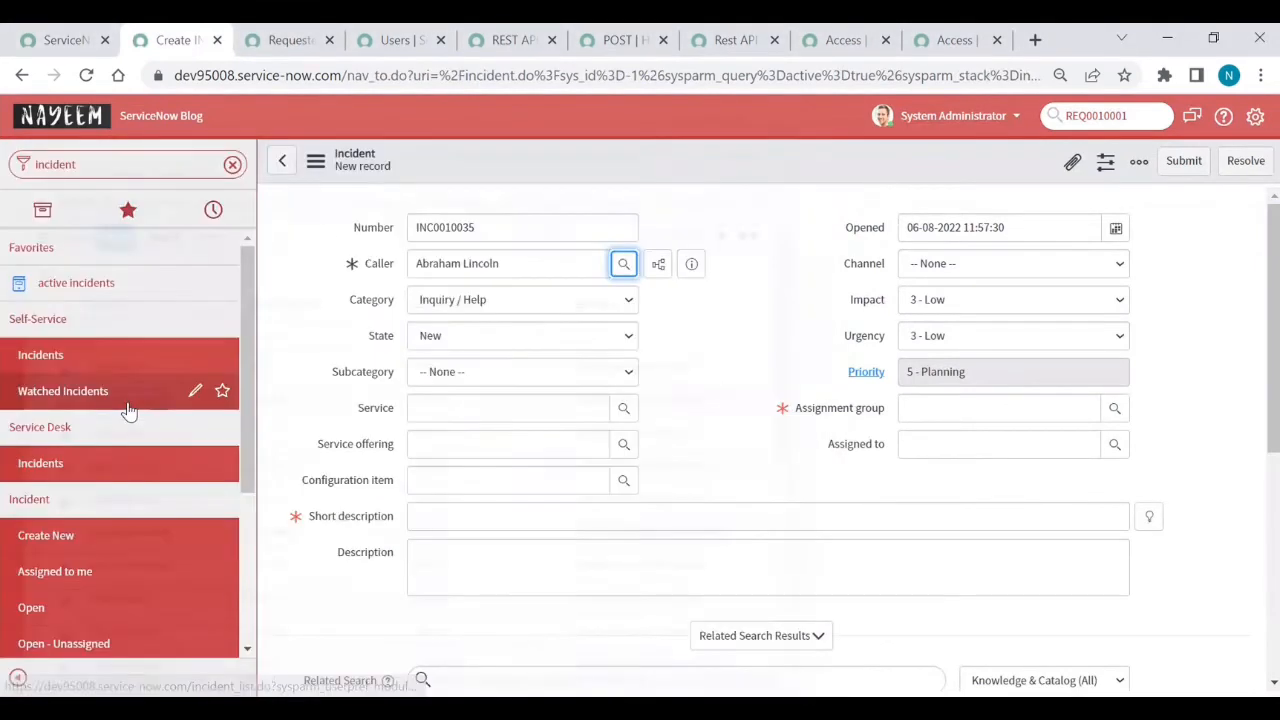
left_click(465, 517)
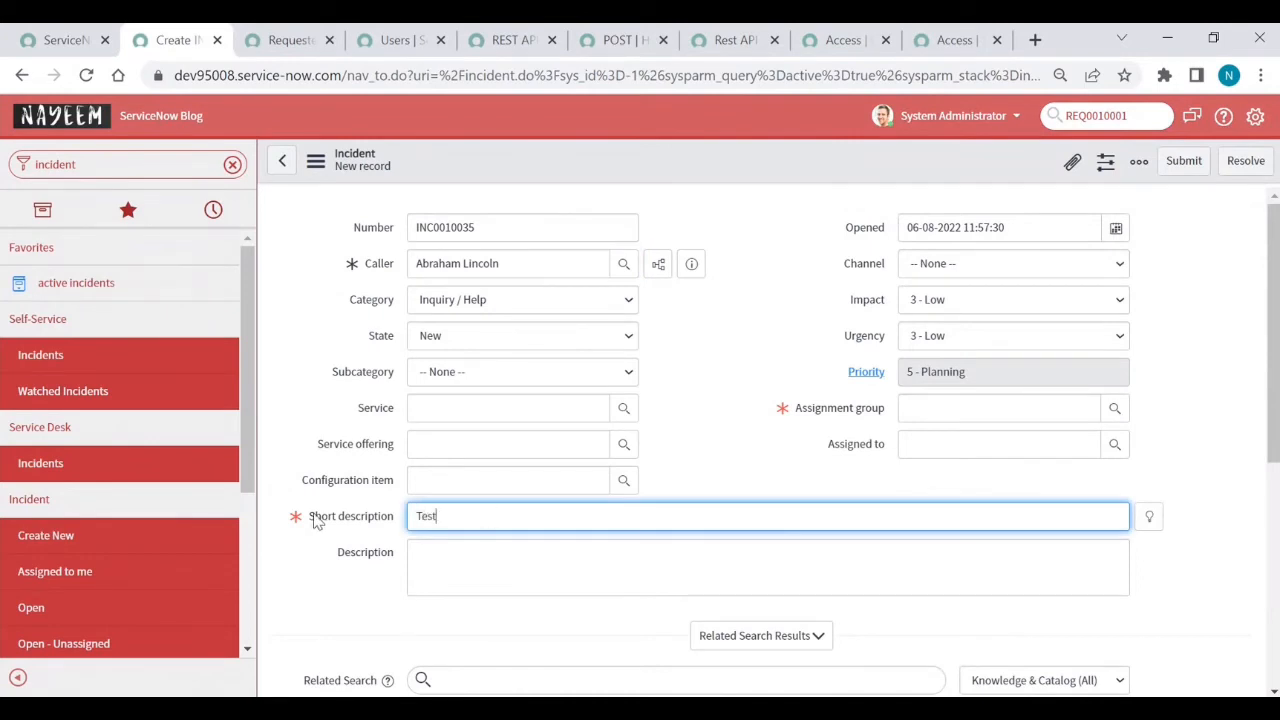
- Set assignment group Nimsoft desk and channel Item, then submit the incident
left_click(1115, 410)
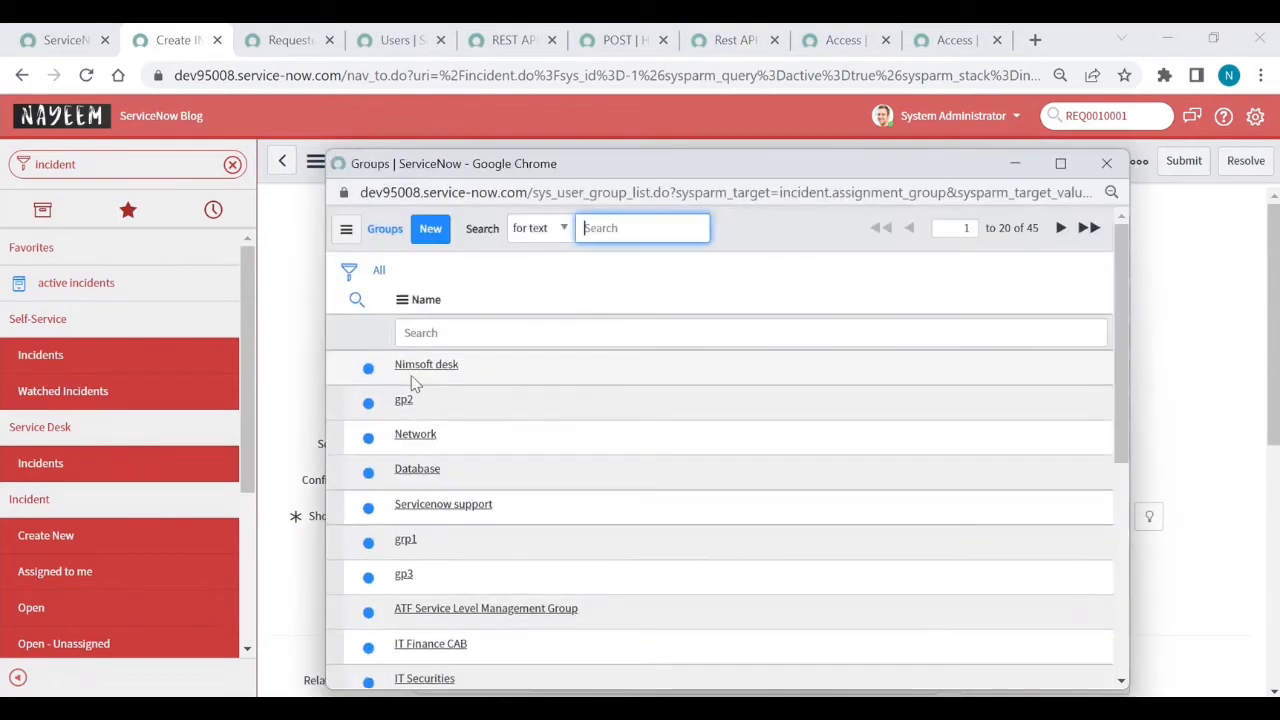
left_click(418, 370)
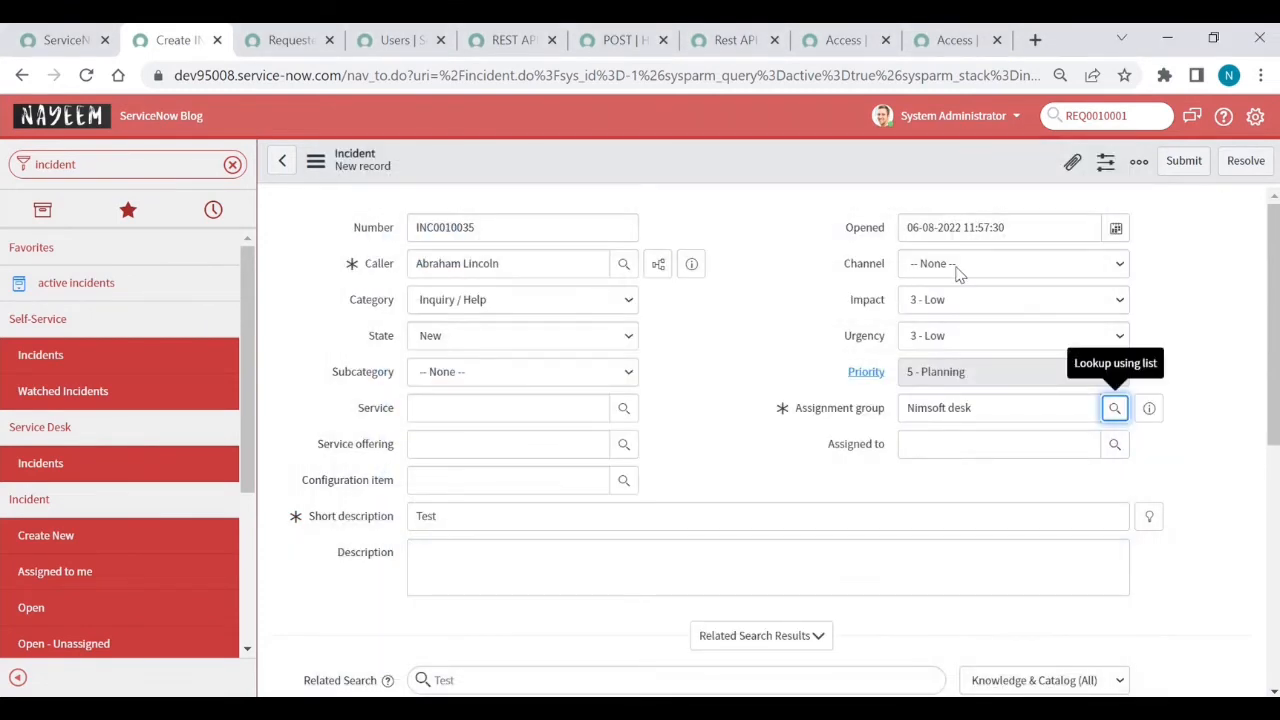
left_click(957, 268)
key("Escape")
key("i")
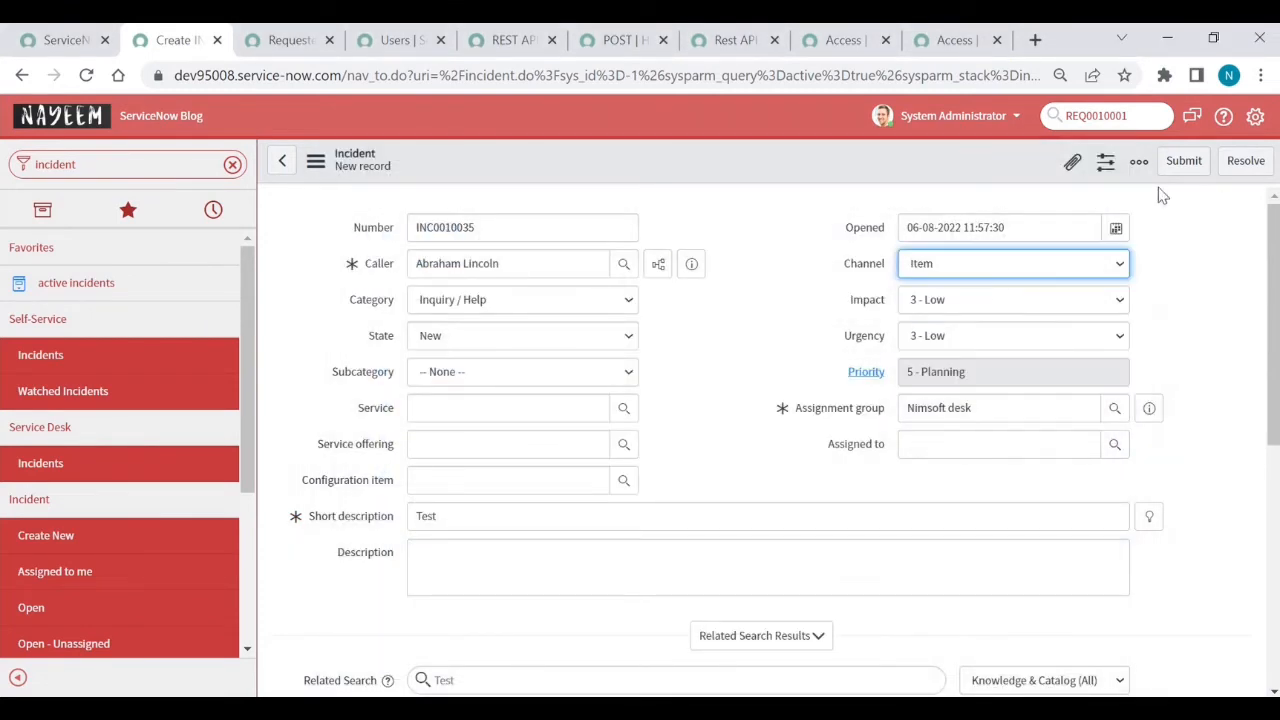
left_click(1178, 166)
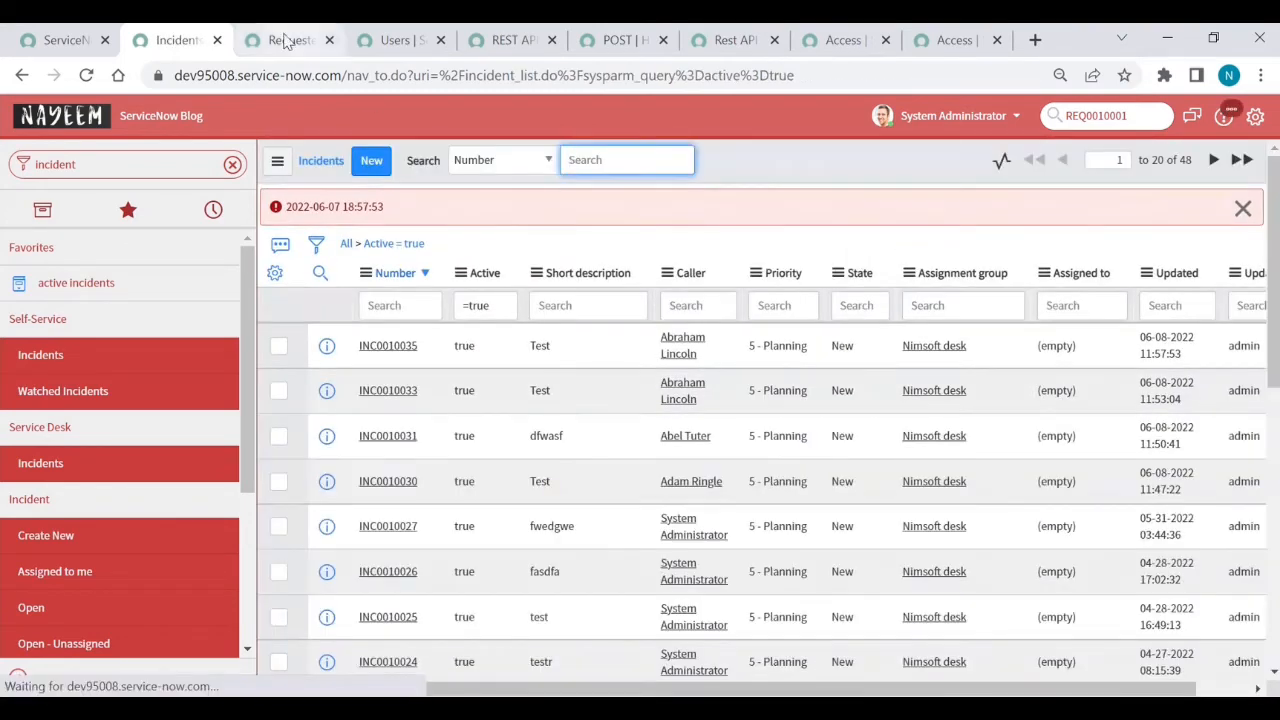
- Open requested item RITM0010006 from the active list, then switch to the second instance's window
left_click(287, 40)
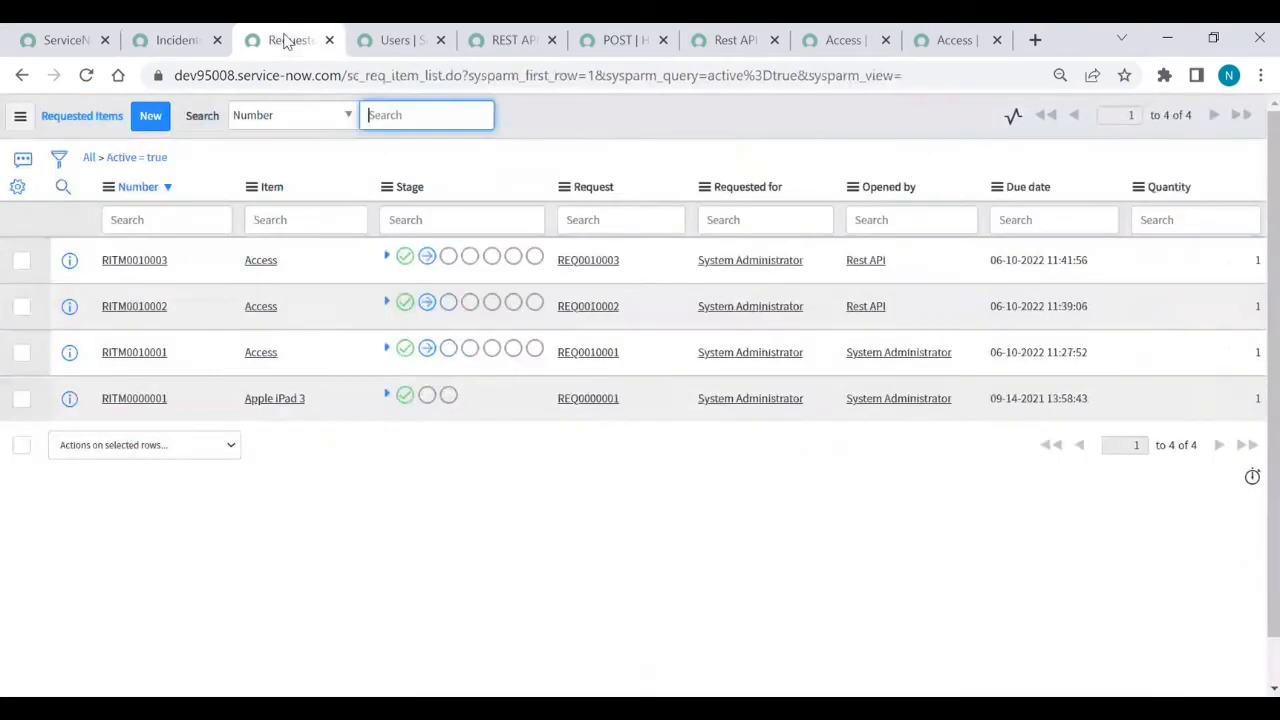
left_click(150, 160)
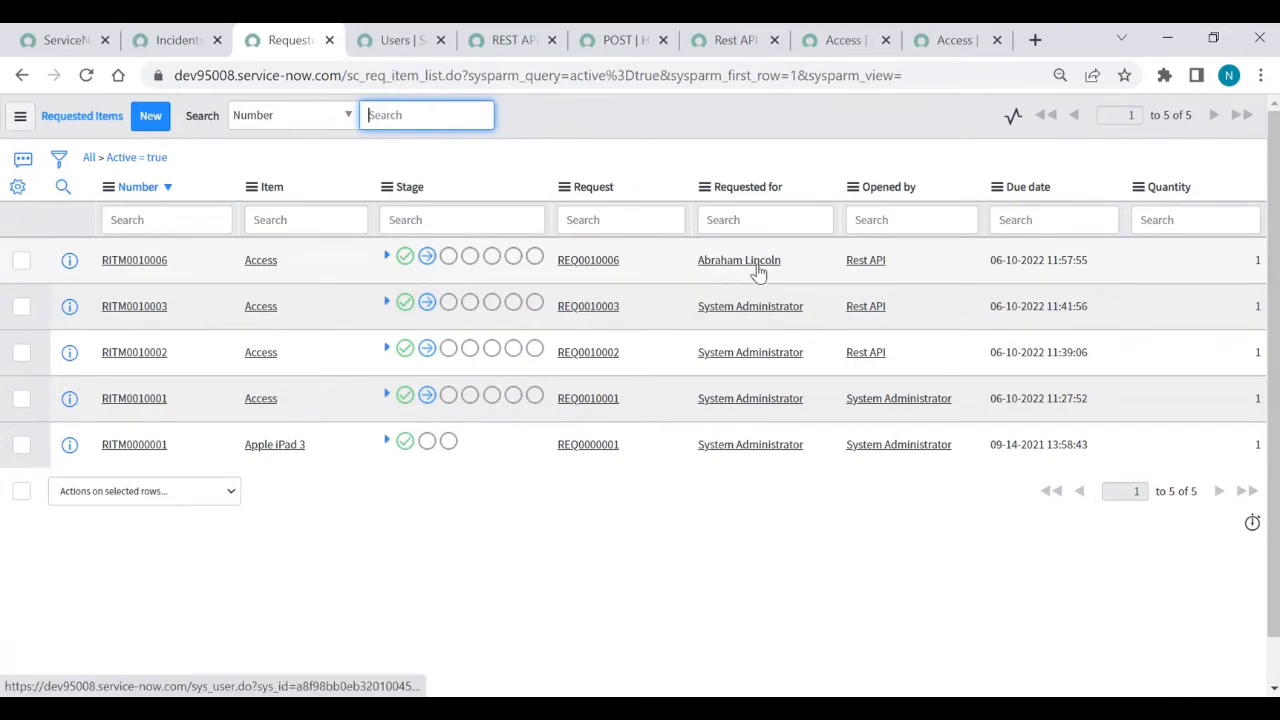
left_click(161, 262)
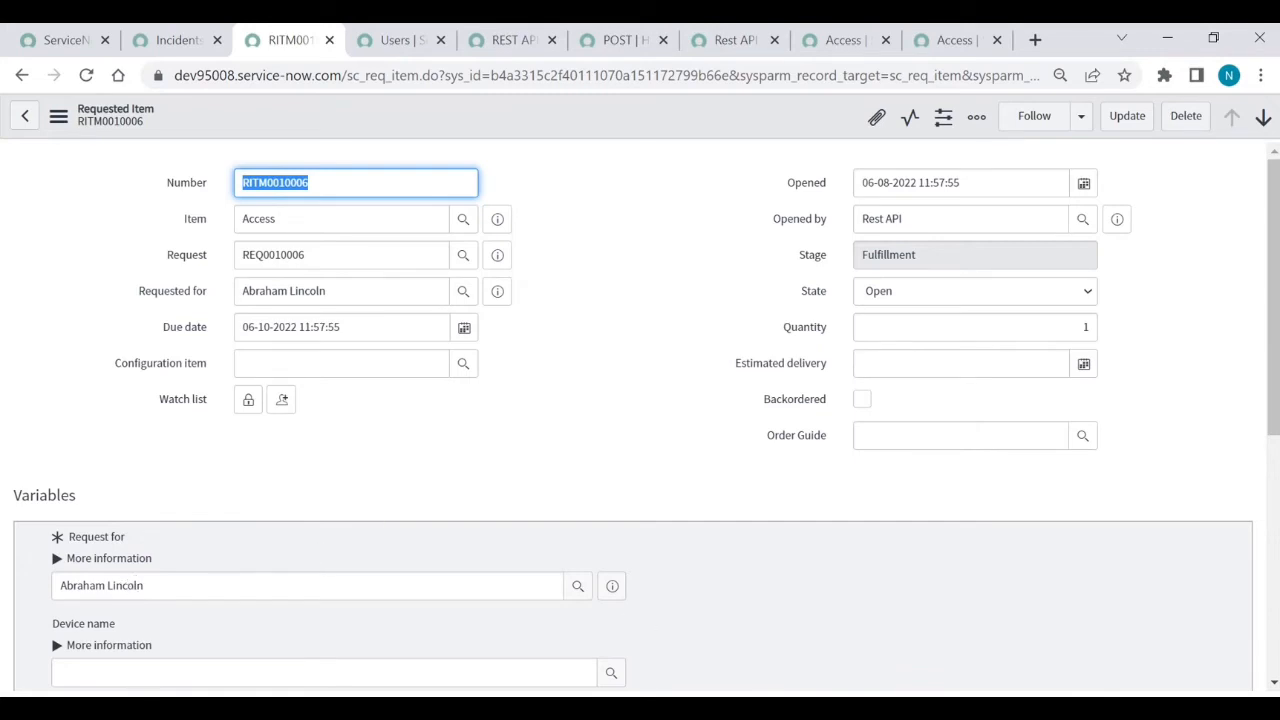
left_click(799, 708)
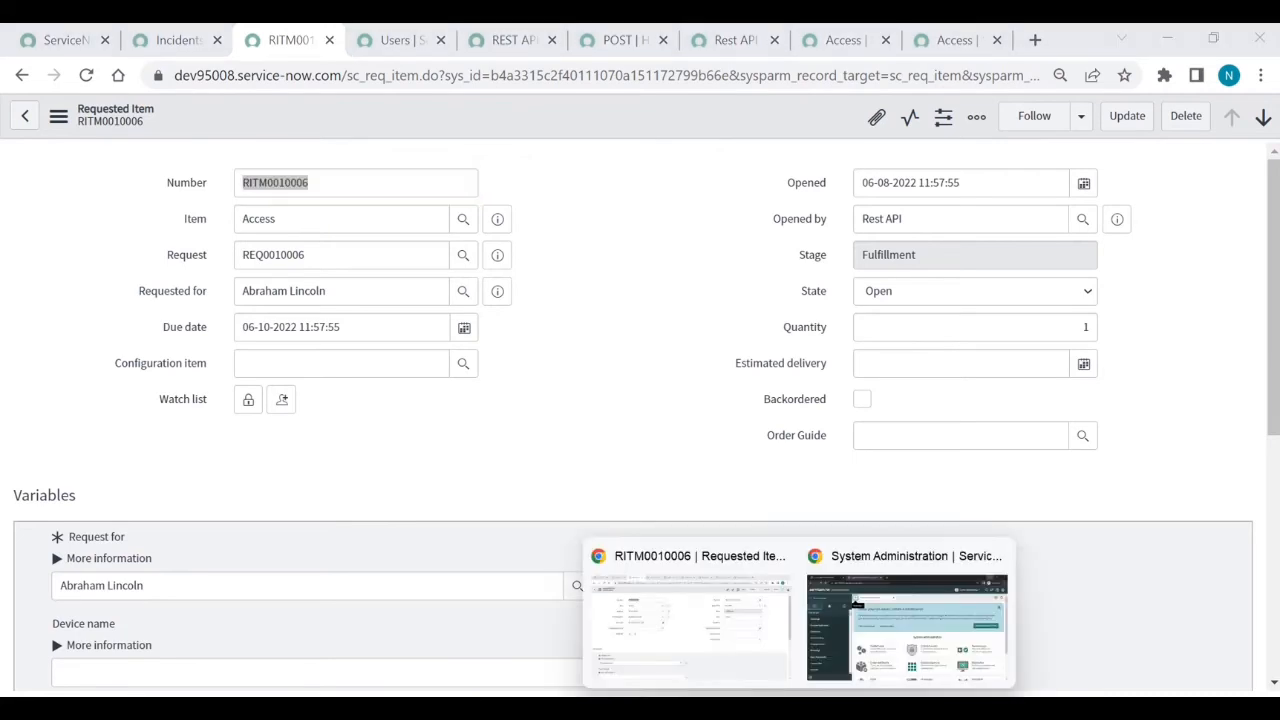
left_click(864, 642)
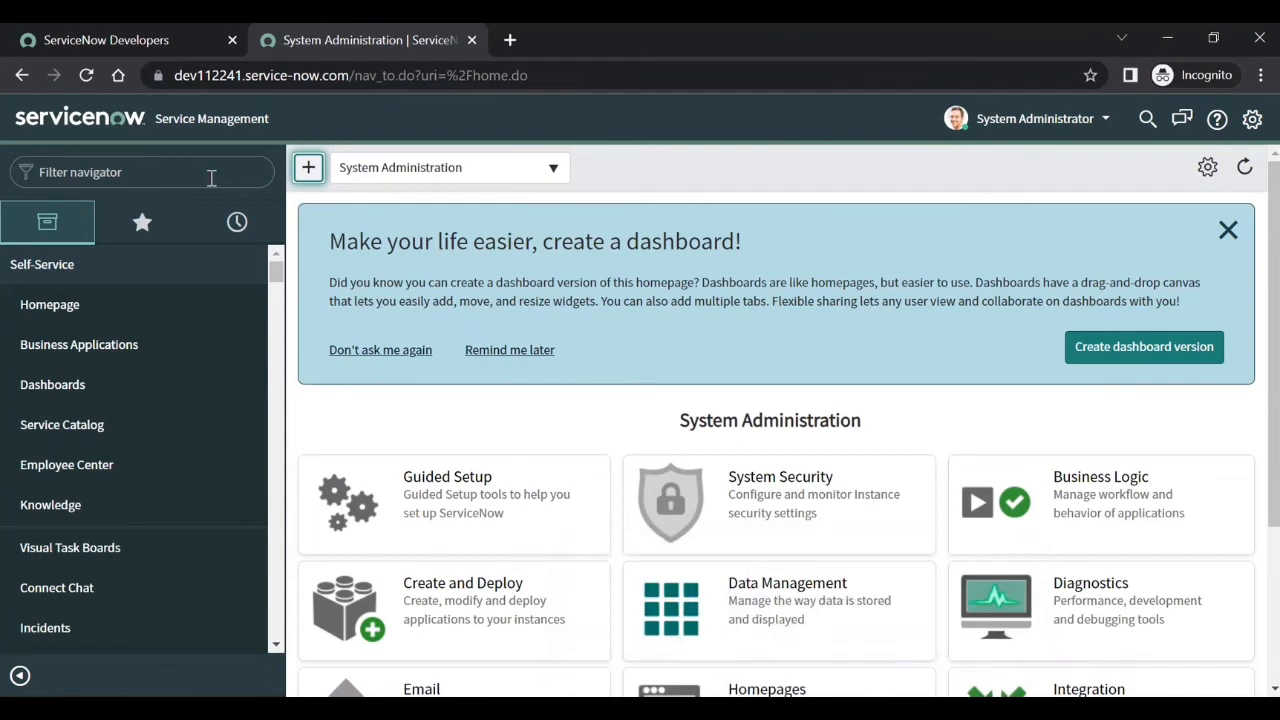
- Filter the navigator for 'maintain item' and open the Access catalog item in a new tab
left_click(211, 177)
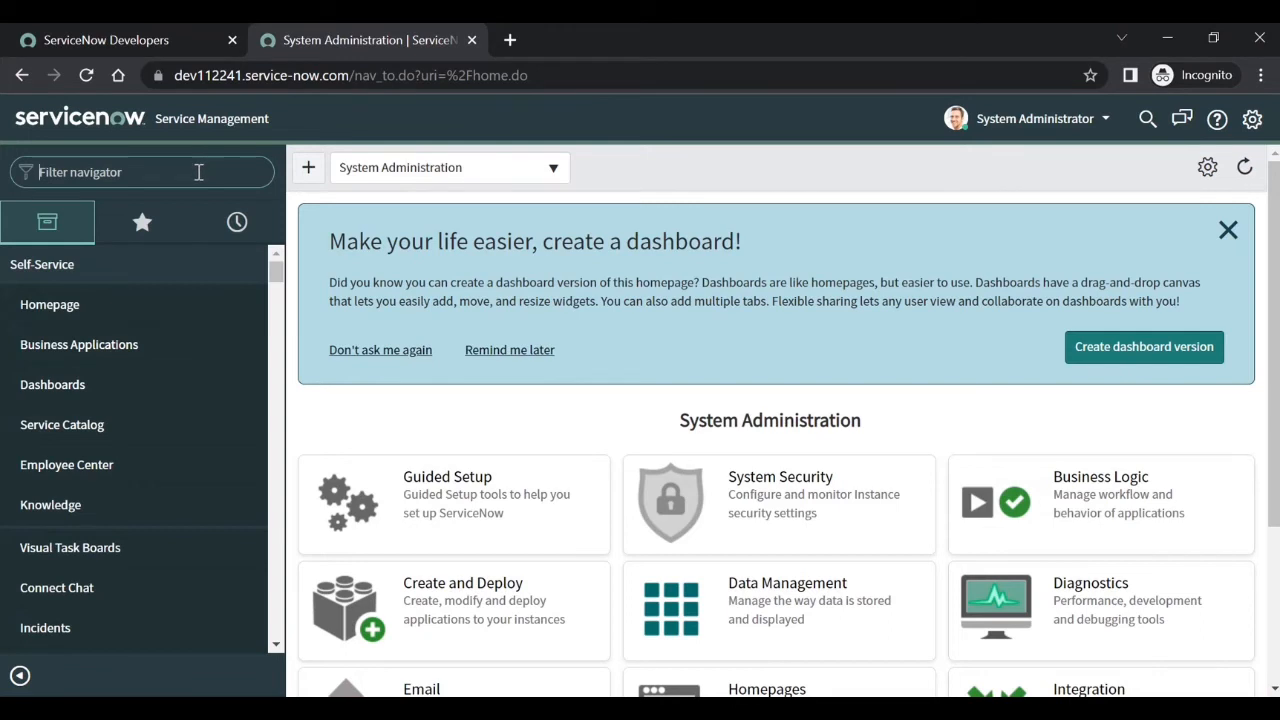
type("maintain item")
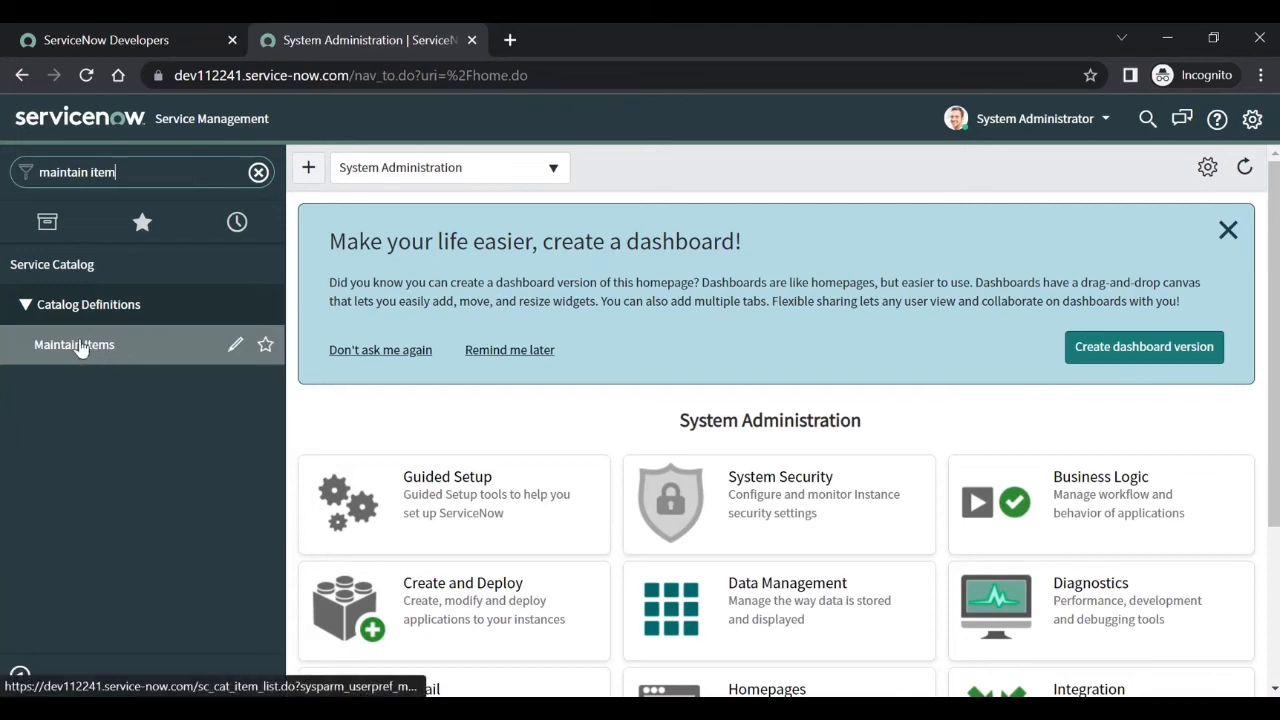
left_click(79, 345)
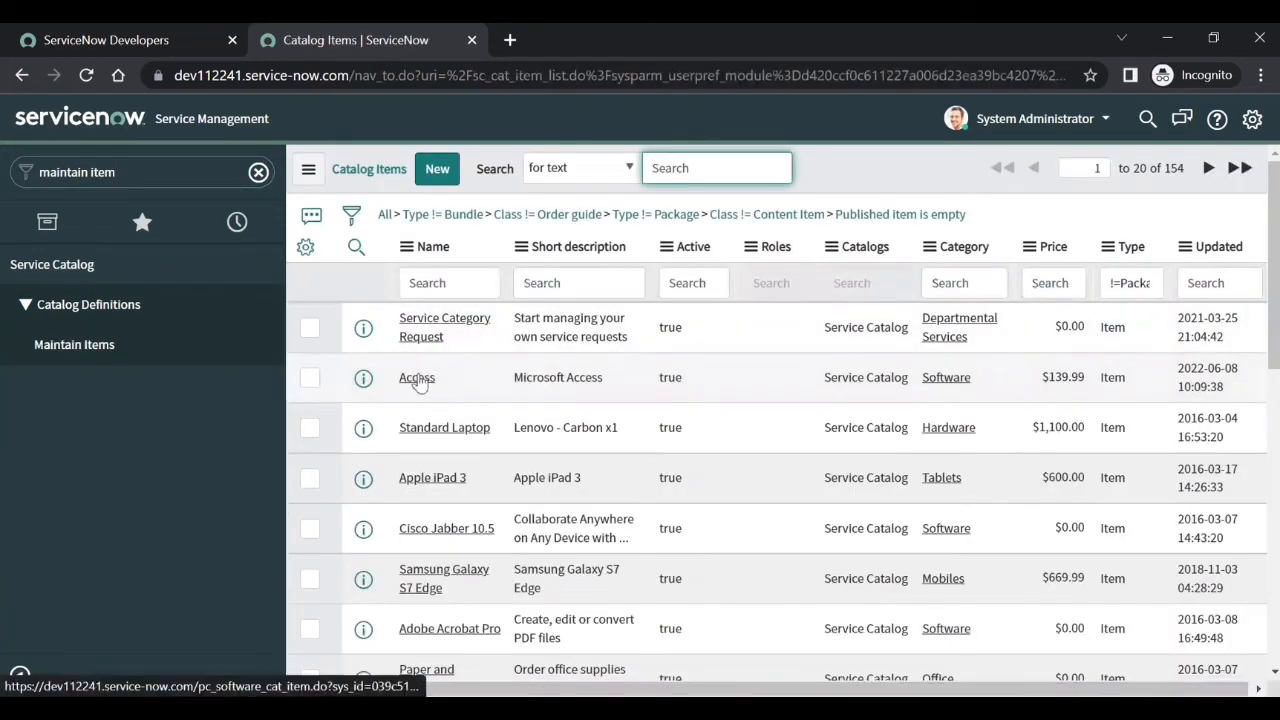
middle_click(419, 383)
left_click(596, 40)
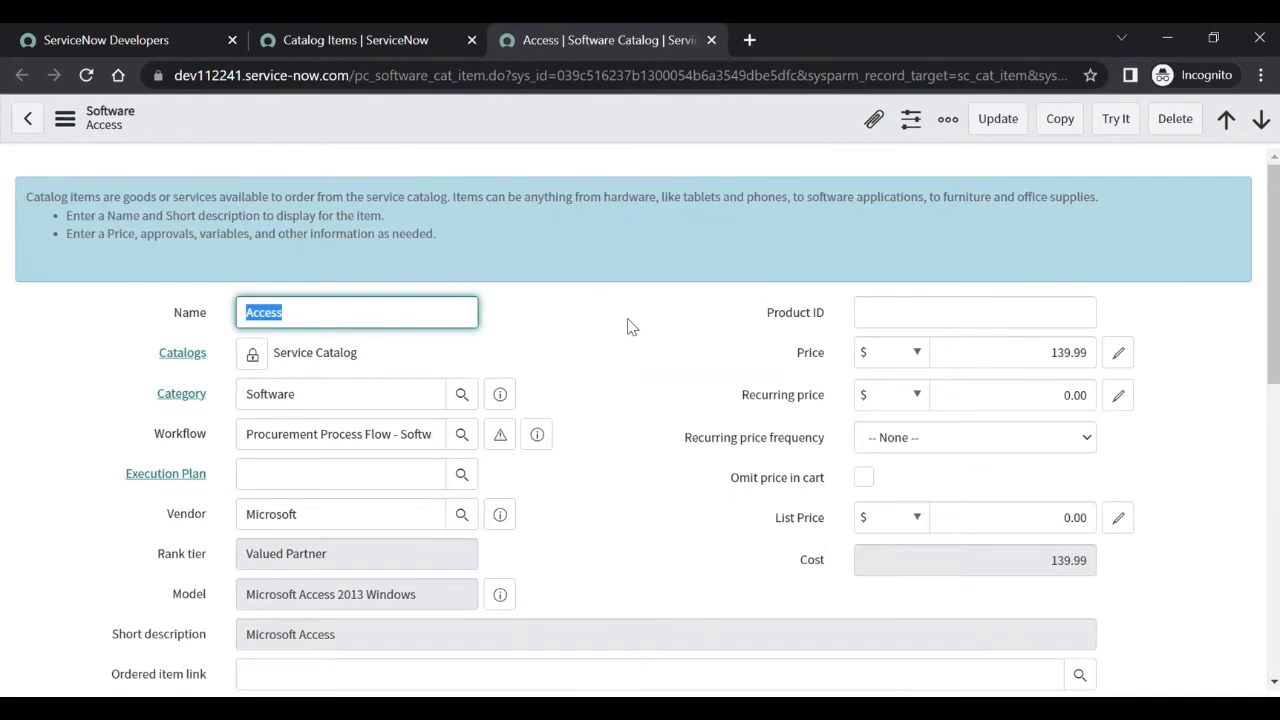
- From Access's Variables list, create a variable with question 'User' and name 'useruser'
scroll(630, 327, "down", 10)
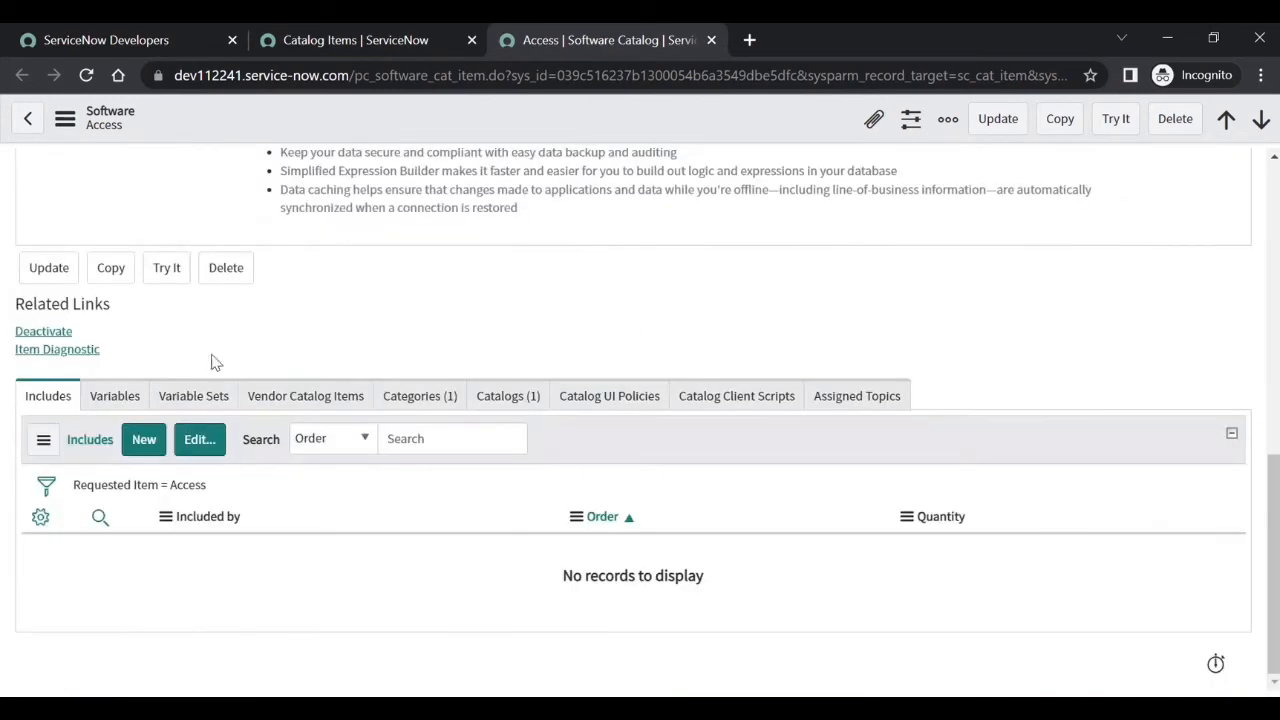
left_click(113, 395)
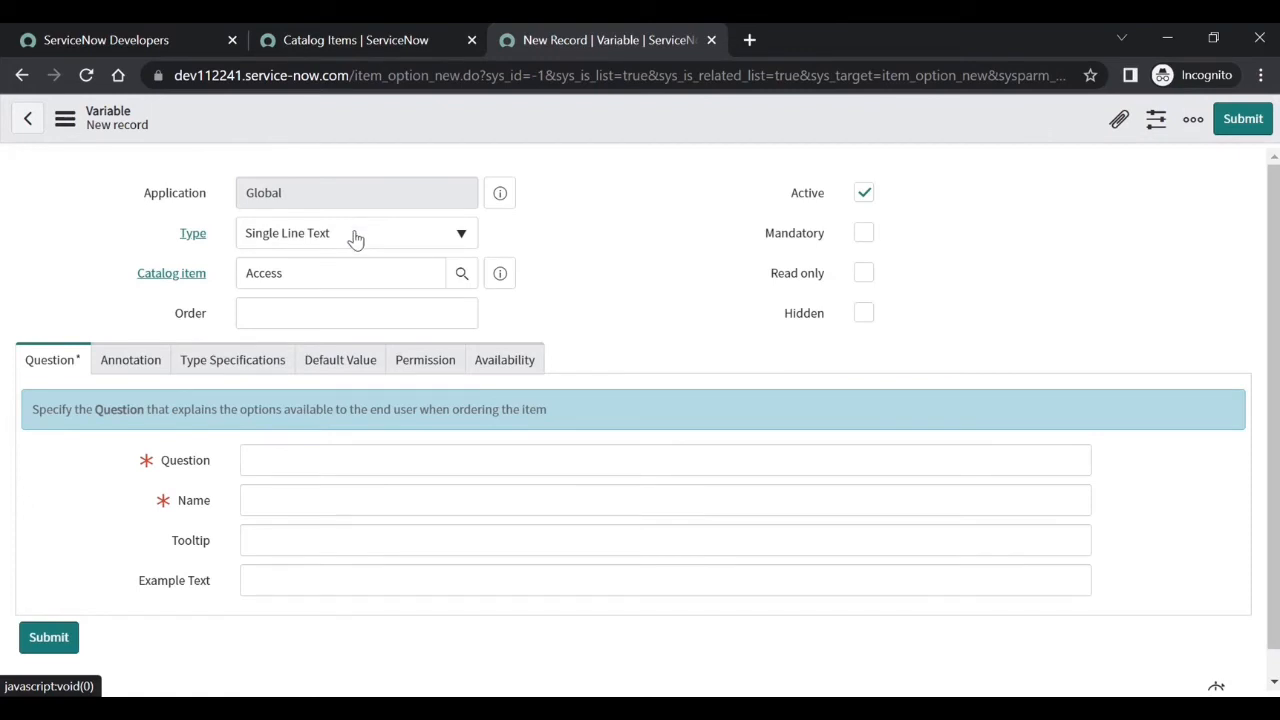
left_click(279, 466)
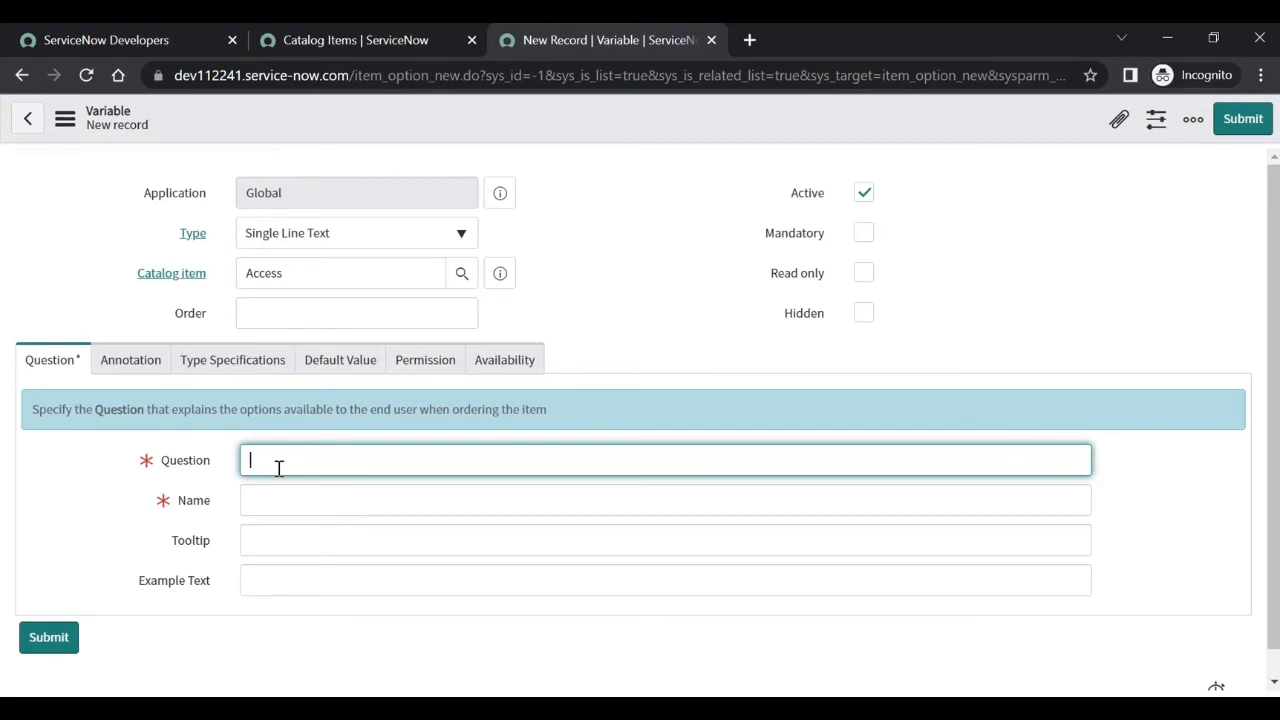
type("R")
type("User")
left_click(266, 500)
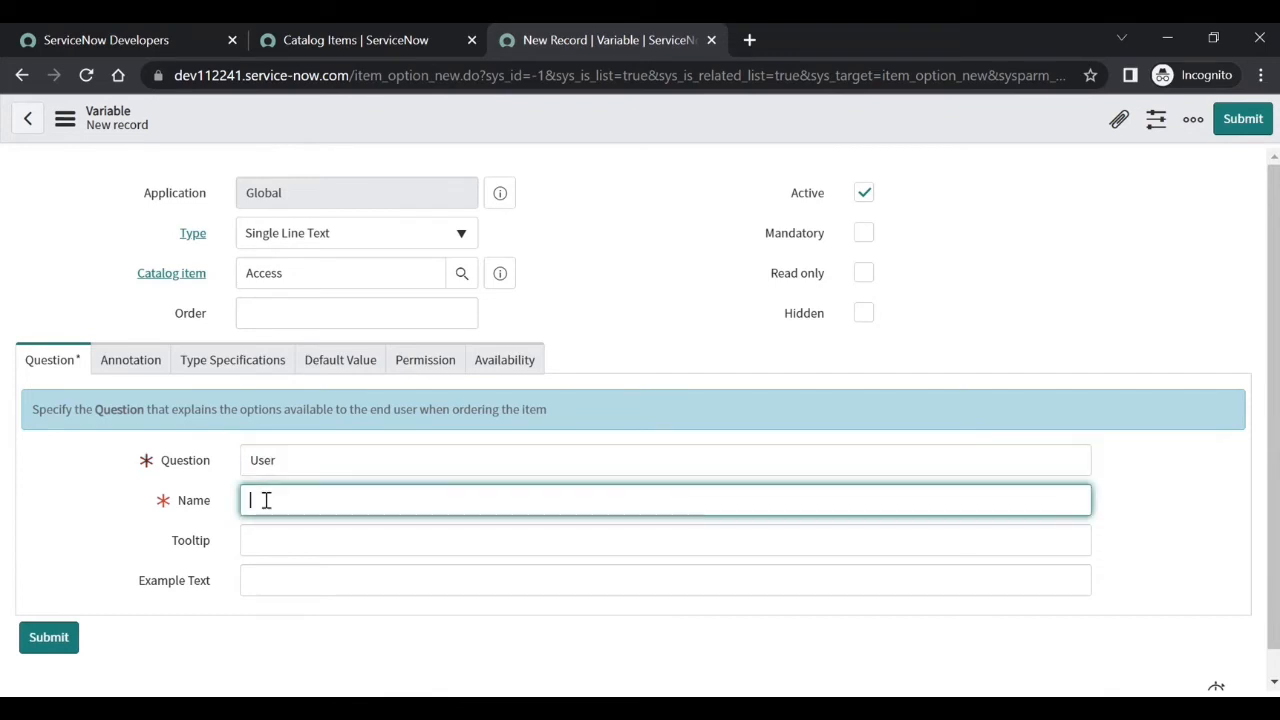
type("useruser")
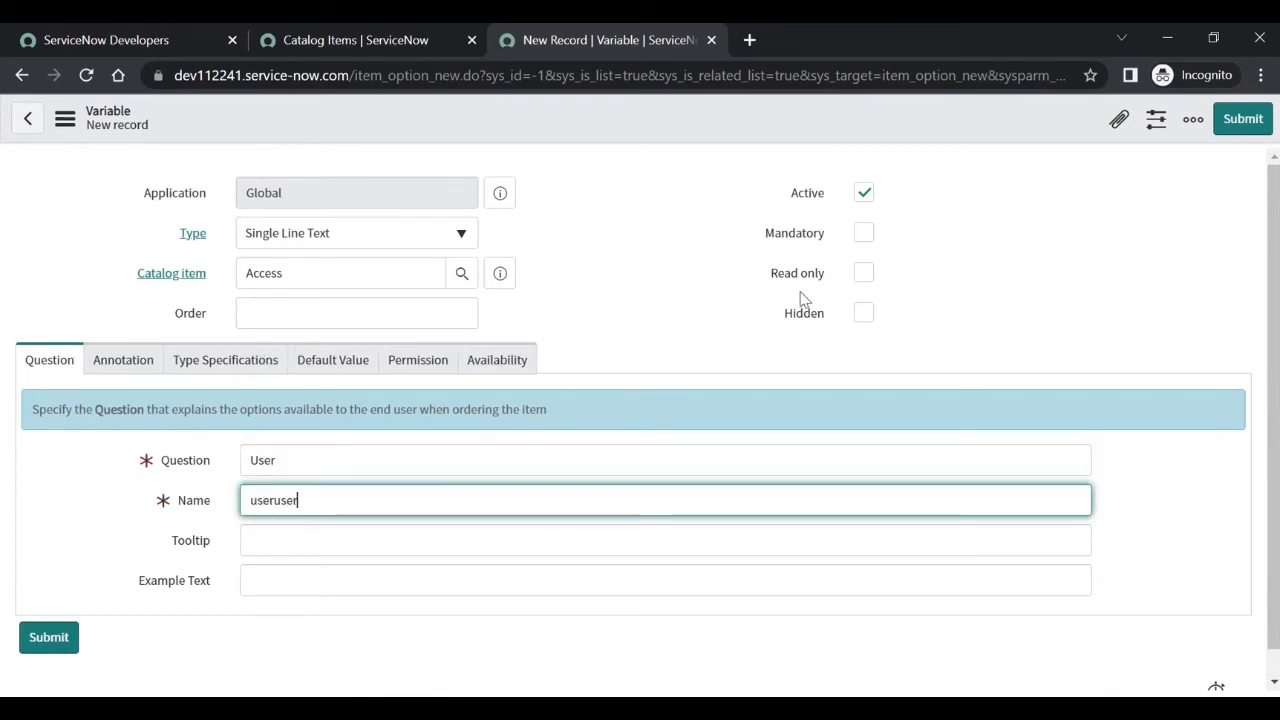
left_click(1260, 120)
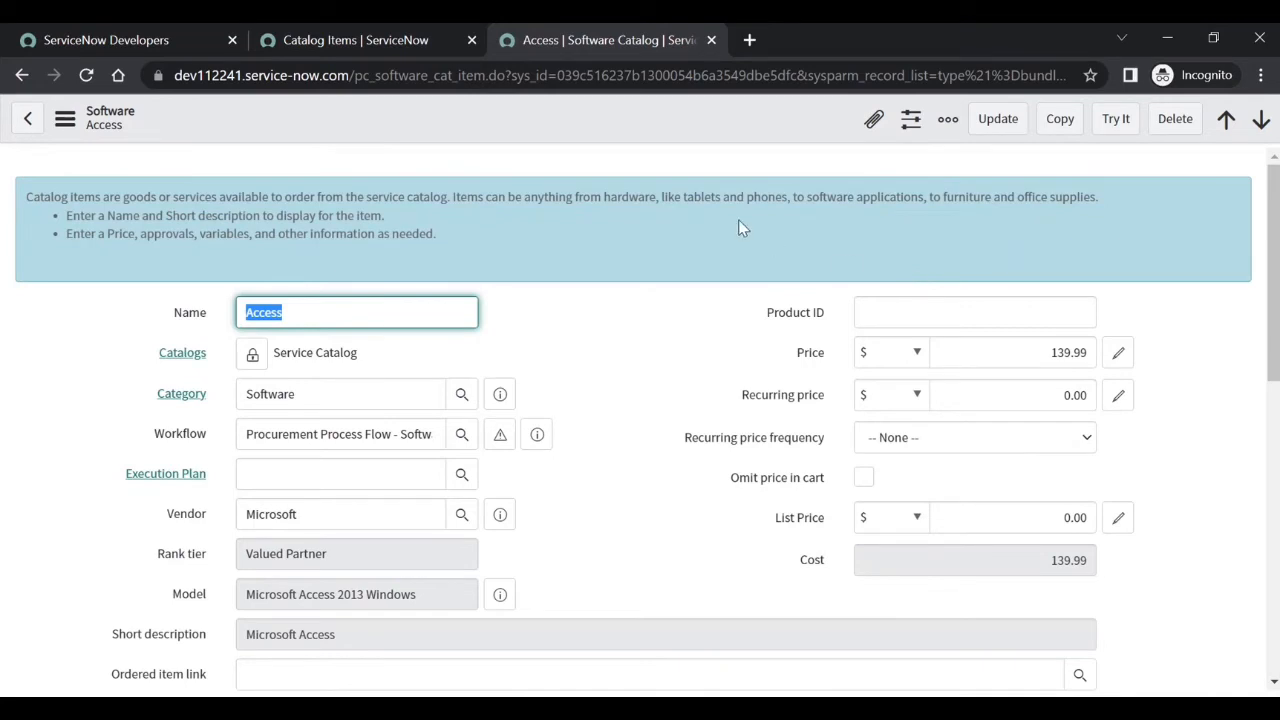
- Close the second instance's window, dismiss the incident list error banner, and return to RITM0010006
left_click(1166, 38)
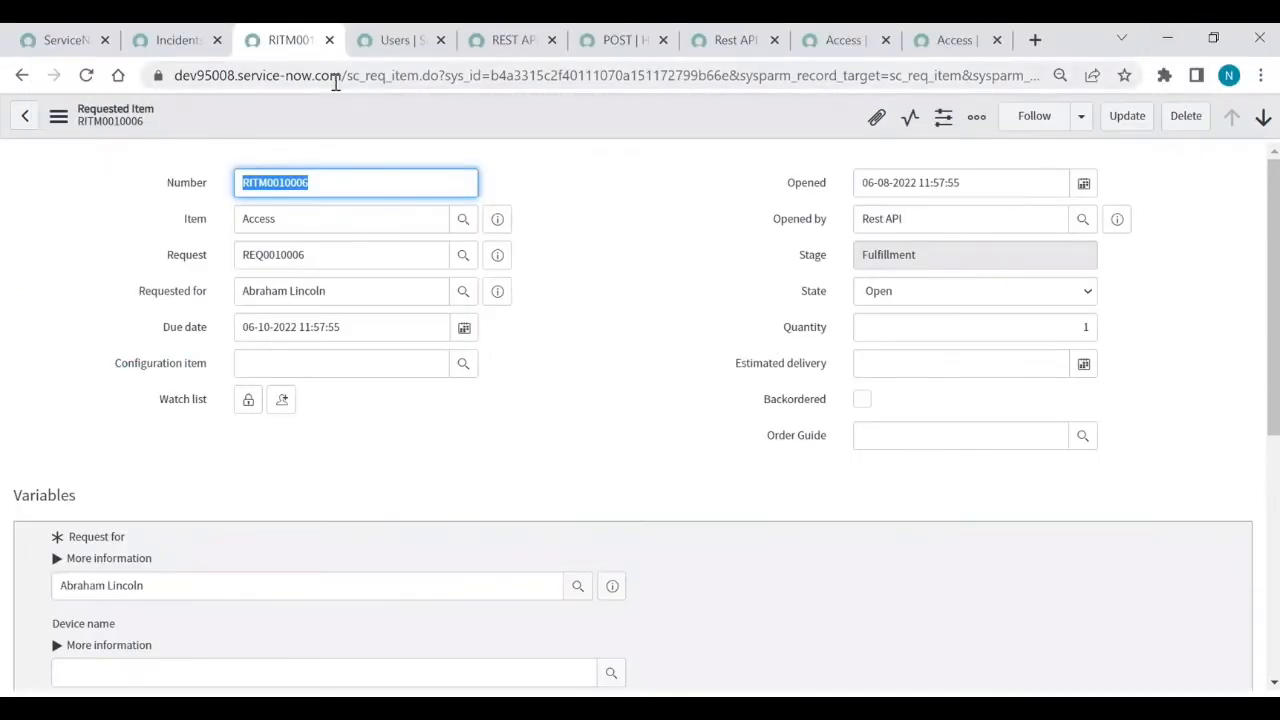
left_click(180, 40)
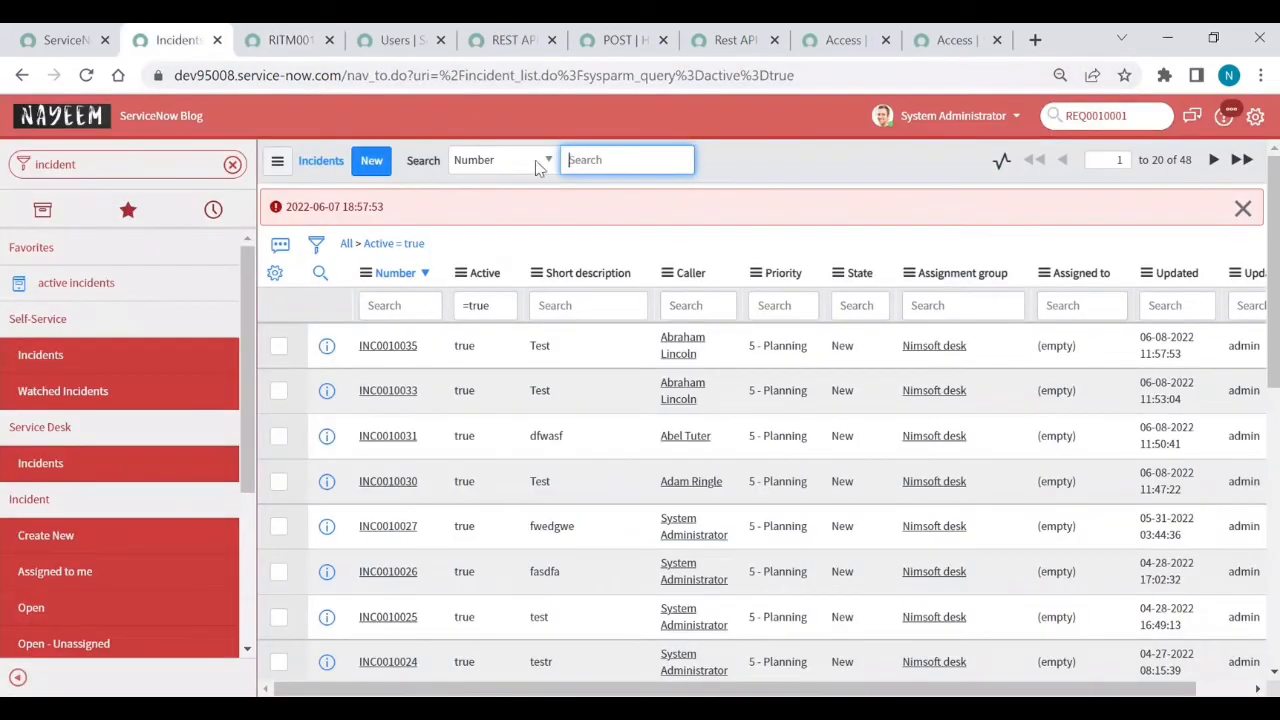
left_click(1243, 208)
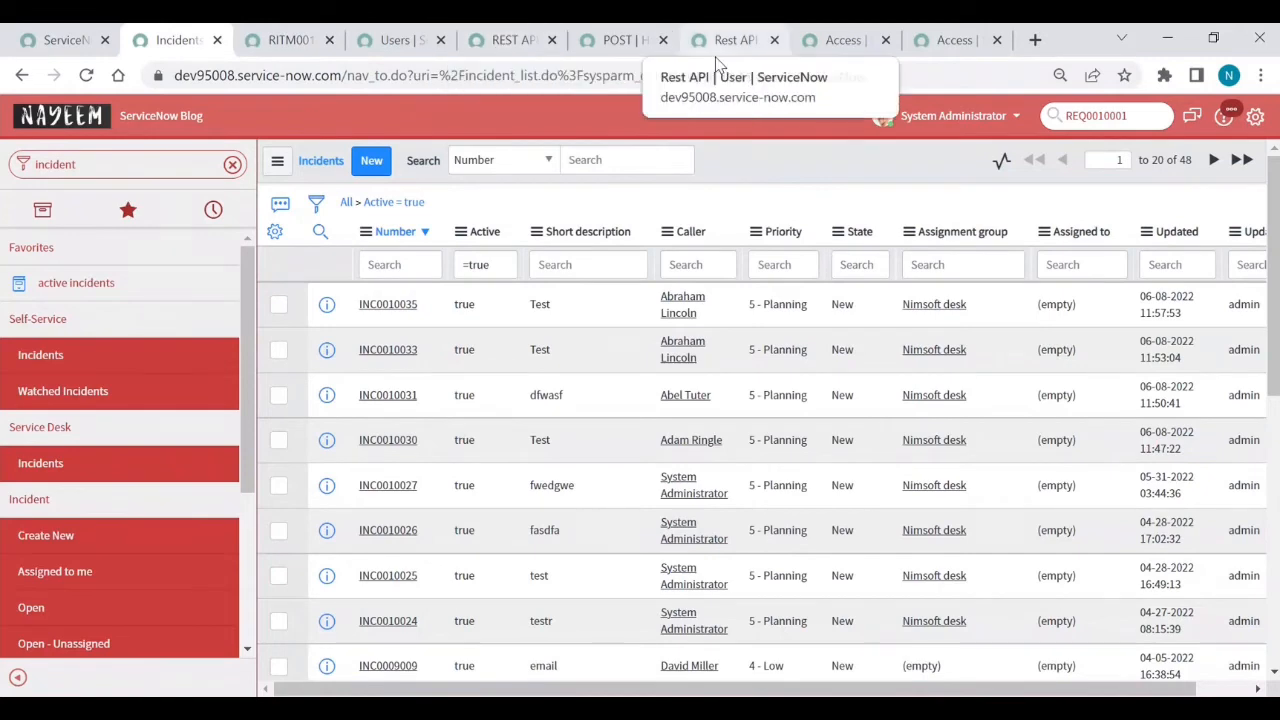
left_click(735, 40)
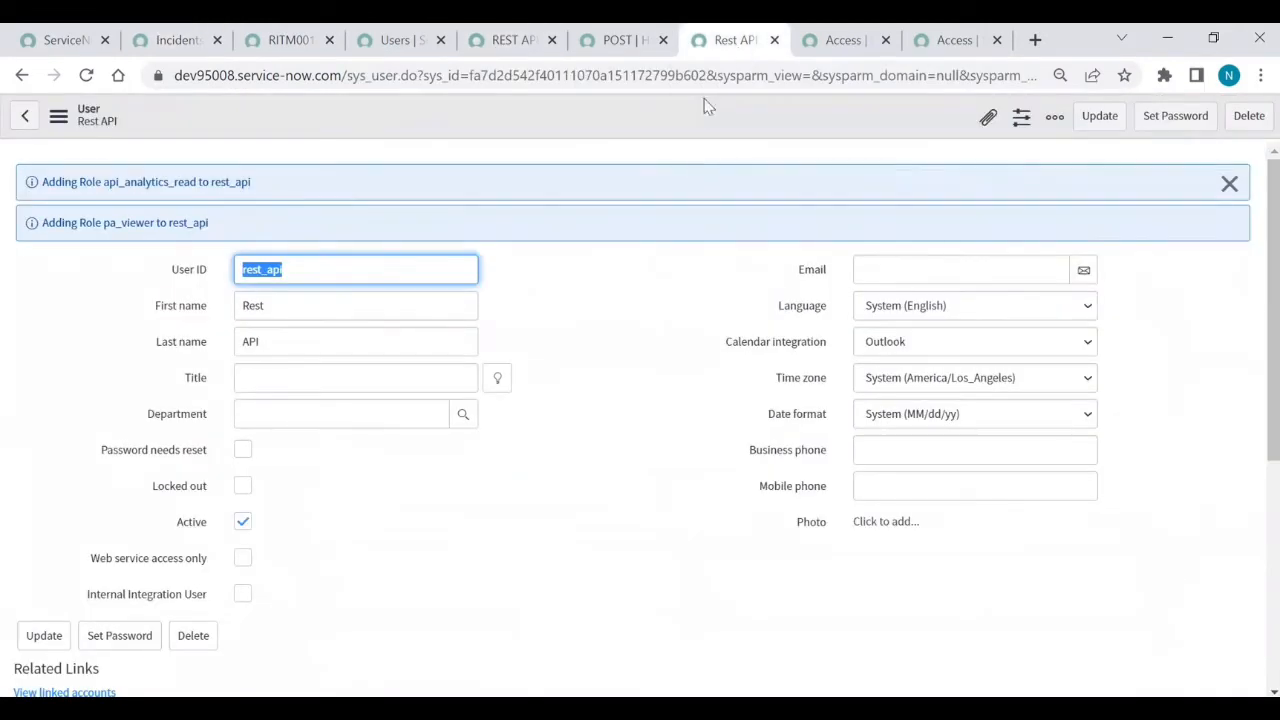
left_click(290, 40)
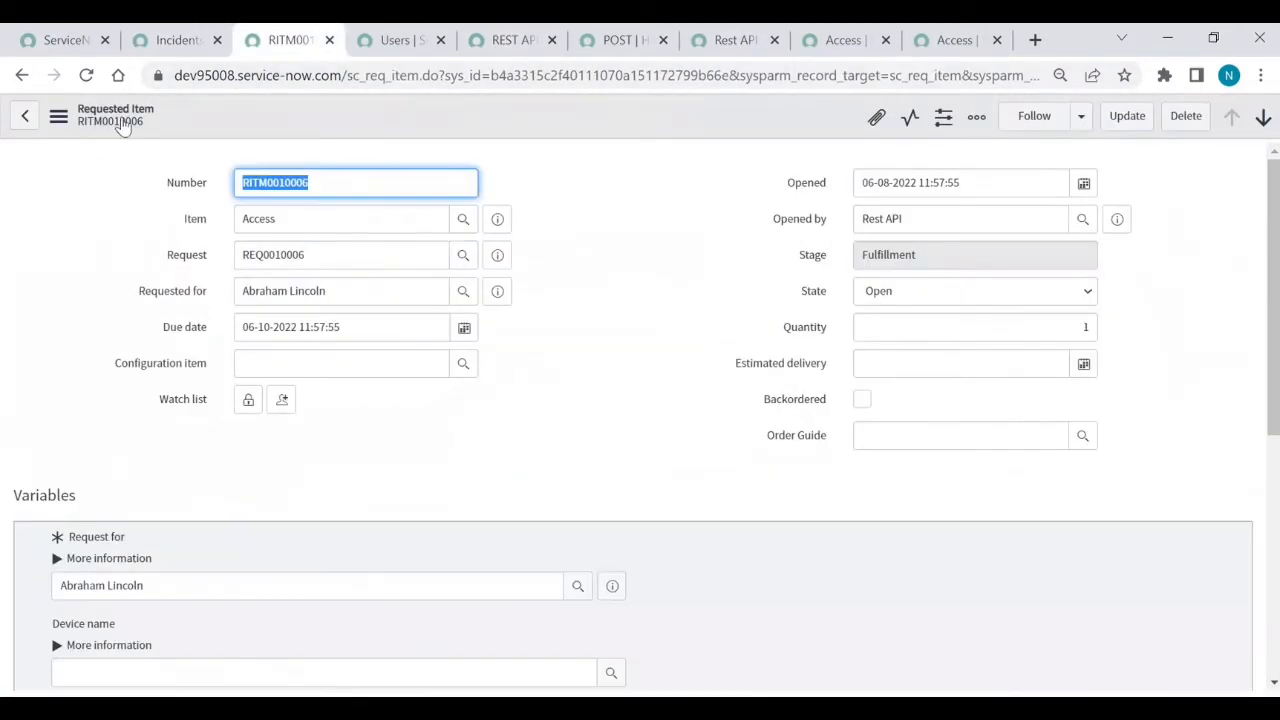
- Move the Incidents tab into its own window and load the instance's base URL
left_click_drag(176, 40, 118, 176)
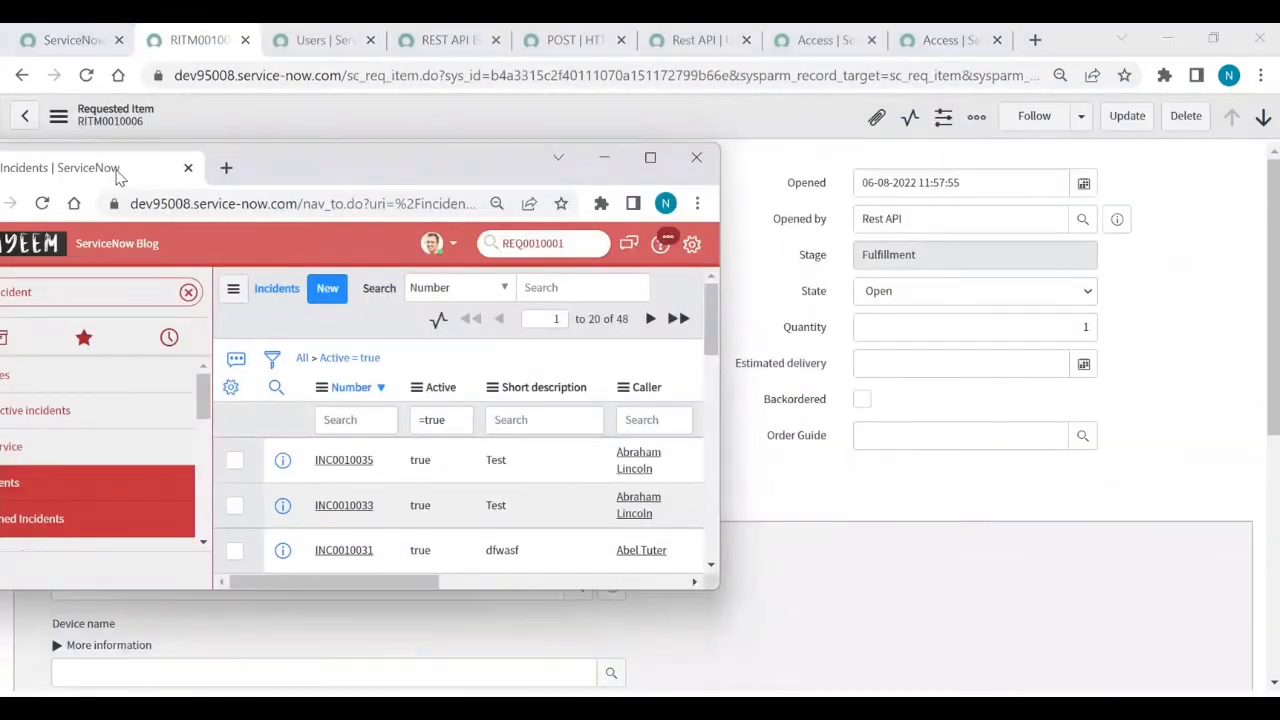
left_click(207, 45)
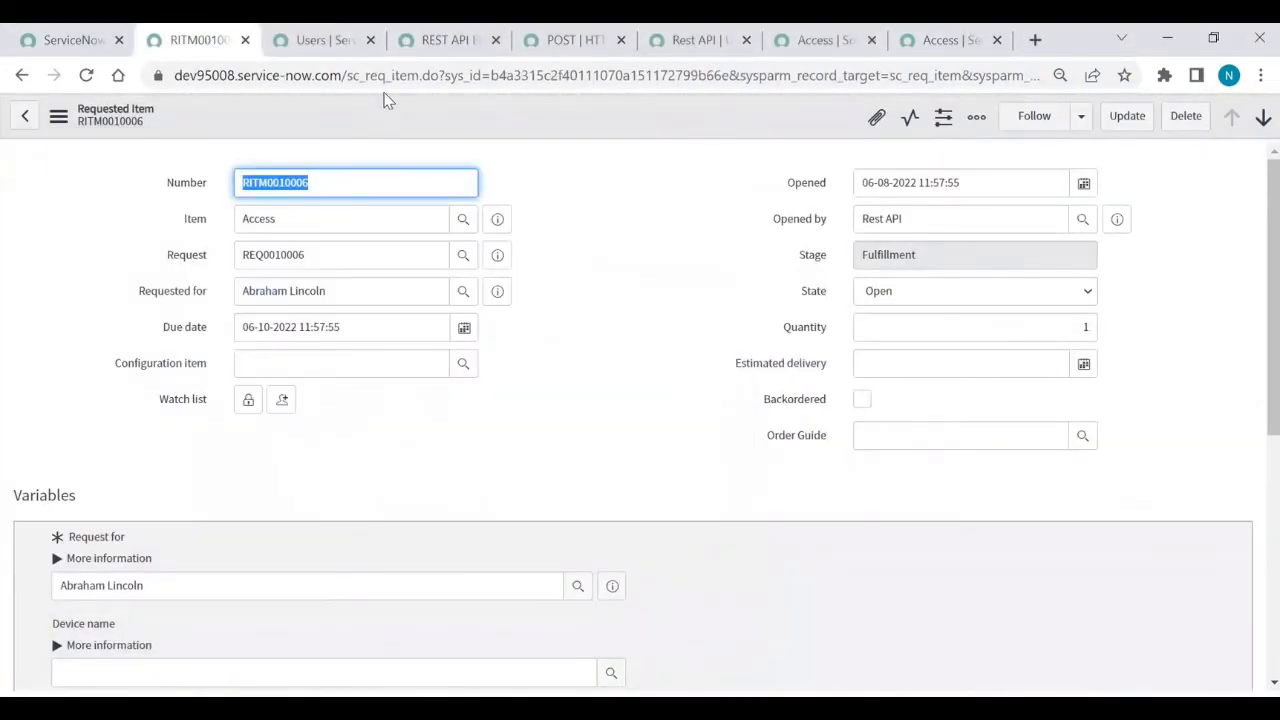
left_click_drag(350, 78, 1260, 78)
key("BackSpace")
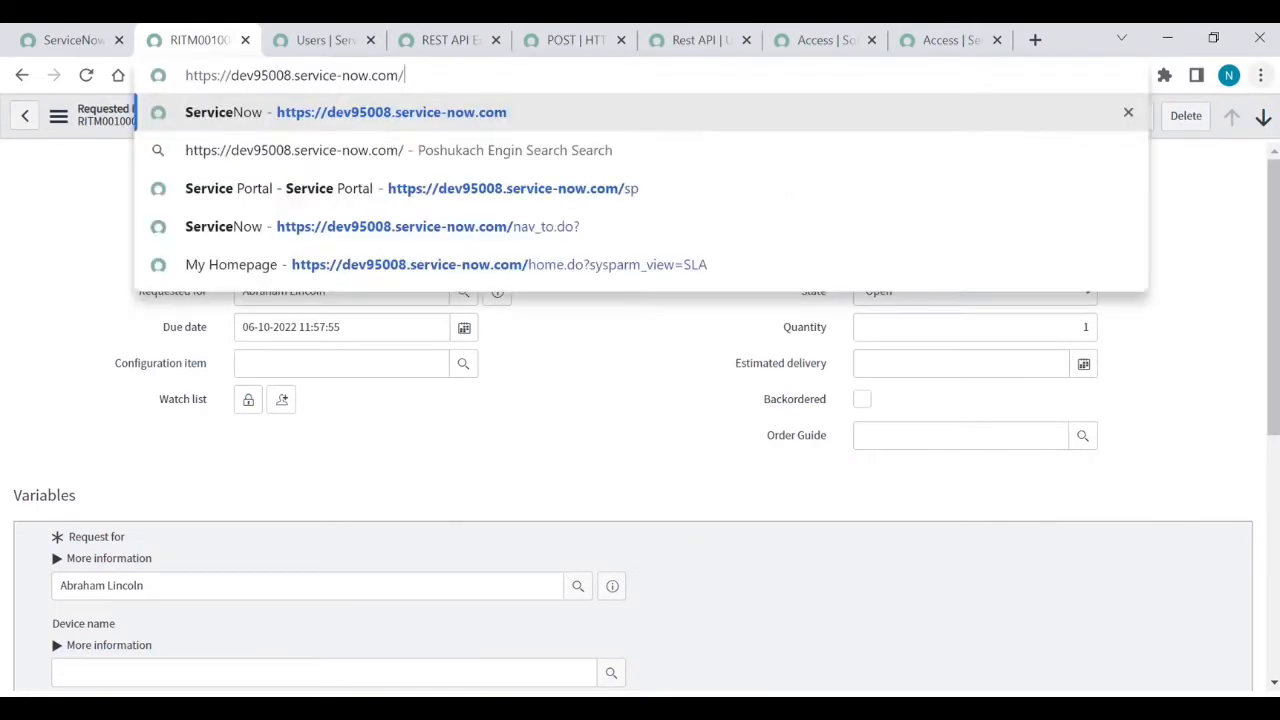
key("Return")
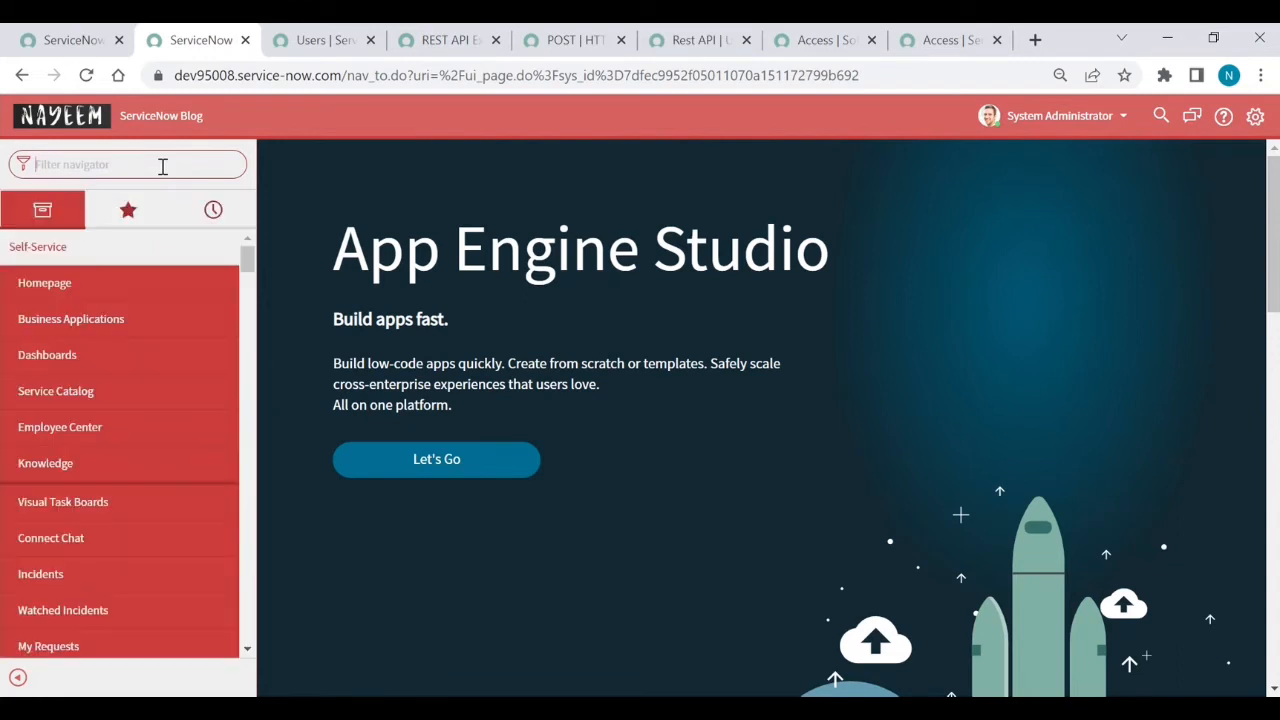
- Filter for 'rest me', open Submit Request in a new tab, and start a new REST Message
type("re")
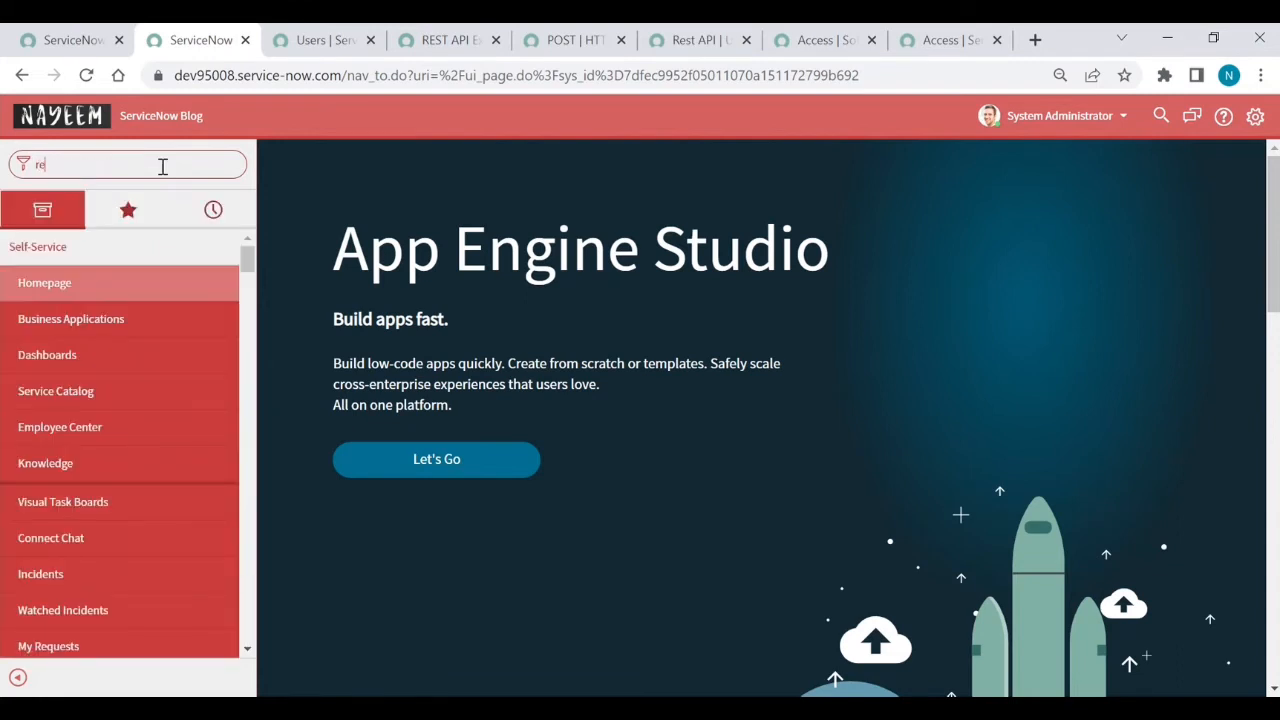
type("st me")
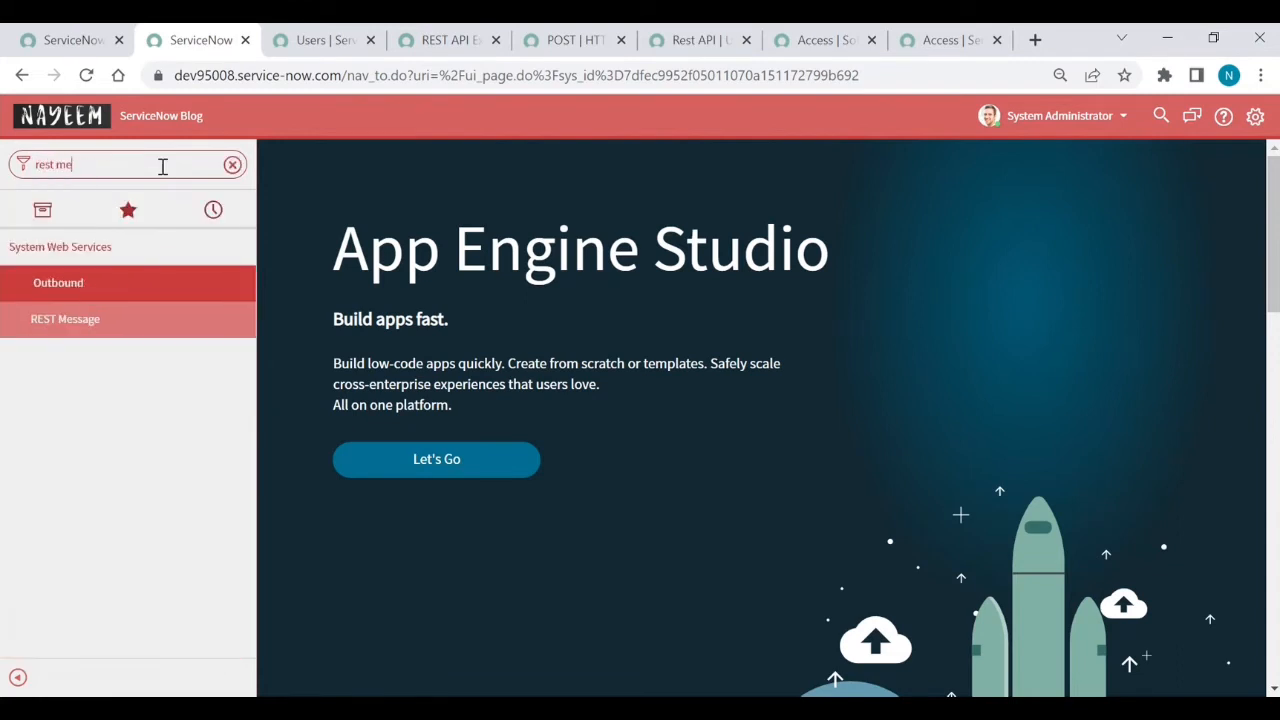
left_click(40, 322)
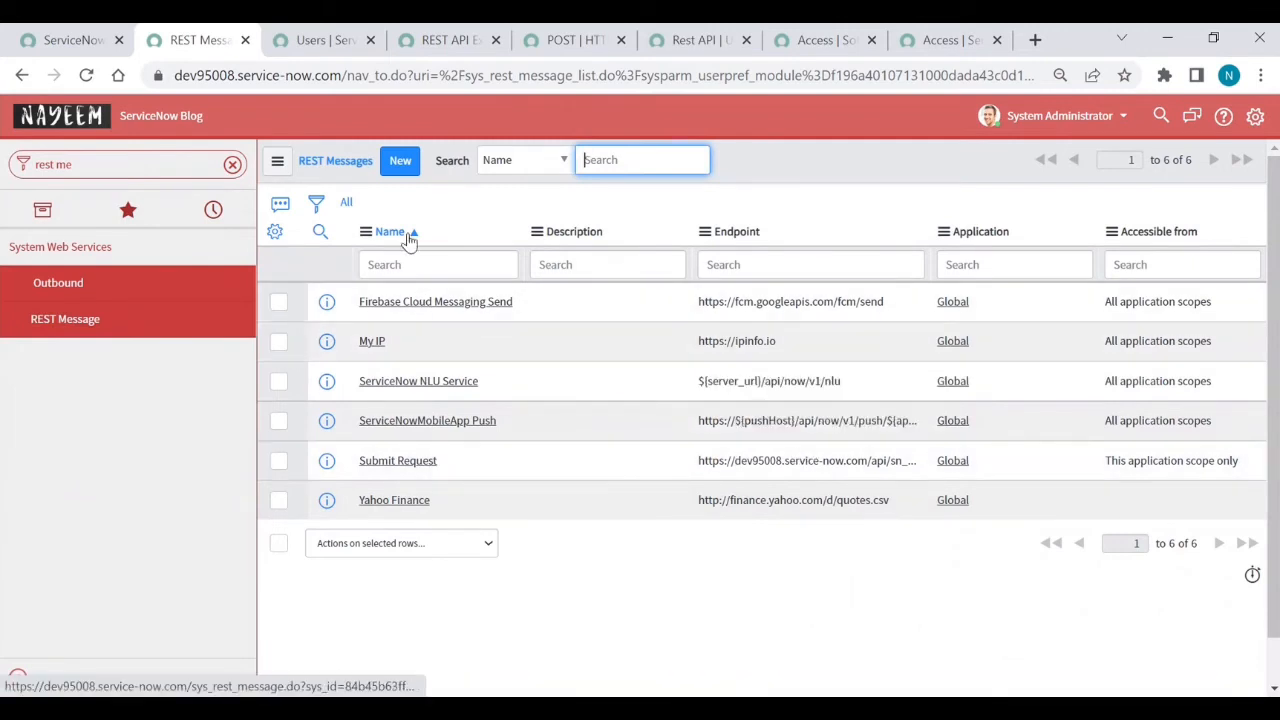
middle_click(407, 461)
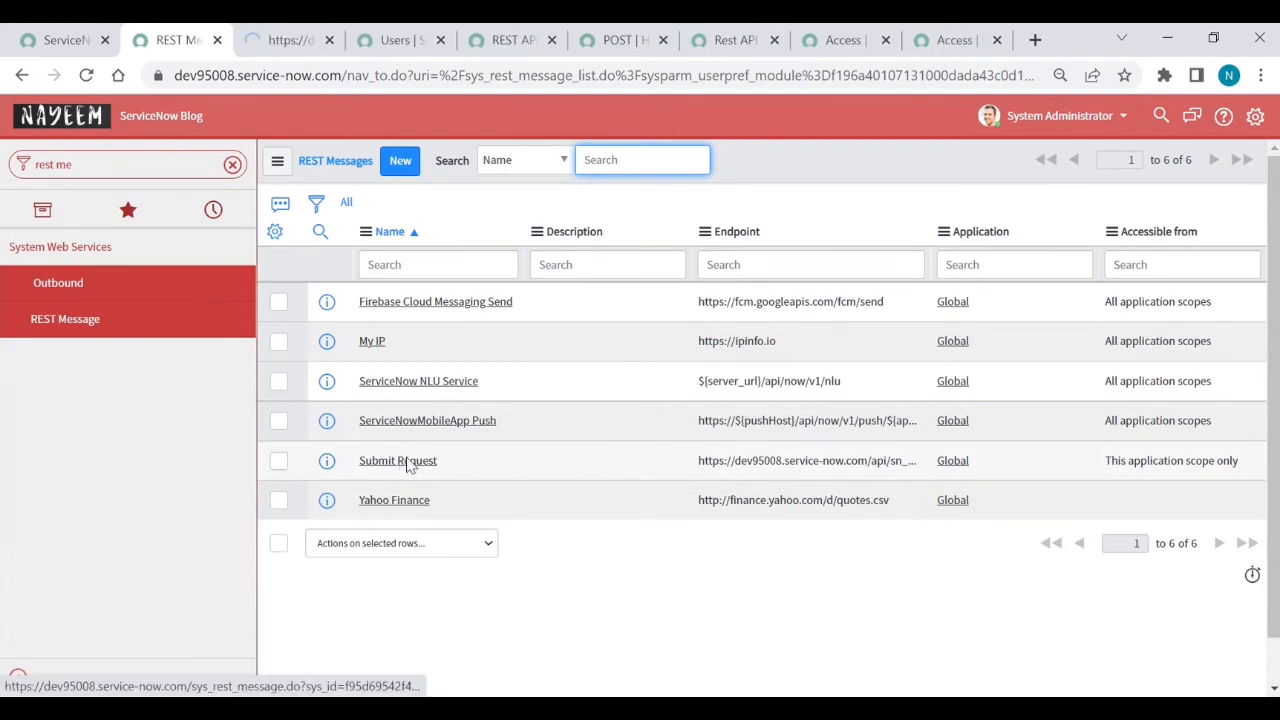
left_click(400, 161)
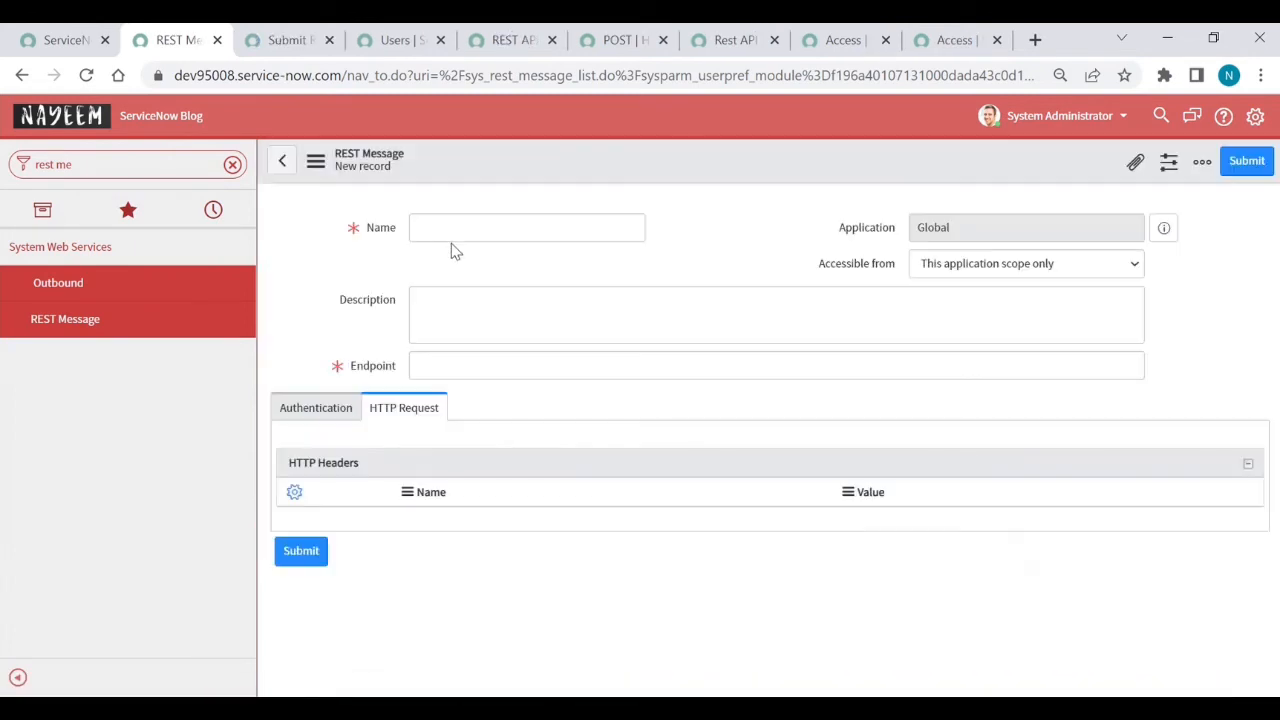
- Name the message 'Submit request in other' and paste in Submit Request's endpoint URL
type("Submi")
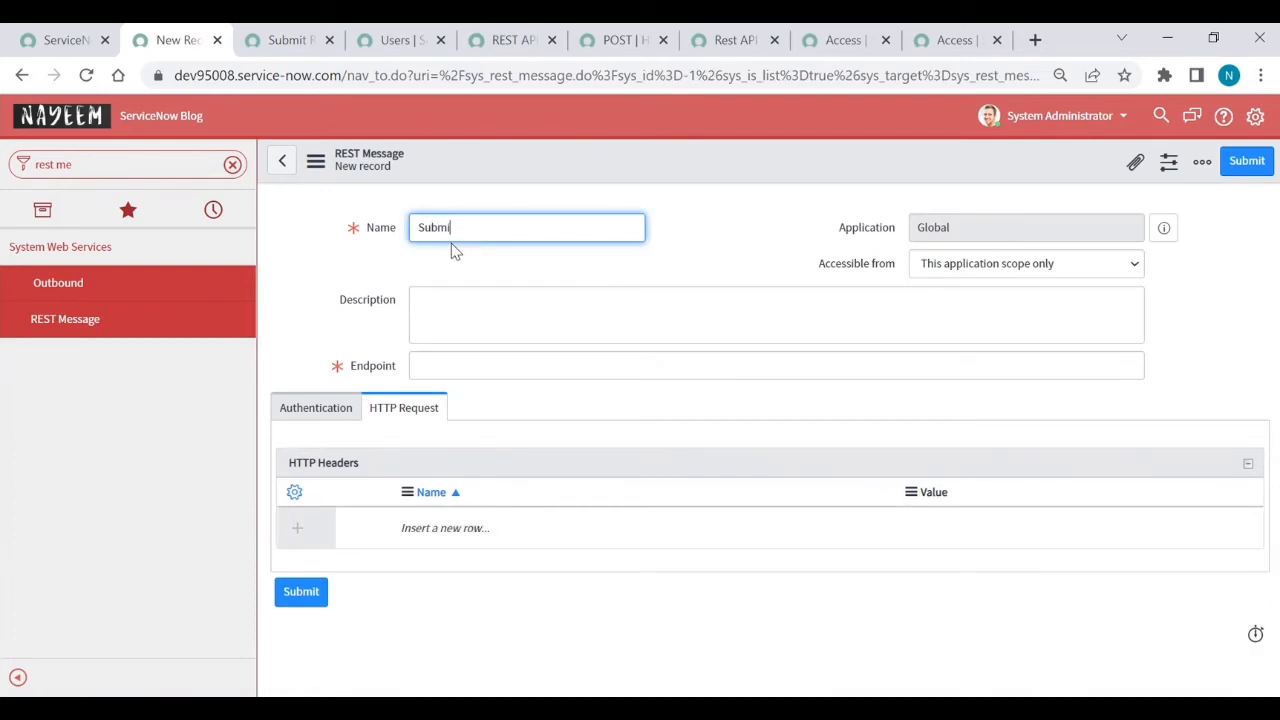
type("t request in other")
left_click(288, 42)
triple_click(563, 326)
key("ctrl+c")
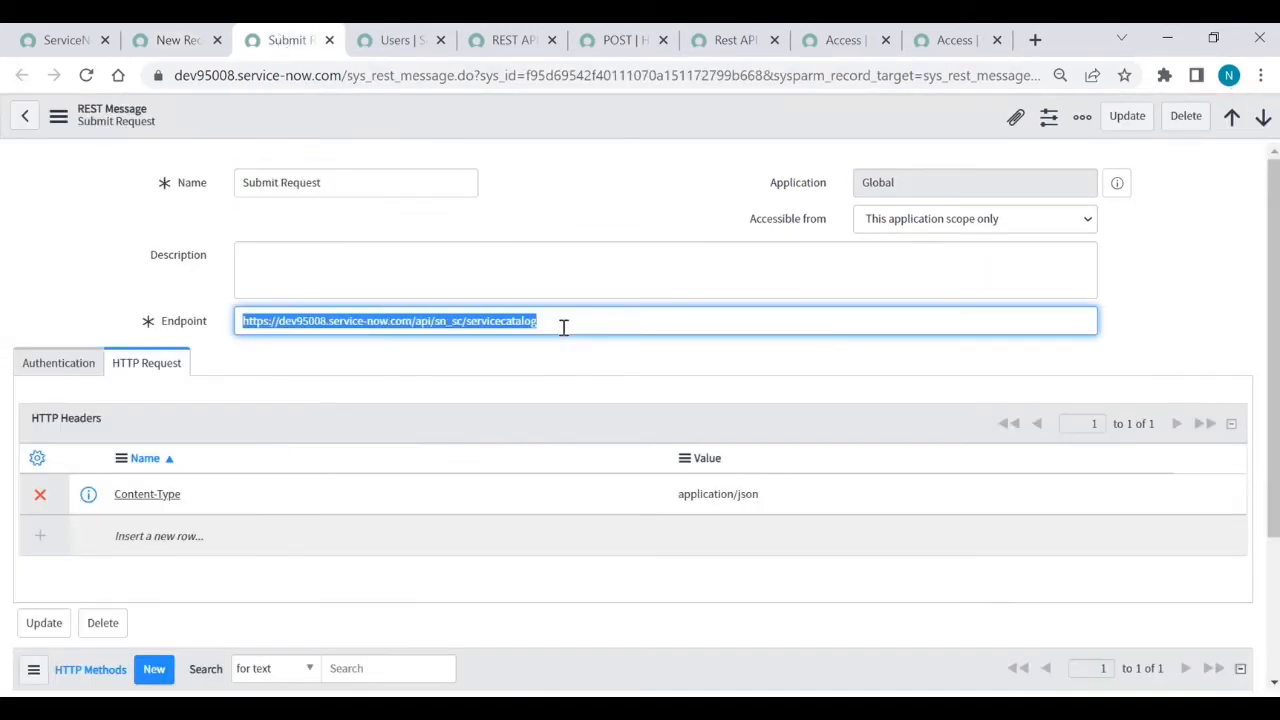
left_click(286, 117)
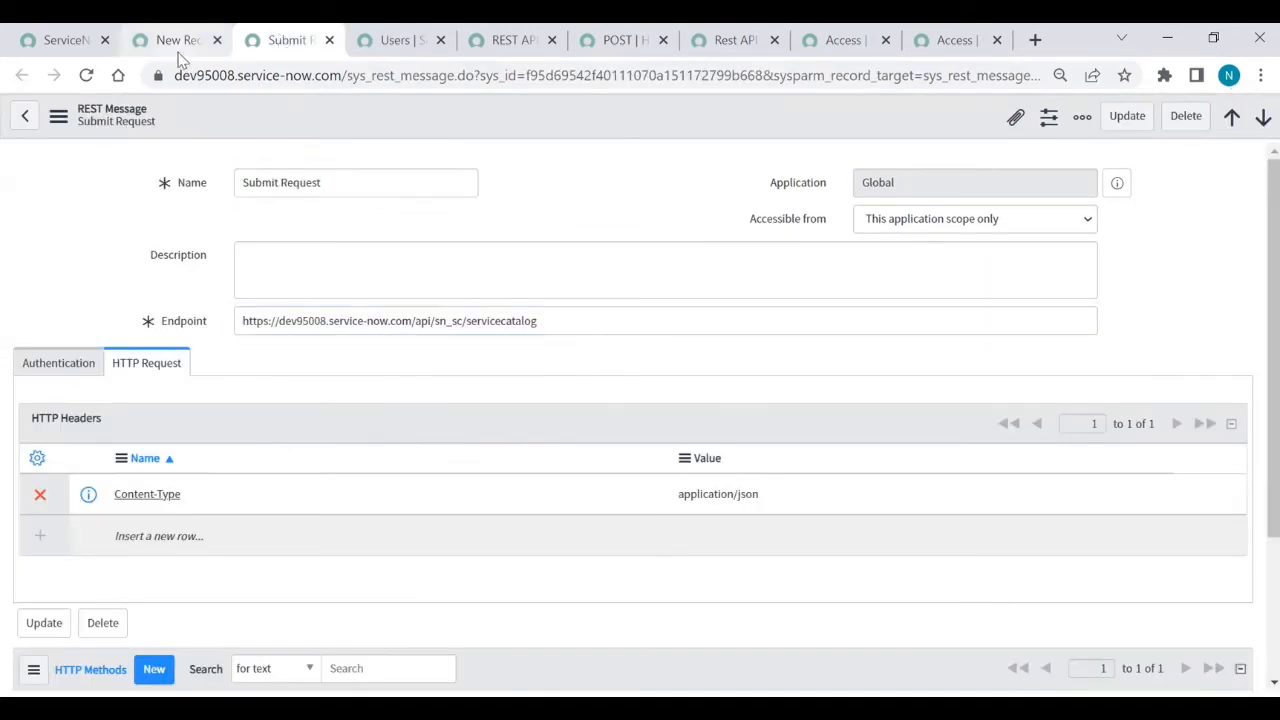
left_click(177, 44)
left_click(465, 357)
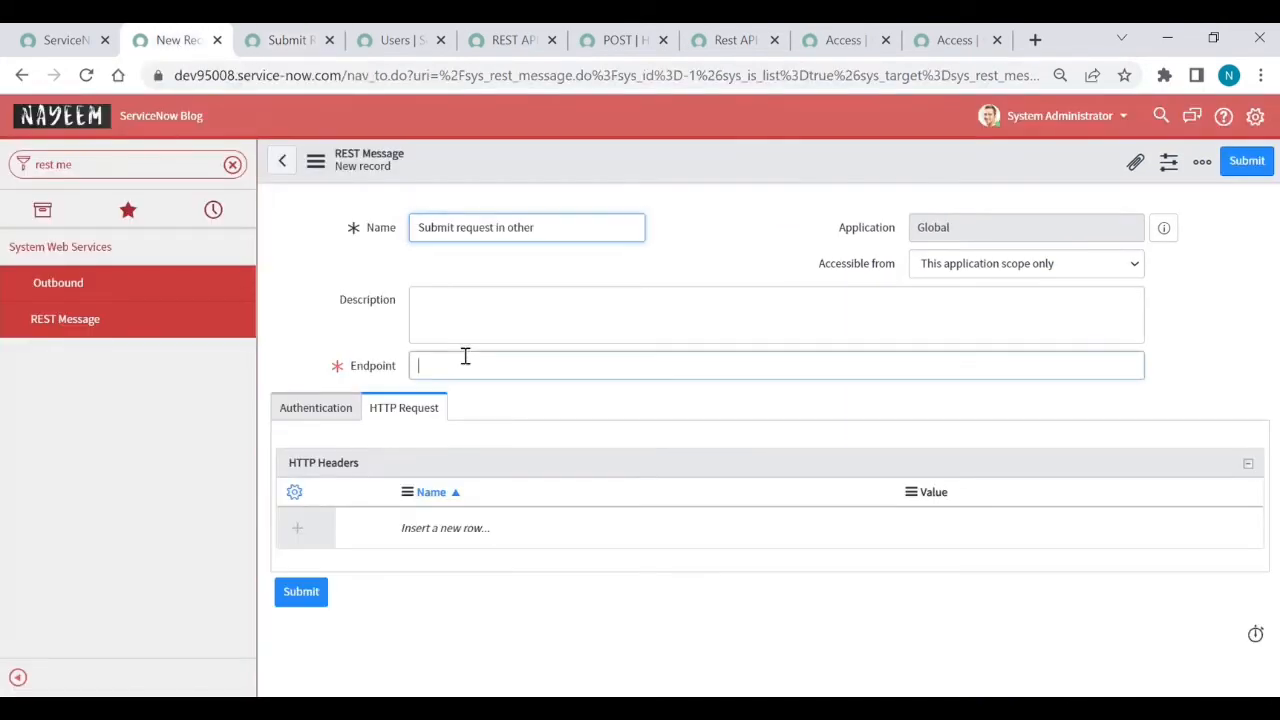
key("ctrl+v")
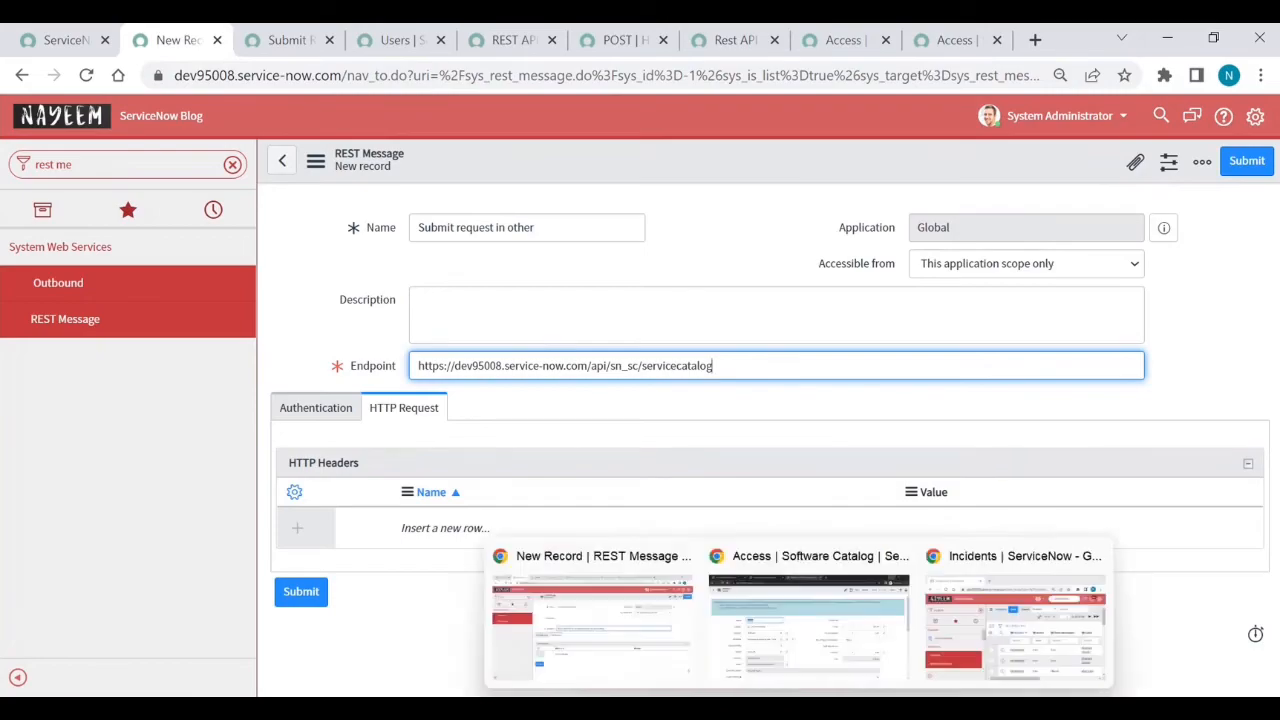
- Replace dev95008 in the endpoint with the second instance name dev112241
left_click(826, 660)
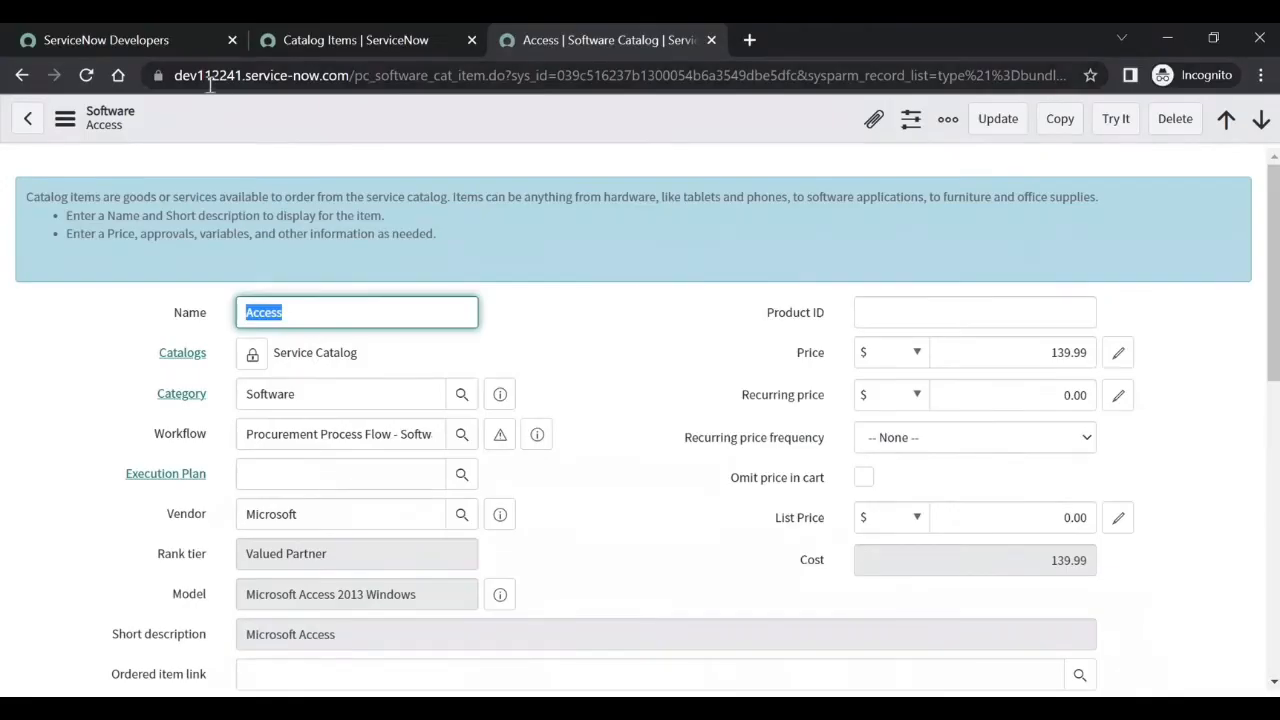
double_click(200, 80)
key("ctrl+c")
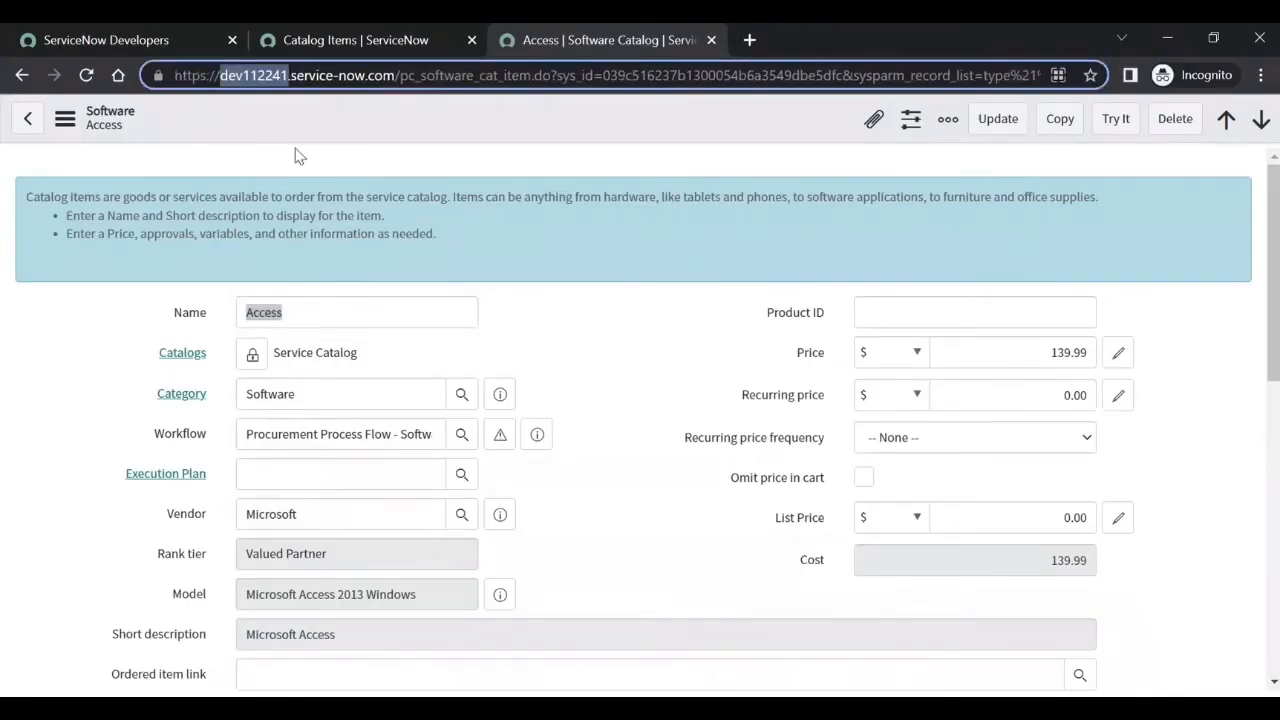
key("alt+Tab")
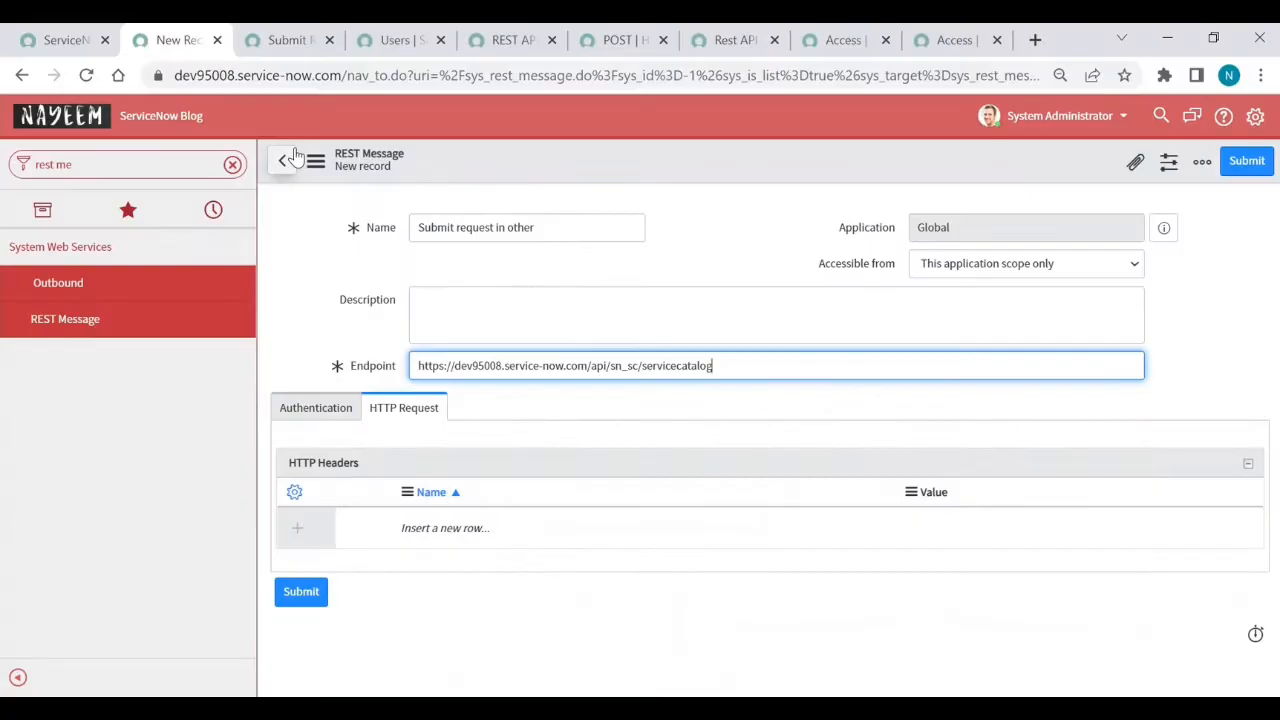
double_click(473, 365)
key("ctrl+v")
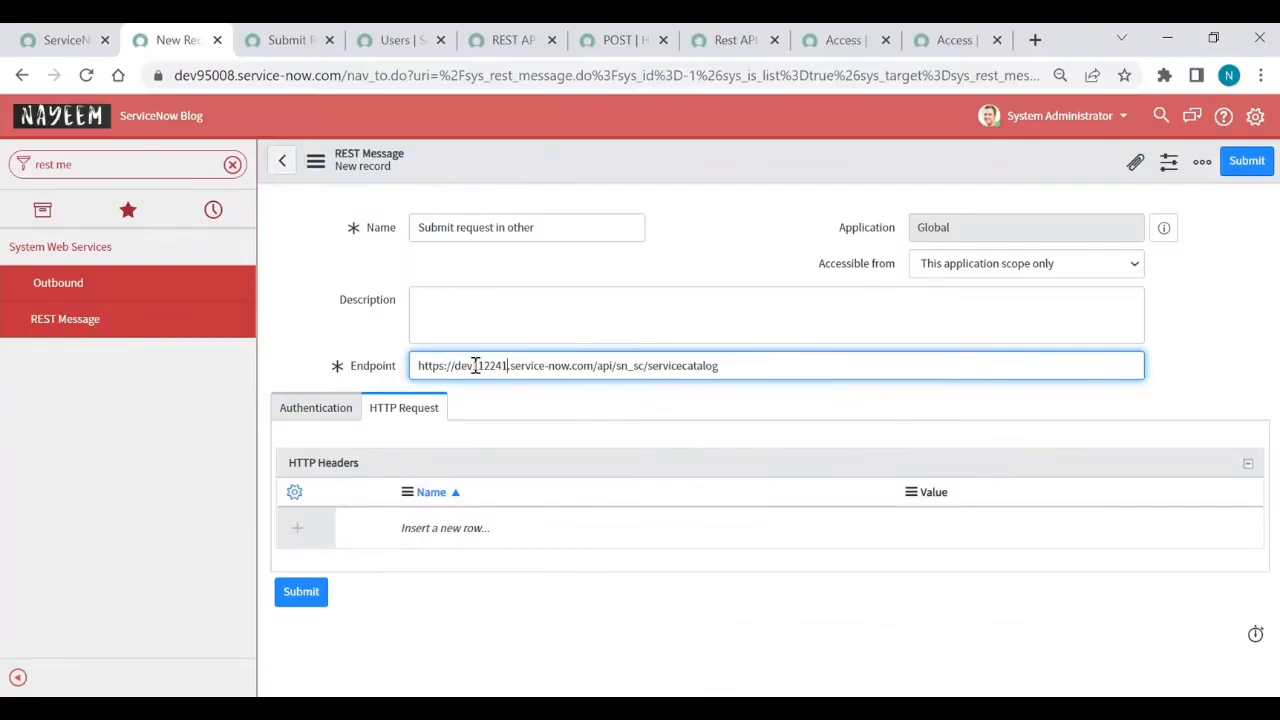
- Set the message's authentication type to Basic
left_click(305, 418)
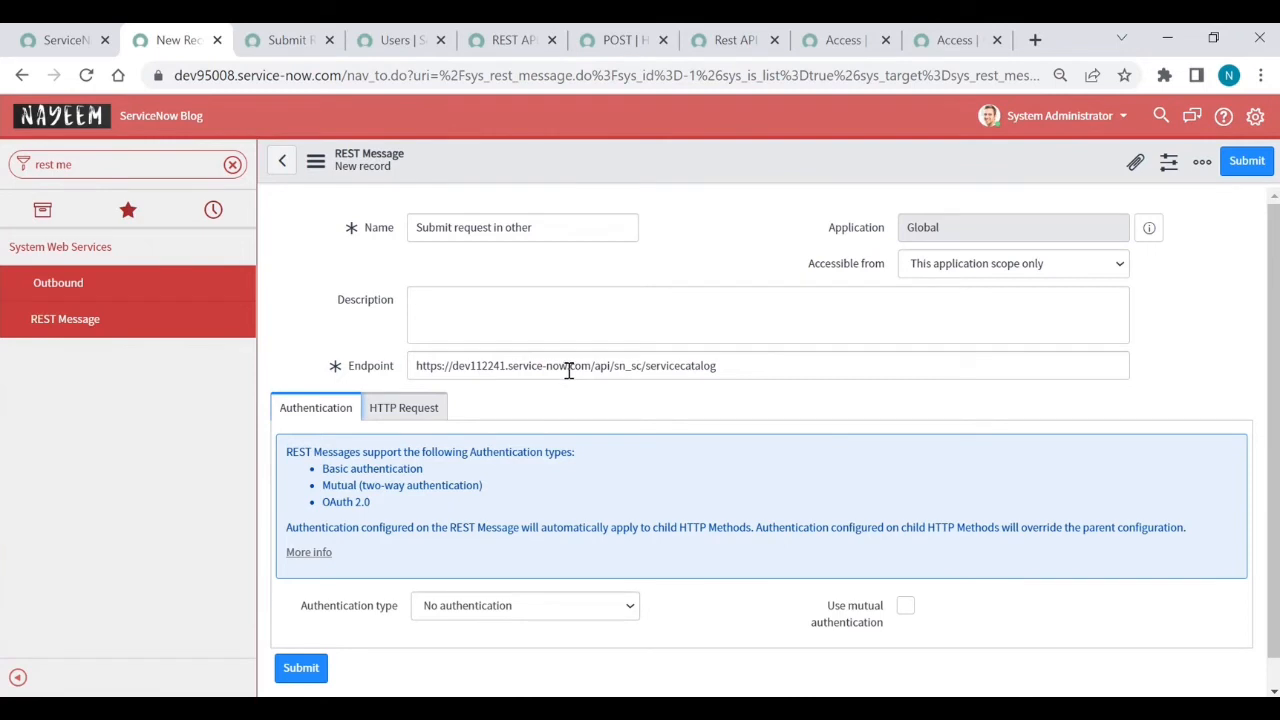
left_click(508, 612)
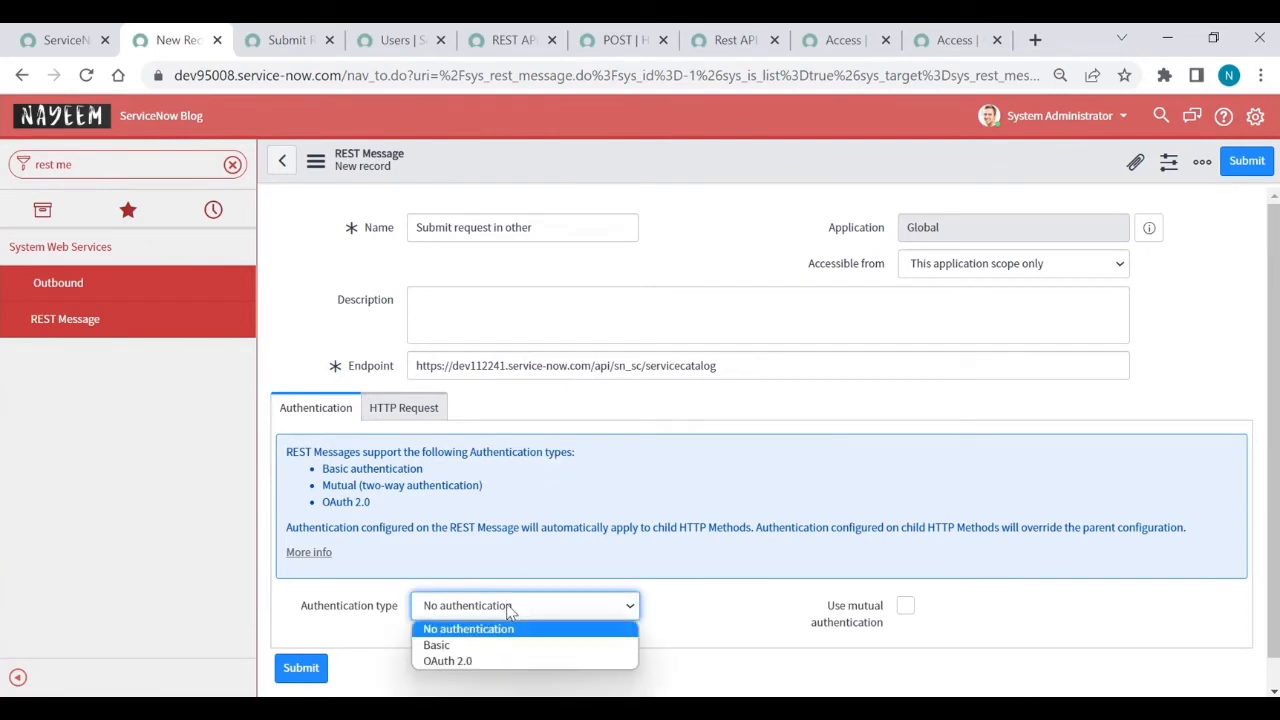
left_click(470, 643)
scroll(470, 641, "down", 2)
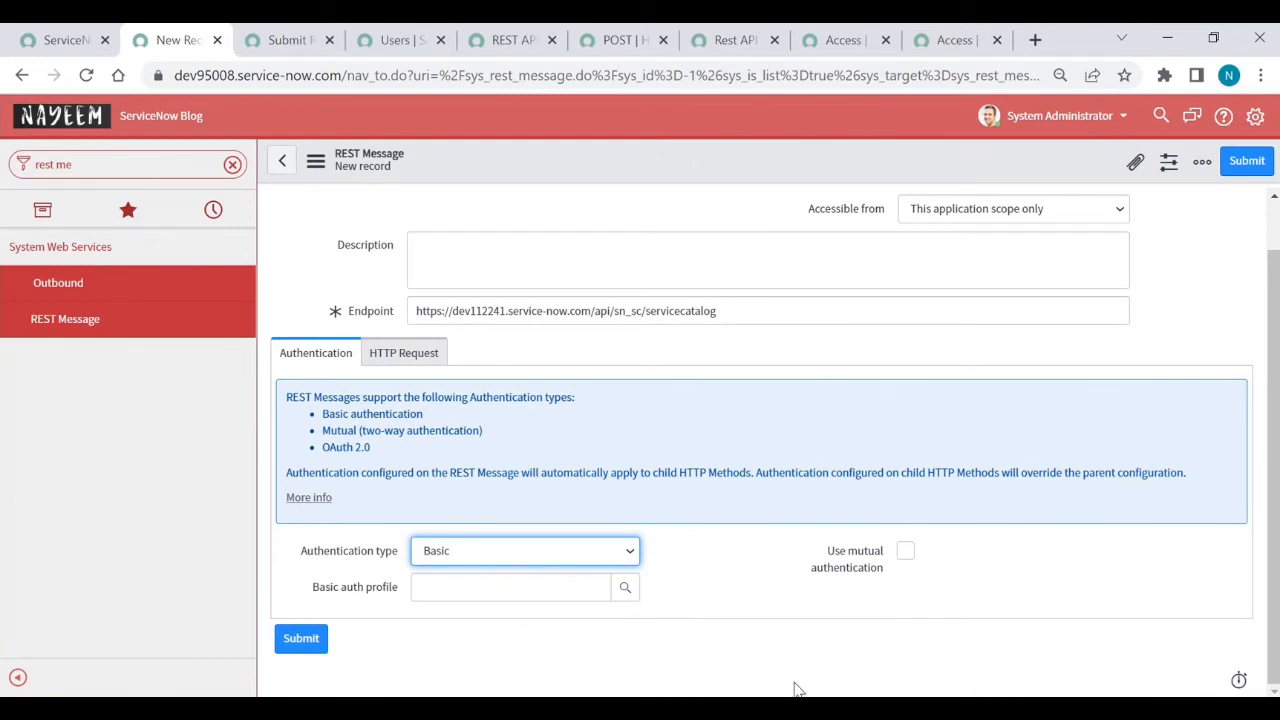
mouse_move(844, 708)
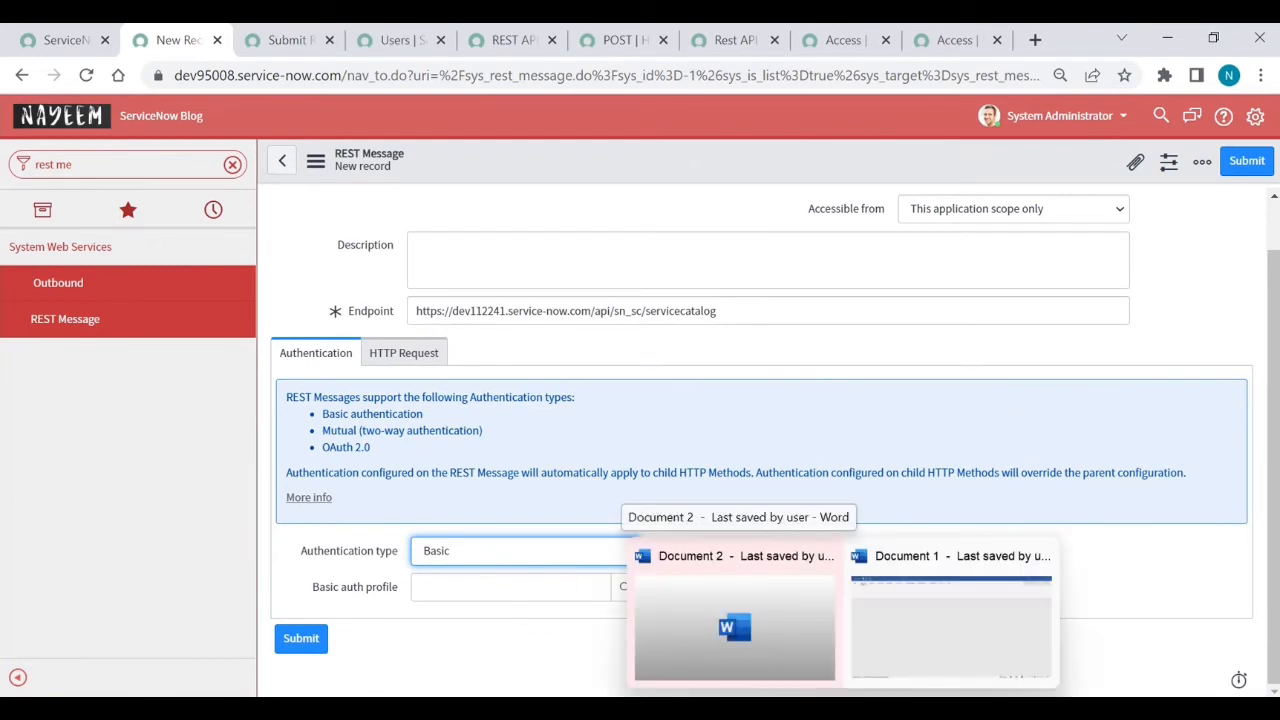
- On the second instance, filter for 'users', open the Users list, and start a new user
mouse_move(798, 708)
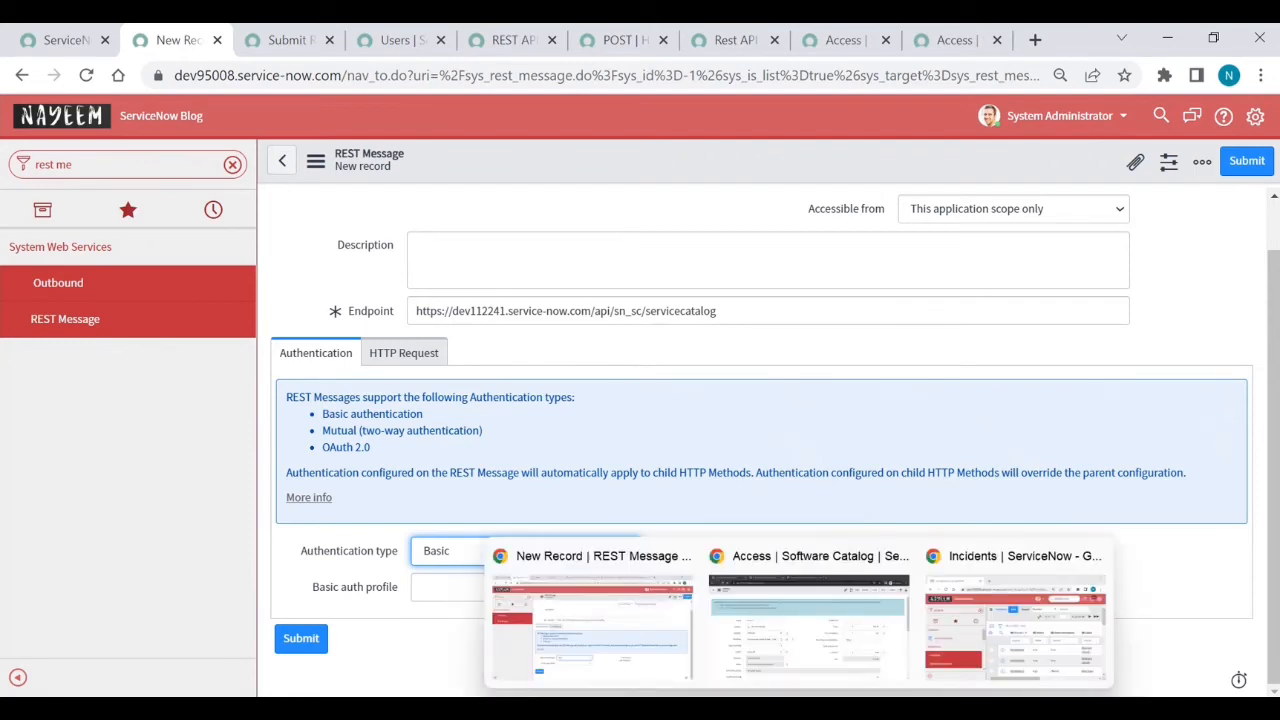
left_click(808, 610)
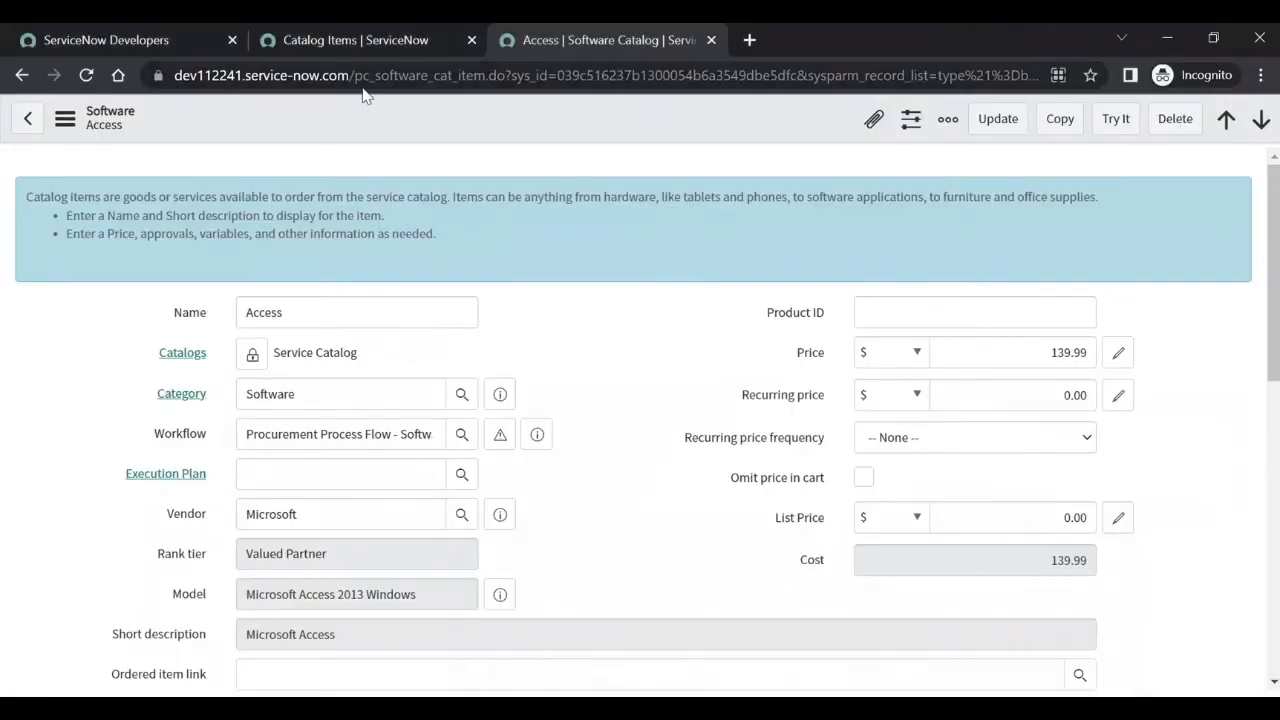
left_click(348, 42)
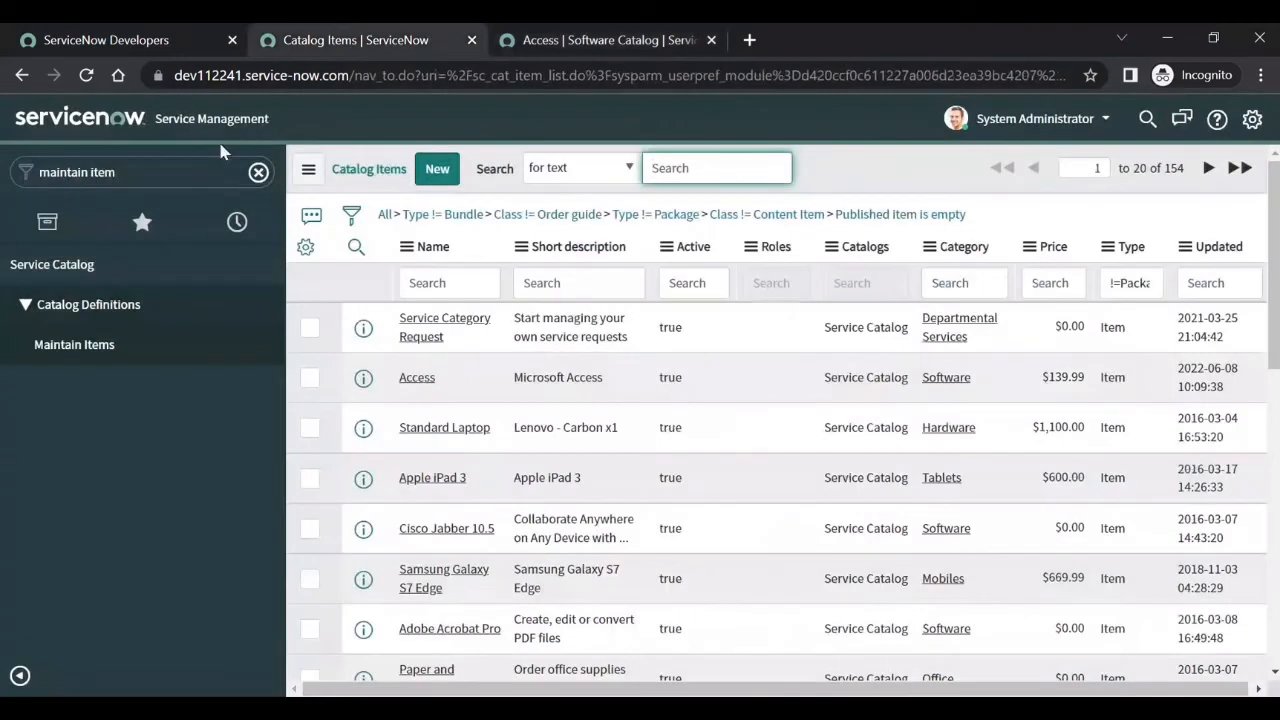
left_click(180, 165)
type("use")
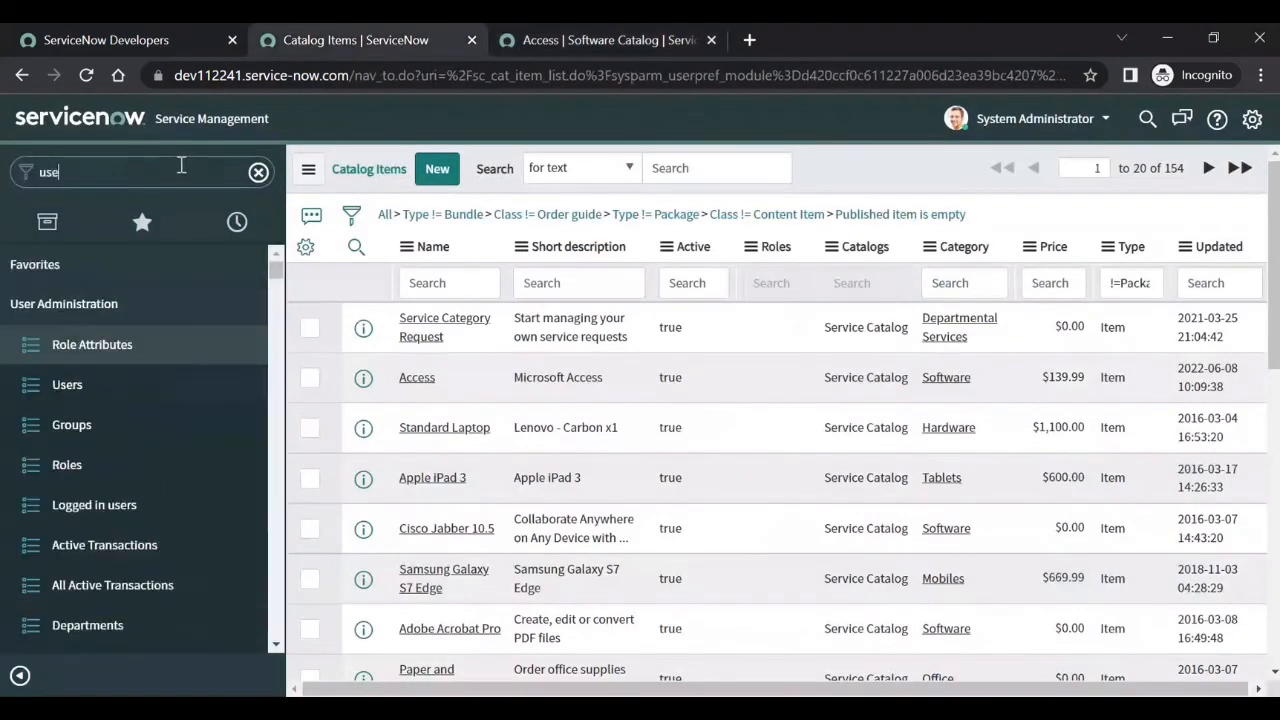
type("rs")
scroll(114, 480, "down", 2)
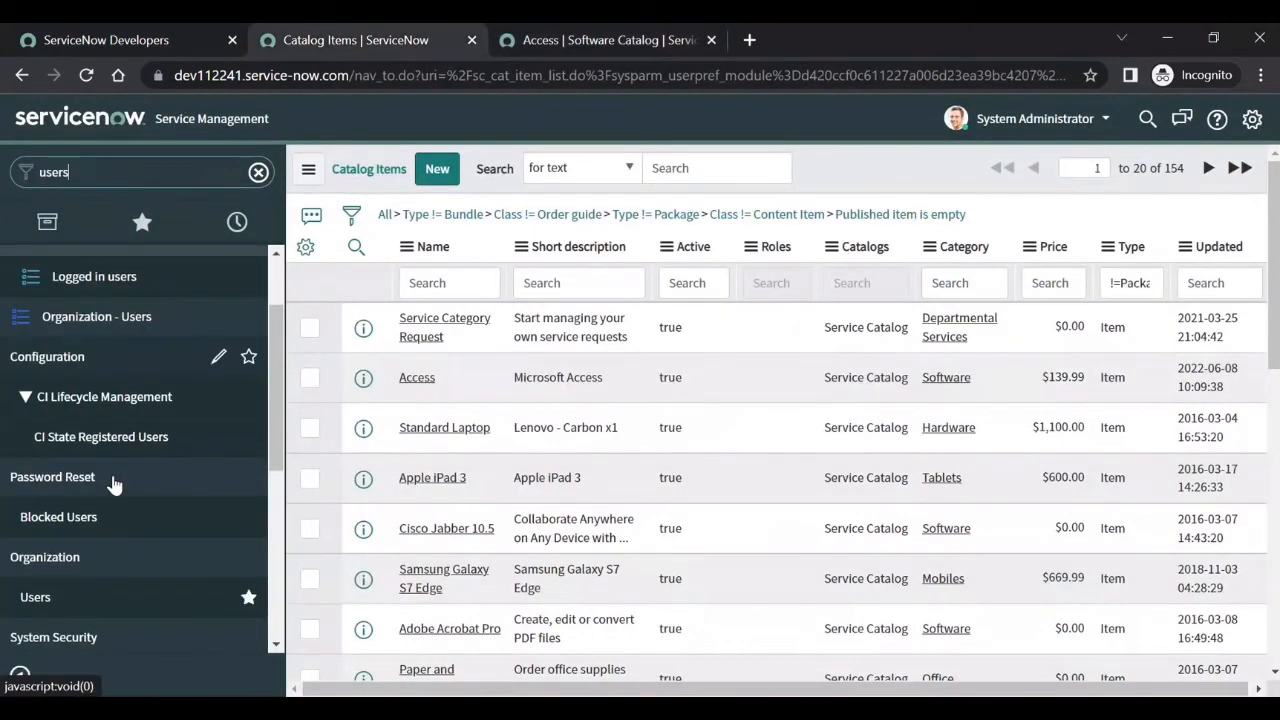
scroll(114, 480, "down", 2)
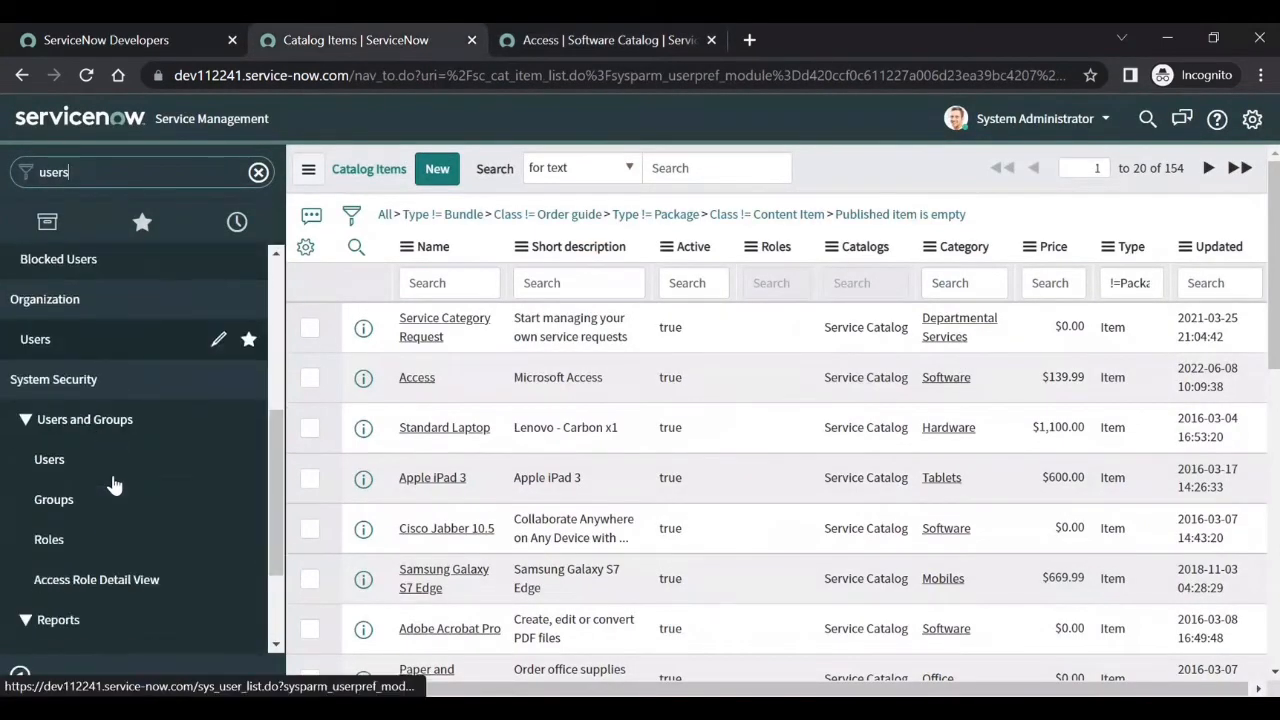
left_click(58, 463)
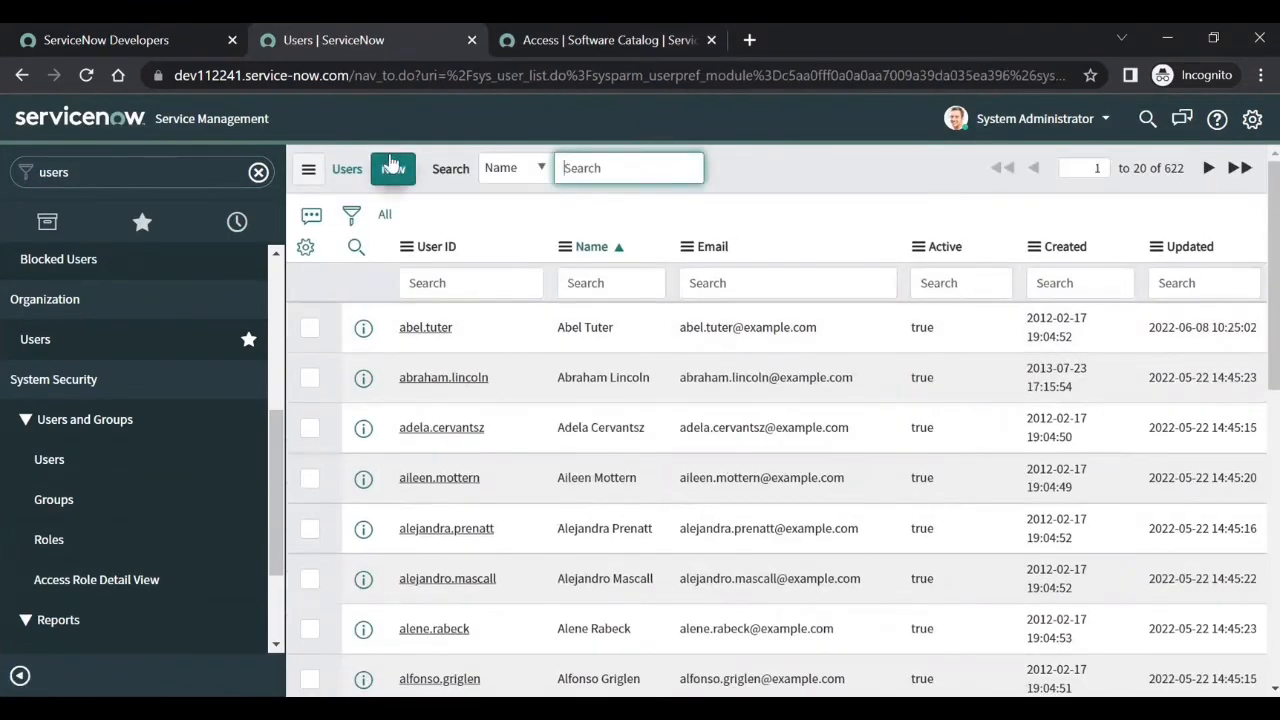
left_click(392, 166)
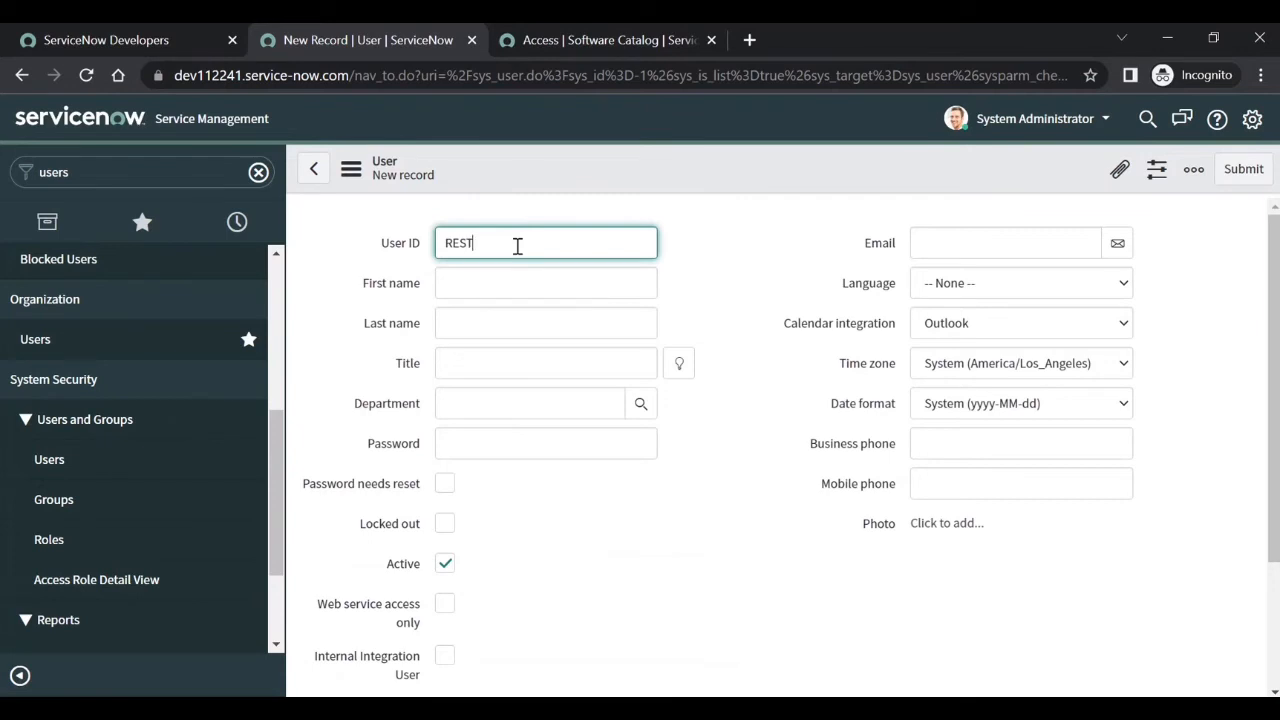
- Enter User ID Integration, name Integration User, a password, language English, and save
key("BackSpace")
key("BackSpace")
key("BackSpace")
type("Integra")
left_click(499, 281)
type("Integr")
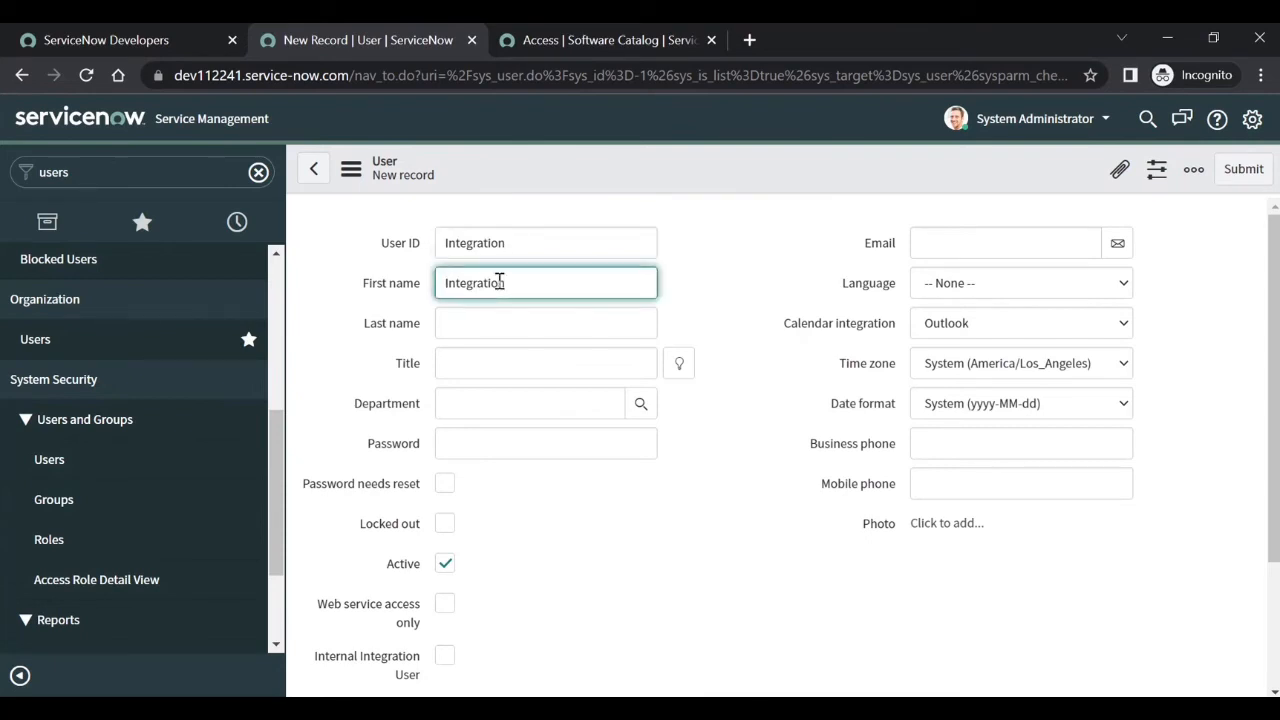
left_click(481, 327)
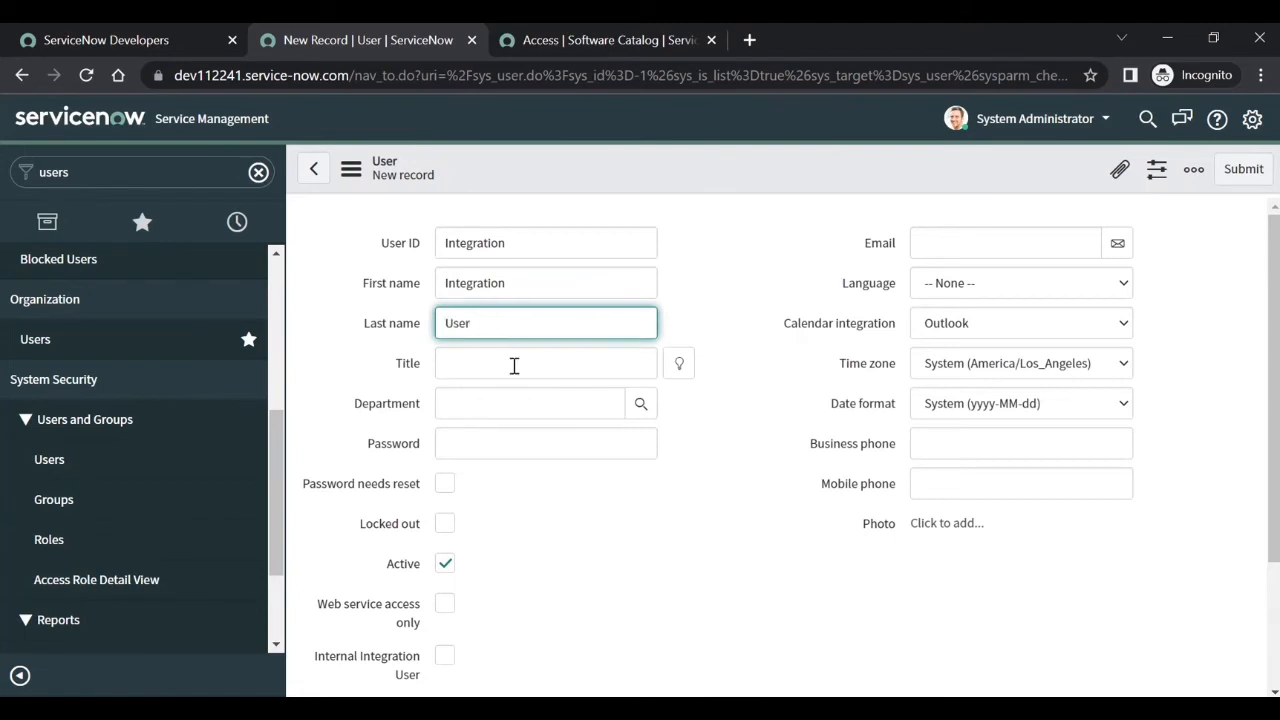
left_click(495, 441)
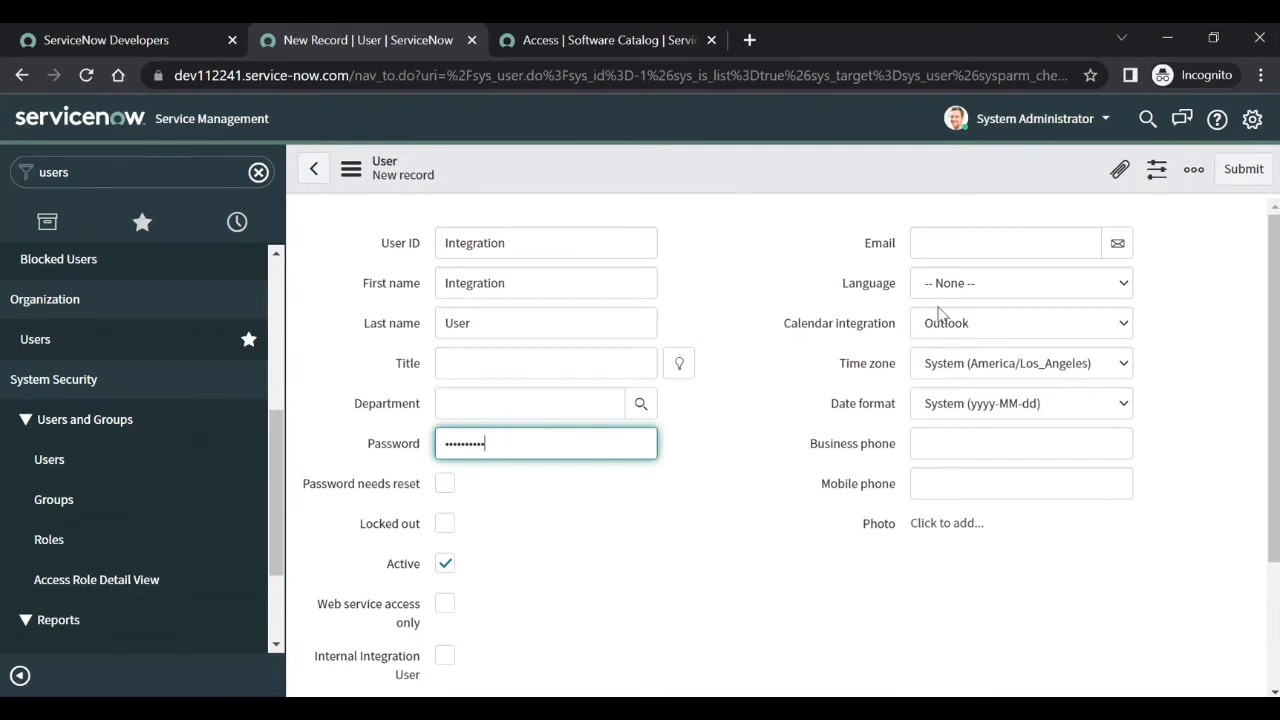
left_click(970, 285)
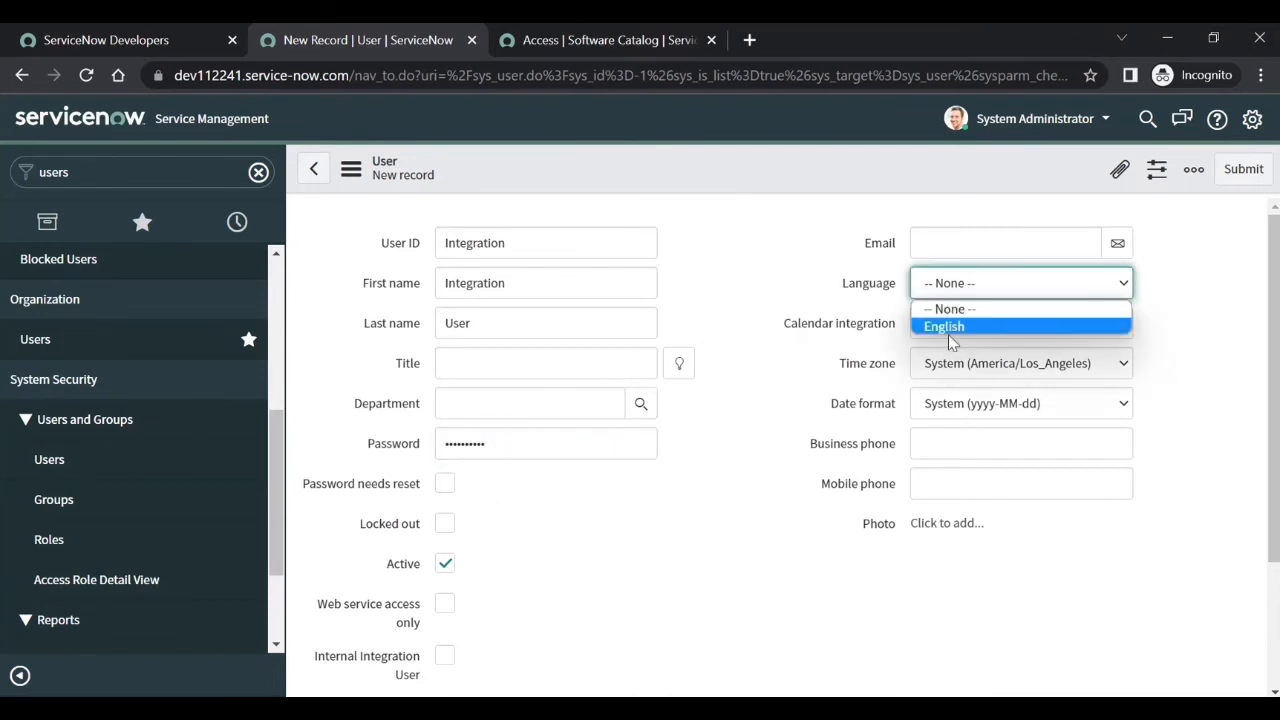
left_click(950, 327)
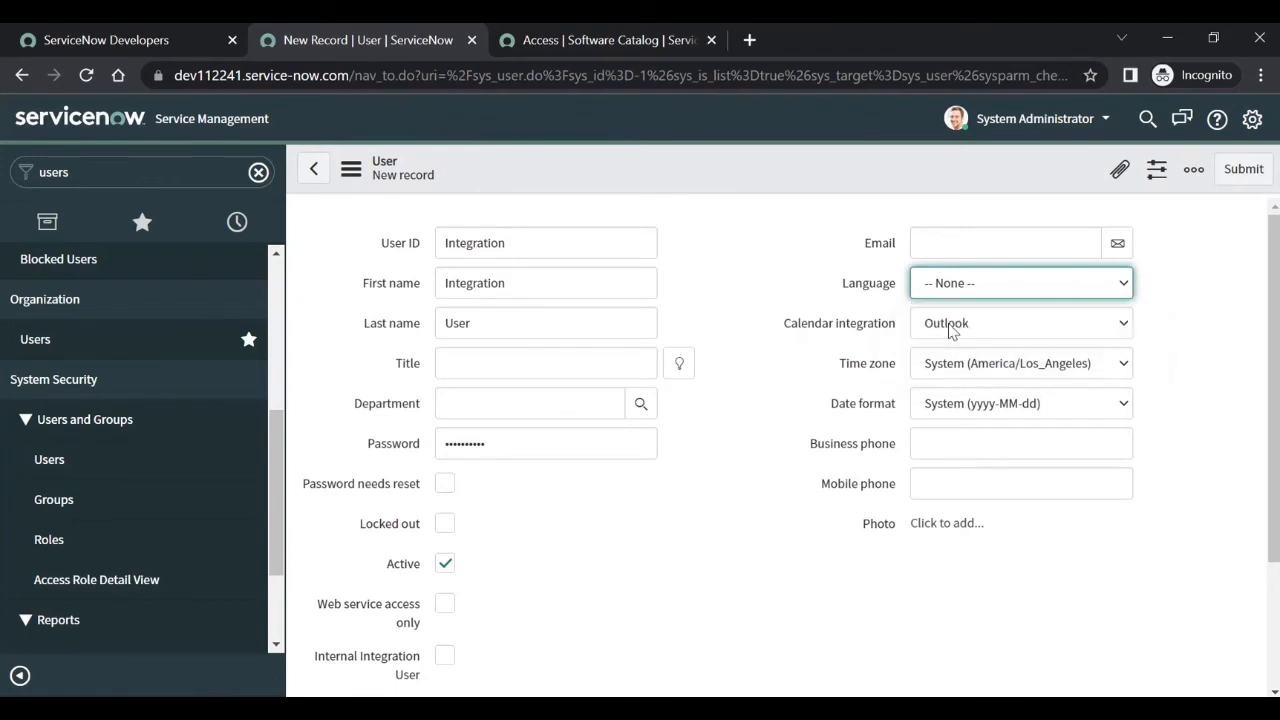
right_click(802, 171)
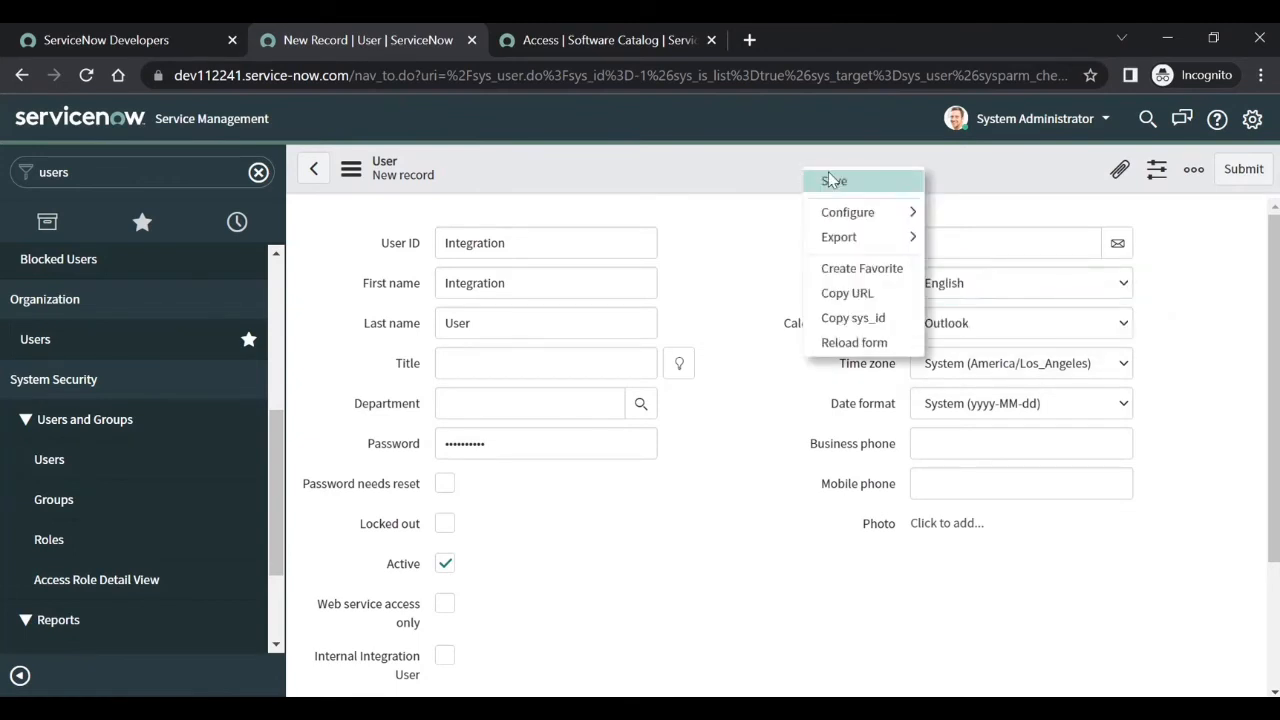
left_click(832, 180)
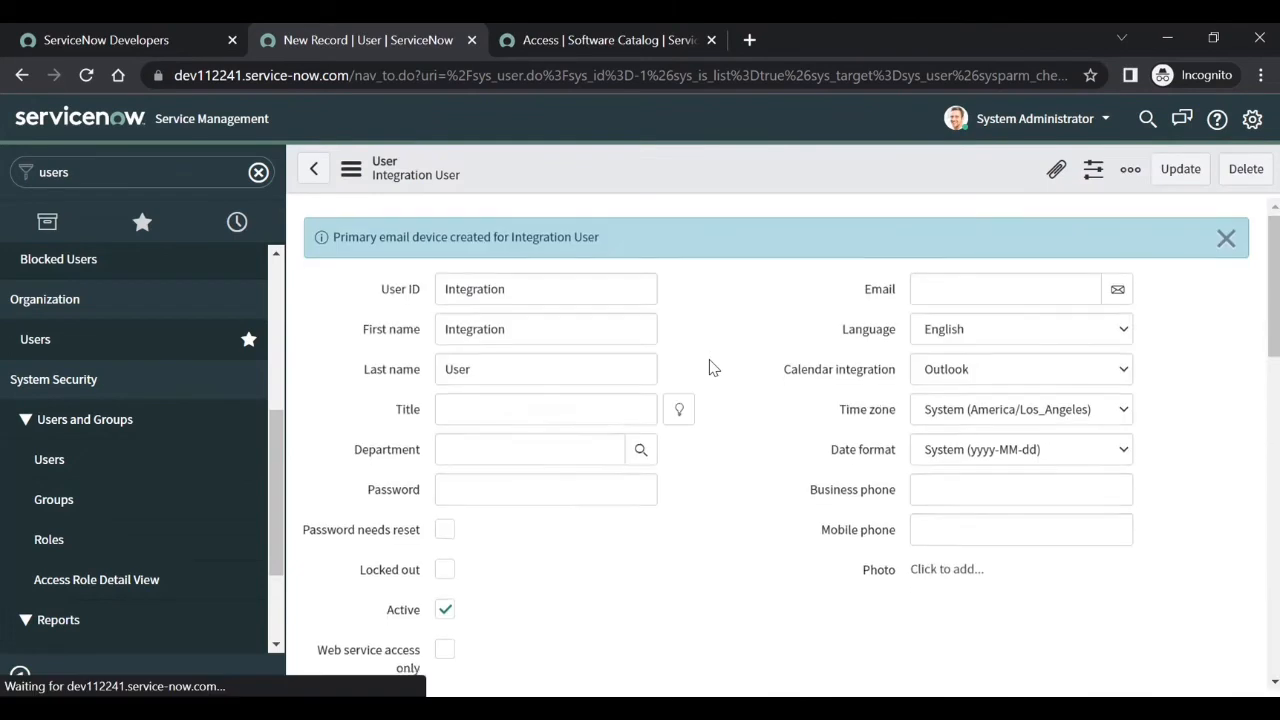
scroll(709, 368, "down", 5)
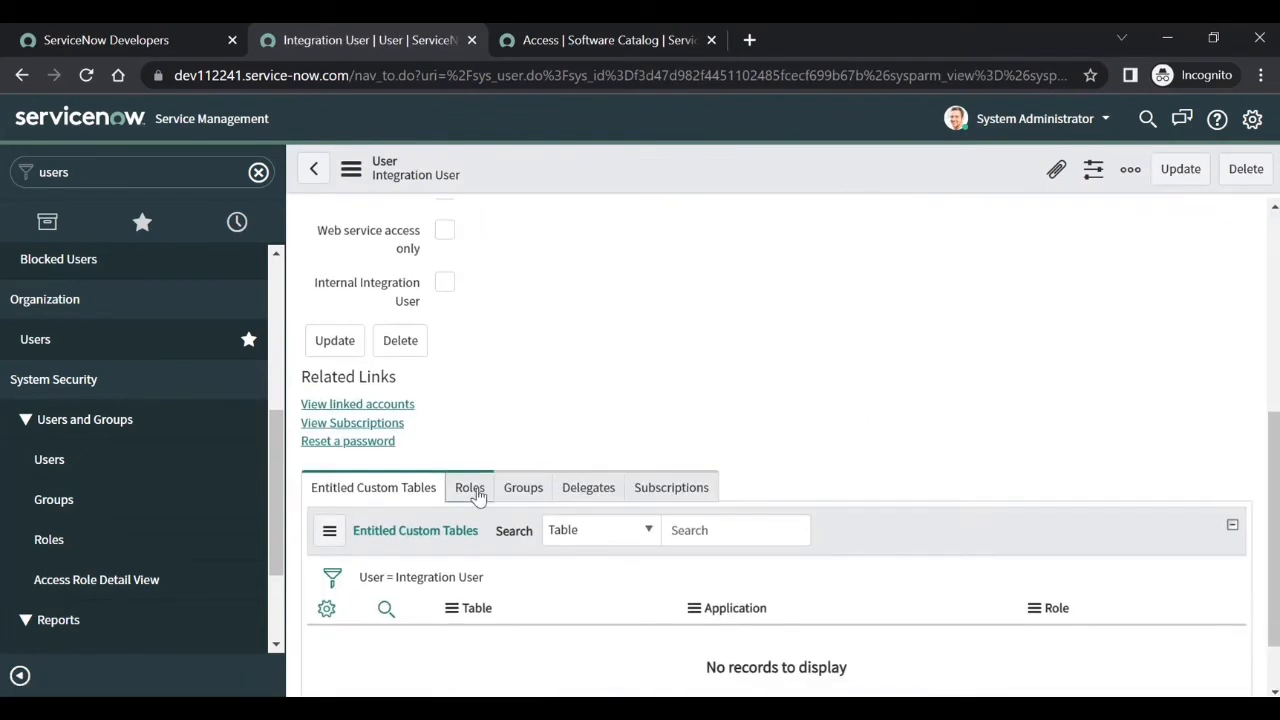
- Add and save the rest_api_explorer role on Integration User, then return to the REST Message form
left_click(472, 490)
left_click(421, 538)
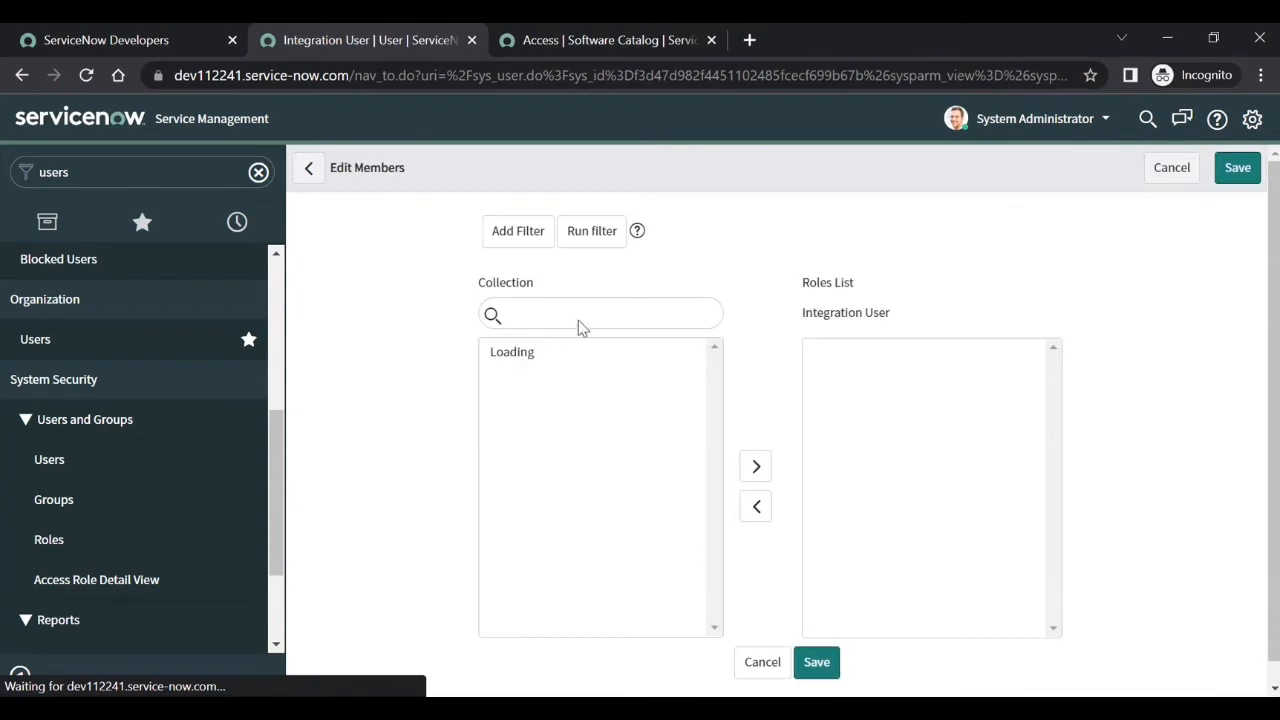
left_click(543, 412)
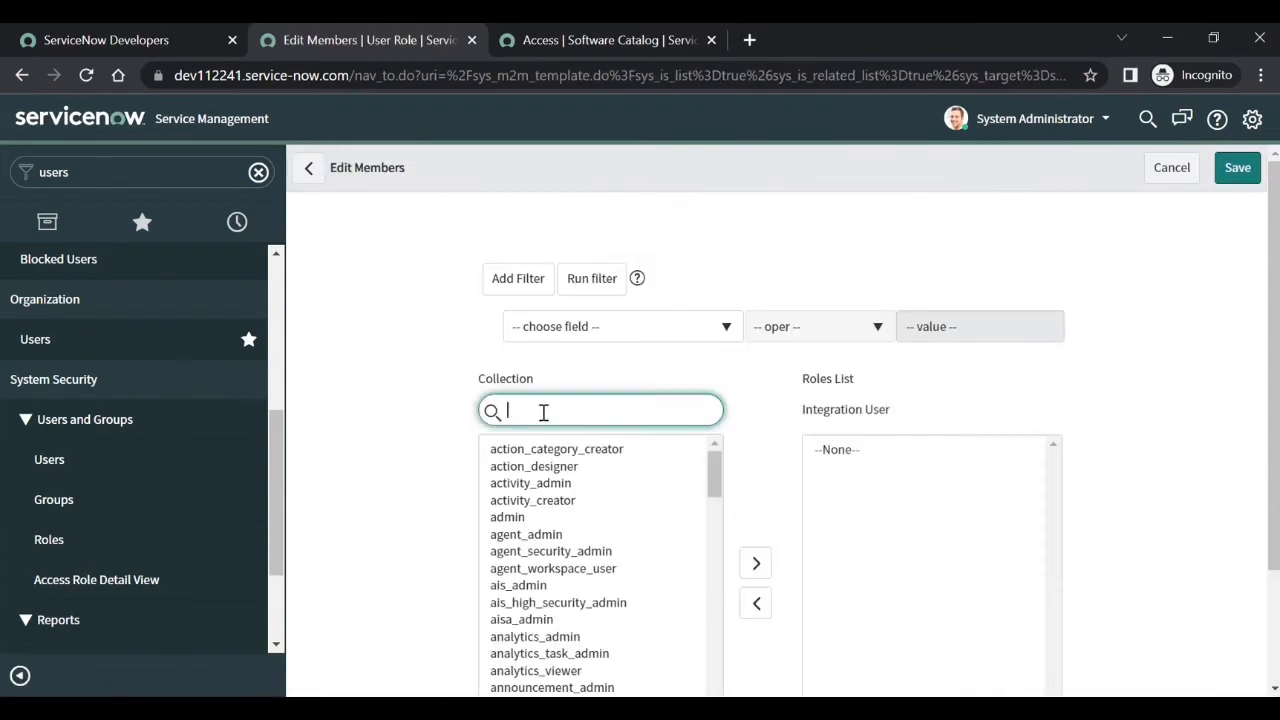
type("rest")
left_click(523, 449)
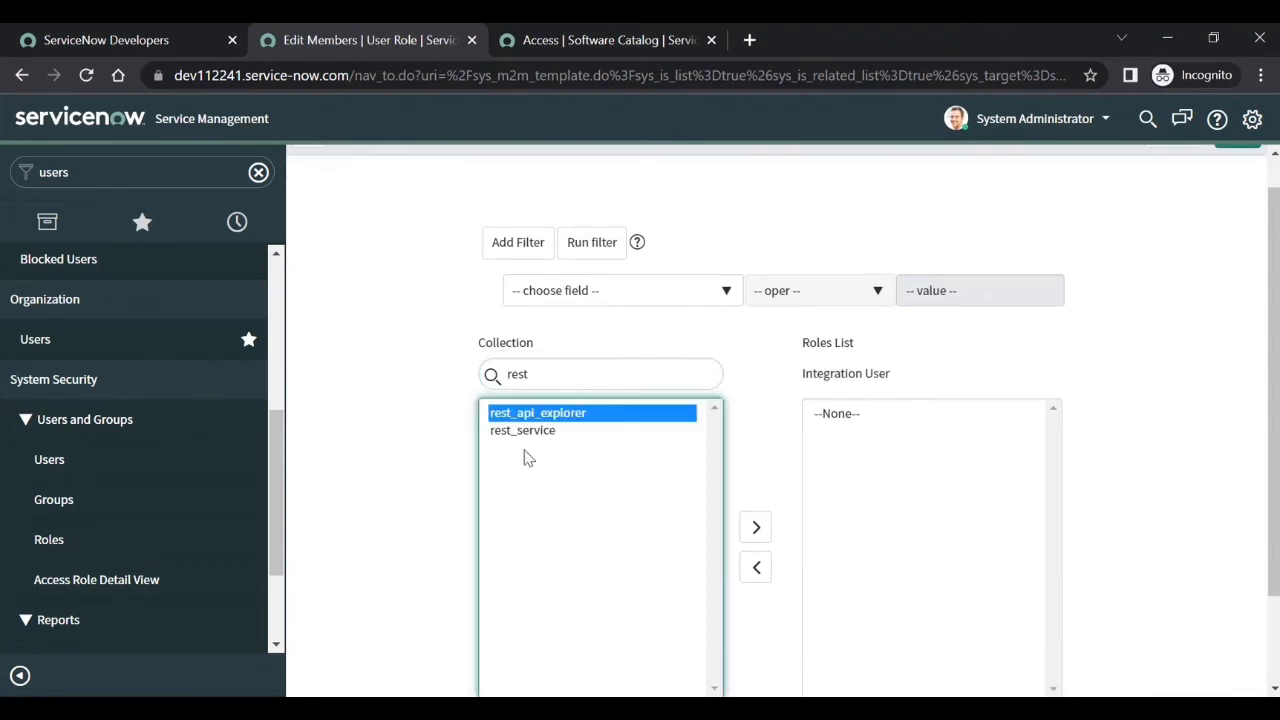
left_click(768, 538)
scroll(772, 543, "down", 1)
left_click(817, 603)
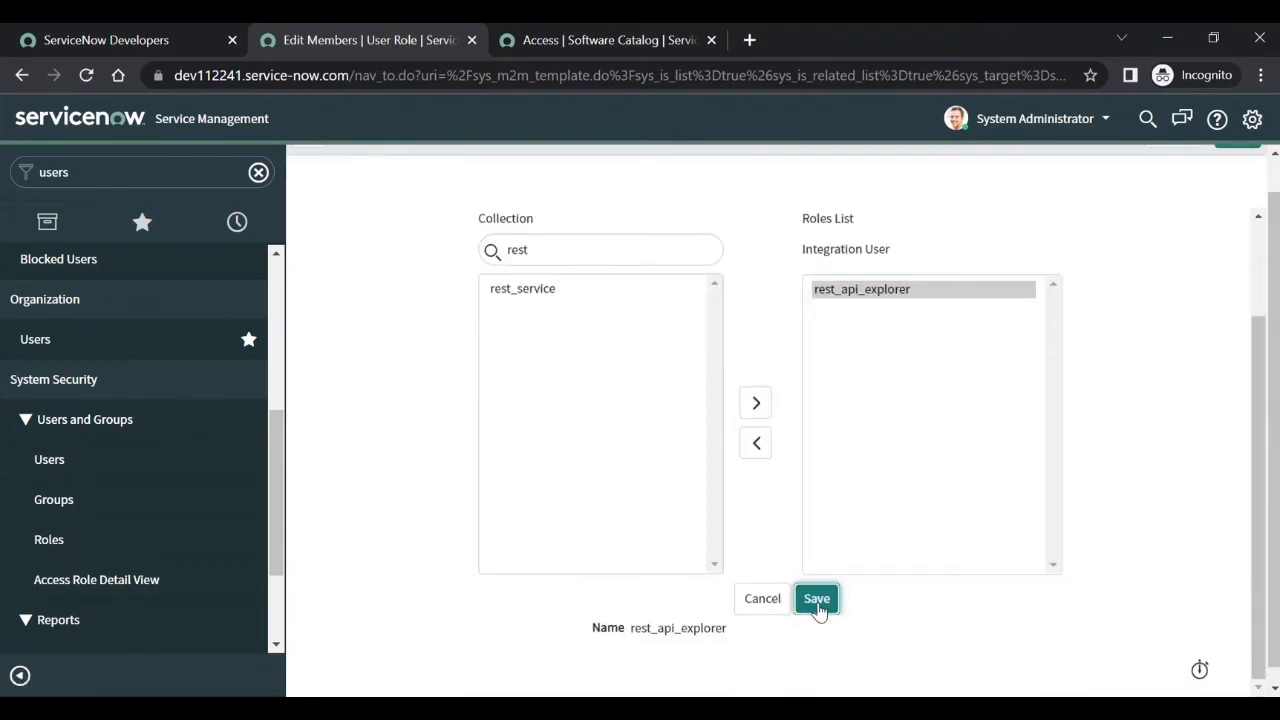
double_click(478, 343)
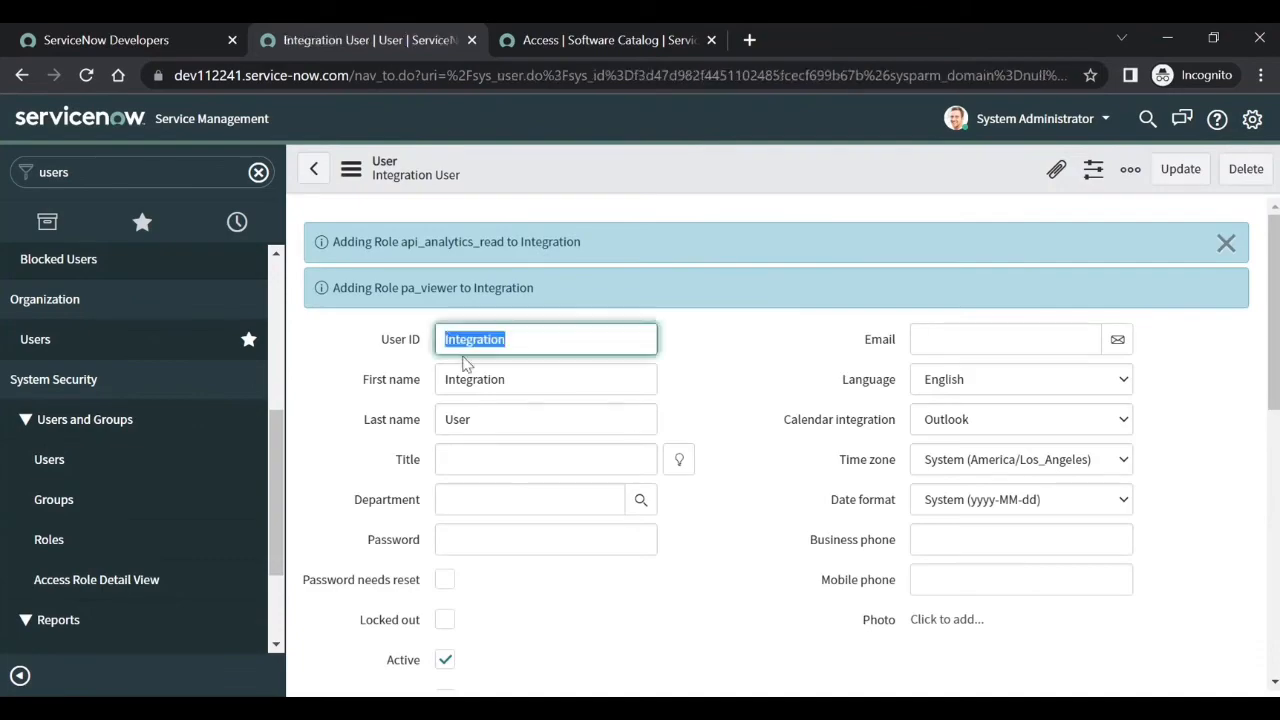
key("alt+Tab")
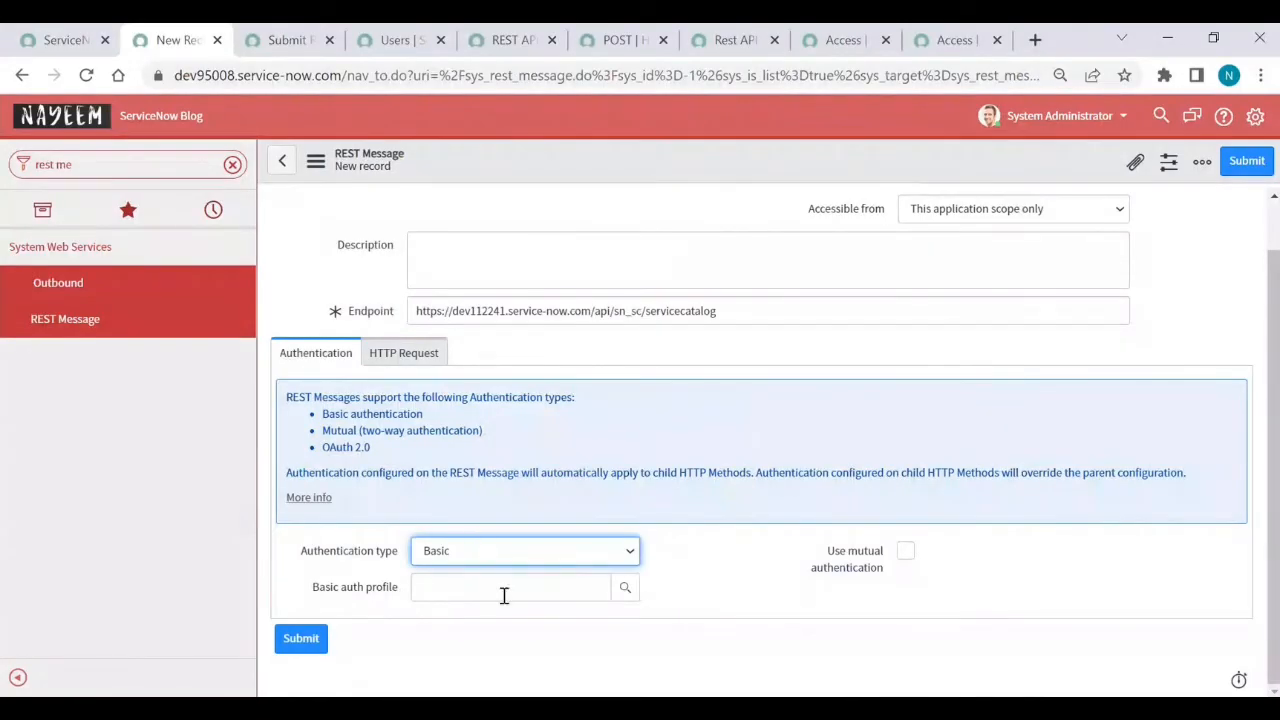
- Start a new basic auth profile from the lookup and name it dev112241
left_click(625, 598)
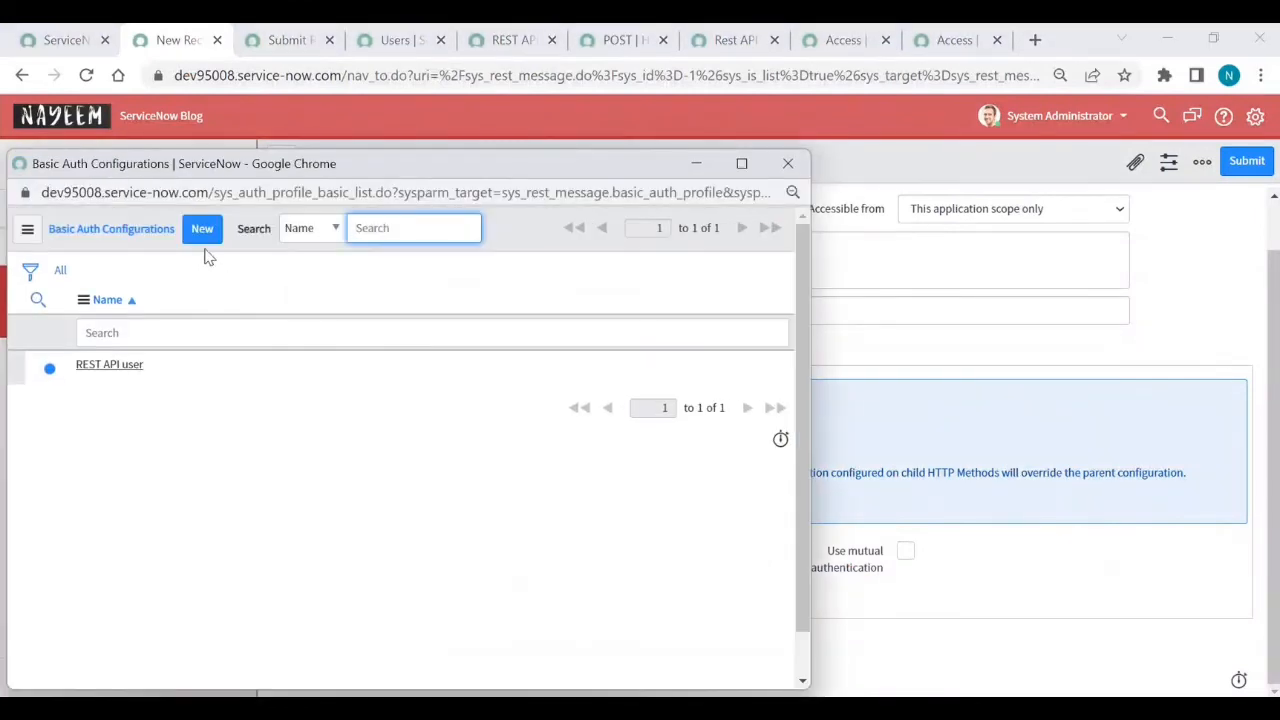
left_click(201, 232)
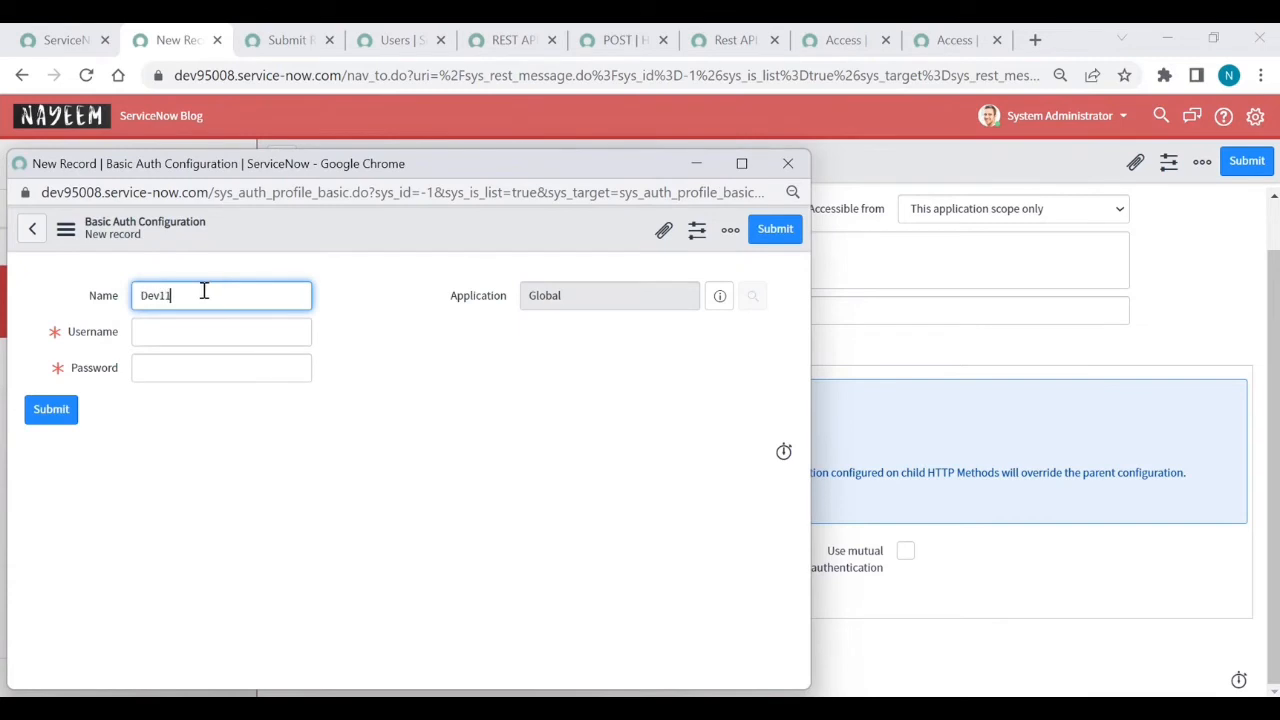
left_click(168, 339)
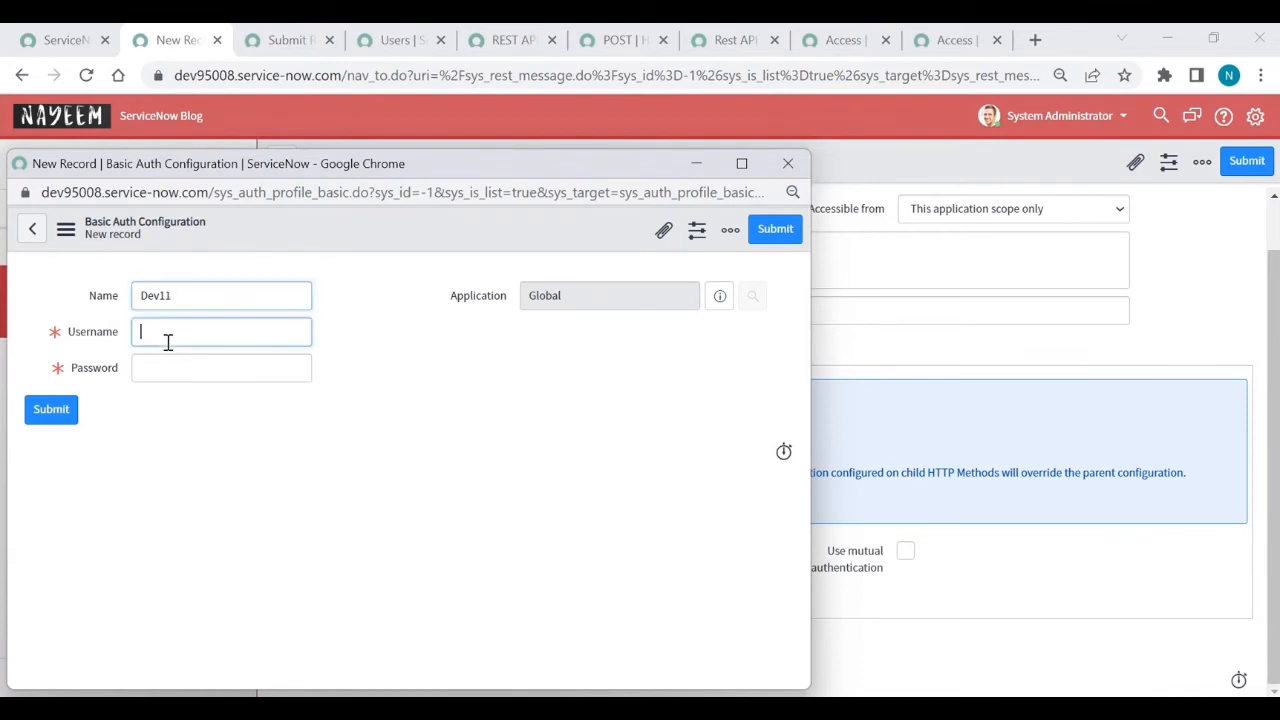
type("dev112241")
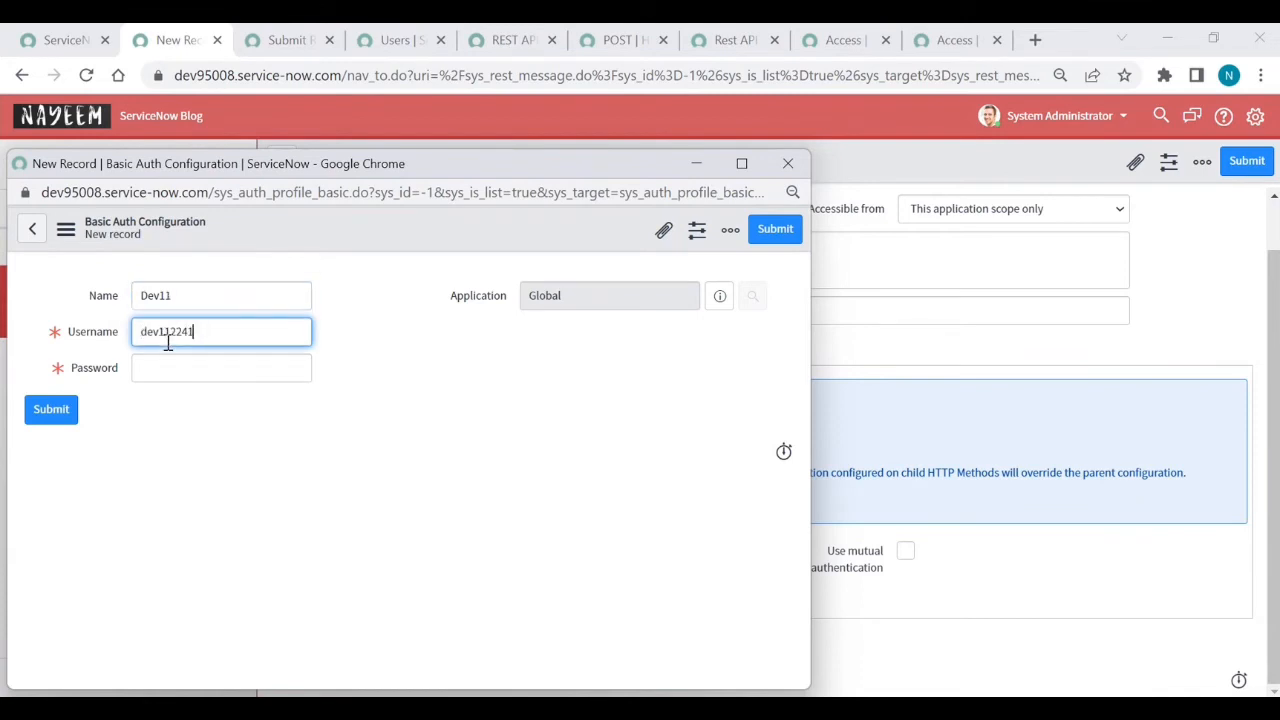
double_click(168, 340)
key("ctrl+x")
left_click(183, 306)
double_click(183, 306)
key("ctrl+v")
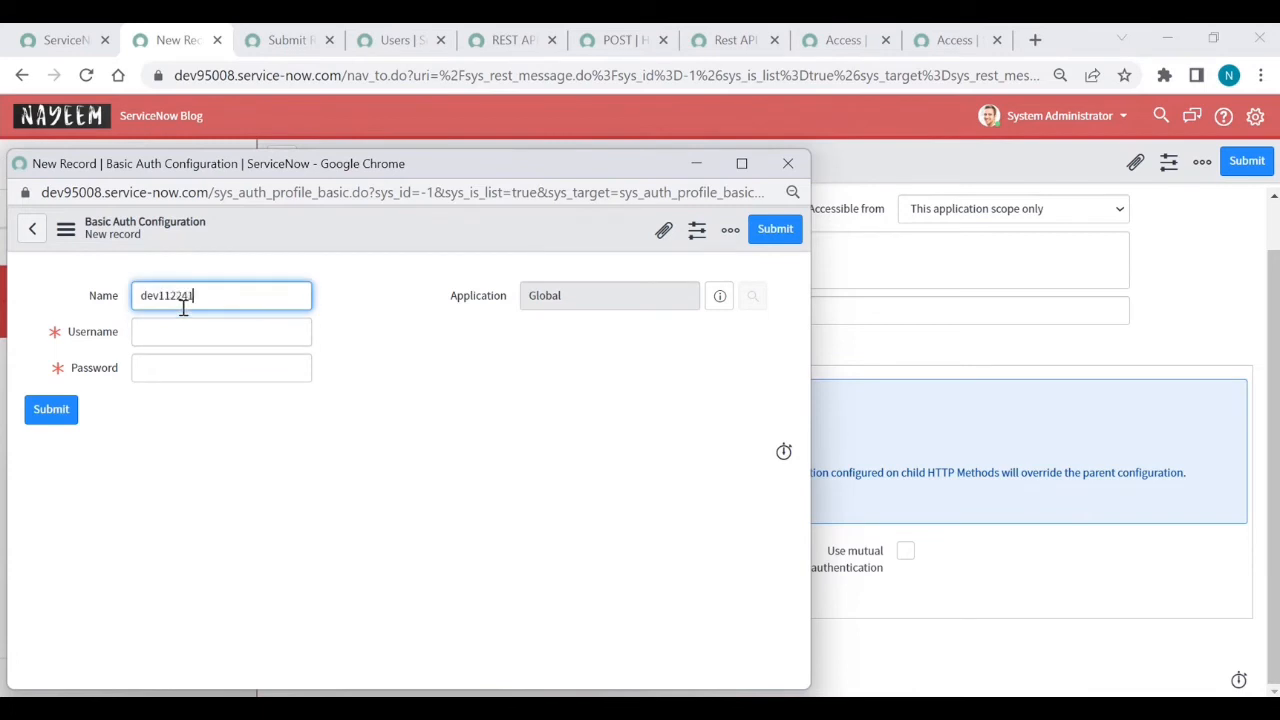
- Set the profile's username to Integration, enter the account password, and submit it
left_click(166, 330)
type("Int")
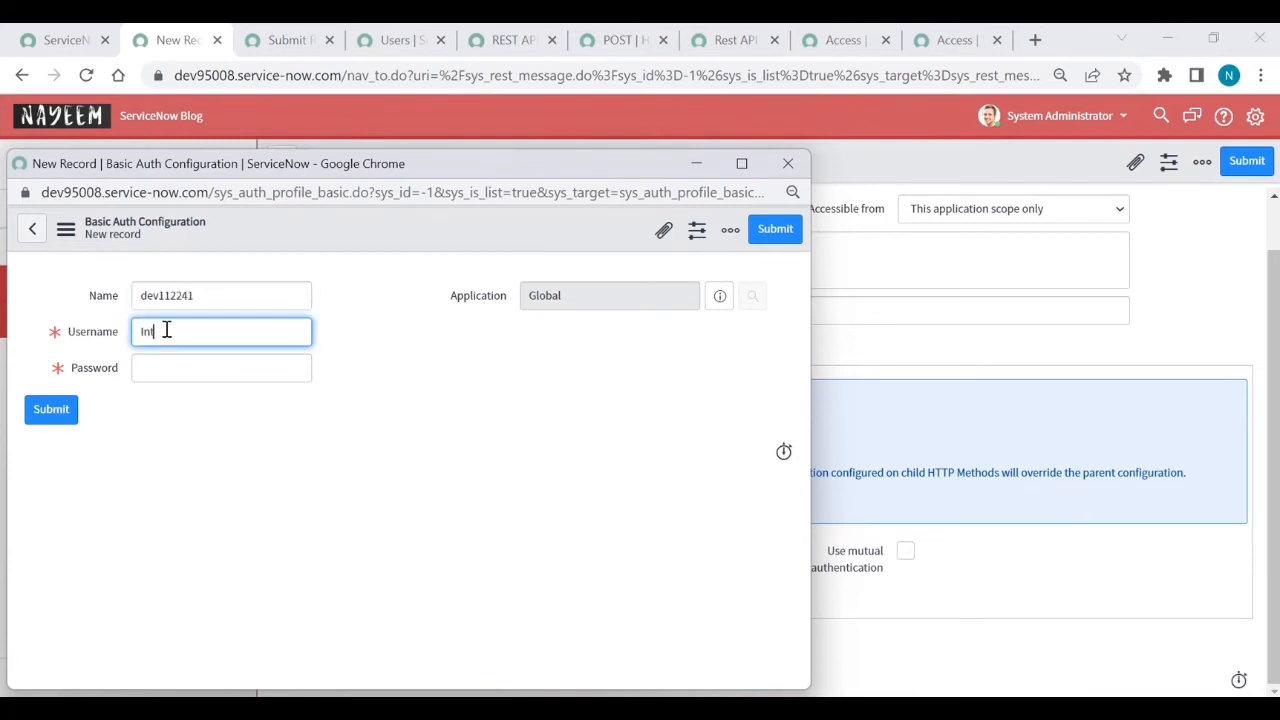
type("eg")
type("g")
left_click(176, 372)
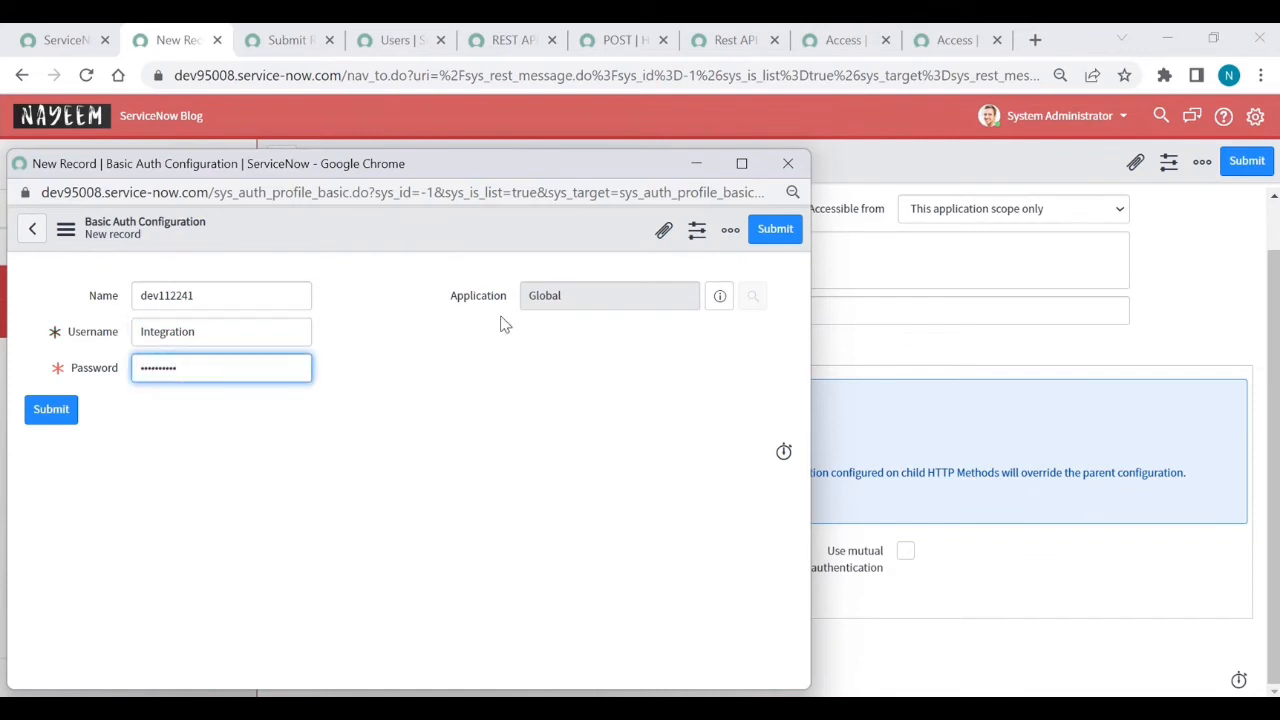
left_click(778, 236)
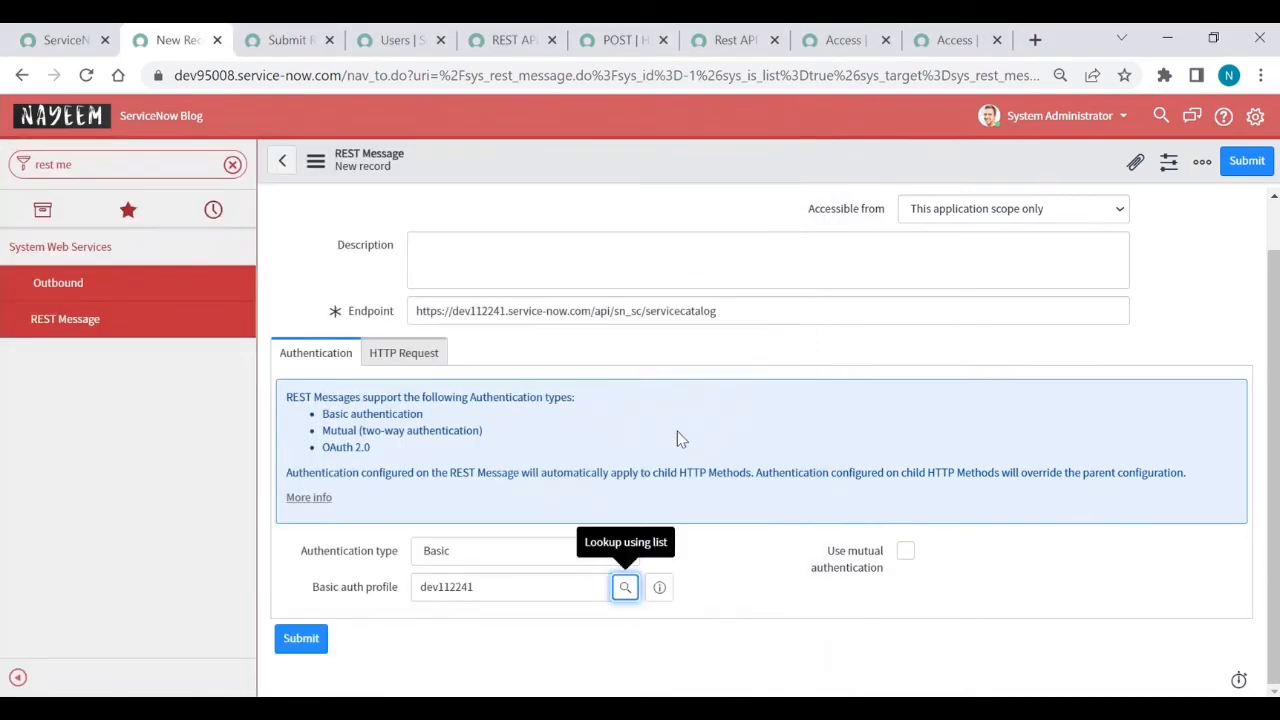
- Save the REST message and open its Default GET HTTP method record
right_click(616, 169)
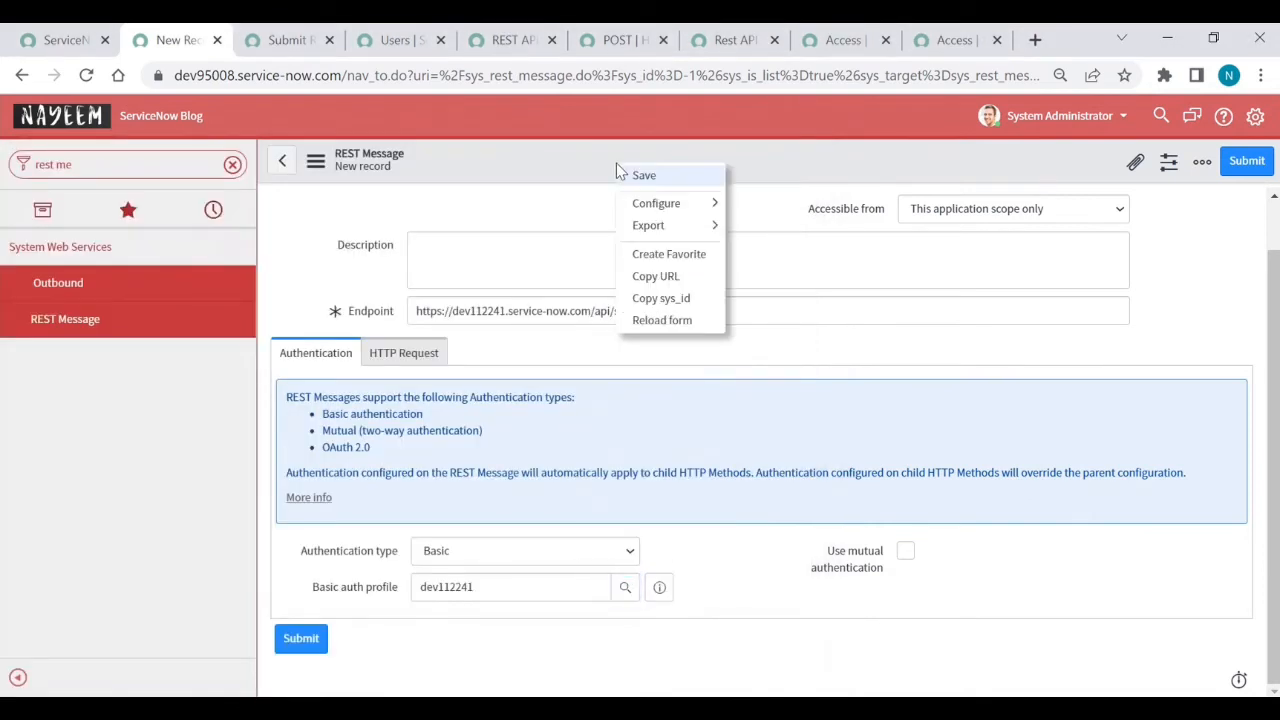
left_click(643, 176)
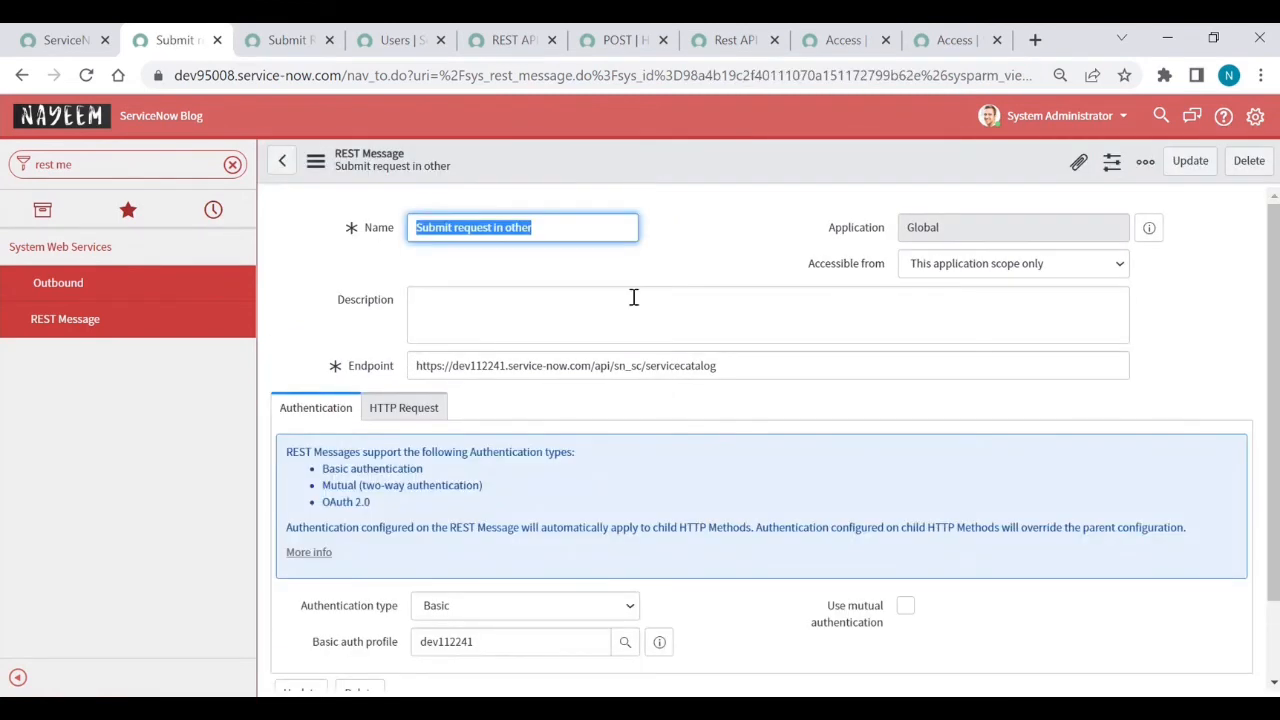
scroll(720, 521, "down", 1)
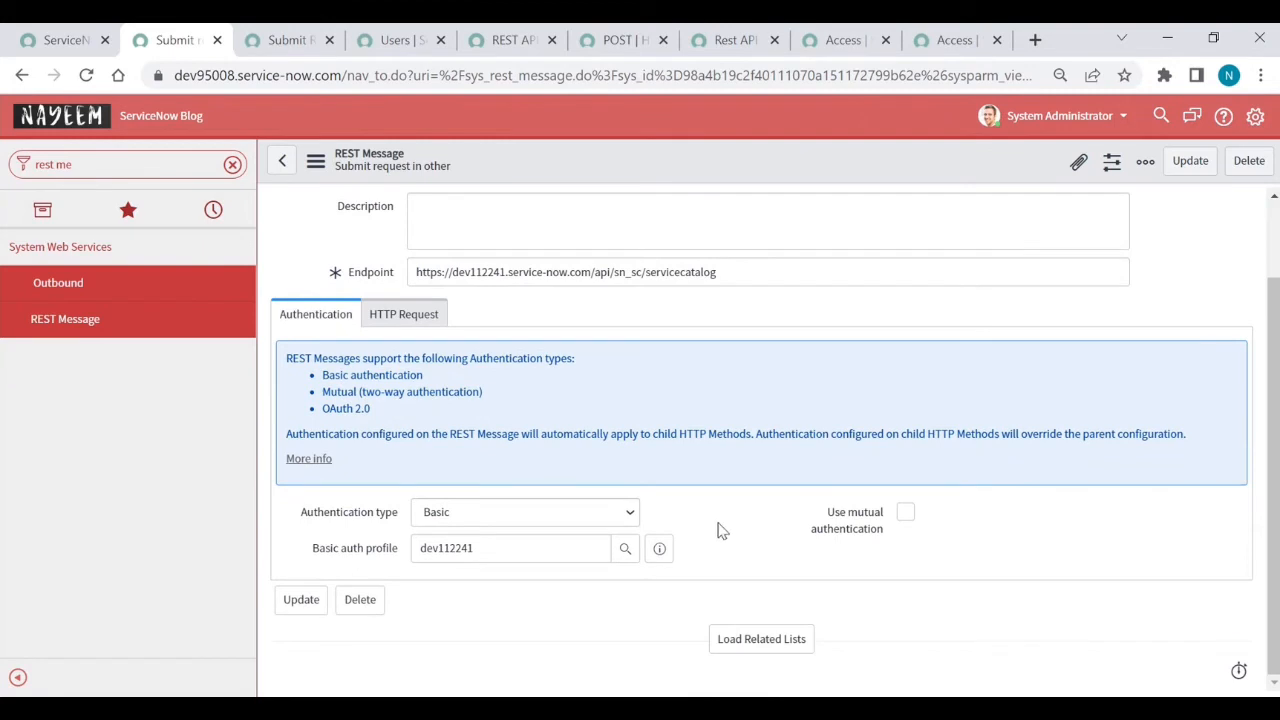
left_click(751, 649)
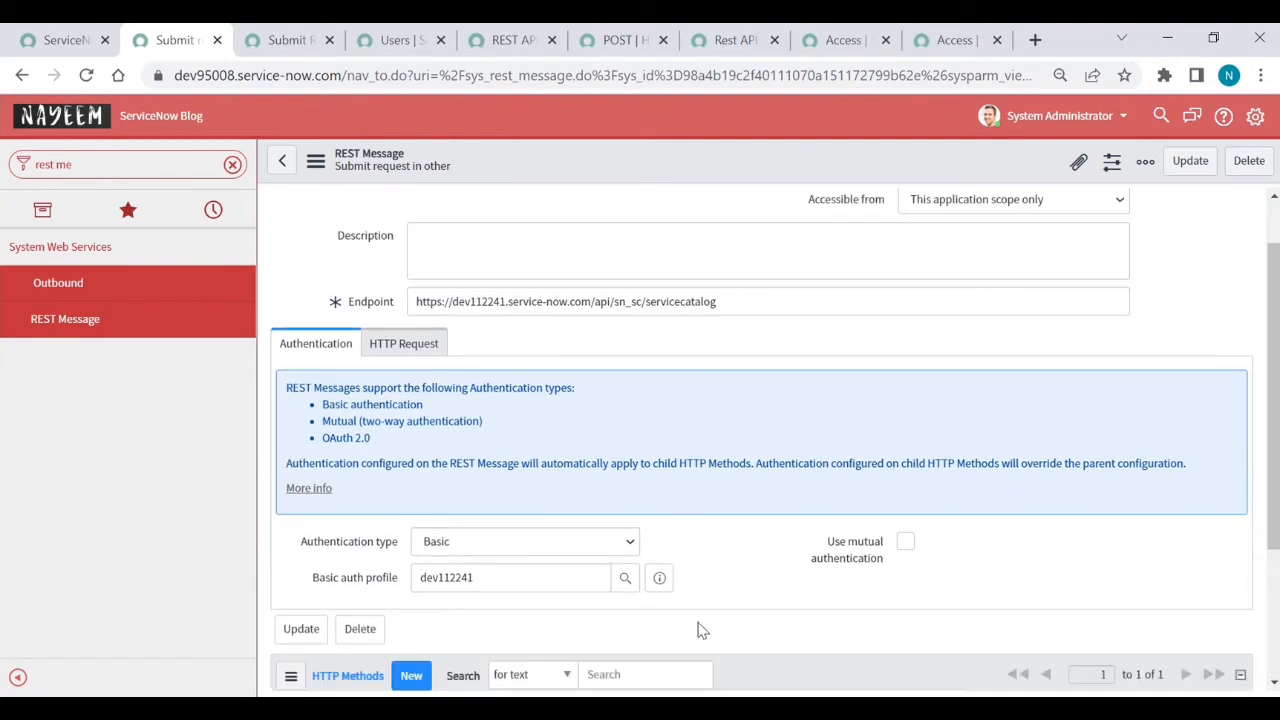
scroll(634, 600, "down", 2)
left_click(422, 590)
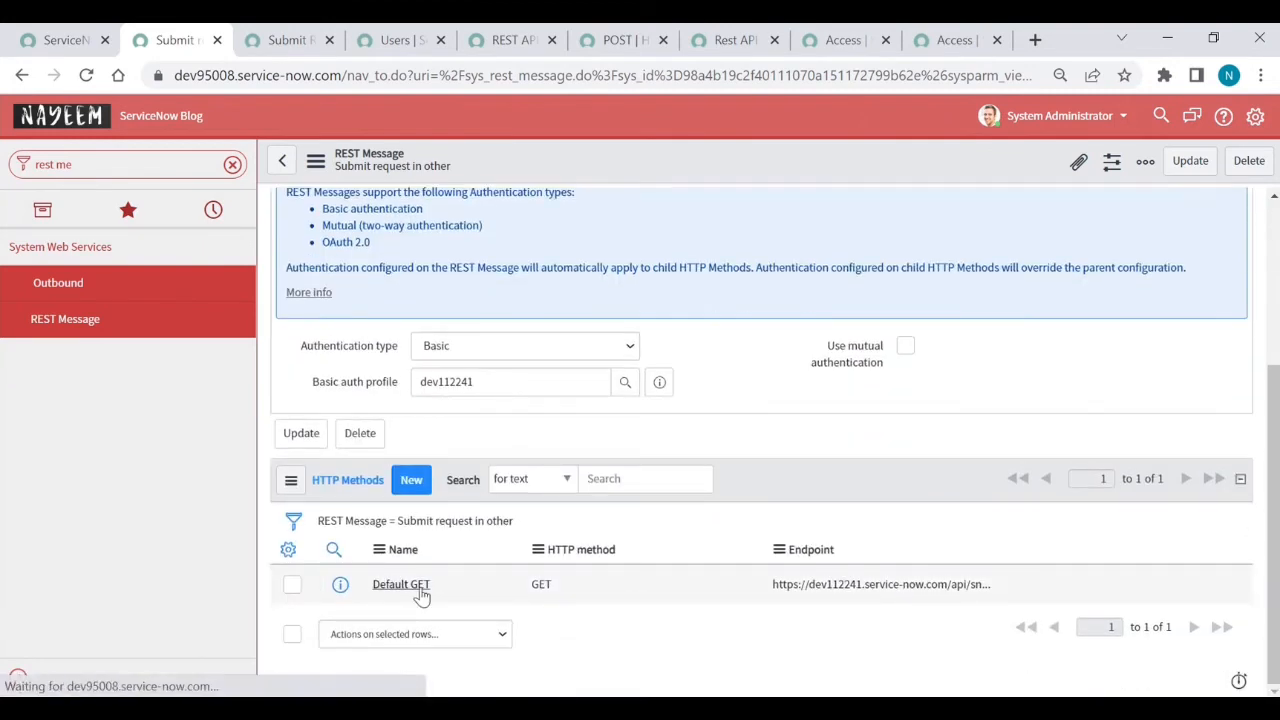
- Rename the method to Post and set its HTTP method to POST
triple_click(497, 265)
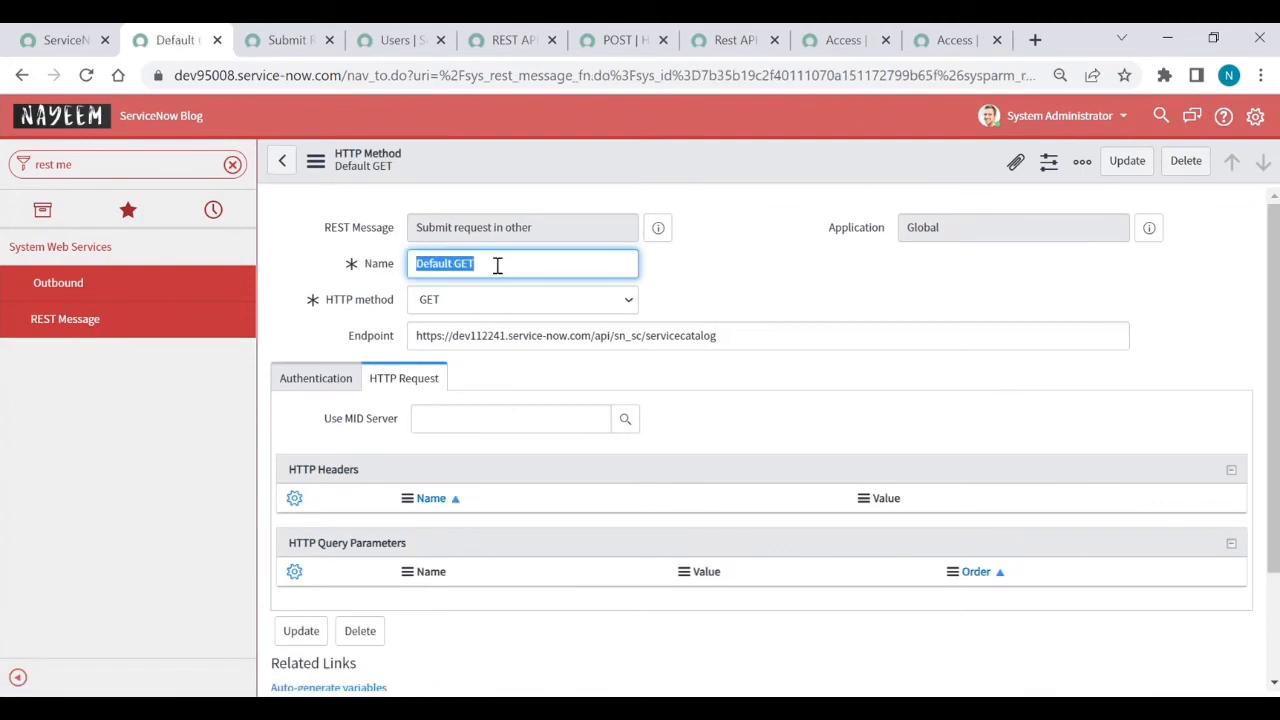
type("Post")
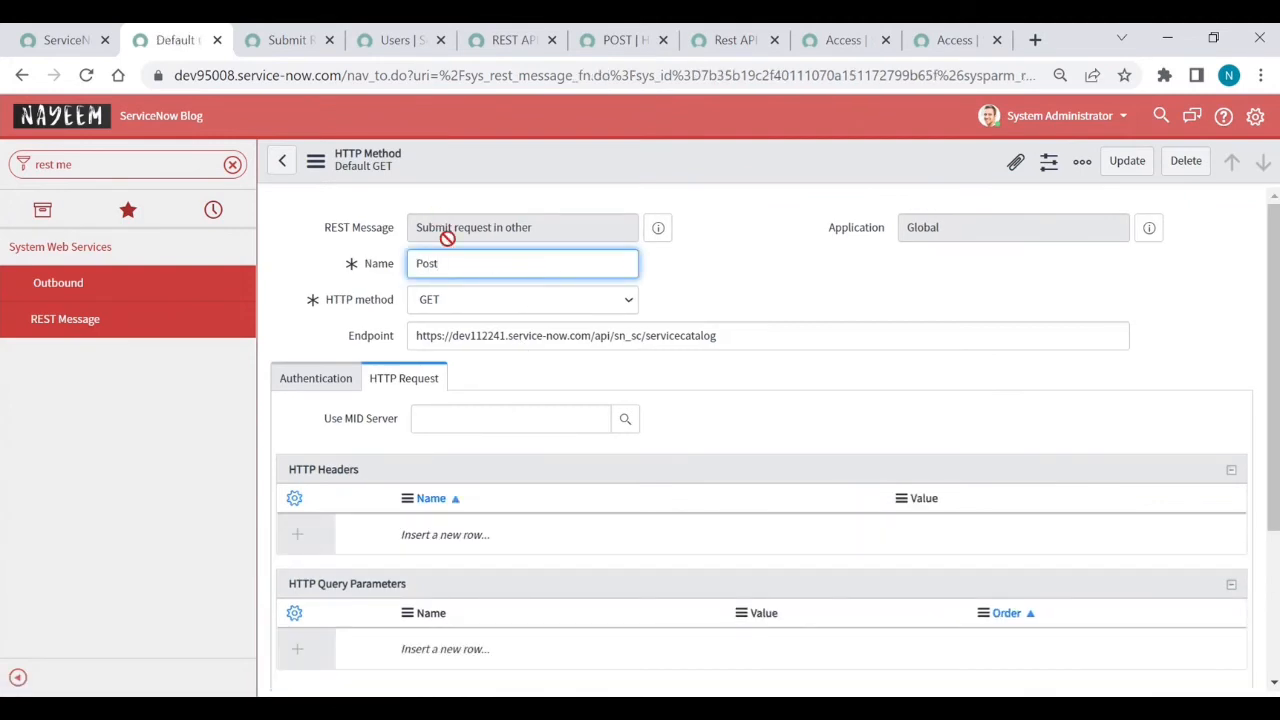
left_click(489, 303)
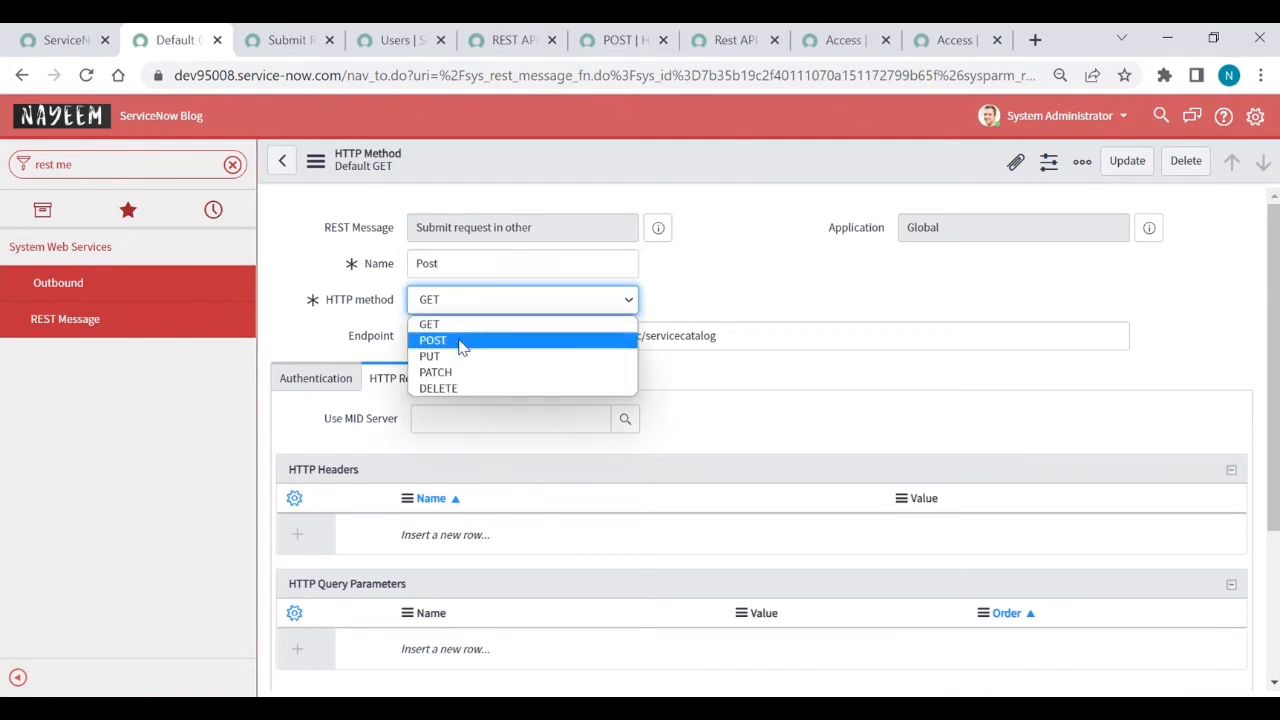
left_click(458, 339)
- Open Submit Request's existing POST method and select its order_now endpoint URL
left_click(291, 44)
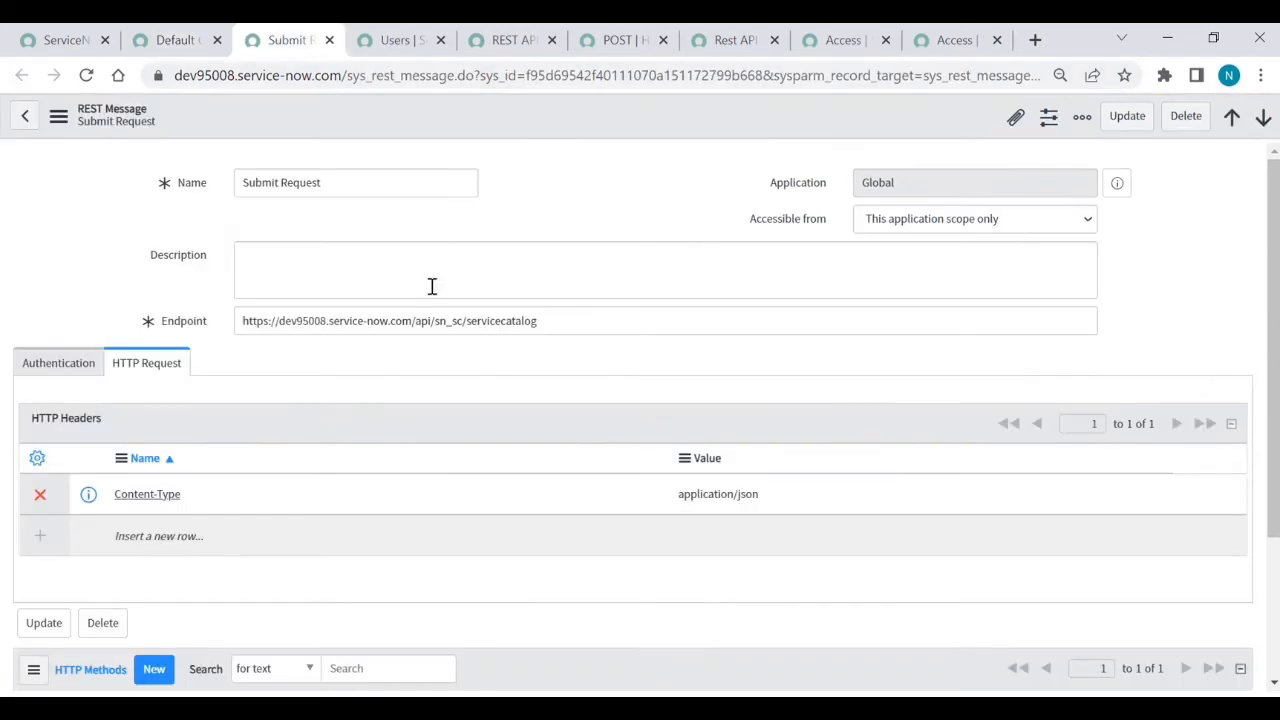
scroll(388, 416, "down", 3)
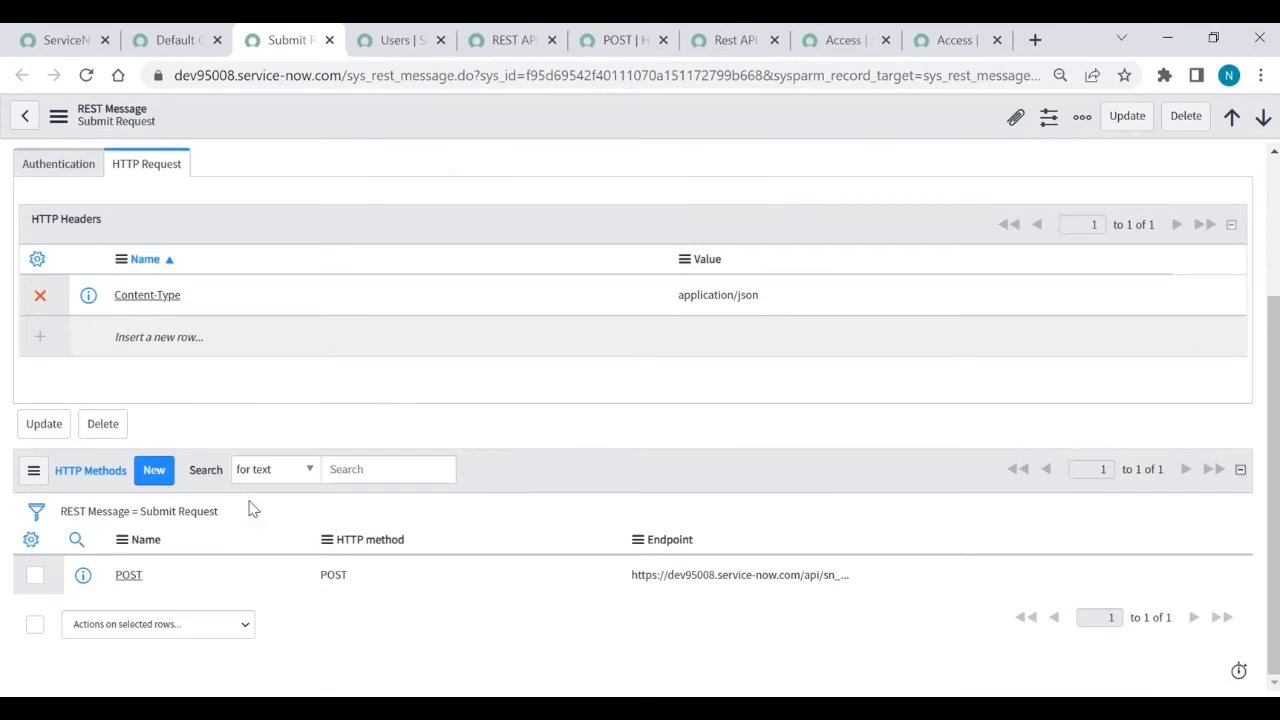
left_click(125, 580)
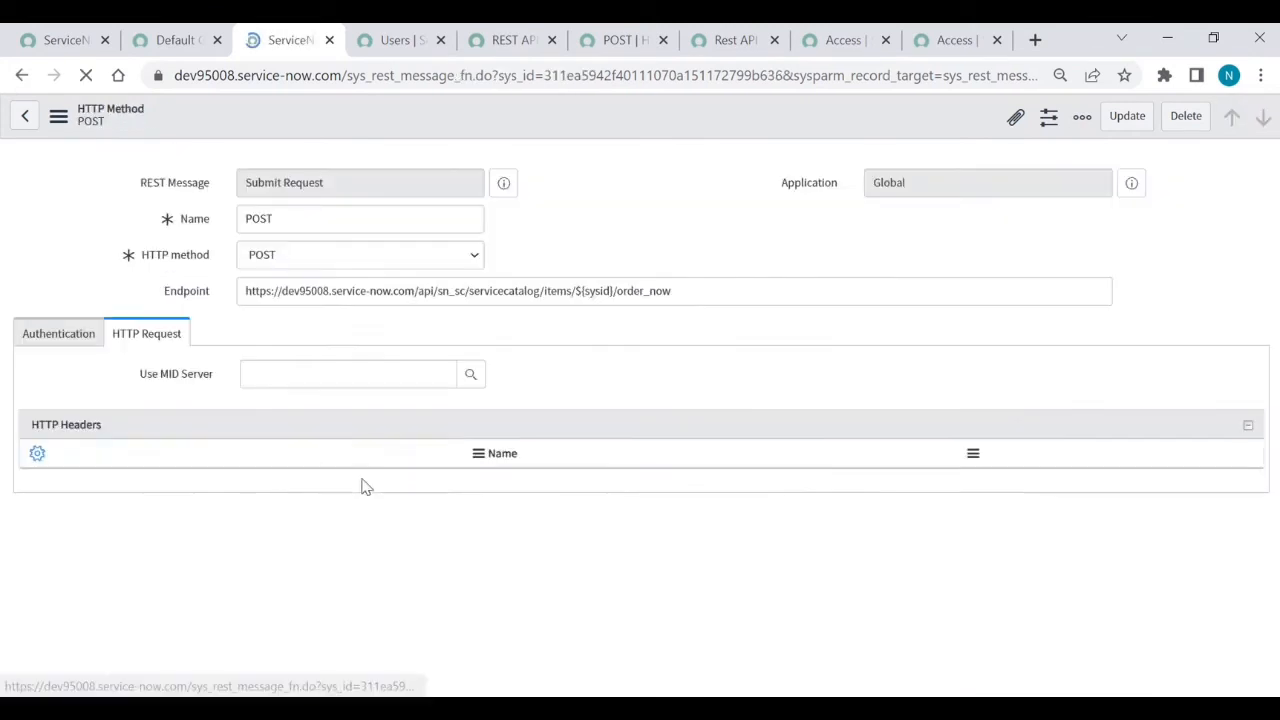
left_click(702, 291)
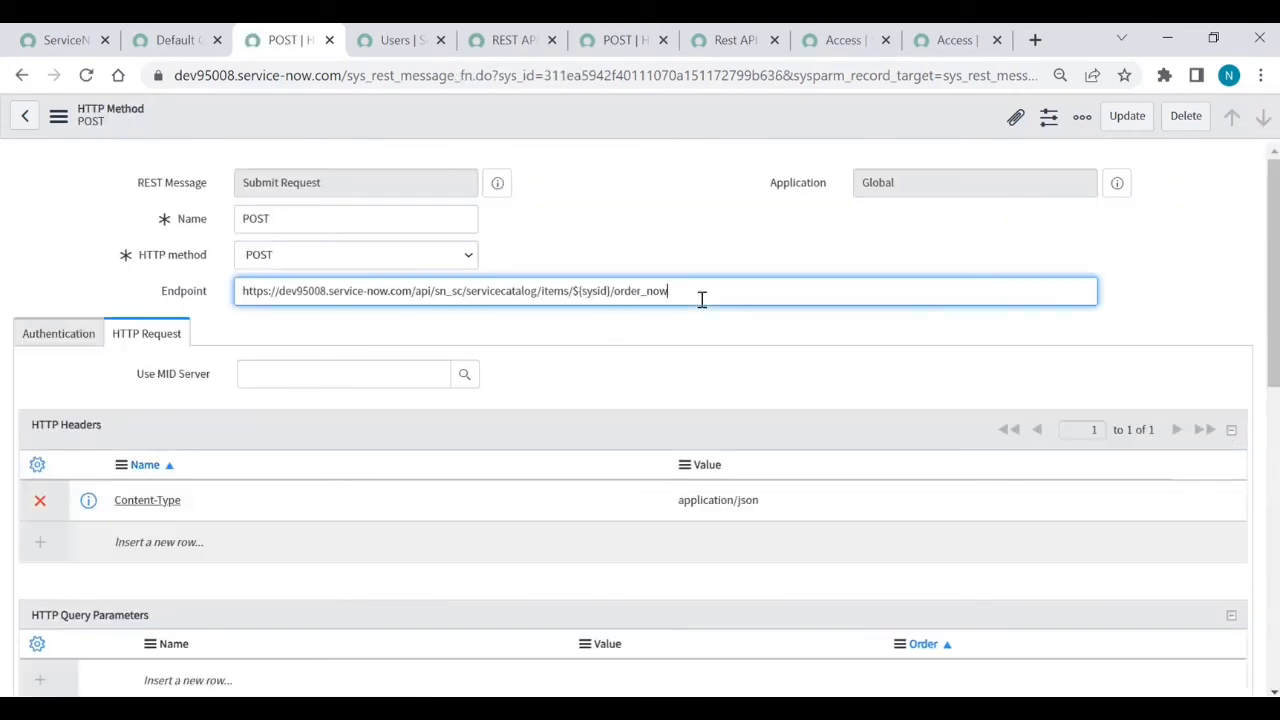
key("ctrl+a")
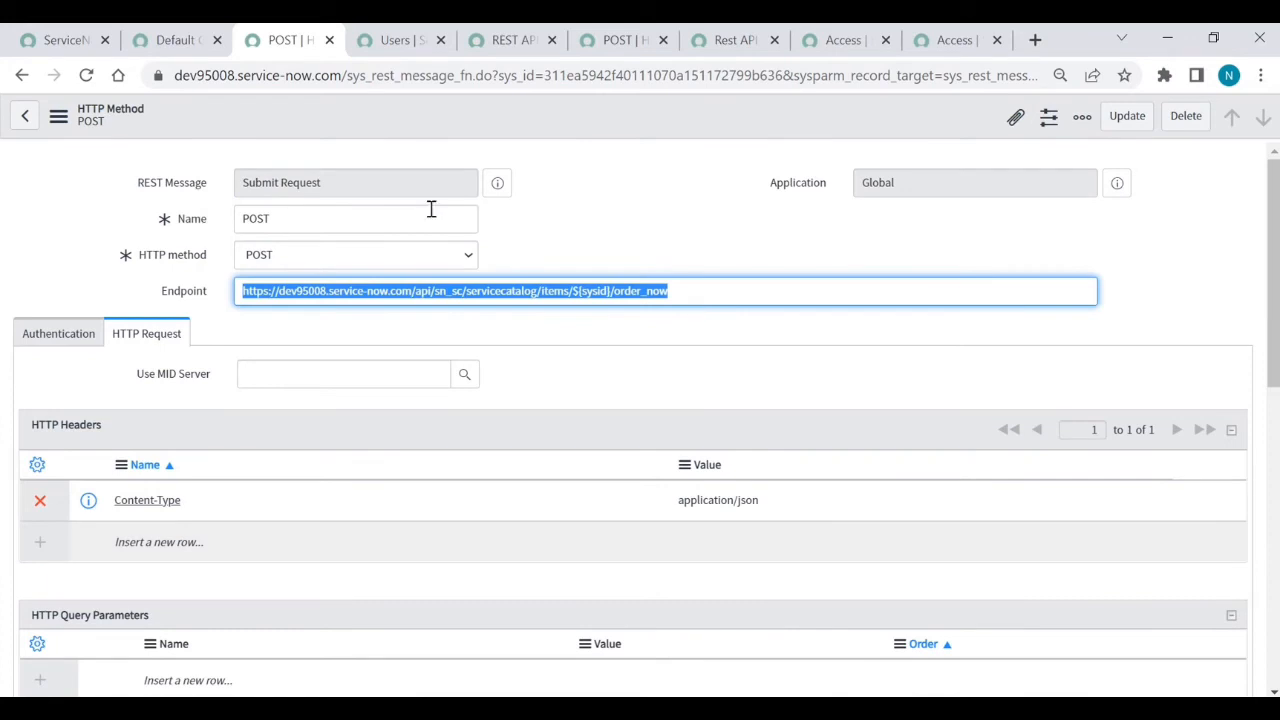
- Replace the new method's api/sn_sc/servicecatalog endpoint path with the copied items/${sysid}/order_now path
left_click(174, 40)
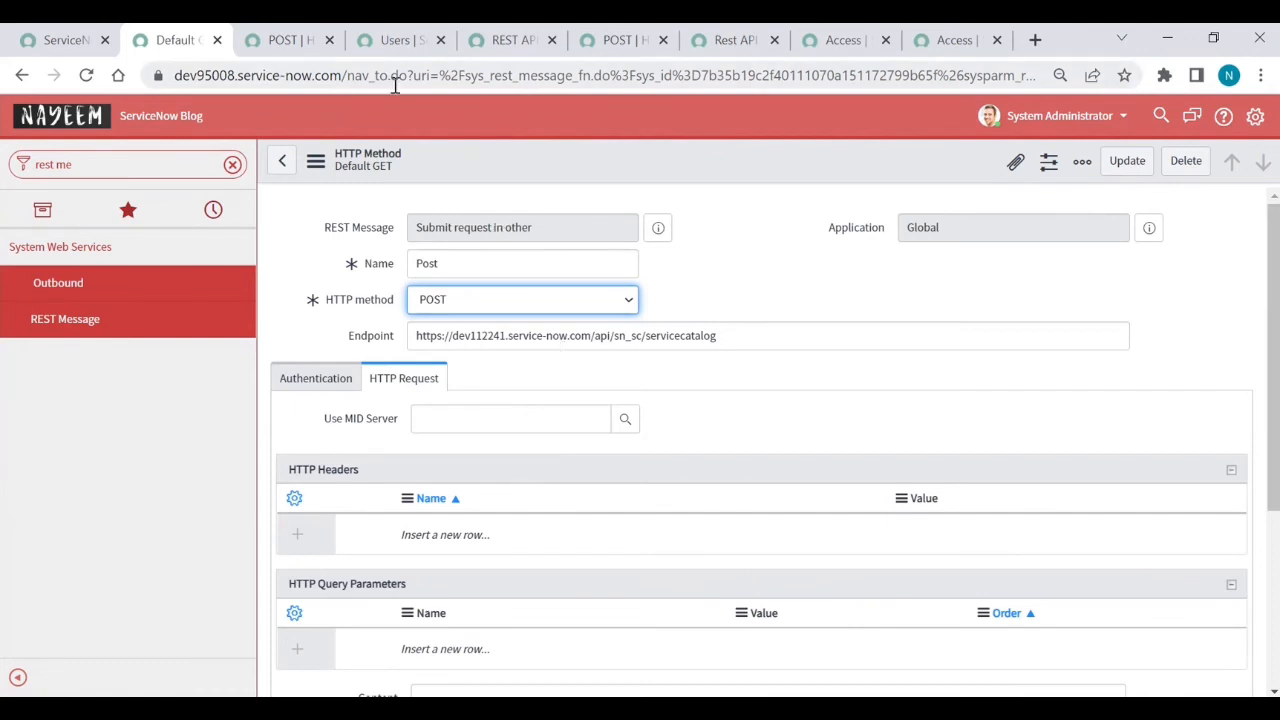
left_click(285, 40)
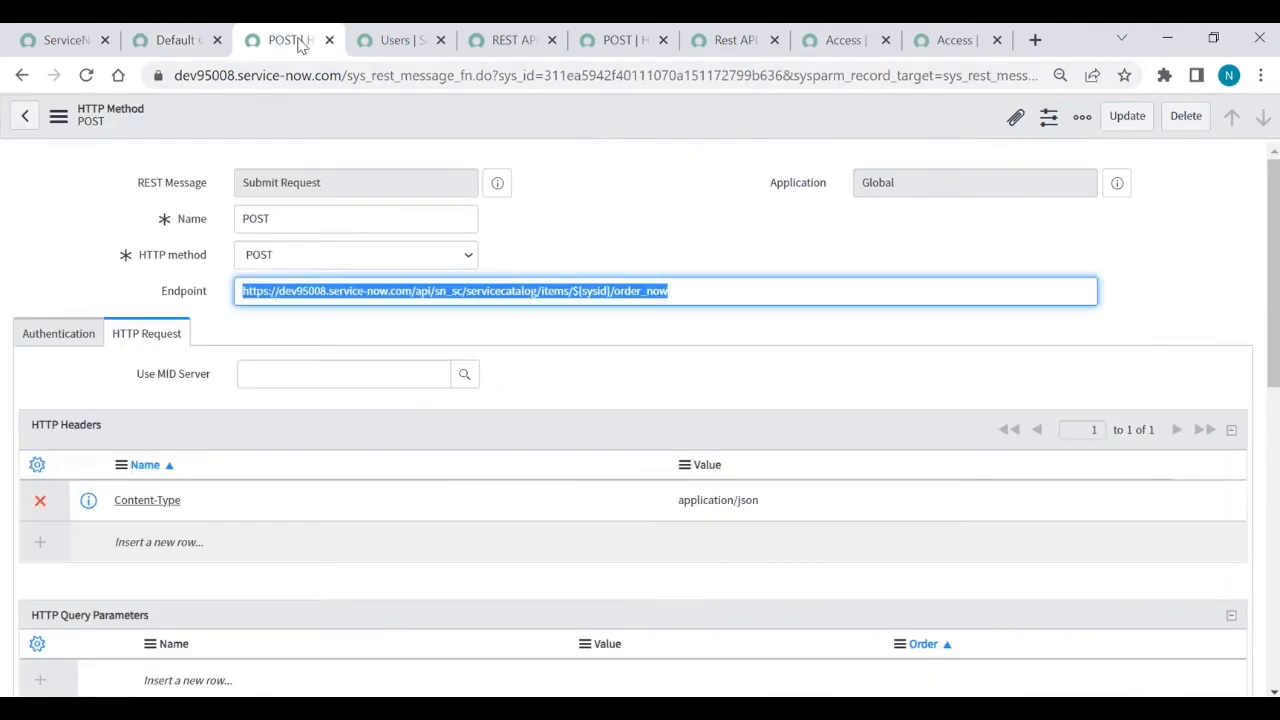
left_click(739, 290)
left_click_drag(739, 290, 416, 291)
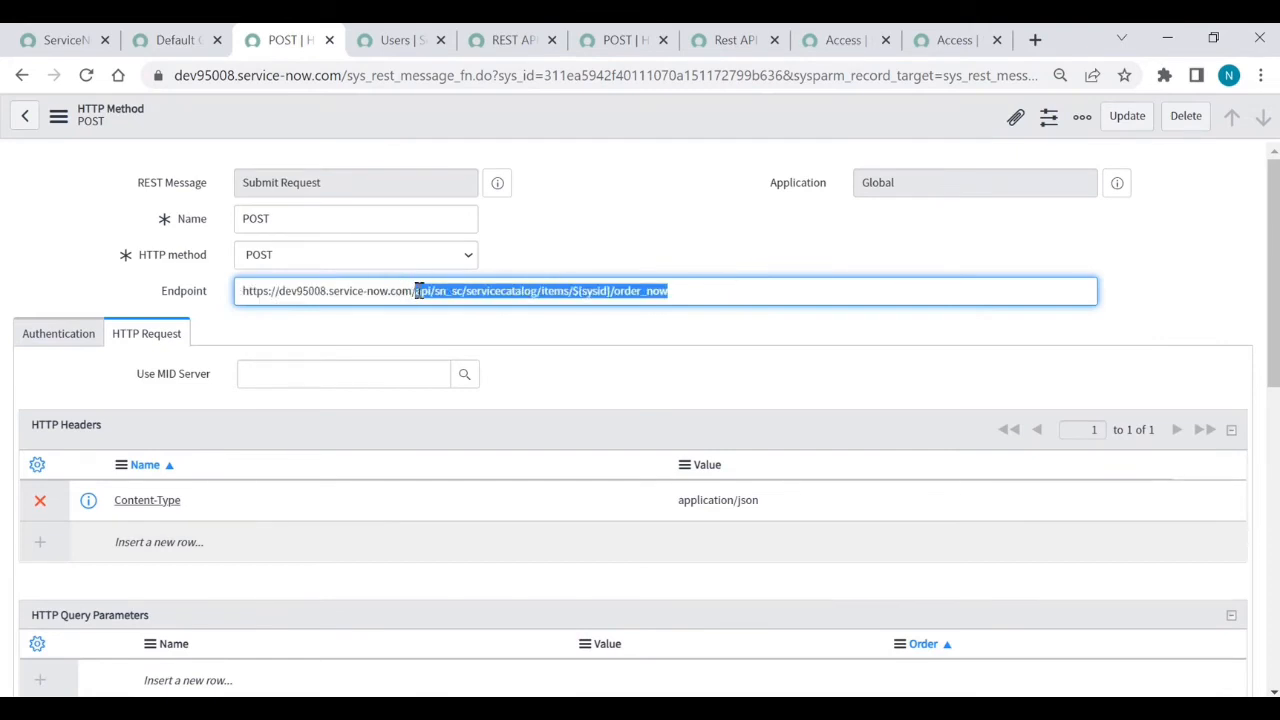
left_click(176, 40)
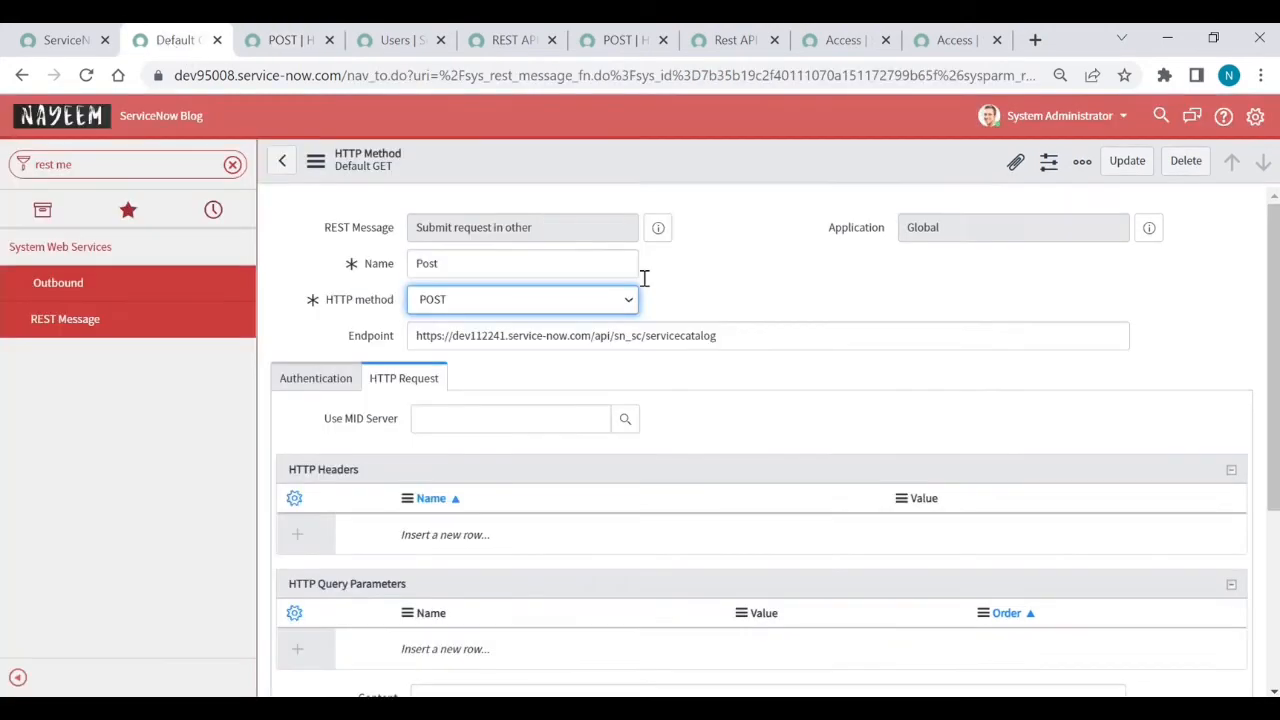
left_click_drag(750, 335, 598, 335)
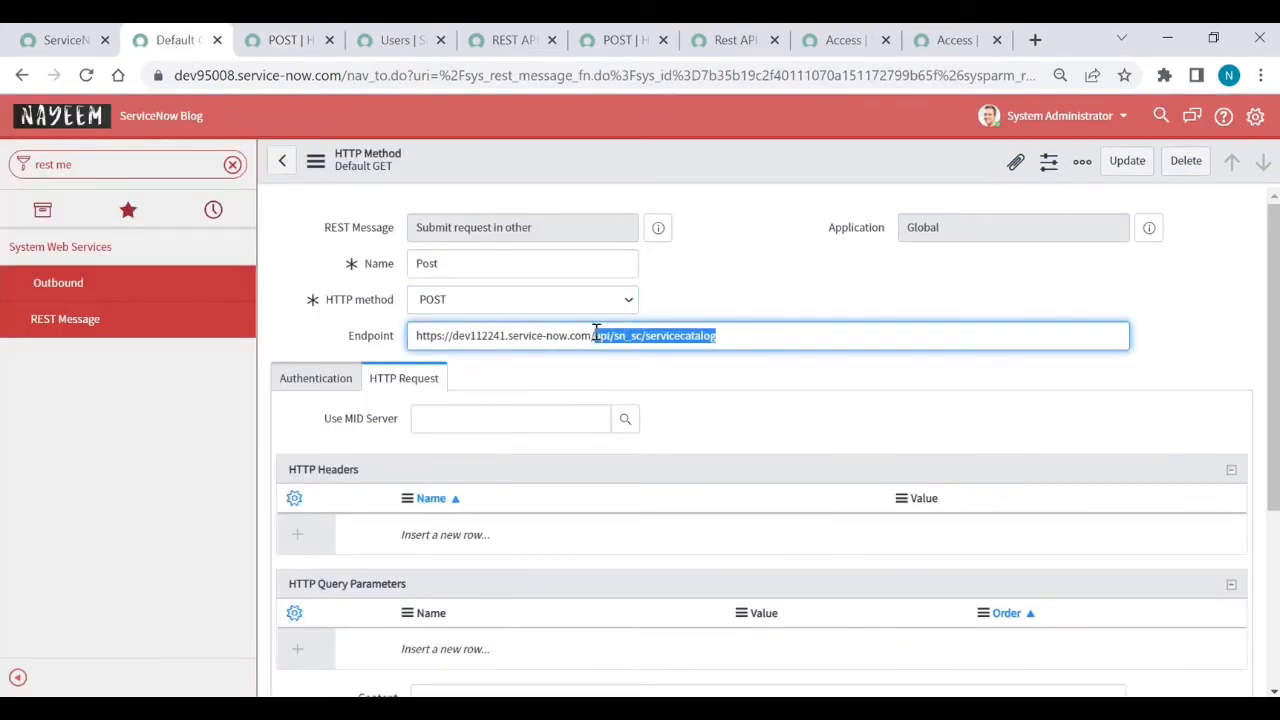
key("ctrl+v")
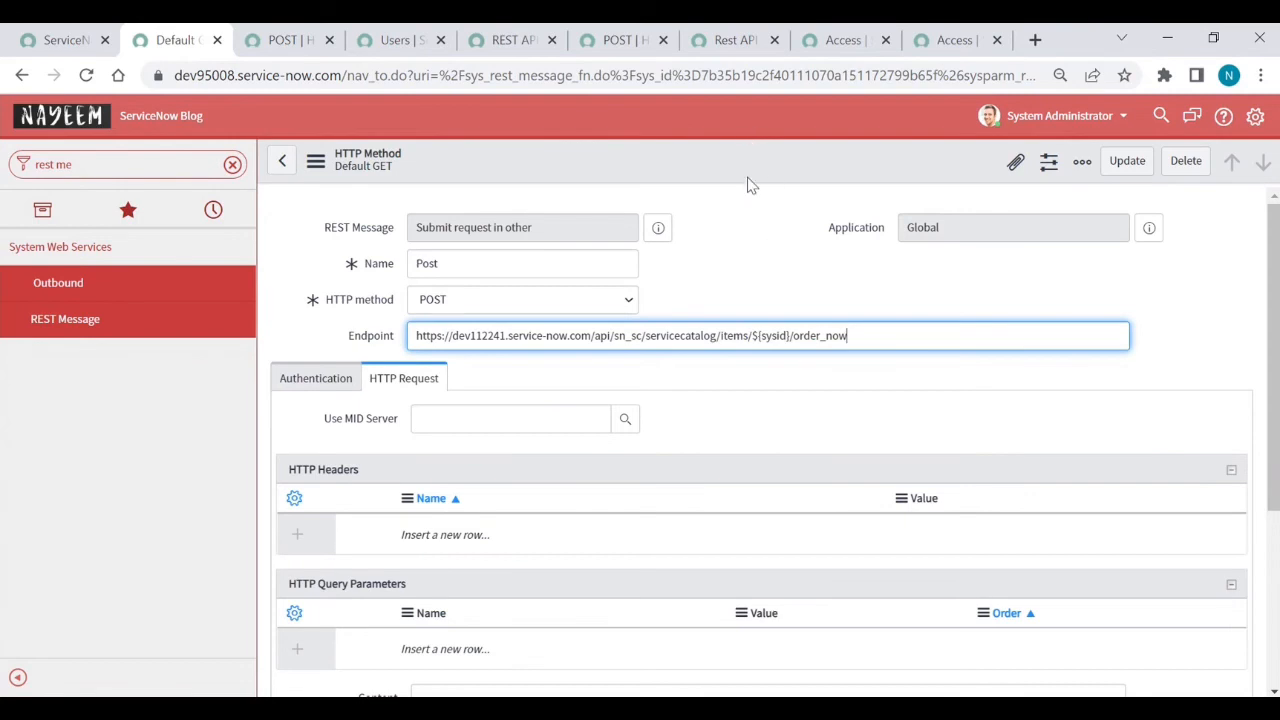
left_click(318, 384)
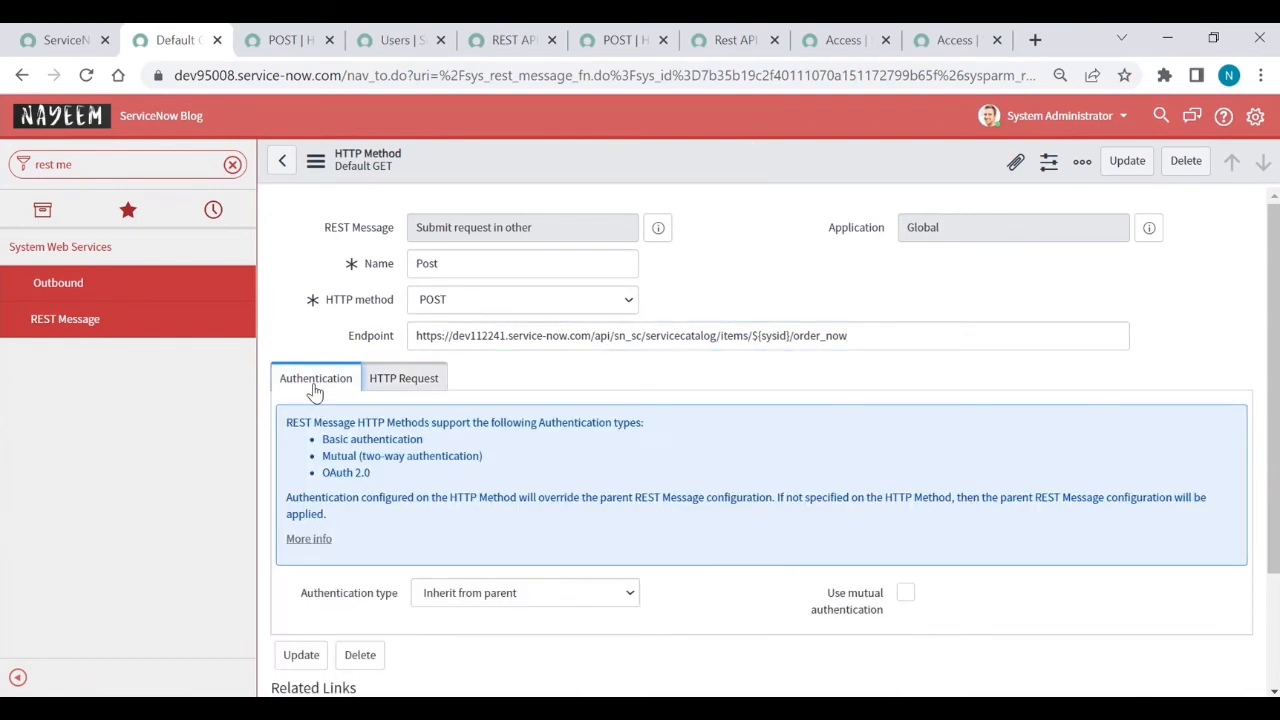
left_click(398, 378)
scroll(380, 371, "down", 3)
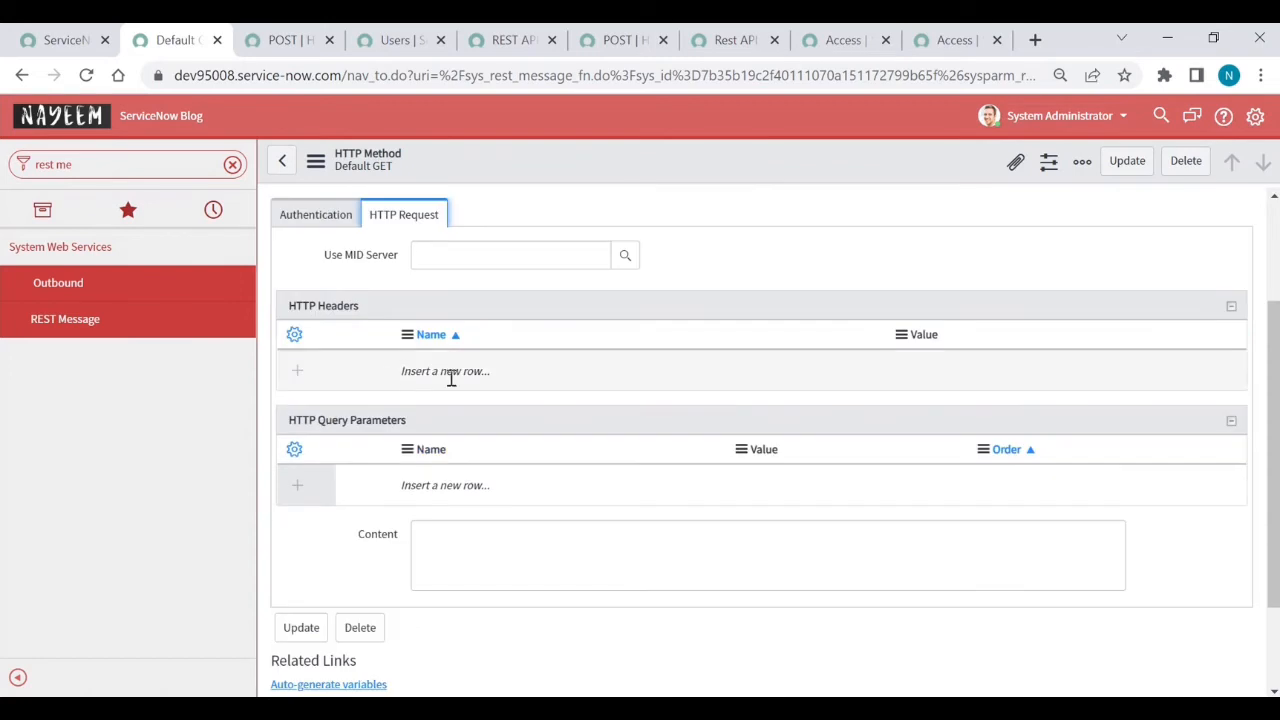
- Add an HTTP header Content-Type with value application/json
double_click(451, 373)
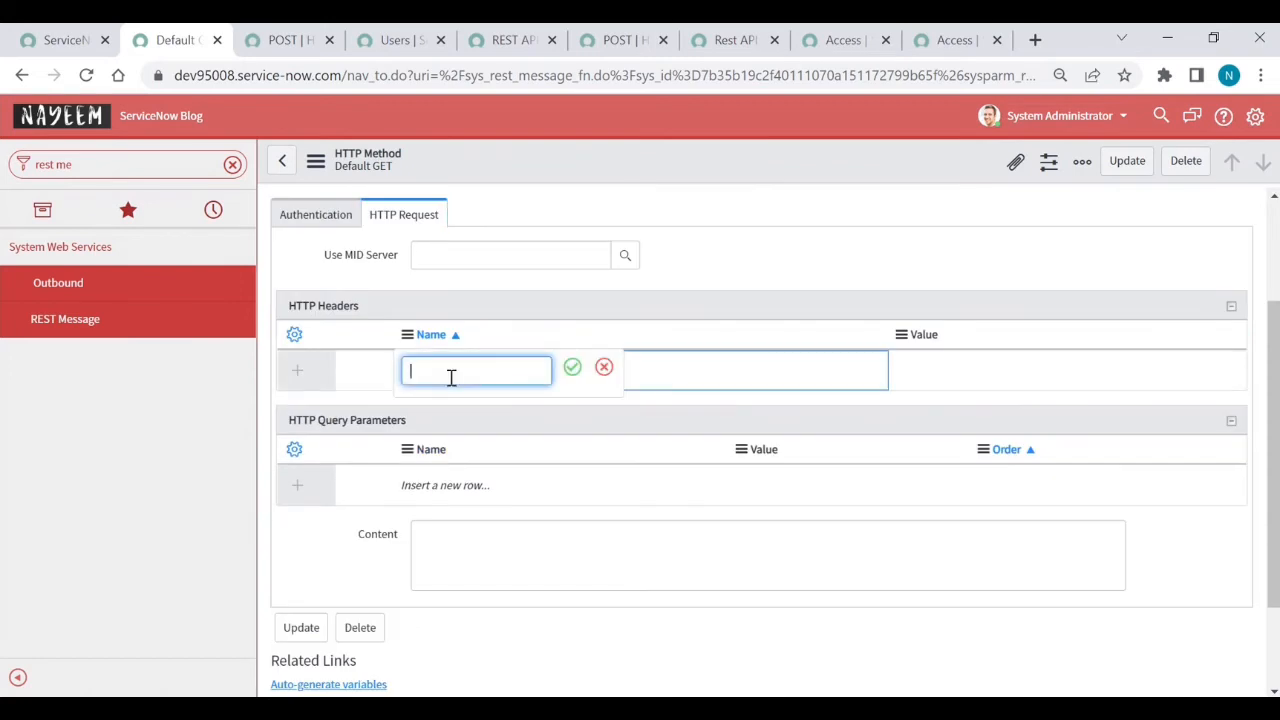
type("Content-Type")
left_click(573, 378)
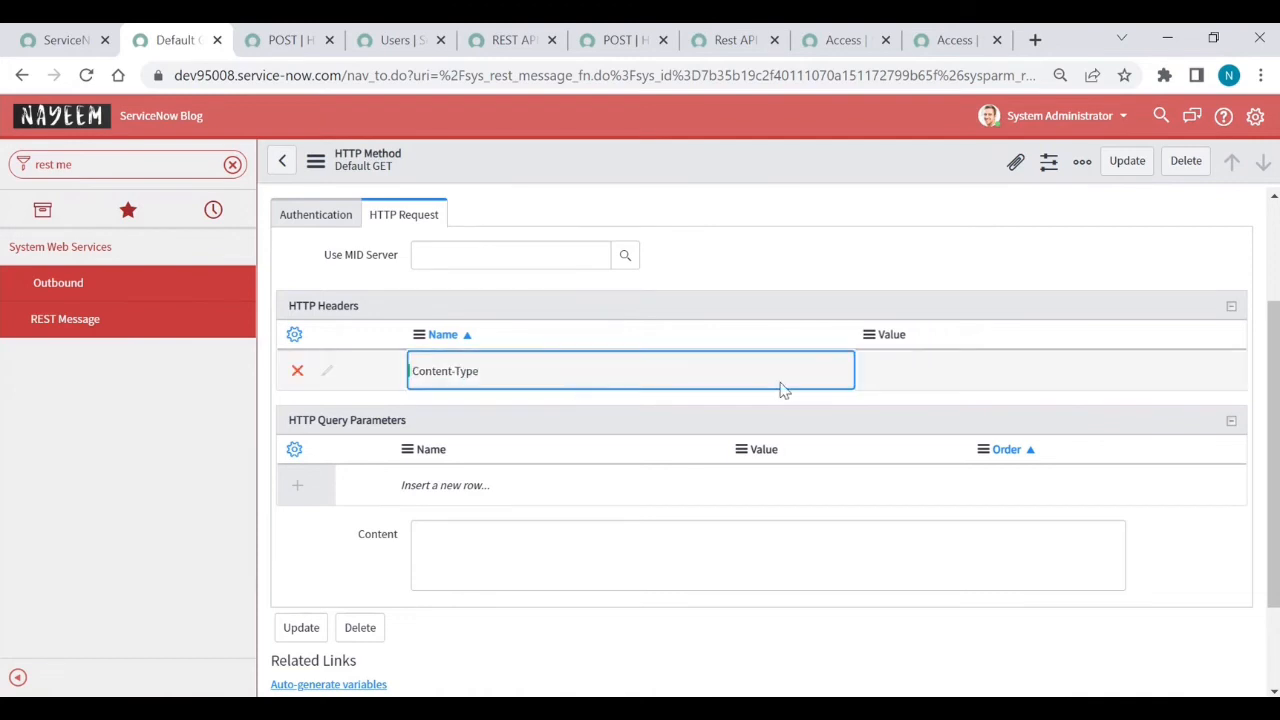
left_click(934, 366)
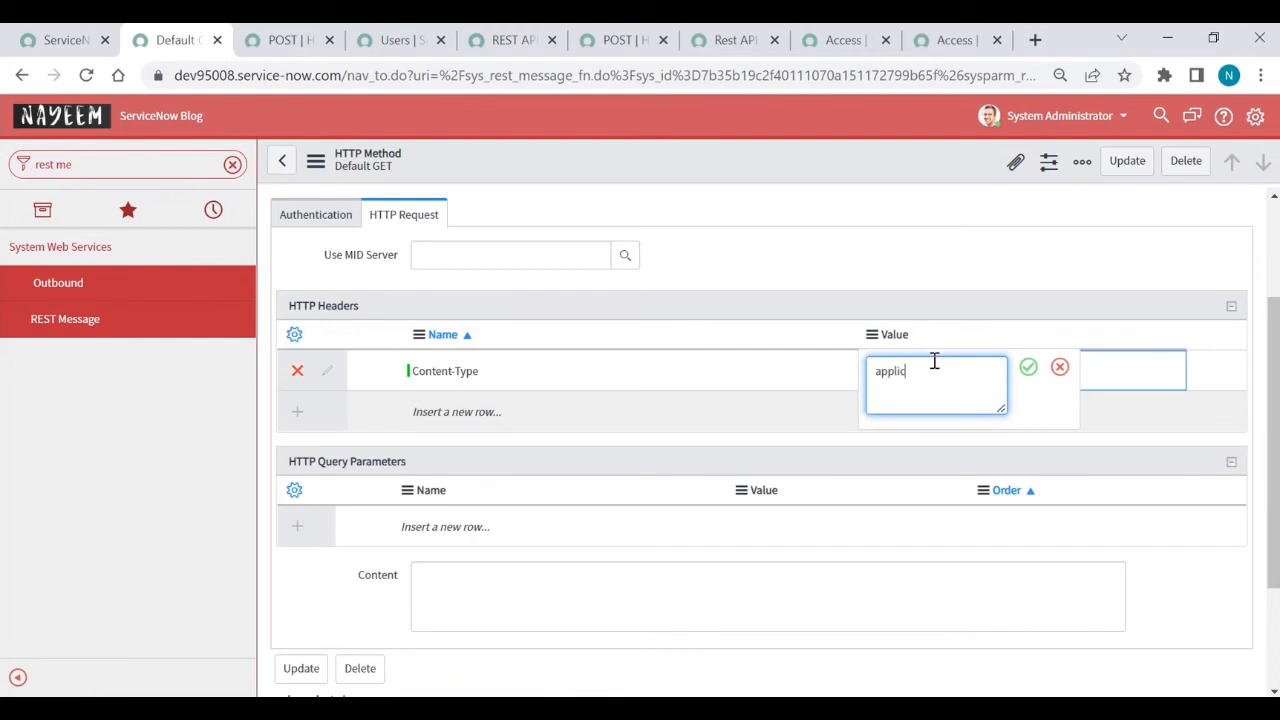
type("application/json")
key("Return")
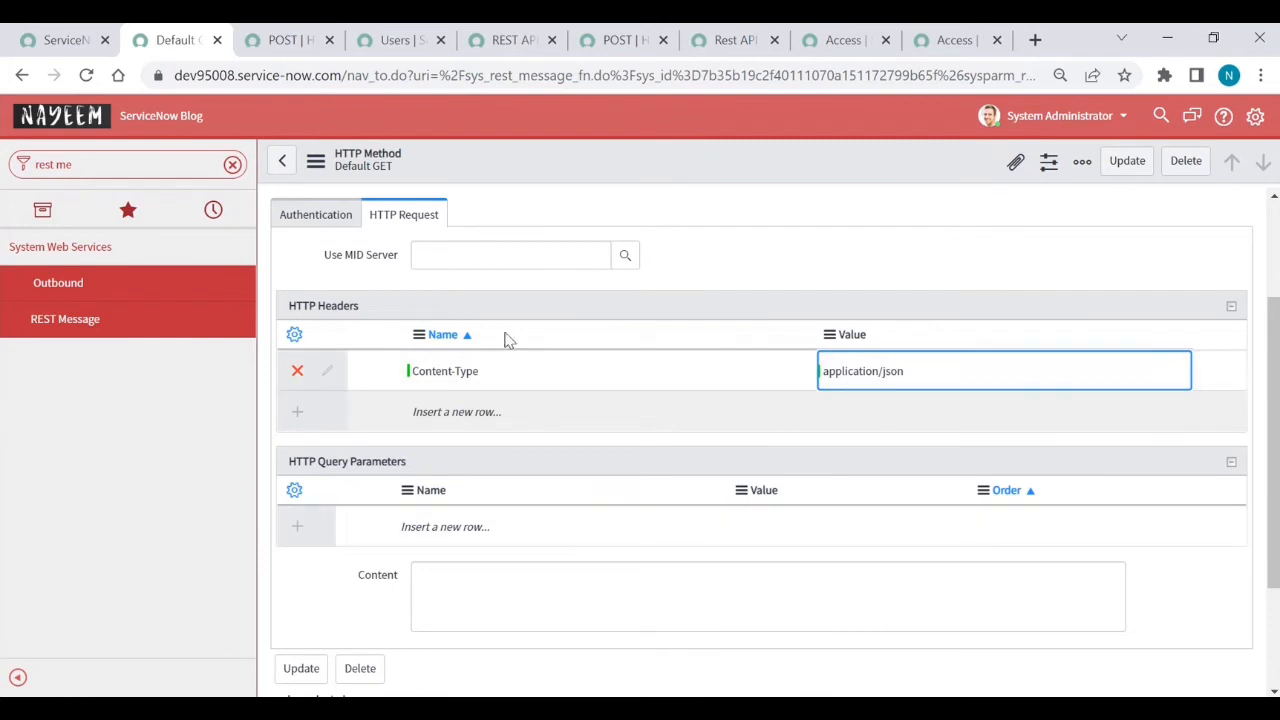
- Copy the existing POST method's JSON body into Content and rename requested_for_user to user
left_click(290, 42)
scroll(460, 447, "down", 5)
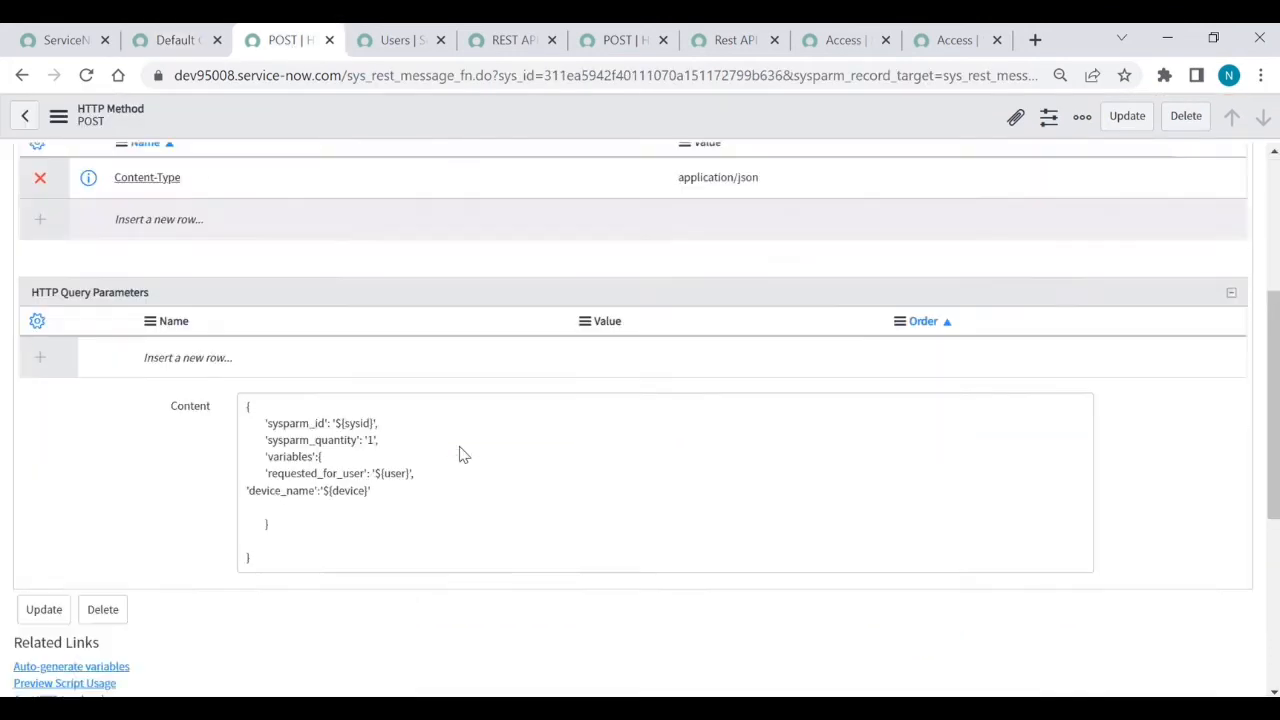
left_click(454, 530)
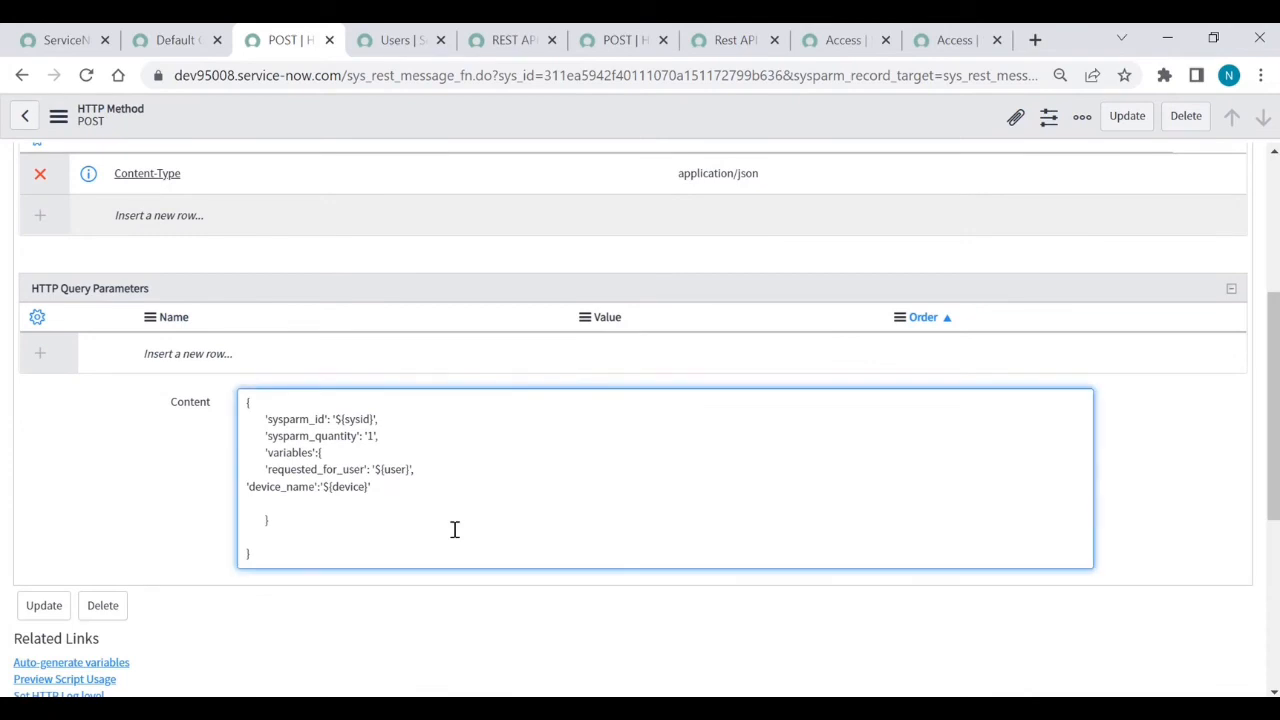
key("ctrl+a")
key("ctrl+c")
left_click(175, 42)
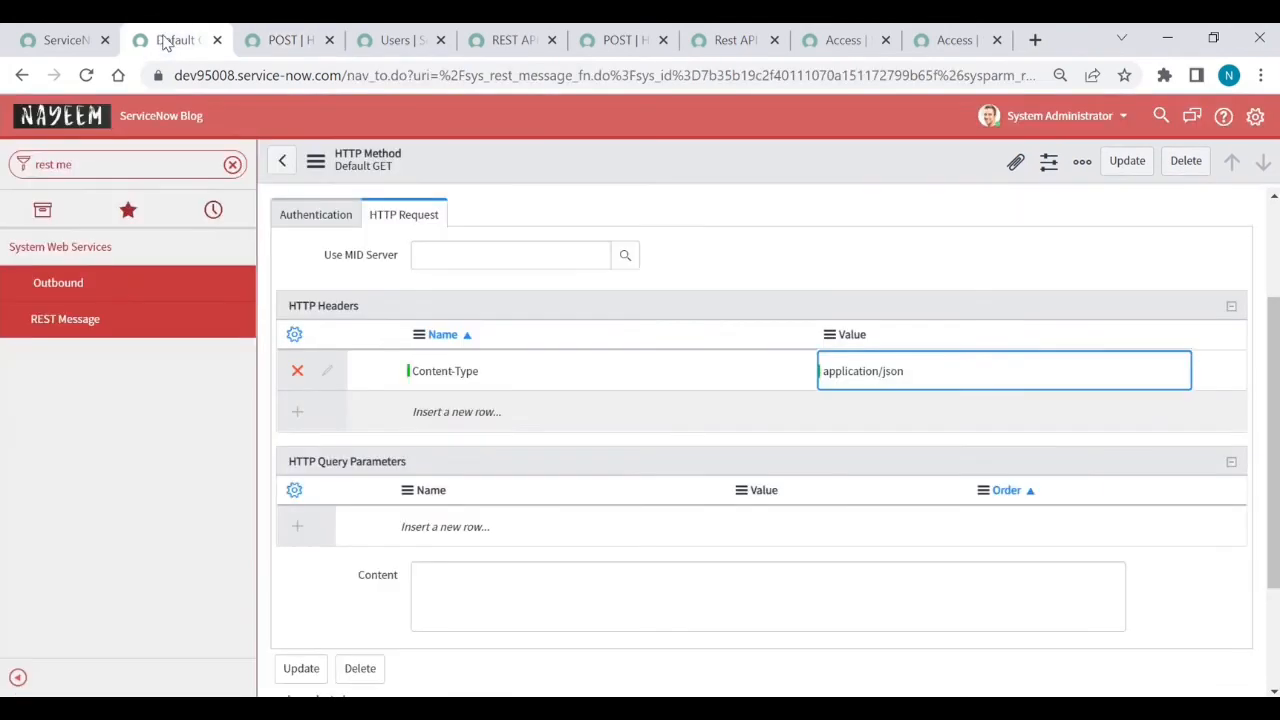
left_click(514, 591)
key("ctrl+v")
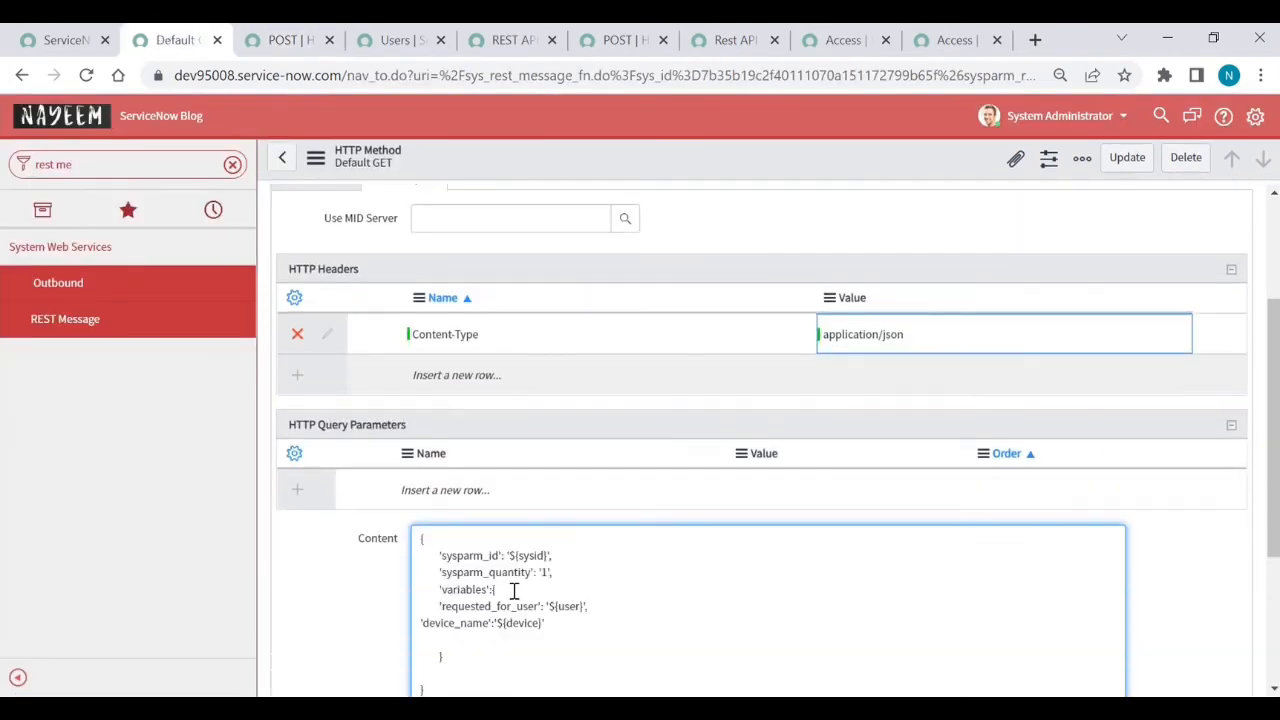
scroll(514, 591, "down", 1)
double_click(514, 553)
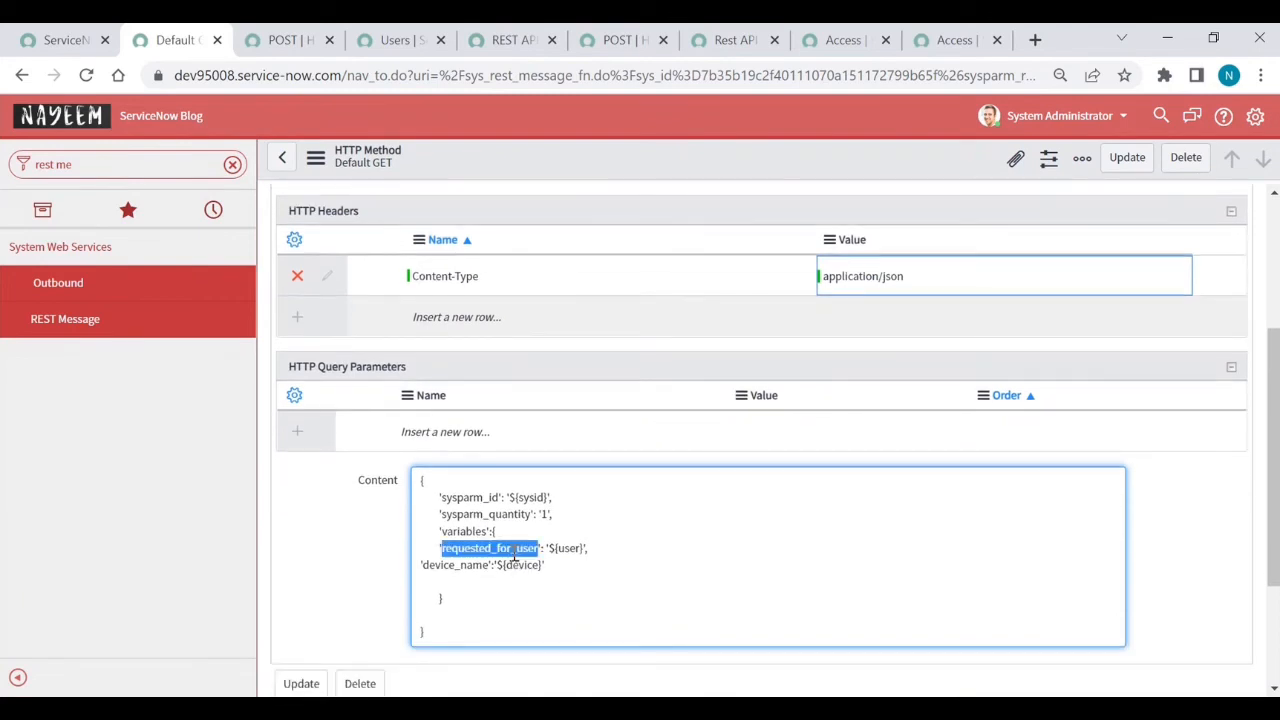
type("users")
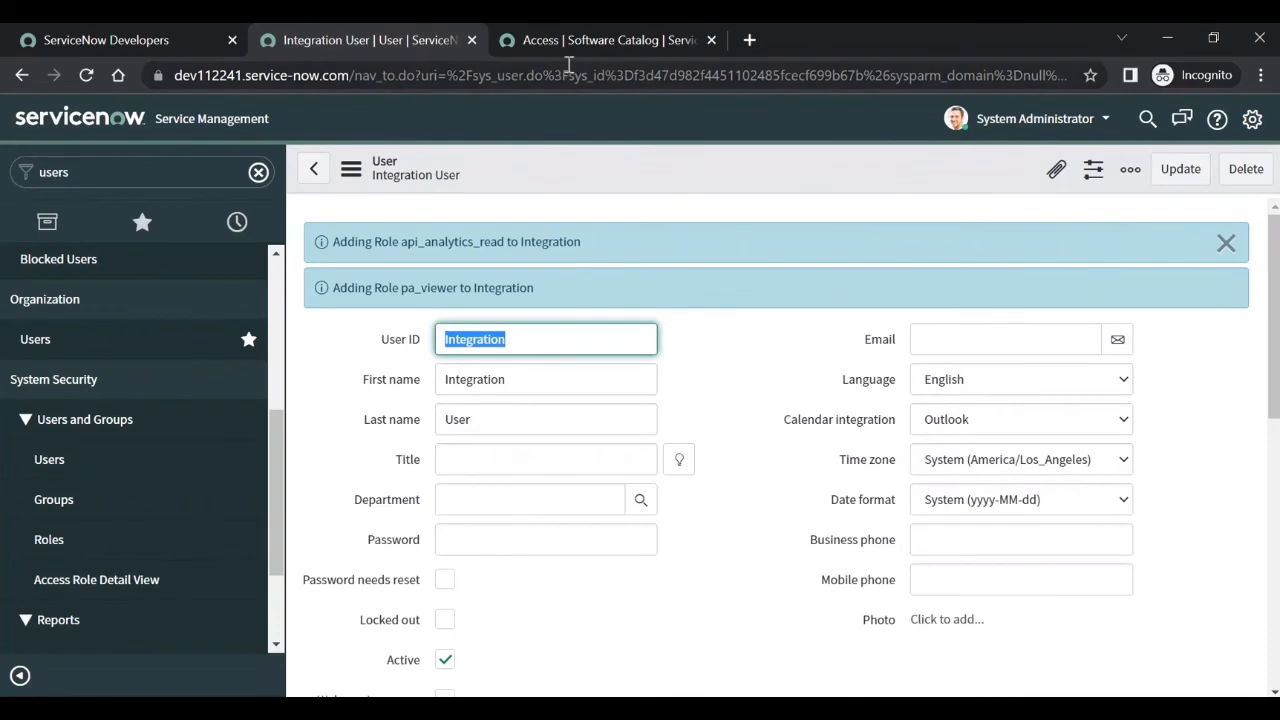
- Rename the Access item's useruser variable to u_user and save it
left_click(586, 38)
scroll(603, 520, "down", 15)
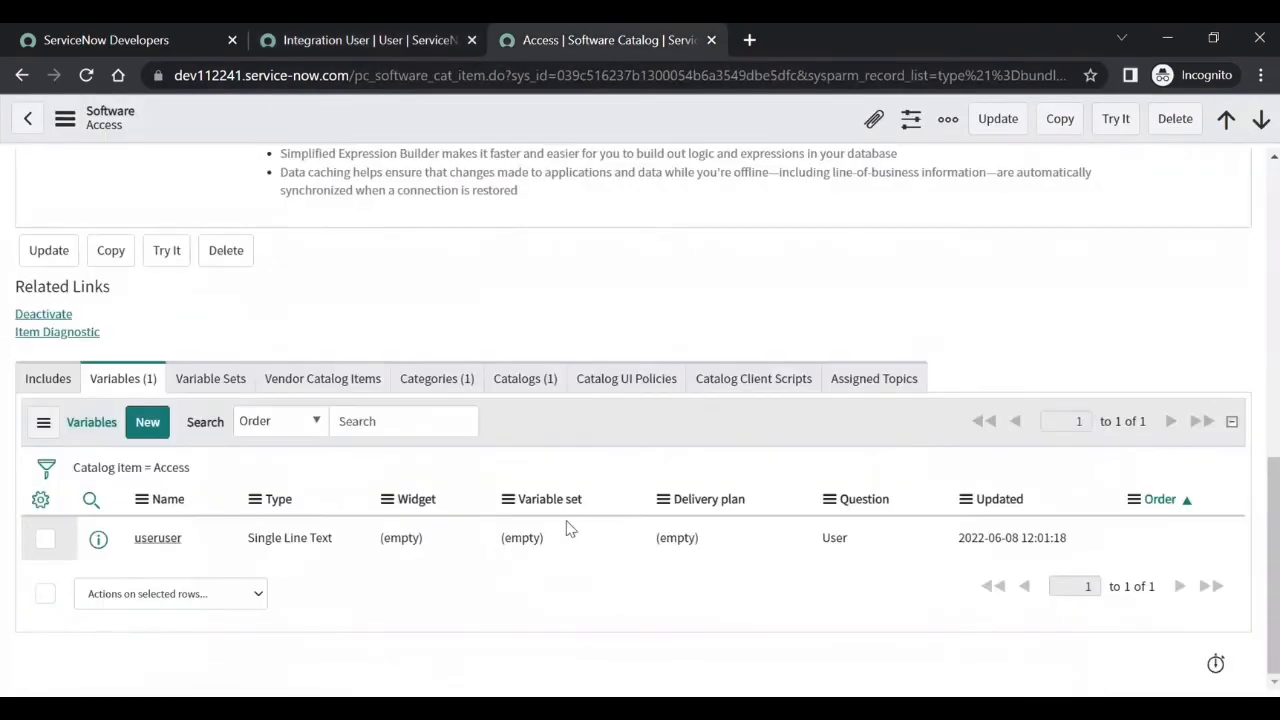
left_click(163, 545)
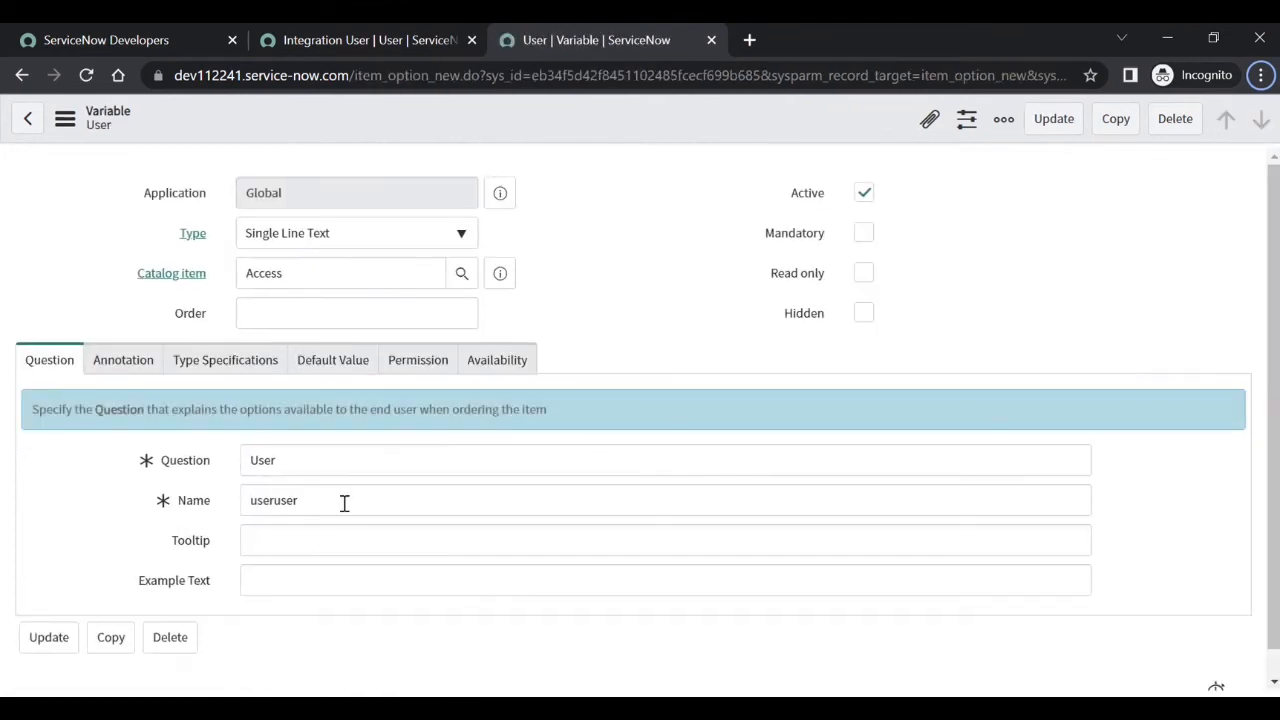
double_click(344, 501)
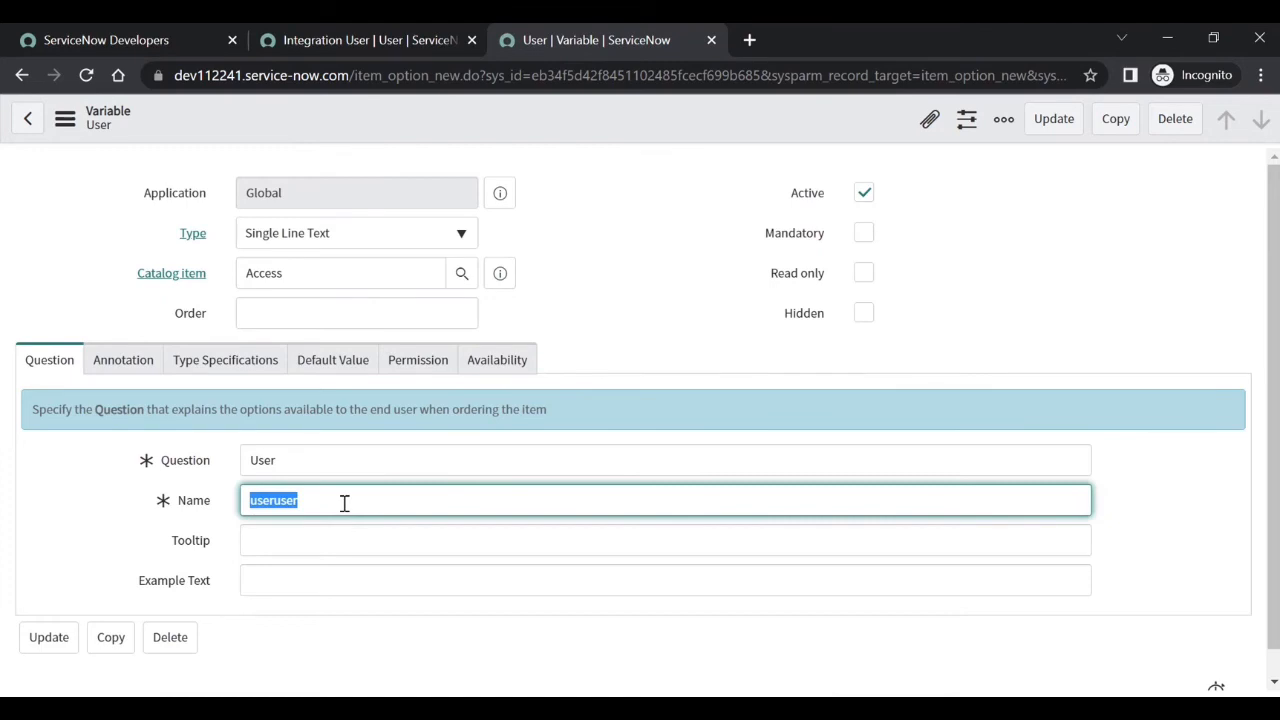
type("use")
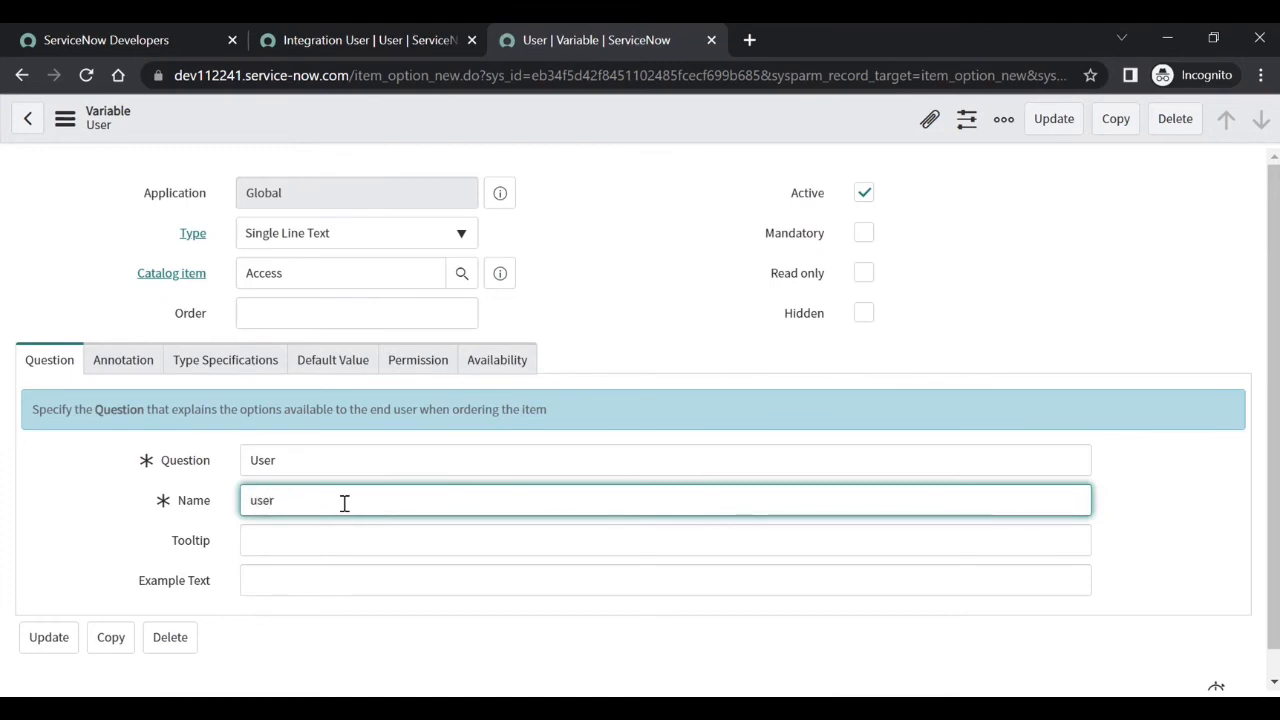
type("u_")
right_click(618, 114)
left_click(647, 122)
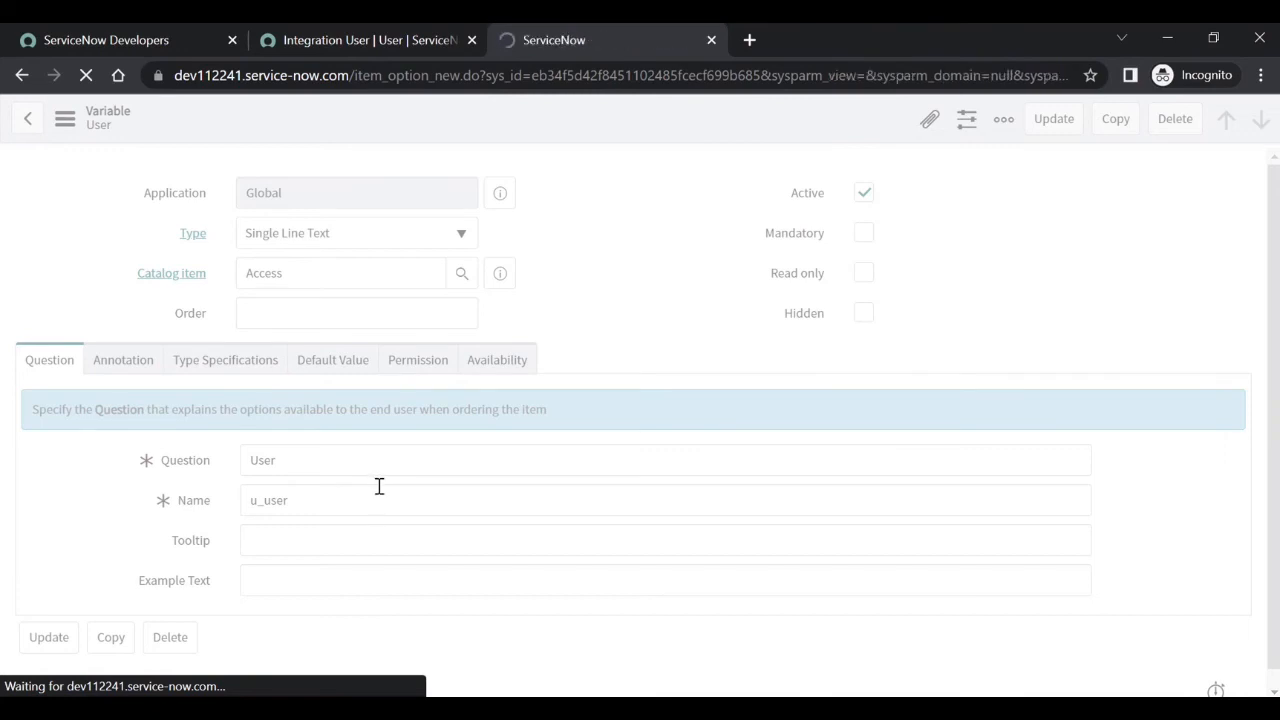
- Change the body's user key to u_user, delete the device_name line, and save the method
double_click(348, 505)
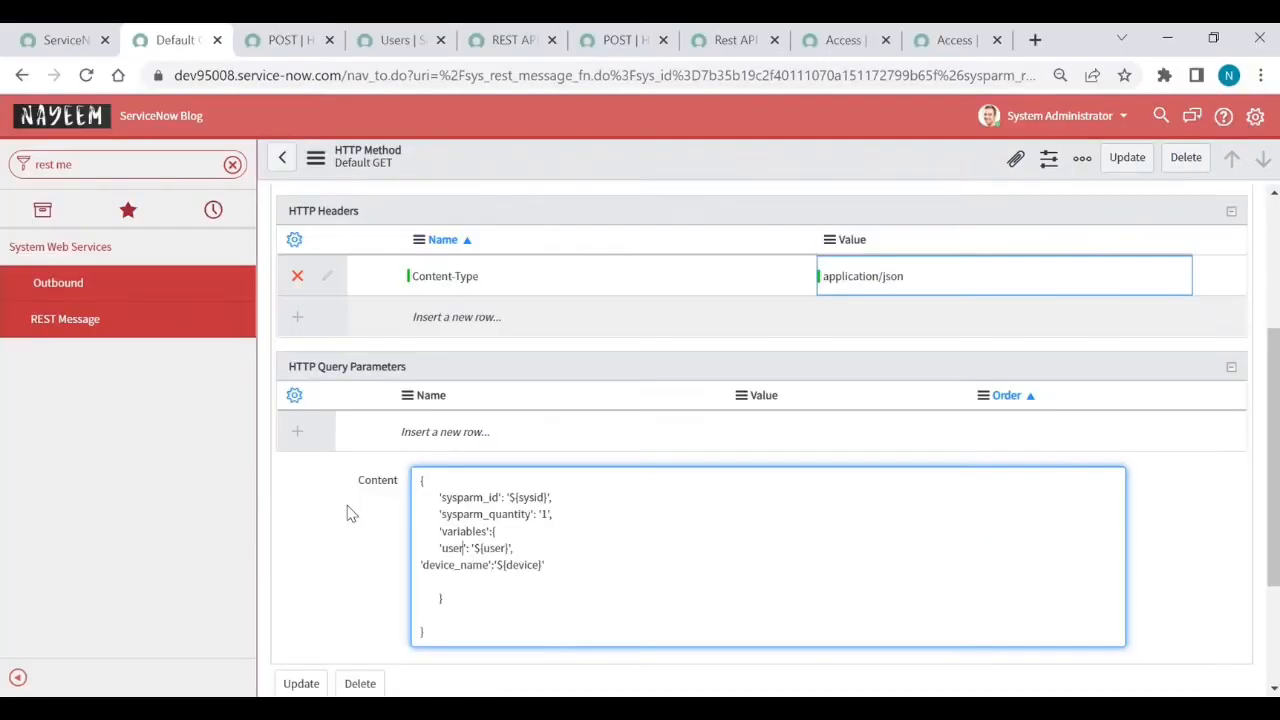
double_click(455, 548)
type("u_user")
left_click(408, 568)
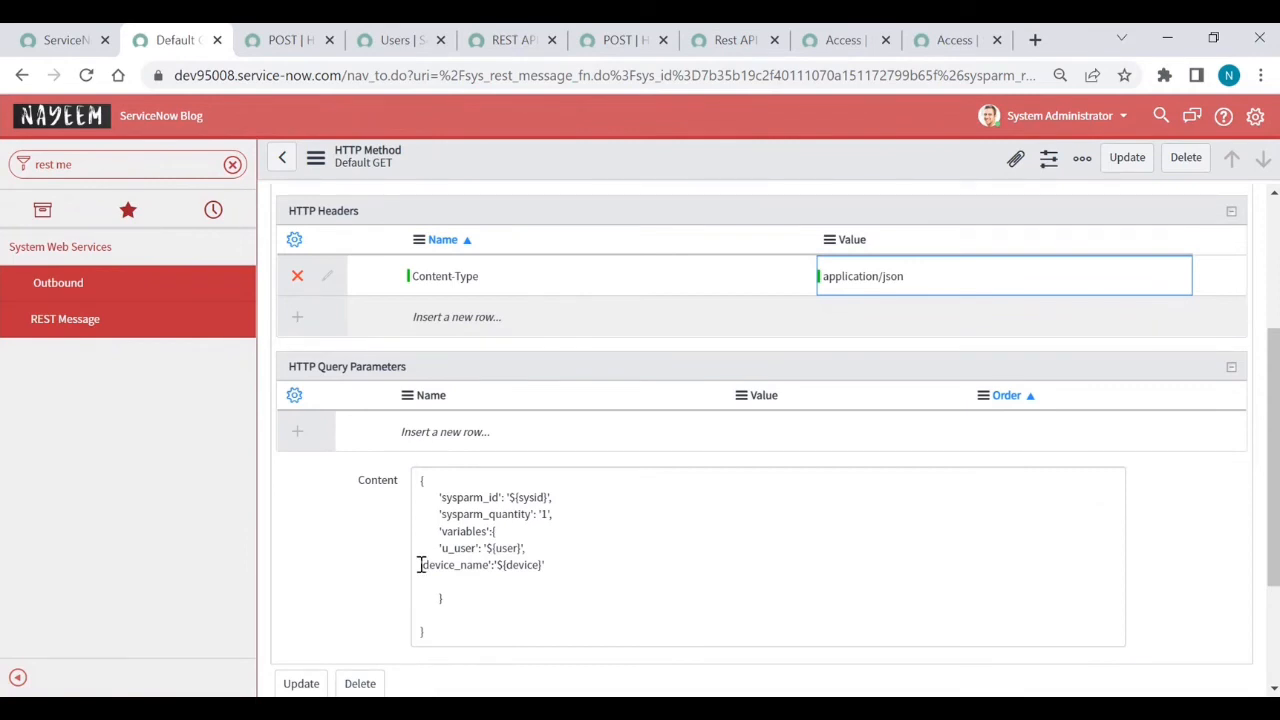
left_click_drag(420, 565, 567, 565)
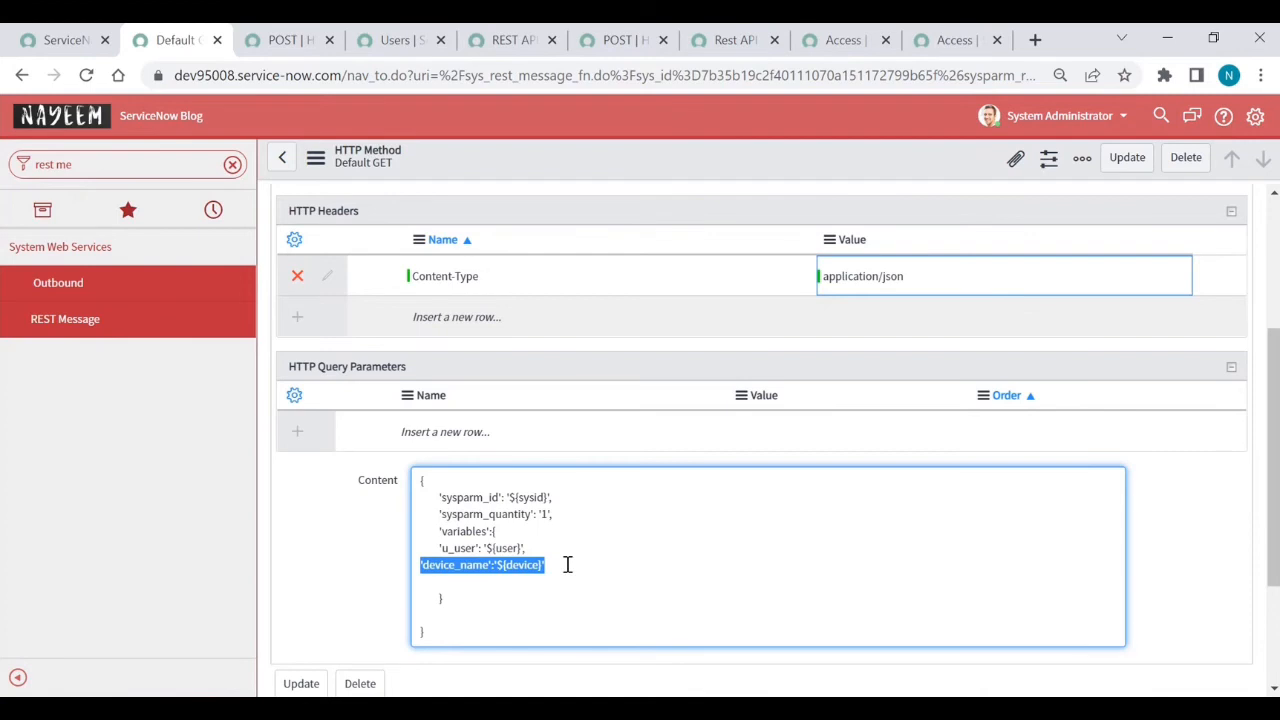
key("BackSpace")
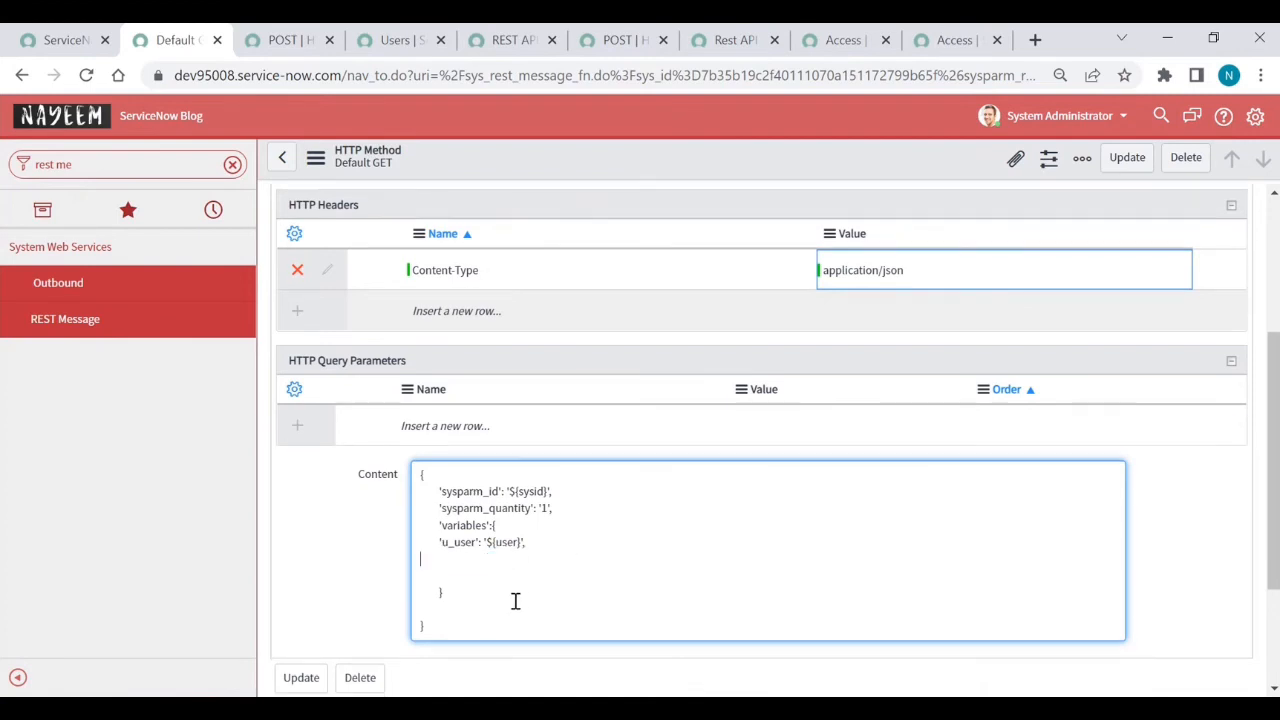
right_click(688, 168)
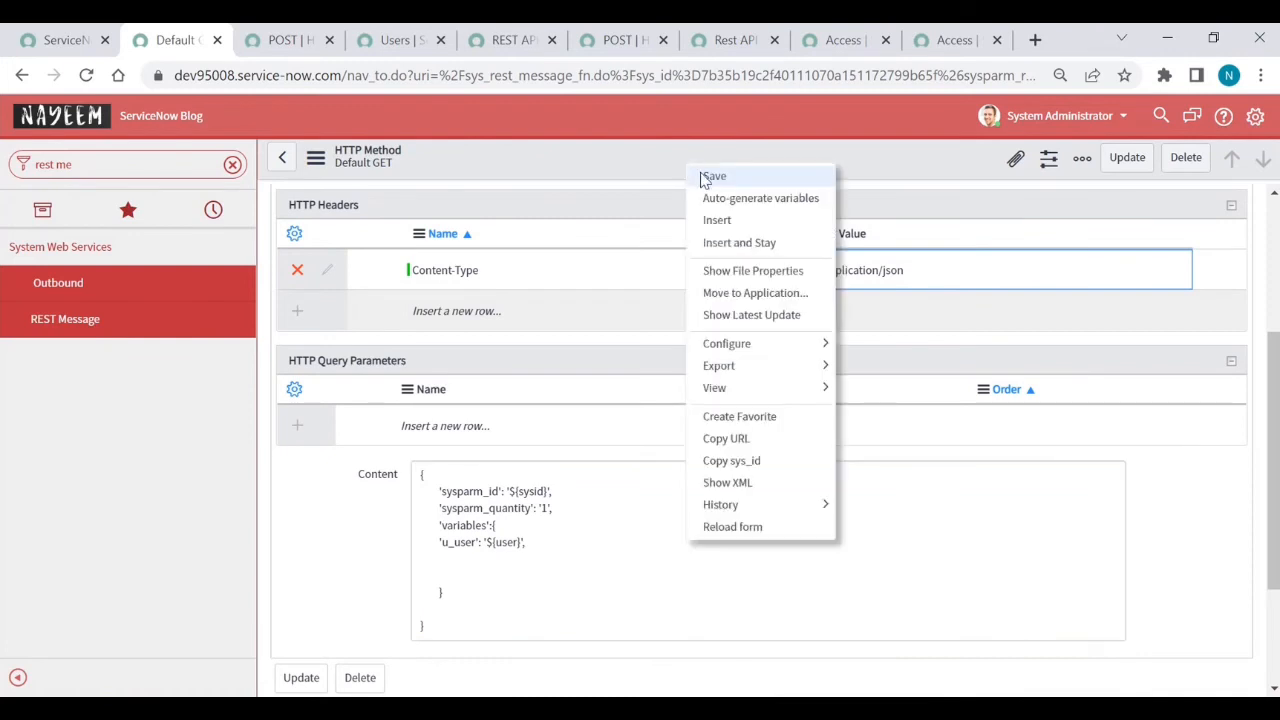
left_click(713, 177)
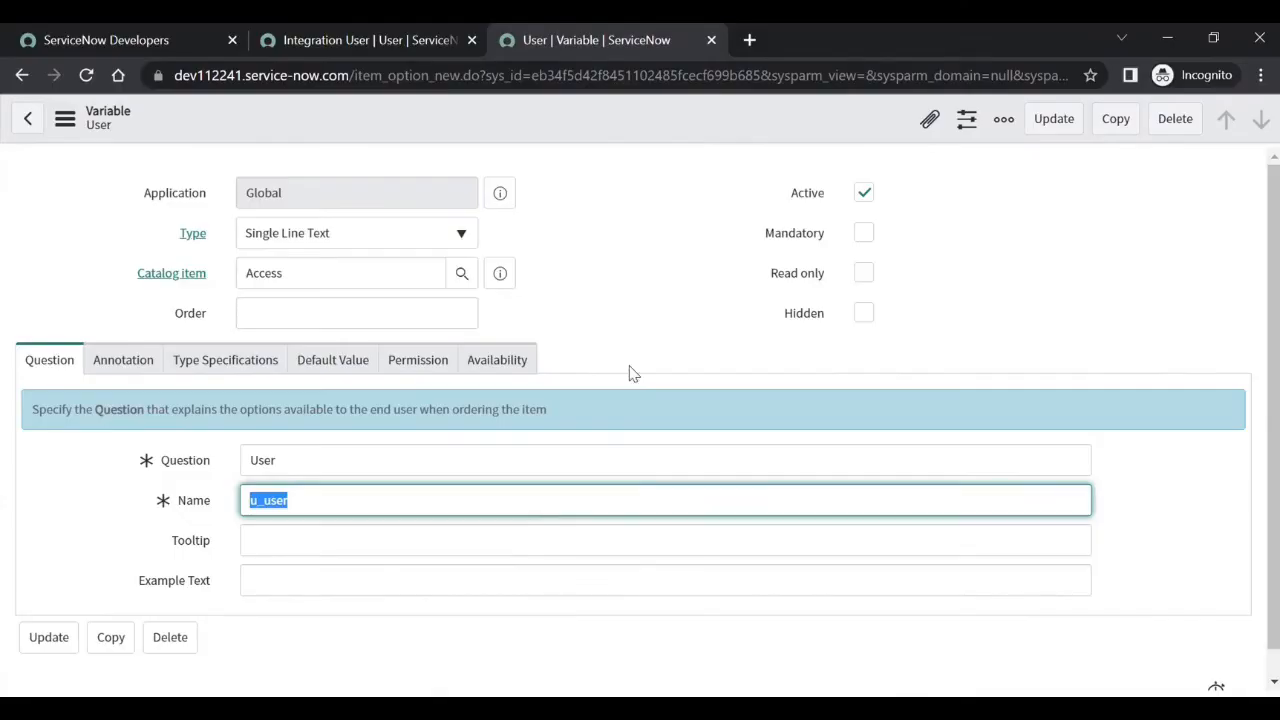
- Copy the Access catalog item's sys_id and return to the first instance's POST method
left_click(20, 77)
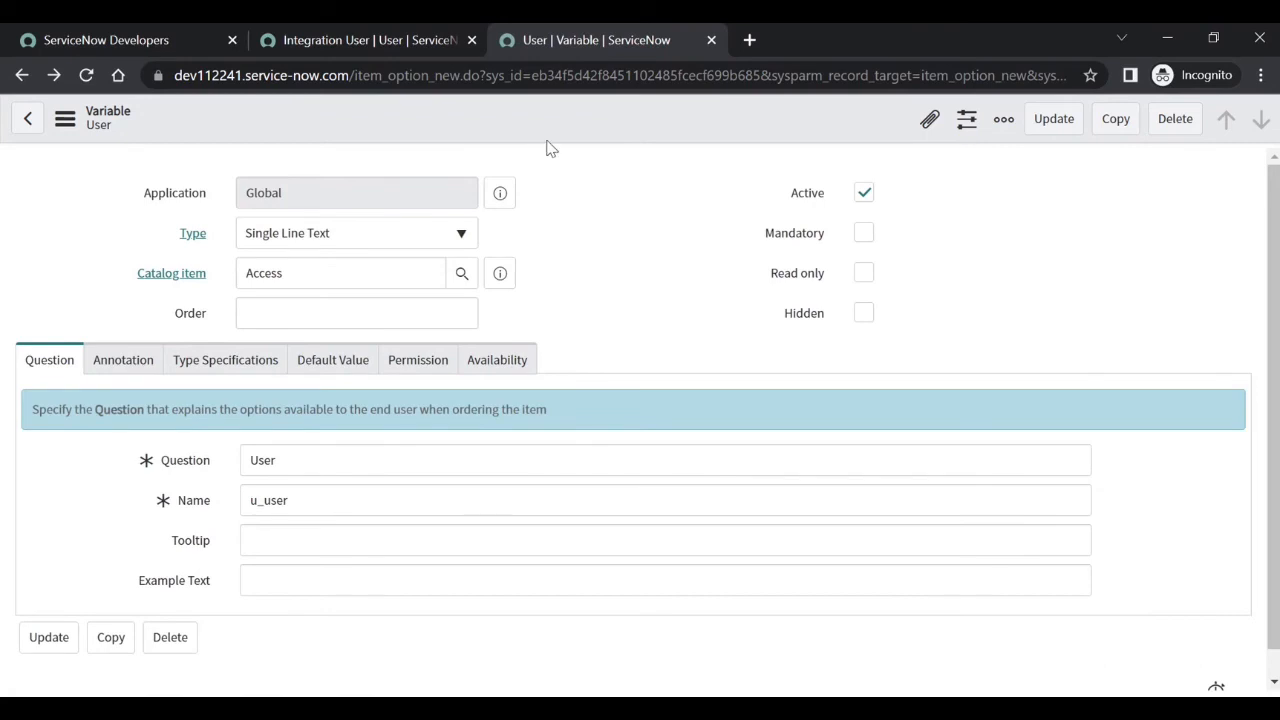
right_click(557, 122)
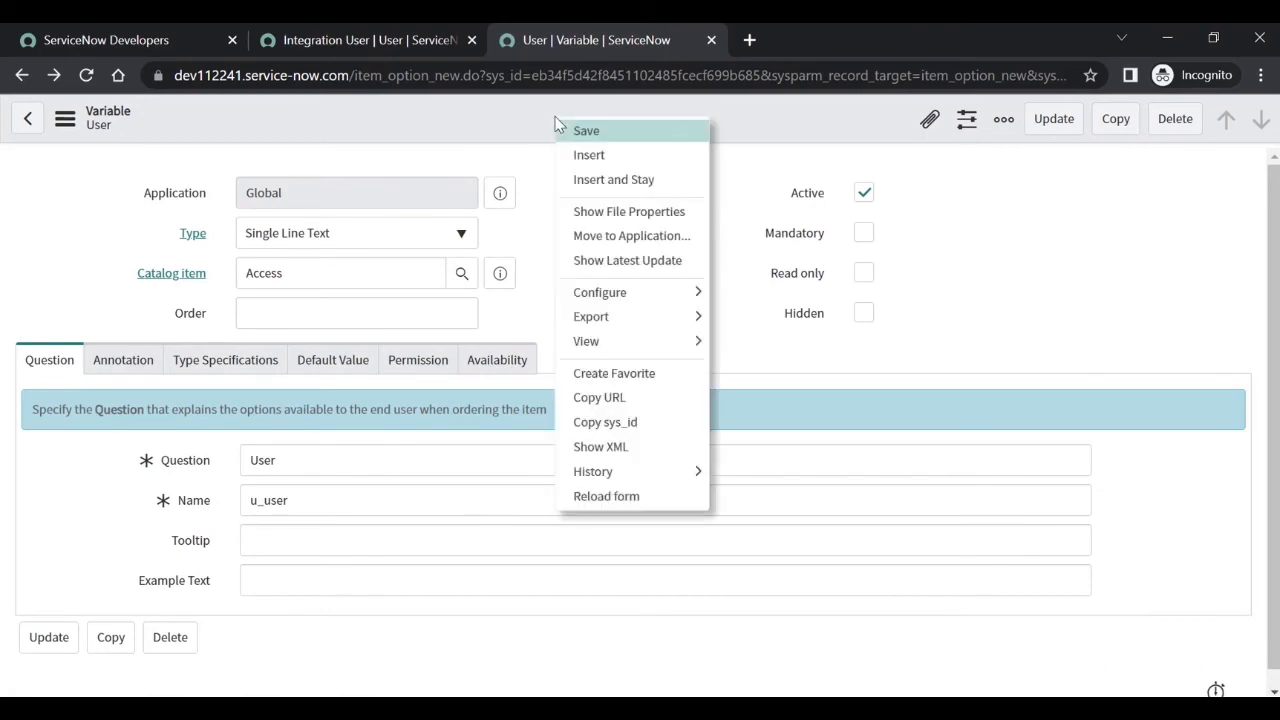
left_click(24, 77)
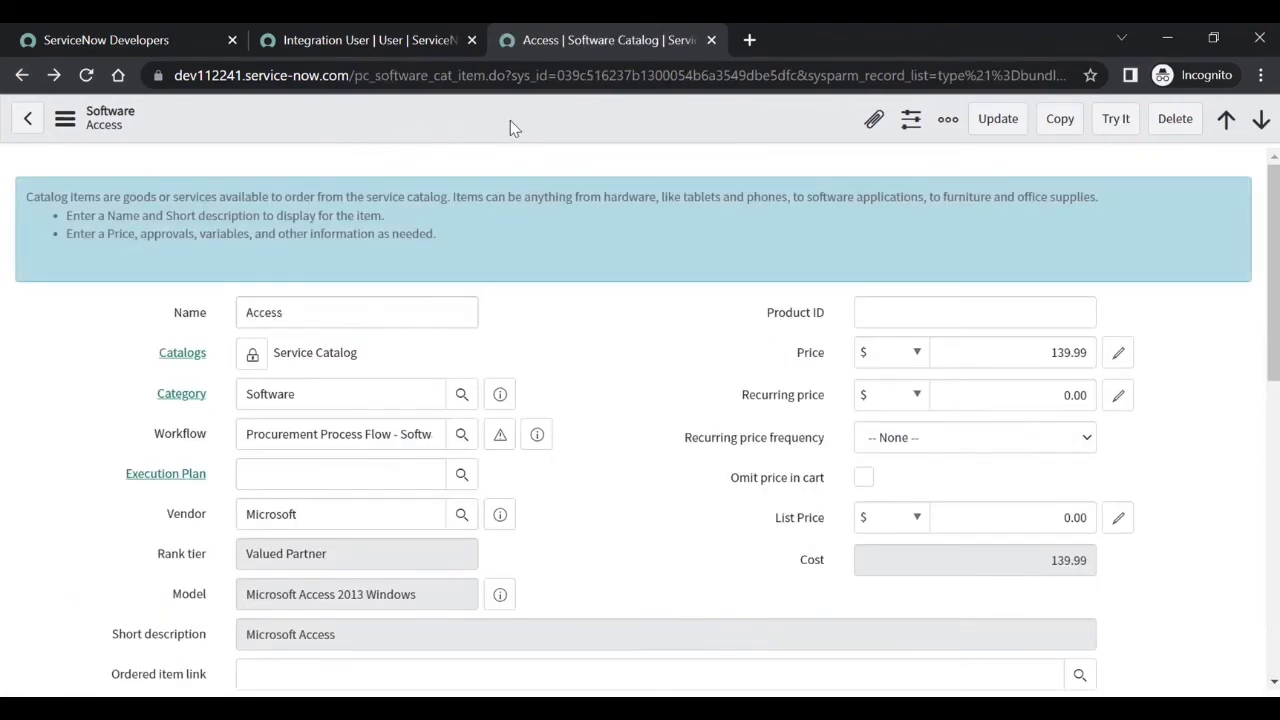
right_click(510, 128)
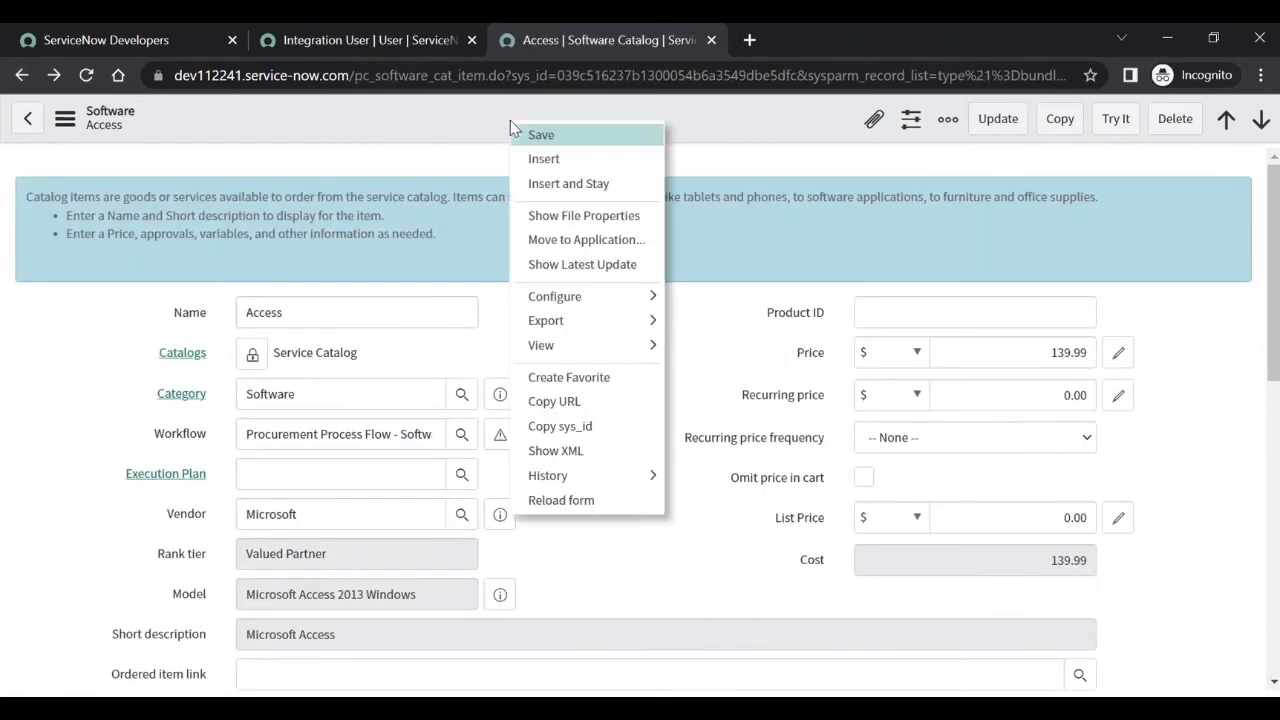
left_click(588, 427)
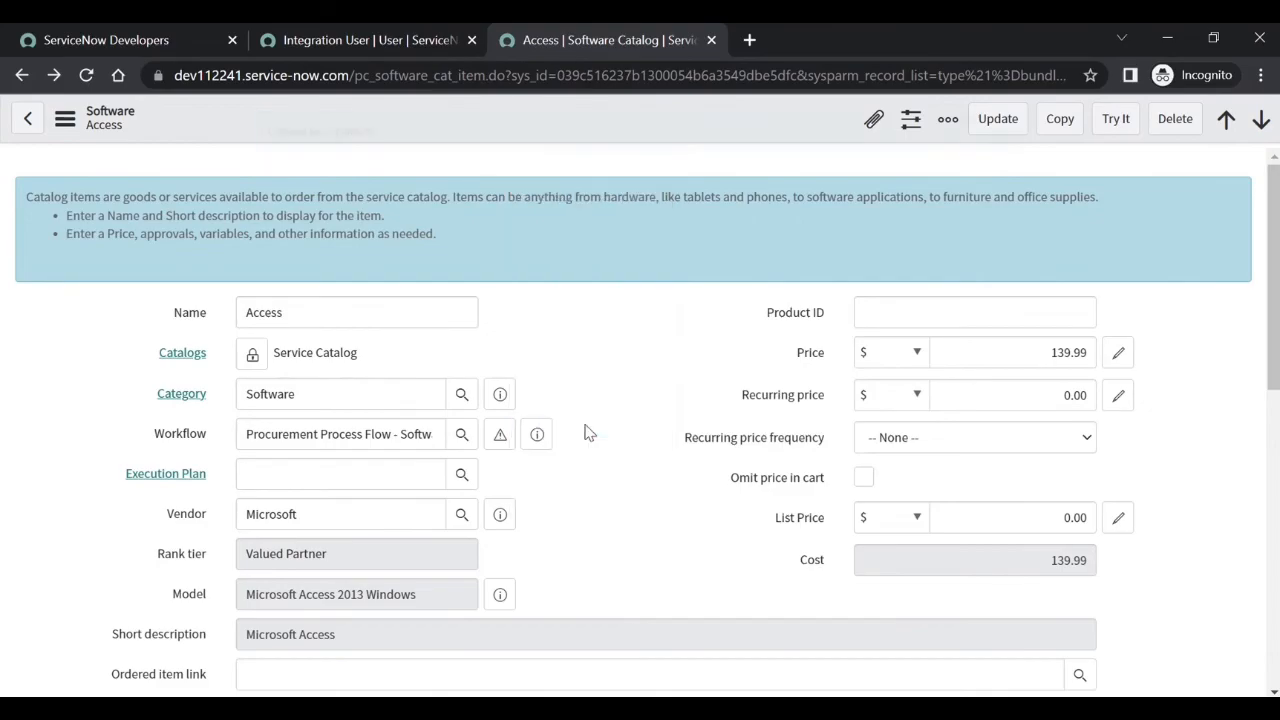
key("alt+Tab")
scroll(700, 555, "down", 5)
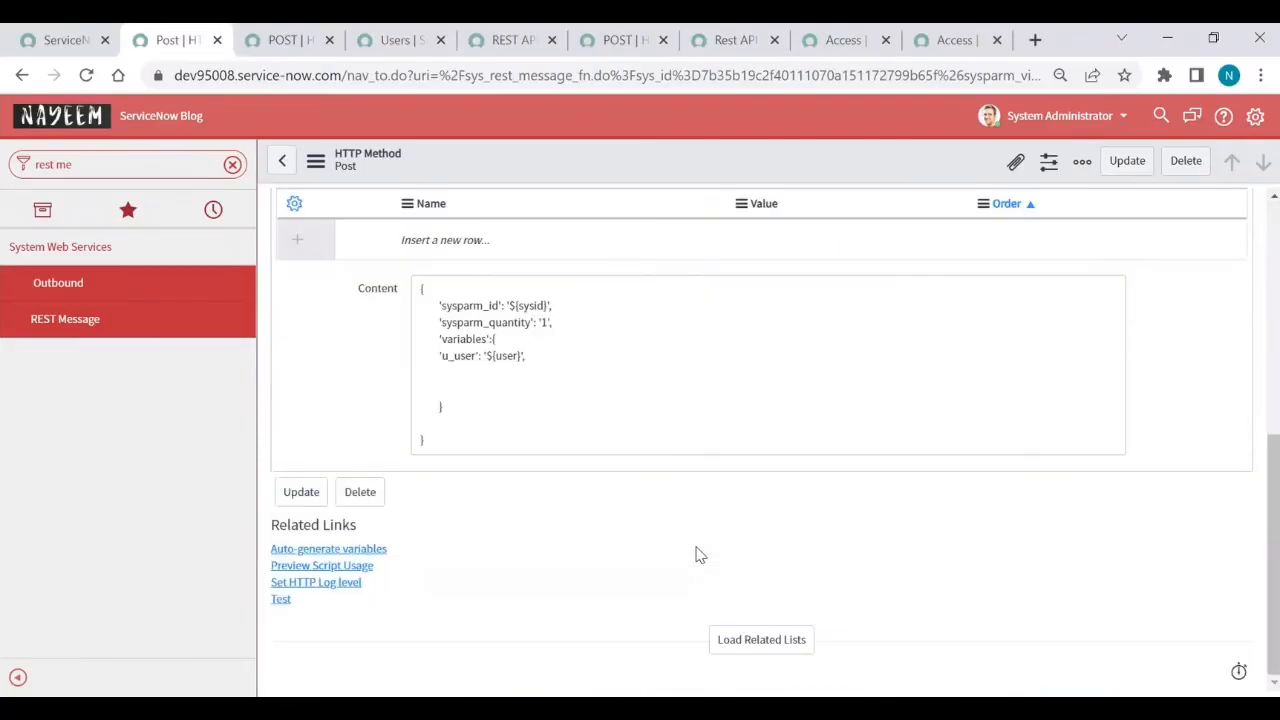
- Auto-generate the sysid and user substitution variables from the request body
left_click(749, 642)
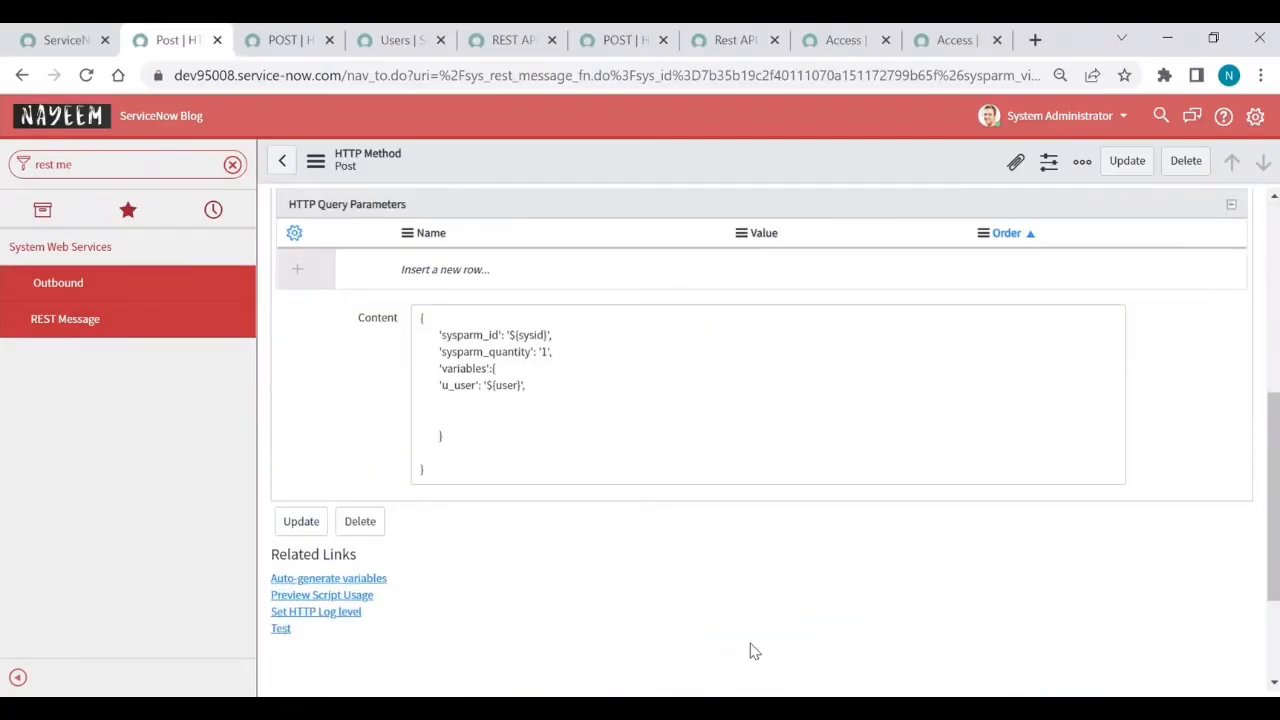
scroll(752, 648, "down", 2)
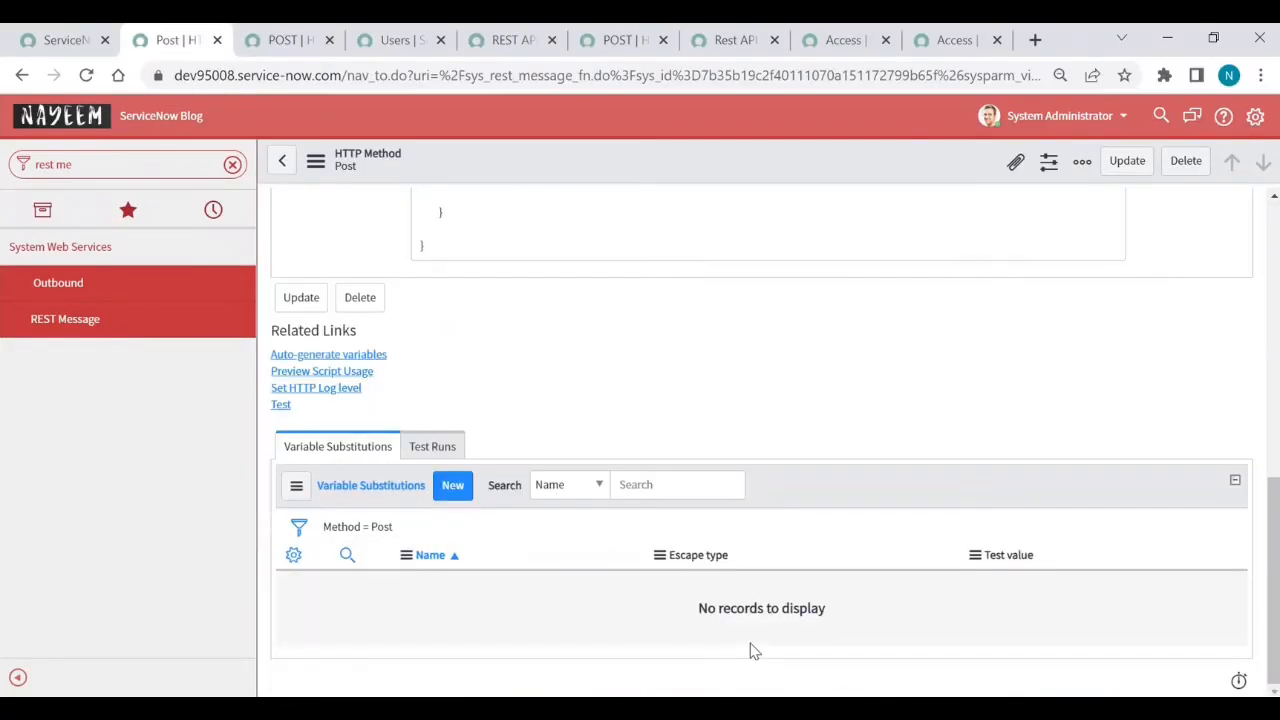
left_click(310, 355)
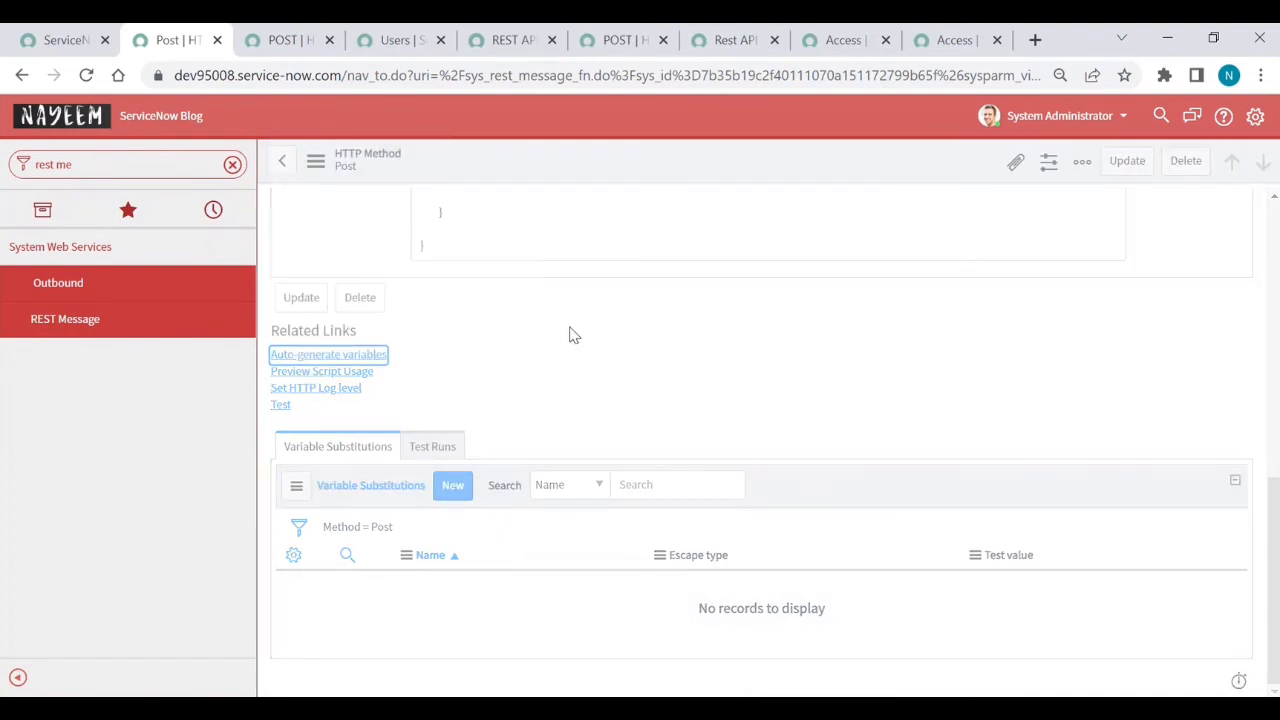
scroll(570, 328, "down", 7)
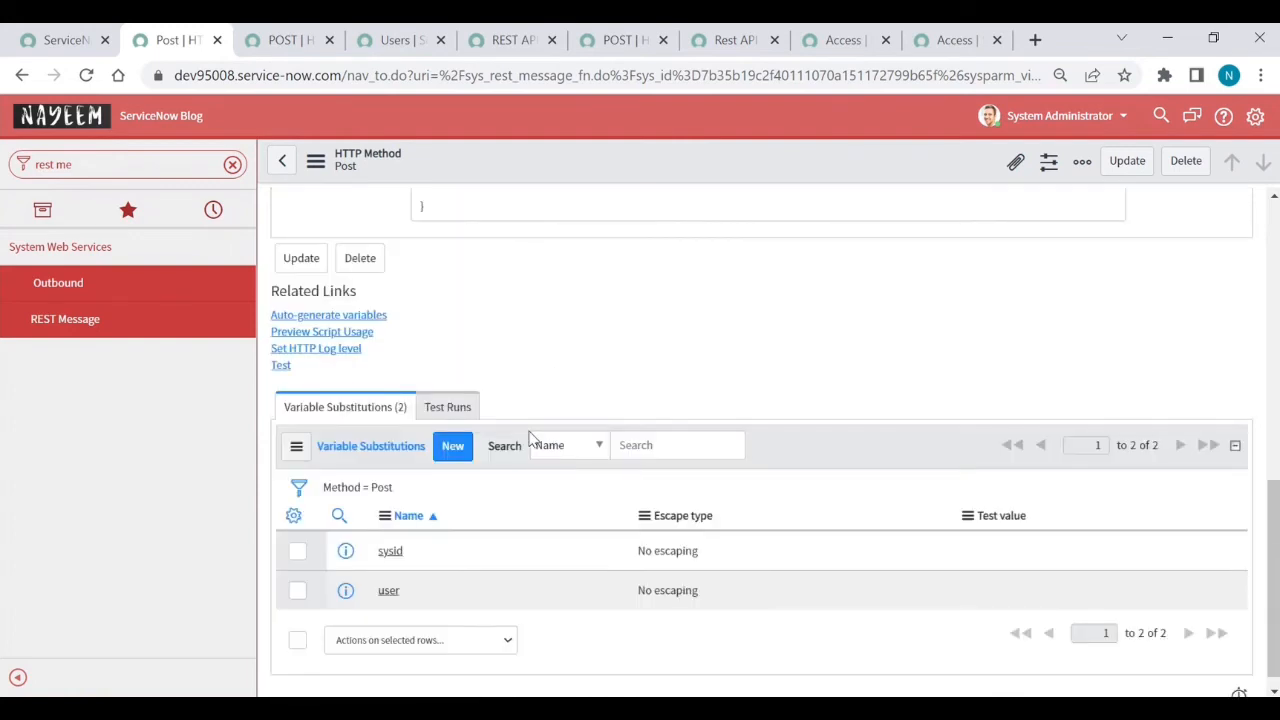
- Give sysid the Access item's sys_id and user a user's name as test values, then run Test
double_click(1008, 558)
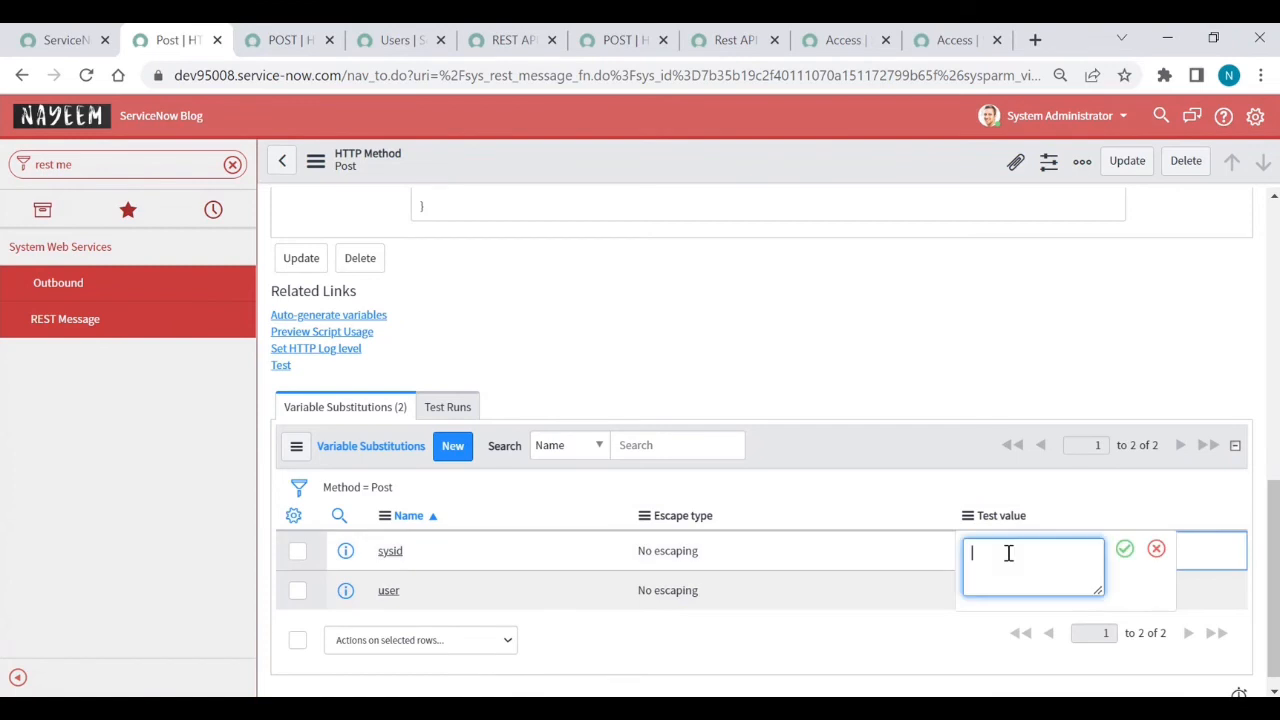
key("ctrl+v")
key("Return")
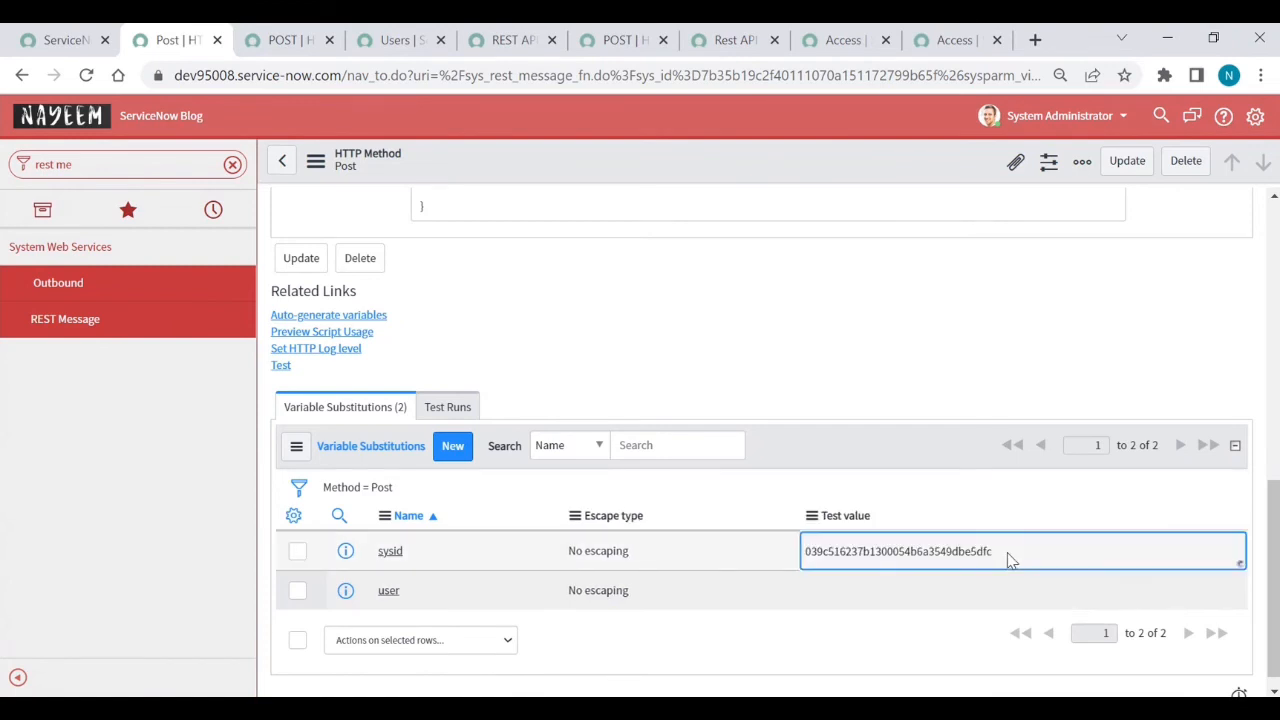
left_click(886, 592)
left_click(884, 590)
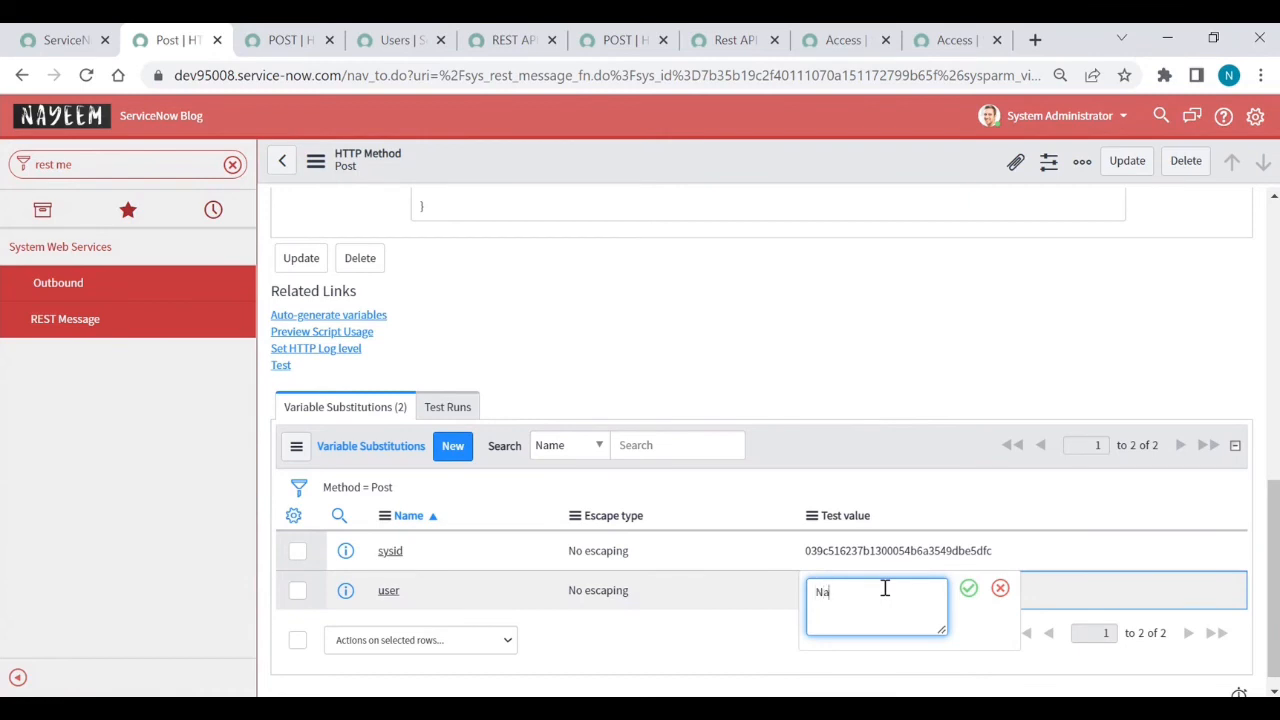
key("Return")
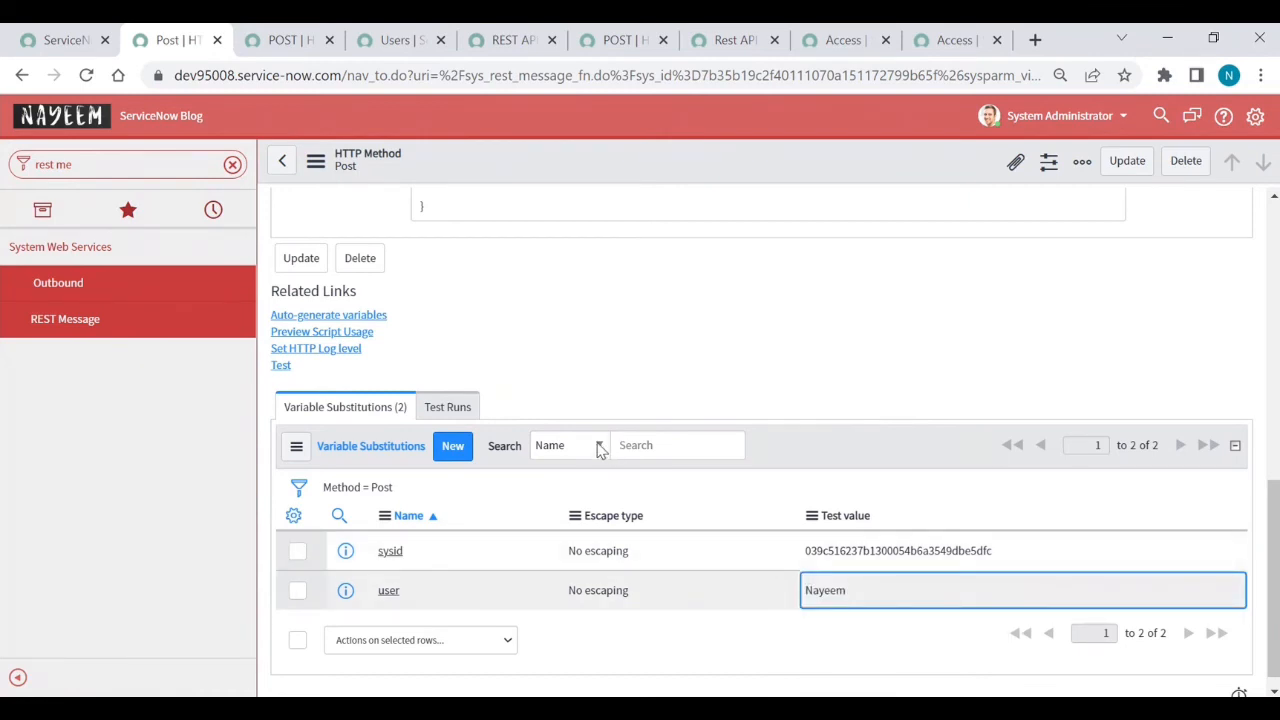
left_click(281, 366)
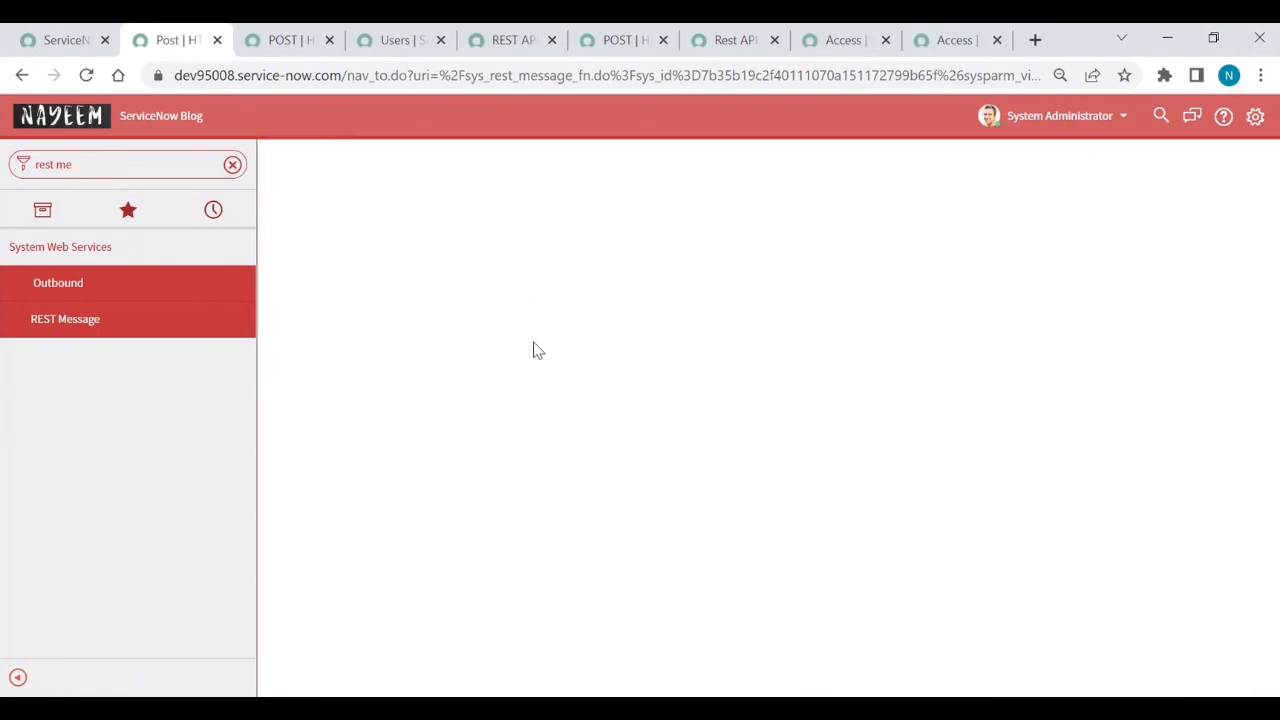
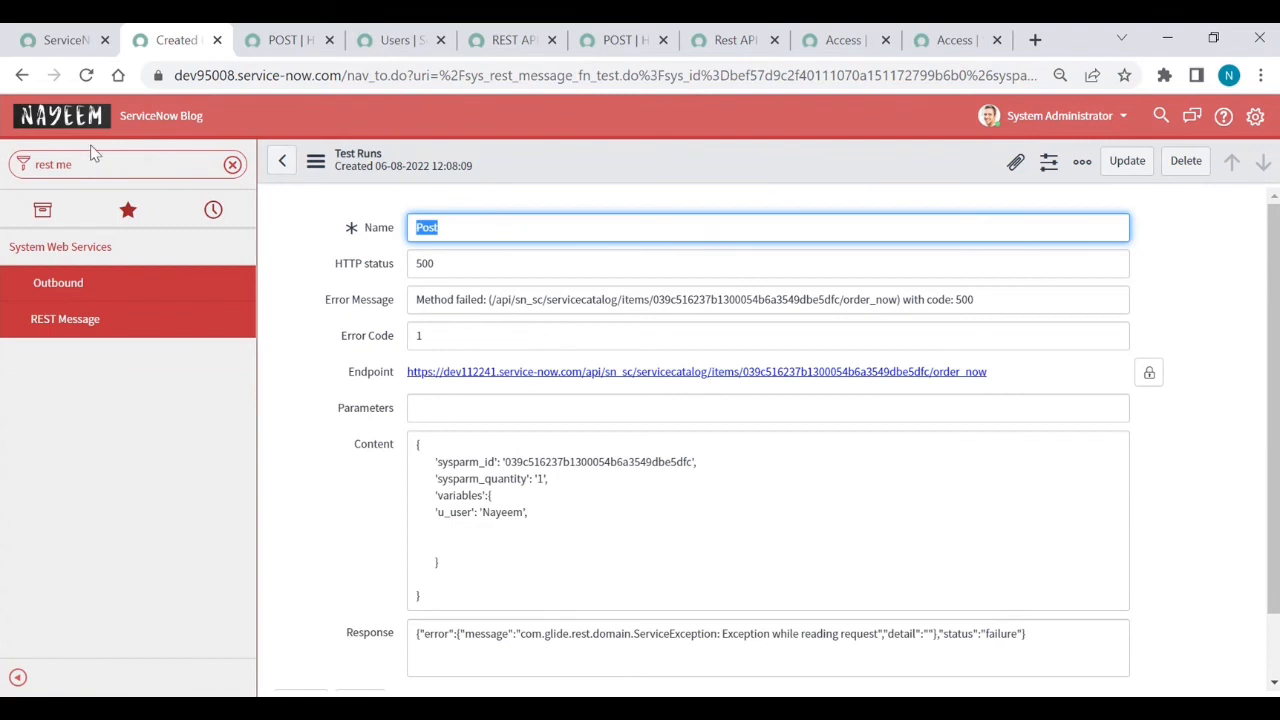
- Remove the trailing comma after the u_user line in the Post method's body and save it
left_click(21, 76)
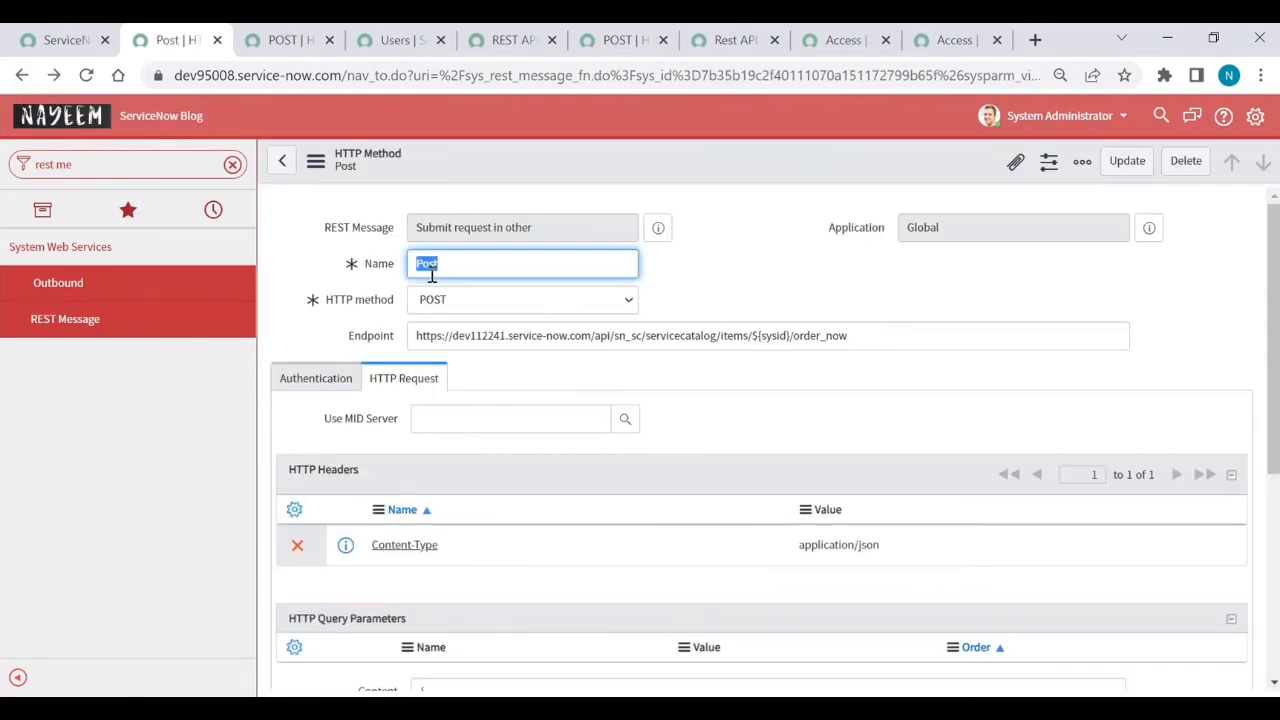
left_click(263, 42)
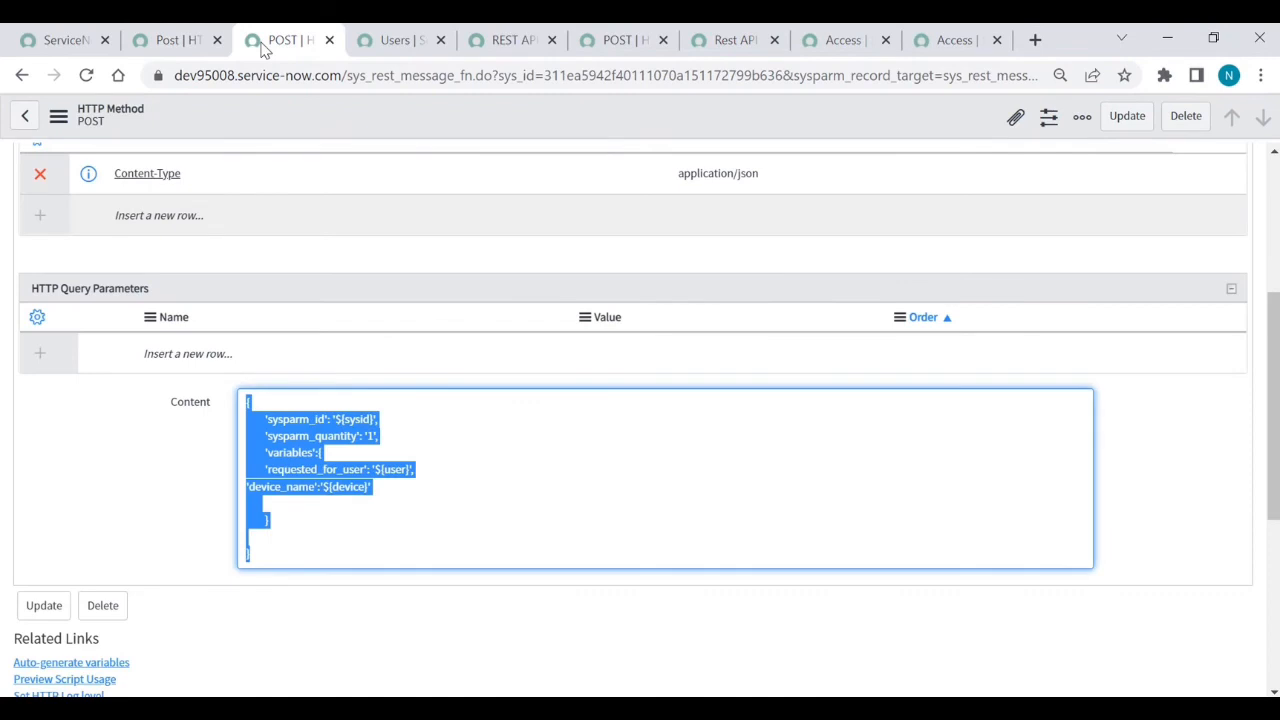
left_click(183, 42)
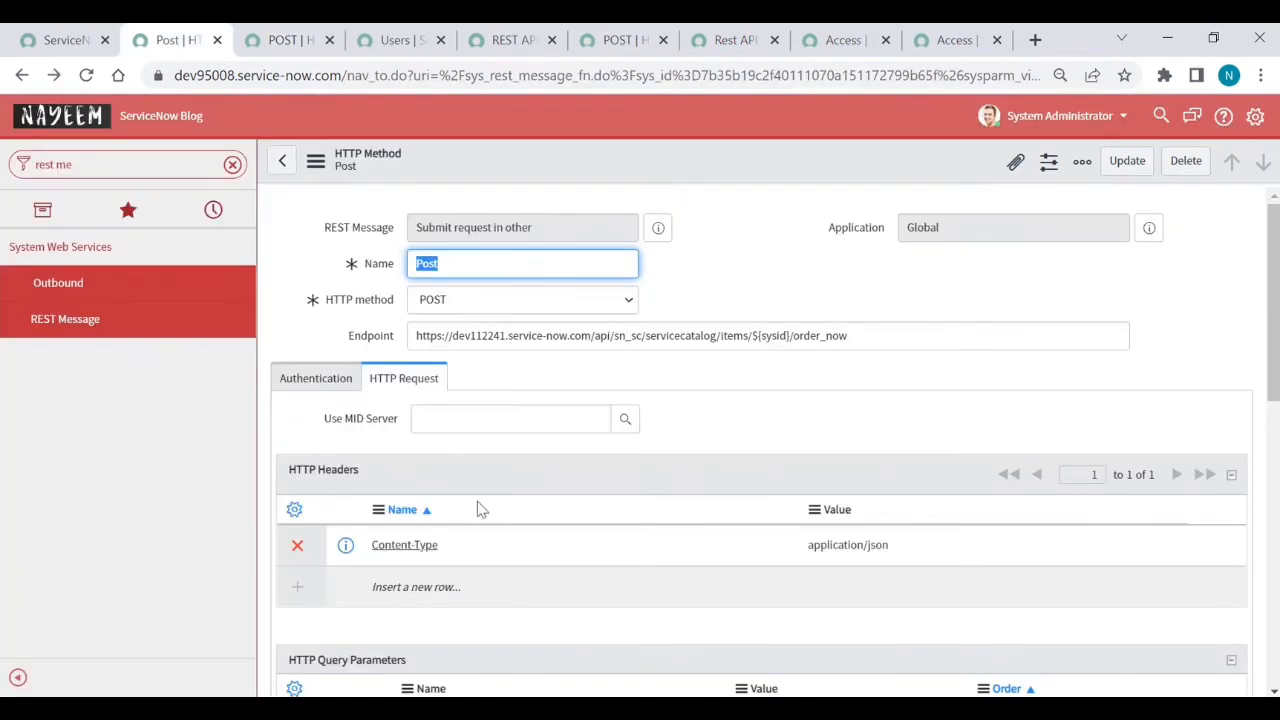
left_click(538, 489)
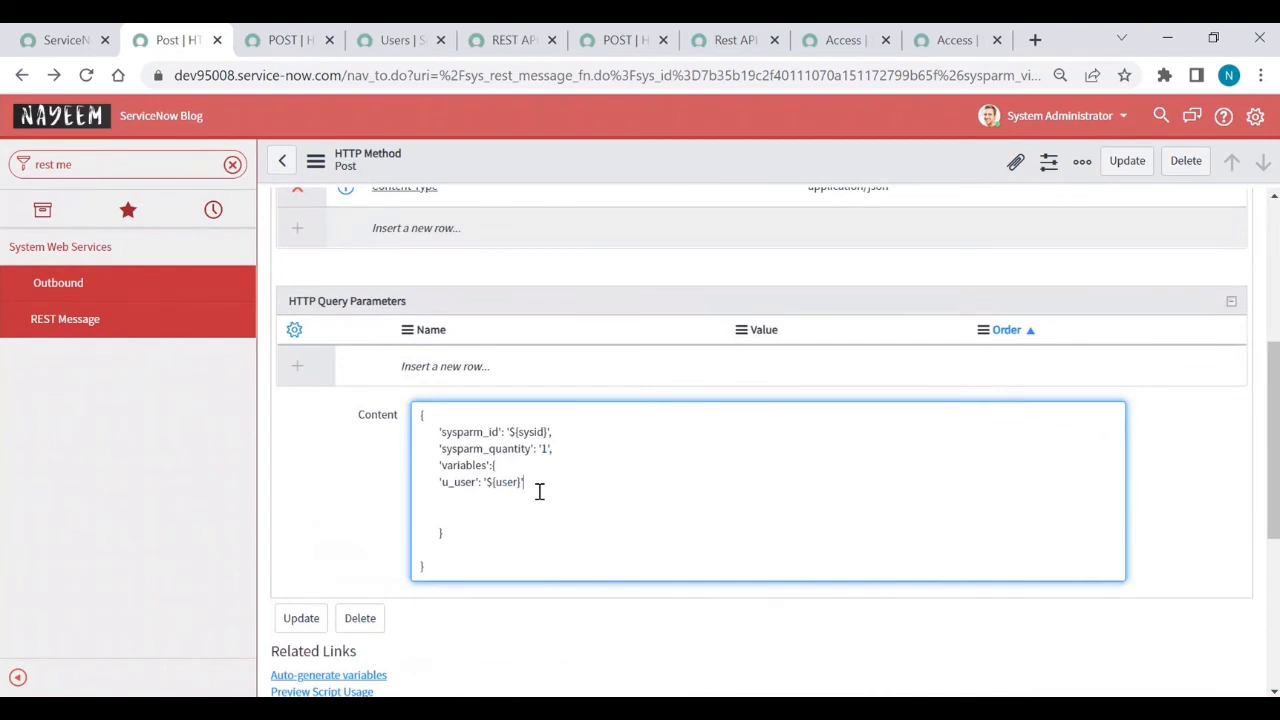
right_click(630, 165)
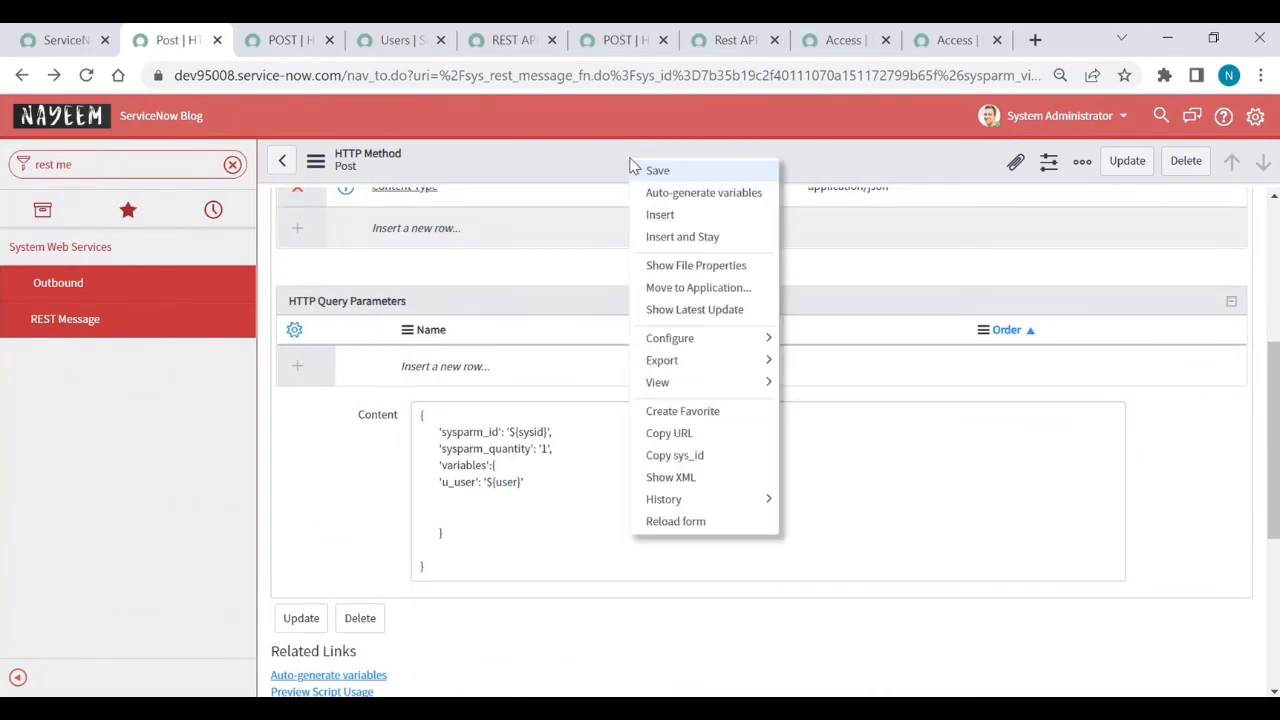
left_click(655, 177)
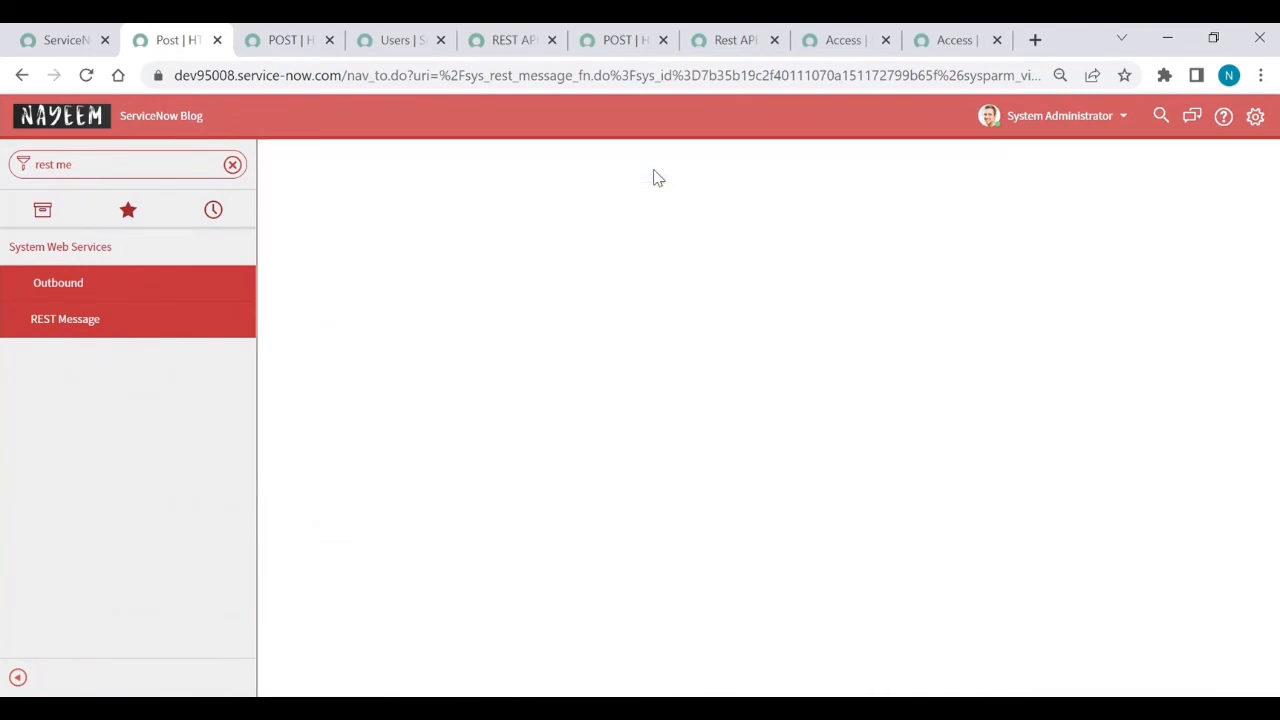
- Rerun the Post method test, which now returns status 200 with REQ0010004
scroll(586, 383, "down", 5)
scroll(583, 380, "down", 2)
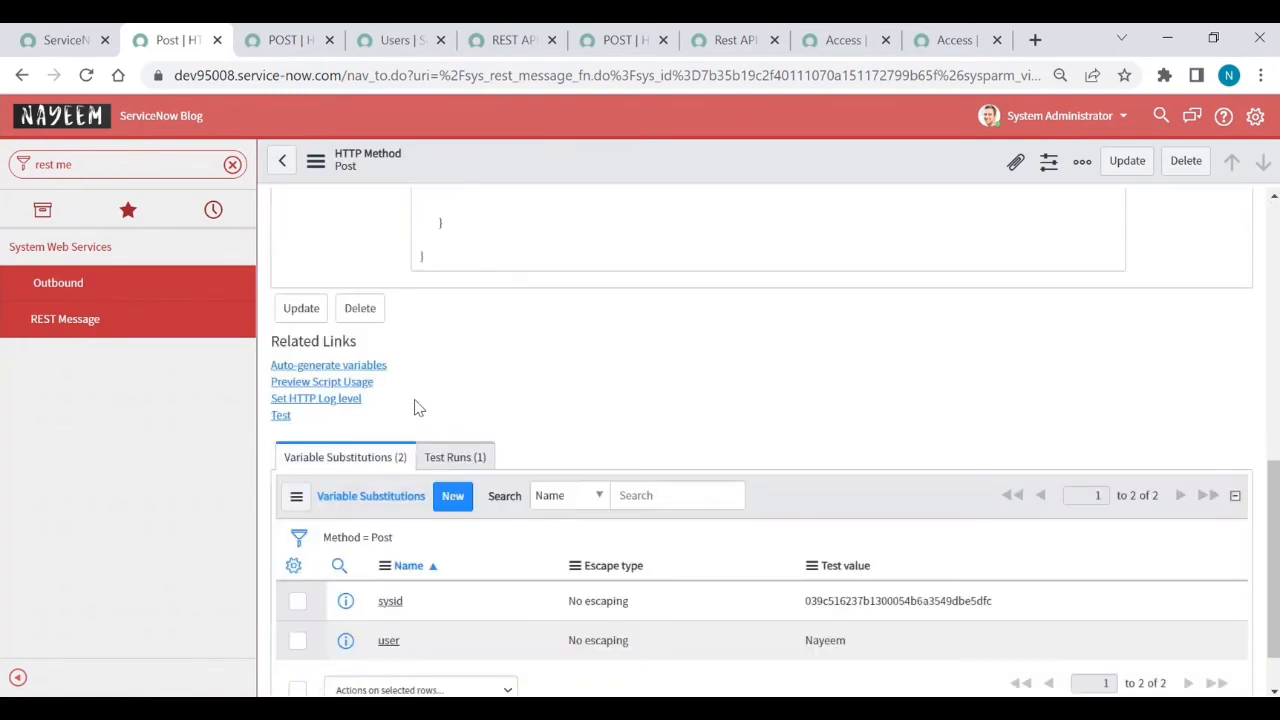
left_click(281, 417)
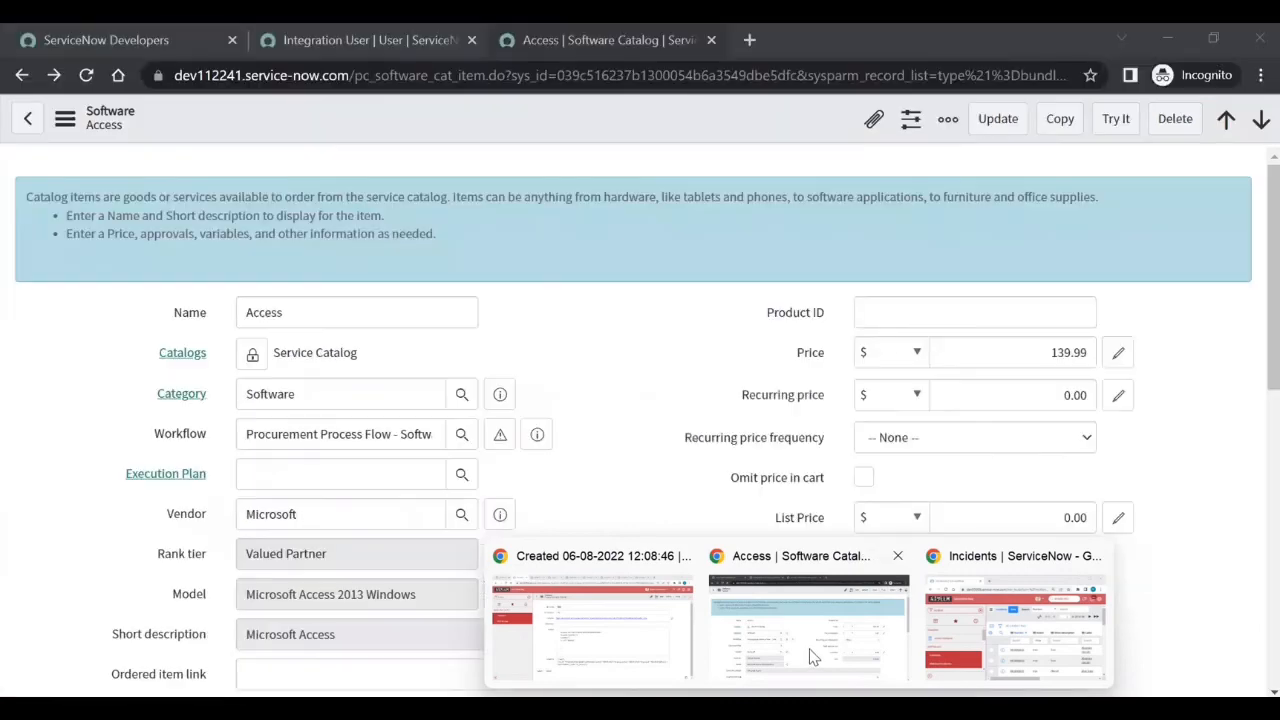
left_click(810, 655)
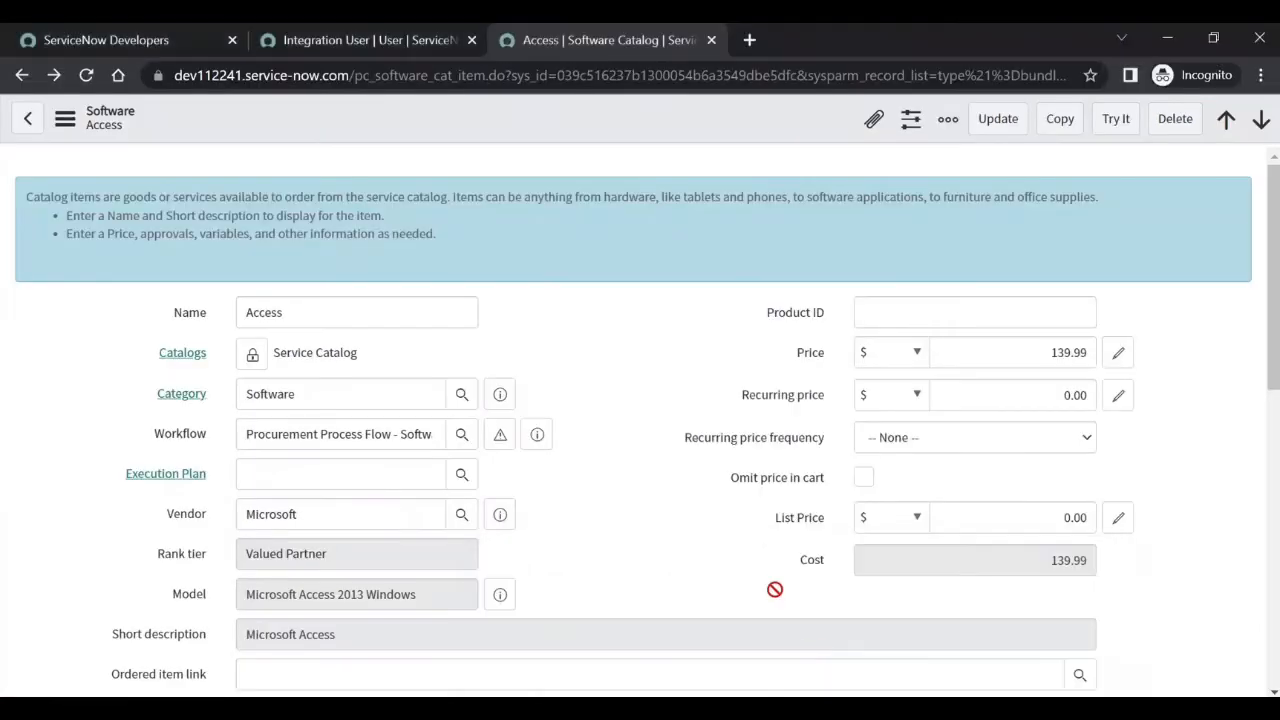
left_click(300, 40)
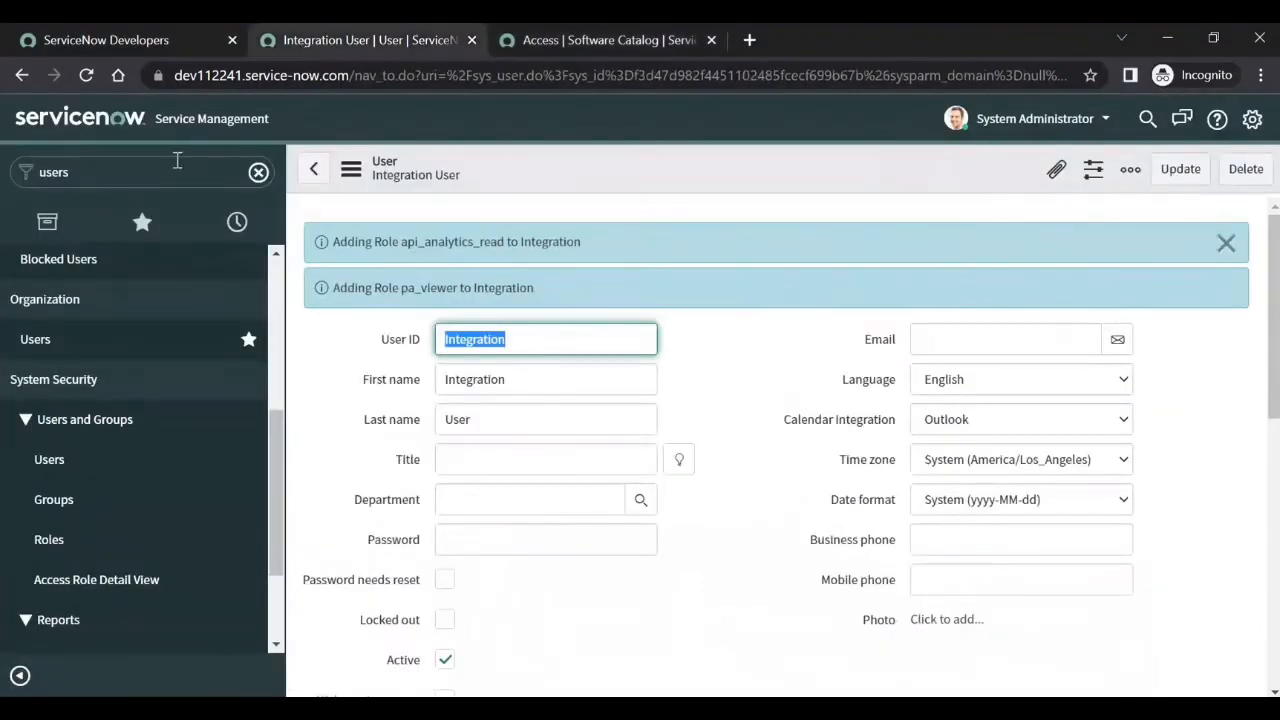
type("requested item")
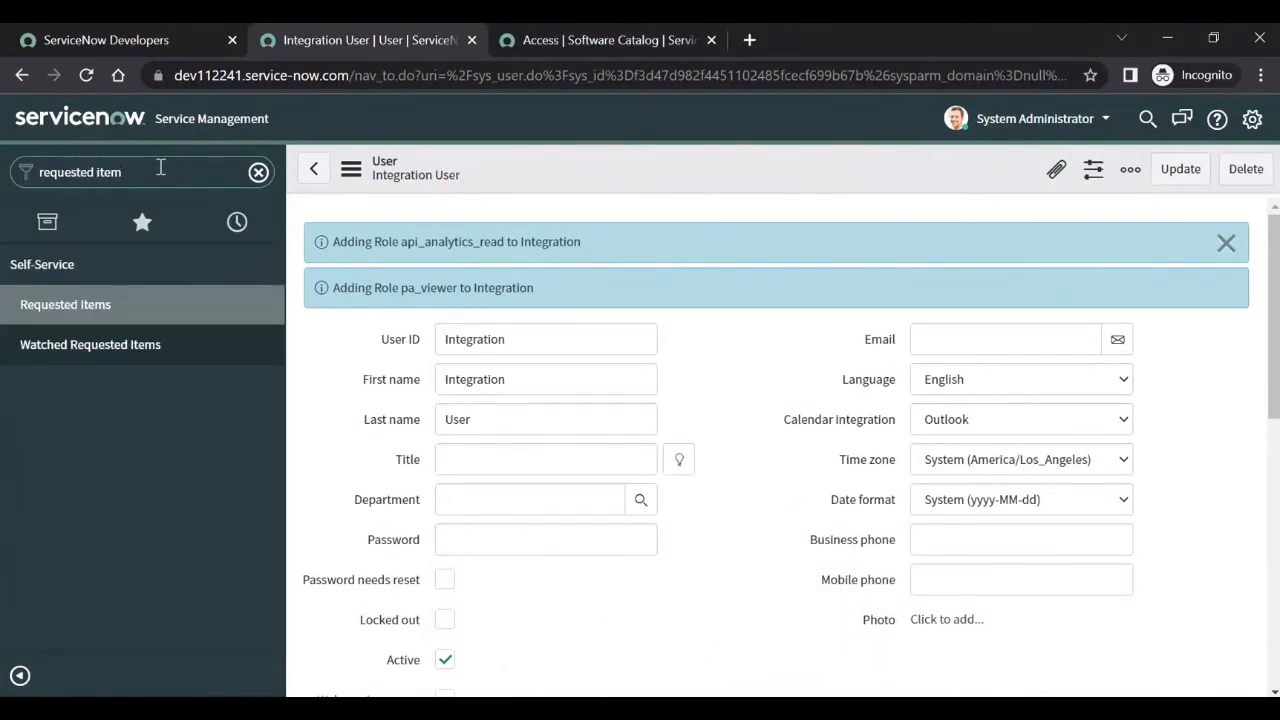
middle_click(88, 318)
left_click(882, 40)
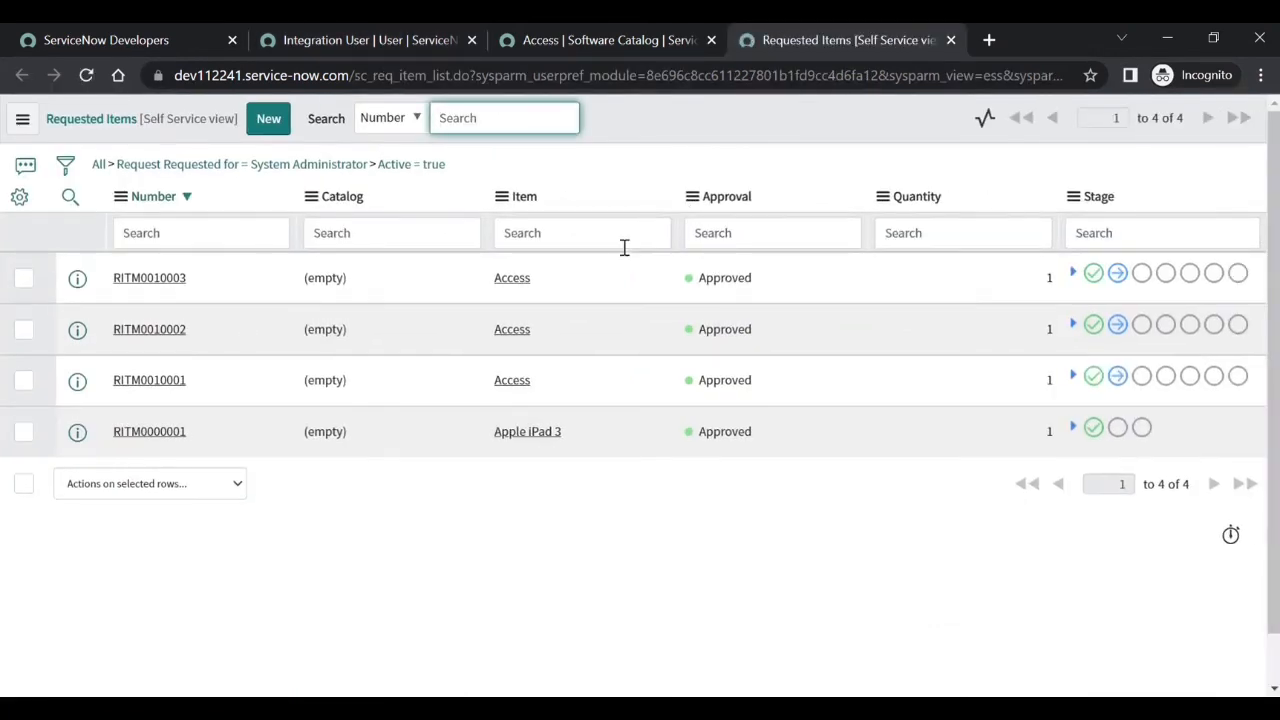
left_click(112, 166)
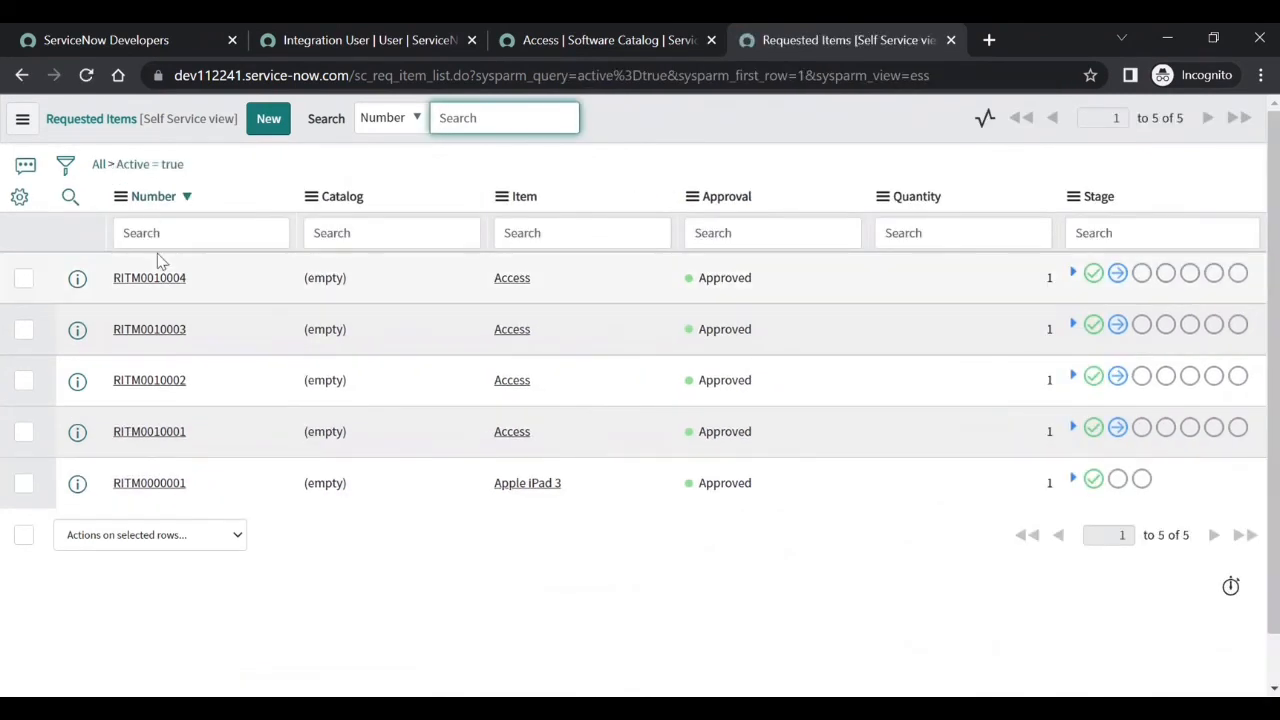
left_click(155, 282)
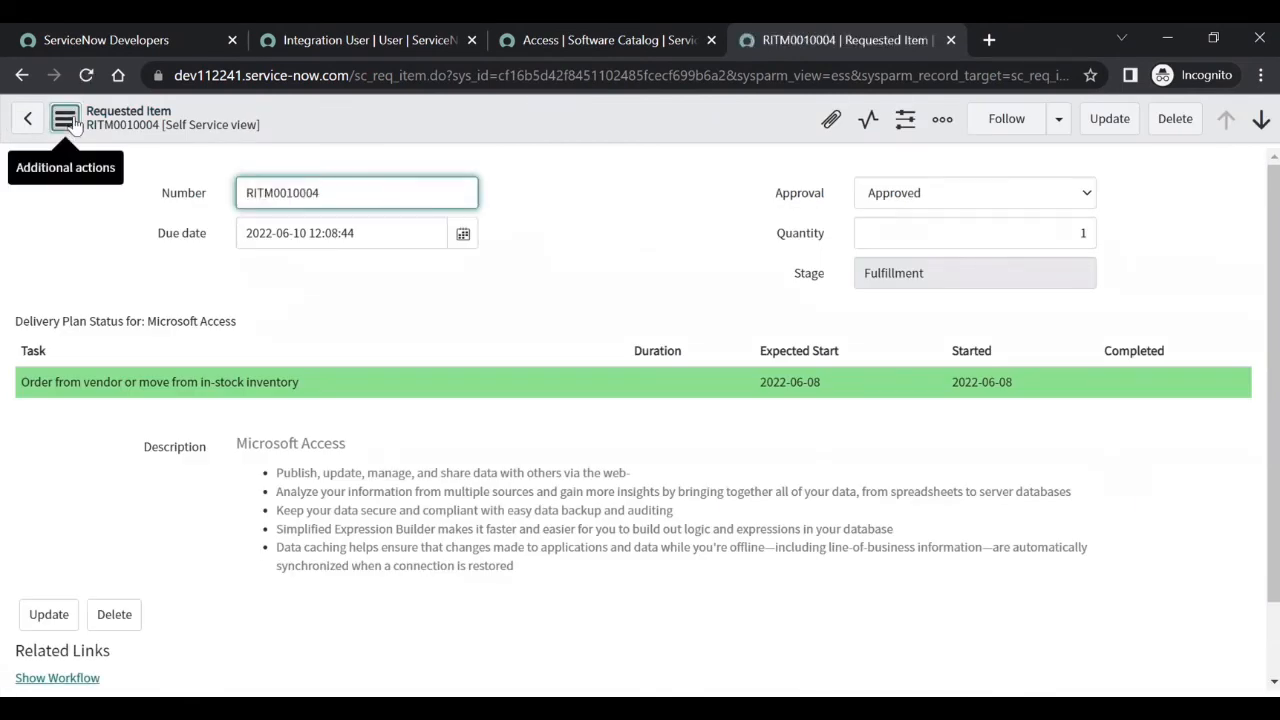
left_click(68, 124)
mouse_move(168, 317)
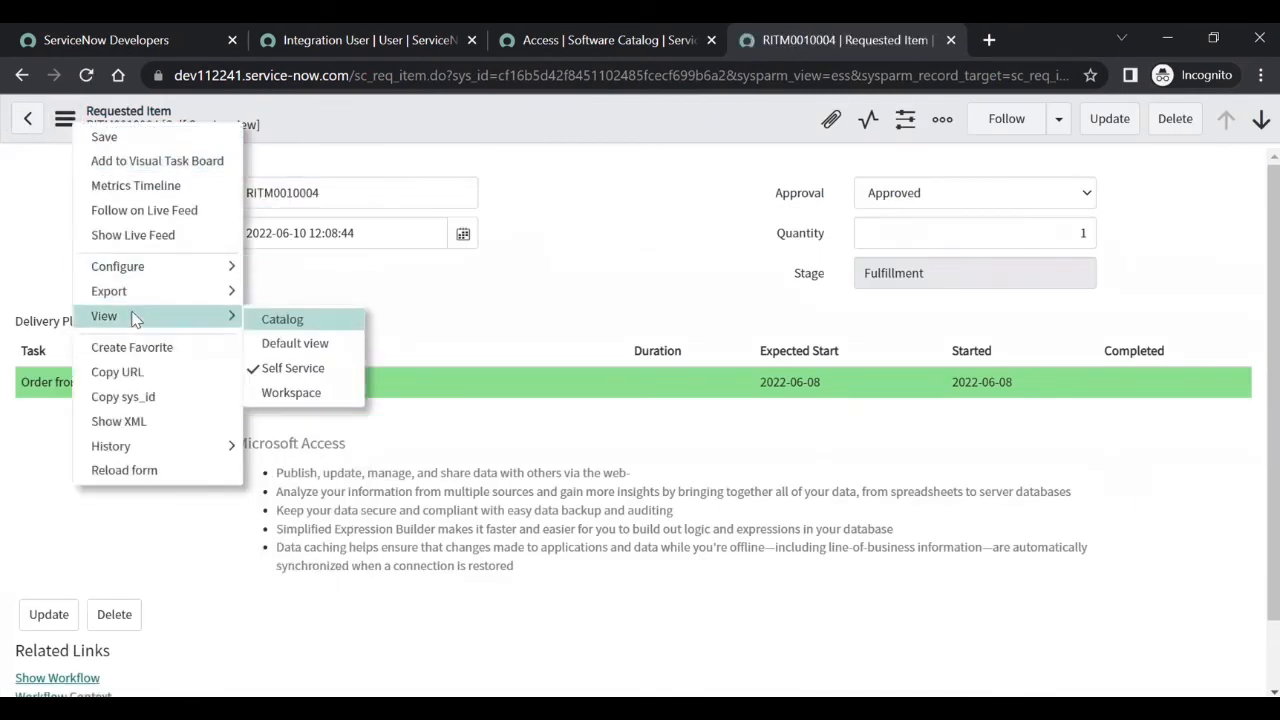
left_click(296, 344)
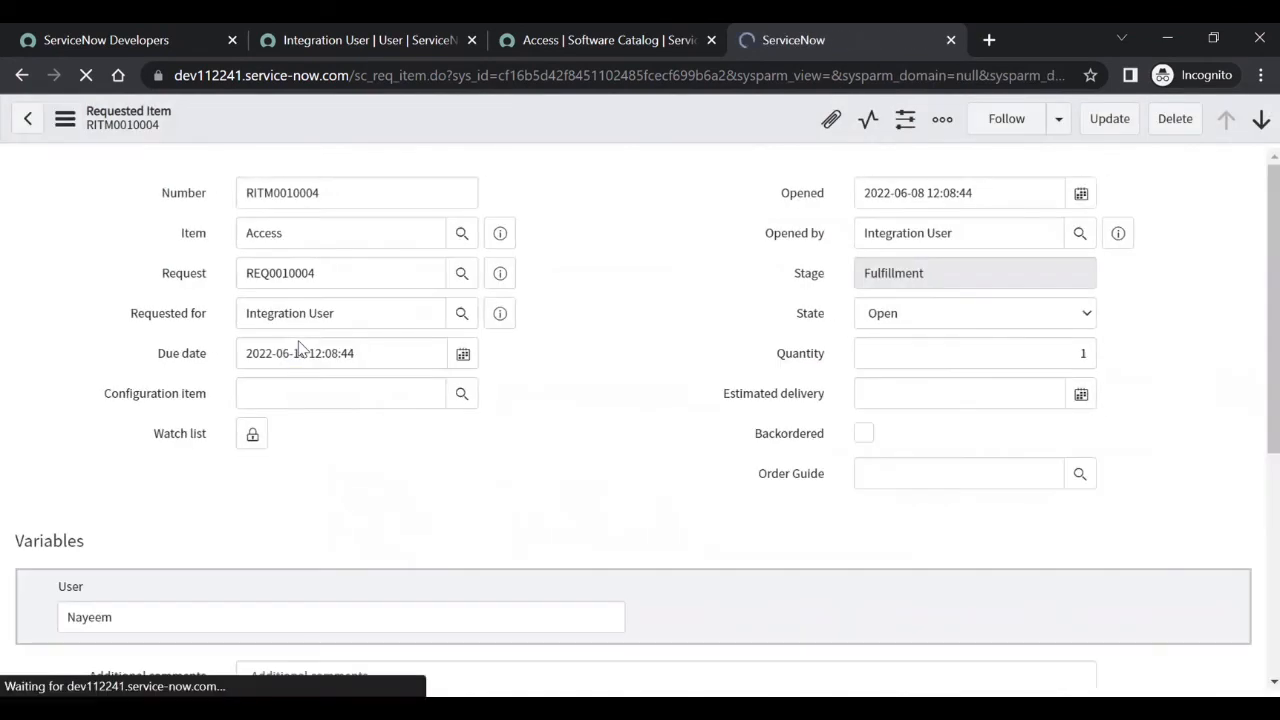
scroll(300, 346, "down", 1)
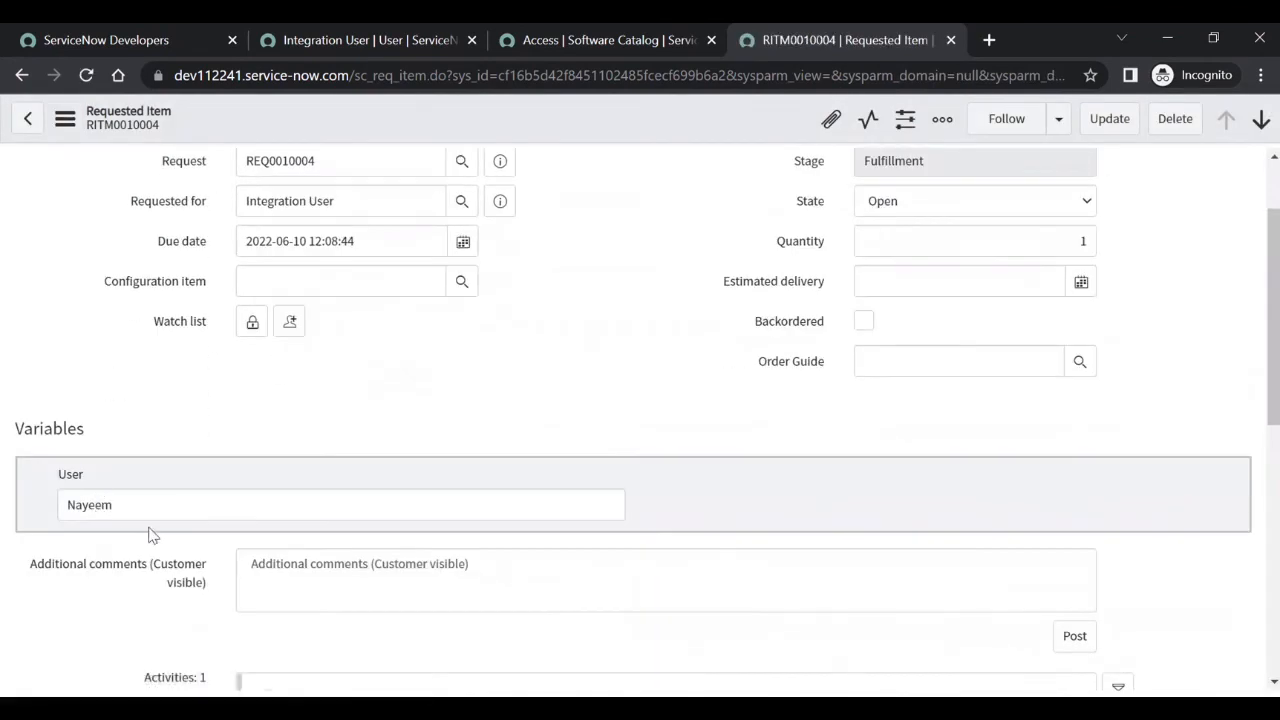
scroll(151, 535, "down", 2)
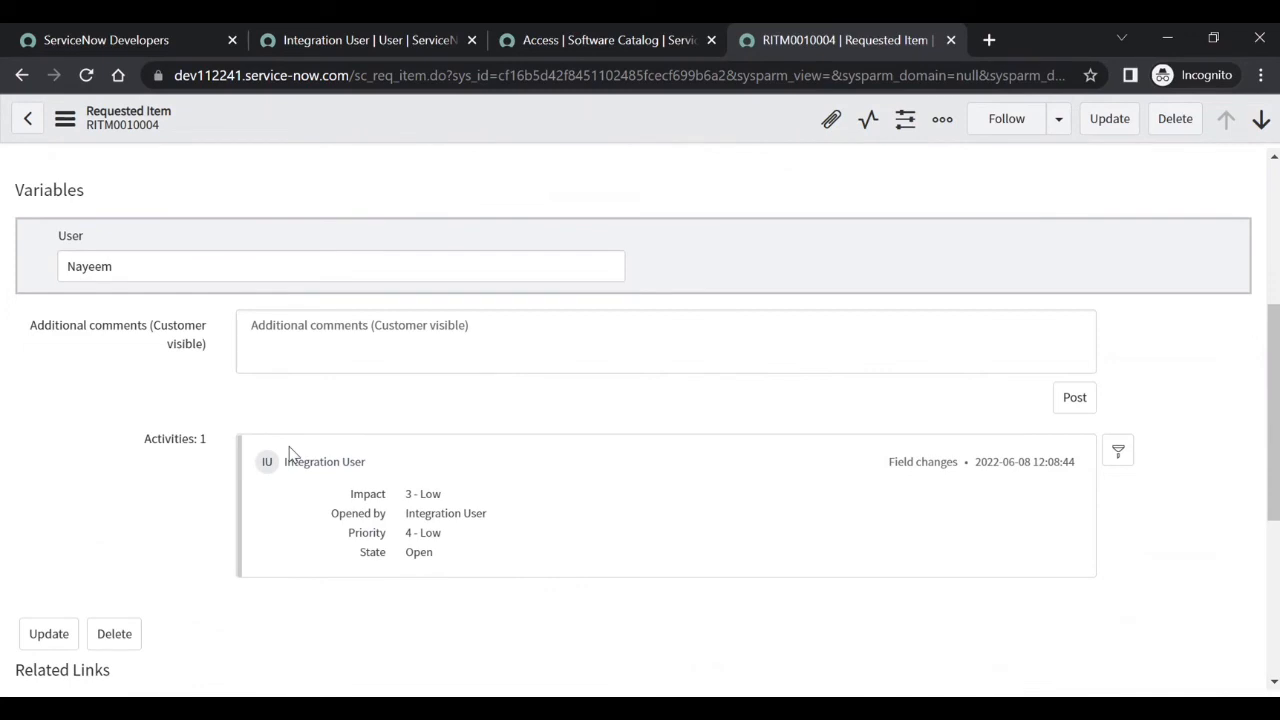
key("alt+Tab")
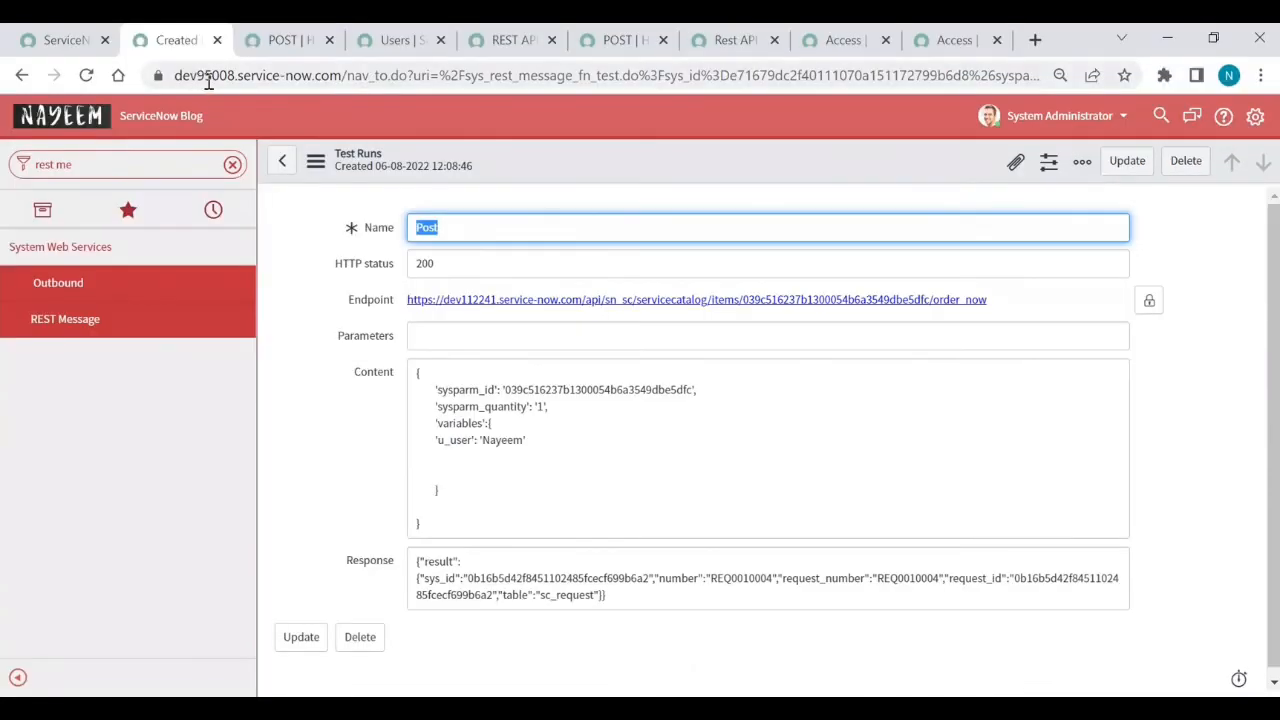
key("alt+Tab")
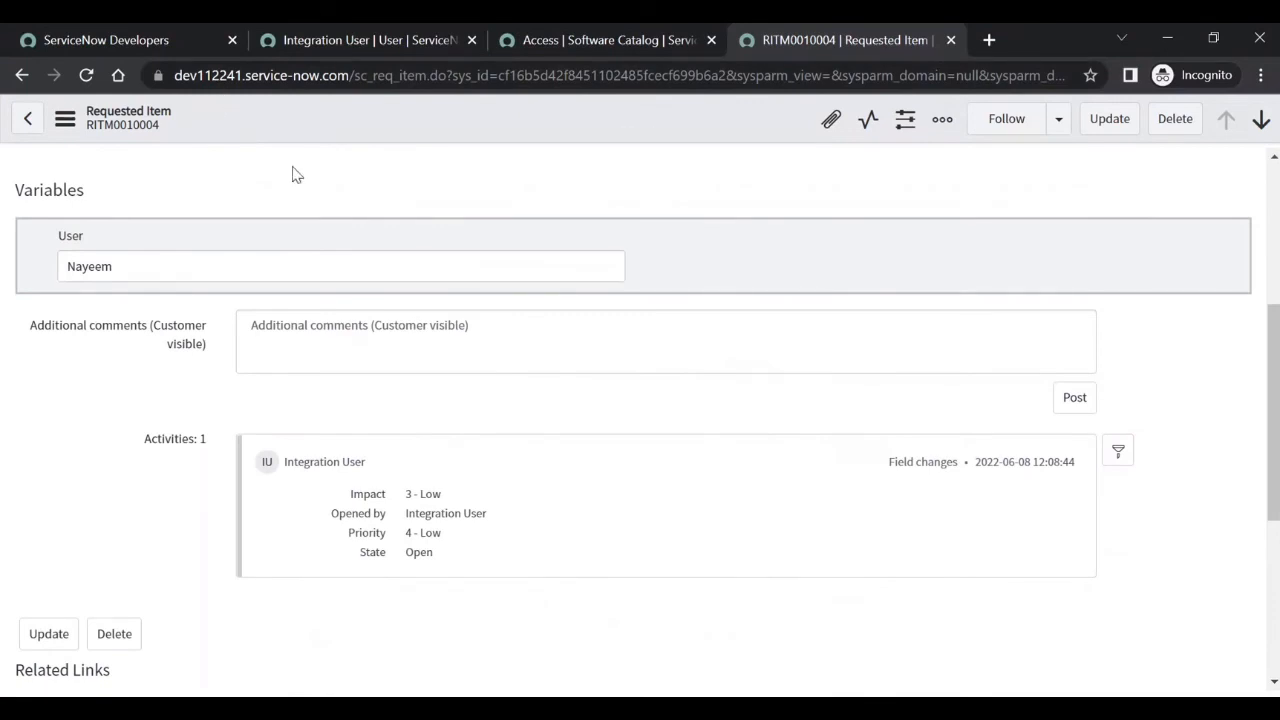
key("alt+Tab")
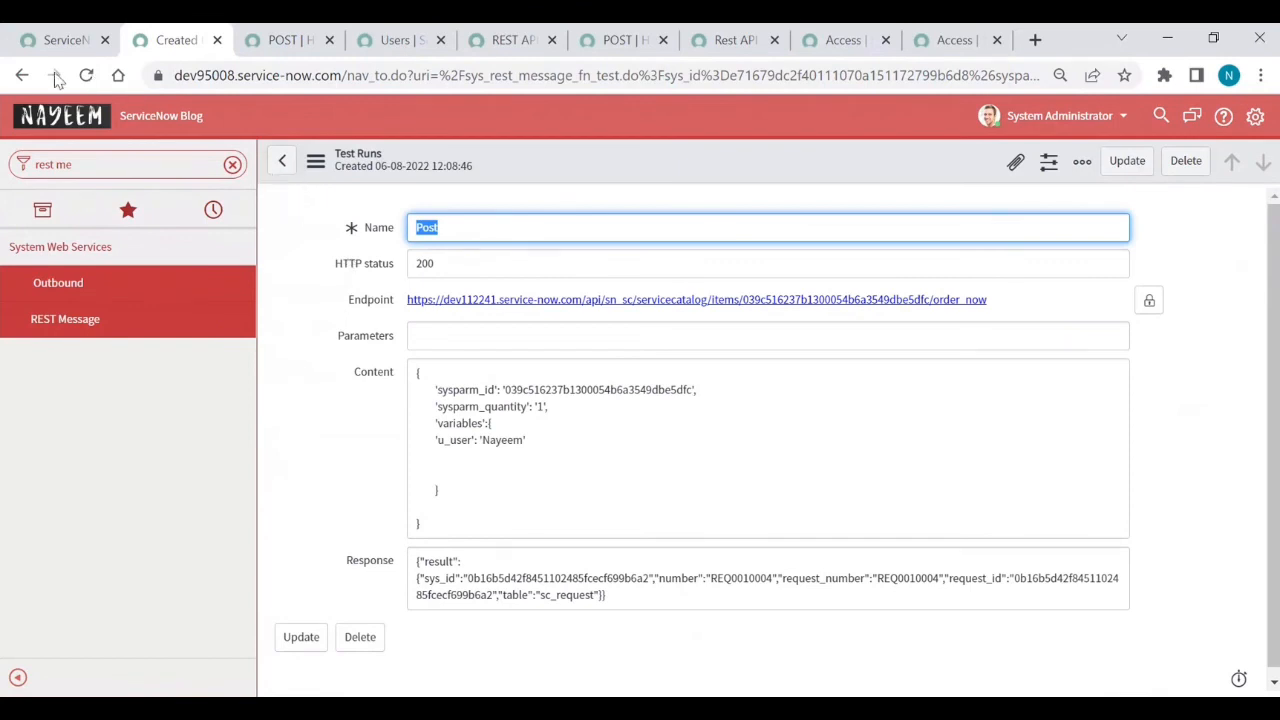
- Preview the sample RESTMessageV2 script for calling the Post method
left_click(22, 76)
scroll(465, 373, "down", 5)
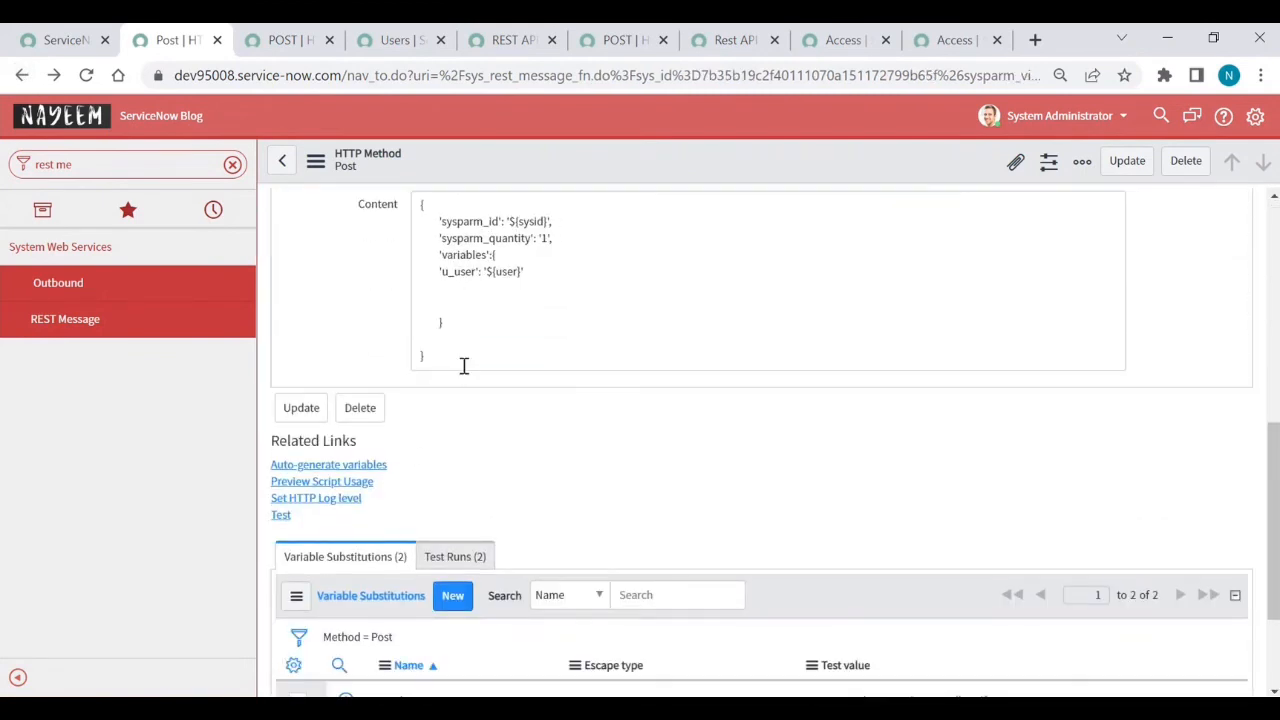
left_click(360, 484)
left_click(364, 482)
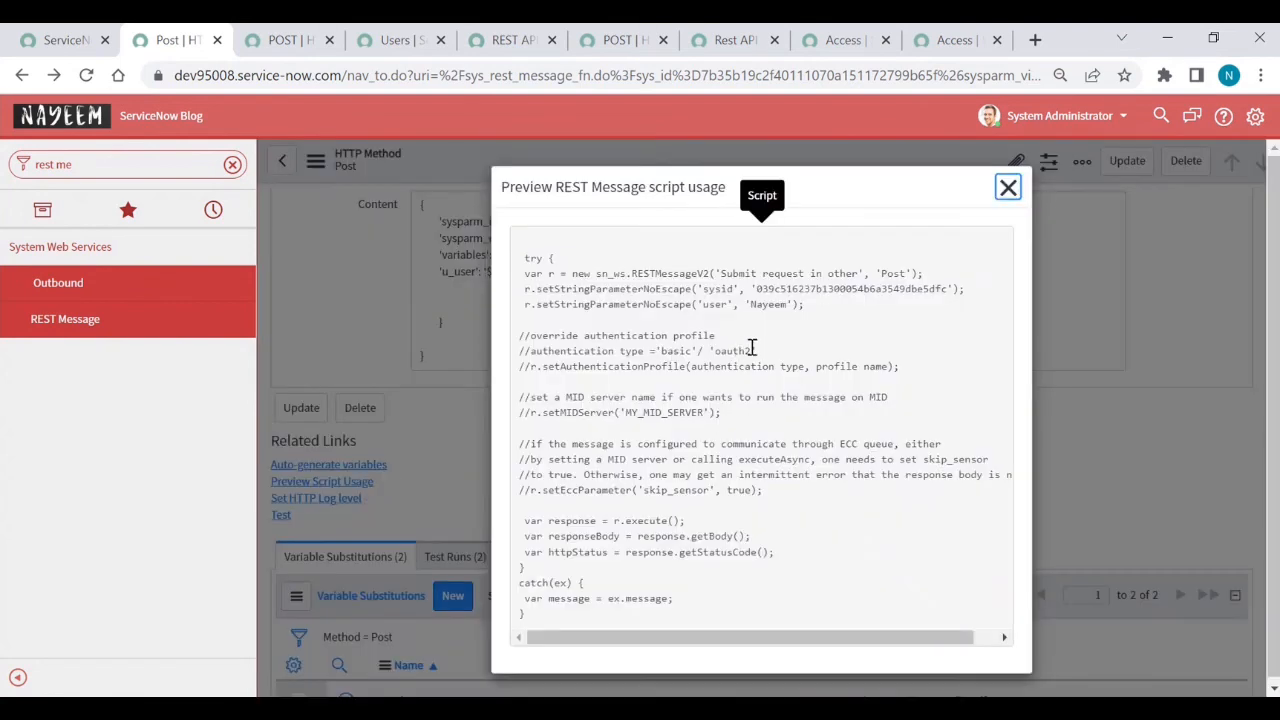
- Copy the whole previewed script, then filter the navigator for 'incident'
key("ctrl+a")
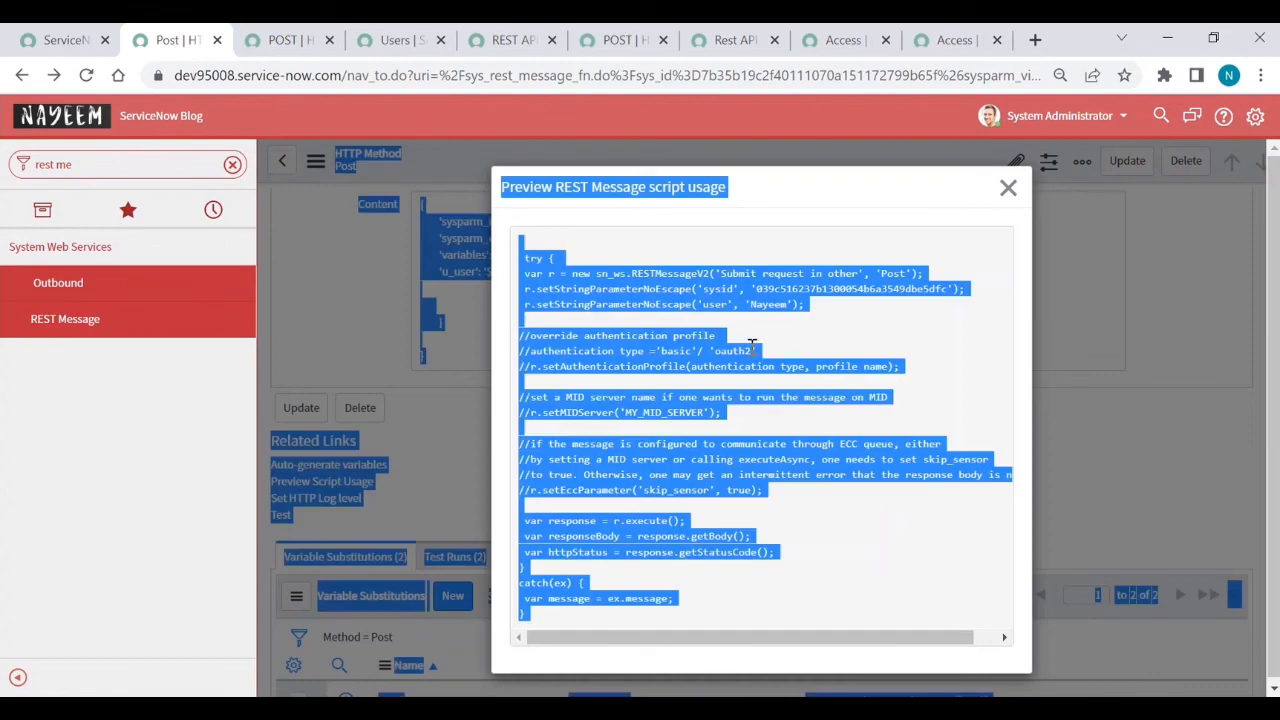
left_click(835, 358)
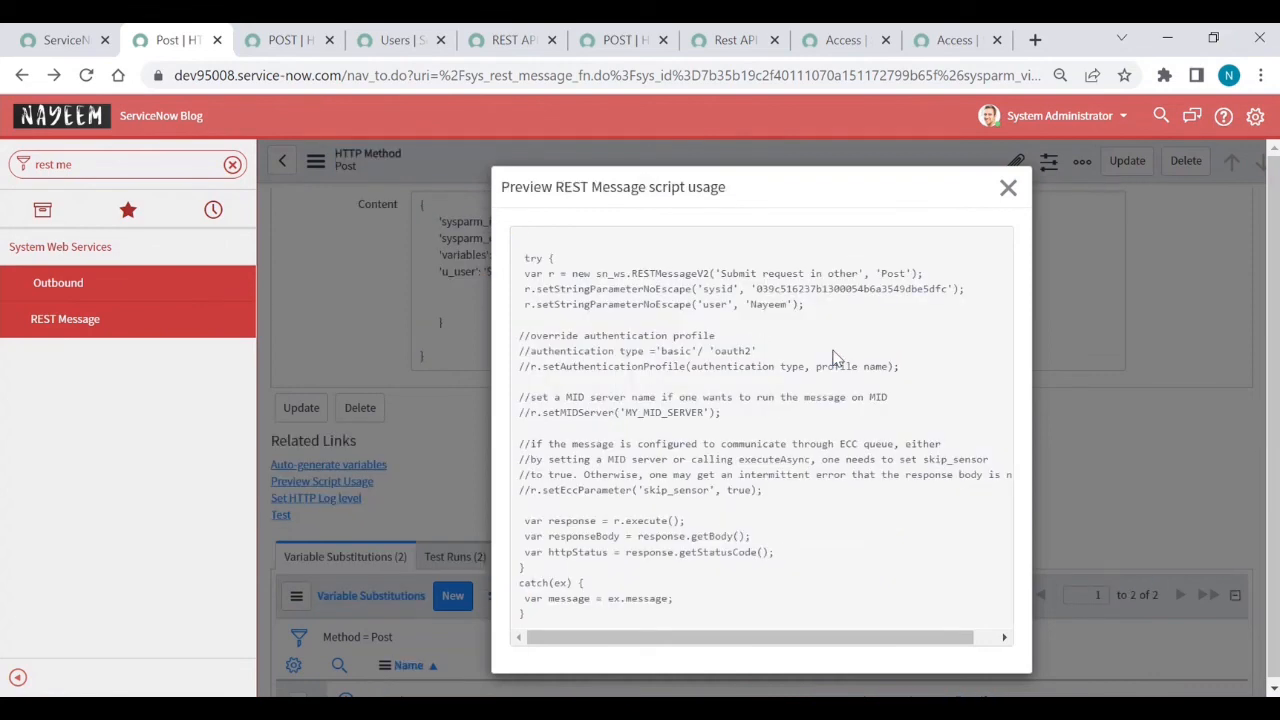
key("ctrl+a")
left_click(835, 358)
left_click_drag(528, 622, 503, 253)
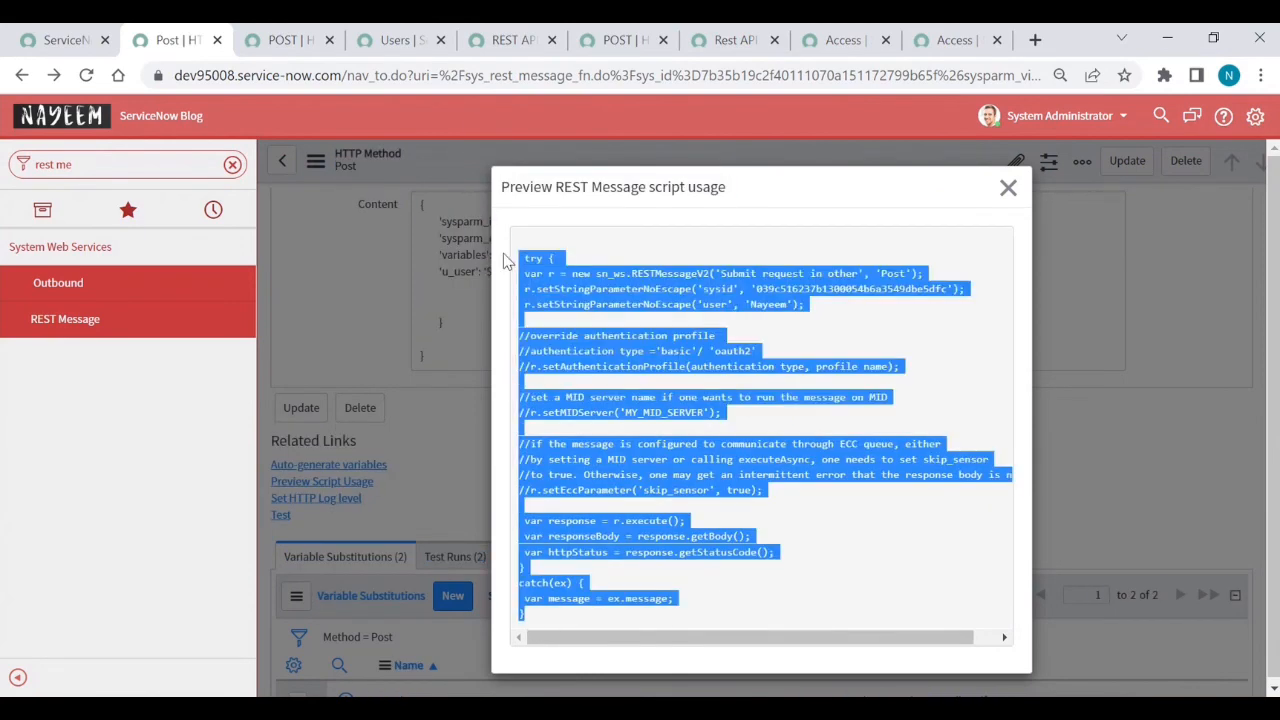
left_click(135, 172)
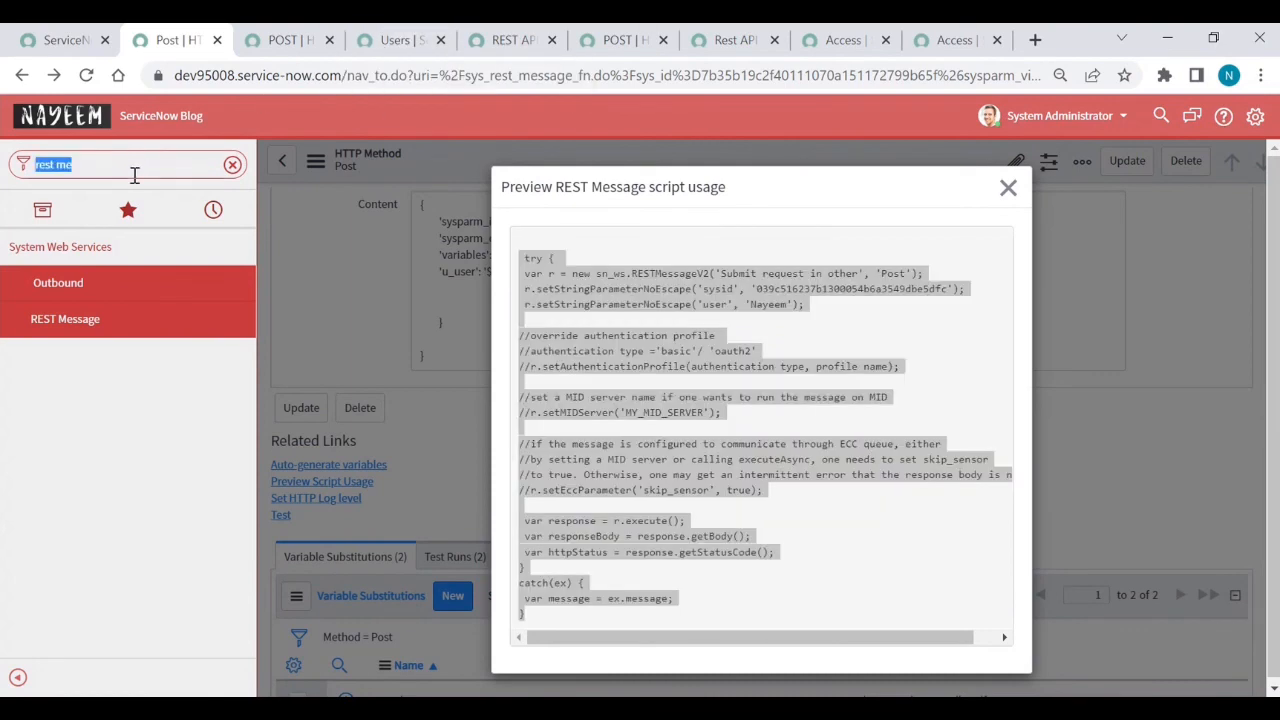
type("in")
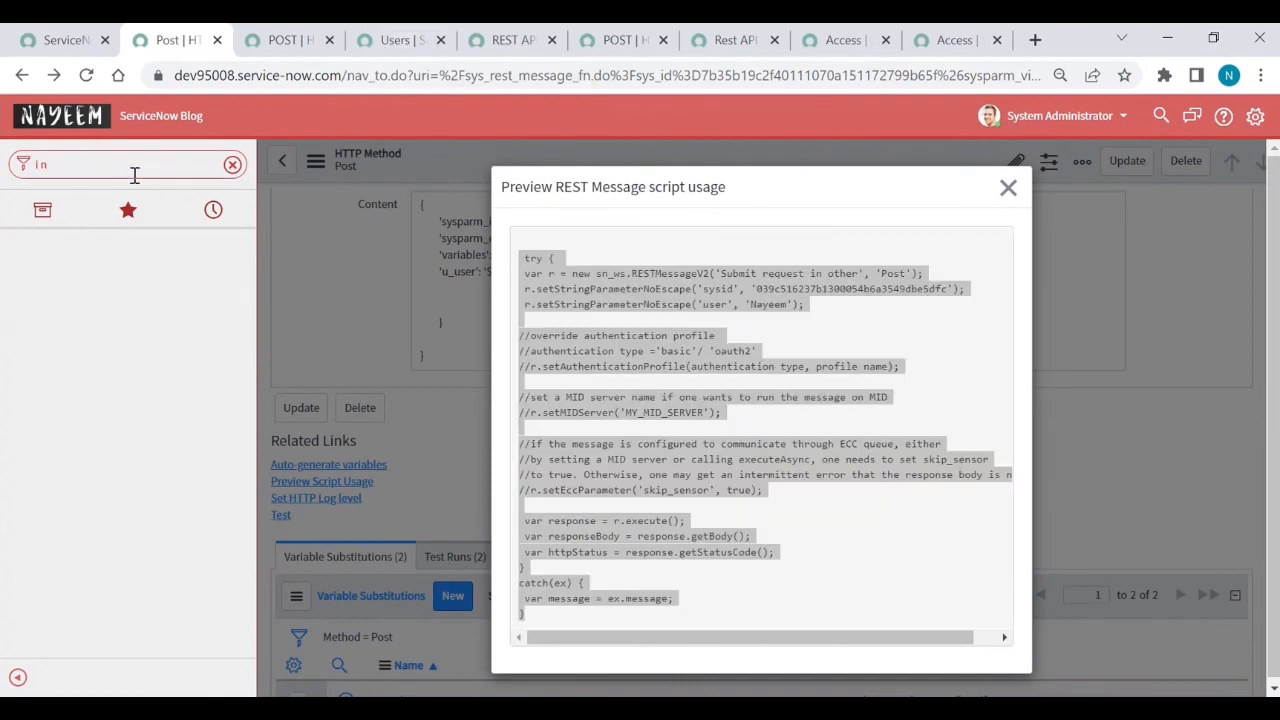
type("ccident")
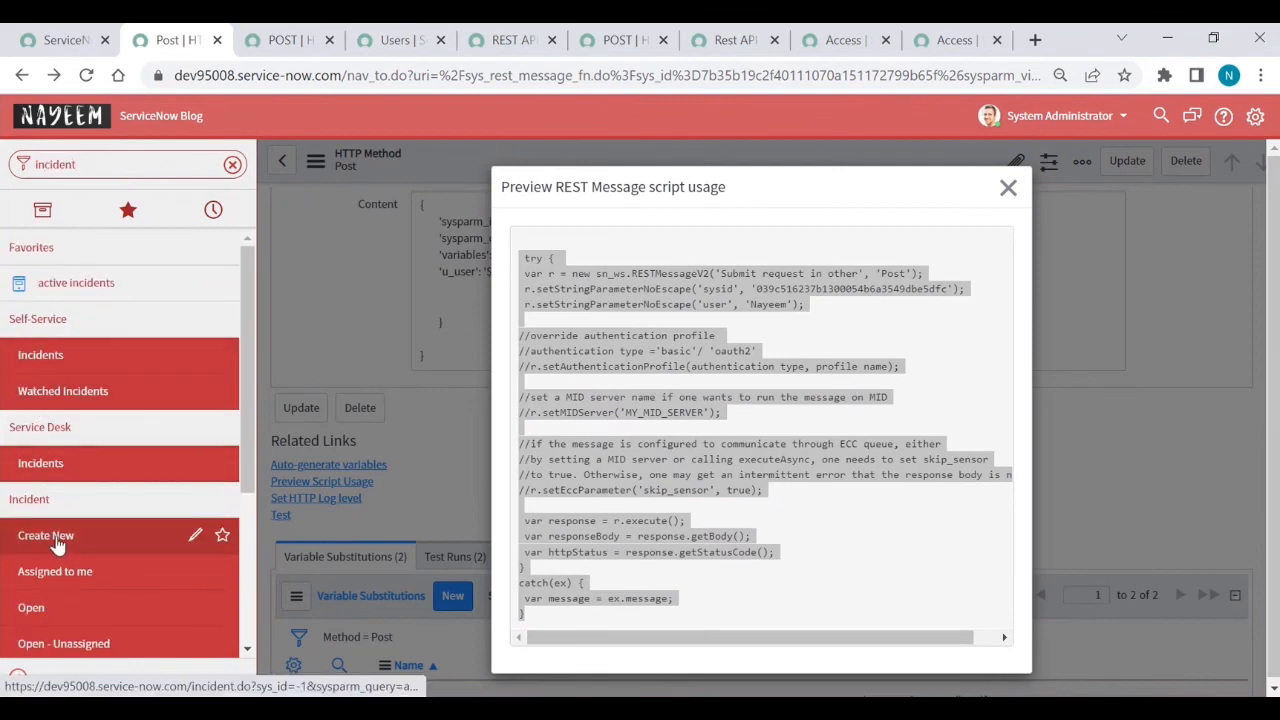
- From a new incident form, list the Incident table's business rules via Configure
middle_click(57, 541)
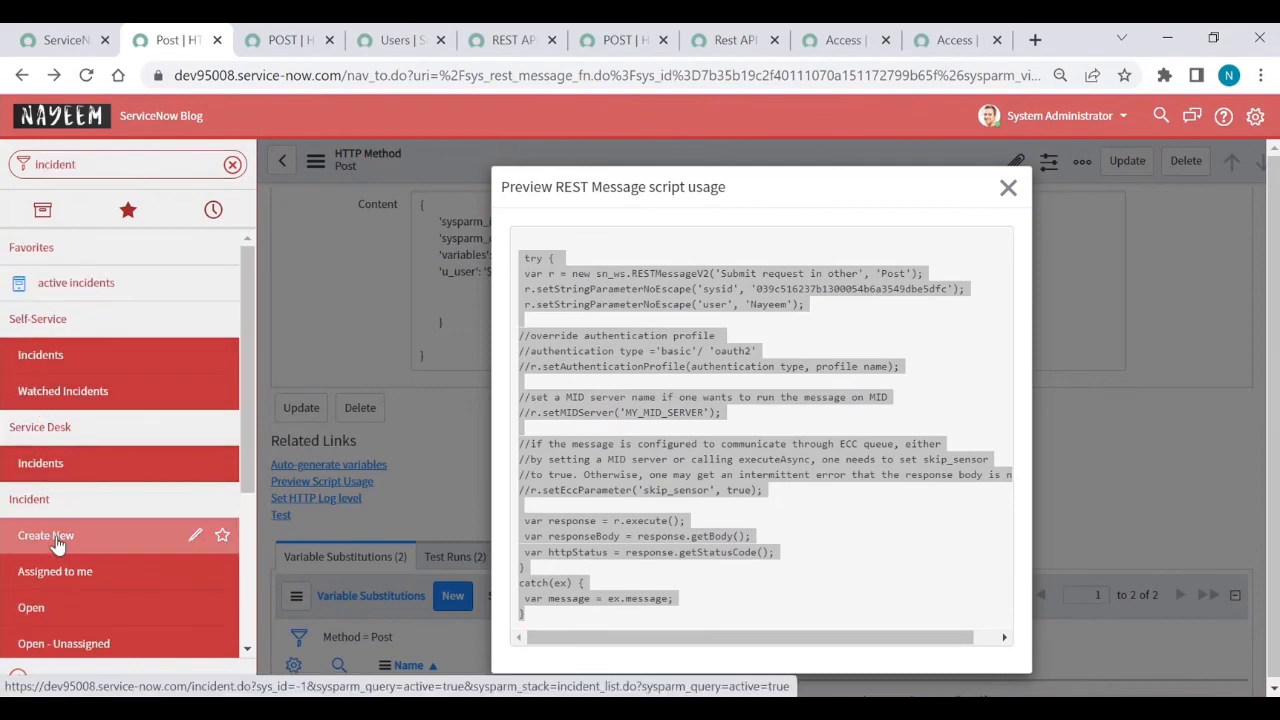
left_click(355, 45)
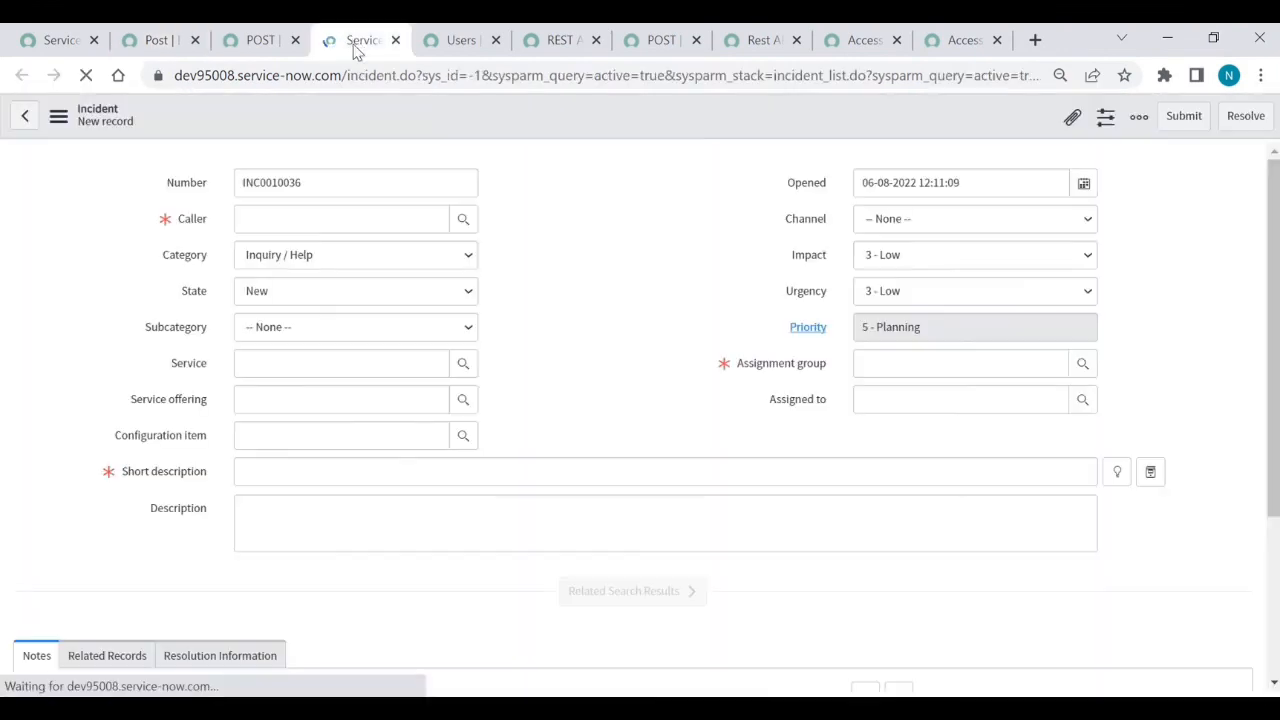
right_click(358, 130)
mouse_move(400, 175)
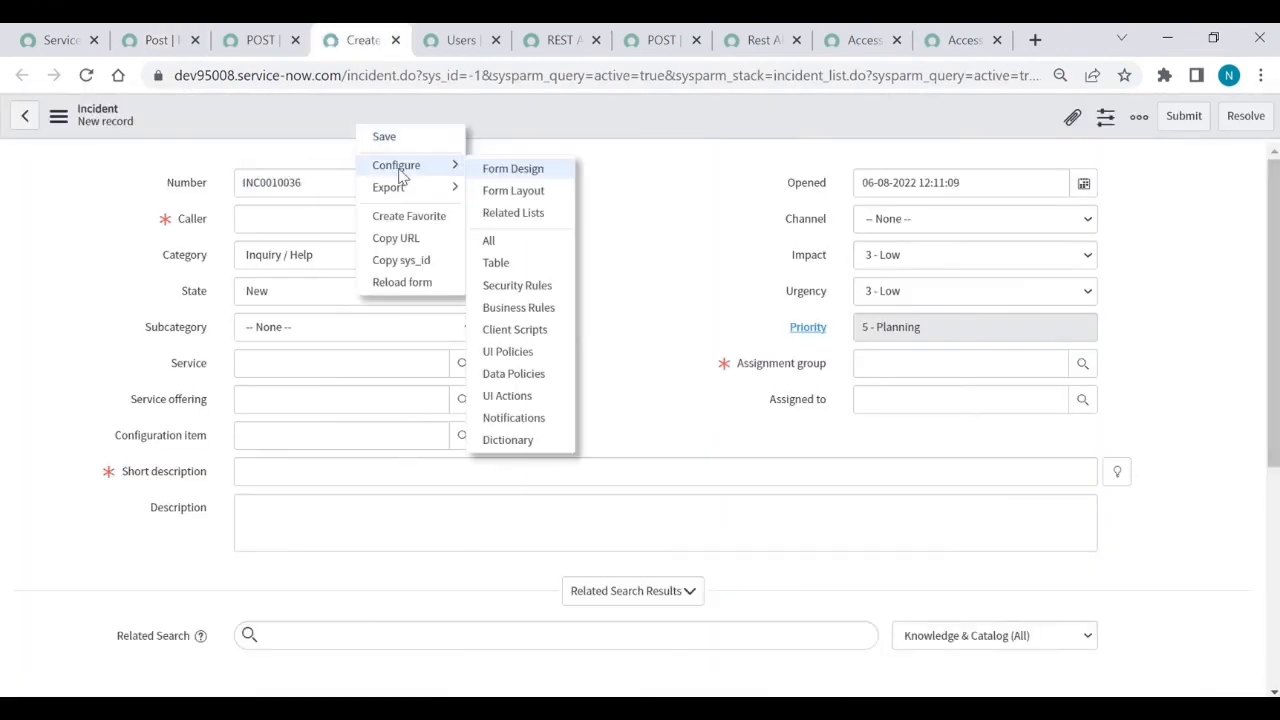
left_click(516, 309)
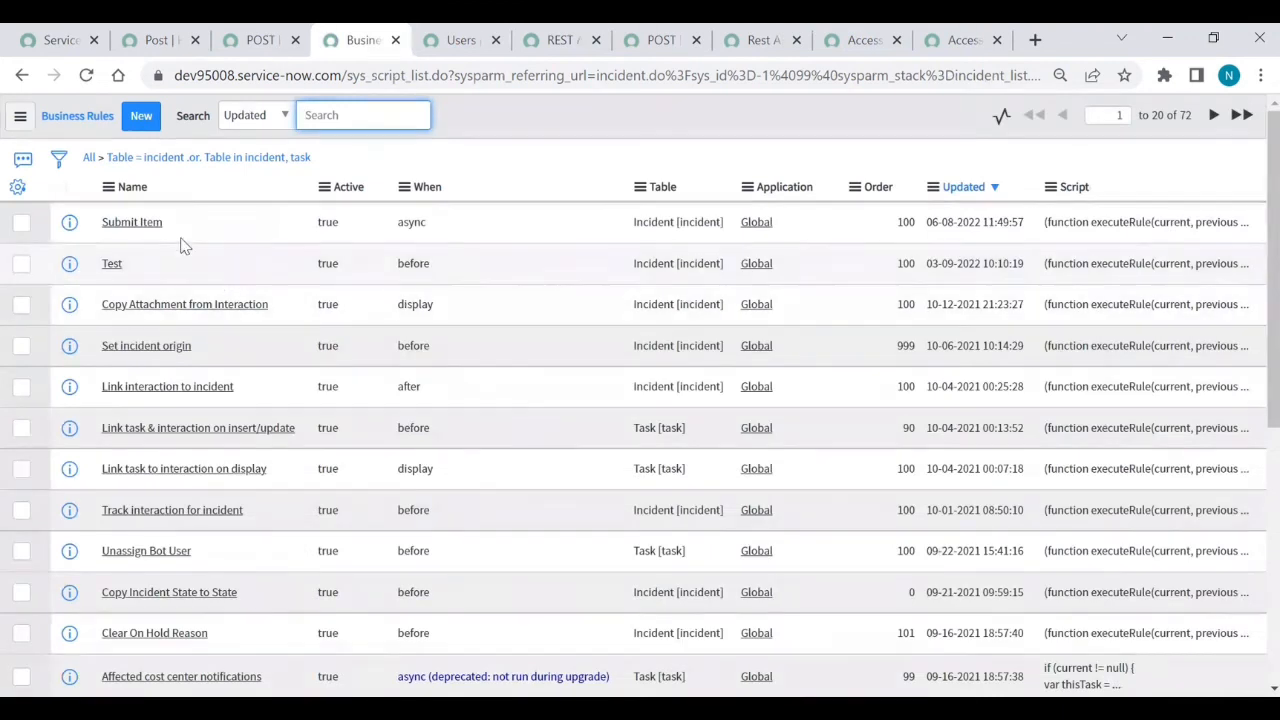
- Make the Submit Item business rule inactive and save it
left_click(133, 222)
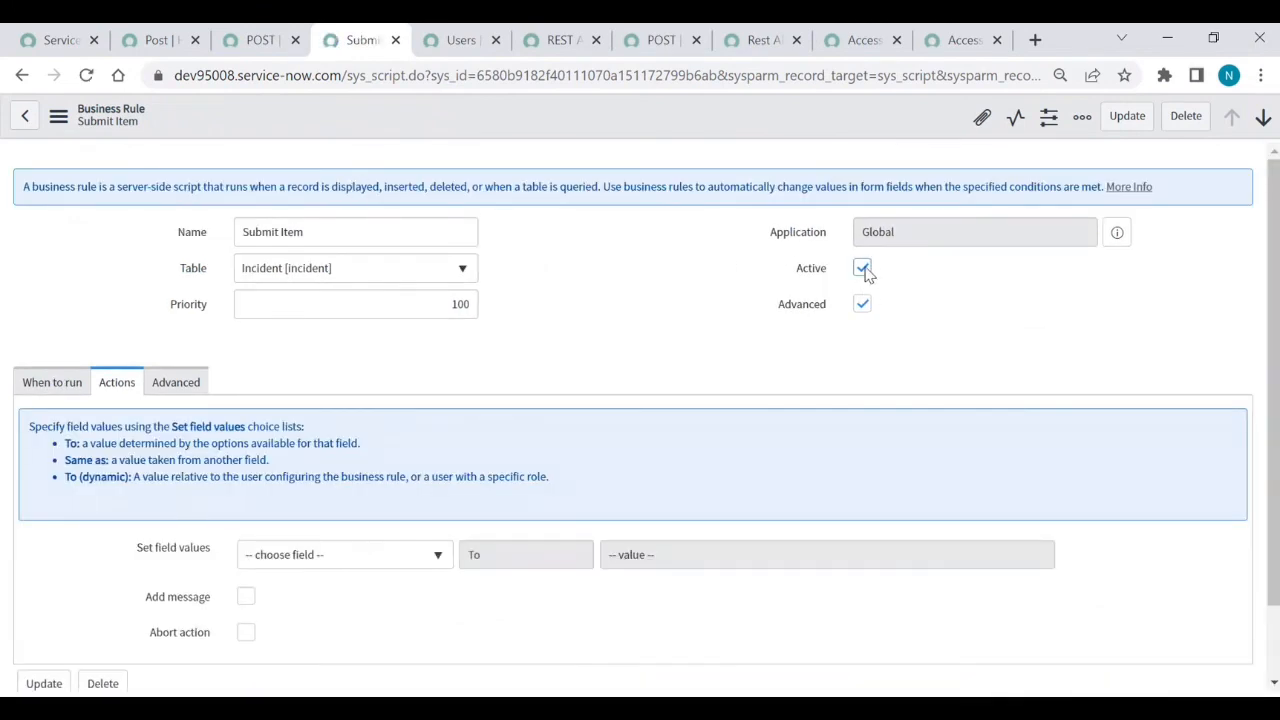
left_click(863, 270)
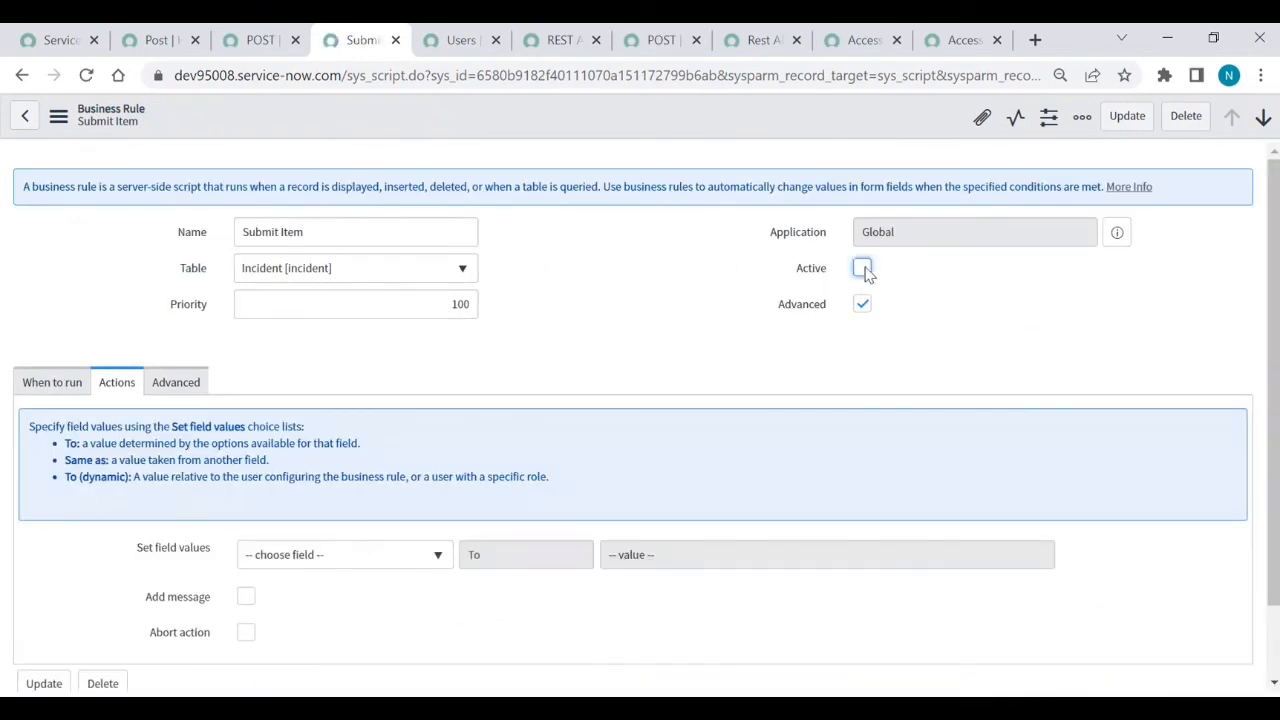
right_click(546, 121)
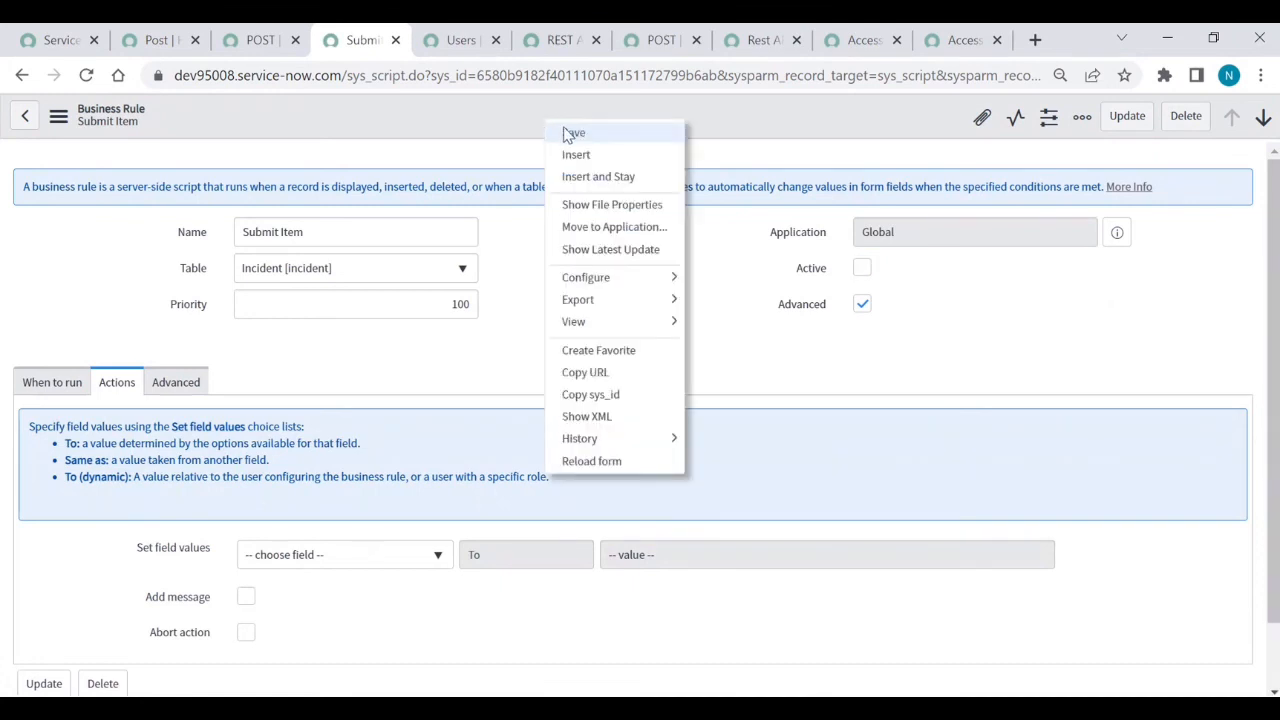
left_click(572, 133)
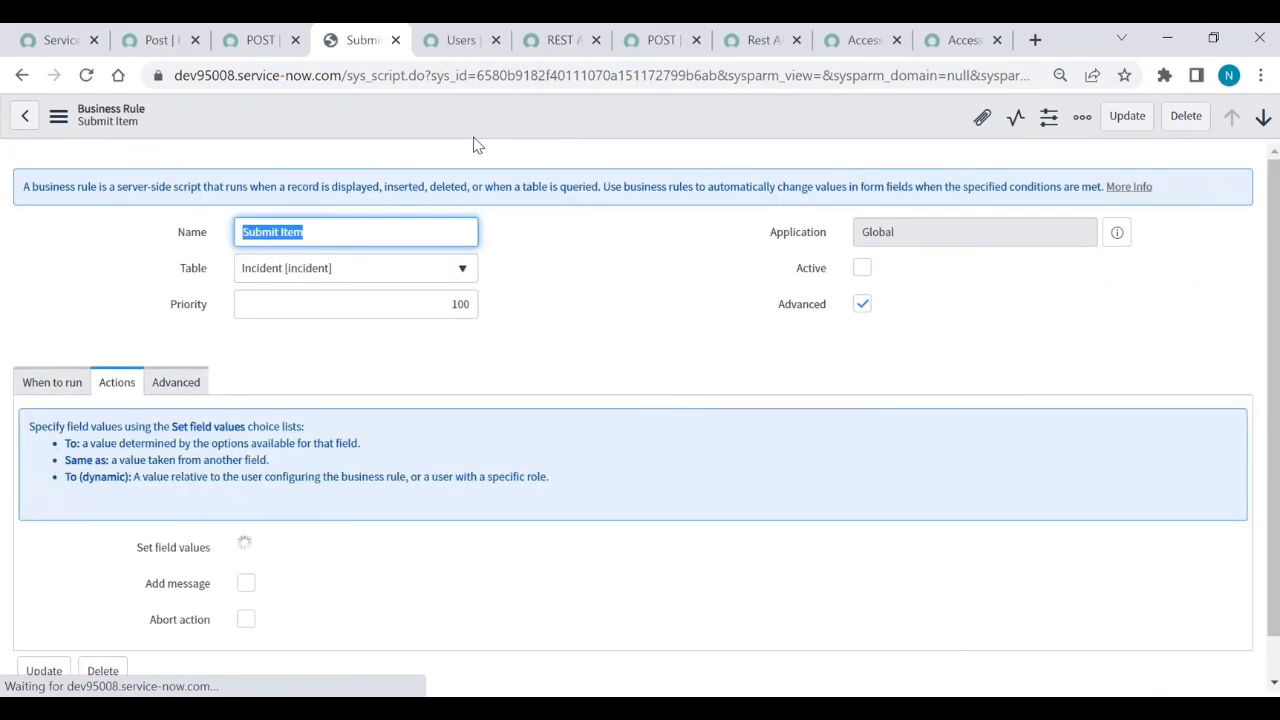
- Rename the rule 'Submit Item in other', activate it, and insert it as a new record
left_click(374, 230)
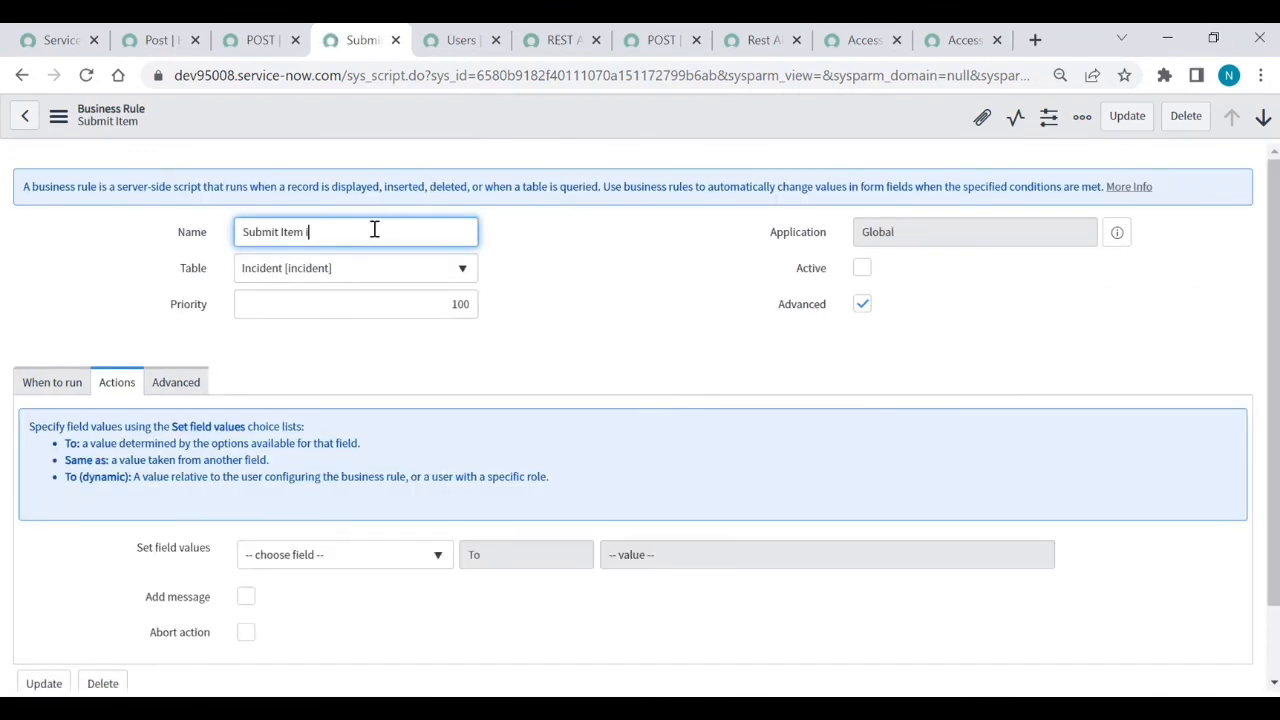
type("in other")
left_click(867, 271)
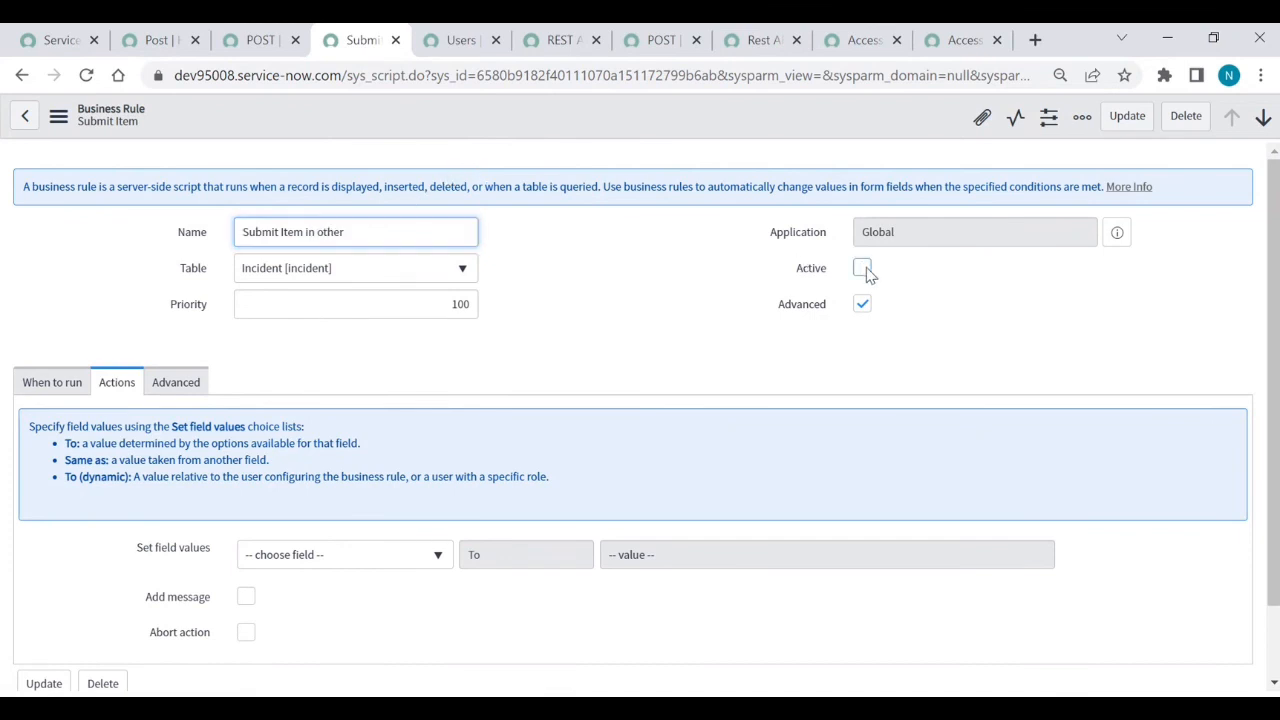
right_click(463, 125)
left_click(498, 176)
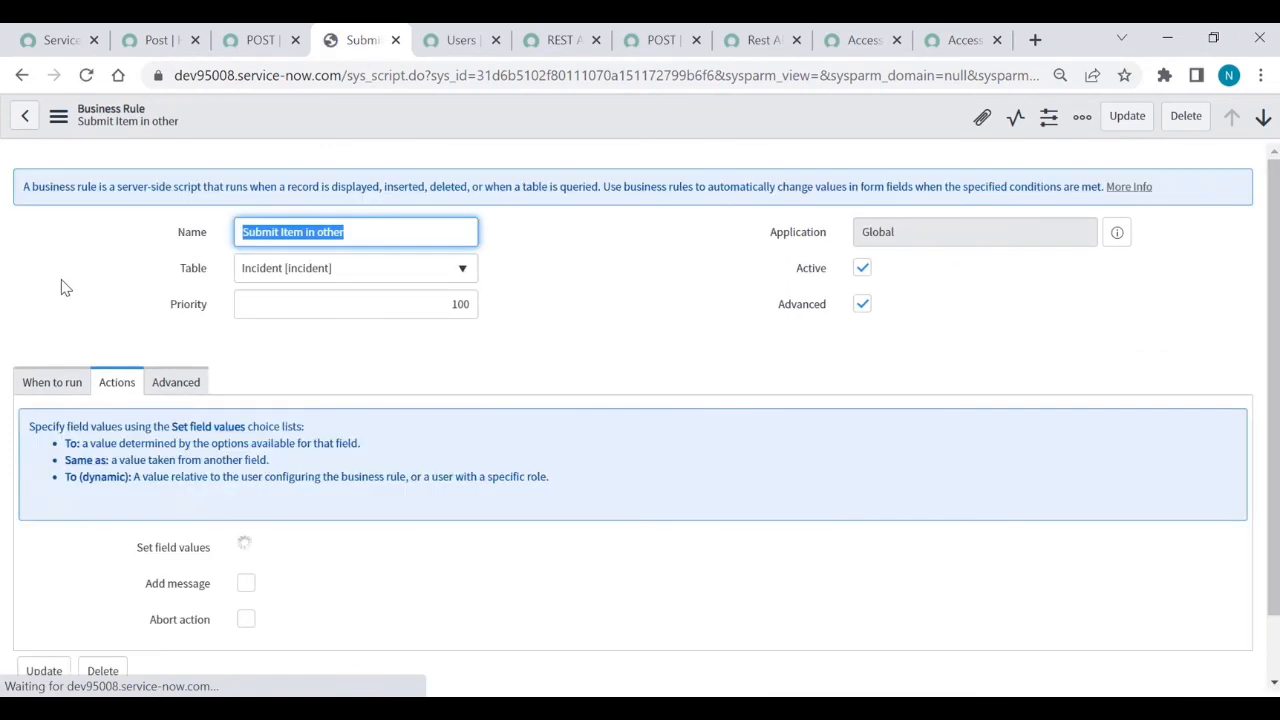
left_click(52, 388)
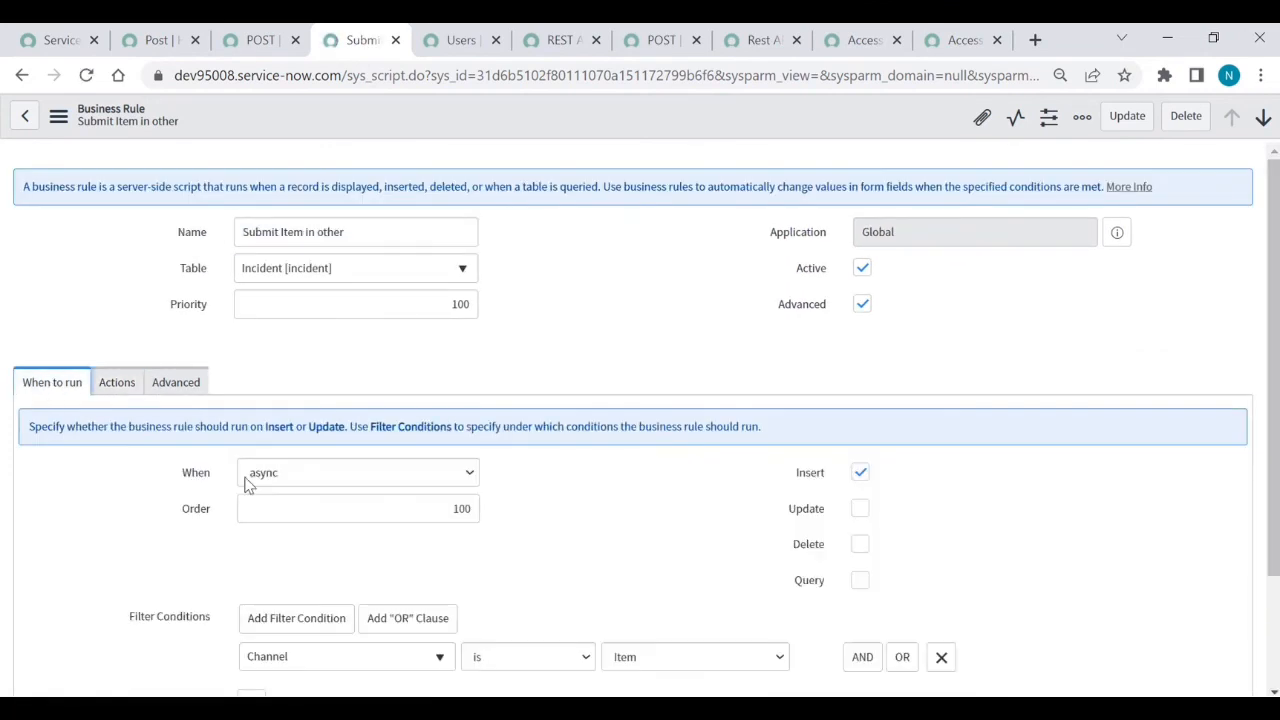
- Replace the rule's old request code with the copied REST script, deleting its commented-out lines
left_click(200, 394)
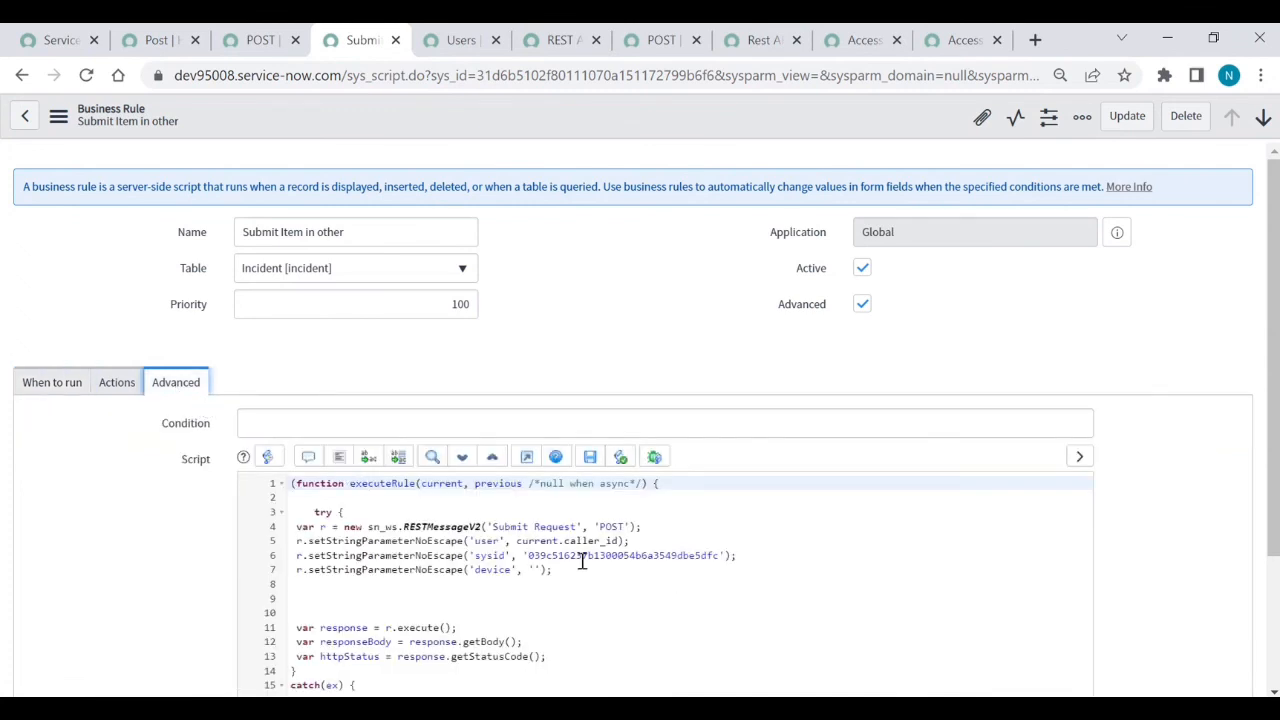
scroll(580, 560, "down", 3)
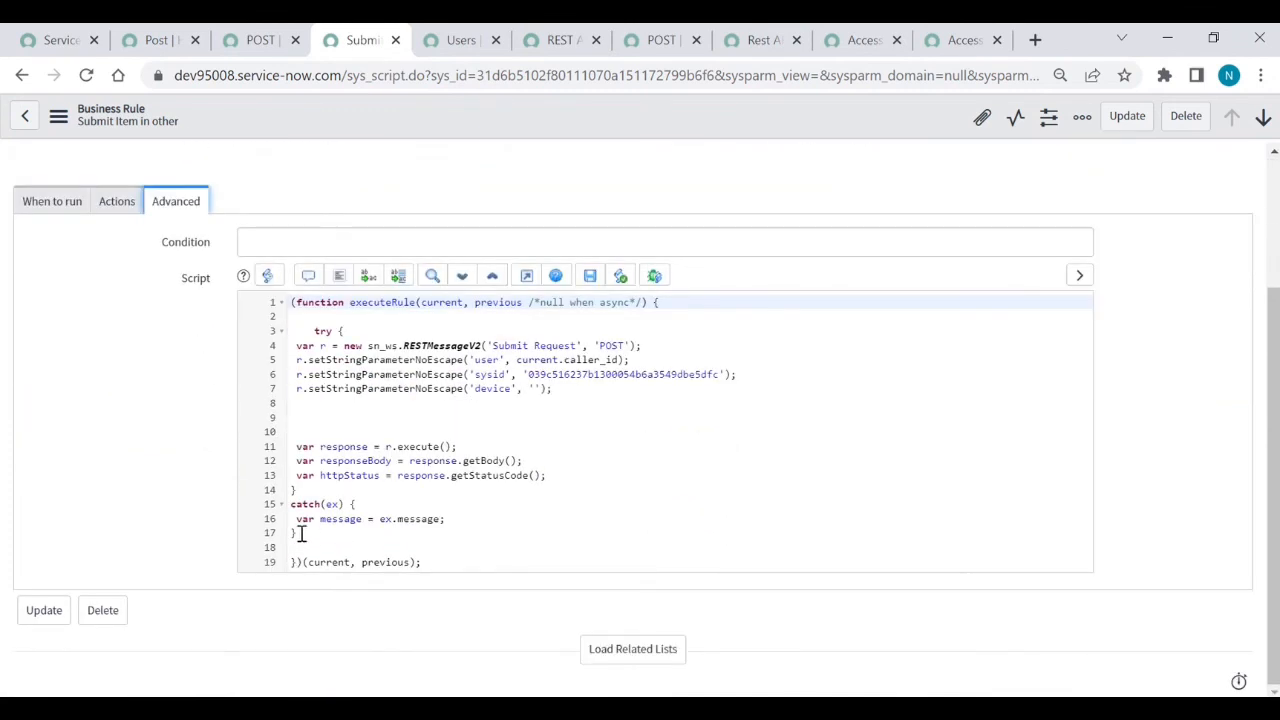
left_click_drag(300, 529, 287, 338)
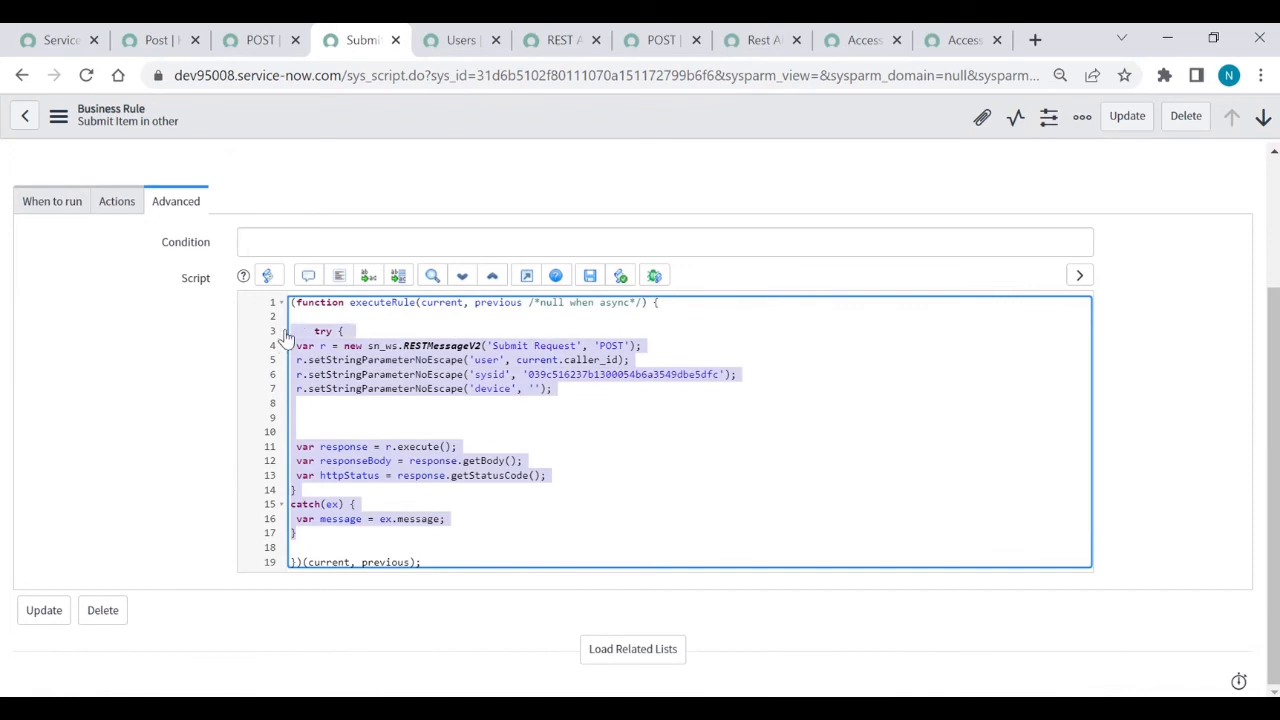
type("try {  var r = new sn_ws.RESTMessageV2('Submit request in other', 'Post');  r.setStringParameterNoEscape('sysid', '039c516237b1300054b6a3549dbe5dfc');  r.setStringParameterNoEscape('user', 'Nayeem');  //override authentication profile //authentication type ='basic'/ 'oauth2' //r.setAuthenticationProfile(authentication type, profile name);  //set a MID server name if one wants to run the message on MID //r.setMIDServer('MY_MID_SERVER');  //if the message is configured to communicate through ECC queue, either //by setting a MID server or calling executeAsync, one needs to set skip_sensor //to true. Otherwise, one may get an intermittent error that the response body is null //r.setEccParameter('skip_sensor', true);   var response = r.execute();  var responseBody = response.getBody();  var httpStatus = response.getStatusCode(); } catch(ex) {  var message = ex.message; }")
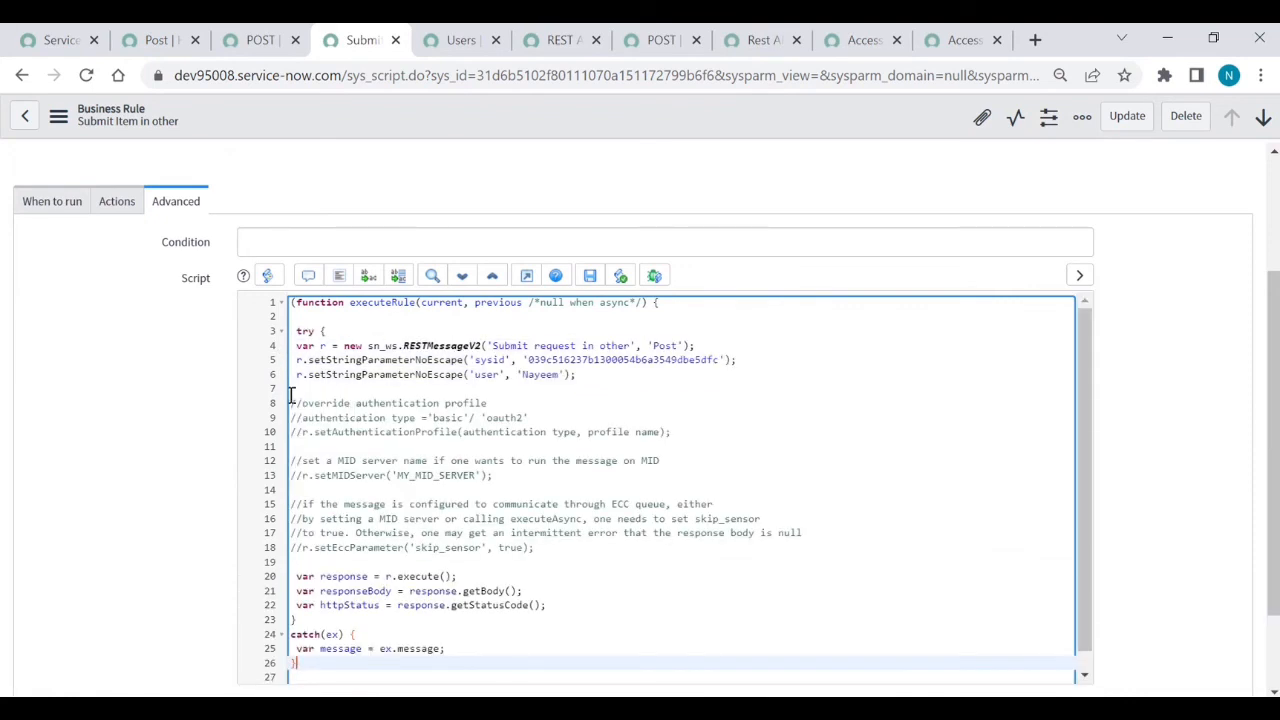
left_click_drag(291, 395, 566, 547)
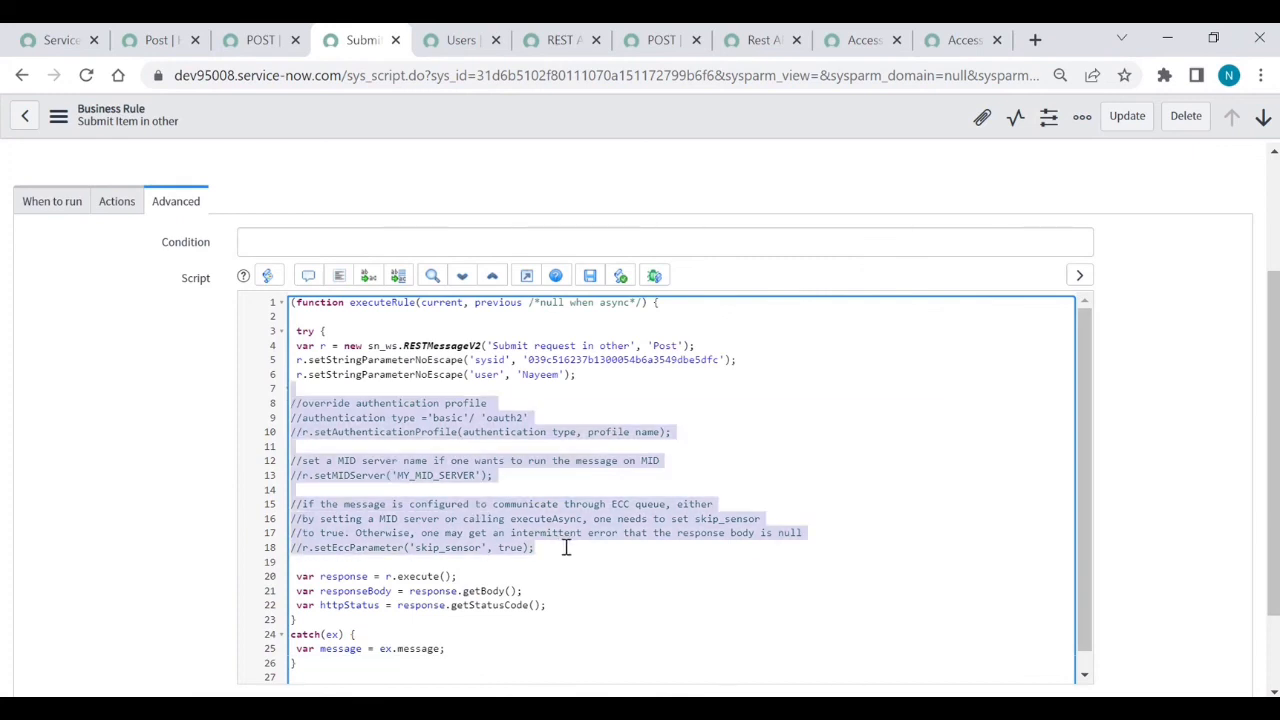
key("BackSpace")
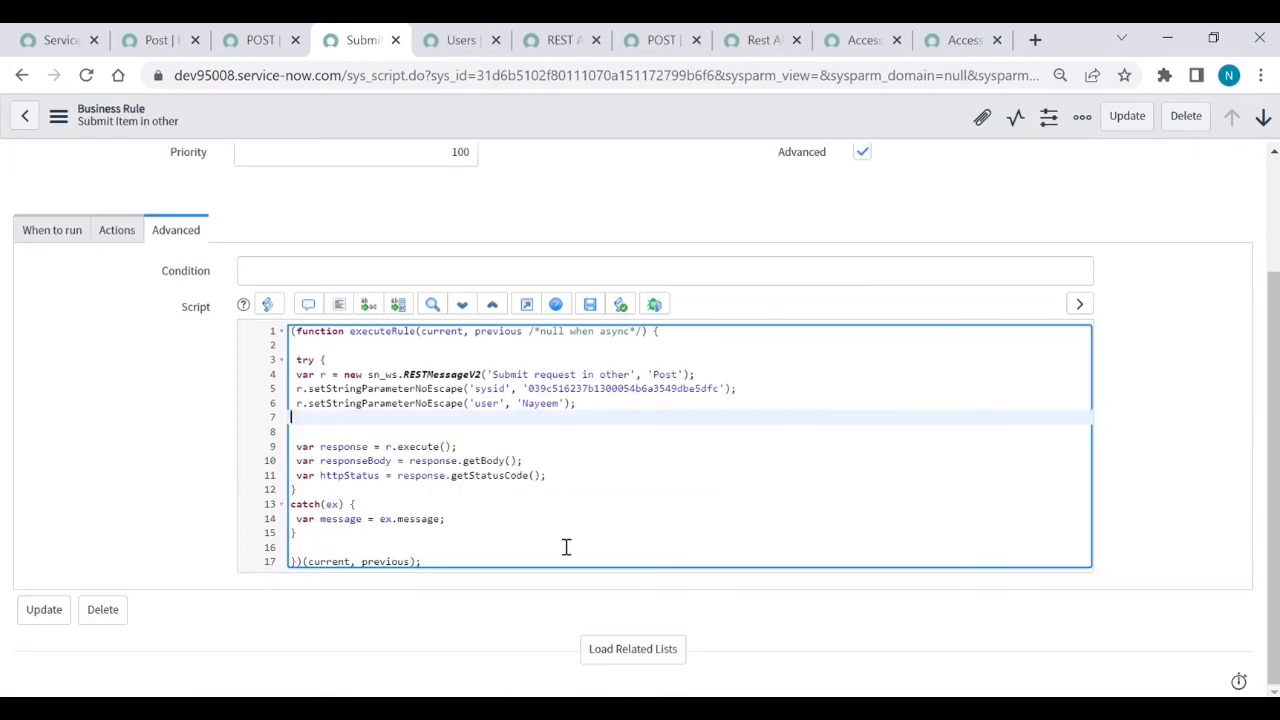
- Set the user parameter to current.caller_id.name and save the script
left_click(564, 403)
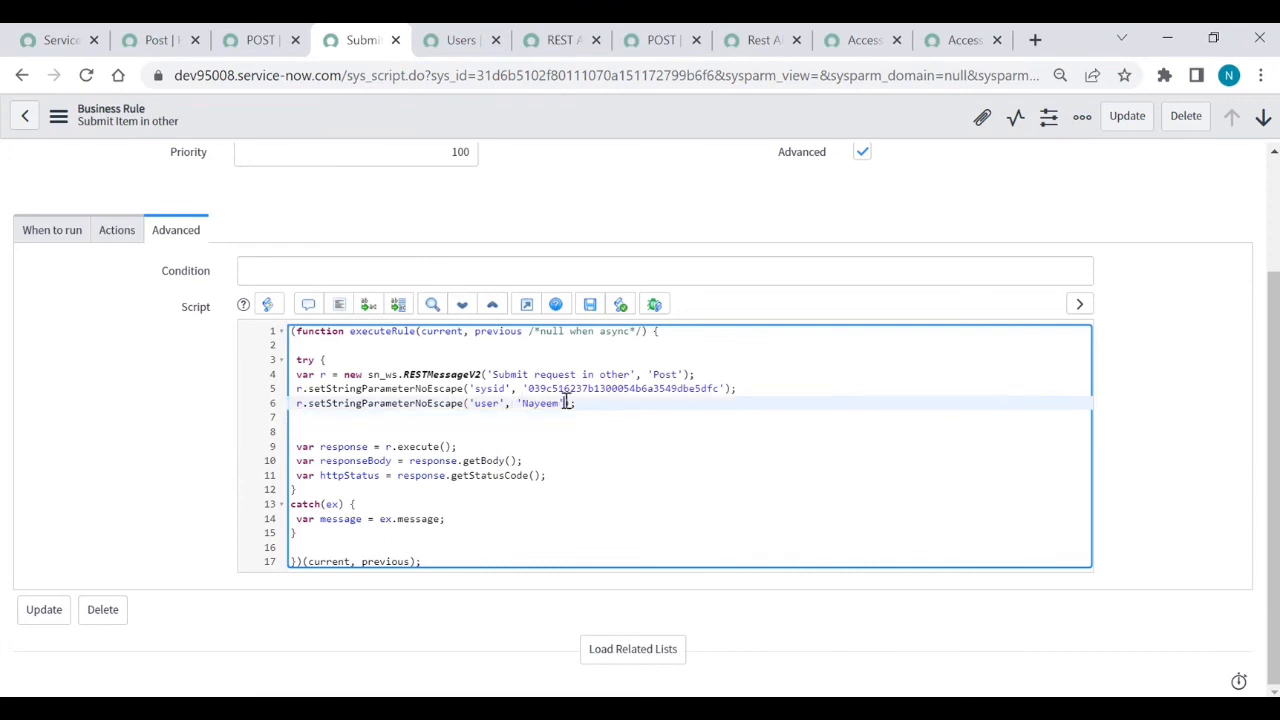
key("BackSpace")
key("BackSpace")
key("BackSpace")
key("BackSpace")
key("BackSpace")
key("BackSpace")
key("BackSpace")
key("BackSpace")
type("current.c")
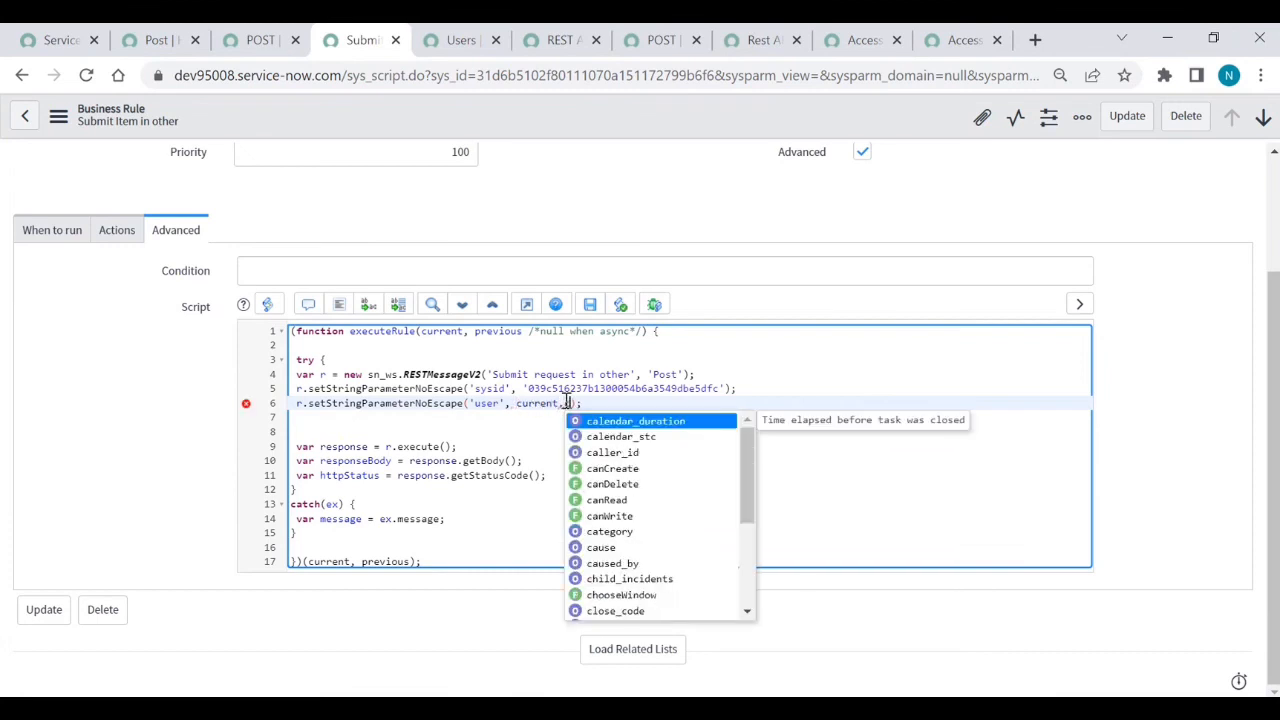
key("Down")
key("Down")
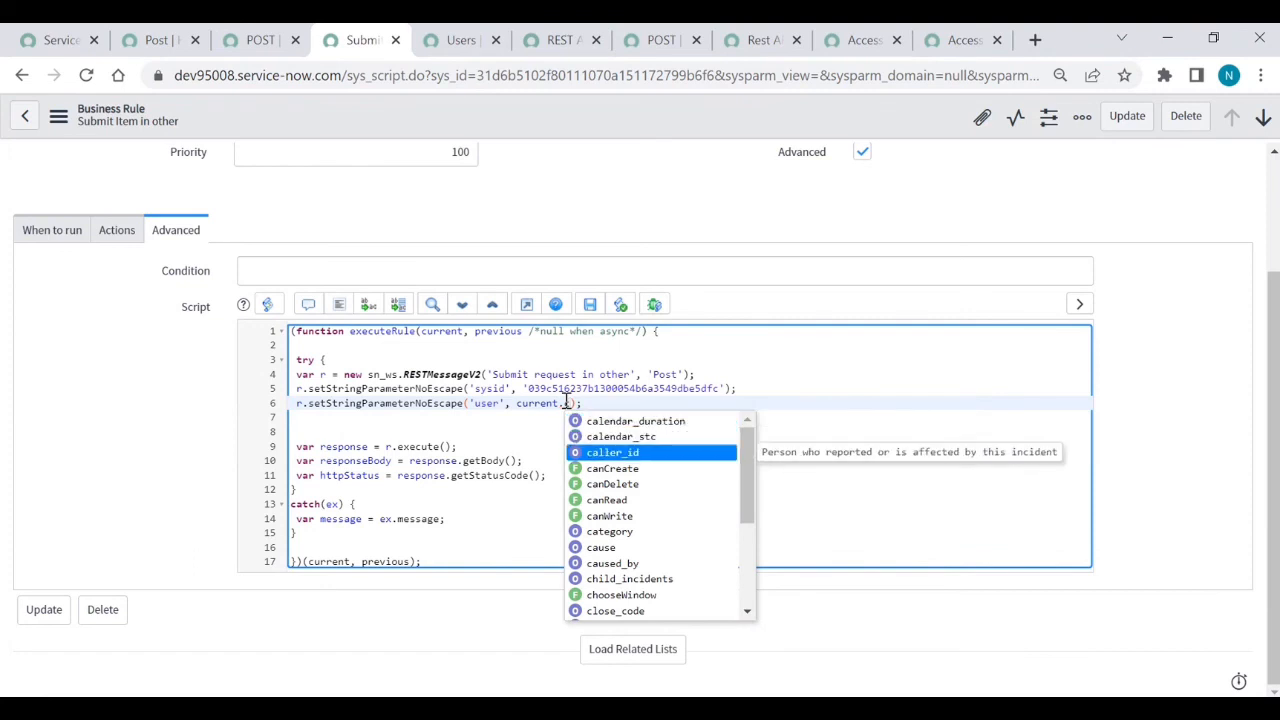
type(".name")
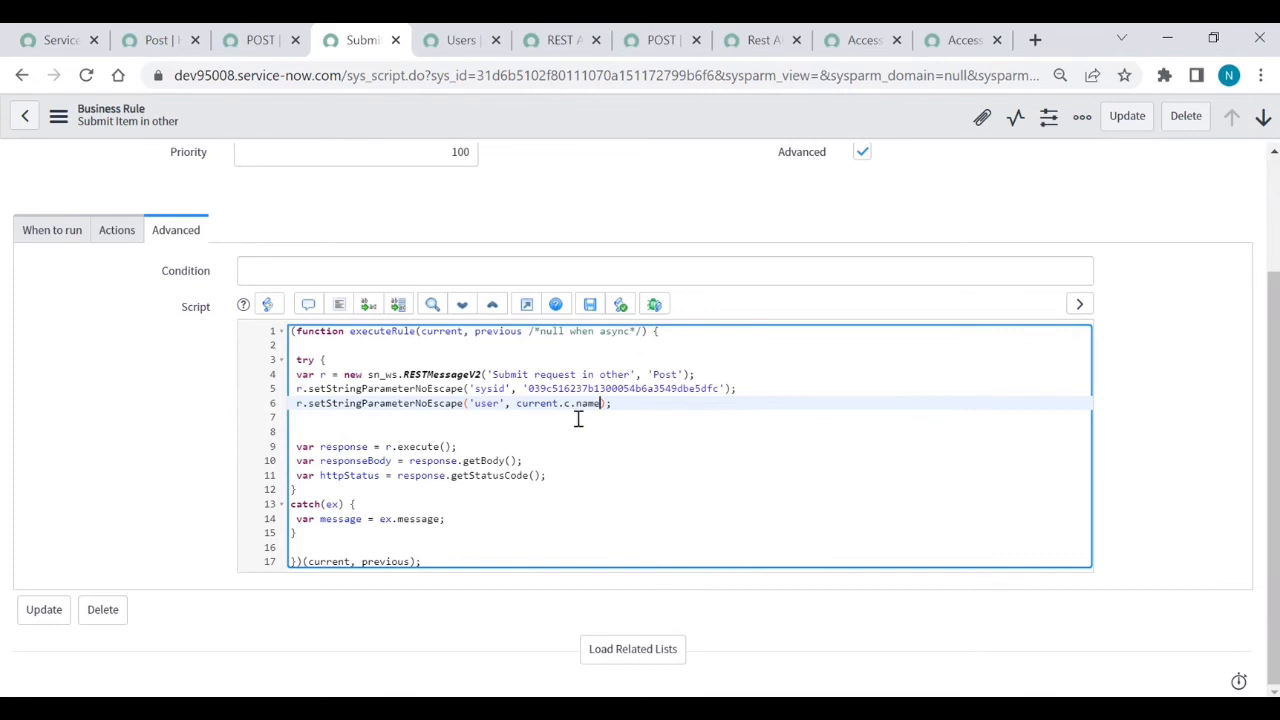
key("BackSpace")
key("BackSpace")
key("BackSpace")
key("BackSpace")
key("BackSpace")
key("BackSpace")
key("BackSpace")
type("ca")
key("Down")
key("Down")
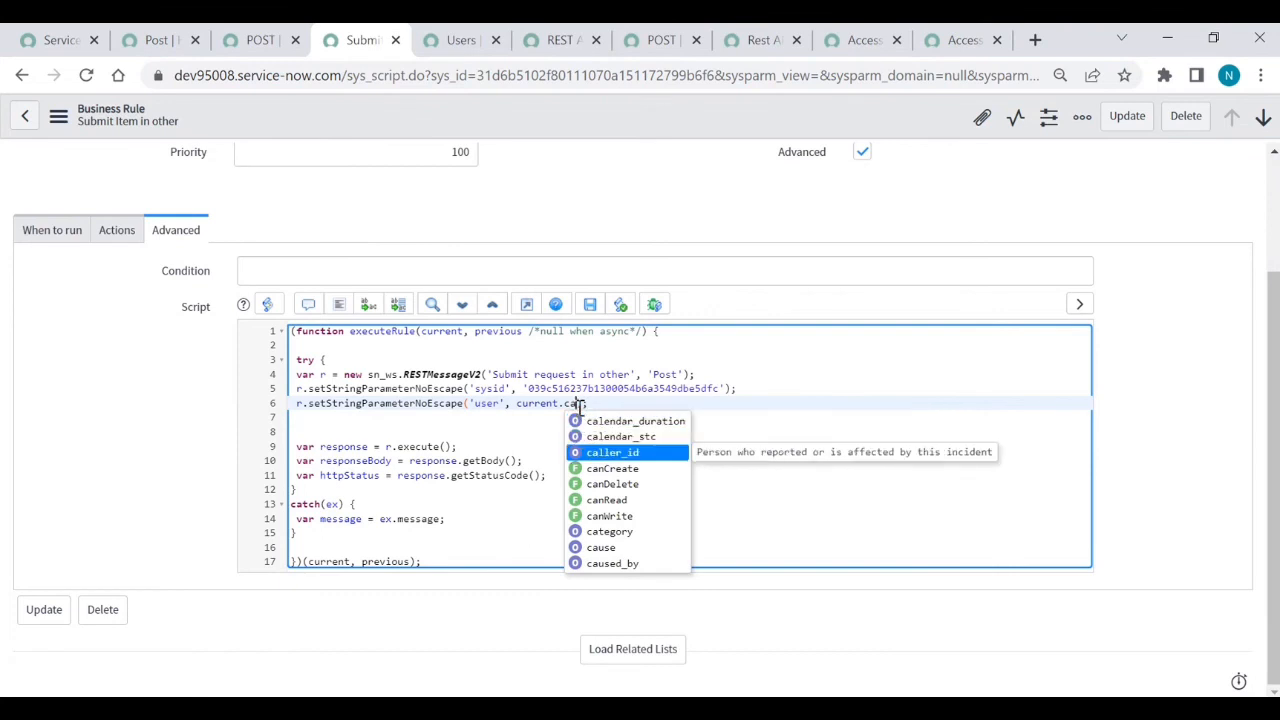
key("Return")
type(".n")
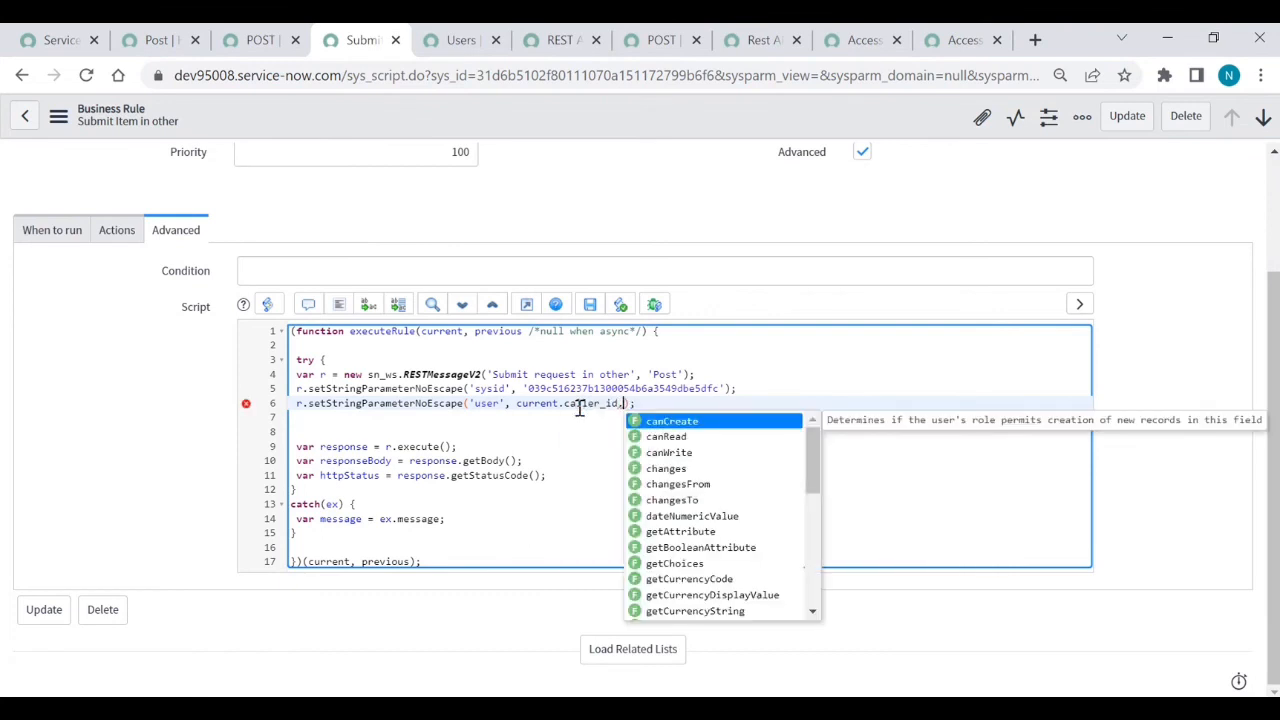
type("ame")
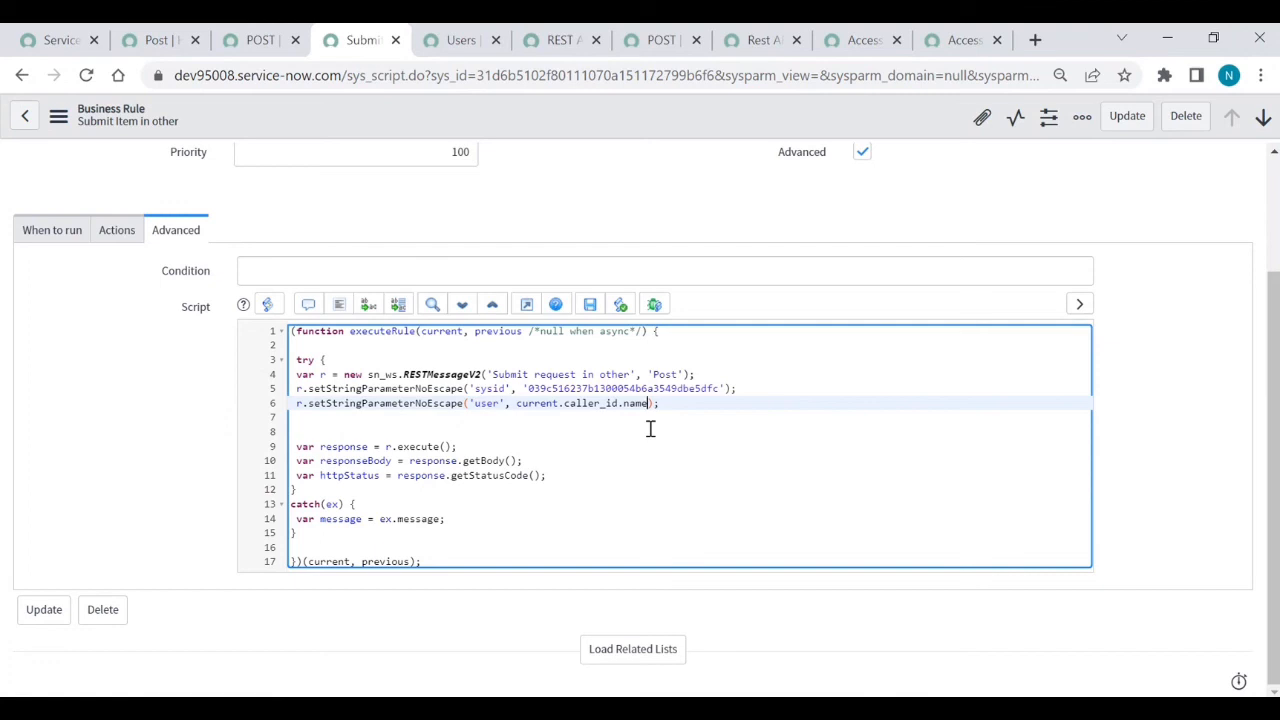
left_click(587, 310)
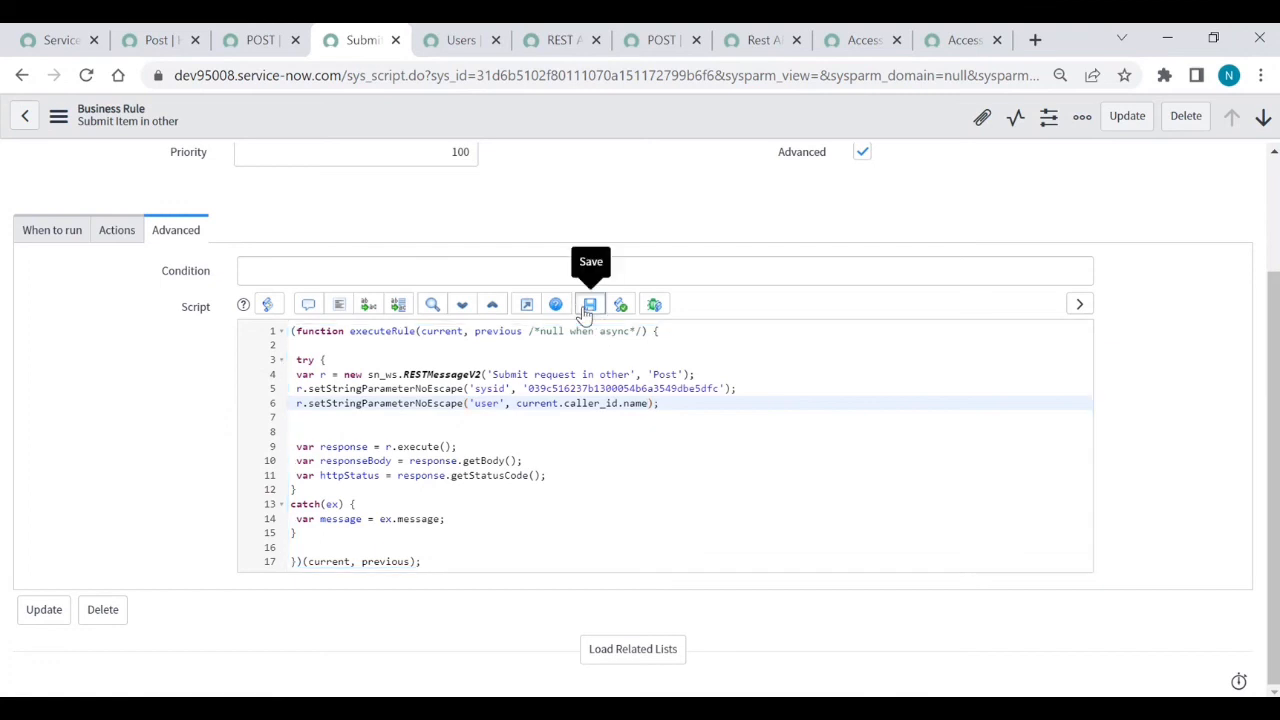
left_click(587, 312)
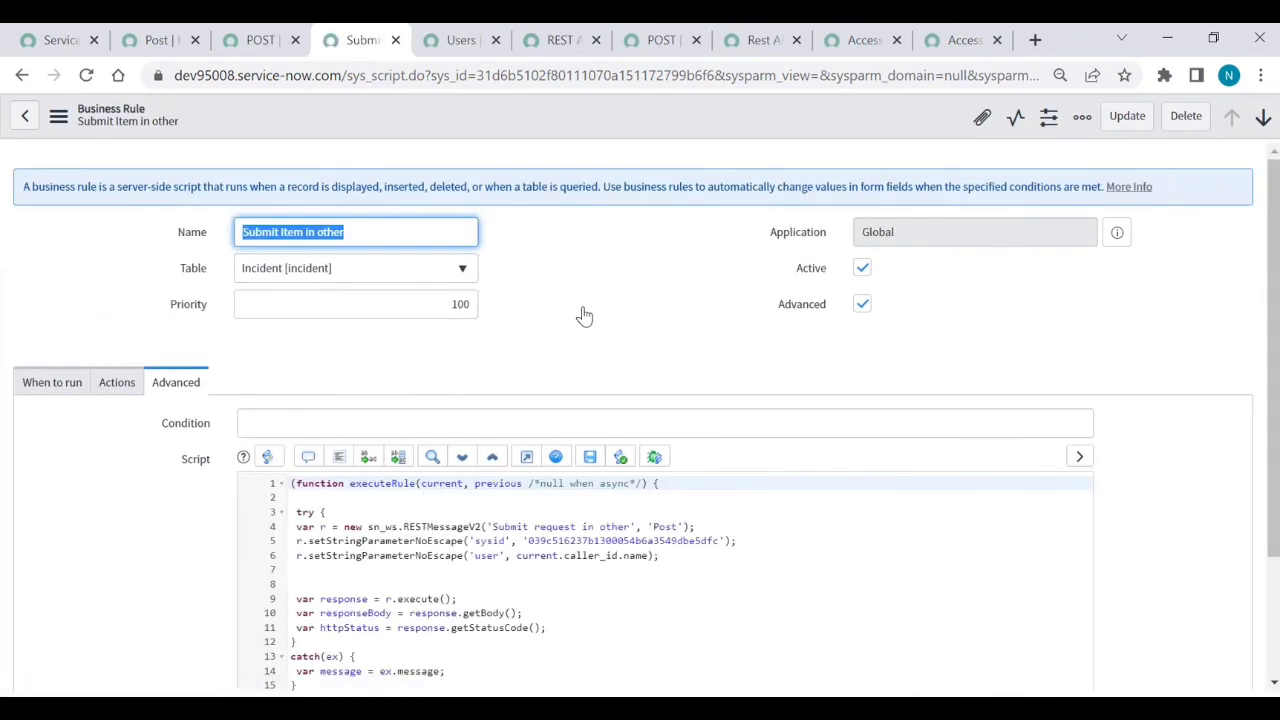
- Start a new incident and choose its caller from the user lookup
left_click(157, 40)
left_click(127, 165)
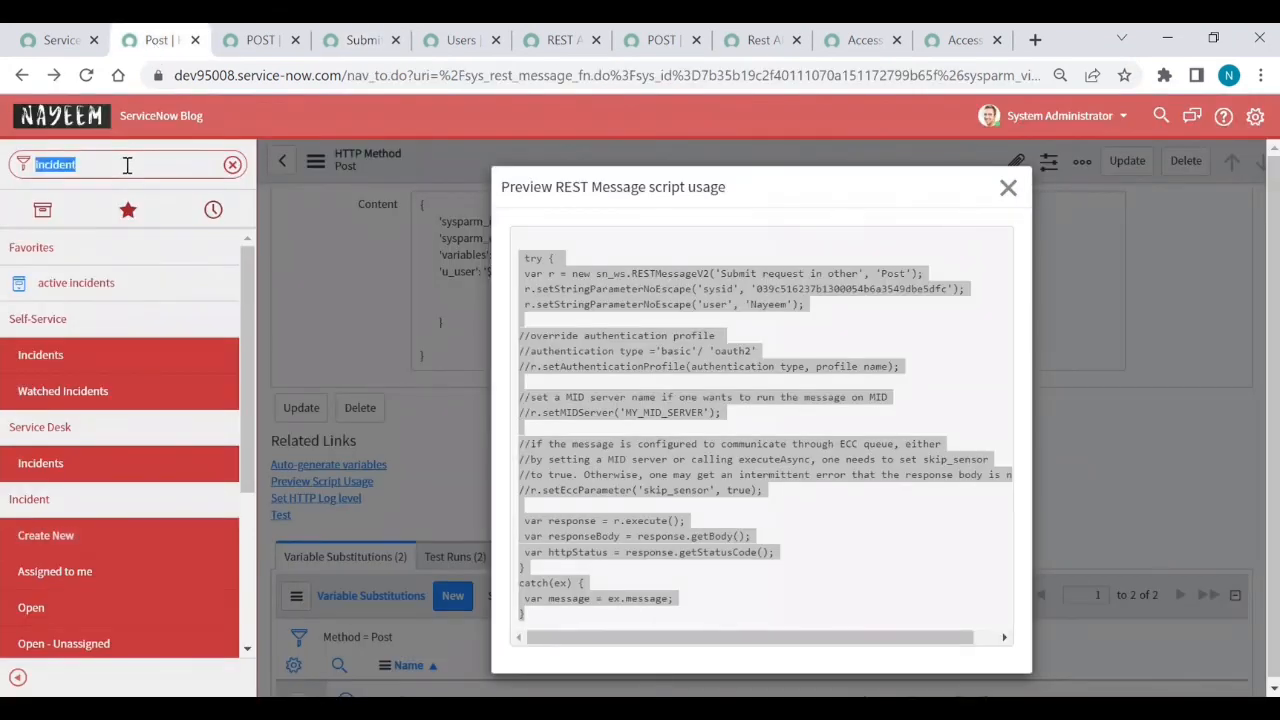
left_click(55, 535)
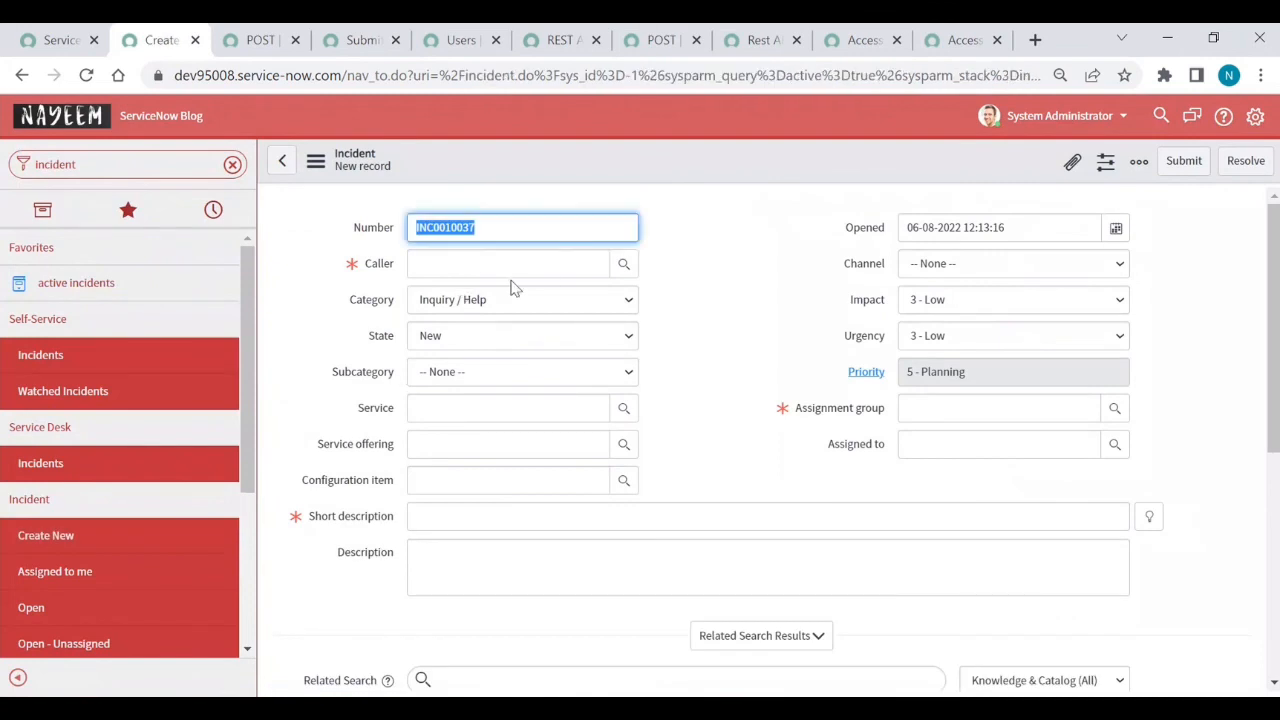
left_click(624, 264)
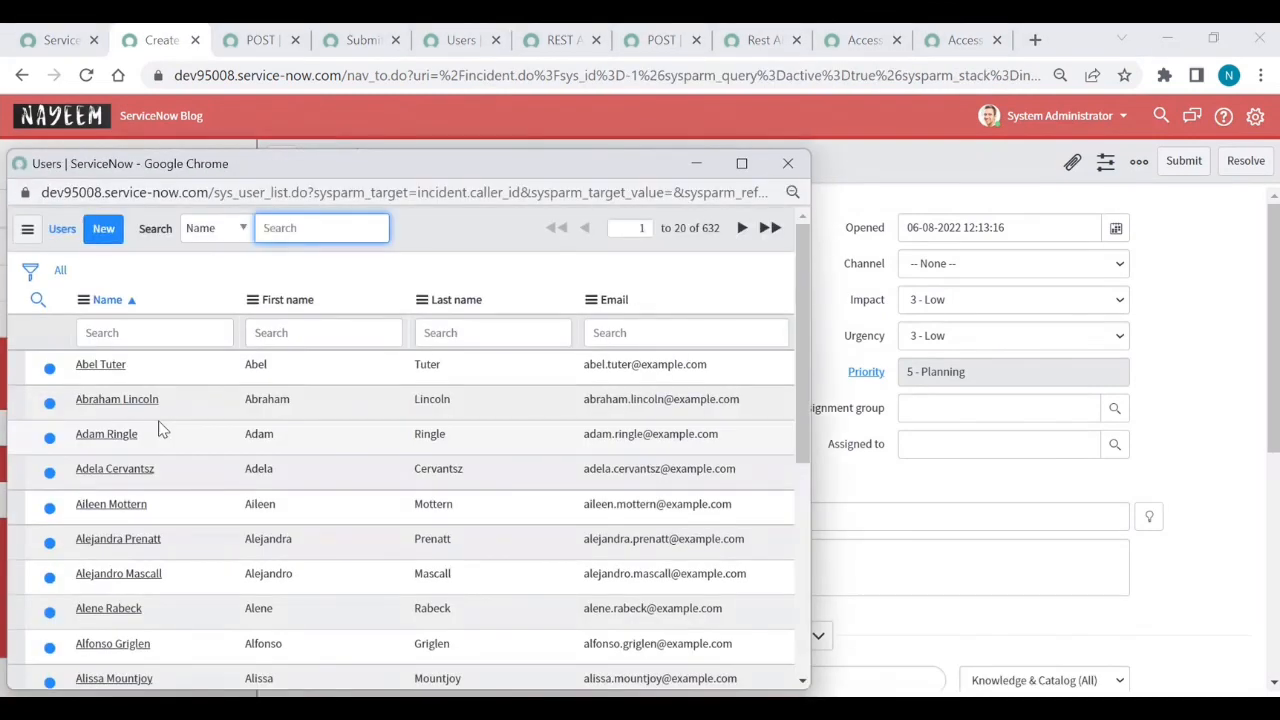
left_click(100, 366)
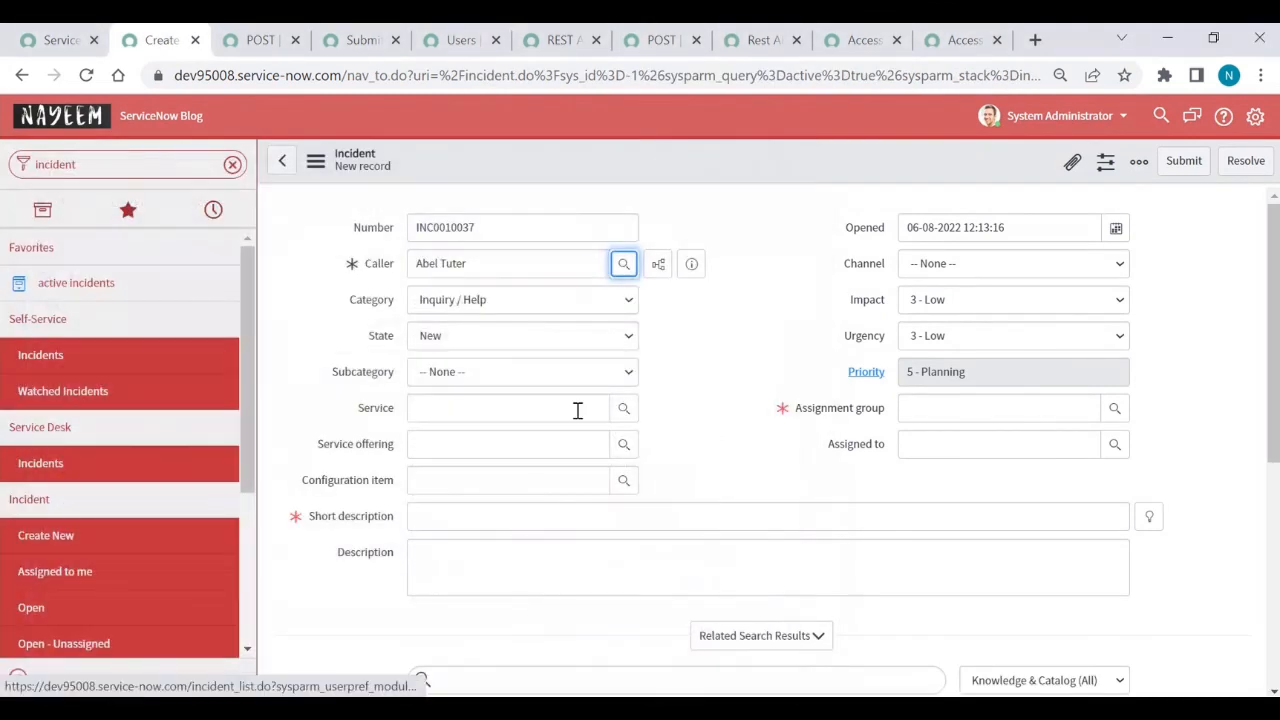
- Submit the incident with short description 'test', group Nimsoft desk and channel Item
left_click(536, 521)
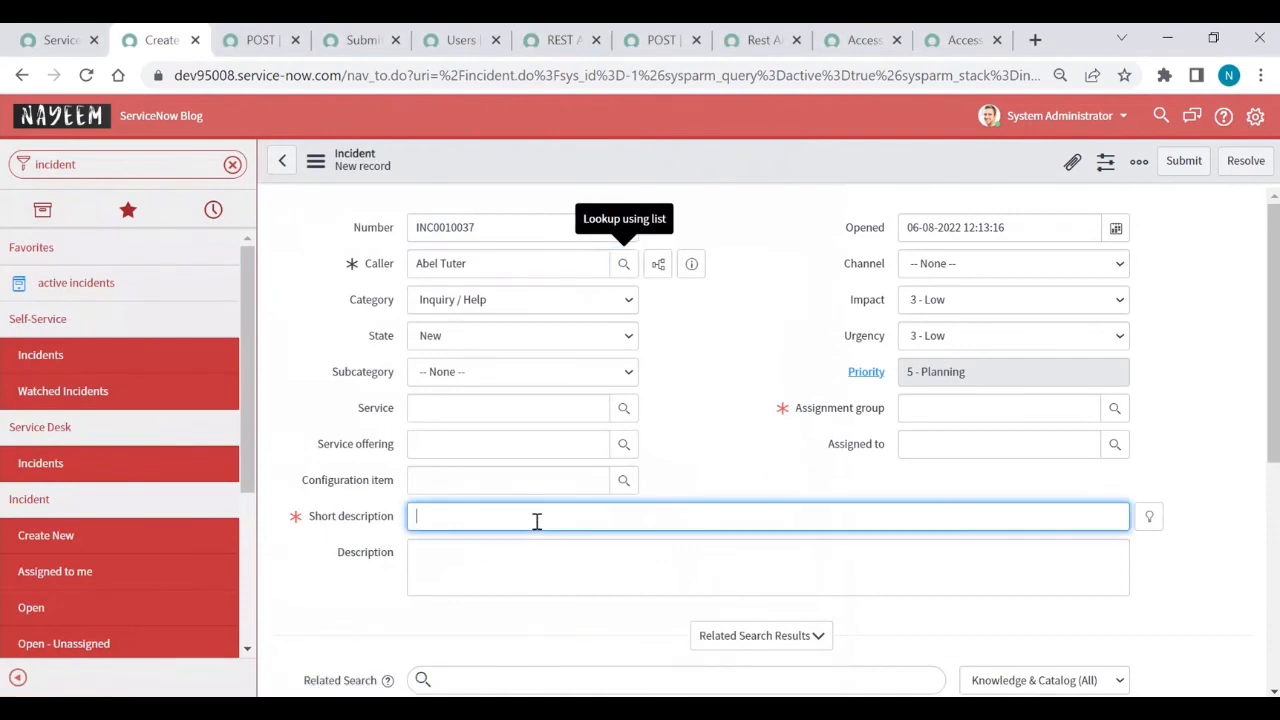
type("test")
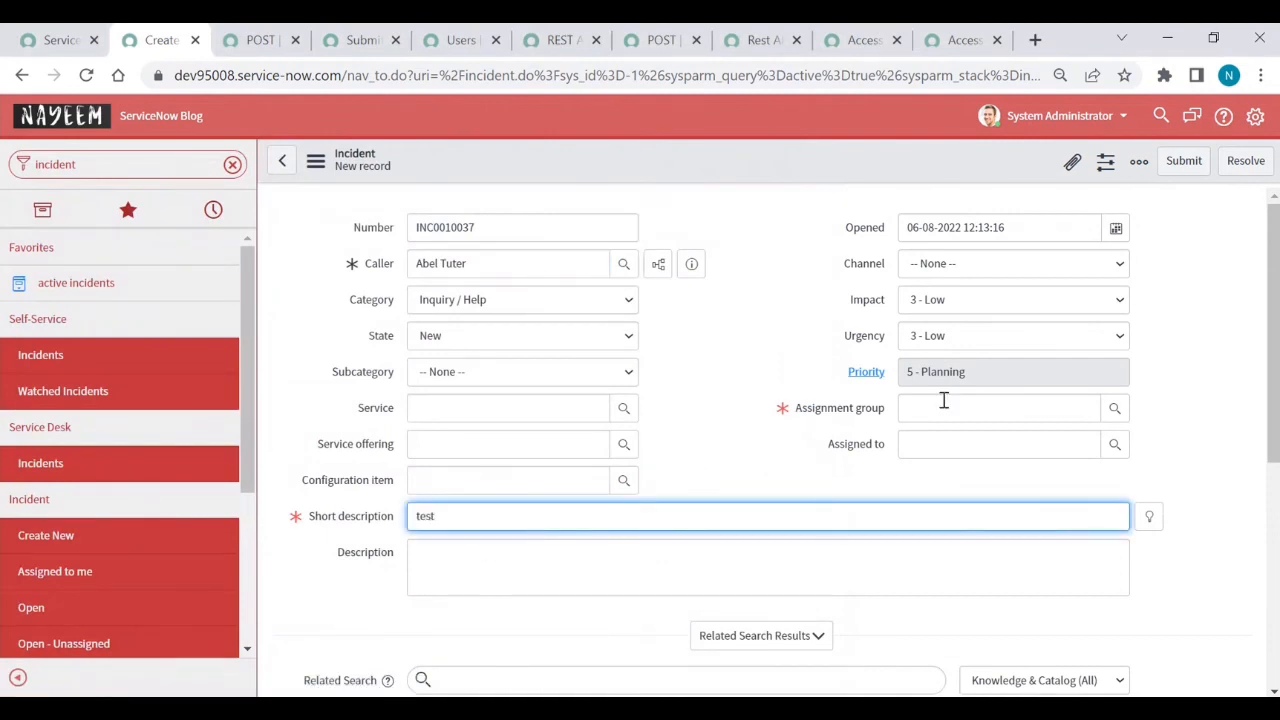
left_click(1114, 408)
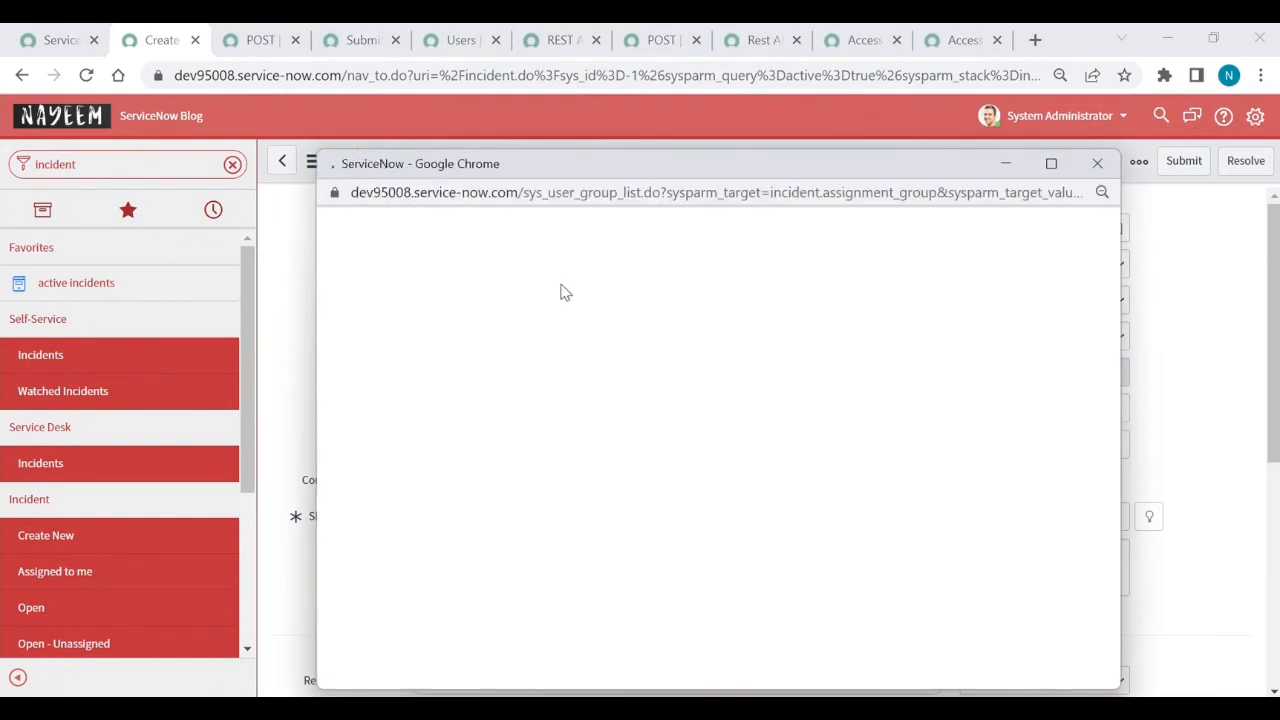
left_click(417, 365)
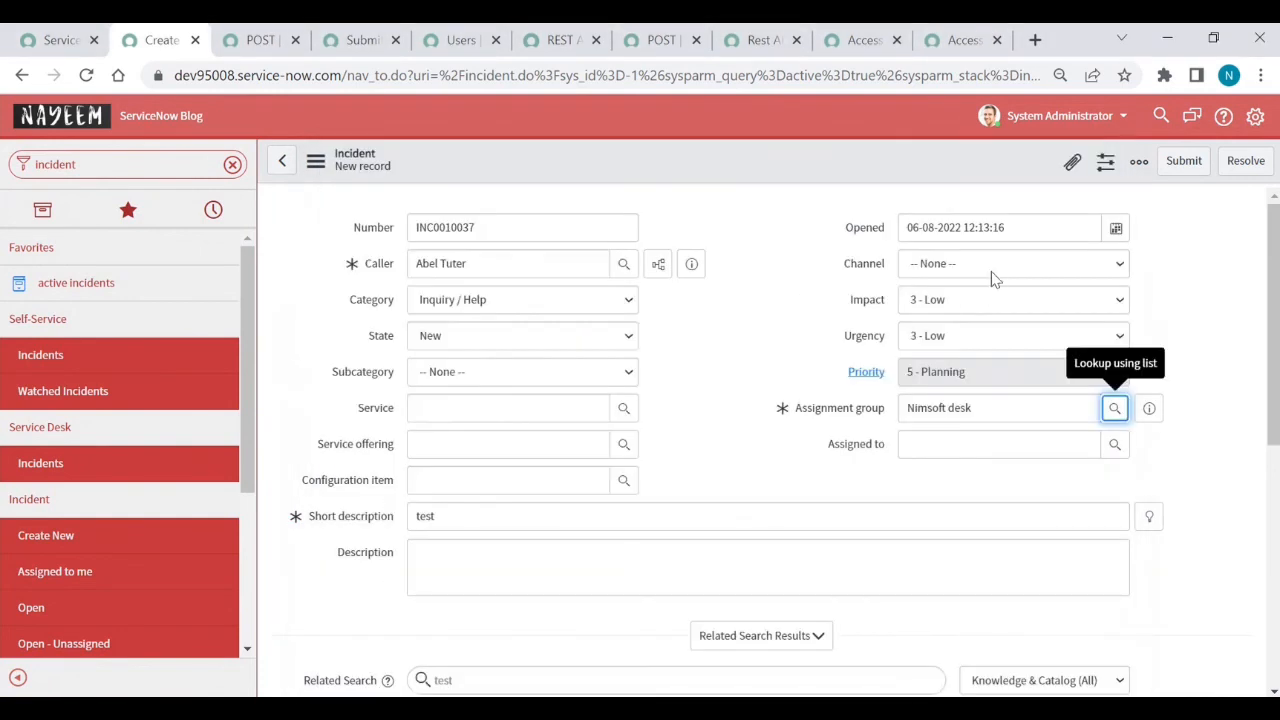
left_click(997, 265)
left_click(943, 321)
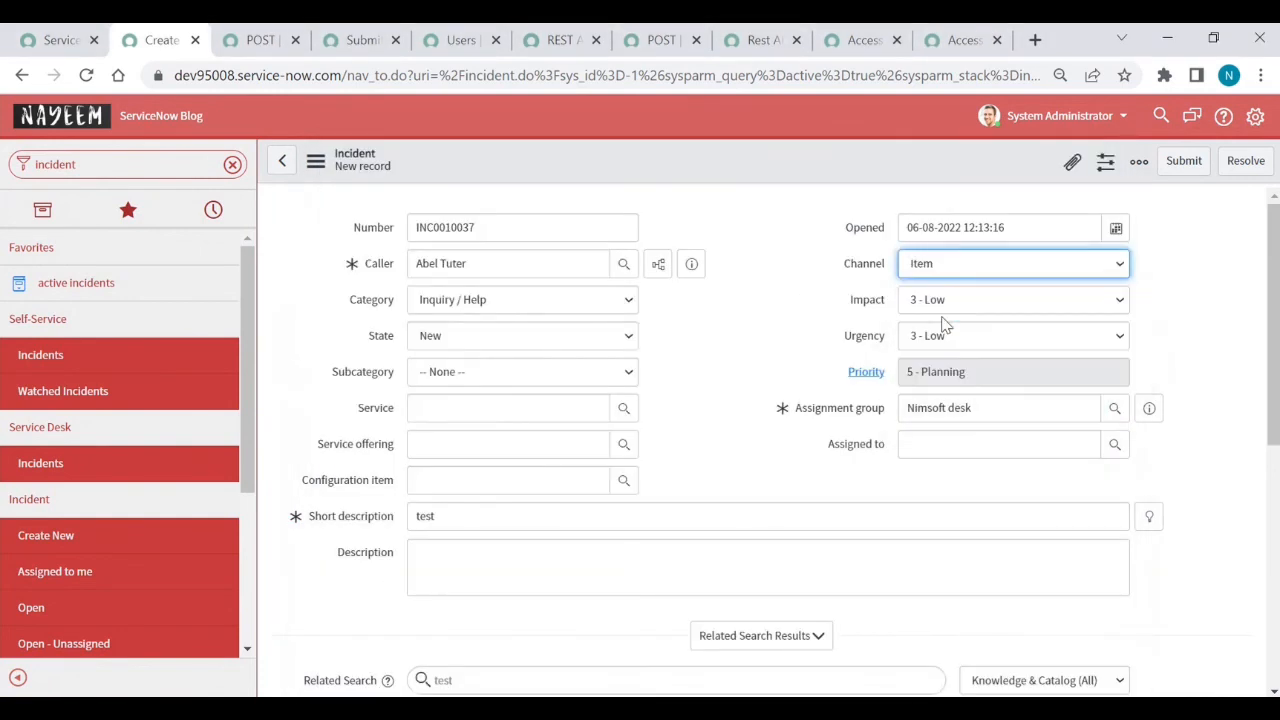
left_click(1183, 164)
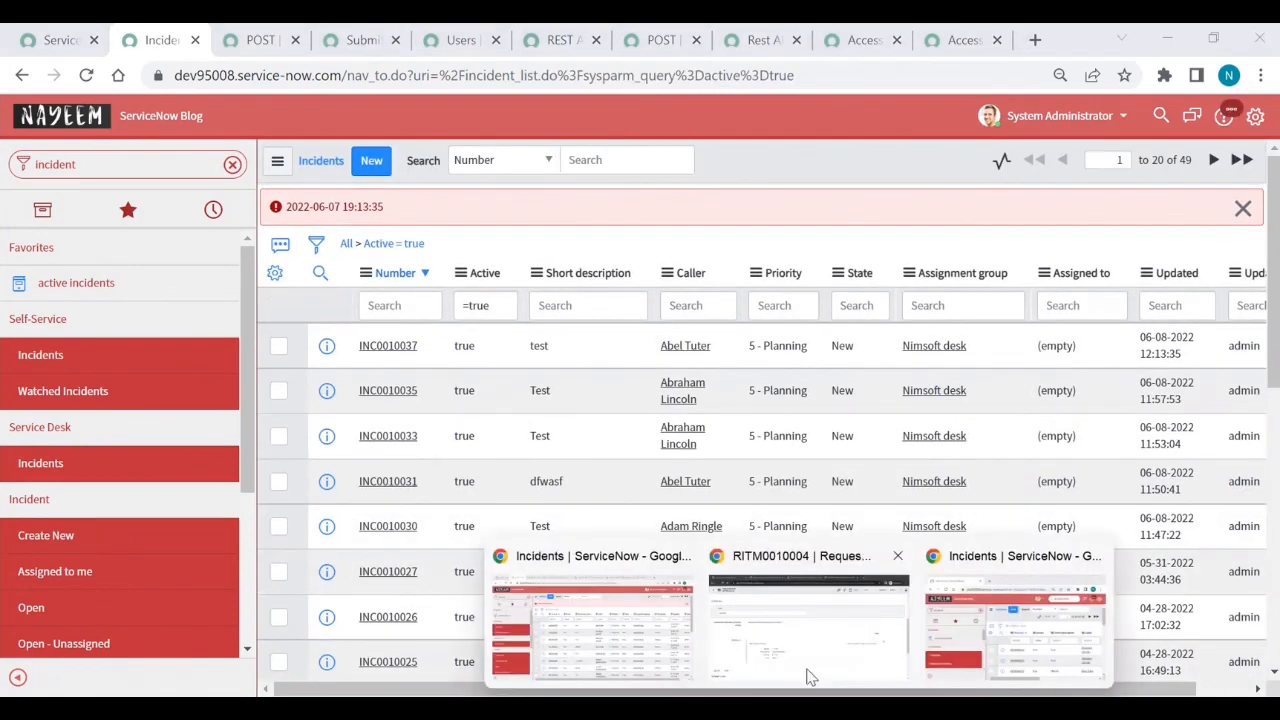
- On the second instance, view Requested Items in Default view and open RITM0010005's User variable
left_click(808, 663)
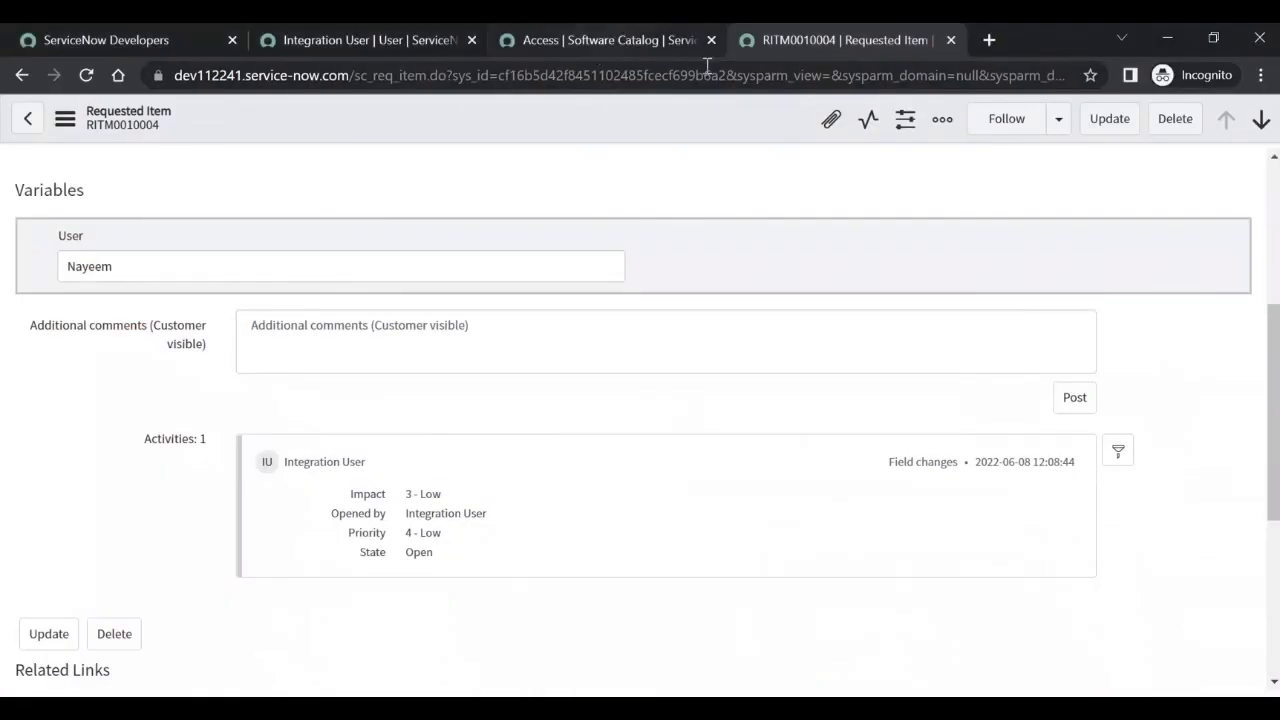
left_click(26, 78)
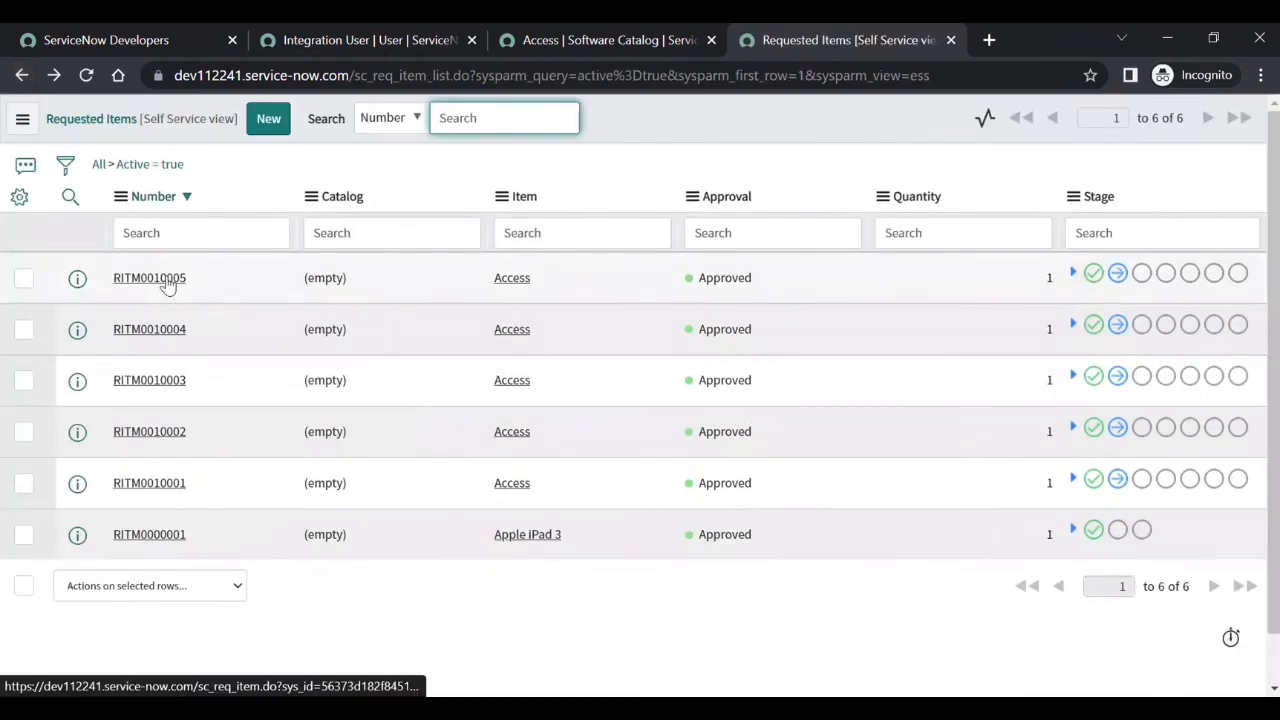
left_click(22, 119)
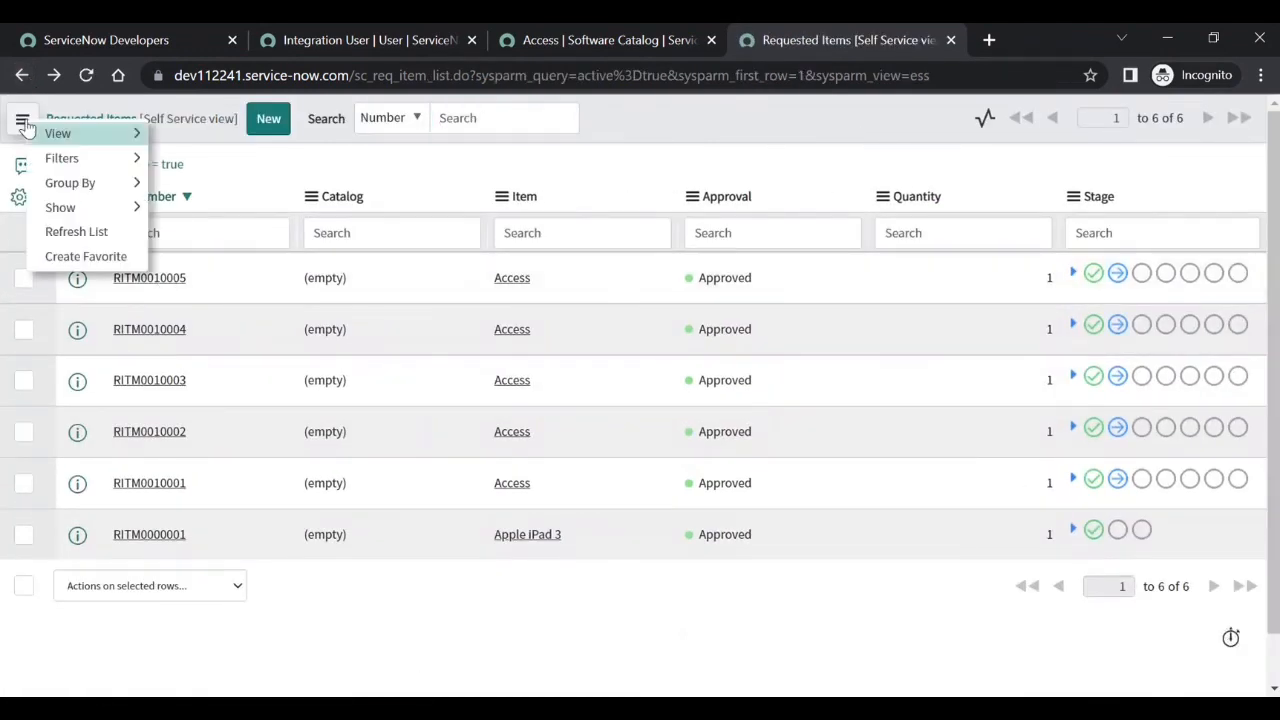
mouse_move(100, 133)
left_click(197, 138)
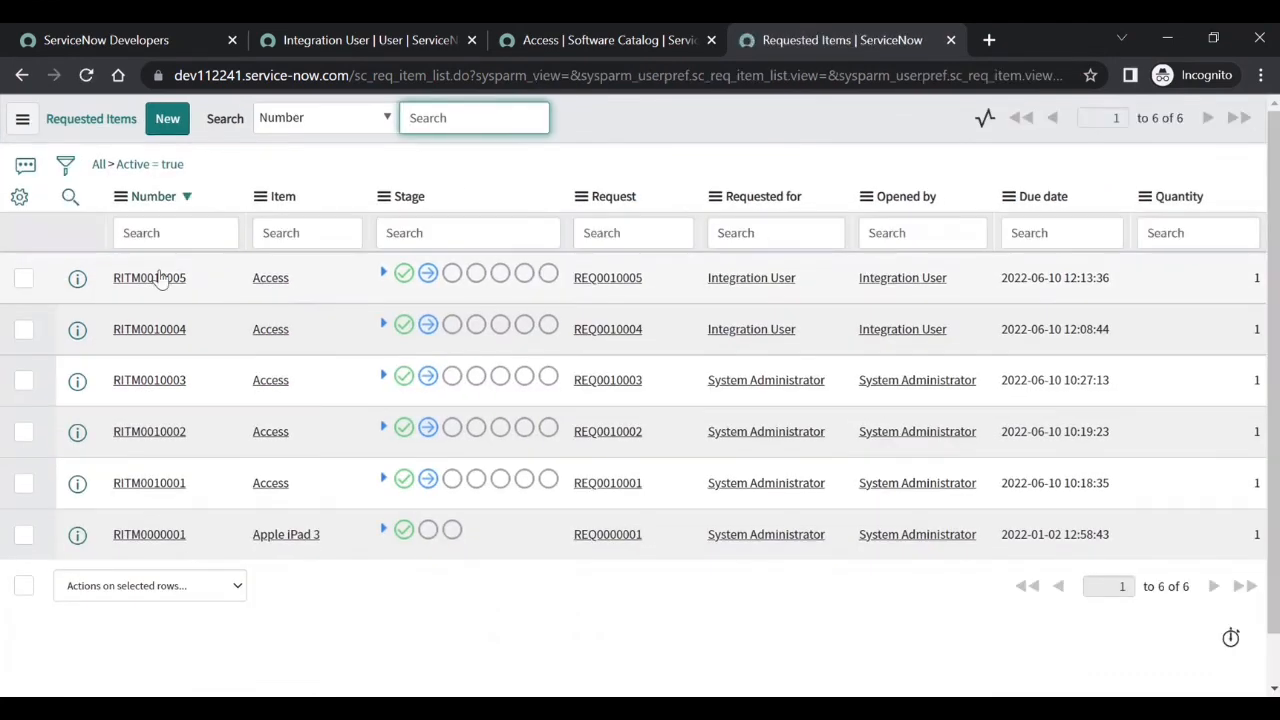
left_click(157, 281)
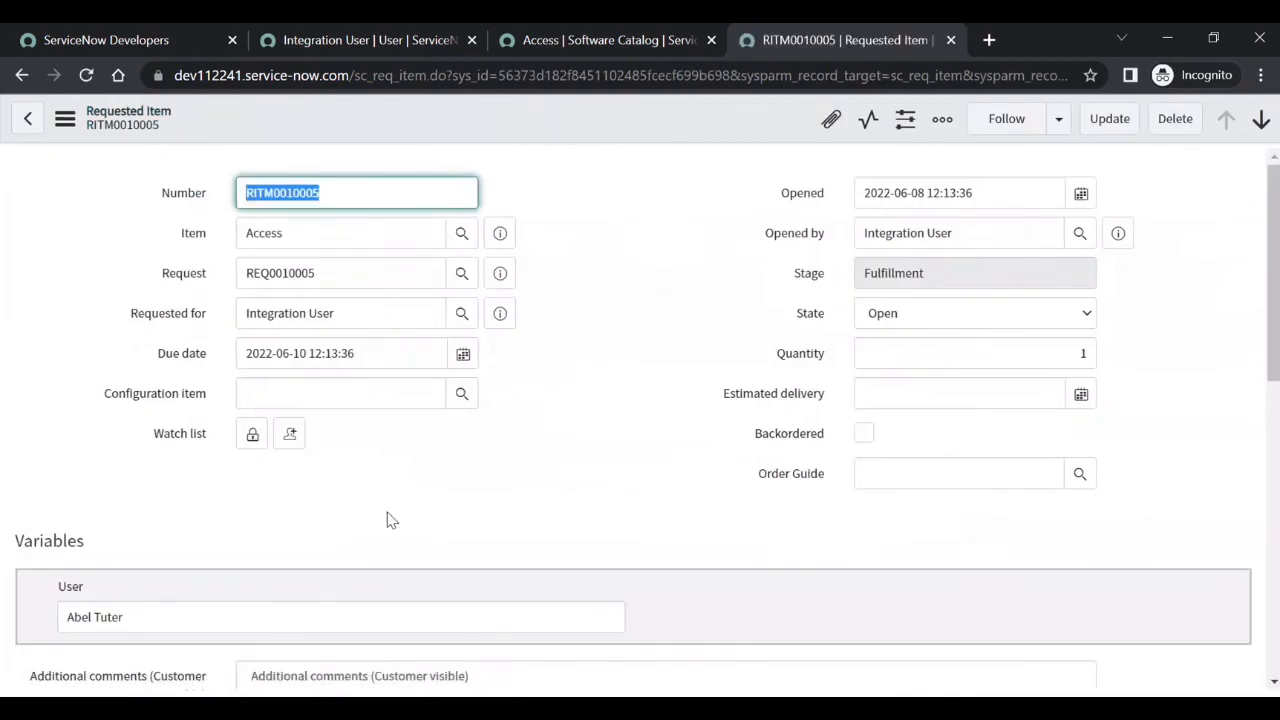
scroll(145, 631, "down", 2)
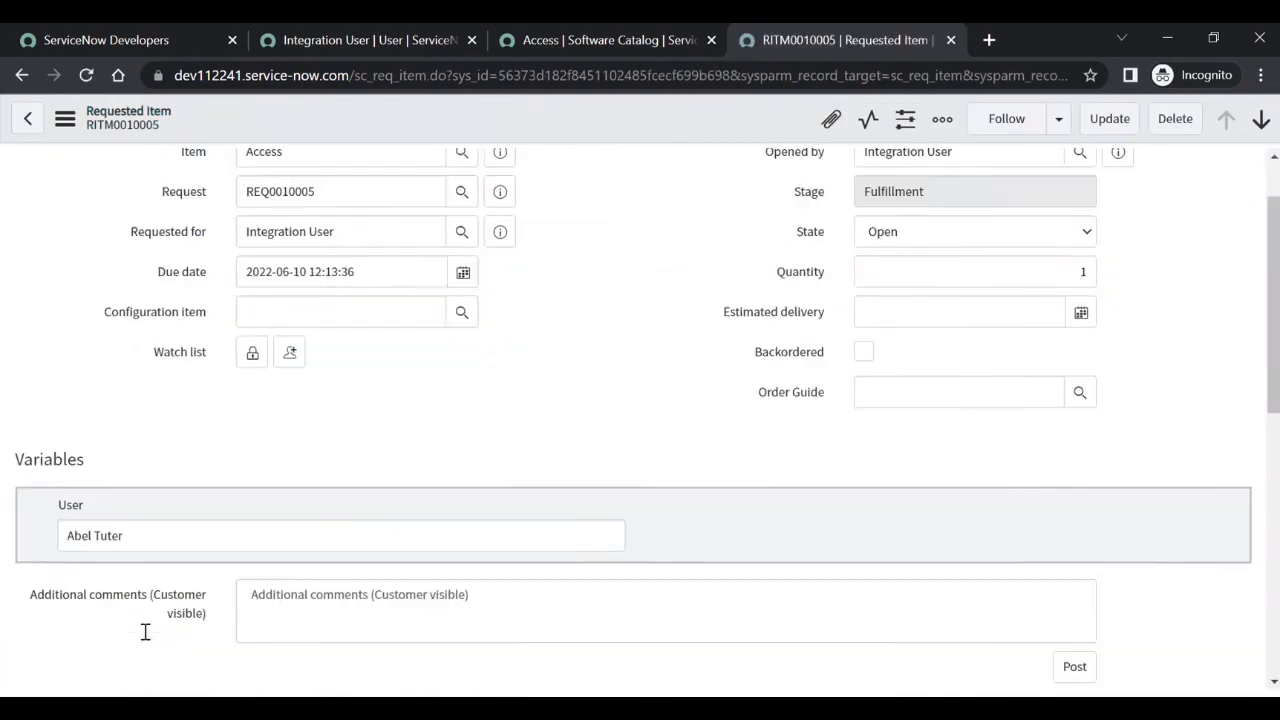